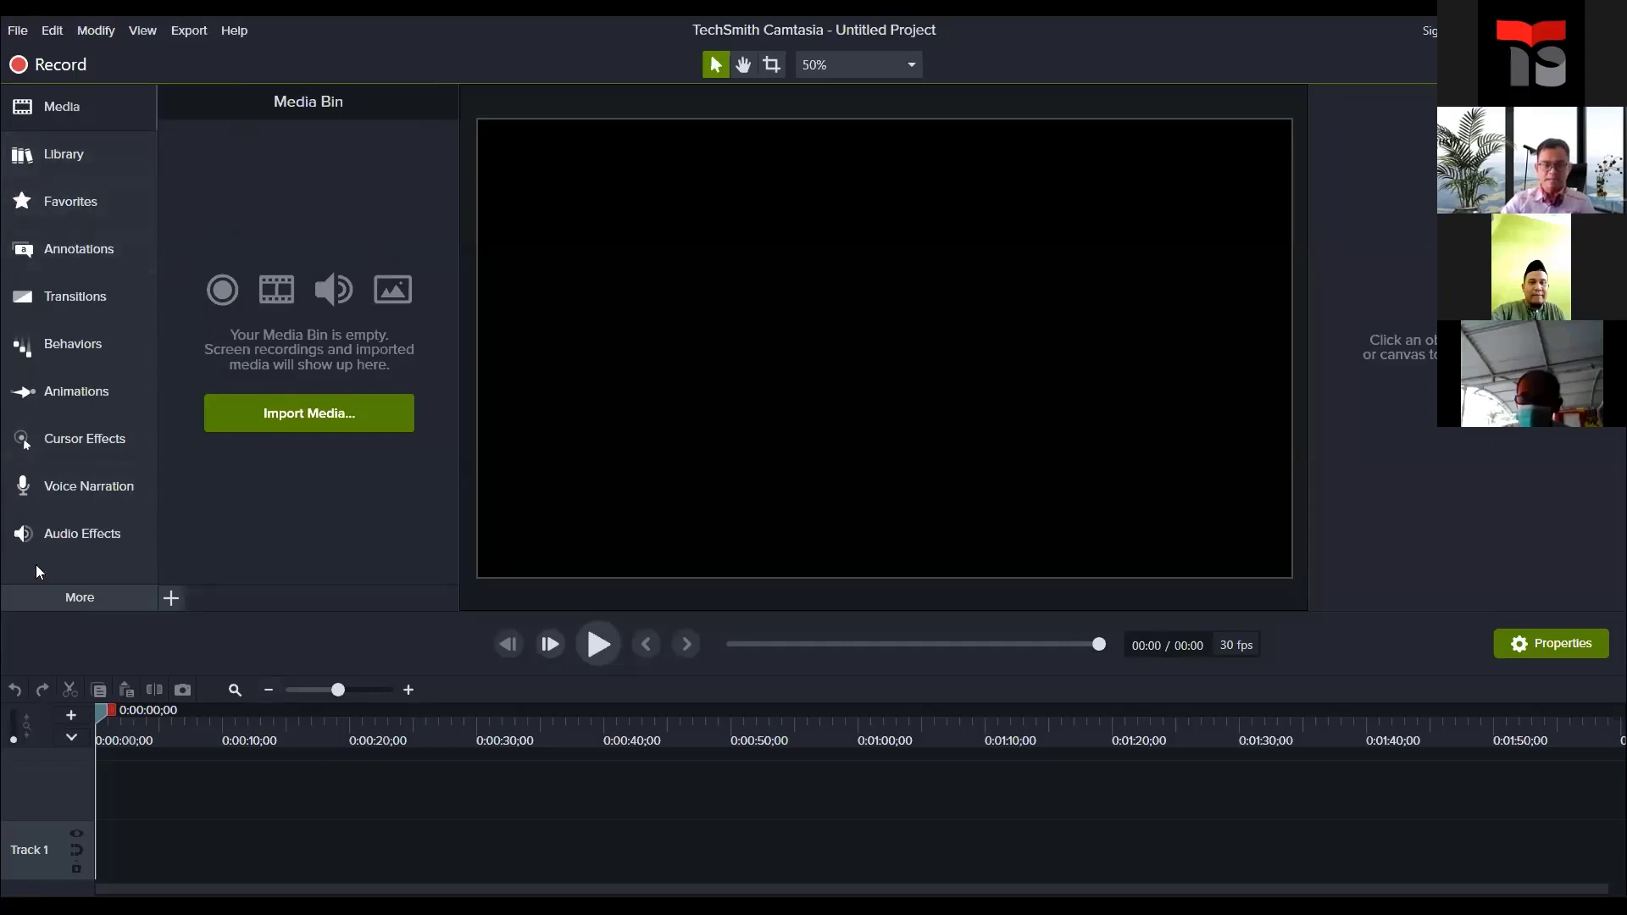
Step: Look over the empty media bin and browse the Buildings icons in the library's Icons folder
{"action": "left_click", "coordinate": [89, 103]}
{"action": "left_click", "coordinate": [93, 98]}
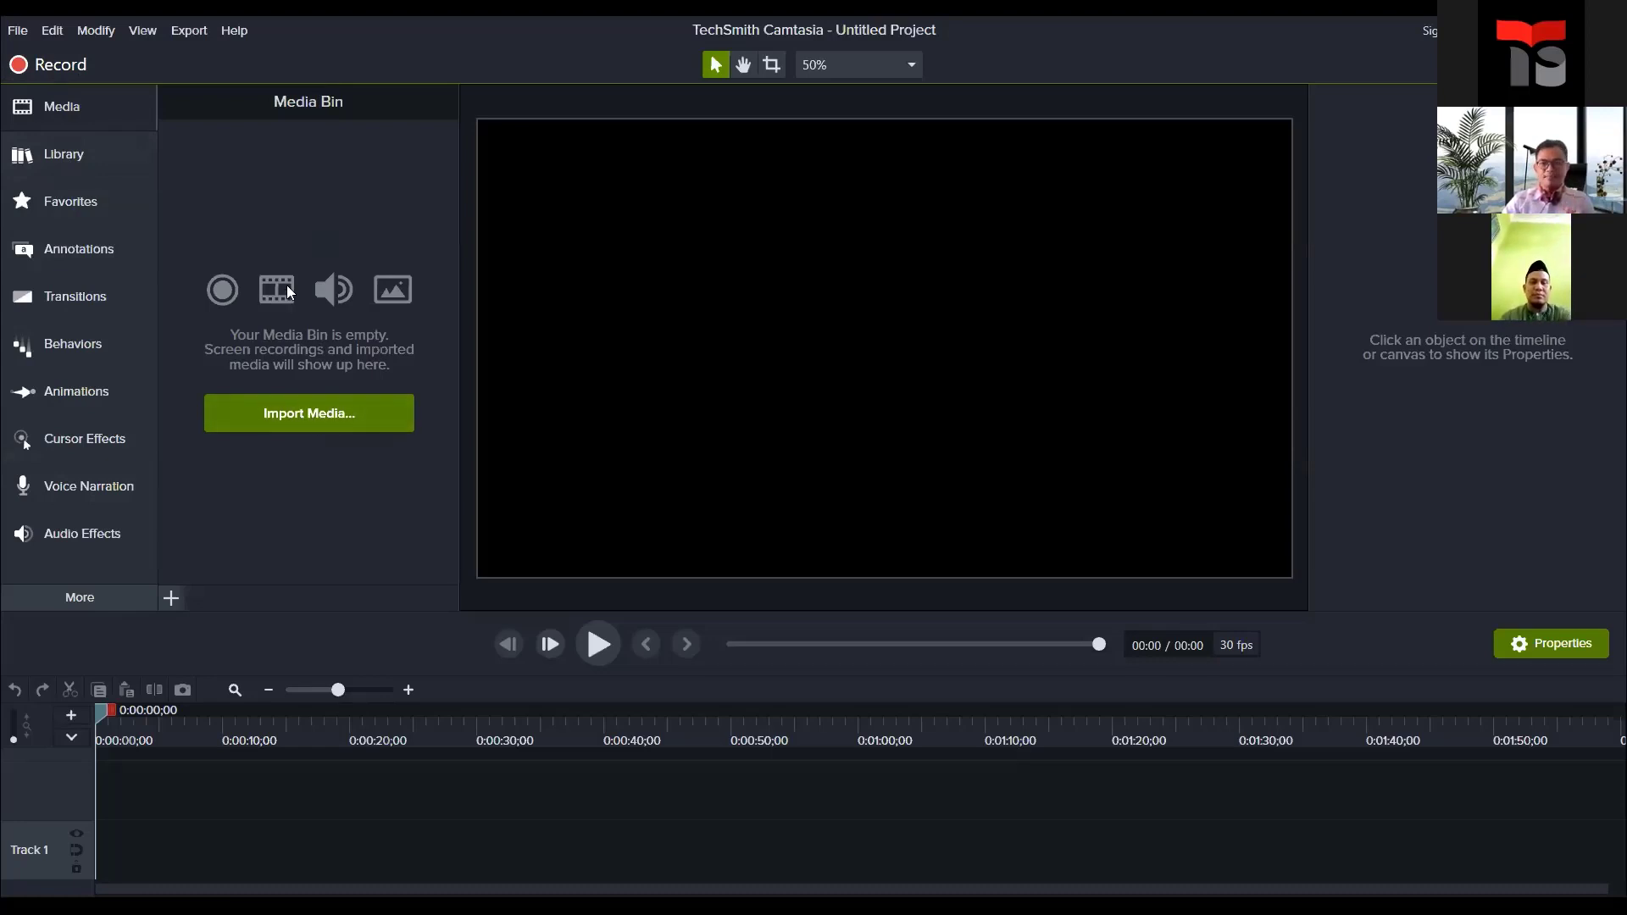
{"action": "left_click", "coordinate": [52, 158]}
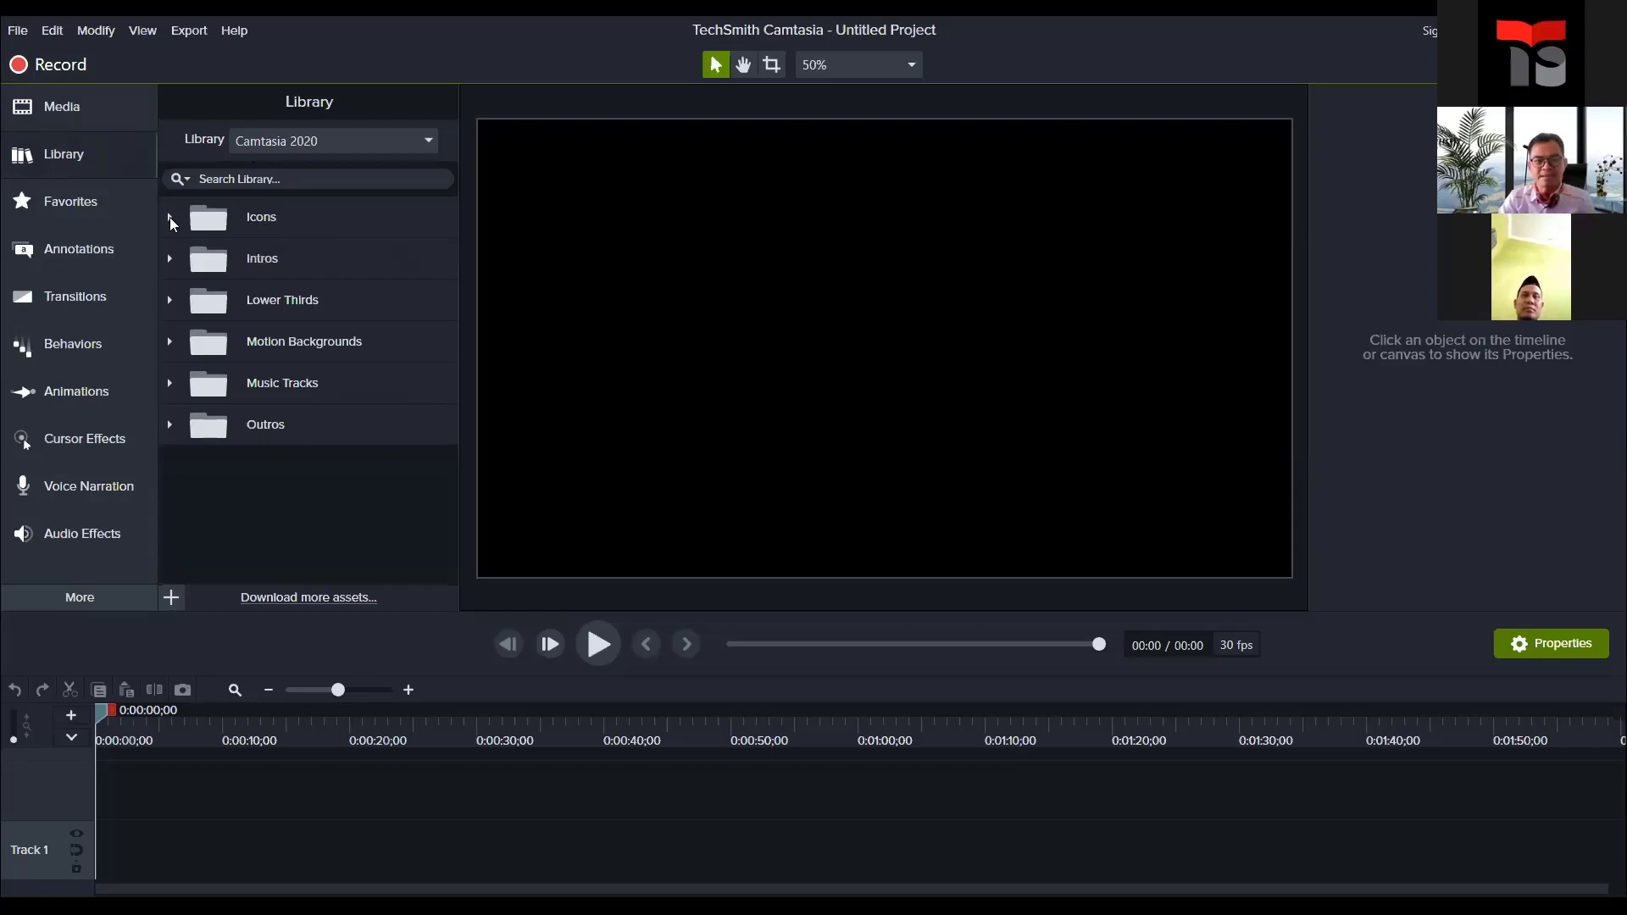
{"action": "double_click", "coordinate": [250, 225]}
{"action": "double_click", "coordinate": [310, 261]}
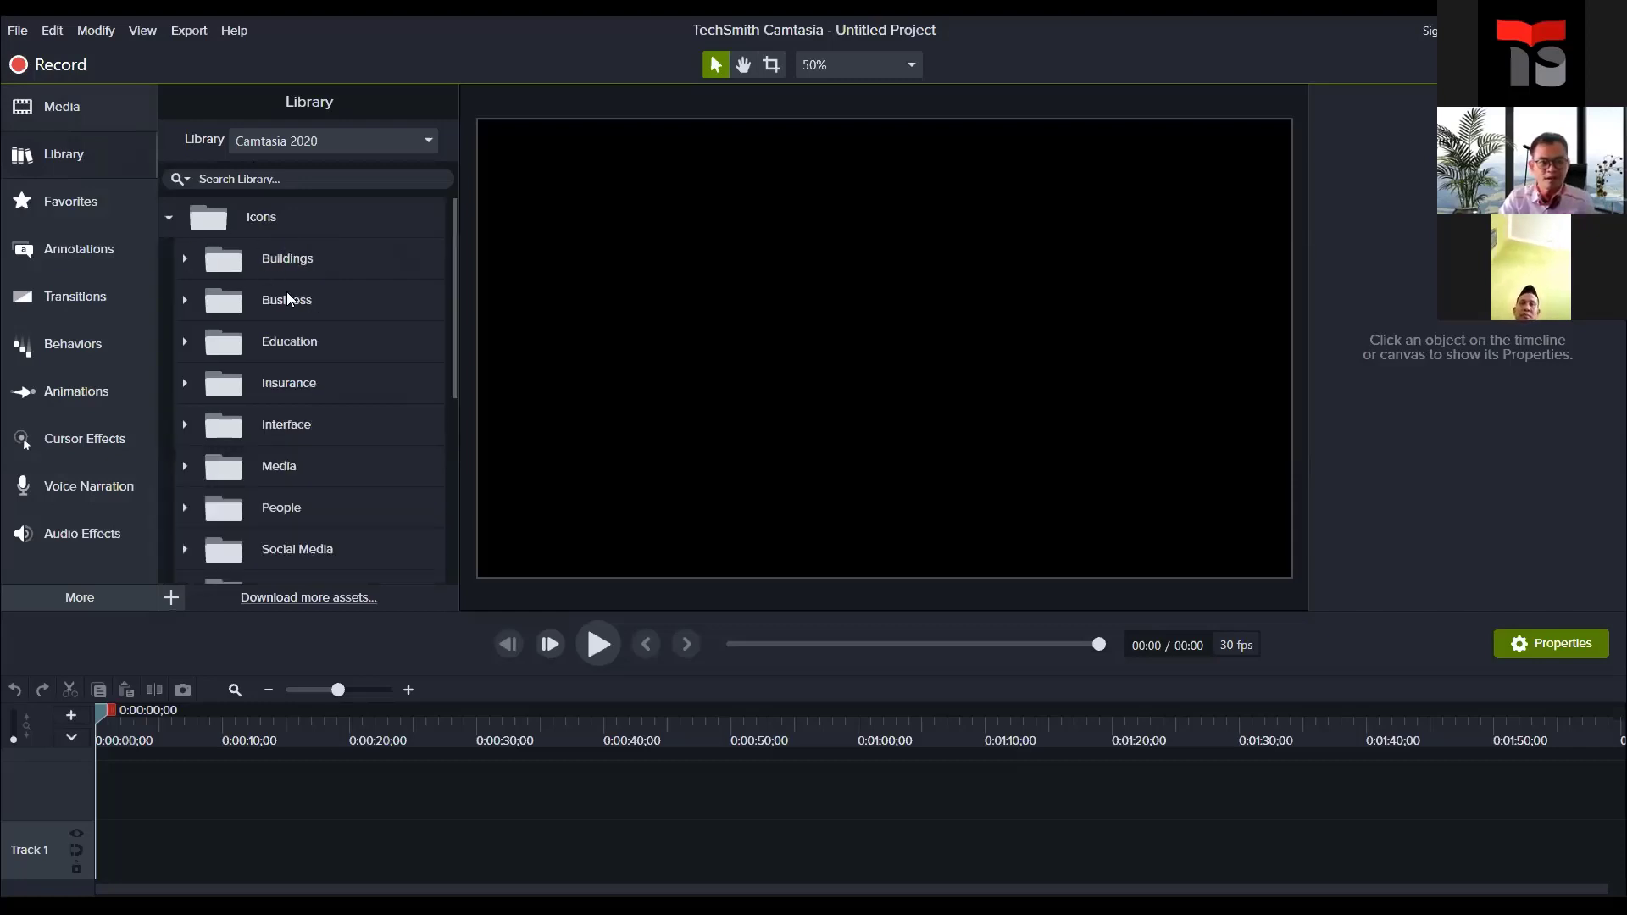
{"action": "scroll", "coordinate": [330, 405], "scroll_direction": "down", "scroll_amount": 3}
{"action": "scroll", "coordinate": [334, 405], "scroll_direction": "down", "scroll_amount": 2}
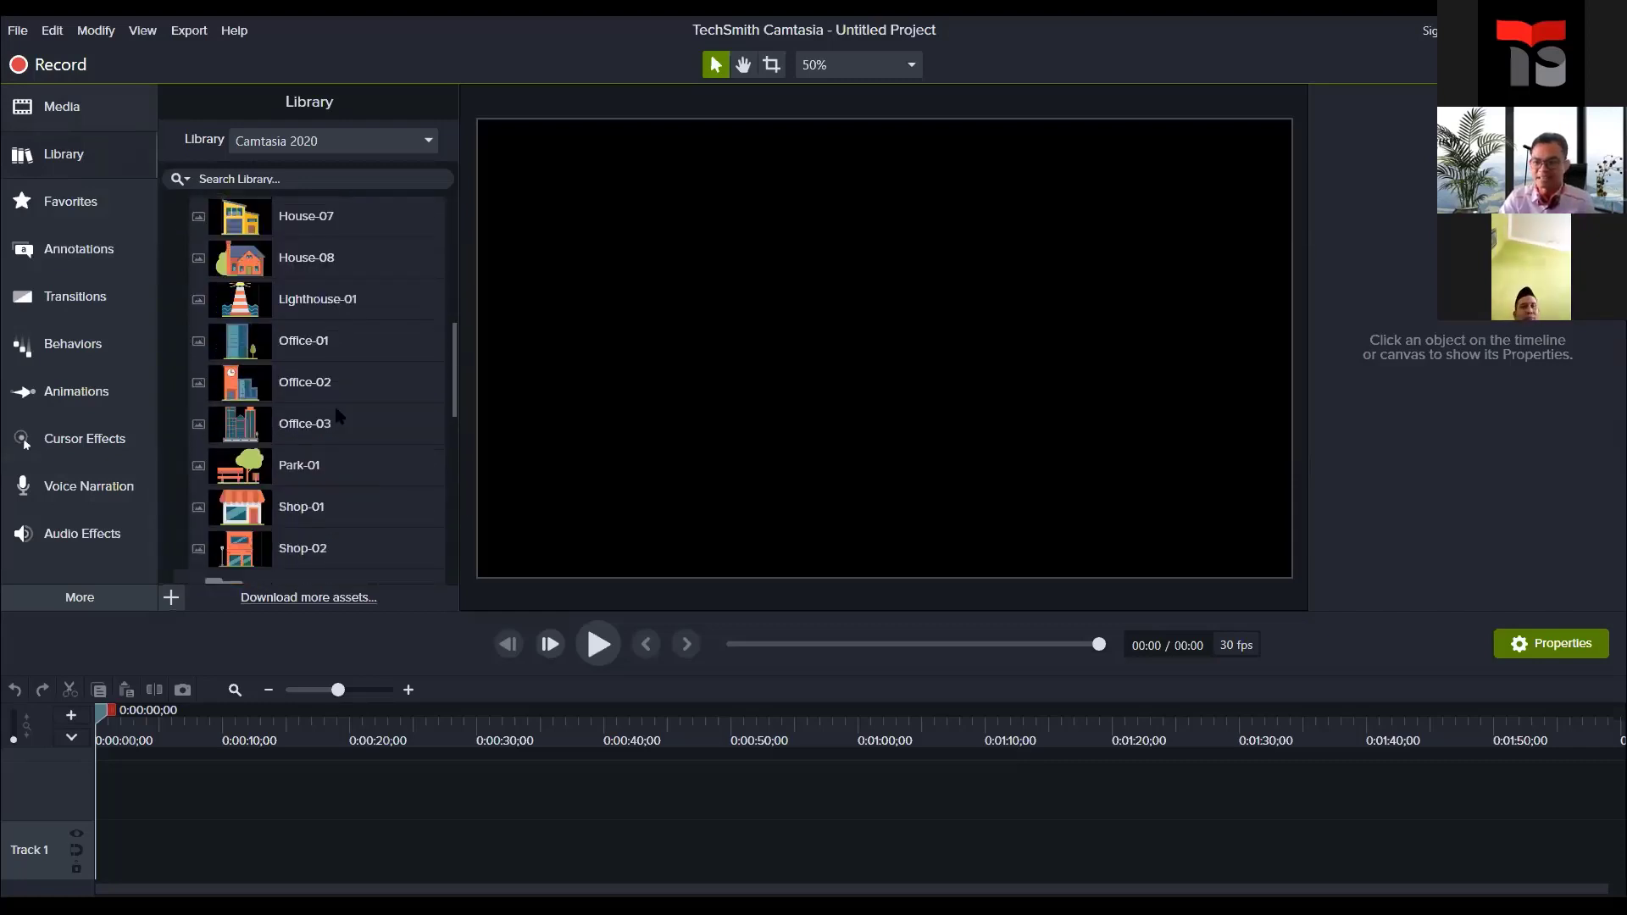
{"action": "scroll", "coordinate": [334, 402], "scroll_direction": "up", "scroll_amount": 4}
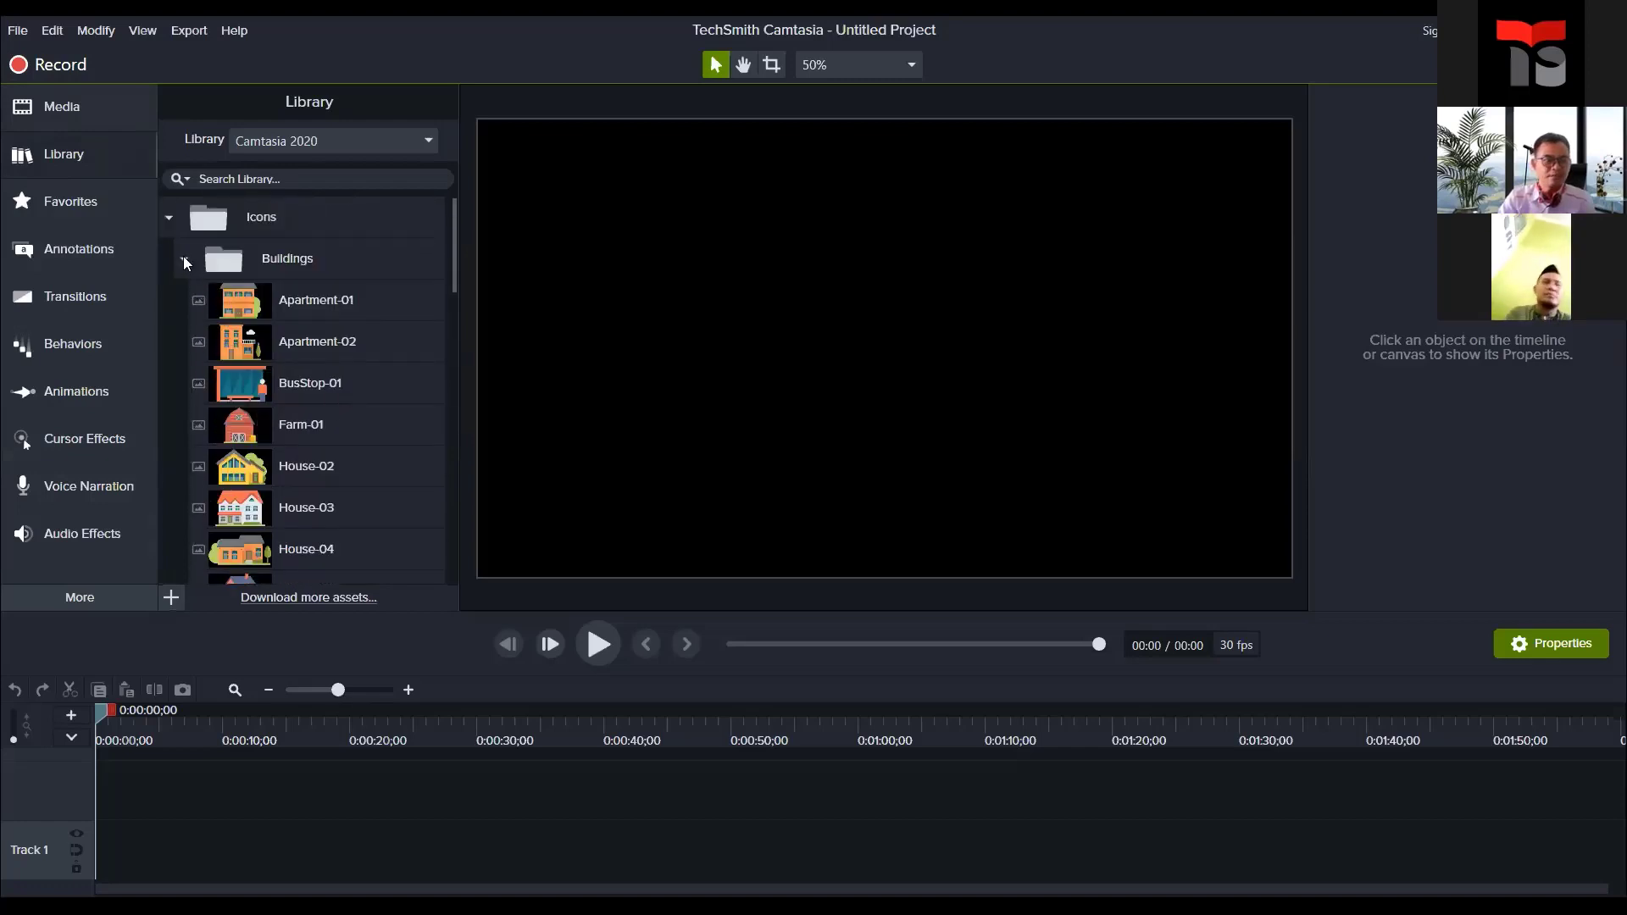
{"action": "left_click", "coordinate": [183, 259]}
{"action": "left_click", "coordinate": [170, 218]}
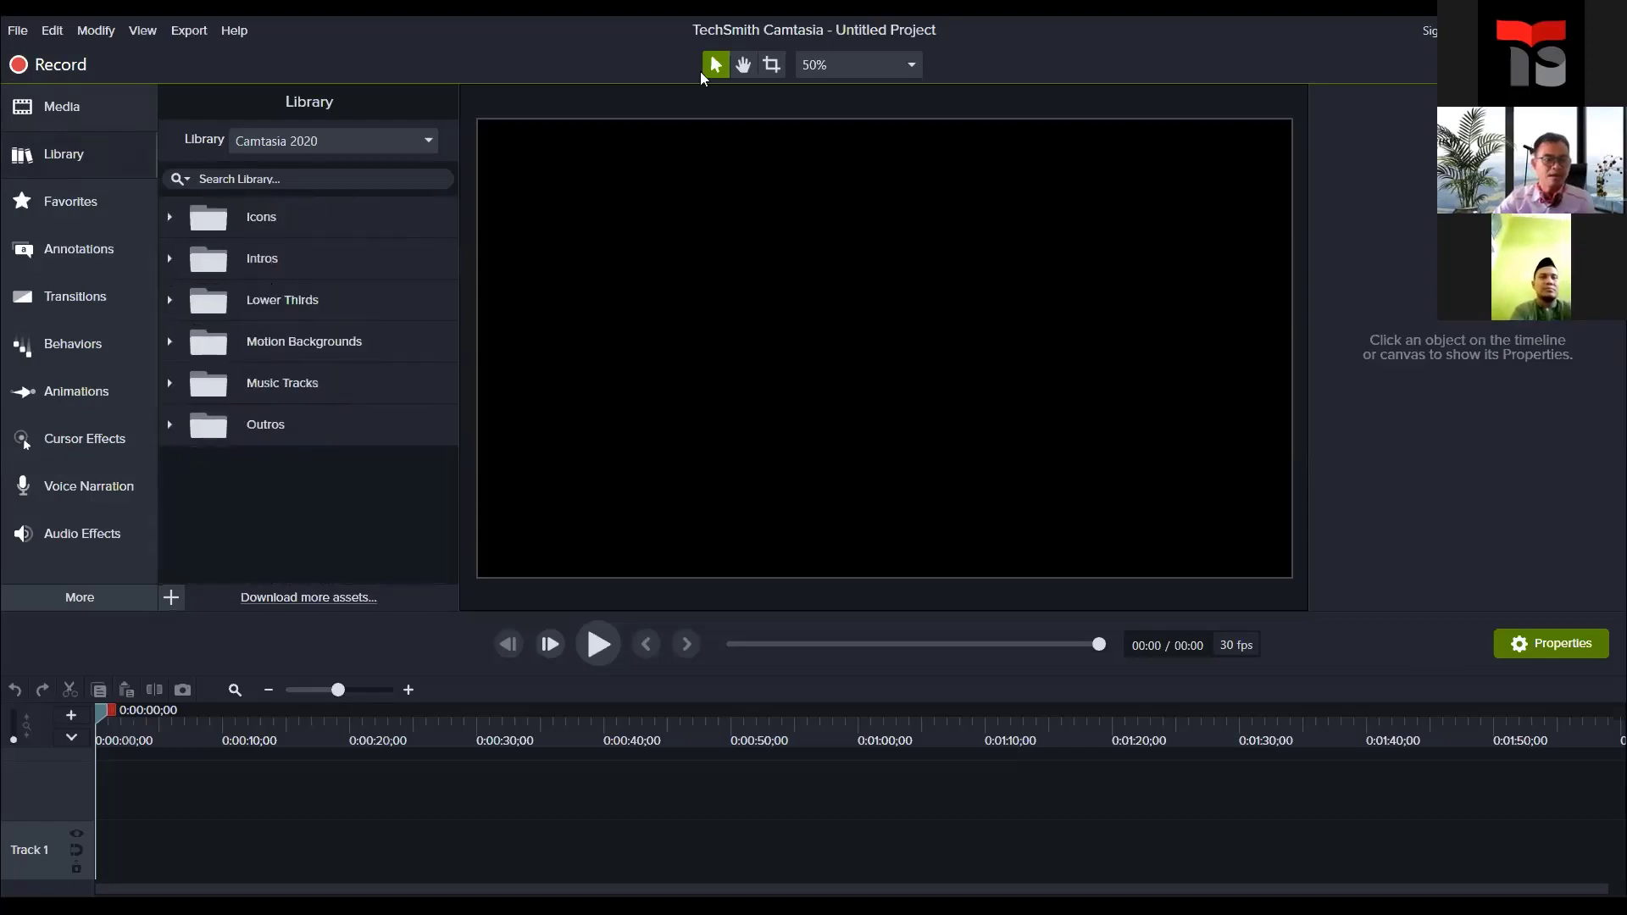
Step: Browse the library's Intros and Lower Thirds folders, collapsing each one after viewing its templates
{"action": "left_click", "coordinate": [170, 258]}
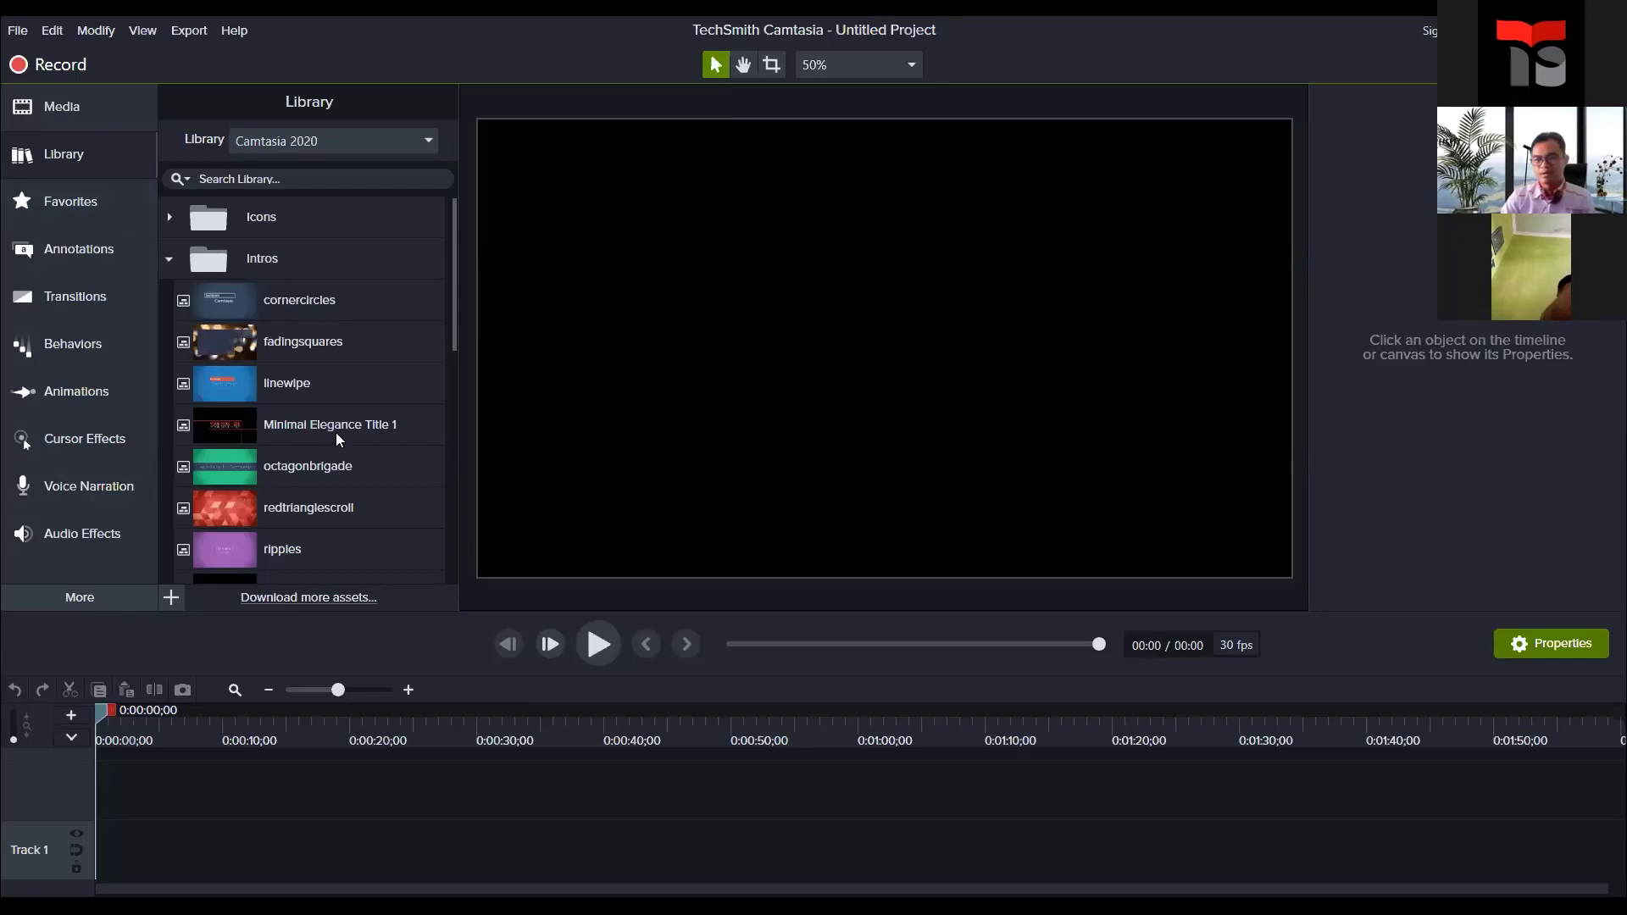
{"action": "scroll", "coordinate": [330, 433], "scroll_direction": "down", "scroll_amount": 4}
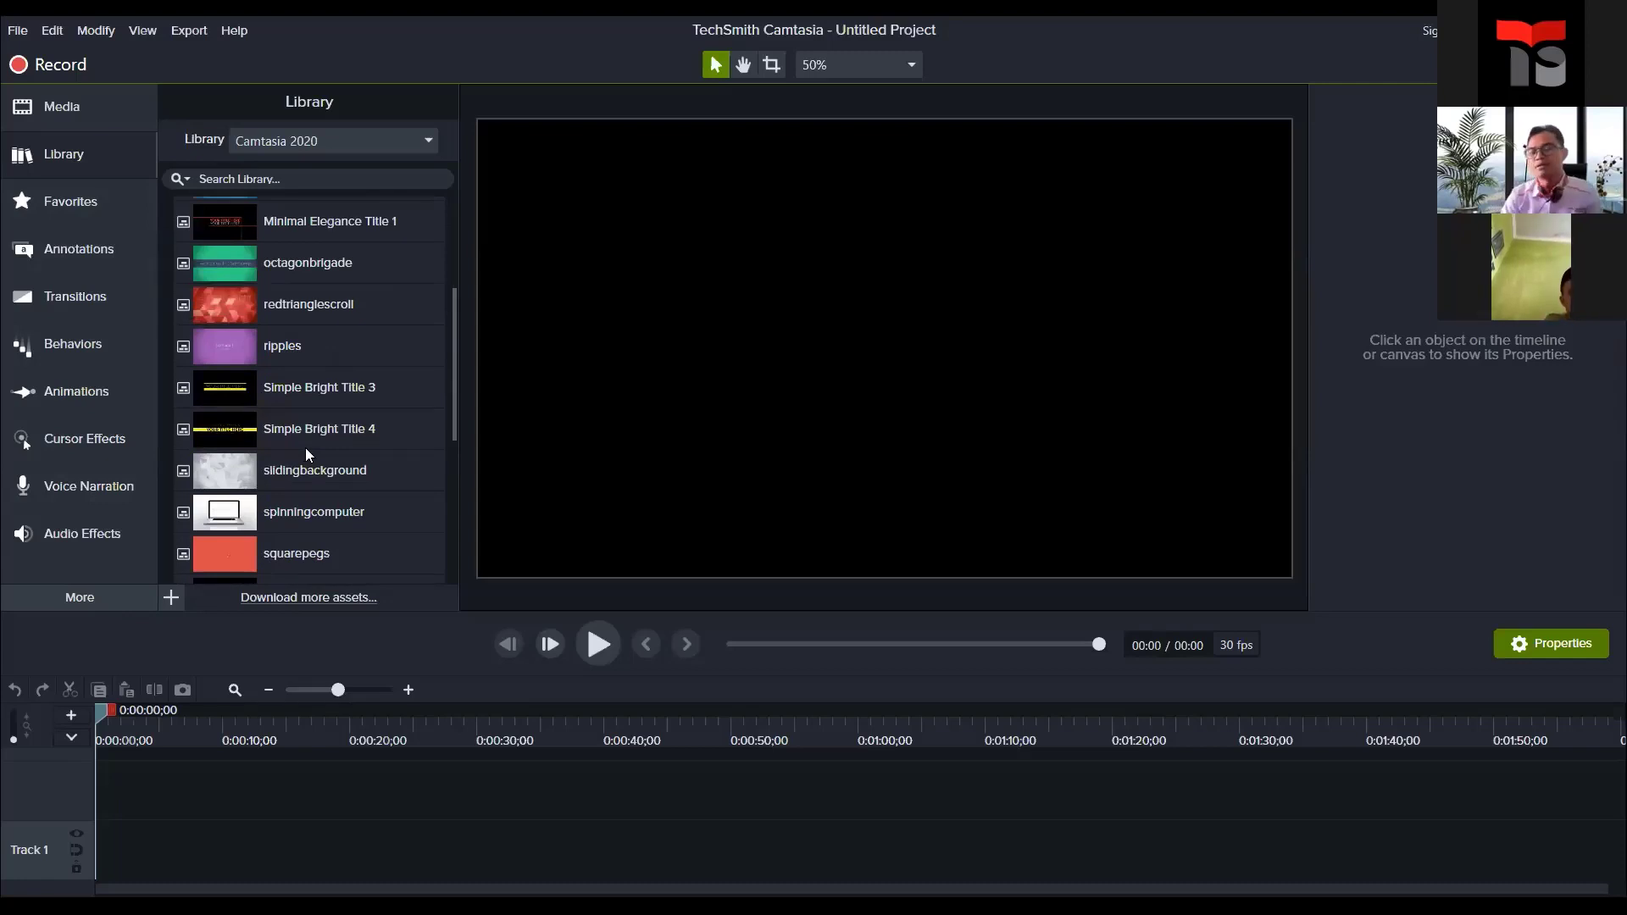
{"action": "scroll", "coordinate": [305, 458], "scroll_direction": "up", "scroll_amount": 4}
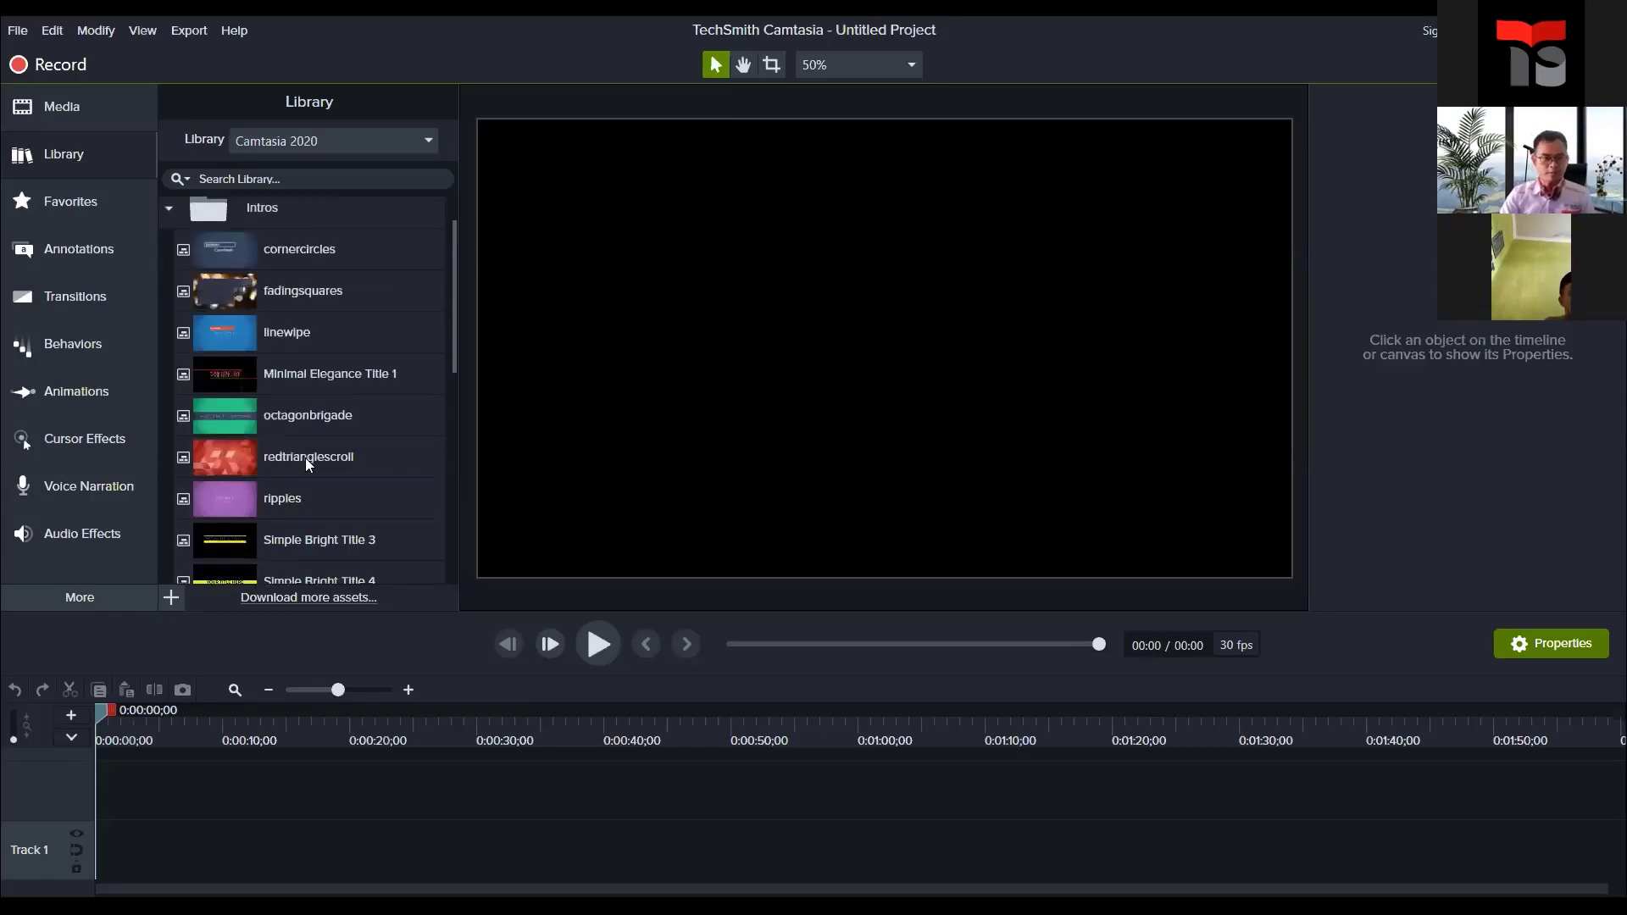
{"action": "left_click", "coordinate": [168, 258]}
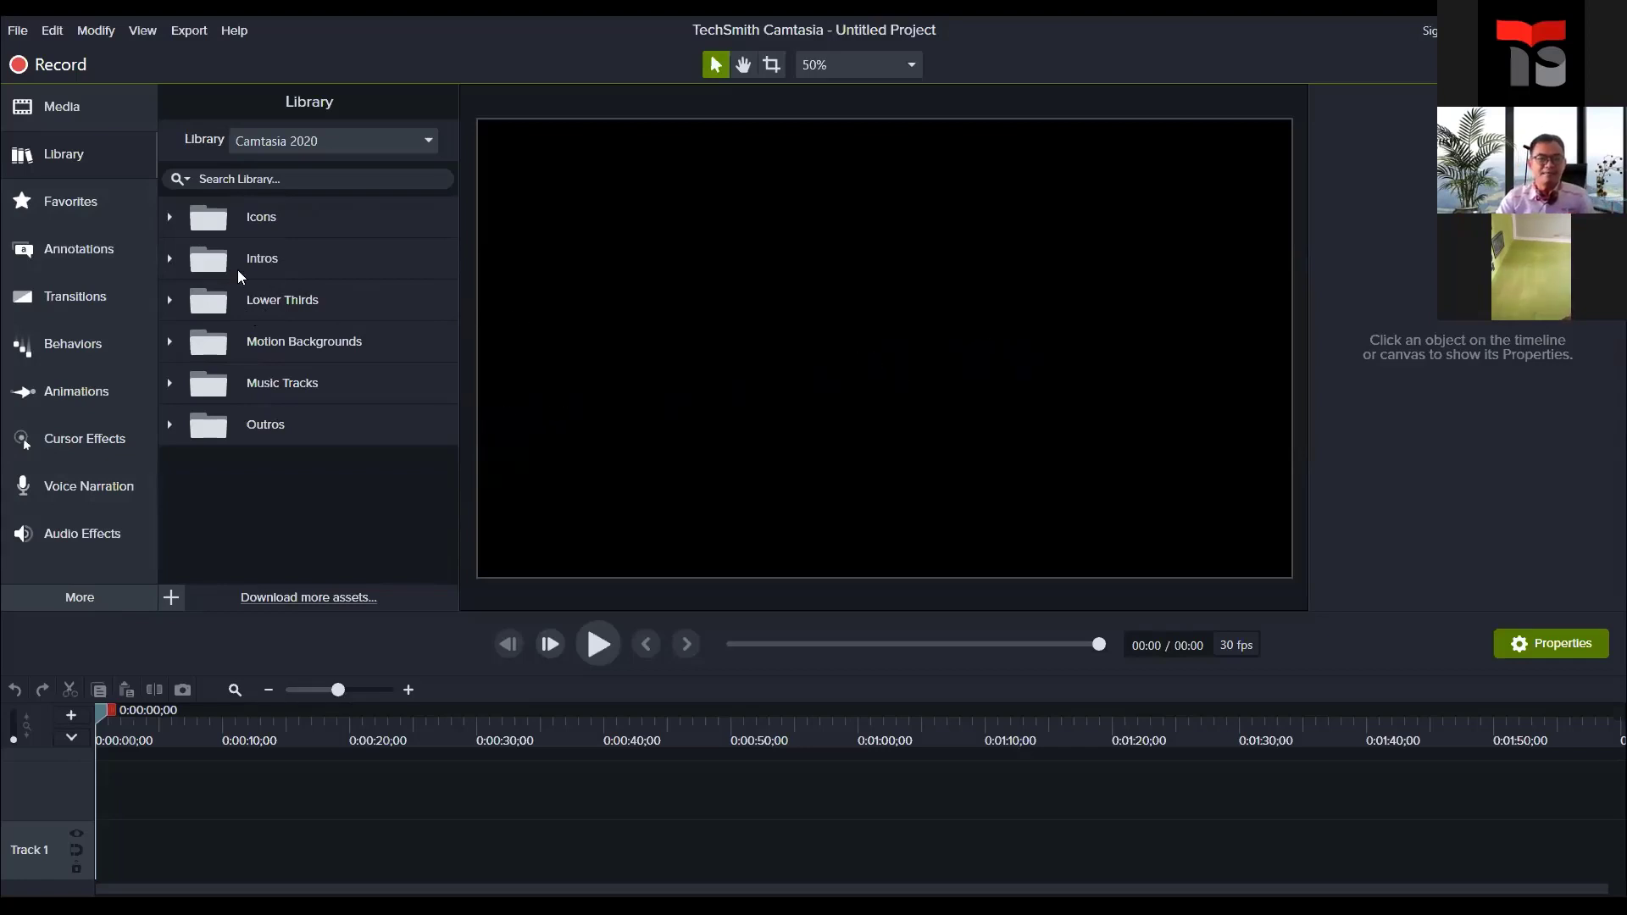
{"action": "left_click", "coordinate": [171, 302]}
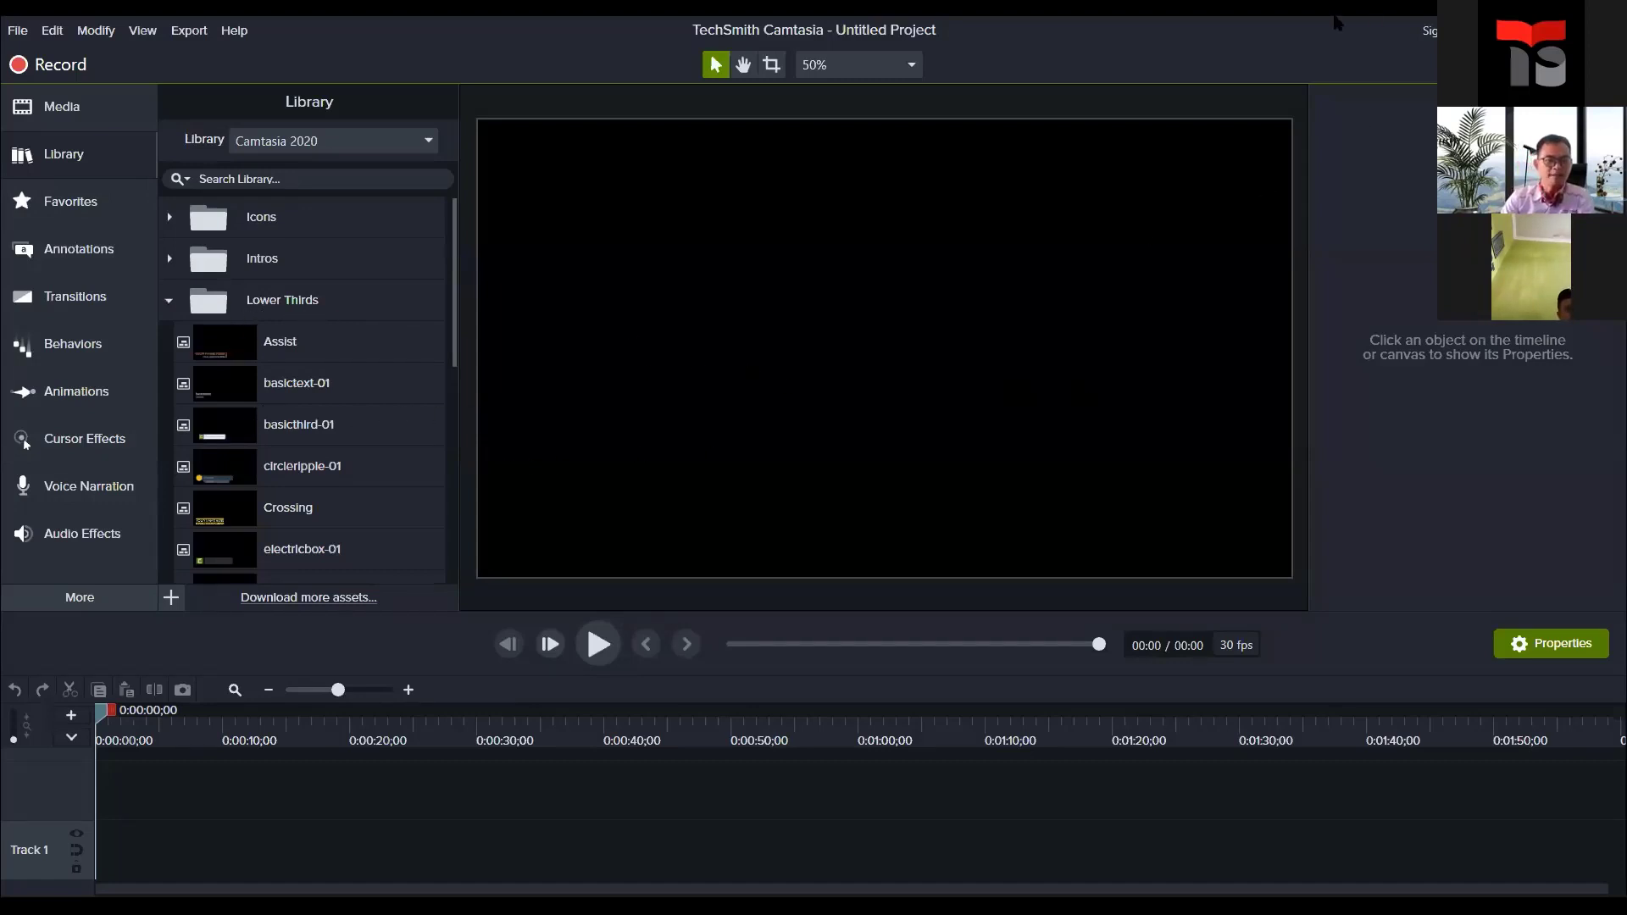
{"action": "left_click", "coordinate": [169, 301]}
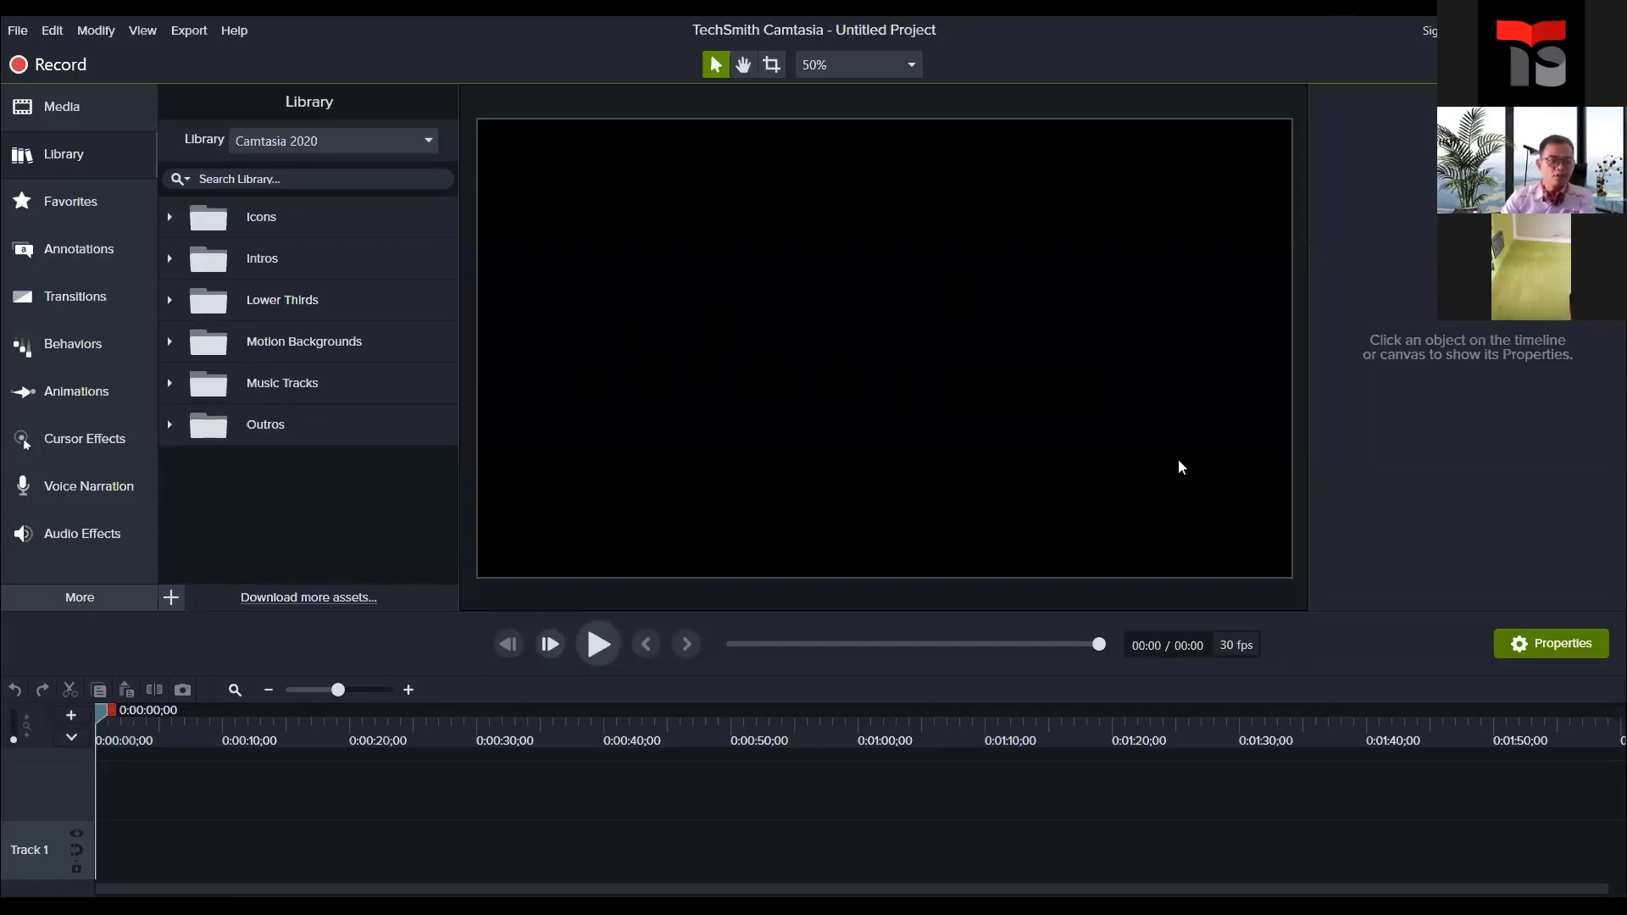
Step: Browse the clips in the library's Motion Backgrounds folder and collapse it
{"action": "left_click", "coordinate": [169, 342]}
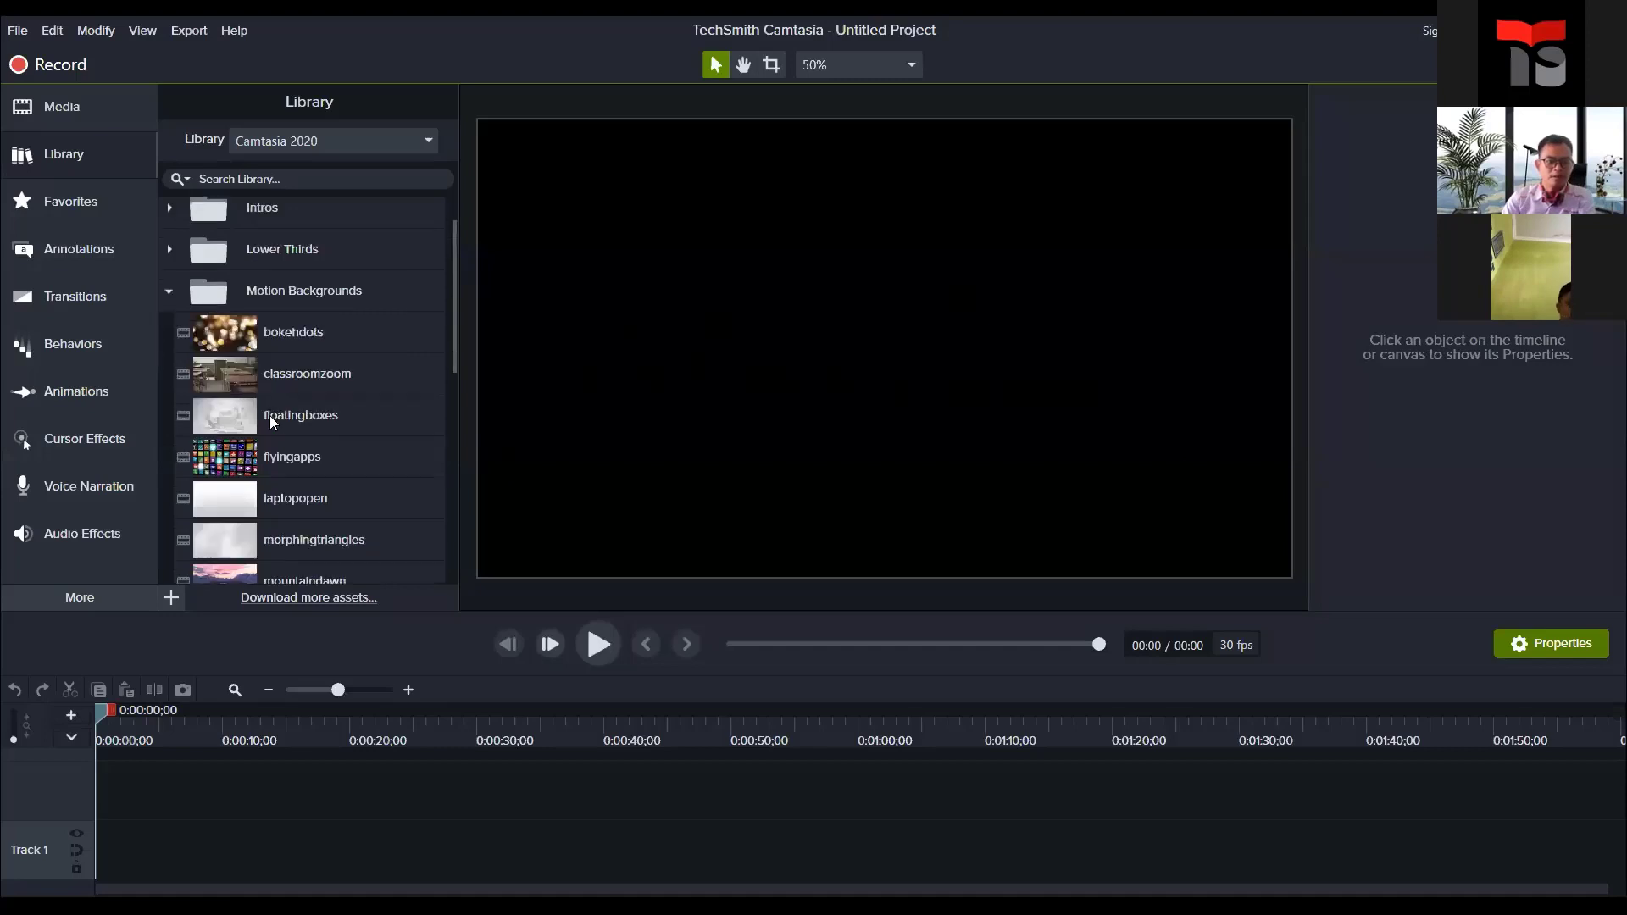
{"action": "scroll", "coordinate": [269, 416], "scroll_direction": "down", "scroll_amount": 1}
{"action": "scroll", "coordinate": [268, 431], "scroll_direction": "down", "scroll_amount": 1}
{"action": "scroll", "coordinate": [268, 433], "scroll_direction": "down", "scroll_amount": 2}
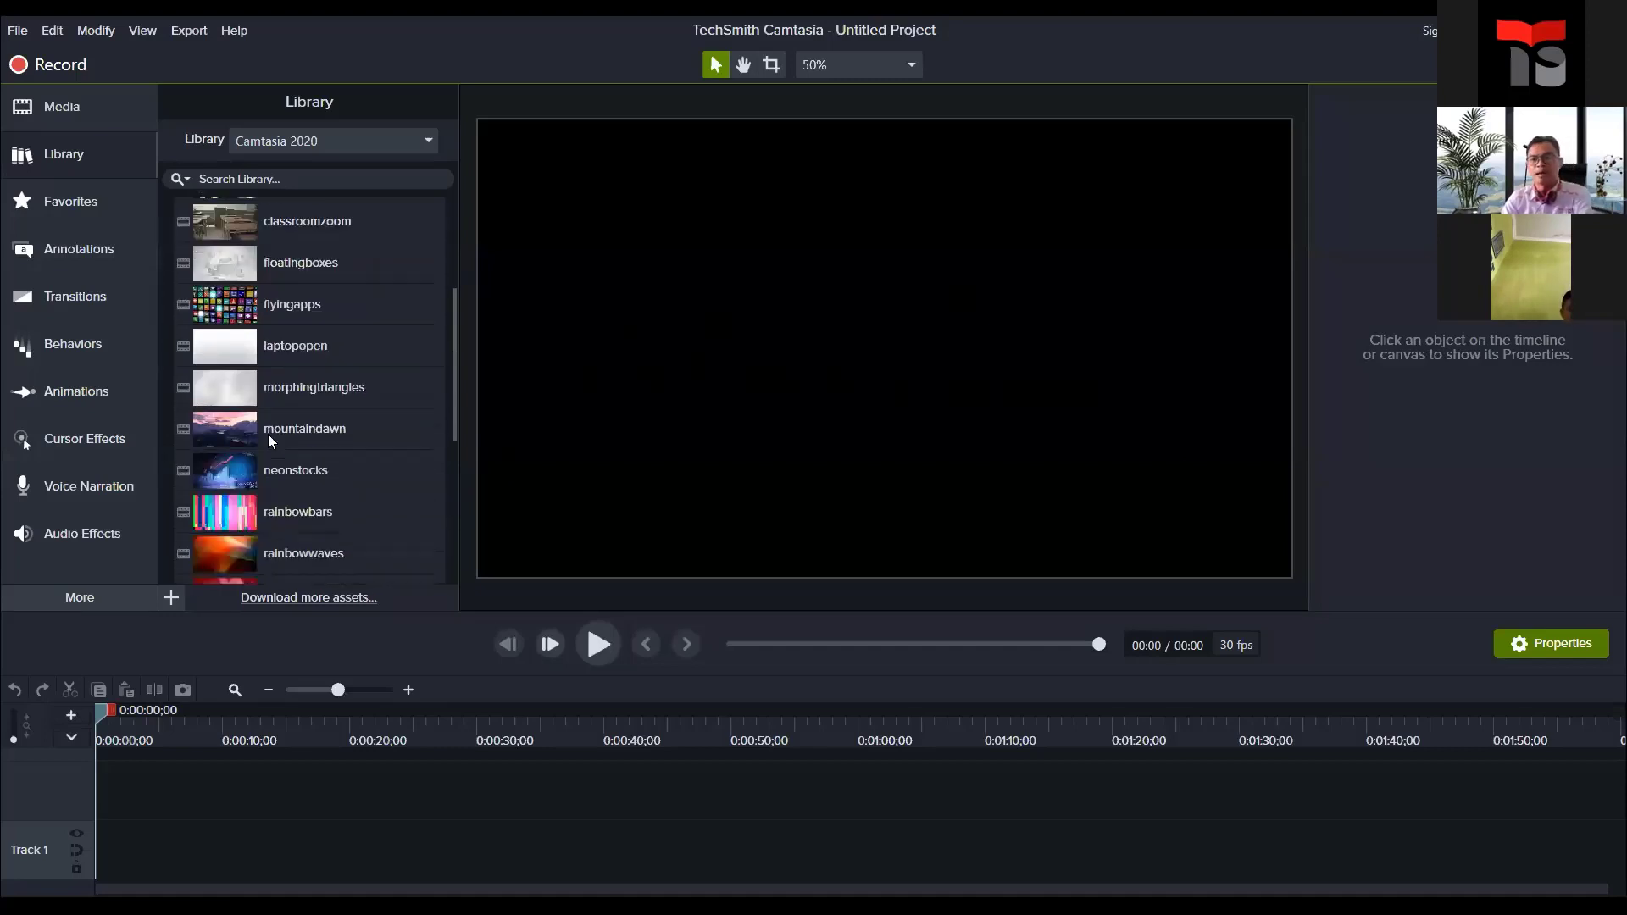
{"action": "scroll", "coordinate": [269, 439], "scroll_direction": "up", "scroll_amount": 4}
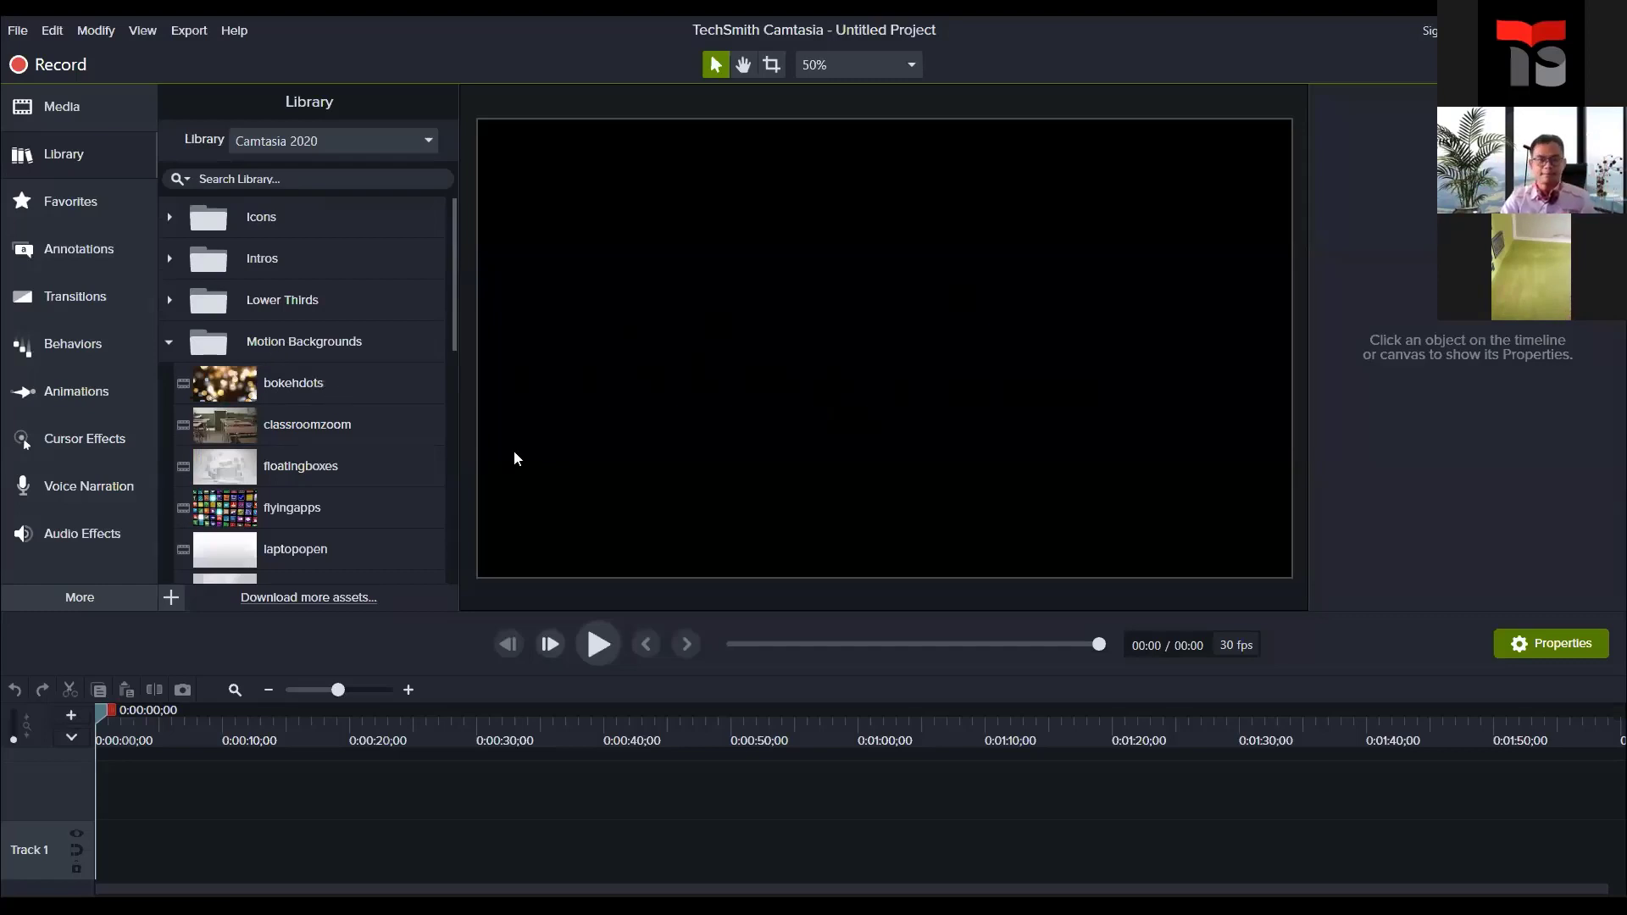
{"action": "left_click", "coordinate": [169, 341]}
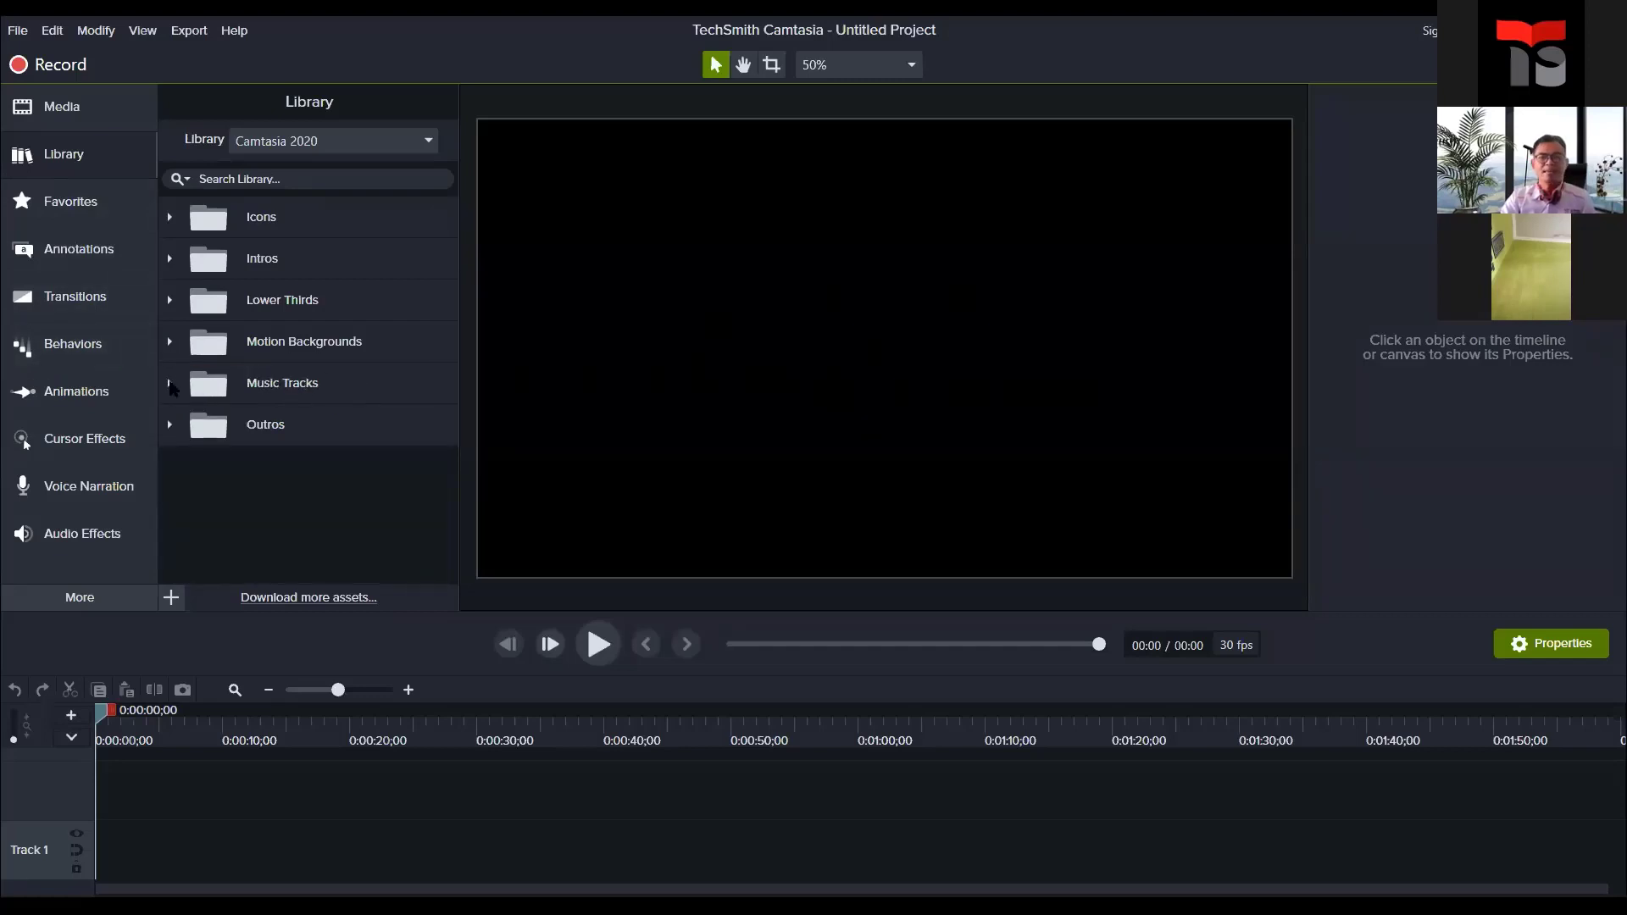
Step: Look through the full list of audio in the library's Music Tracks folder and collapse it
{"action": "left_click", "coordinate": [171, 385]}
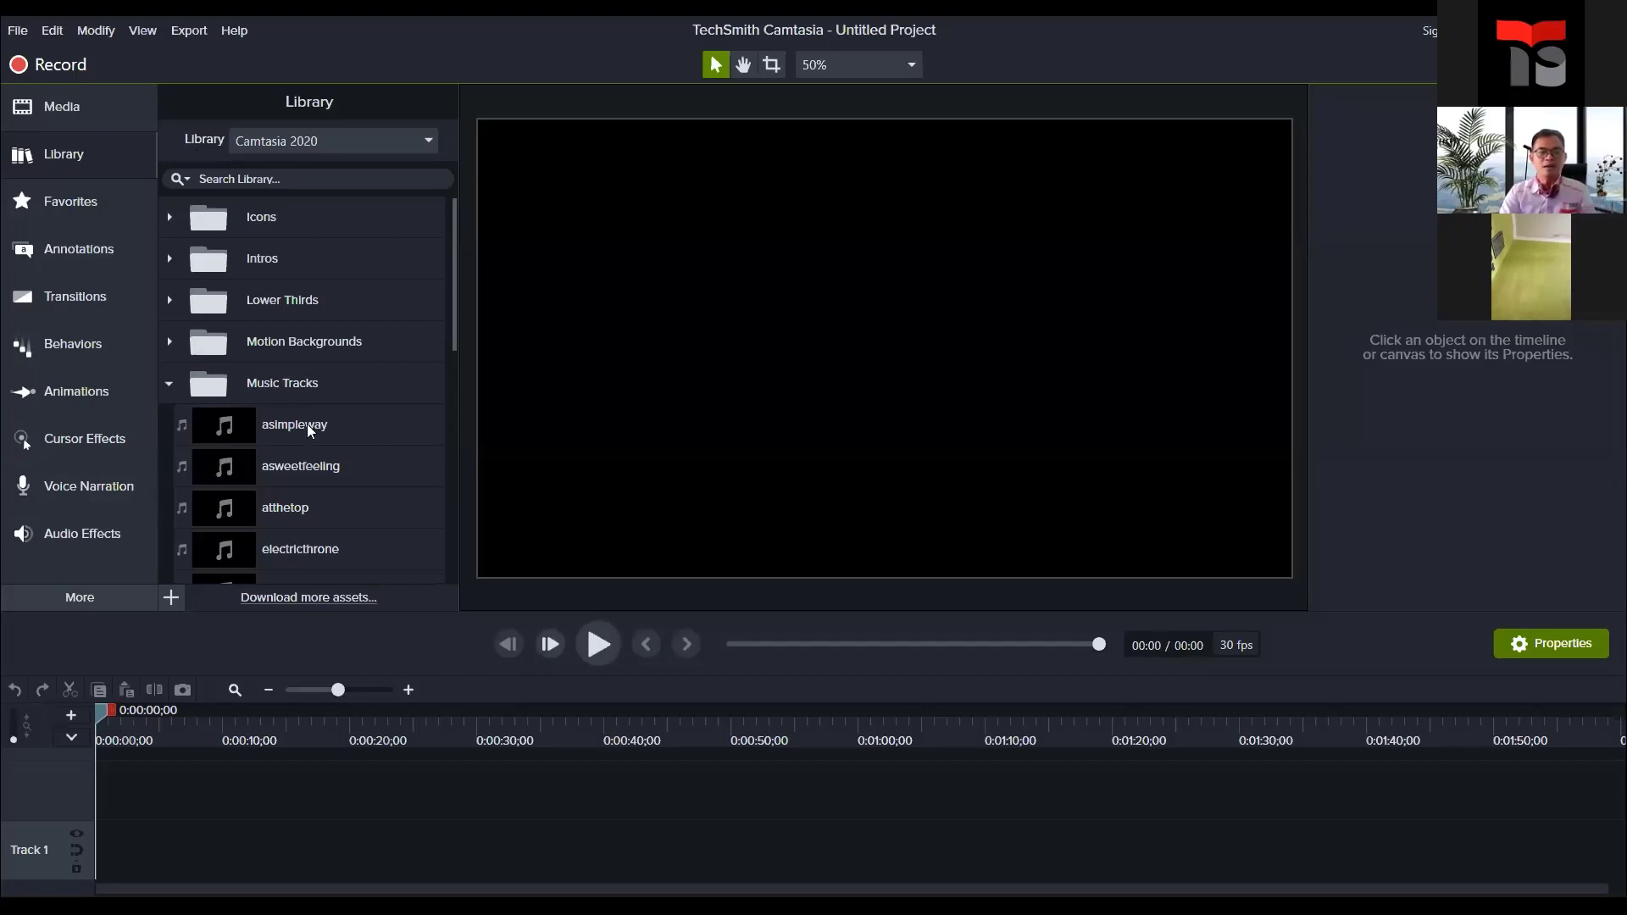
{"action": "scroll", "coordinate": [306, 425], "scroll_direction": "down", "scroll_amount": 1}
{"action": "scroll", "coordinate": [277, 385], "scroll_direction": "down", "scroll_amount": 4}
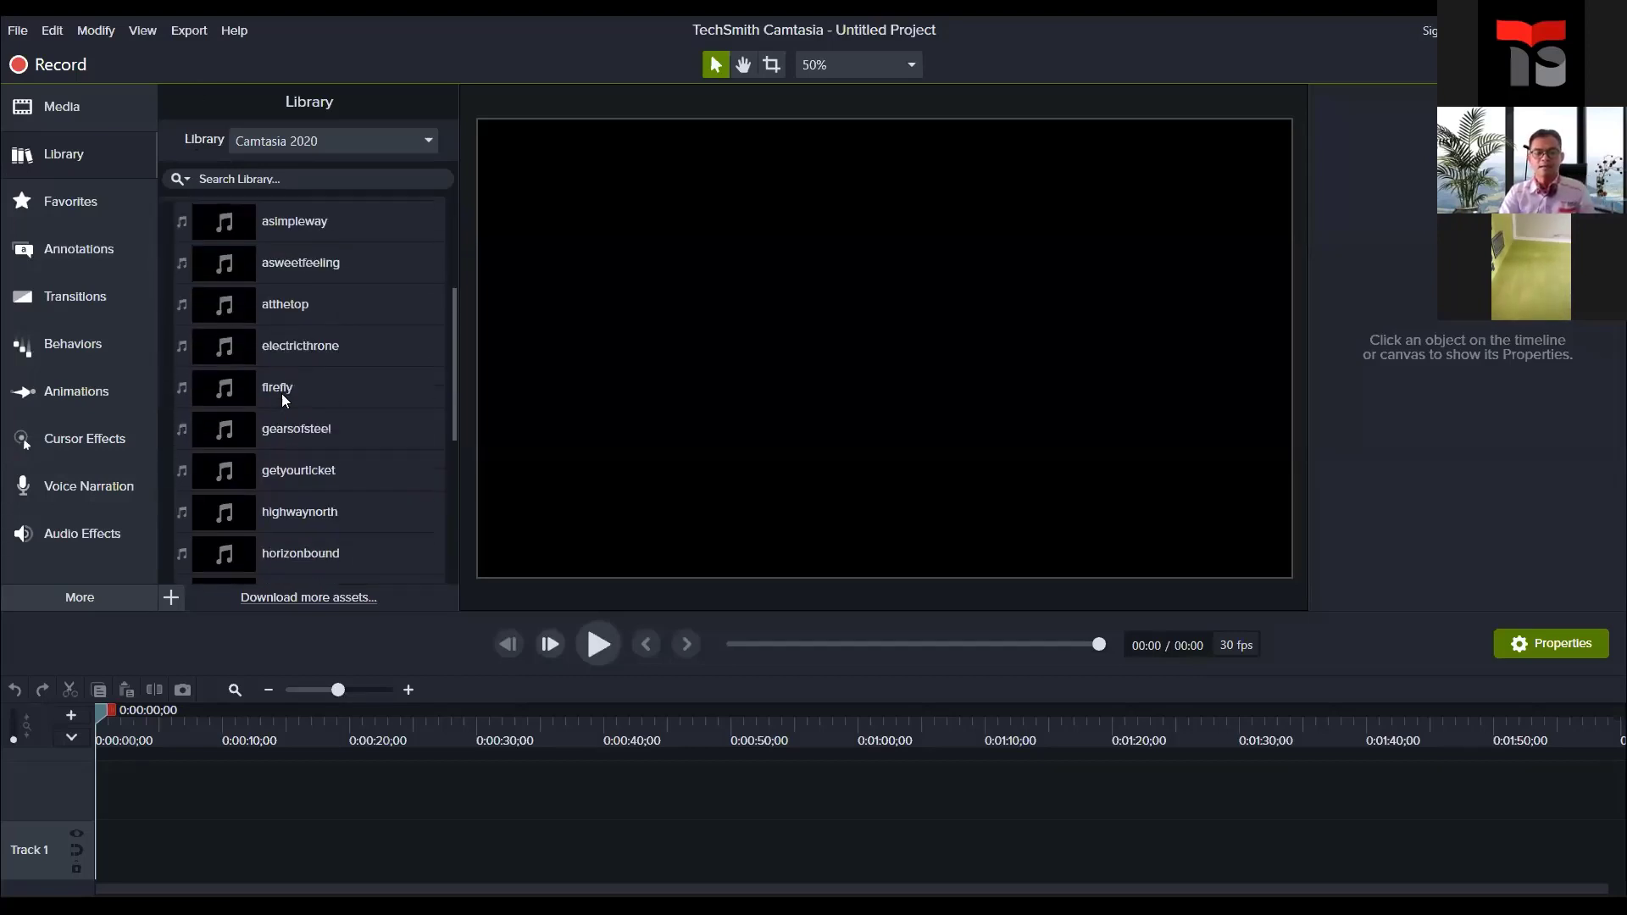
{"action": "scroll", "coordinate": [286, 400], "scroll_direction": "down", "scroll_amount": 5}
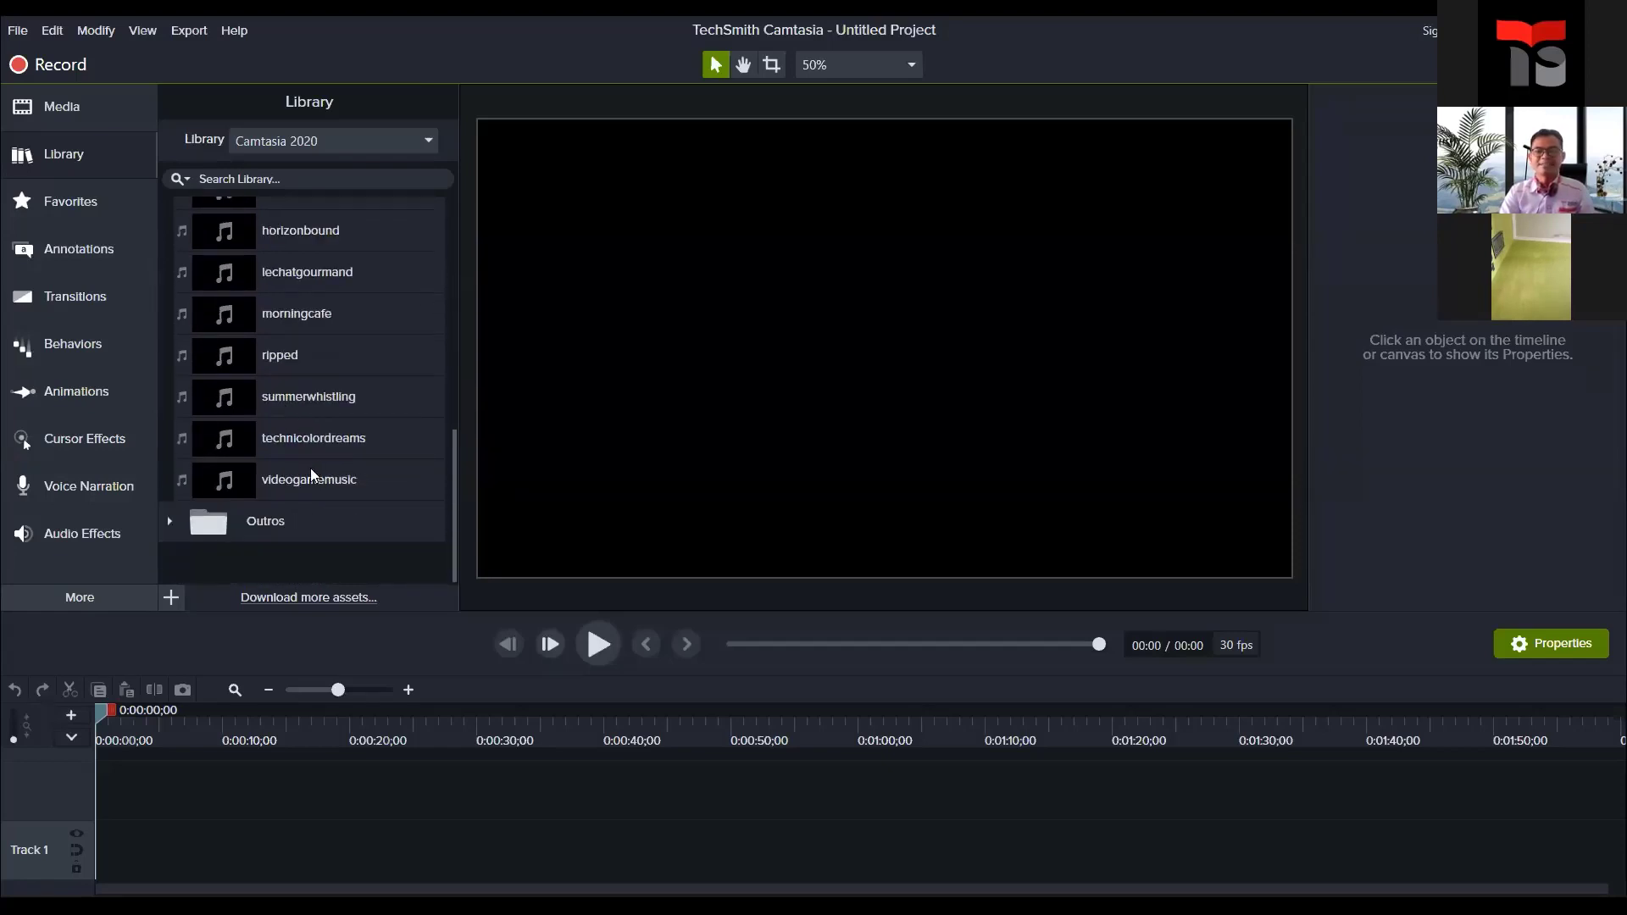
{"action": "scroll", "coordinate": [291, 368], "scroll_direction": "up", "scroll_amount": 9}
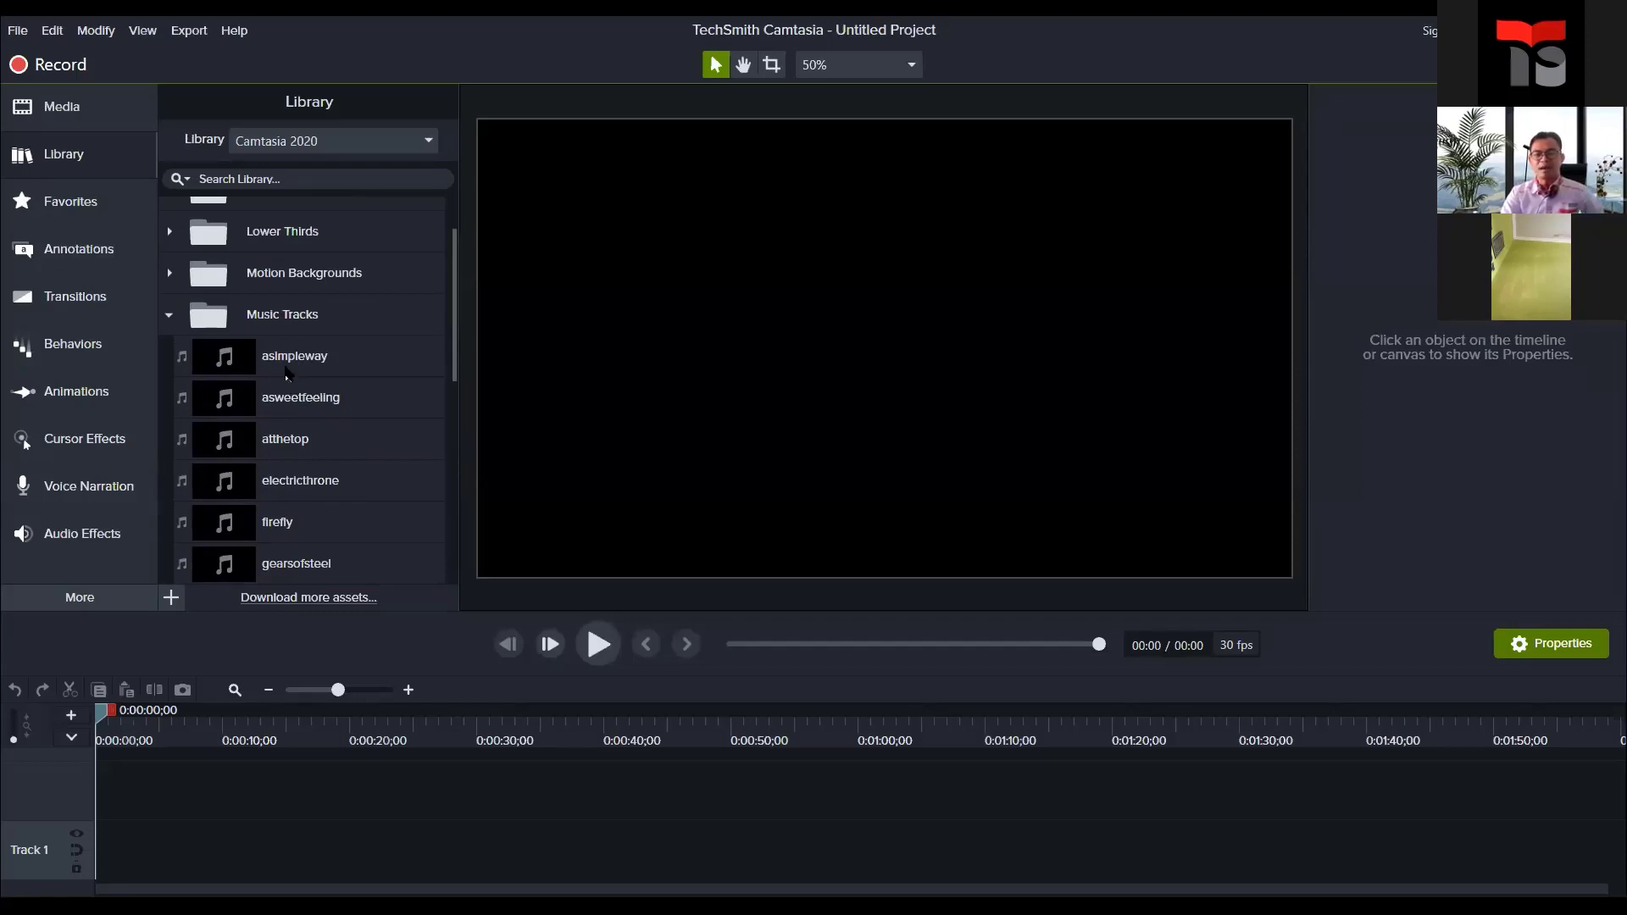
{"action": "scroll", "coordinate": [300, 400], "scroll_direction": "down", "scroll_amount": 4}
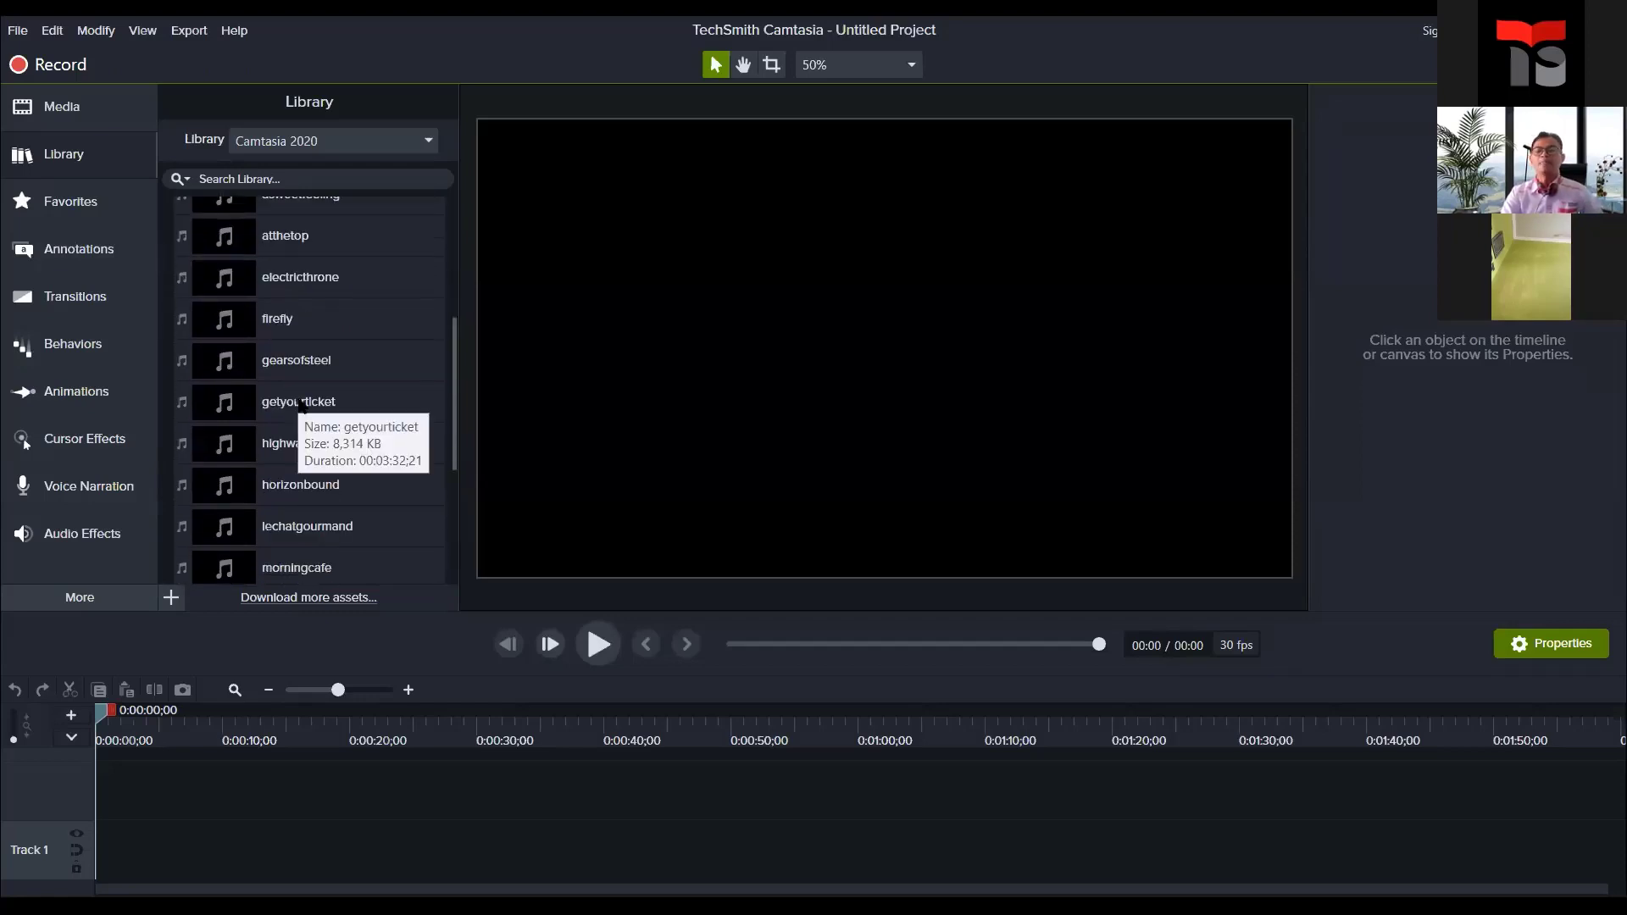
{"action": "scroll", "coordinate": [300, 407], "scroll_direction": "down", "scroll_amount": 5}
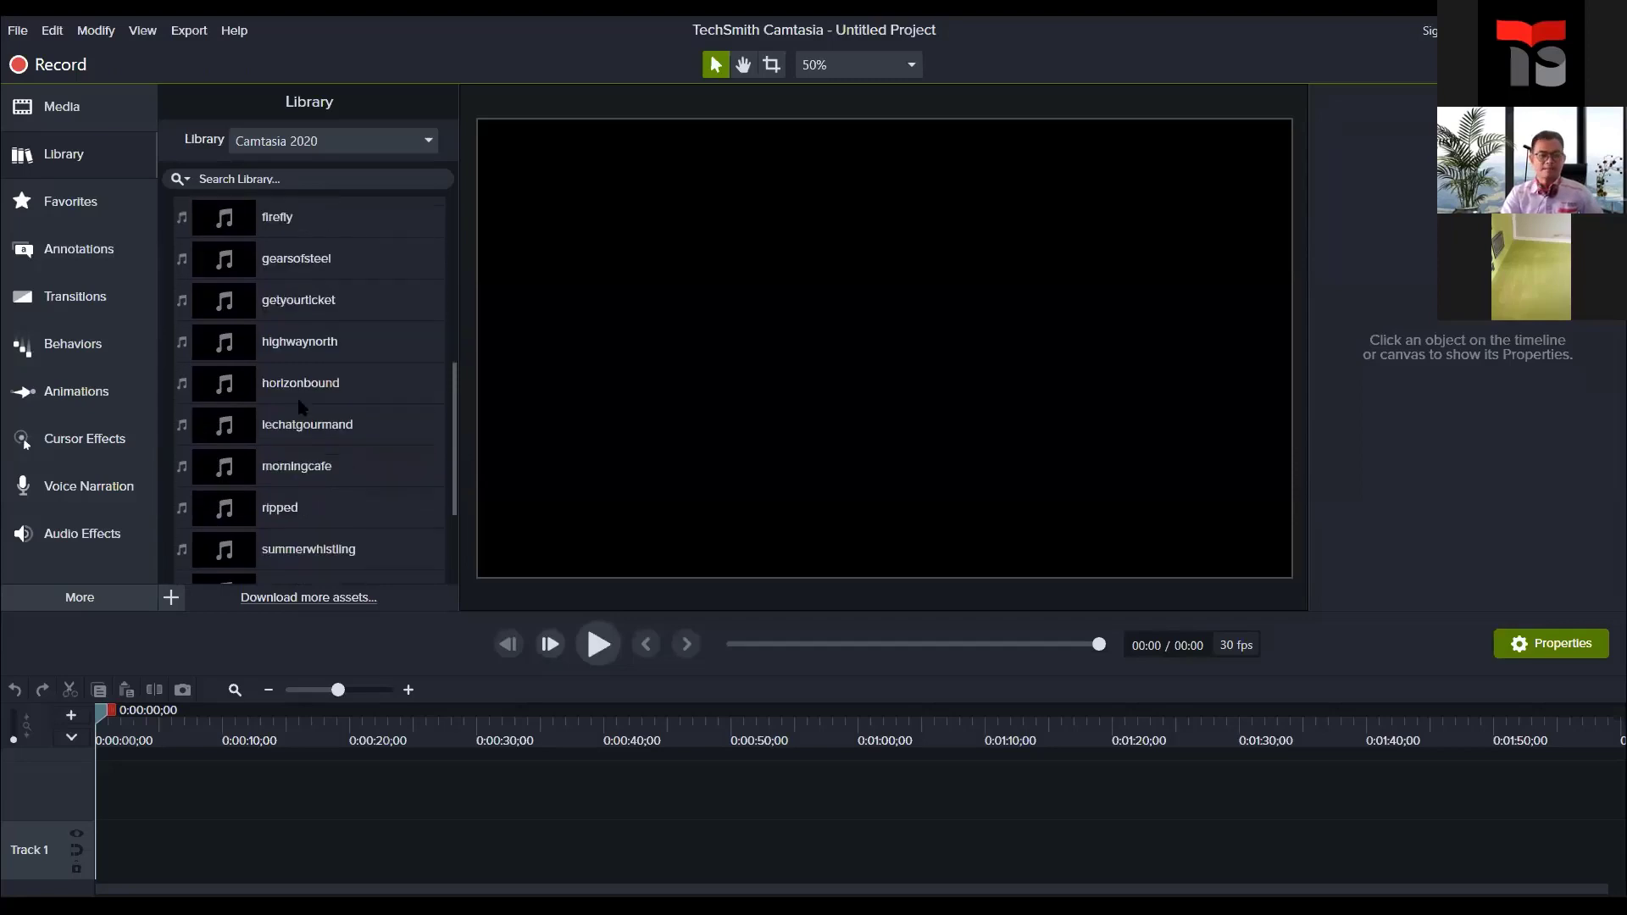
{"action": "scroll", "coordinate": [300, 405], "scroll_direction": "up", "scroll_amount": 10}
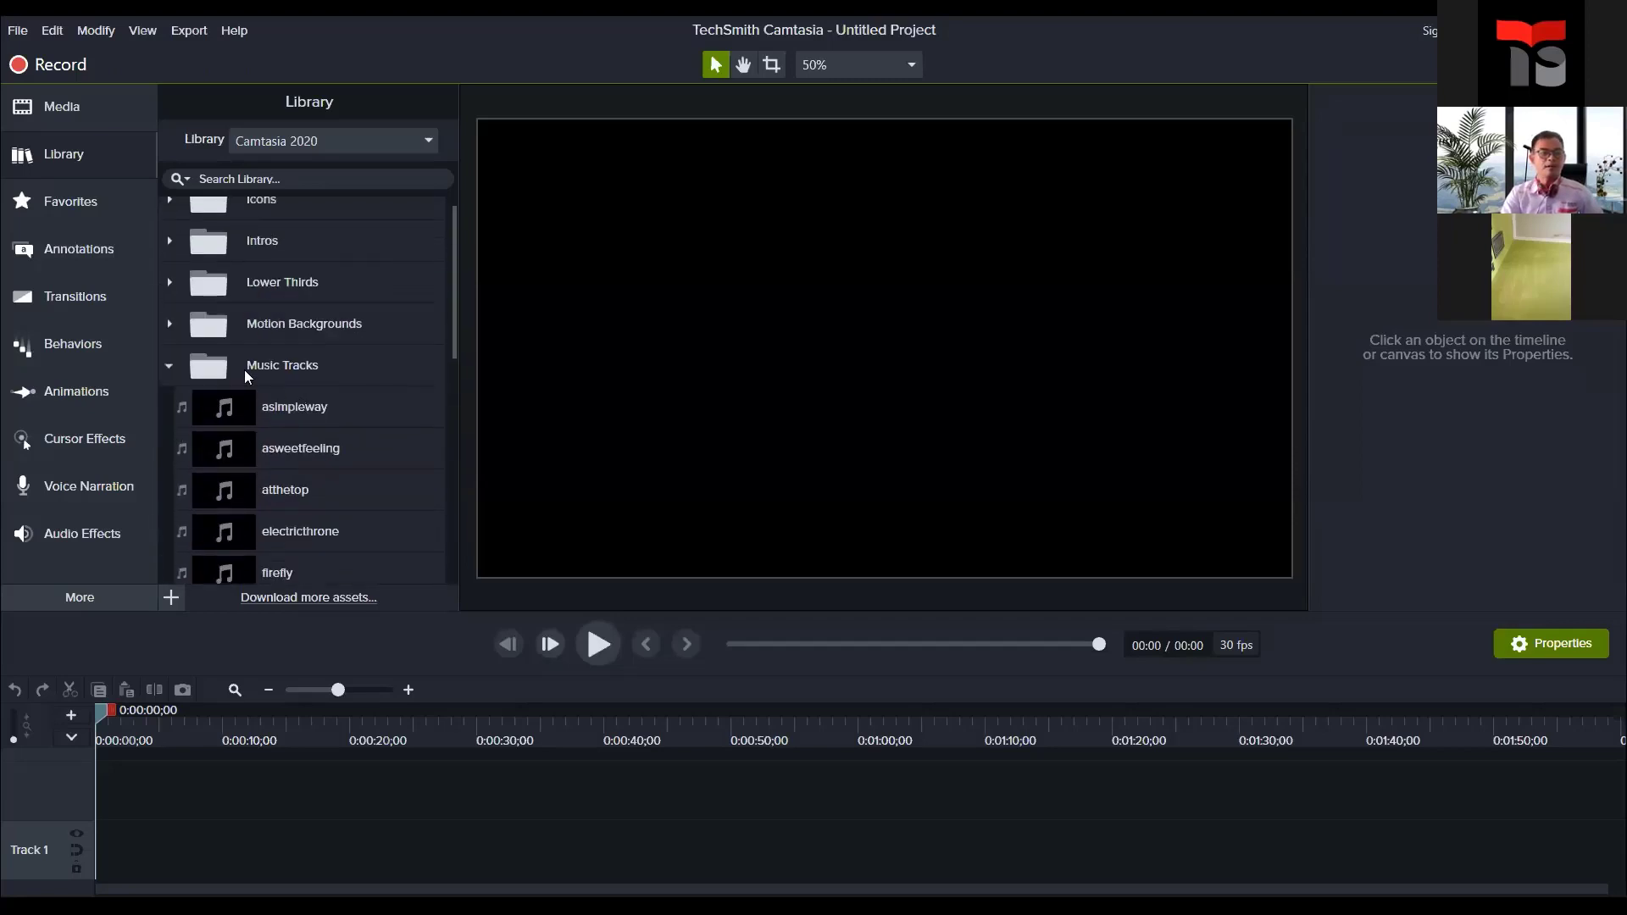
{"action": "left_click", "coordinate": [168, 366]}
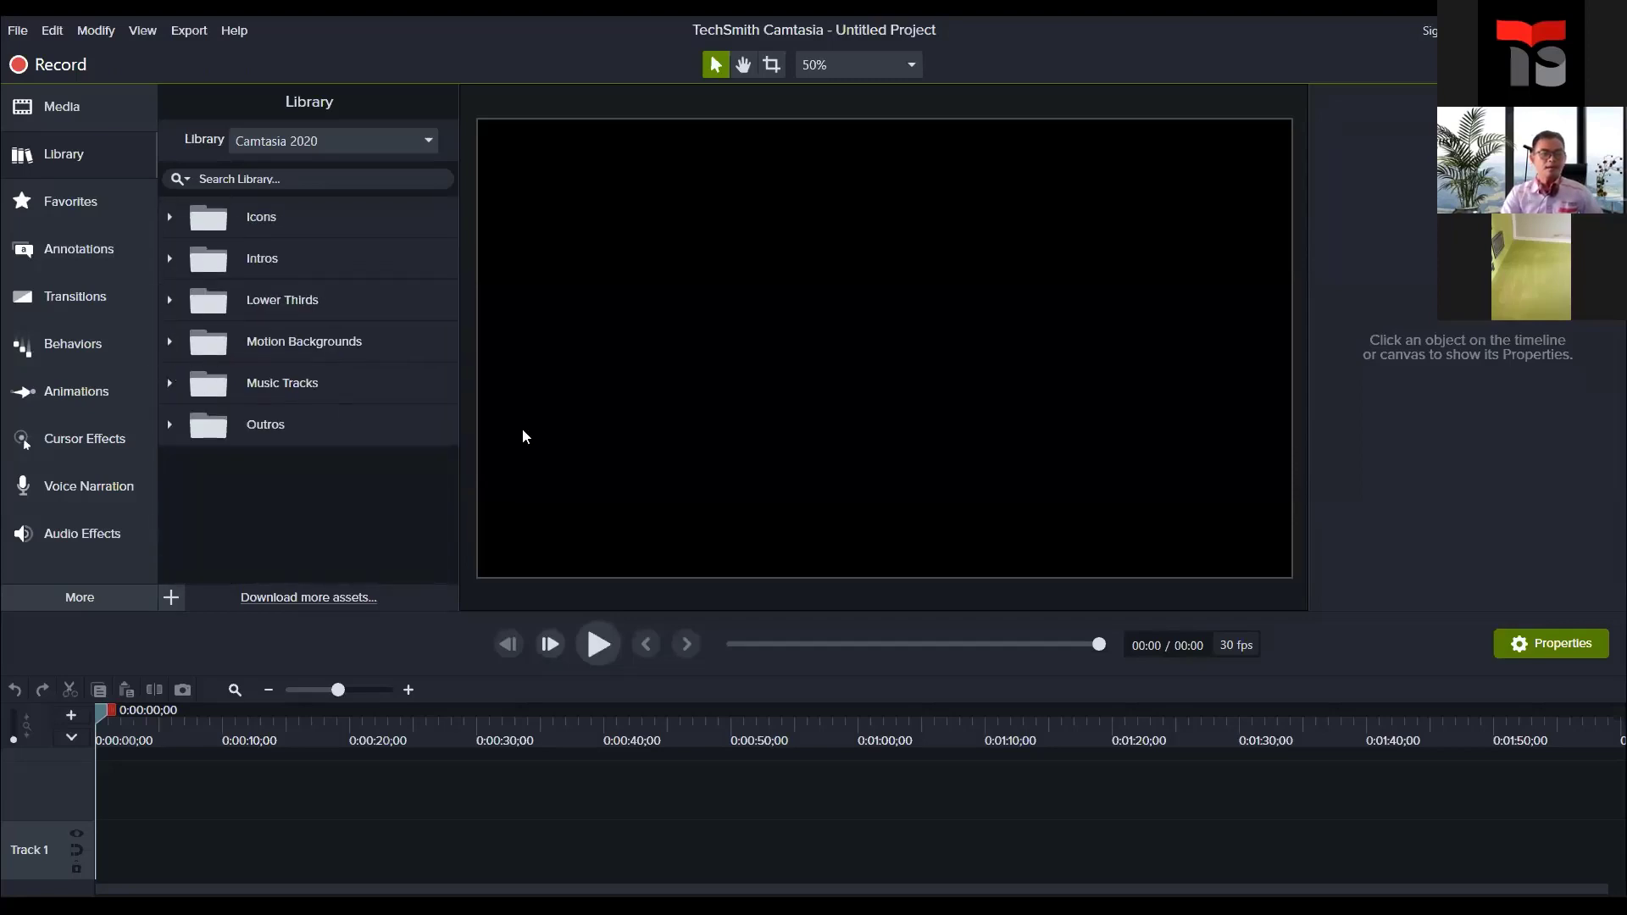
Step: View the library's Outros templates, collapse the folder, and display the saved Favorites
{"action": "left_click", "coordinate": [171, 426]}
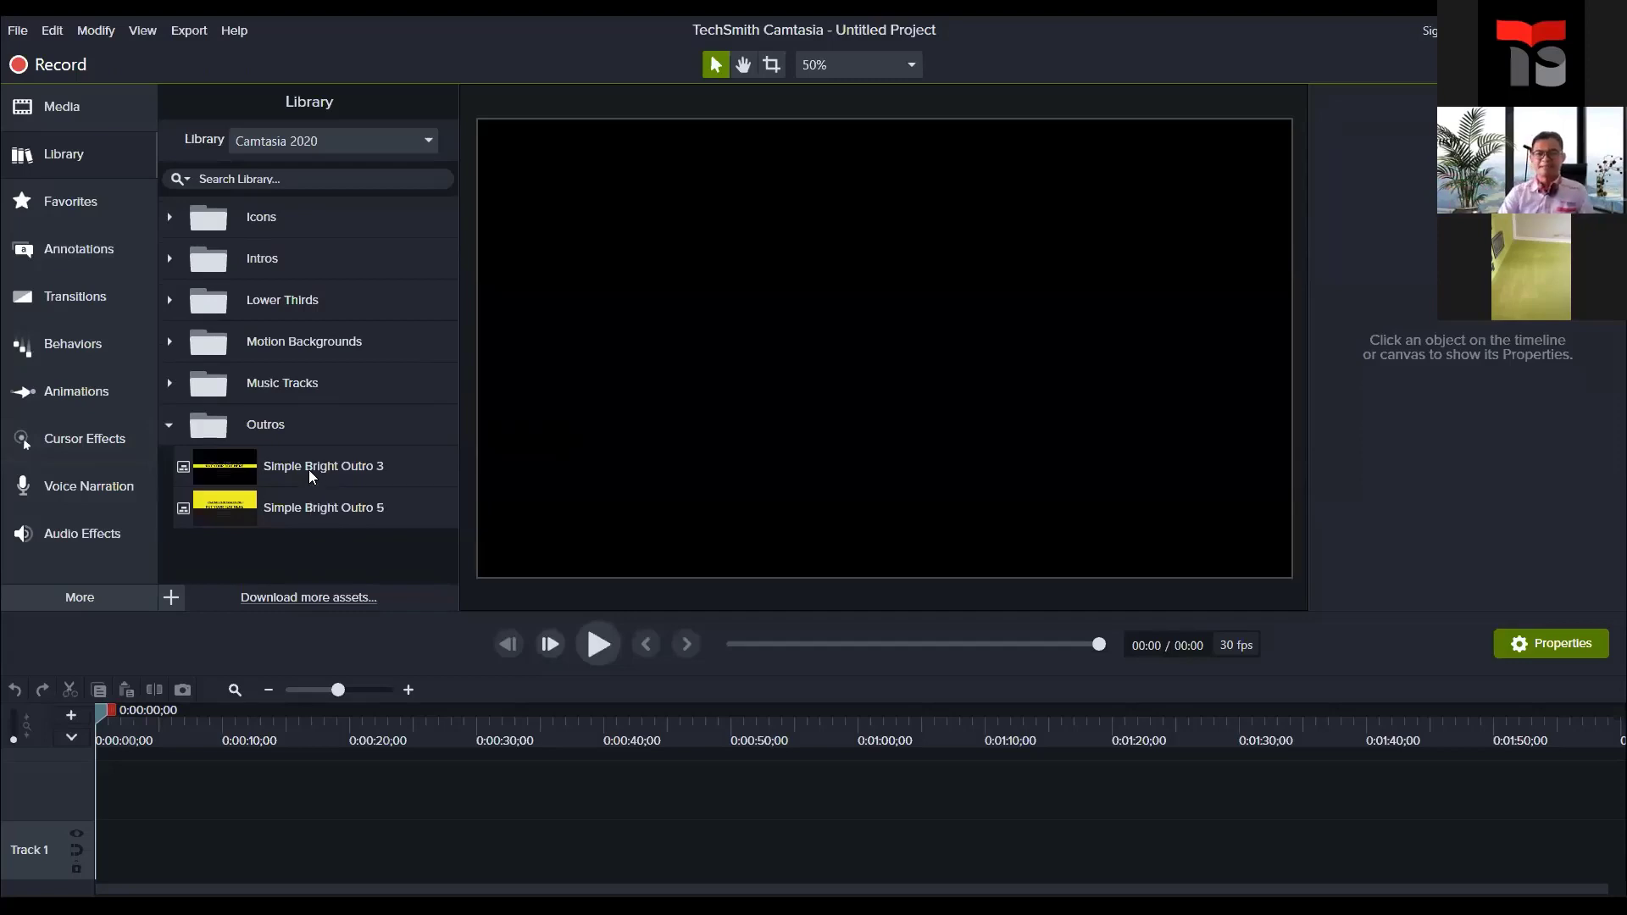
{"action": "left_click", "coordinate": [171, 426]}
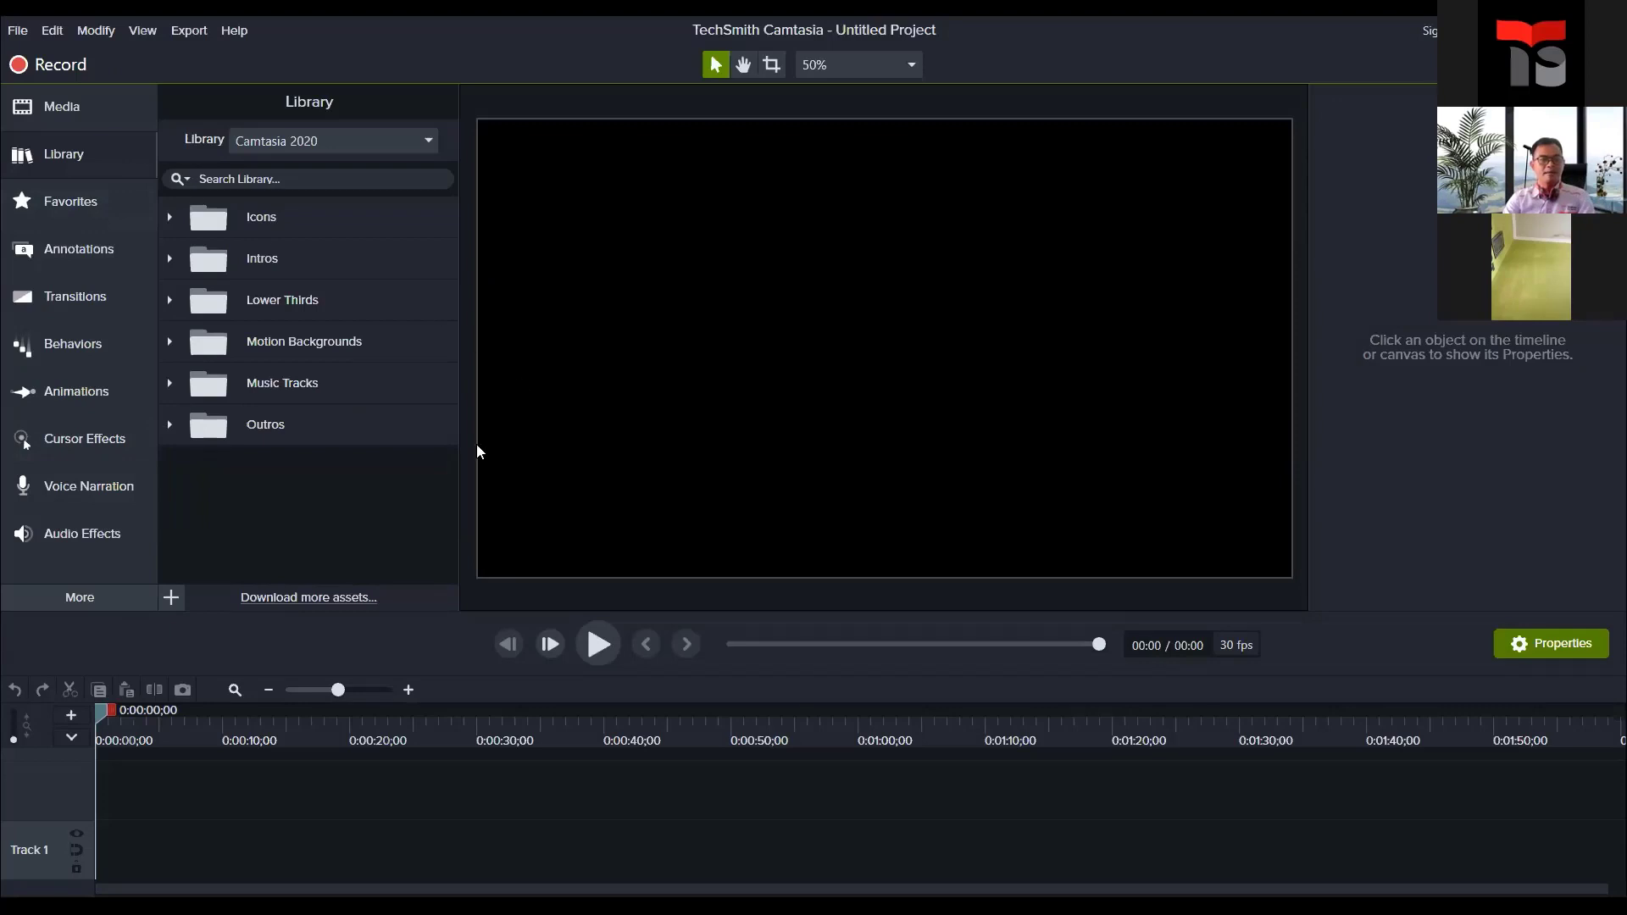
{"action": "left_click", "coordinate": [98, 204]}
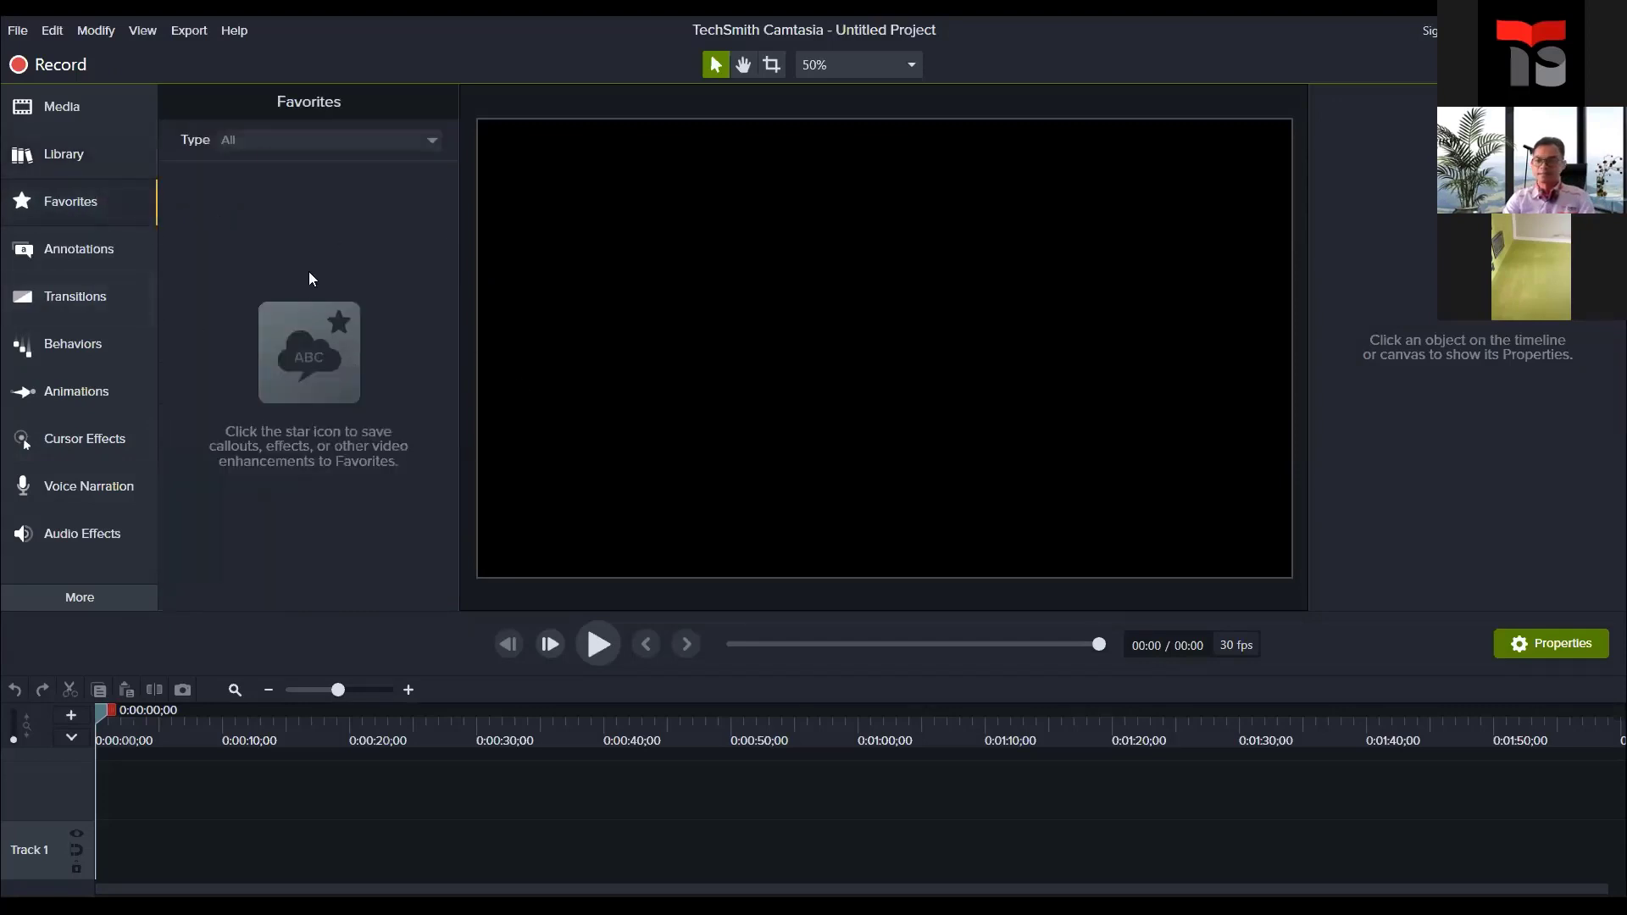
Step: Look over the annotation types, viewing Arrows & Lines and returning to the Callouts in the Basic style
{"action": "left_click", "coordinate": [84, 261]}
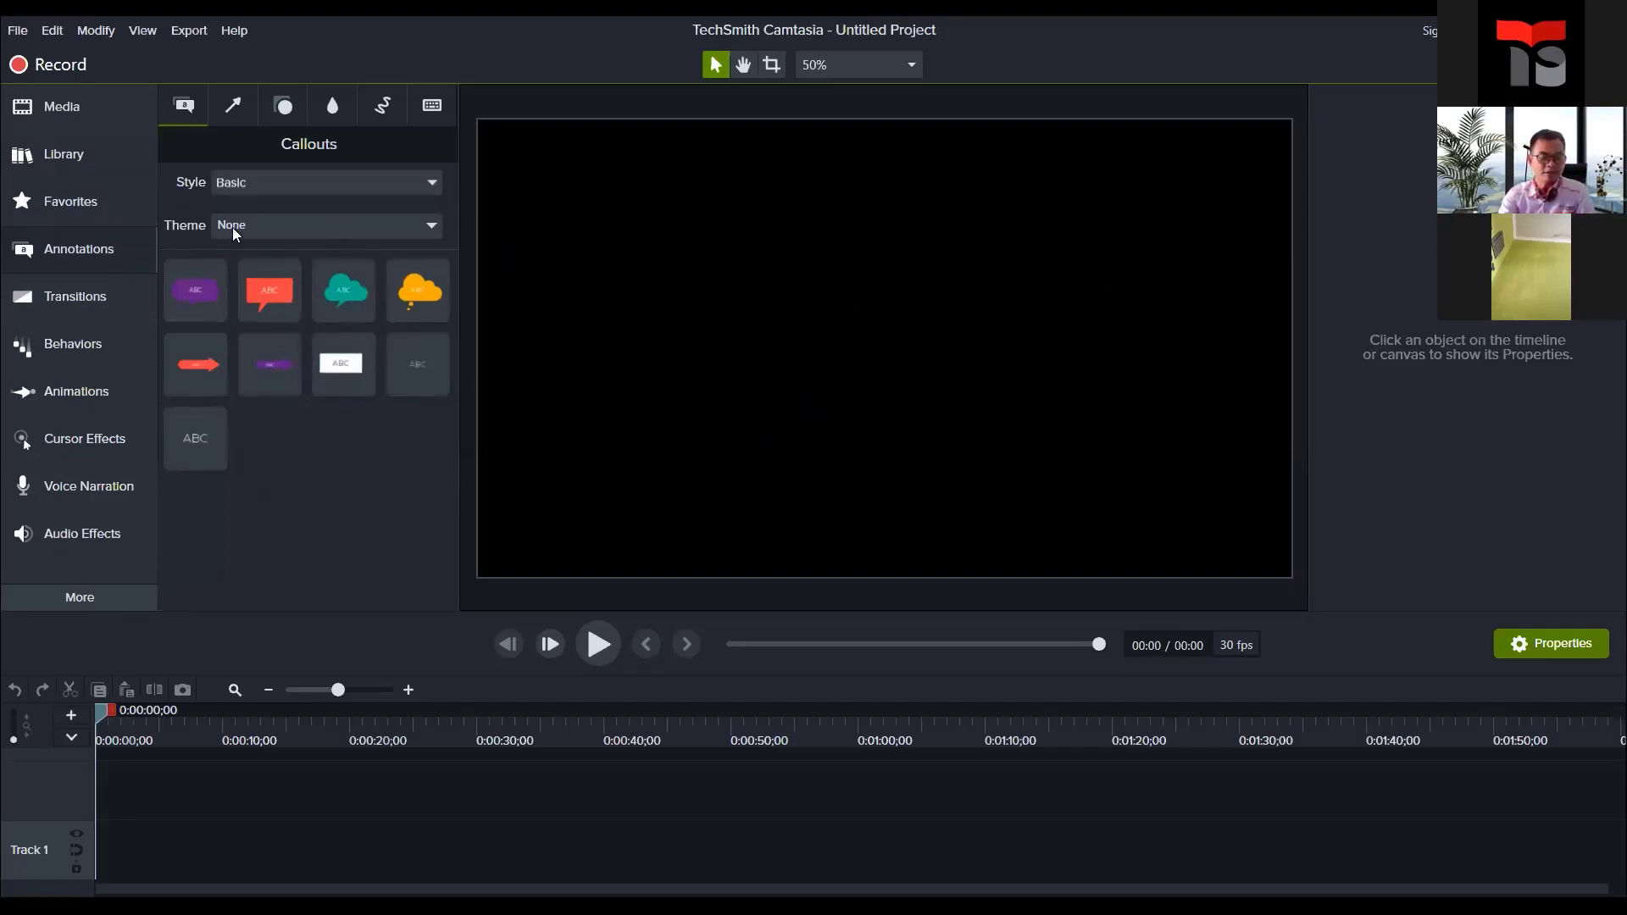
{"action": "left_click", "coordinate": [405, 186]}
{"action": "left_click", "coordinate": [405, 186]}
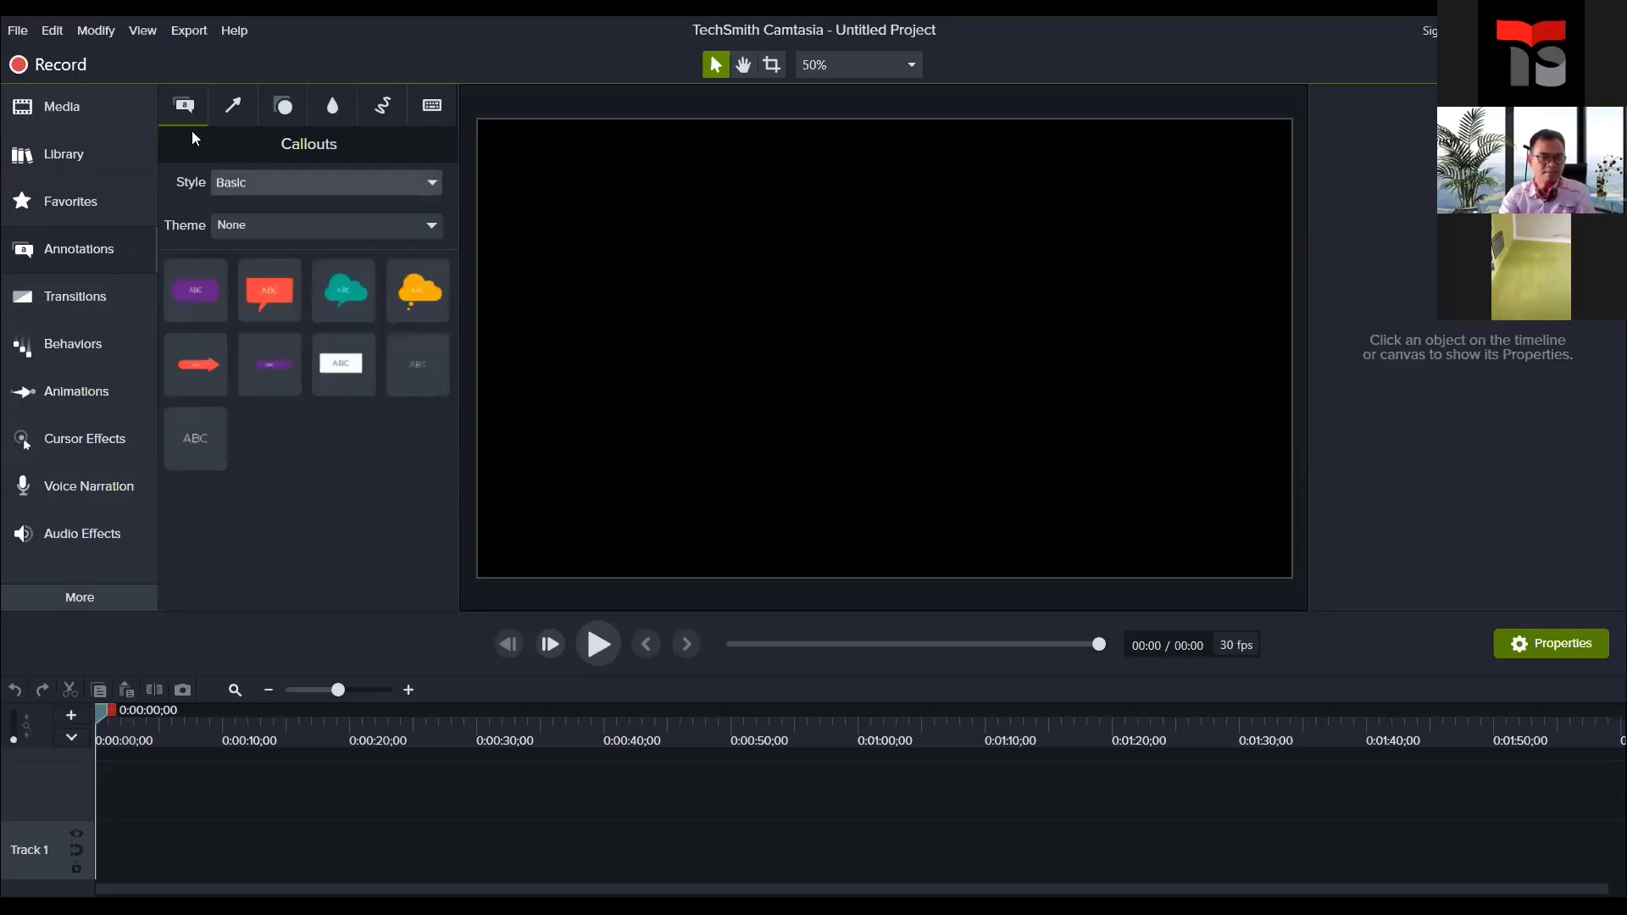
{"action": "left_click", "coordinate": [232, 103]}
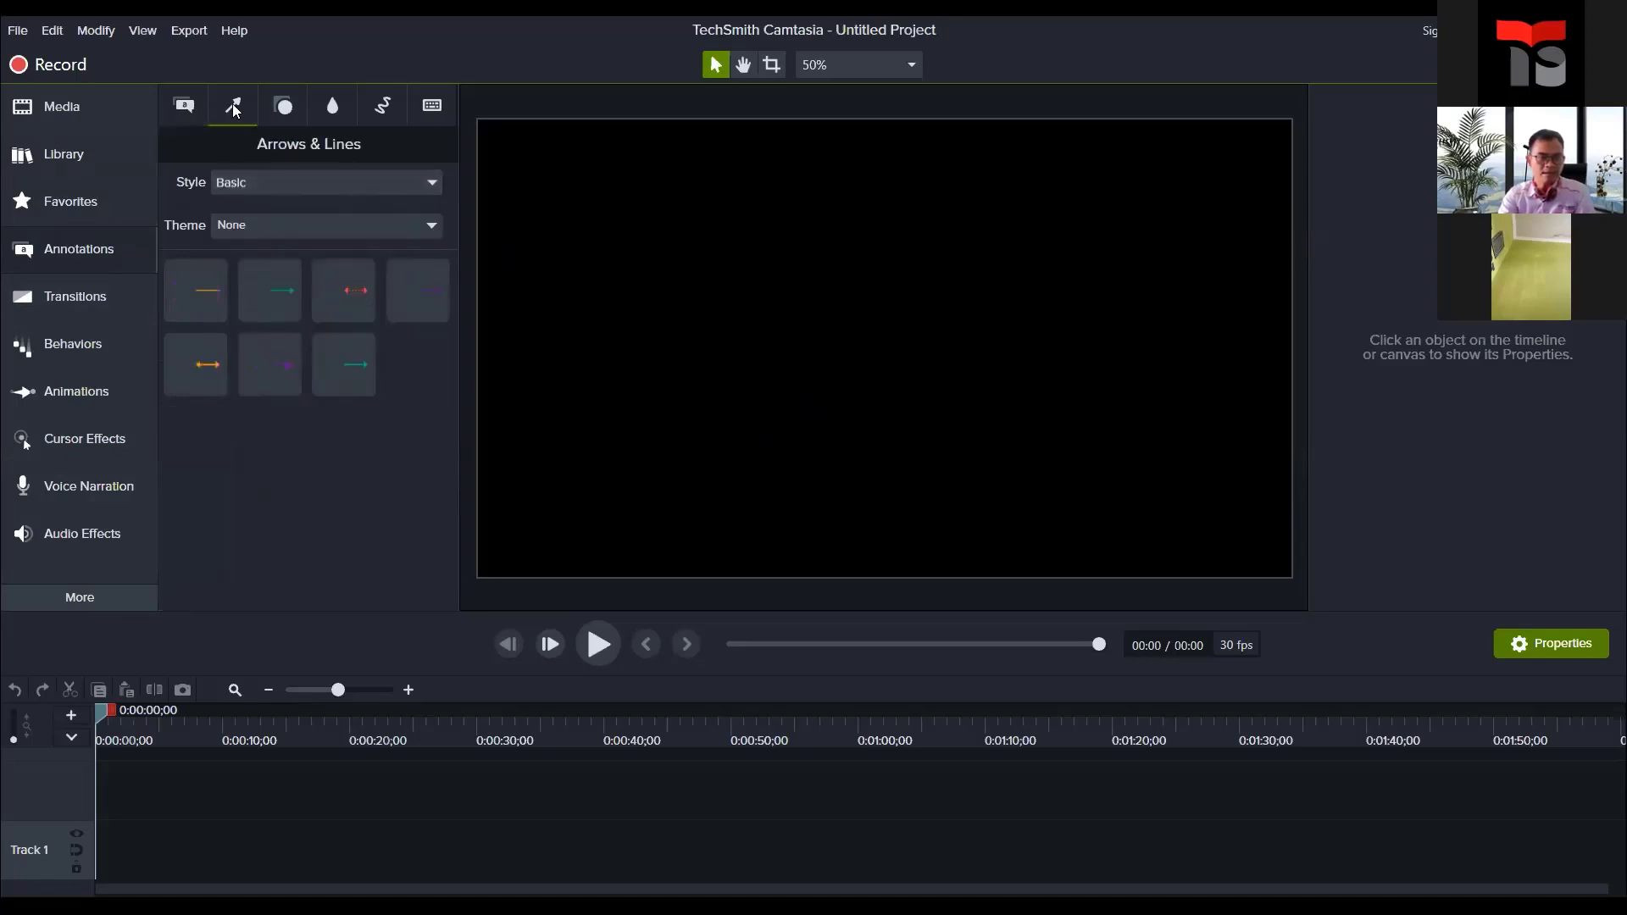
{"action": "left_click", "coordinate": [290, 108]}
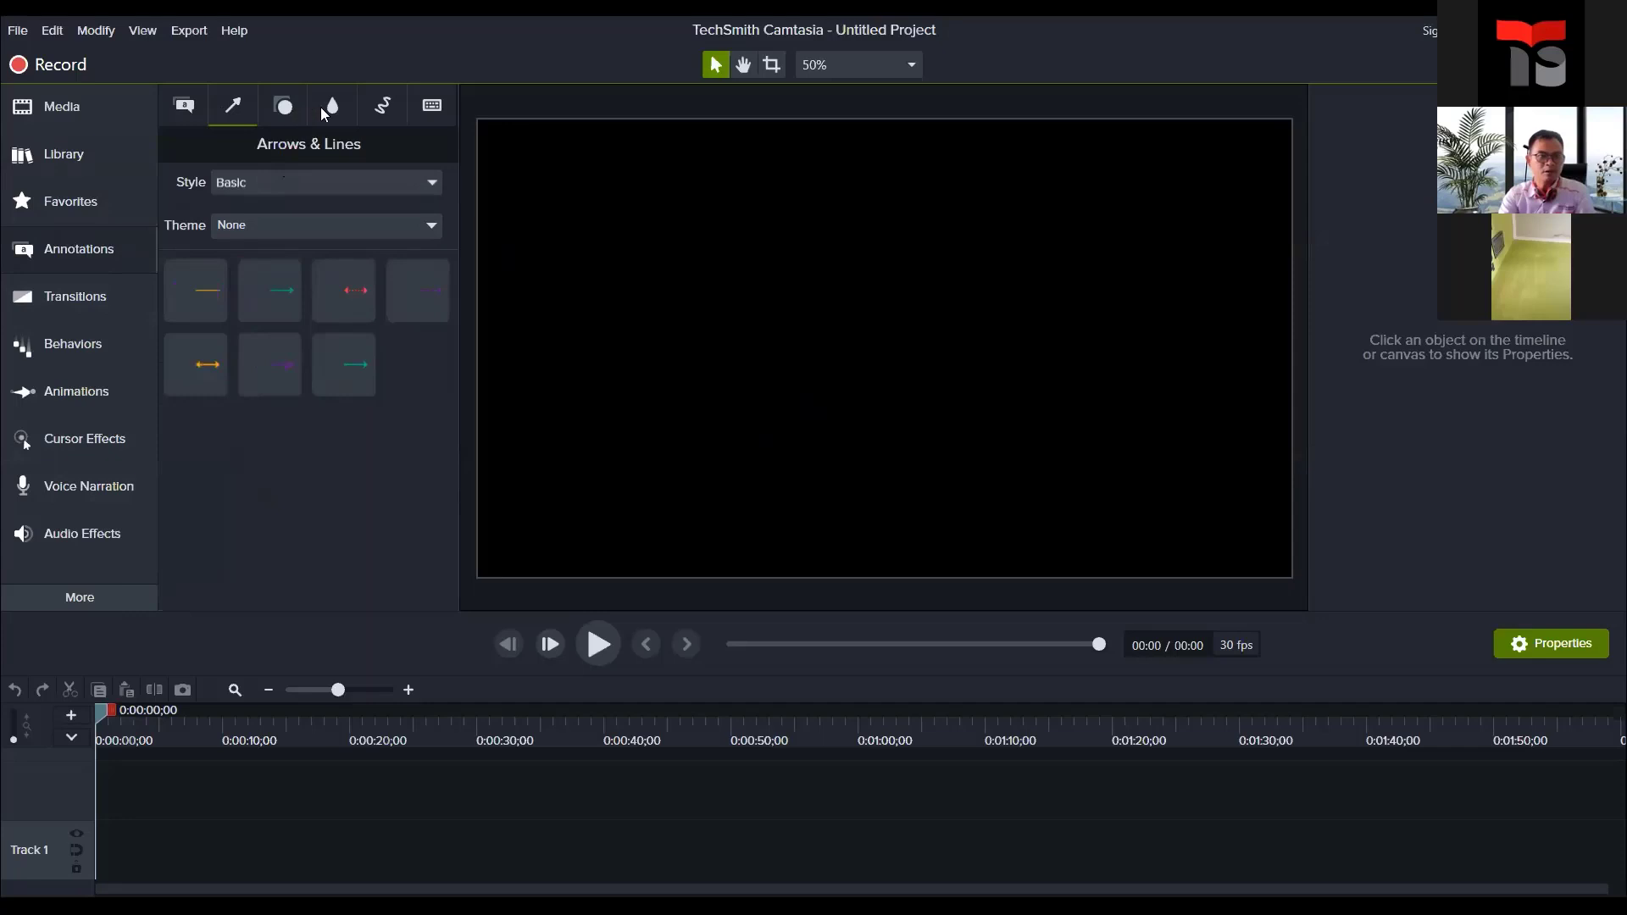
{"action": "left_click", "coordinate": [203, 105]}
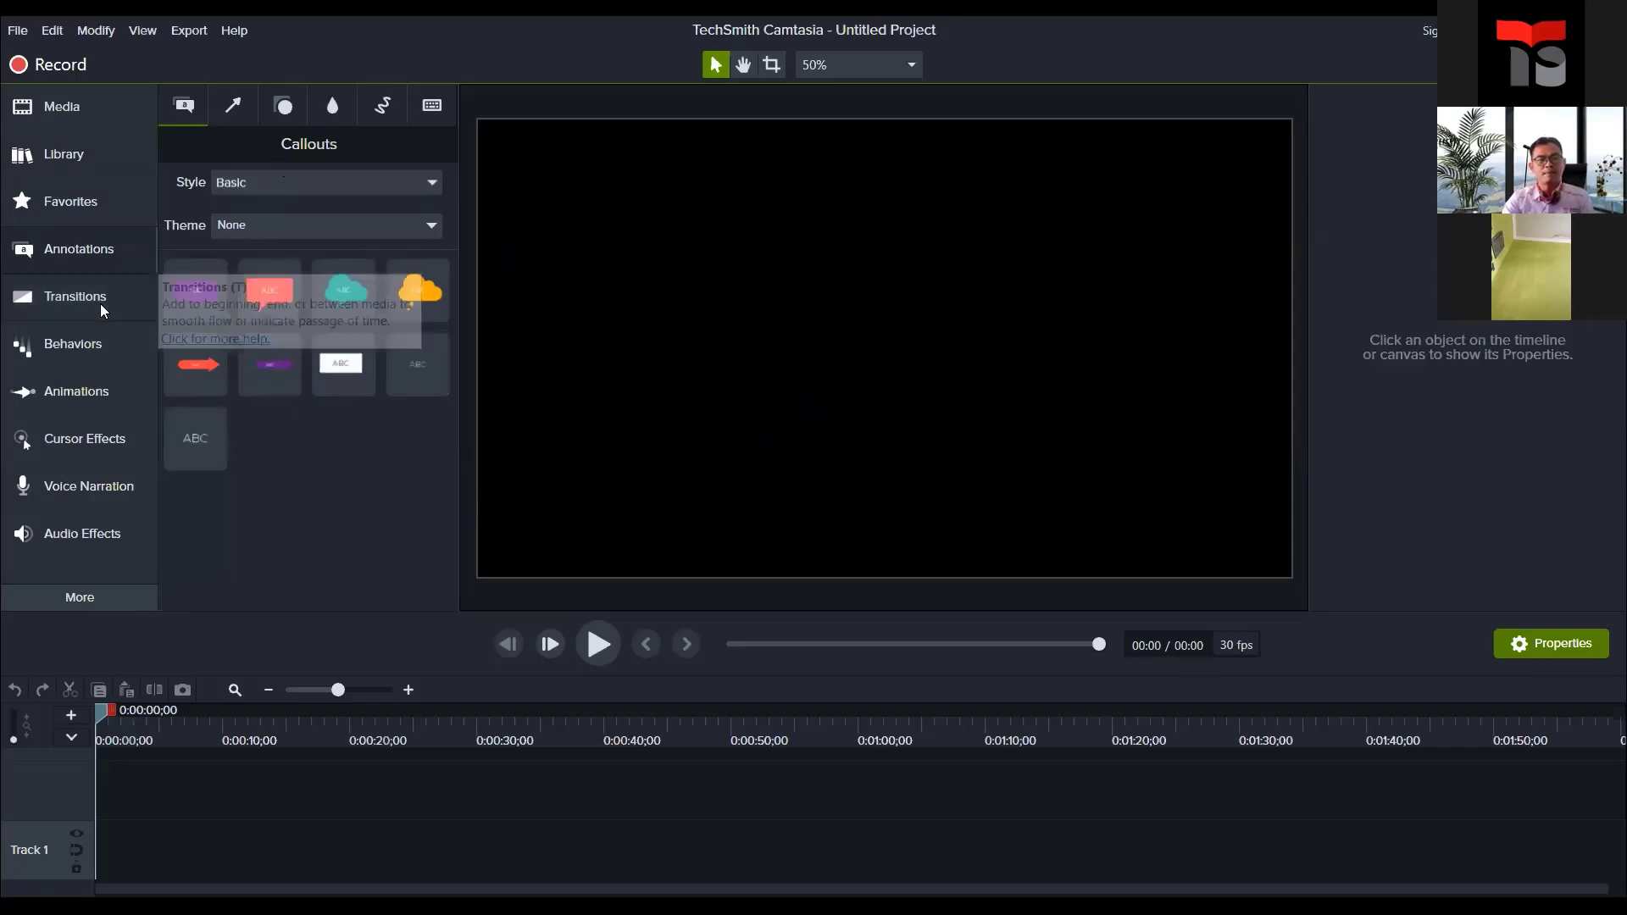
Step: Browse the gallery of all transitions, from Barn door through to Spiral and Strips
{"action": "left_click", "coordinate": [126, 317]}
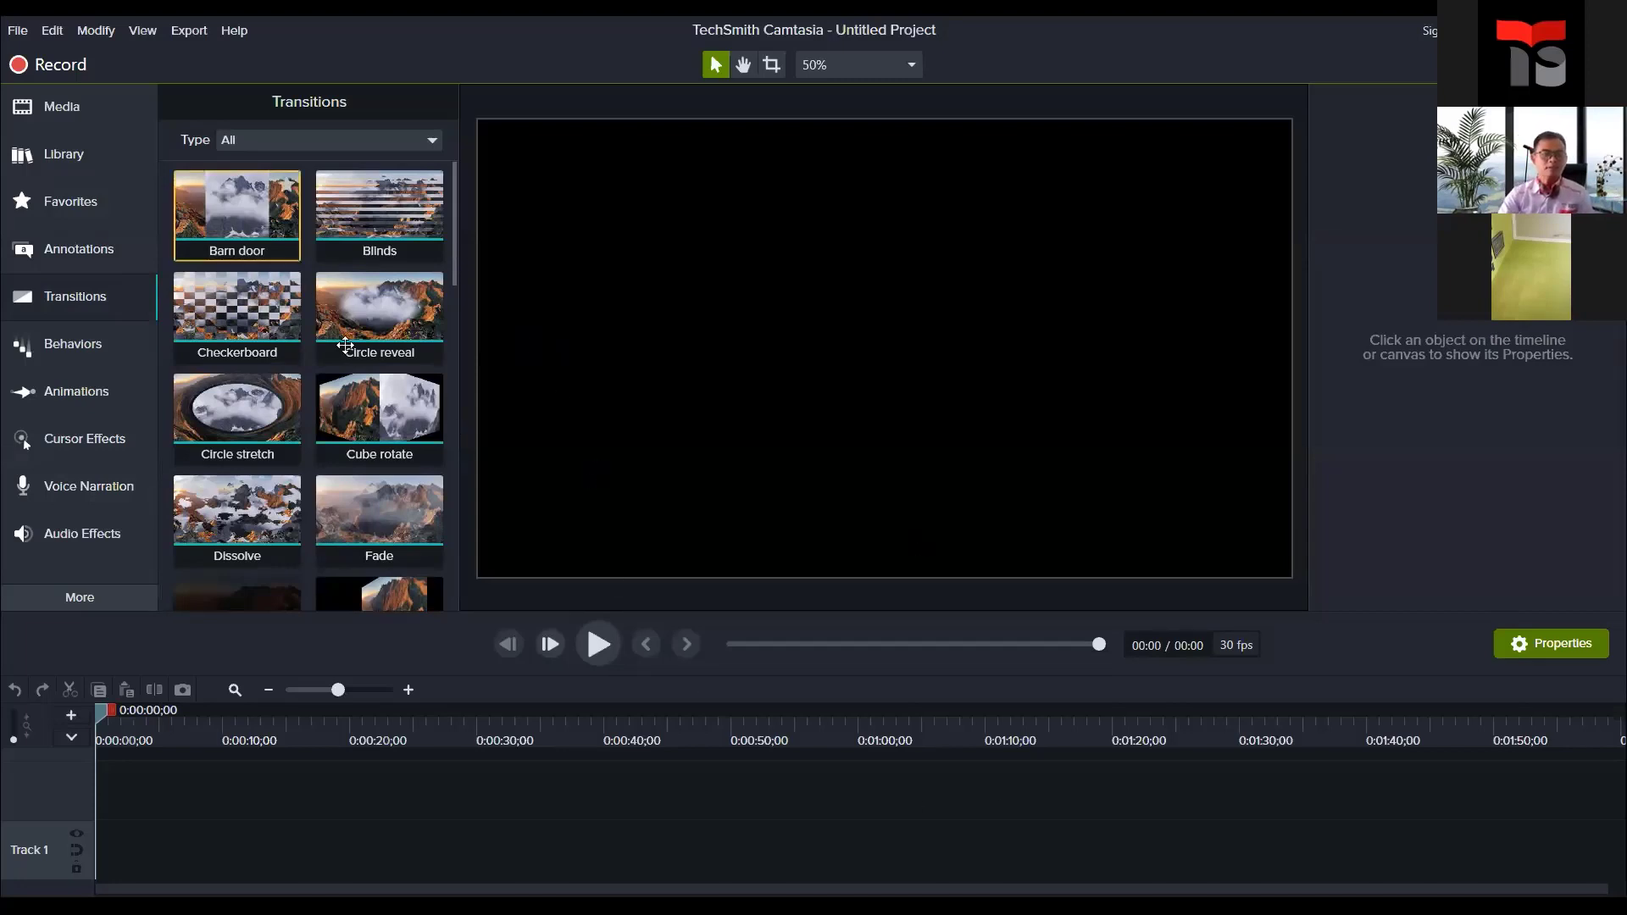
{"action": "scroll", "coordinate": [352, 364], "scroll_direction": "down", "scroll_amount": 2}
{"action": "scroll", "coordinate": [351, 364], "scroll_direction": "down", "scroll_amount": 5}
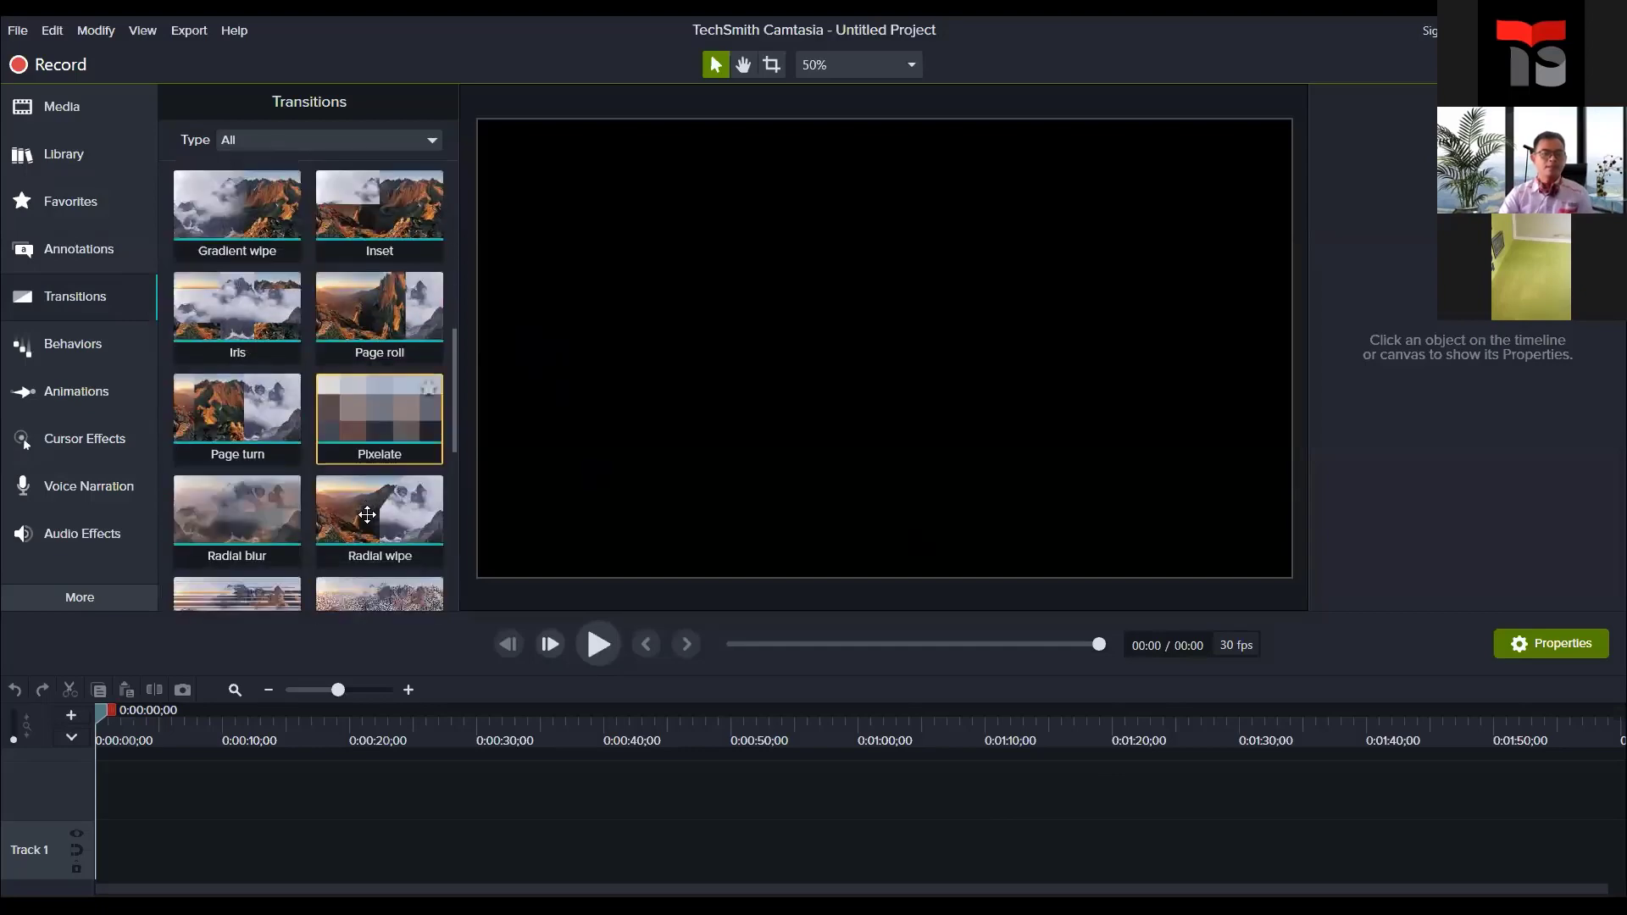
{"action": "scroll", "coordinate": [369, 522], "scroll_direction": "down", "scroll_amount": 2}
{"action": "scroll", "coordinate": [366, 516], "scroll_direction": "down", "scroll_amount": 1}
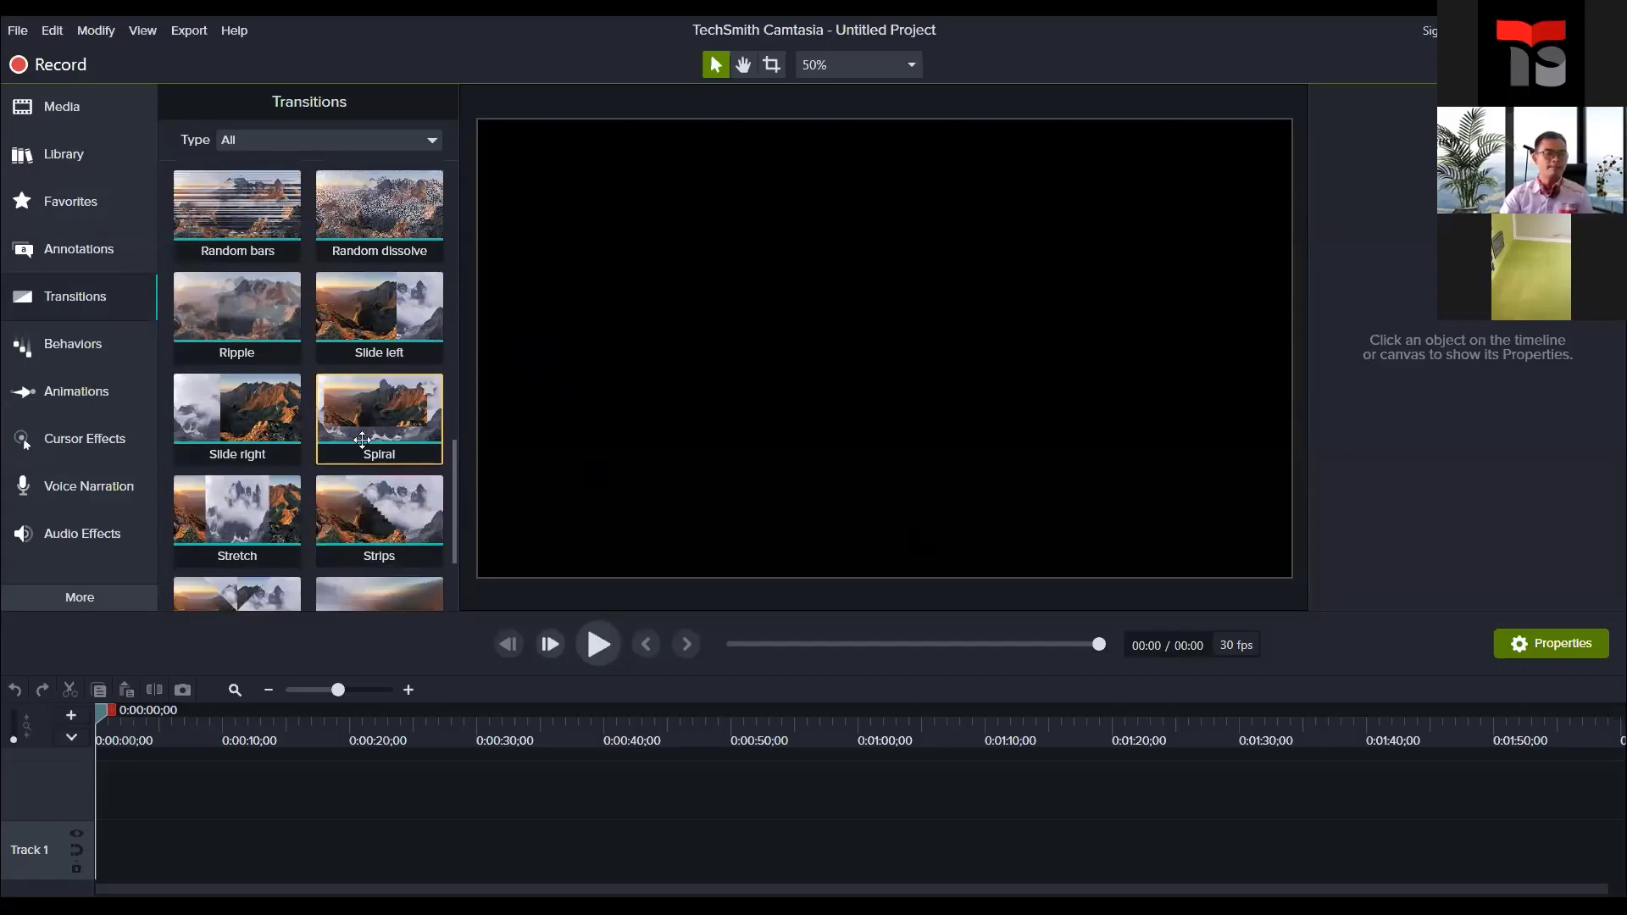
Step: Look back over the transitions gallery and display the Behaviors presets
{"action": "scroll", "coordinate": [362, 393], "scroll_direction": "up", "scroll_amount": 2}
{"action": "scroll", "coordinate": [362, 370], "scroll_direction": "up", "scroll_amount": 2}
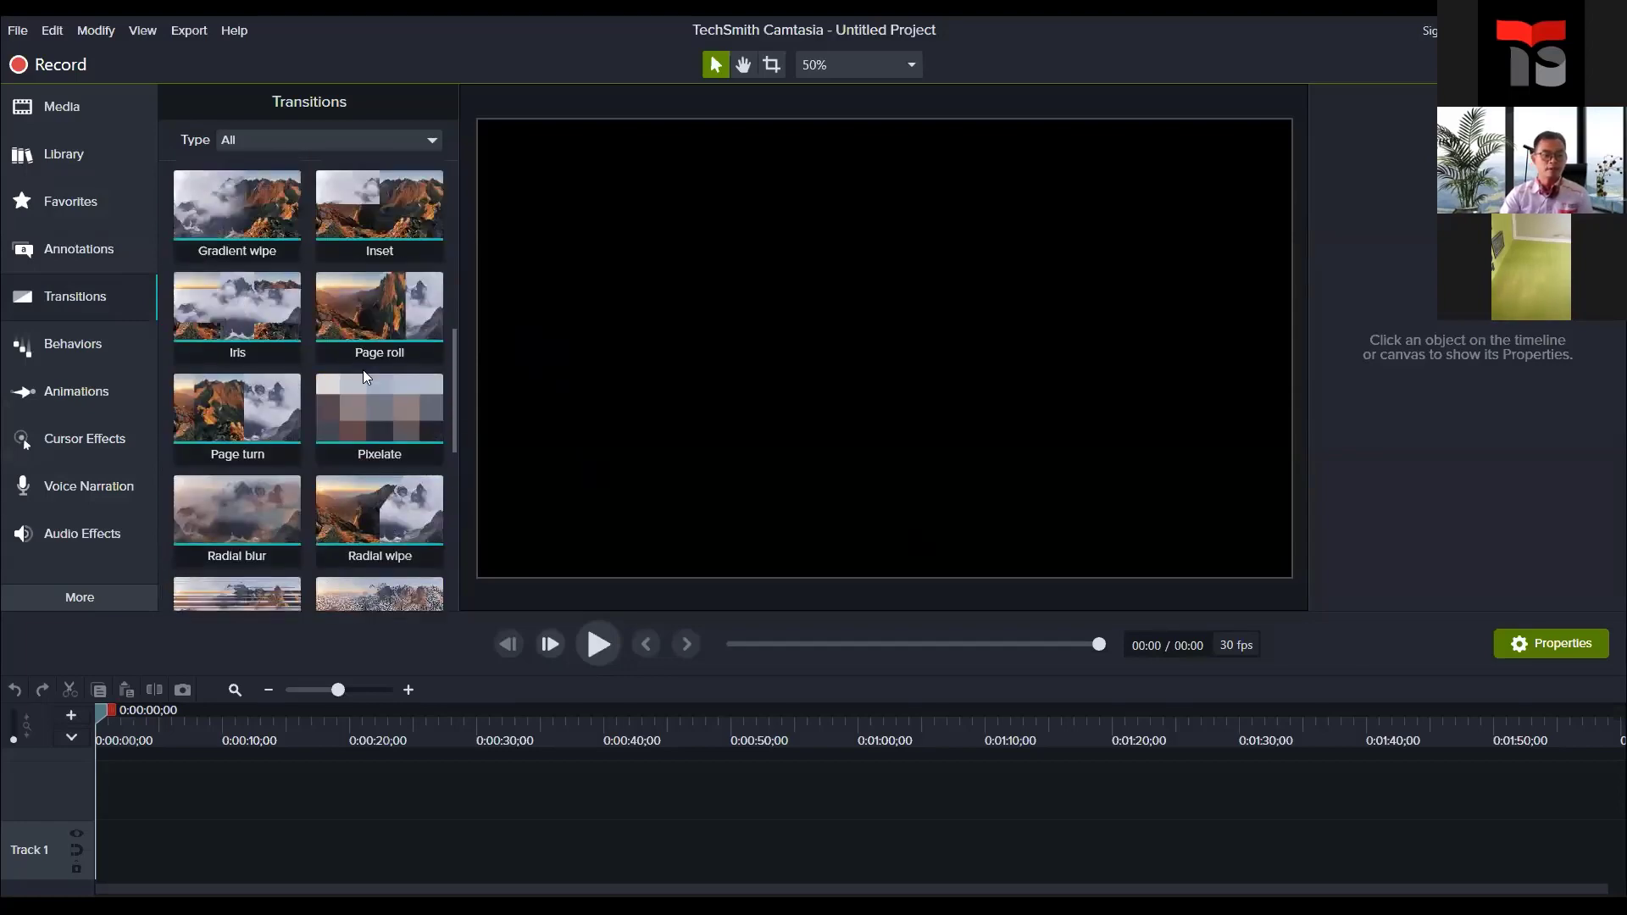
{"action": "scroll", "coordinate": [367, 324], "scroll_direction": "up", "scroll_amount": 2}
{"action": "scroll", "coordinate": [497, 328], "scroll_direction": "up", "scroll_amount": 3}
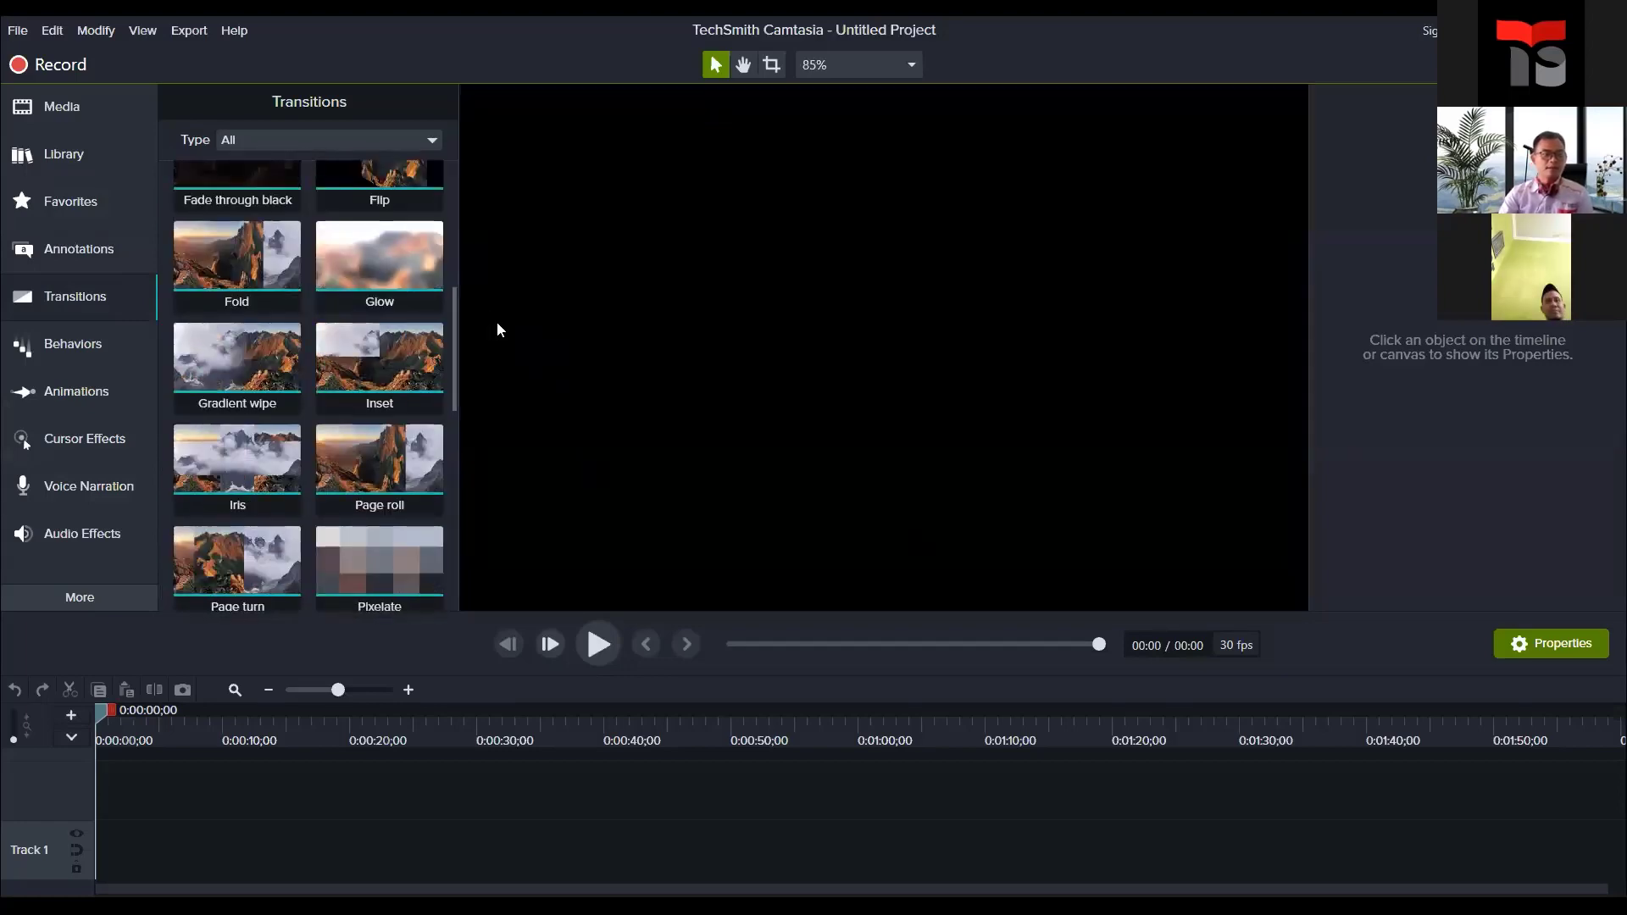
{"action": "left_click", "coordinate": [61, 348]}
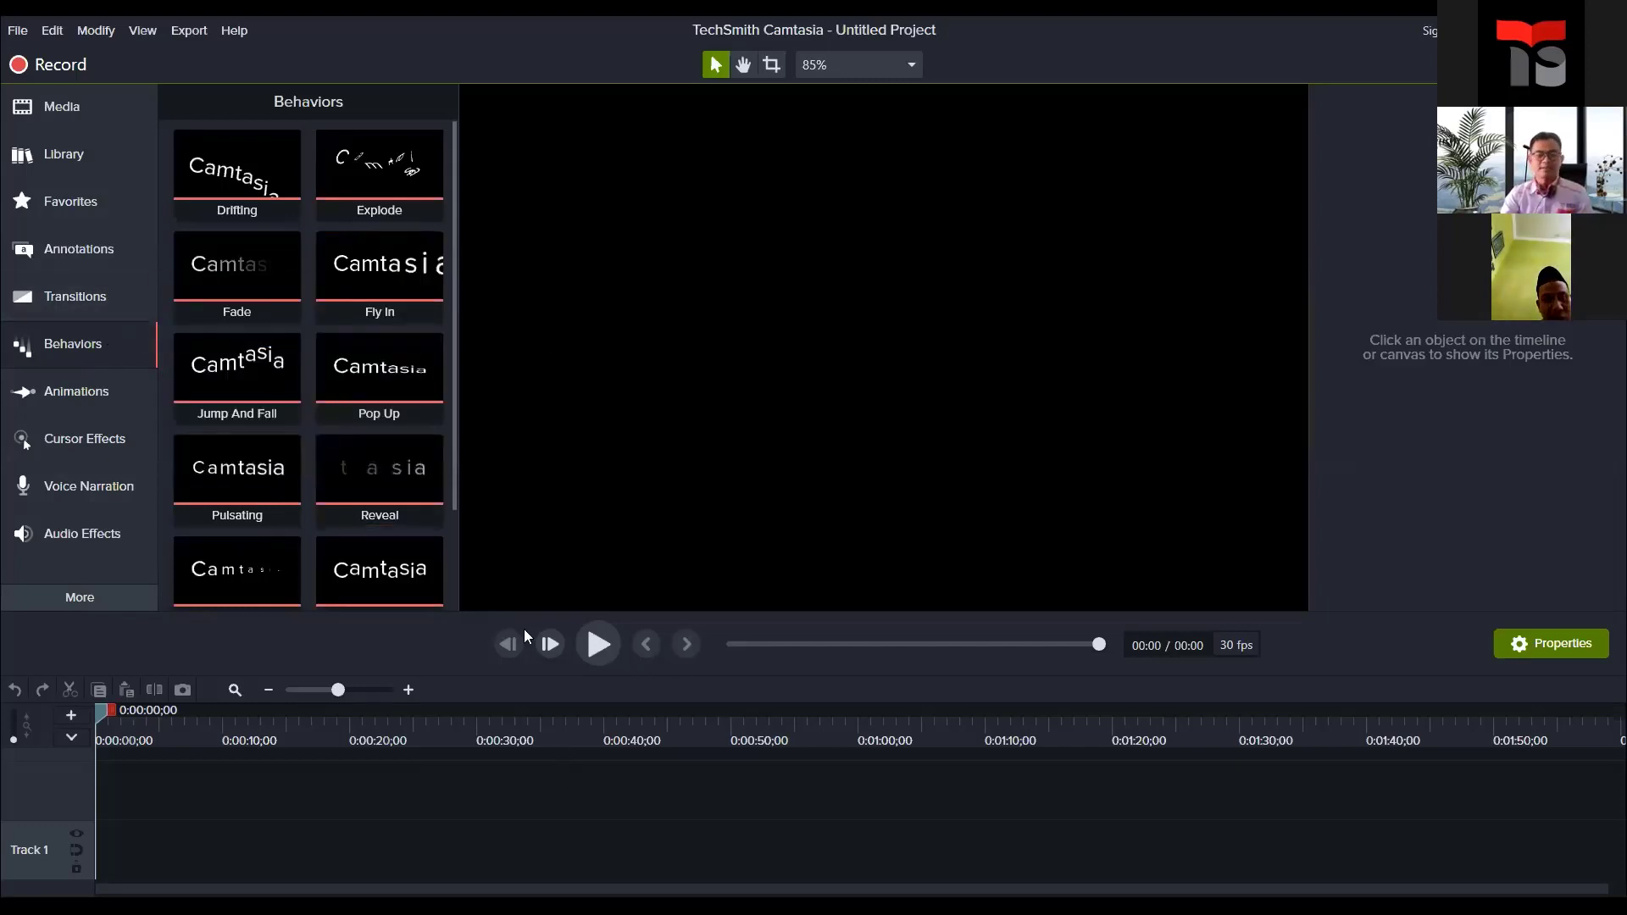
Step: View the Zoom-n-Pan options and look through the Animations presets down to Tilt Left and Tilt Right
{"action": "left_click", "coordinate": [76, 394]}
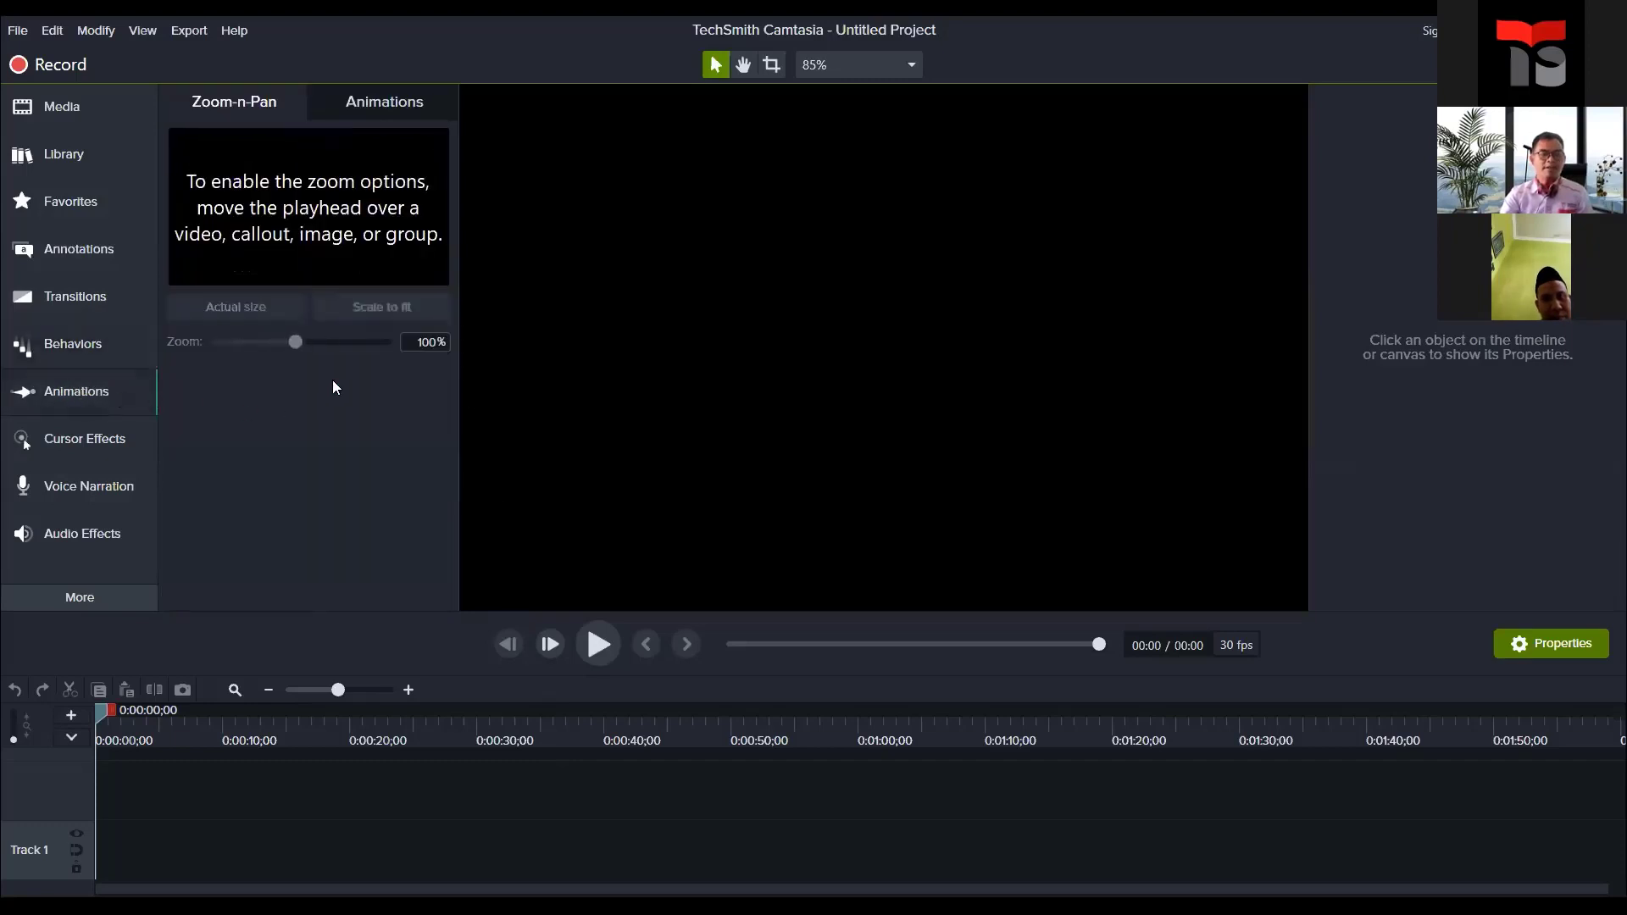
{"action": "left_click", "coordinate": [365, 105]}
{"action": "scroll", "coordinate": [332, 413], "scroll_direction": "down", "scroll_amount": 1}
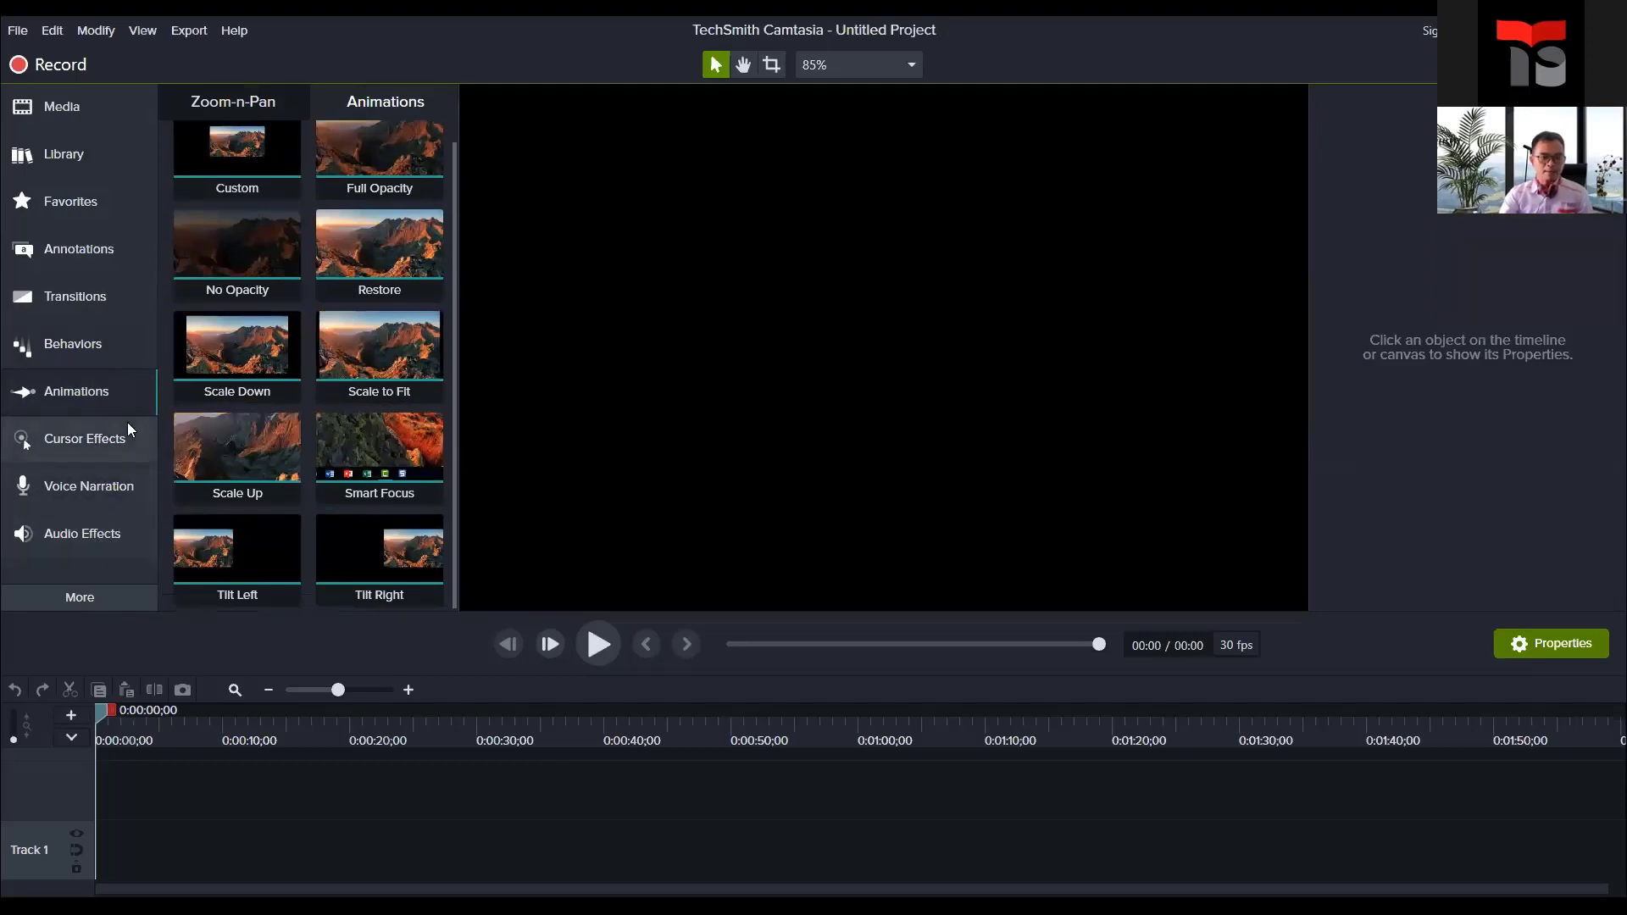
Step: View the Cursor Effects, Voice Narration and Audio Effects tool categories in turn
{"action": "left_click", "coordinate": [110, 446]}
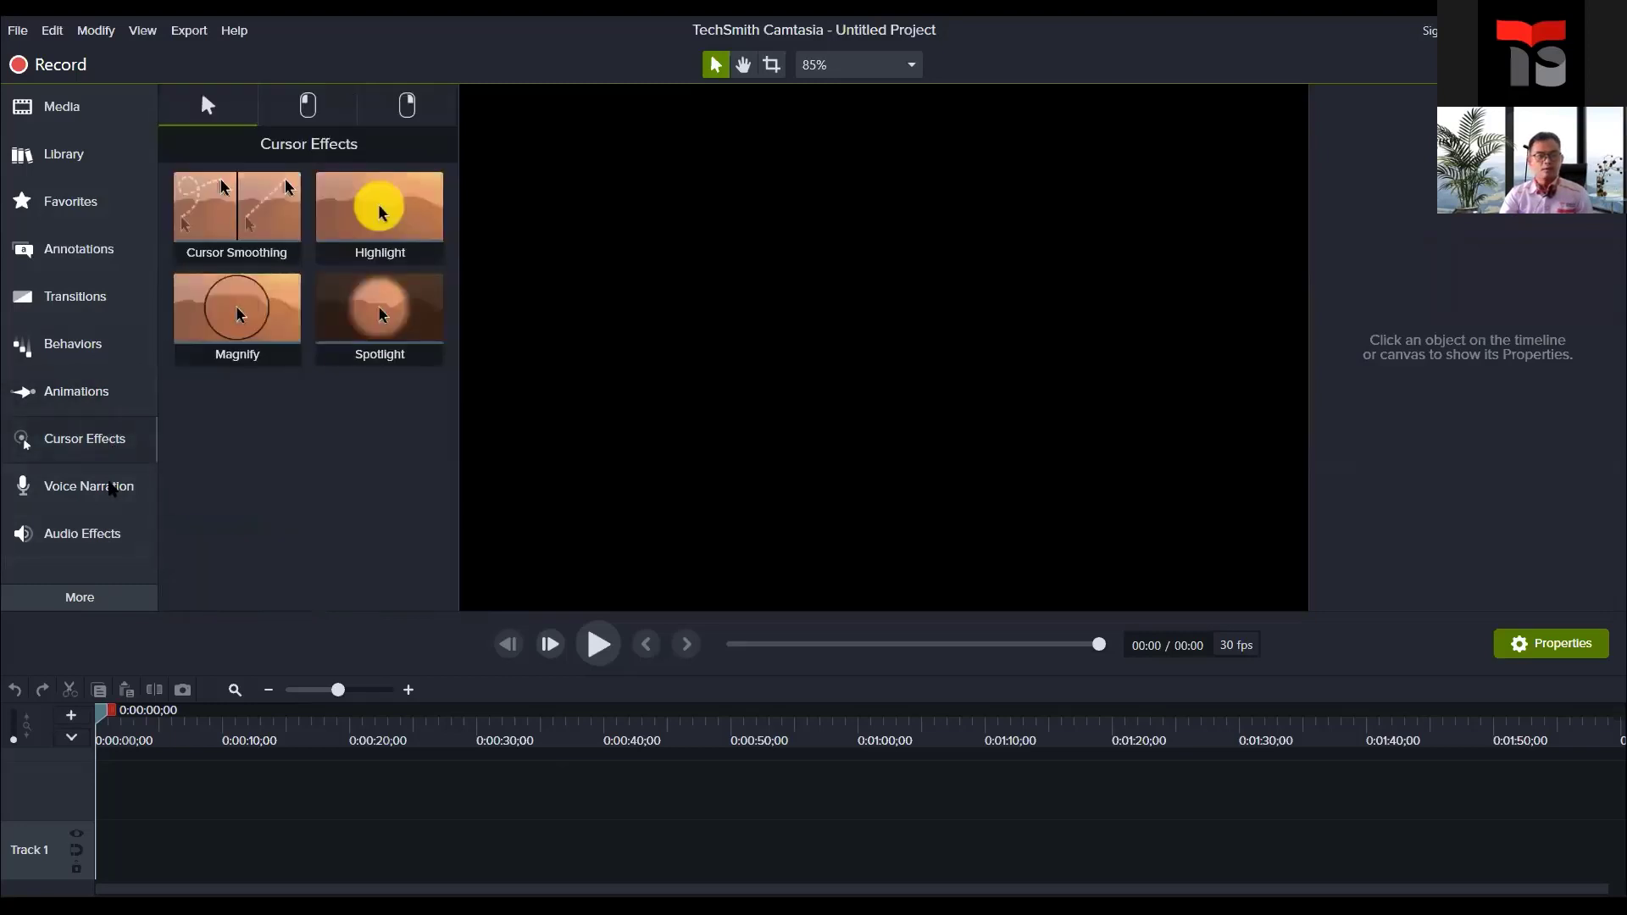
{"action": "left_click", "coordinate": [100, 500]}
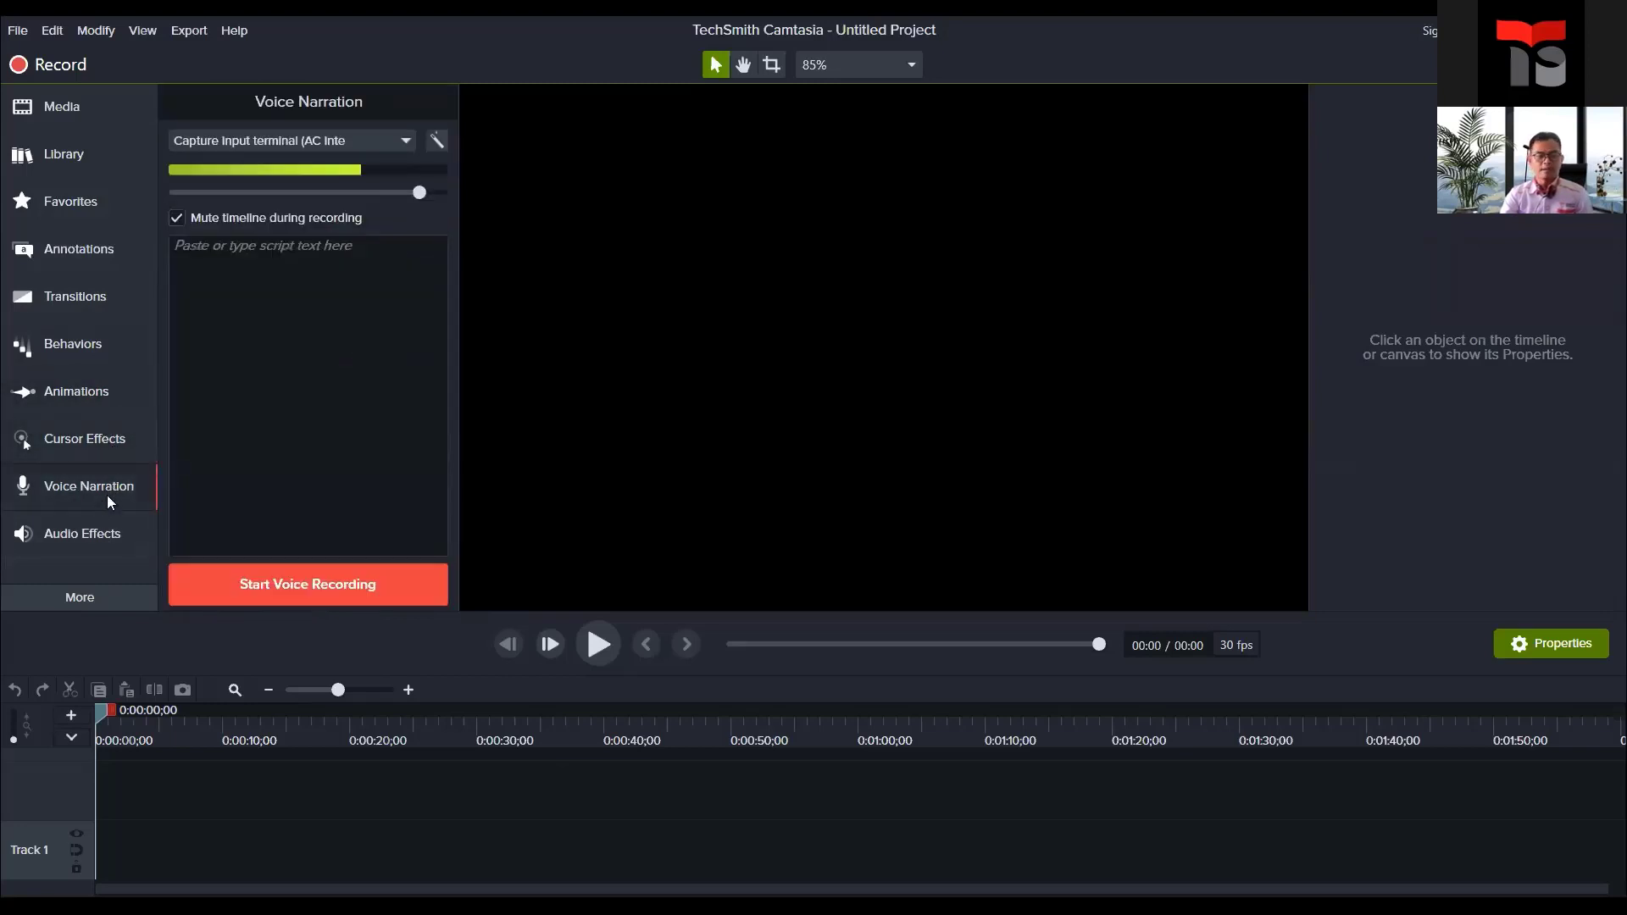
{"action": "left_click", "coordinate": [105, 533]}
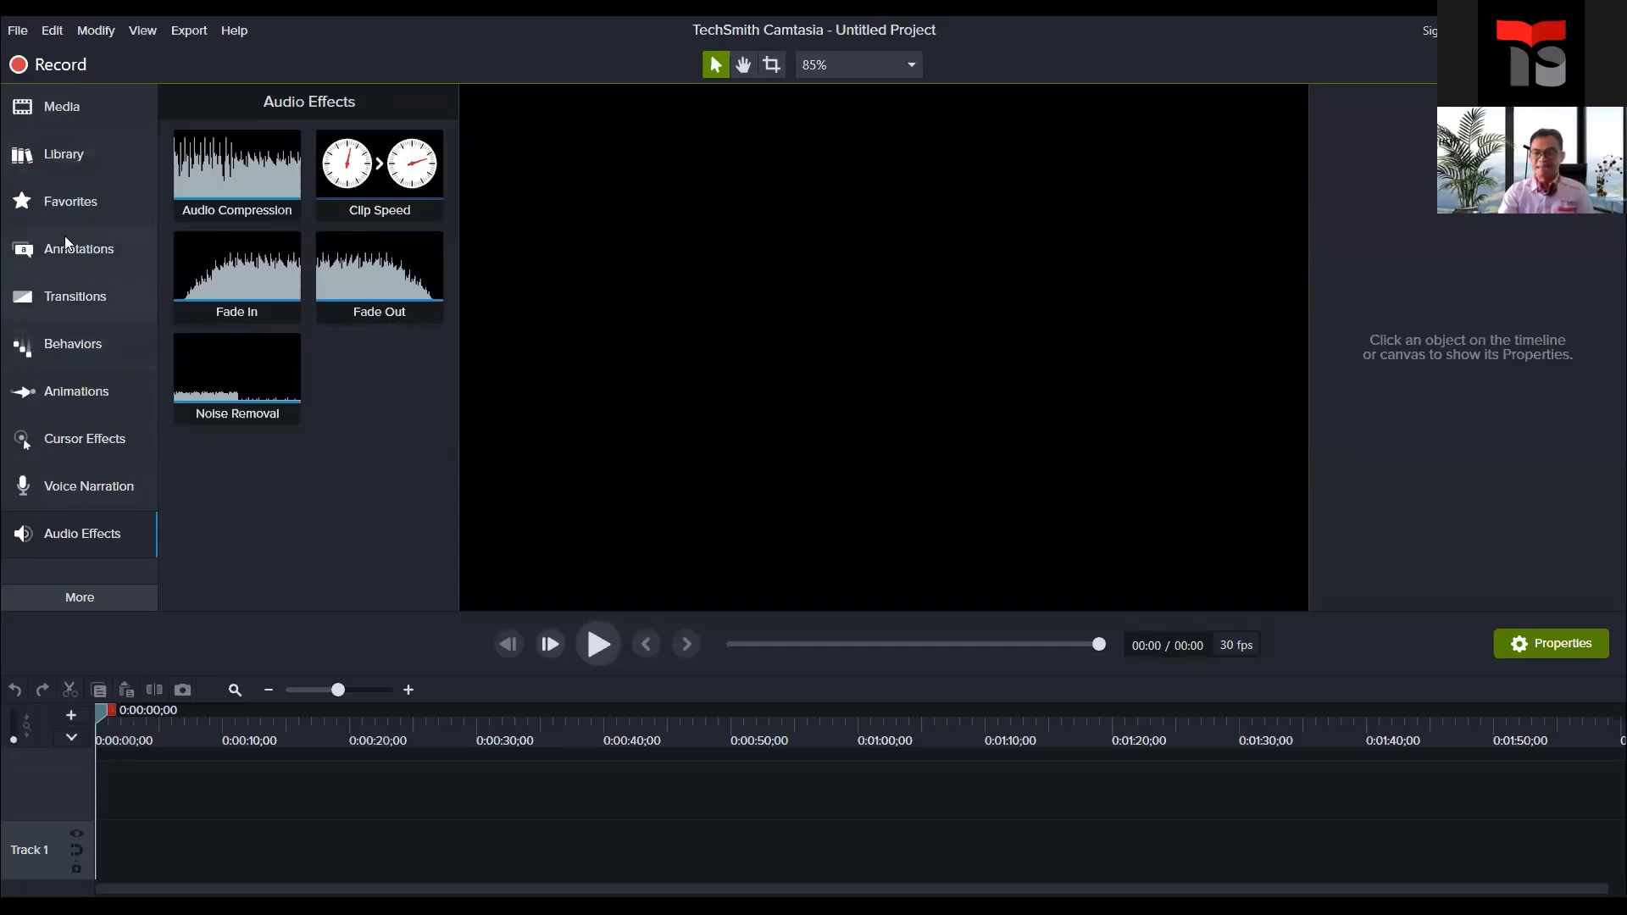
Step: Display the empty Media Bin, collapse it and show it again
{"action": "left_click", "coordinate": [61, 109]}
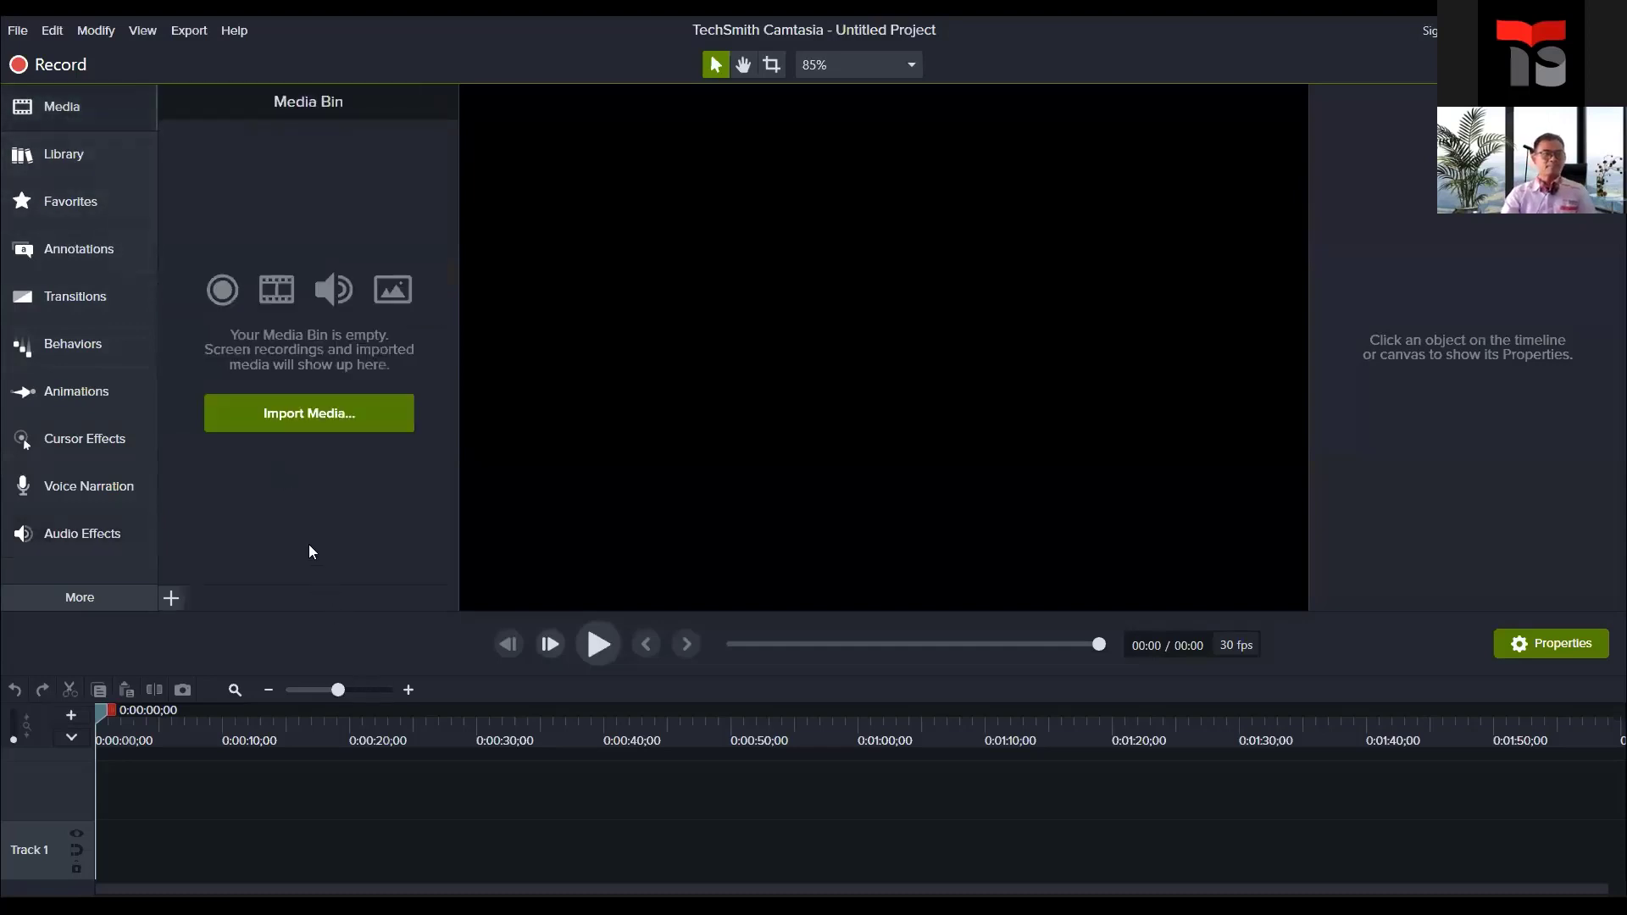
{"action": "left_click", "coordinate": [111, 107]}
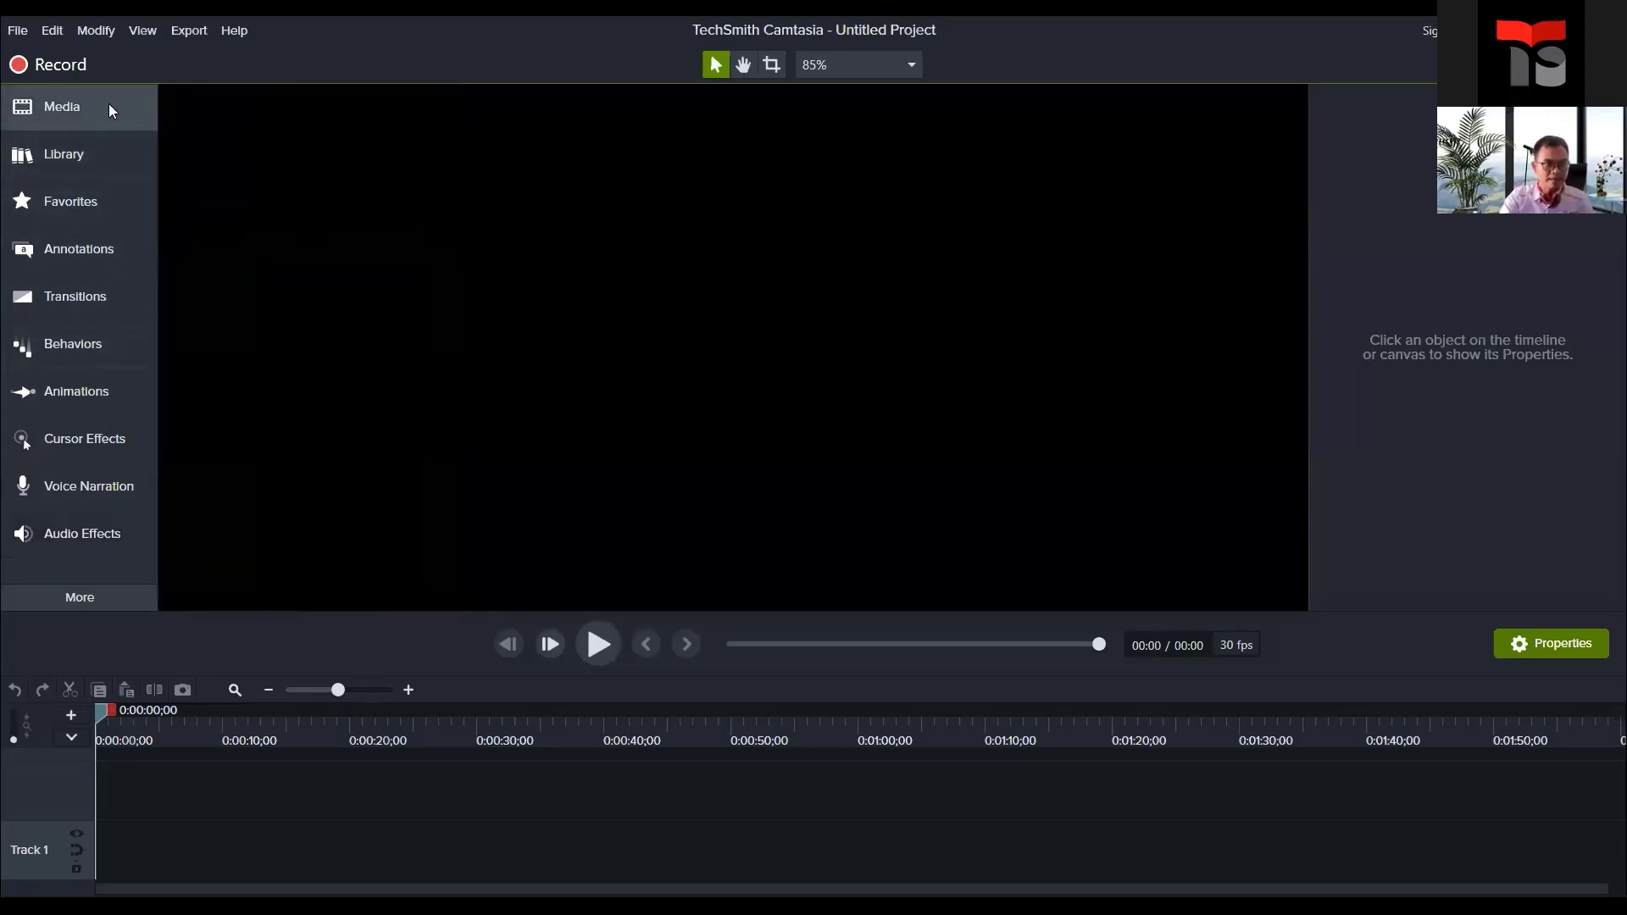
{"action": "left_click", "coordinate": [110, 107]}
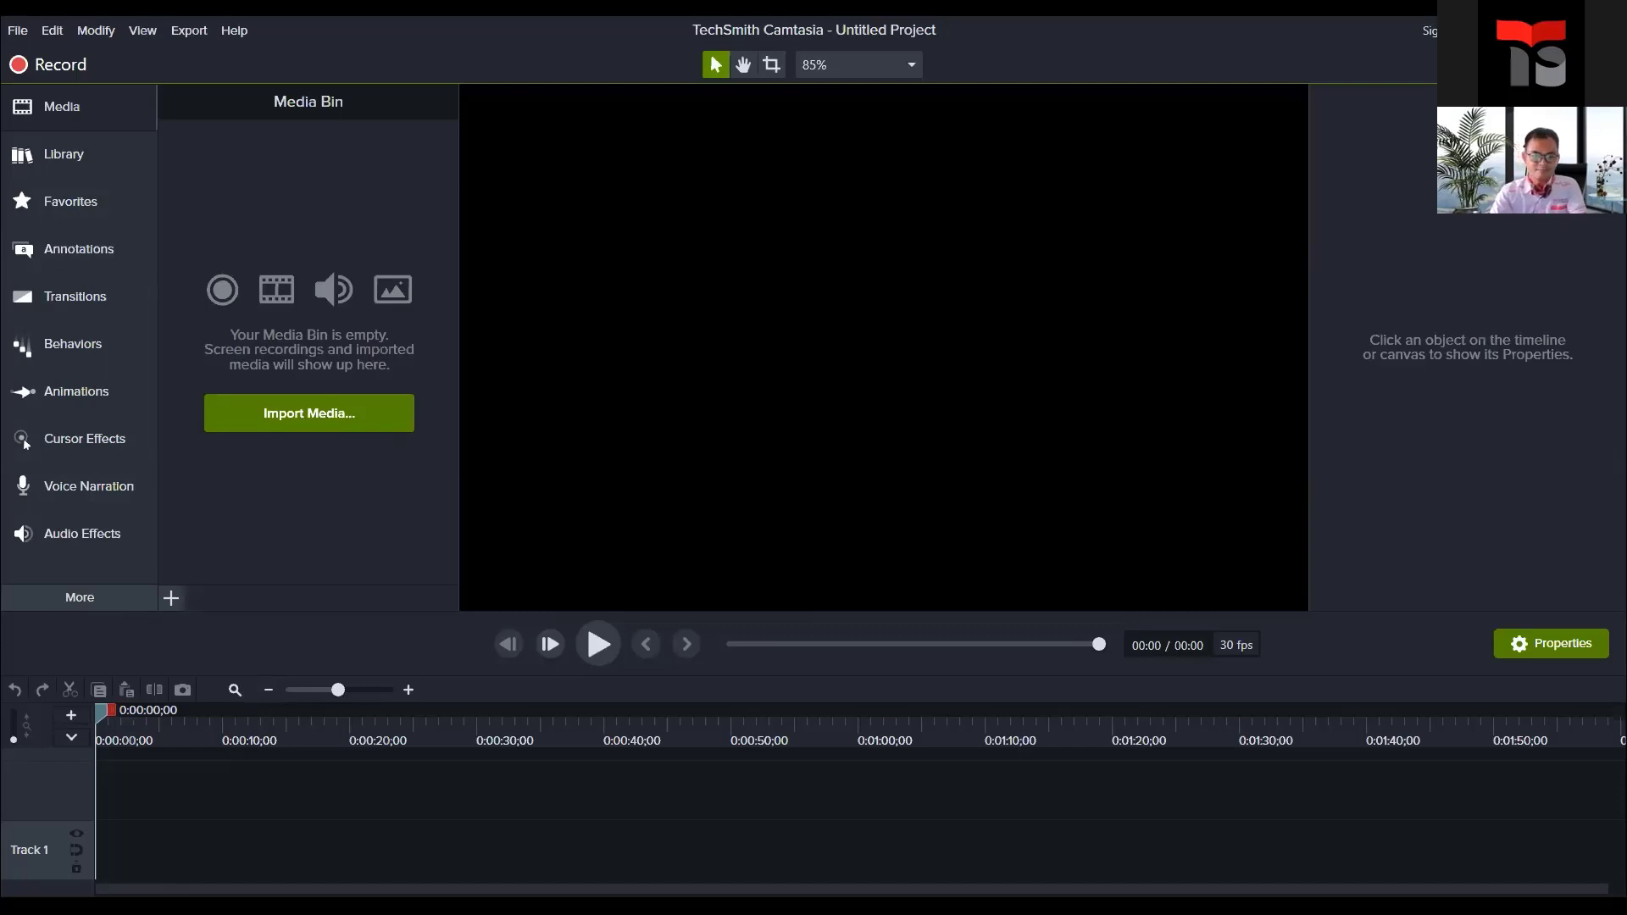
Step: Import all files in D:'s 8 YouTube > __GURU BERBAGI CAMTASIA (ASET) folder, from 11.Tel Schools dalam bentuk TS.jpg through skipping-stones.mp3, into the Media Bin
{"action": "left_click", "coordinate": [354, 417]}
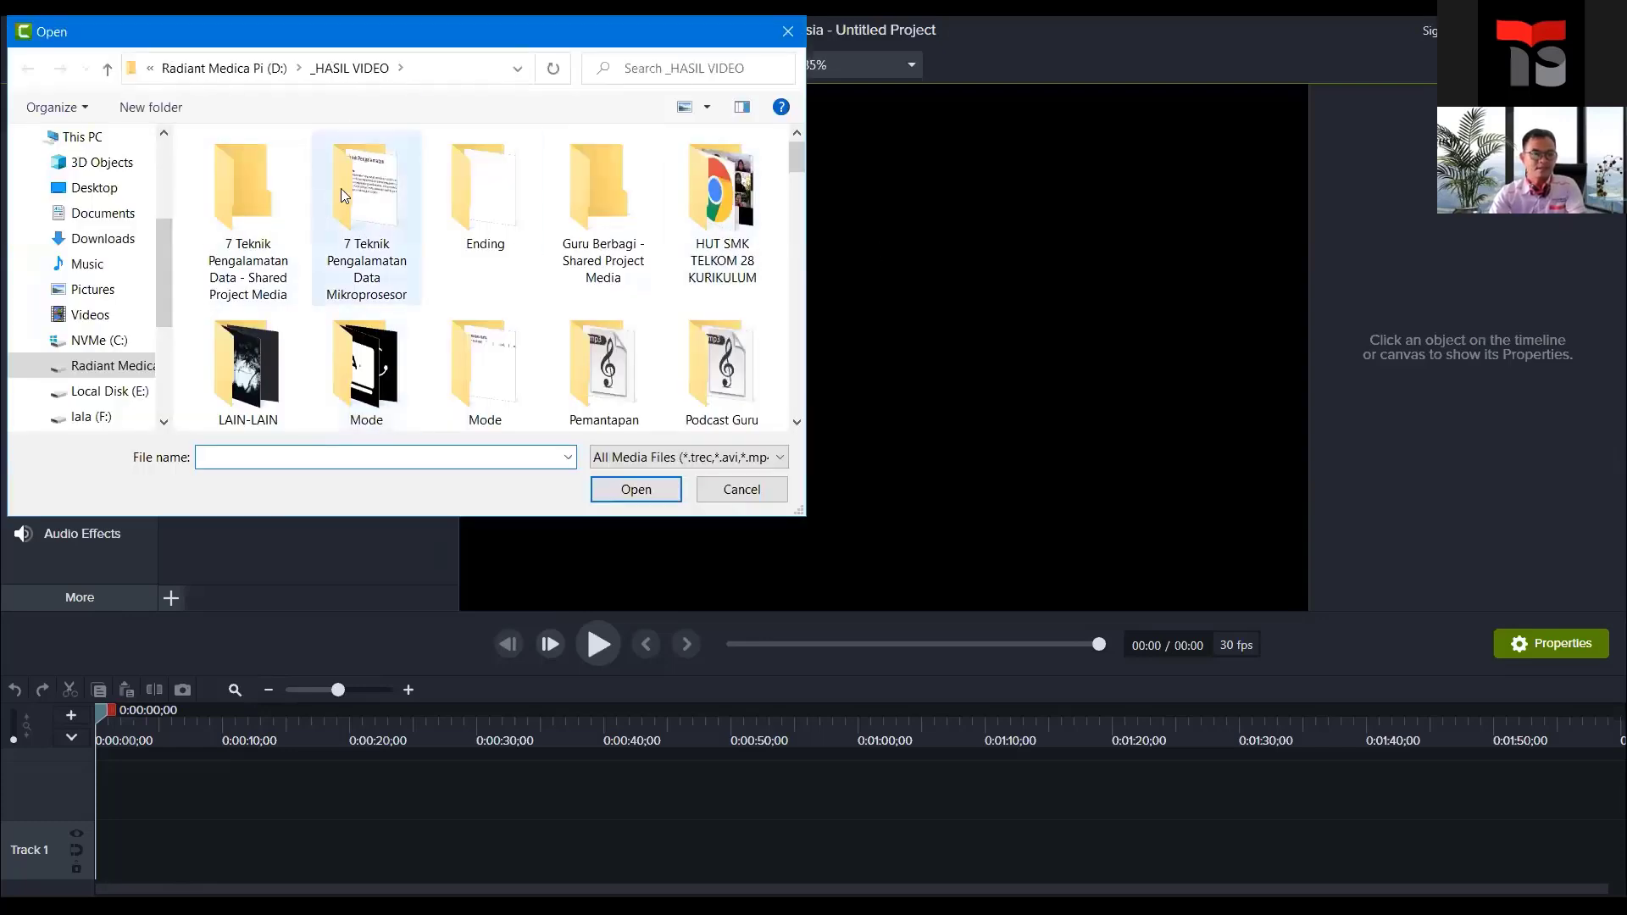
{"action": "left_click", "coordinate": [222, 68]}
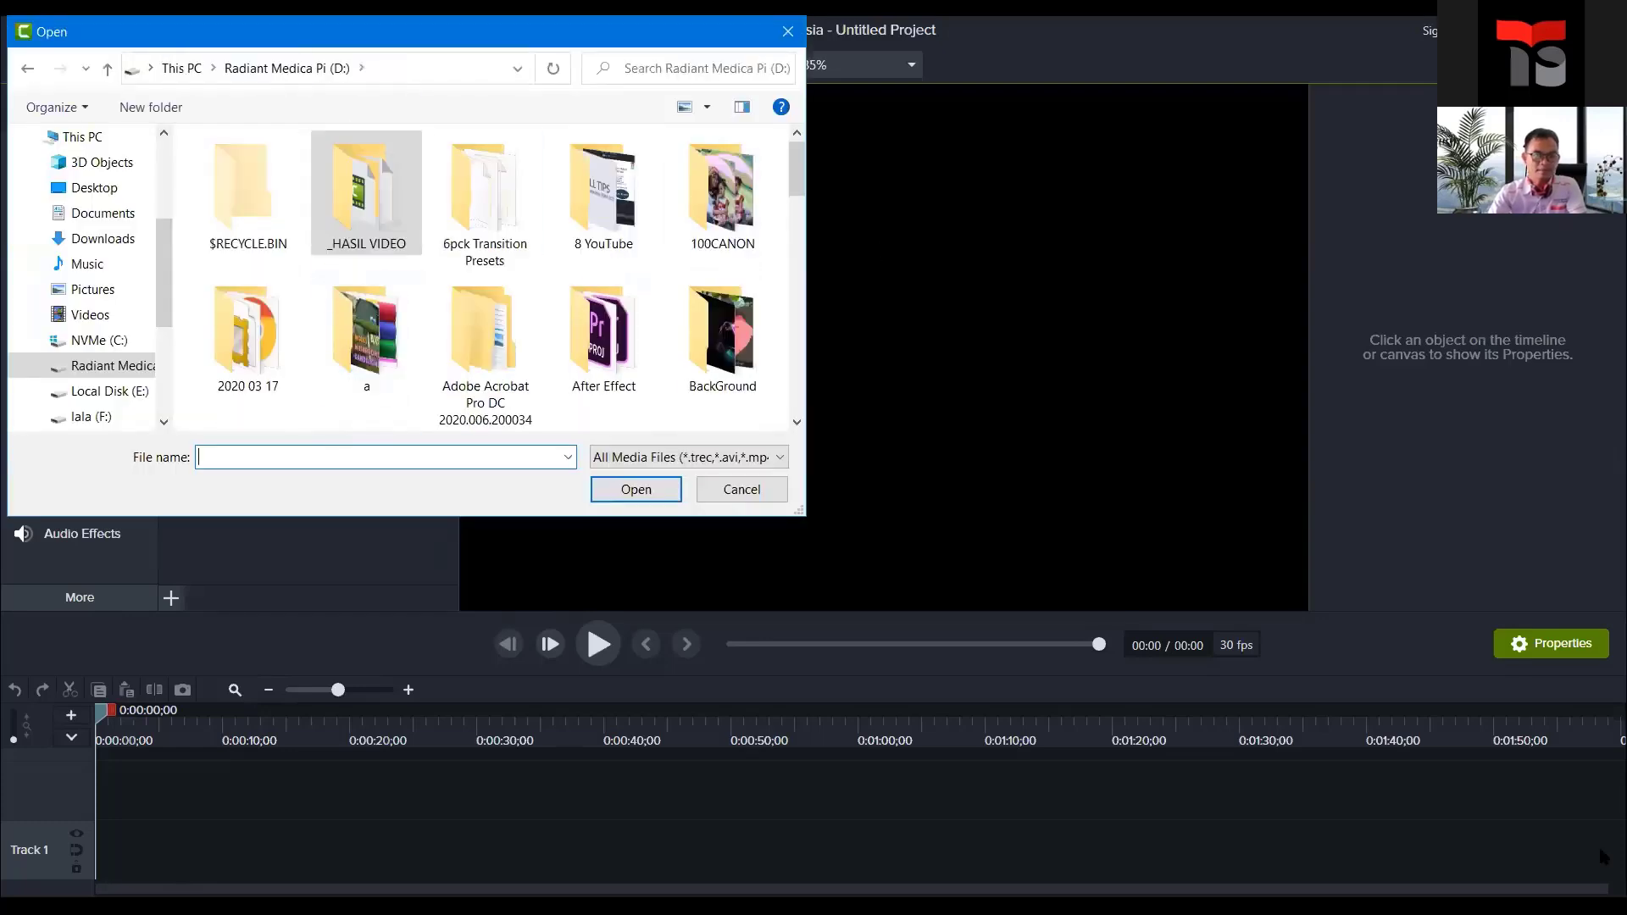
{"action": "double_click", "coordinate": [625, 205]}
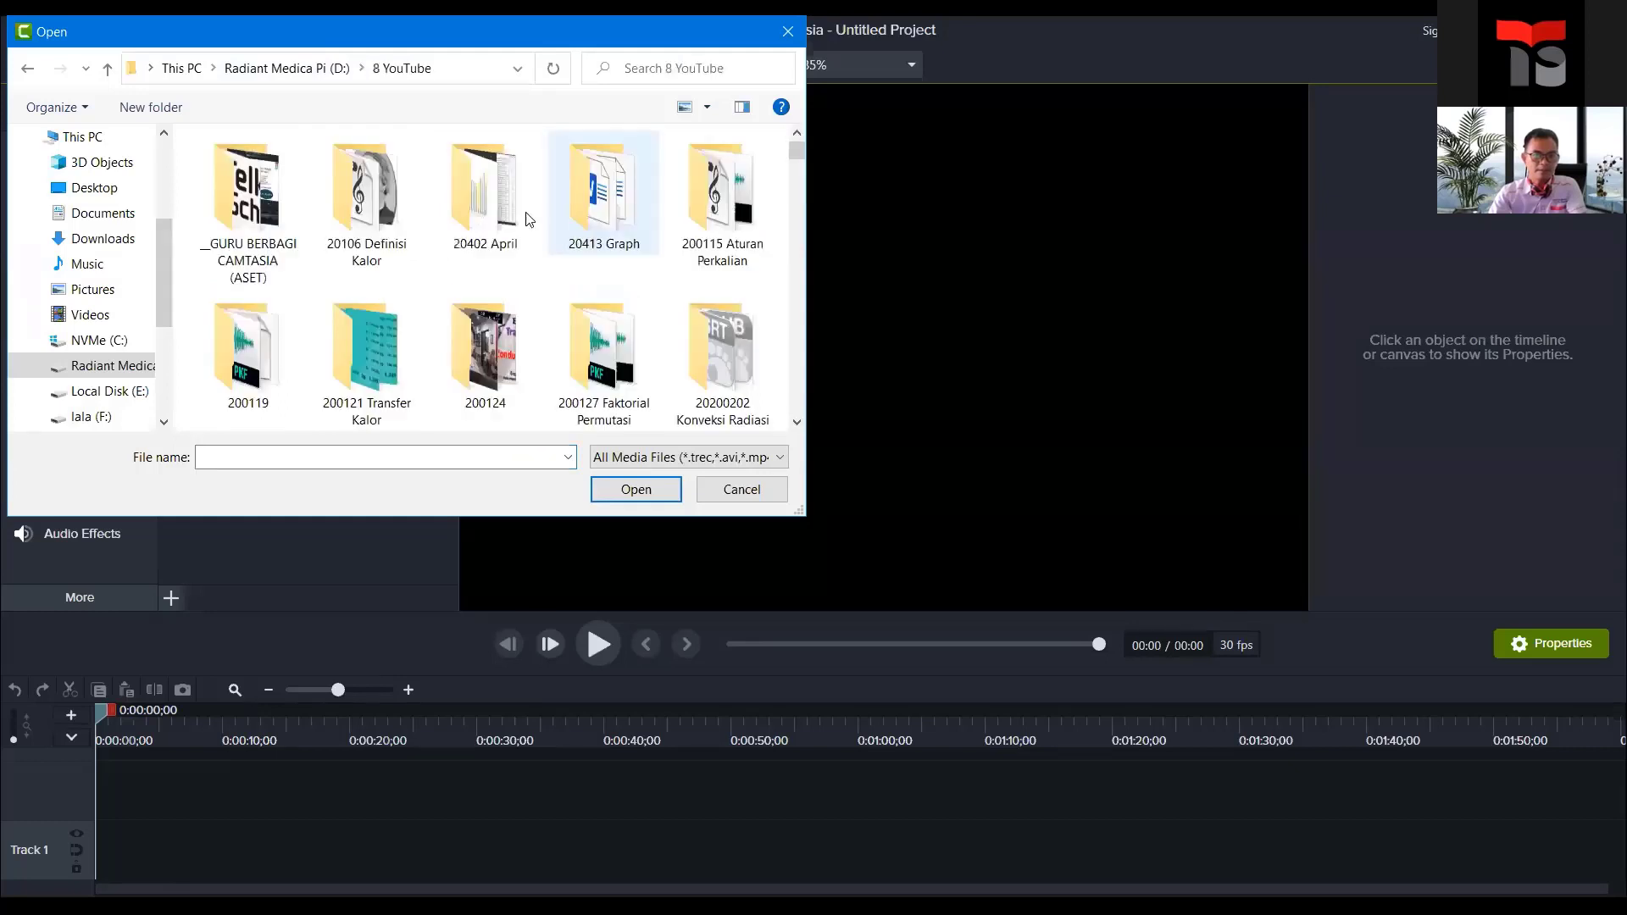
{"action": "double_click", "coordinate": [237, 201]}
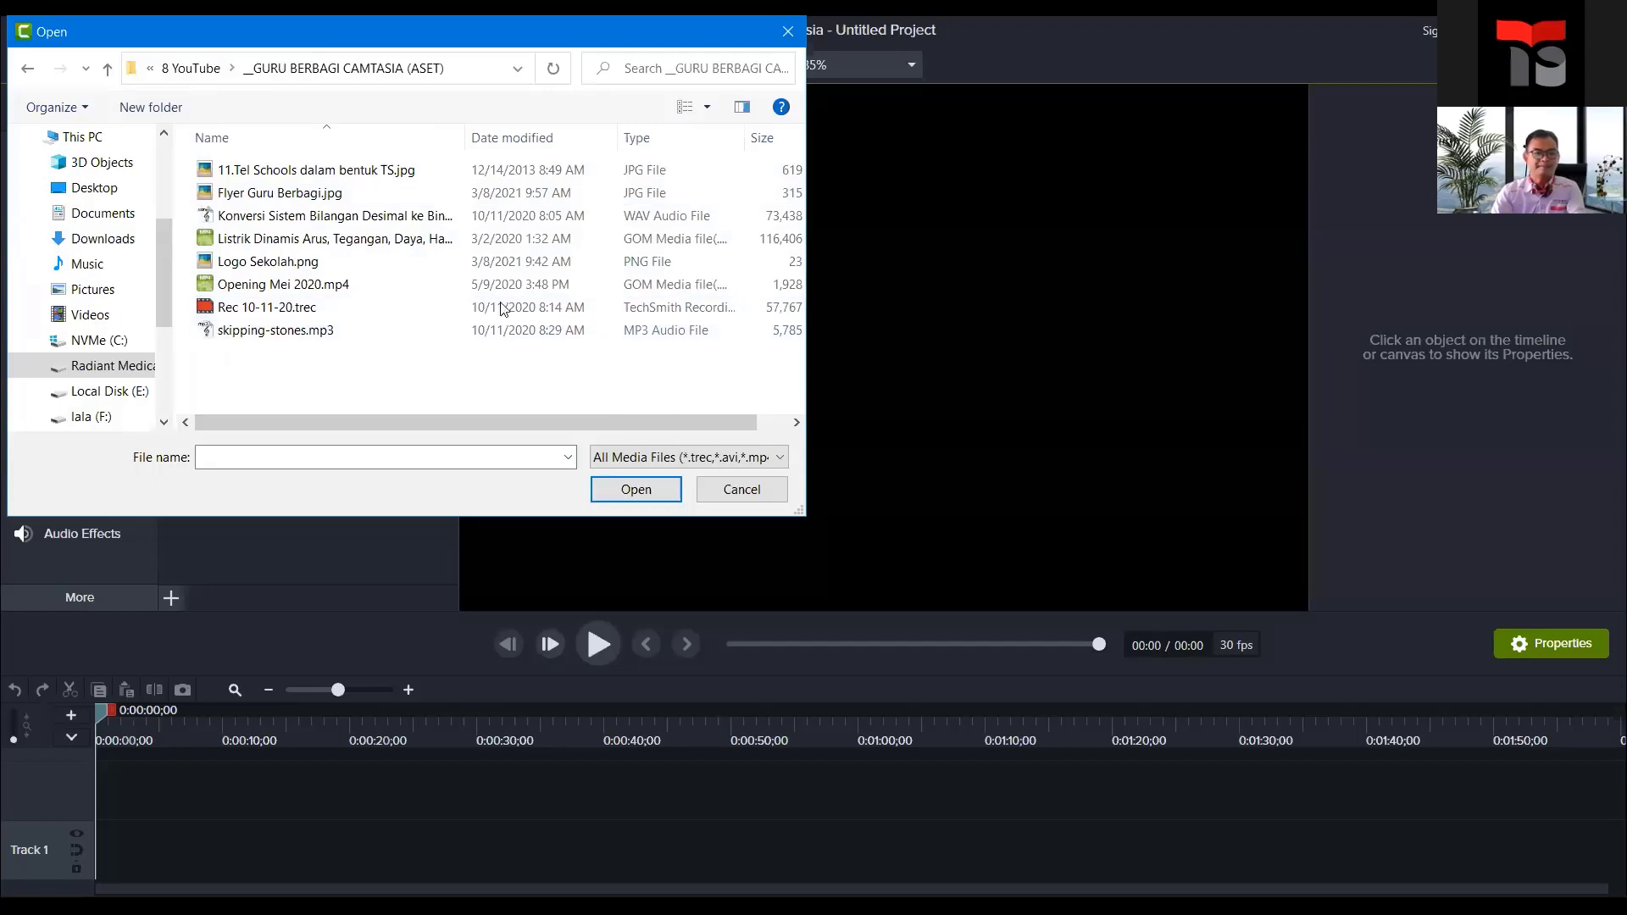
{"action": "left_click", "coordinate": [311, 175]}
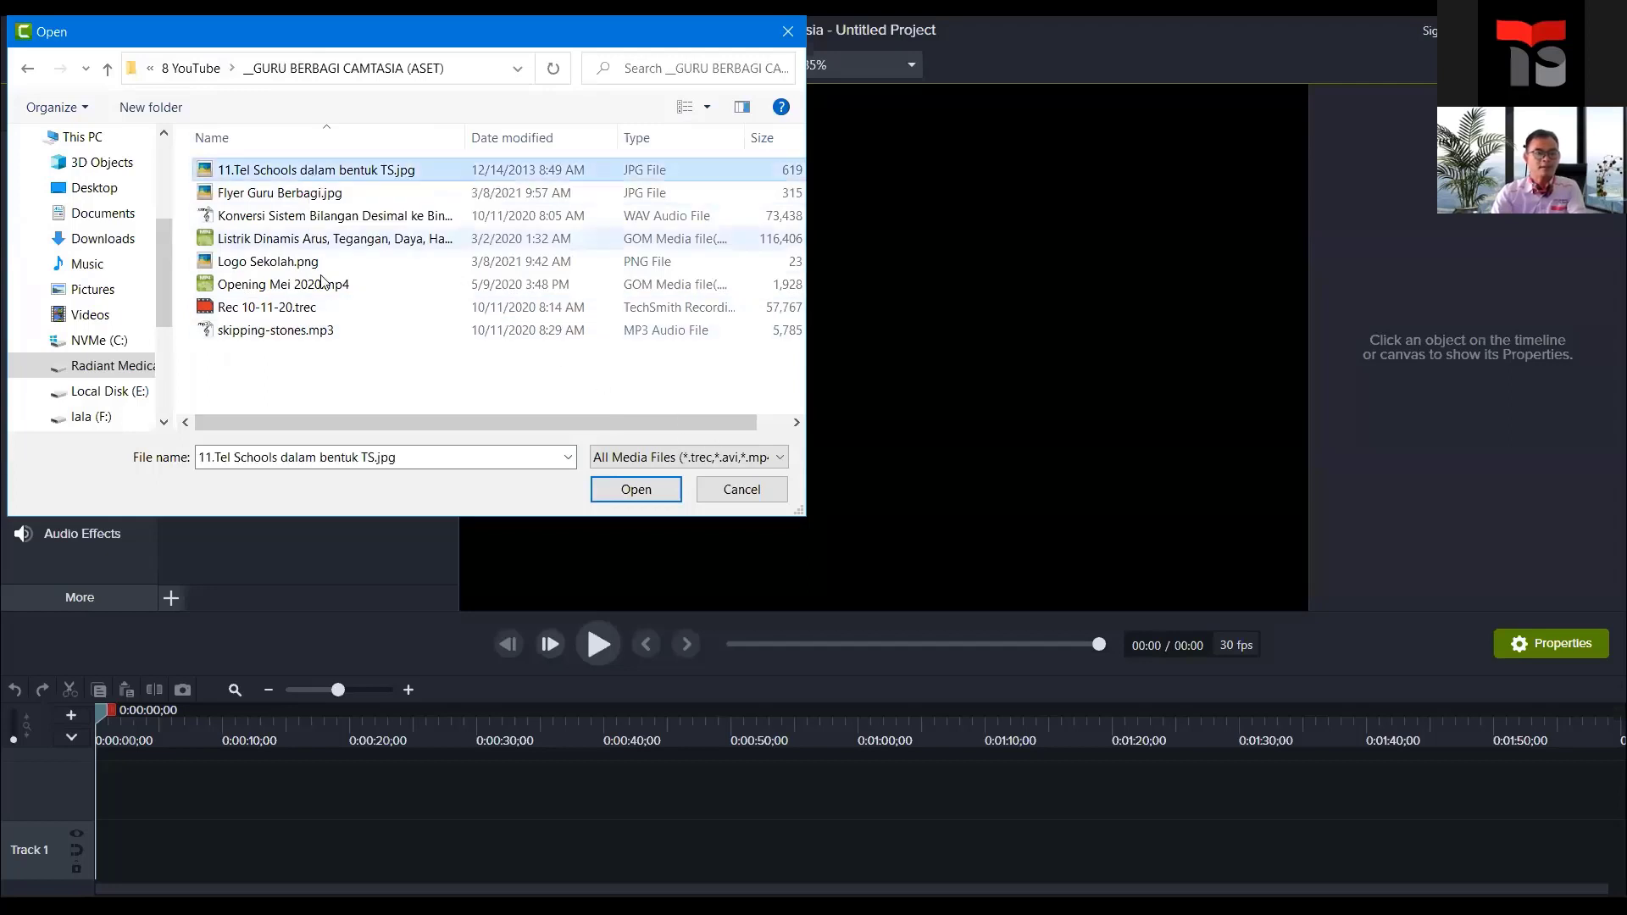
{"action": "left_click", "coordinate": [325, 335], "text": "shift"}
{"action": "left_click", "coordinate": [641, 489]}
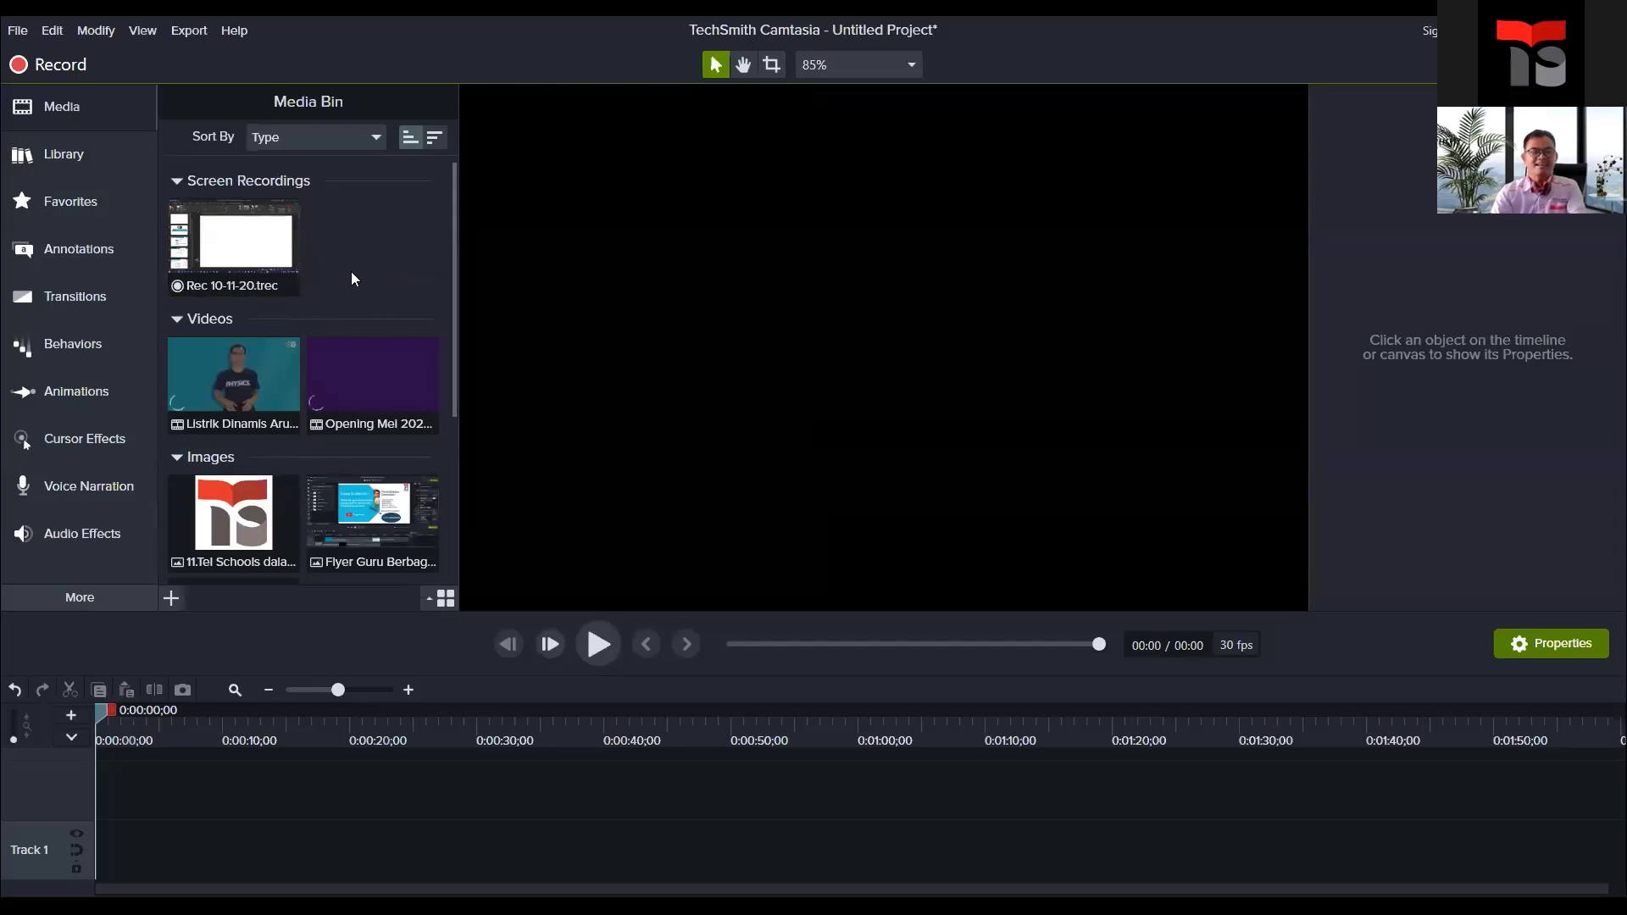
Step: Look through the imported screen recording, videos, images and audio in the Media Bin
{"action": "scroll", "coordinate": [350, 298], "scroll_direction": "down", "scroll_amount": 1}
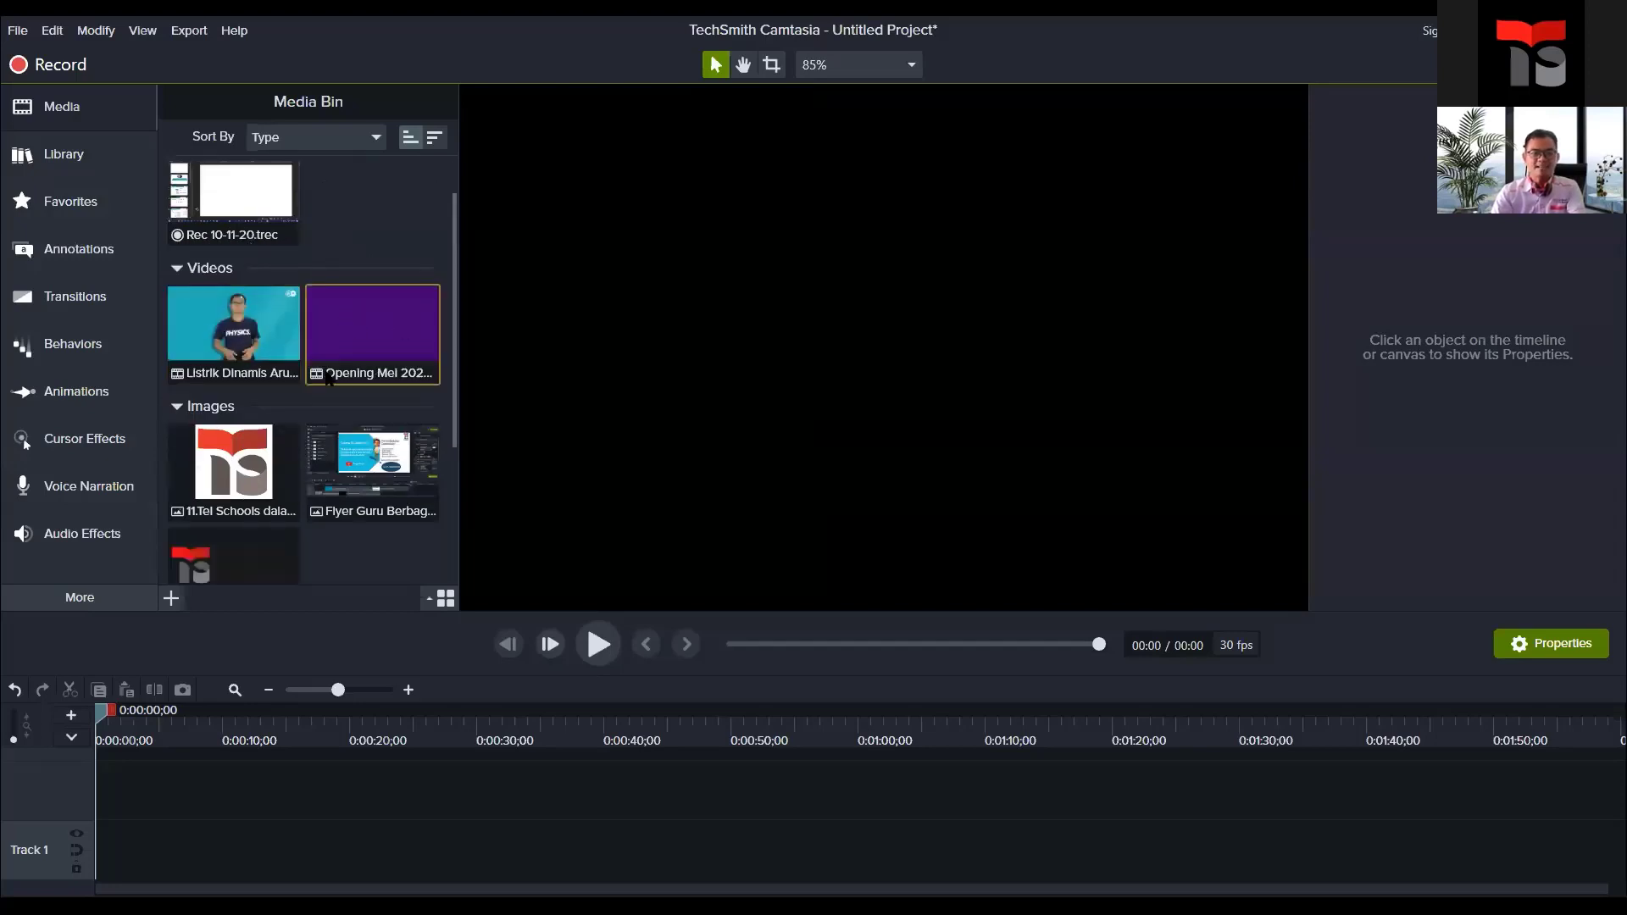
{"action": "scroll", "coordinate": [325, 366], "scroll_direction": "down", "scroll_amount": 2}
{"action": "scroll", "coordinate": [325, 353], "scroll_direction": "up", "scroll_amount": 3}
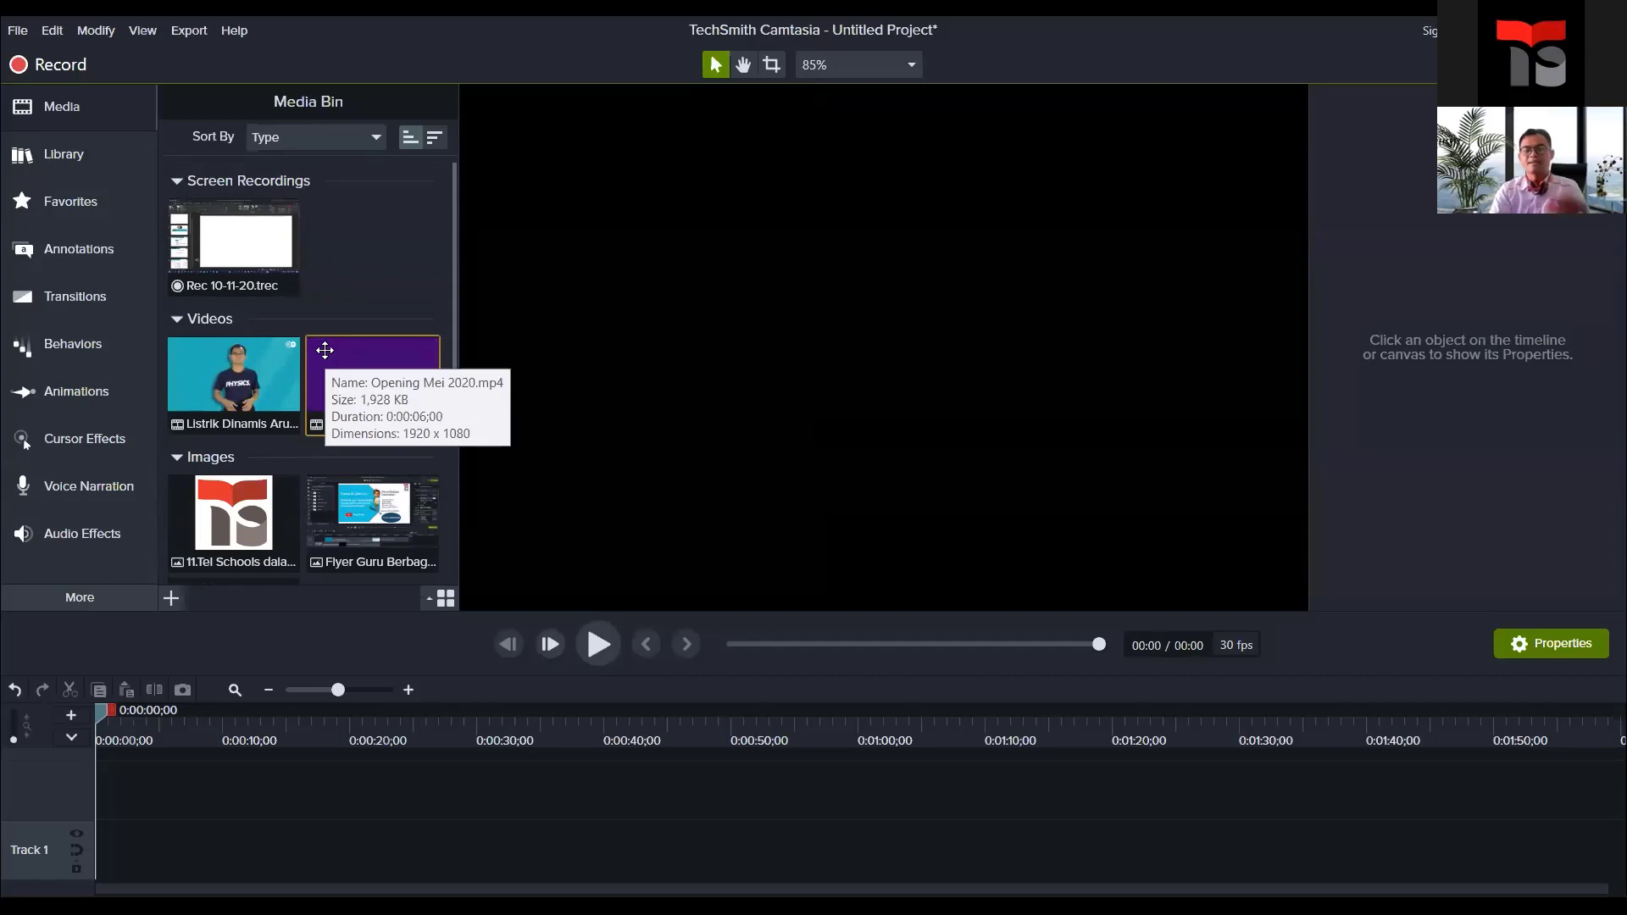
{"action": "scroll", "coordinate": [326, 367], "scroll_direction": "down", "scroll_amount": 1}
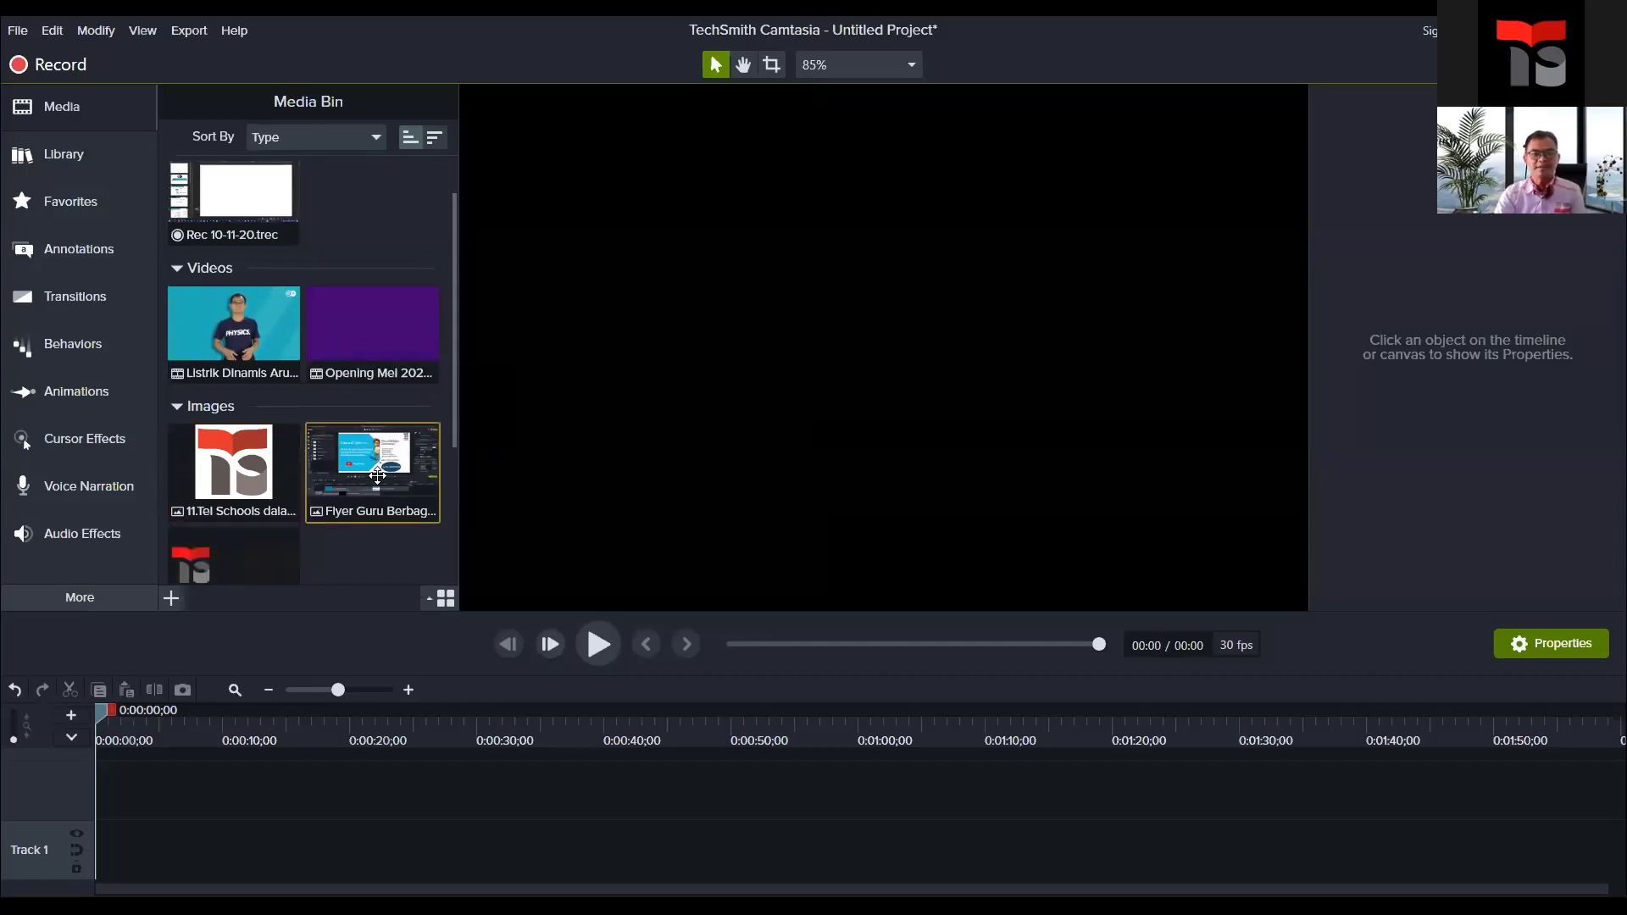
{"action": "scroll", "coordinate": [378, 474], "scroll_direction": "down", "scroll_amount": 2}
{"action": "scroll", "coordinate": [378, 477], "scroll_direction": "down", "scroll_amount": 2}
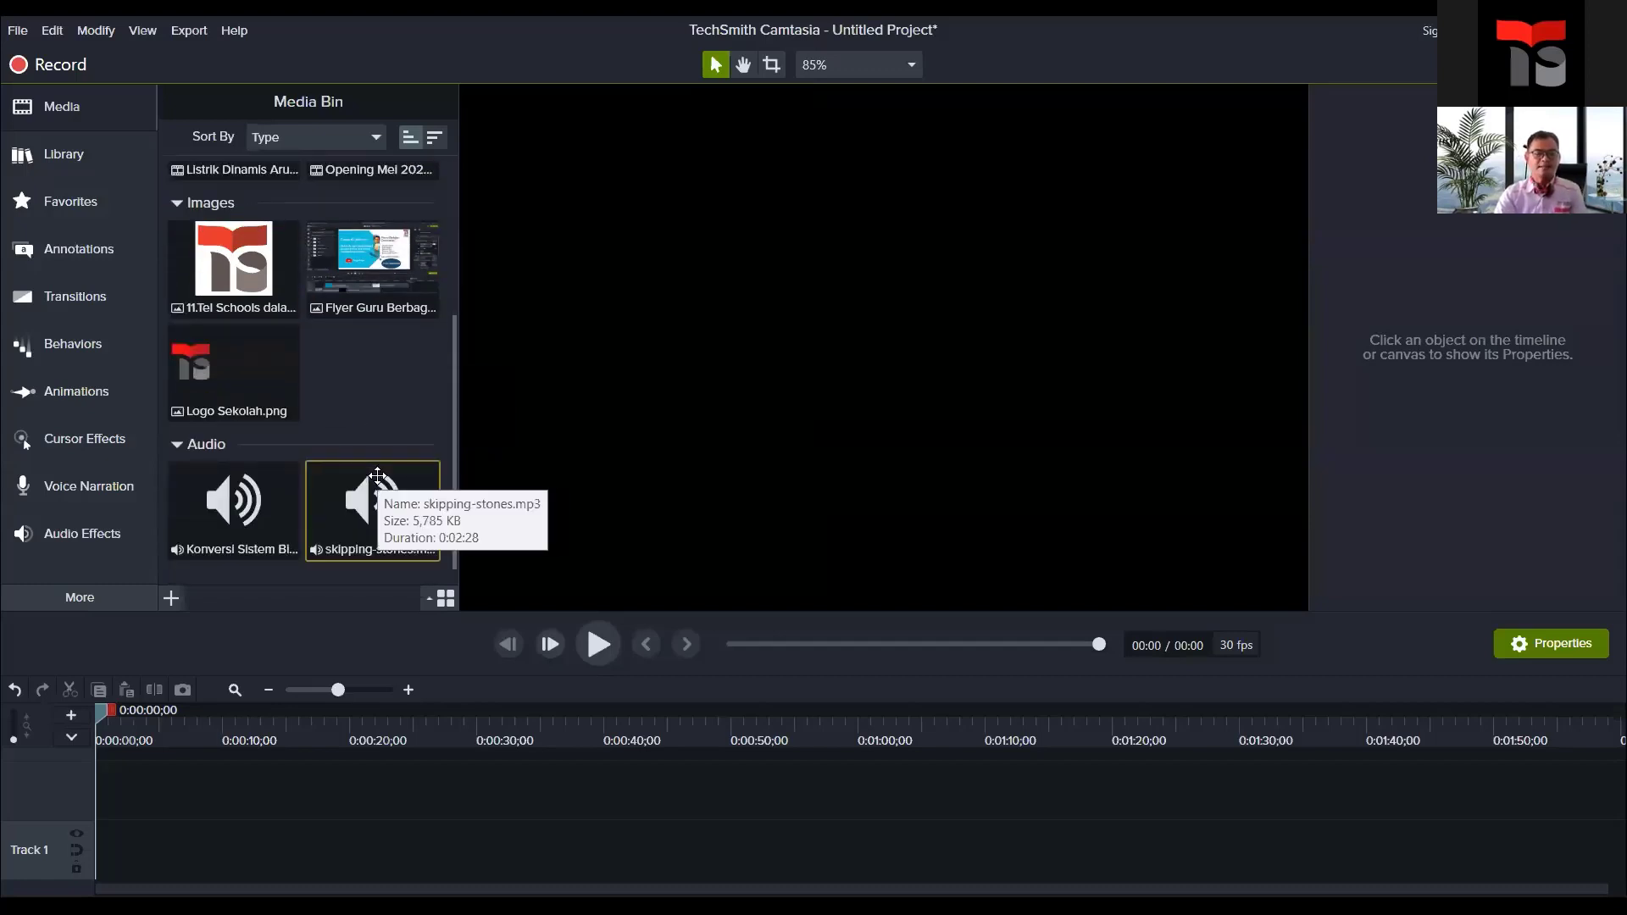
{"action": "scroll", "coordinate": [378, 428], "scroll_direction": "up", "scroll_amount": 4}
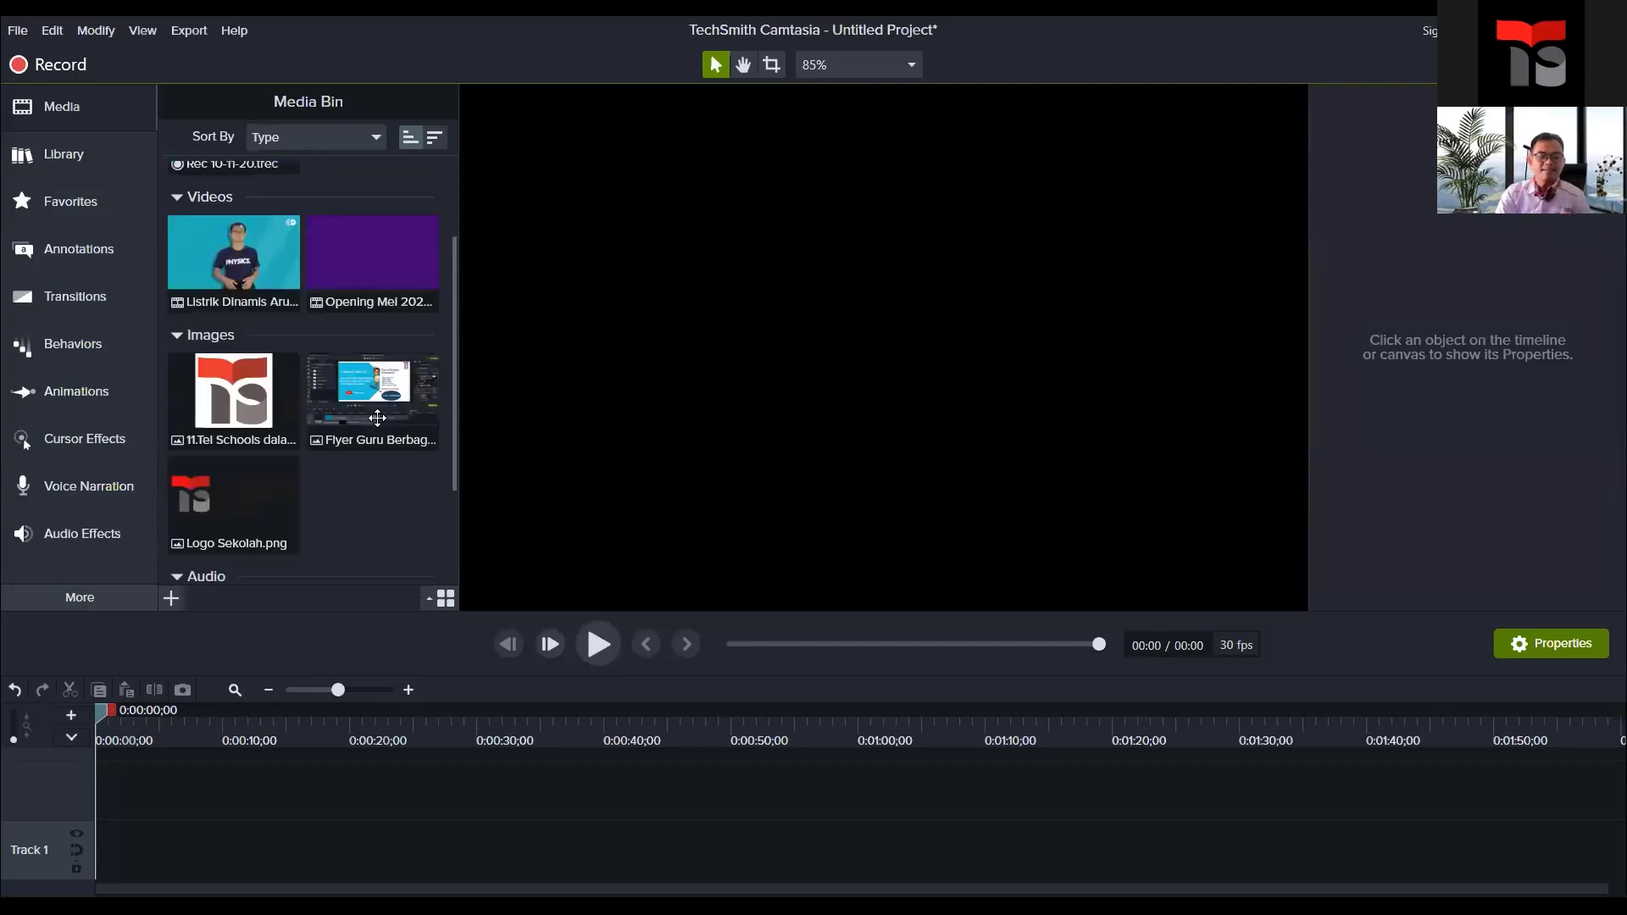
{"action": "scroll", "coordinate": [376, 398], "scroll_direction": "up", "scroll_amount": 2}
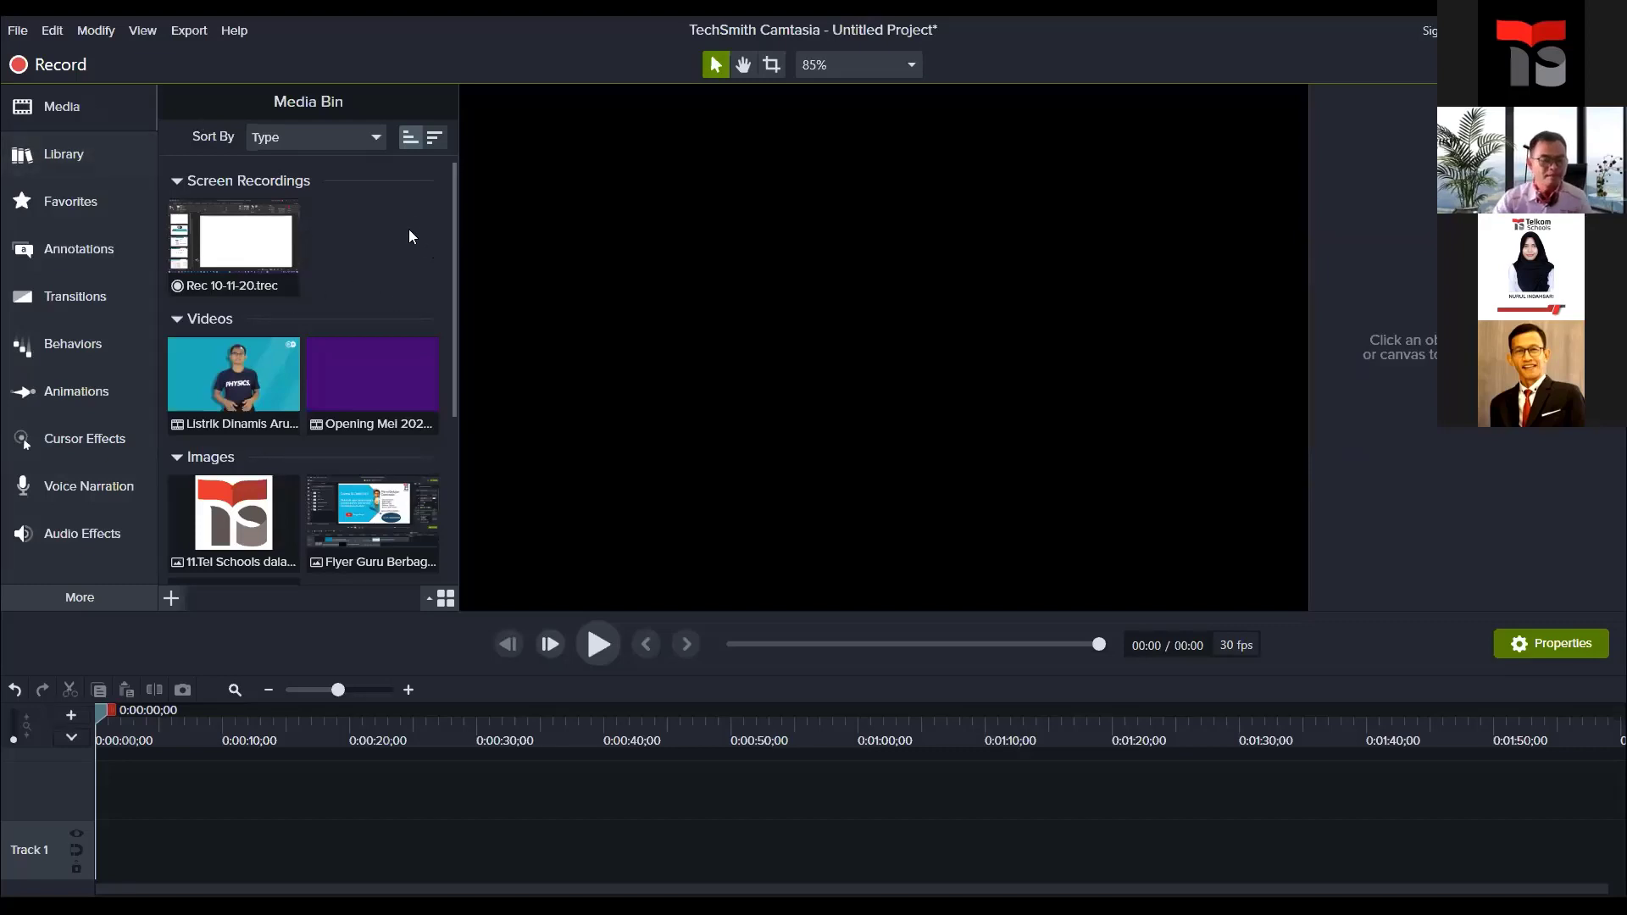
{"action": "scroll", "coordinate": [381, 500], "scroll_direction": "down", "scroll_amount": 4}
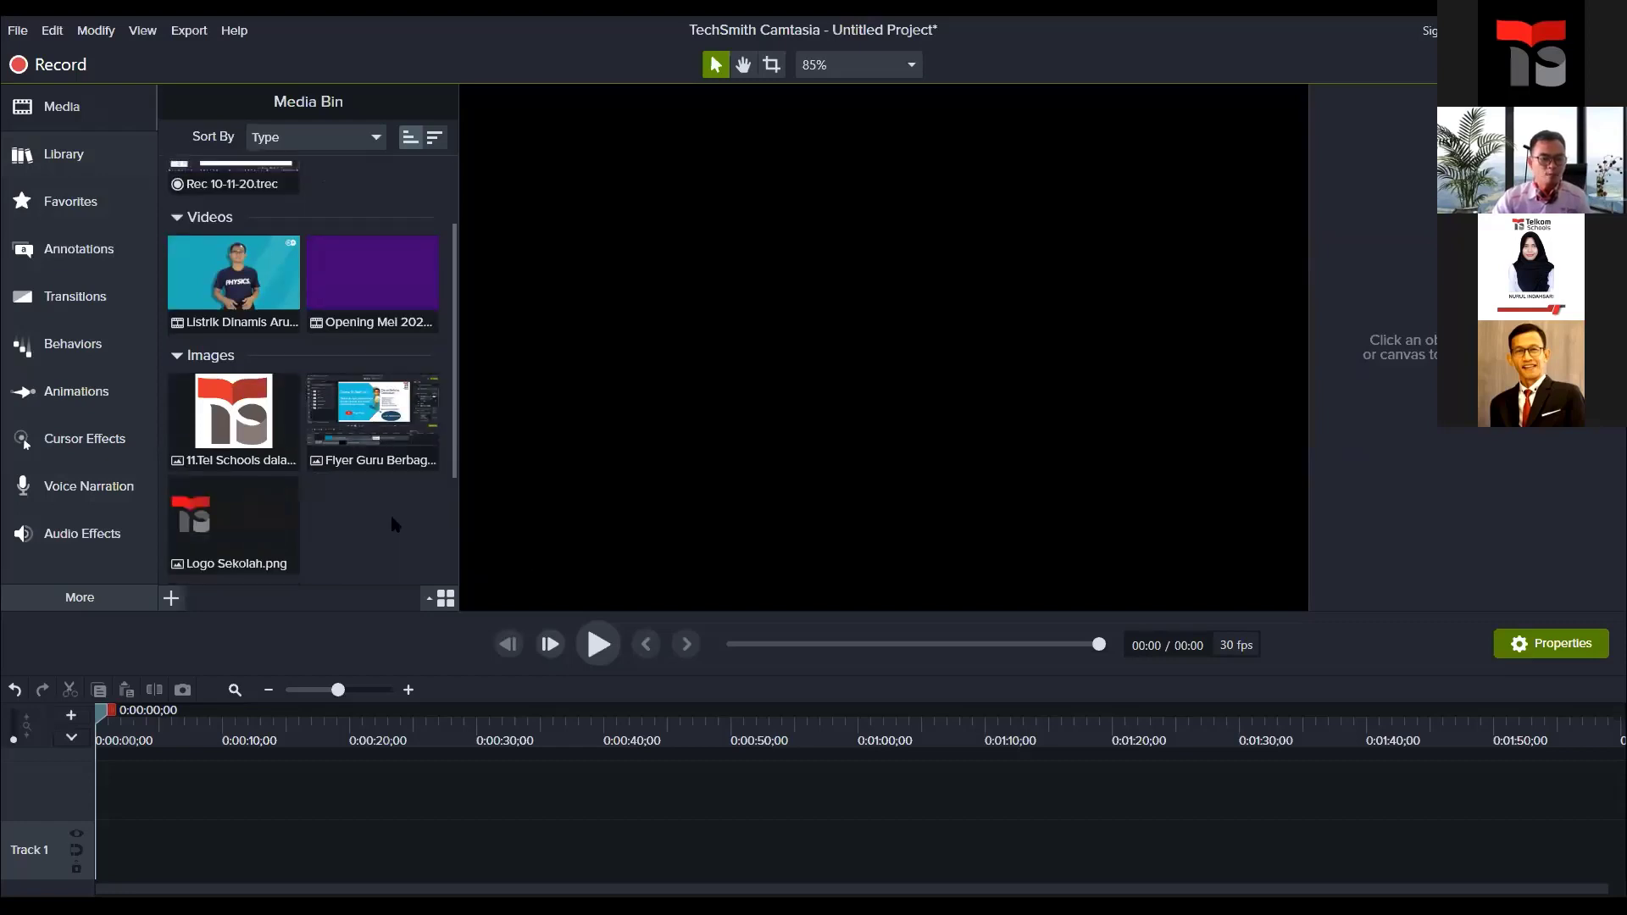
{"action": "scroll", "coordinate": [393, 507], "scroll_direction": "down", "scroll_amount": 1}
{"action": "scroll", "coordinate": [392, 500], "scroll_direction": "up", "scroll_amount": 5}
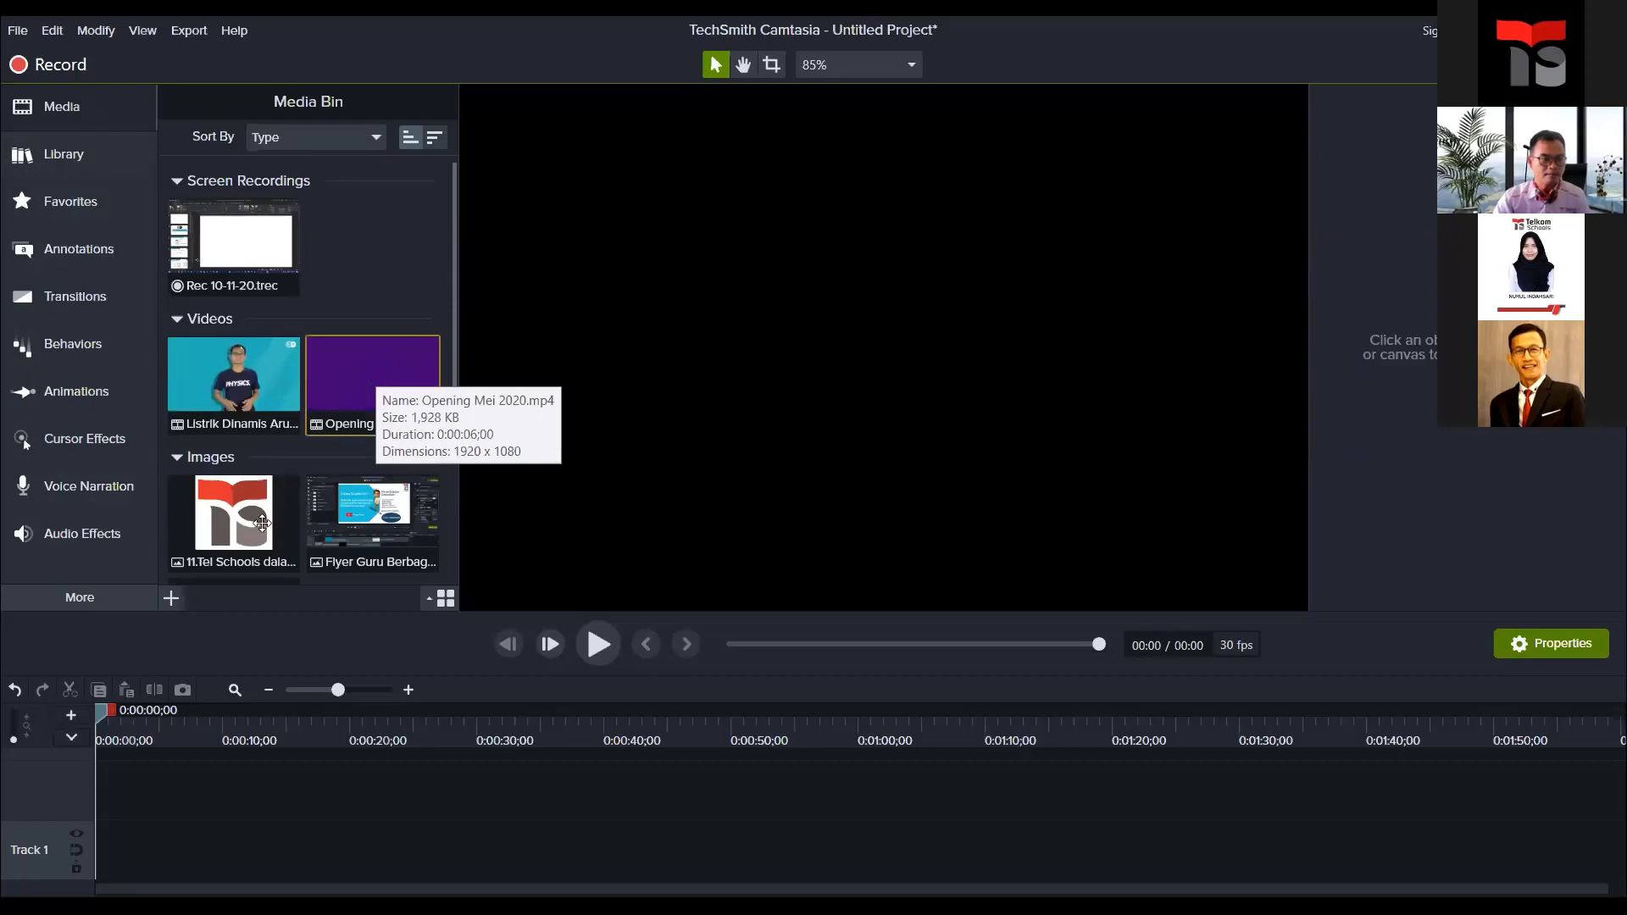
Step: Place the Opening Mei 2020.mp4 video at the start of Track 1 and scrub through its opening seconds
{"action": "left_click", "coordinate": [355, 387]}
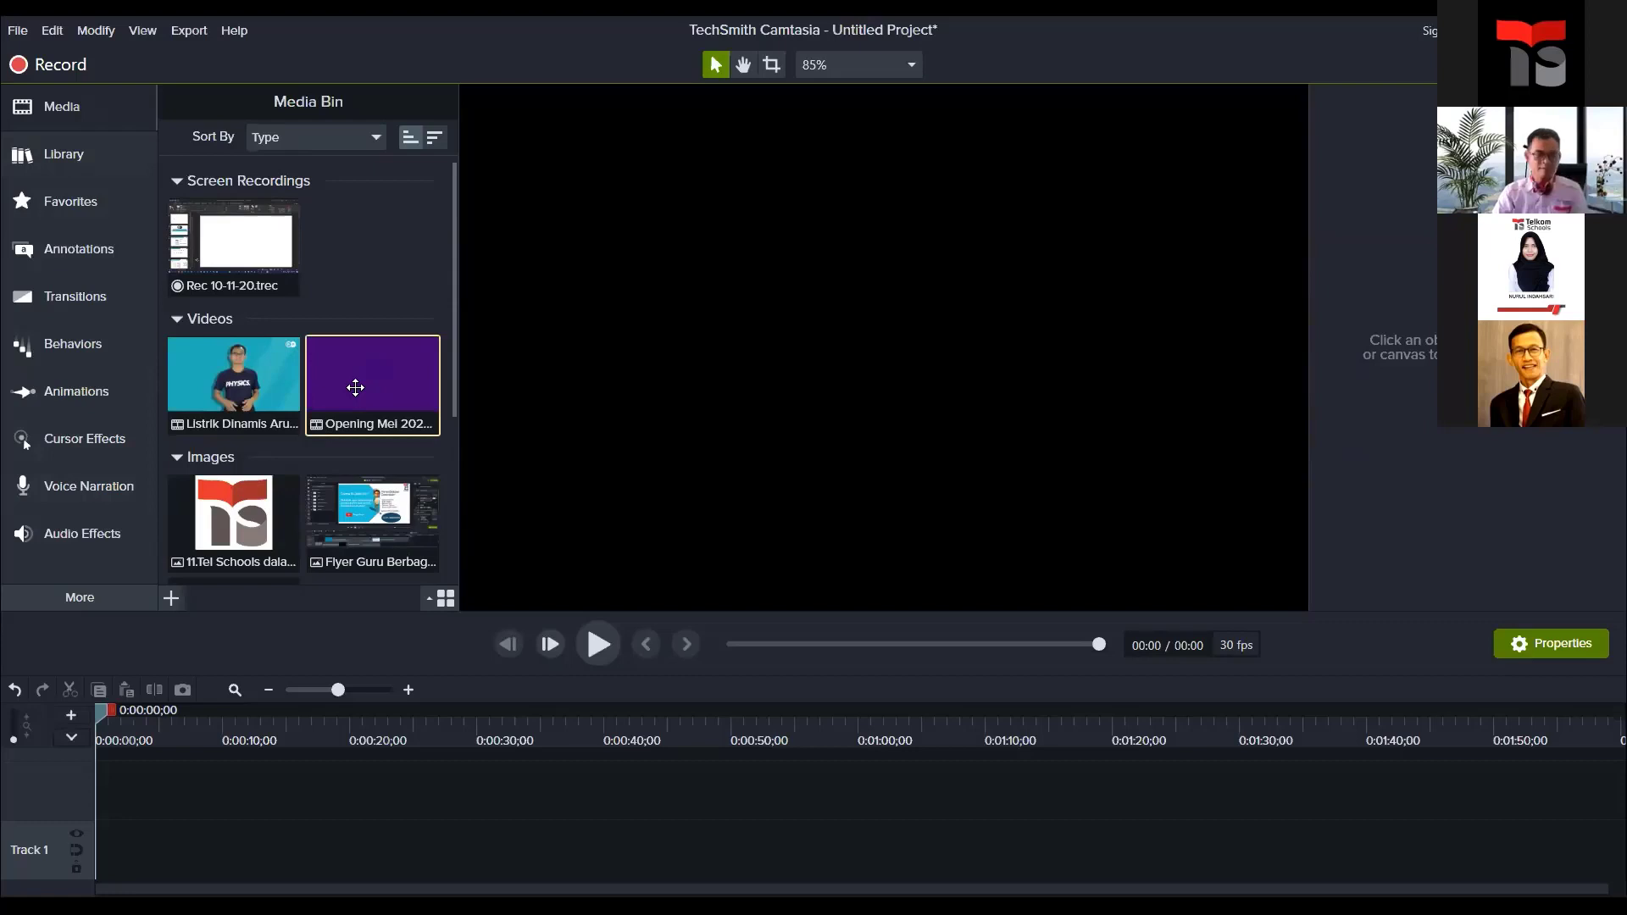
{"action": "left_click_drag", "start_coordinate": [355, 387], "coordinate": [122, 858]}
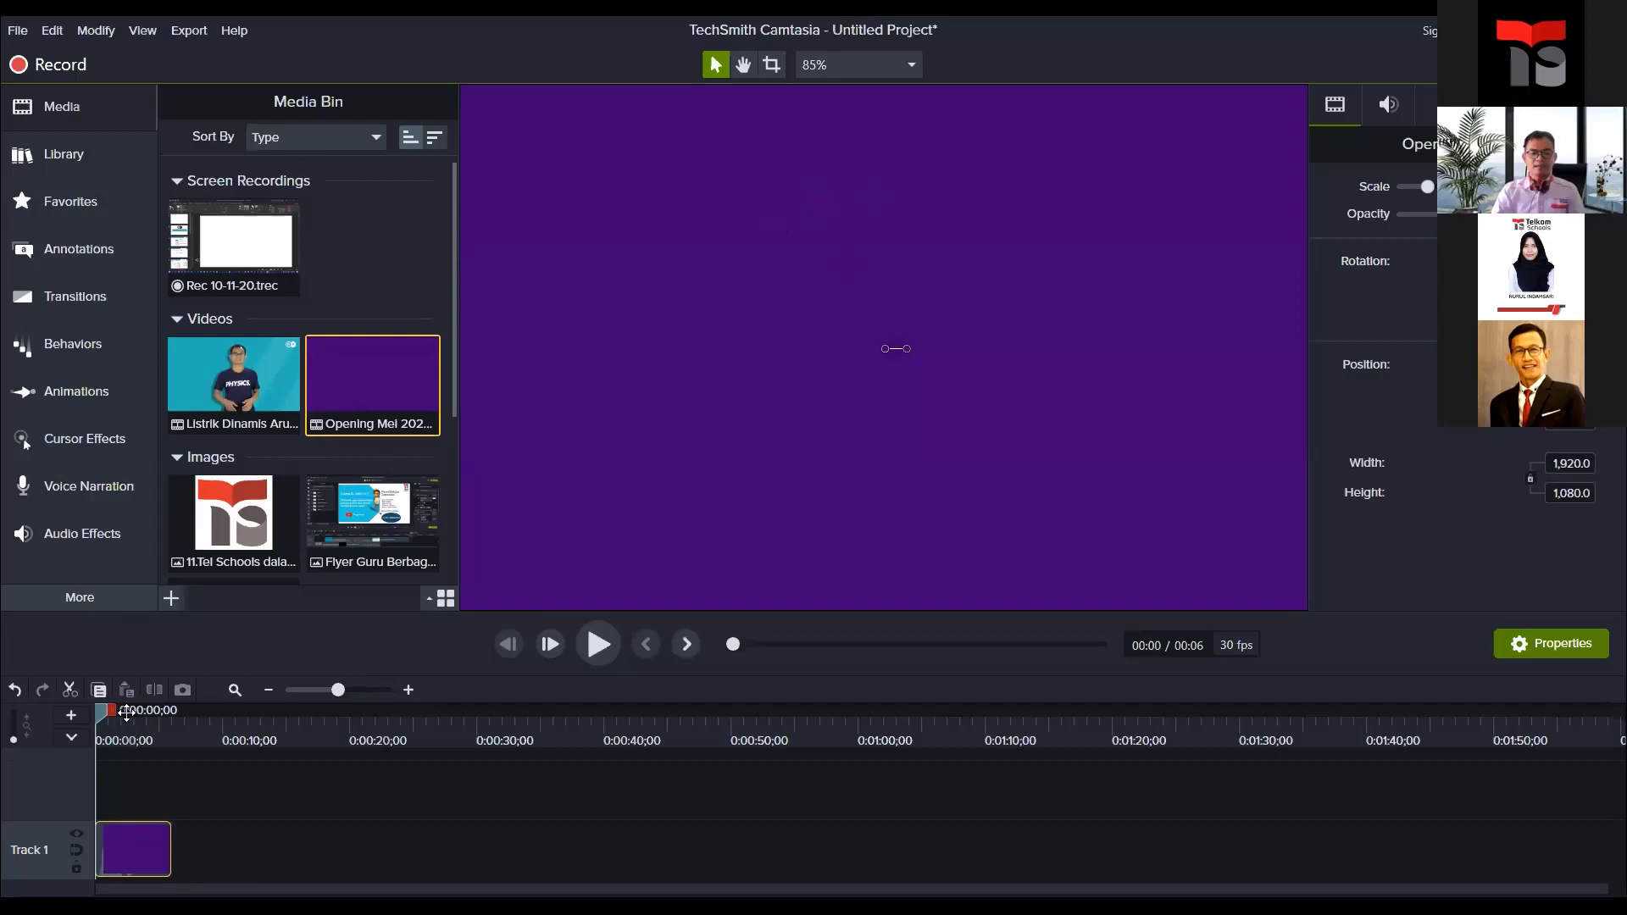
{"action": "left_click_drag", "start_coordinate": [126, 712], "coordinate": [136, 715]}
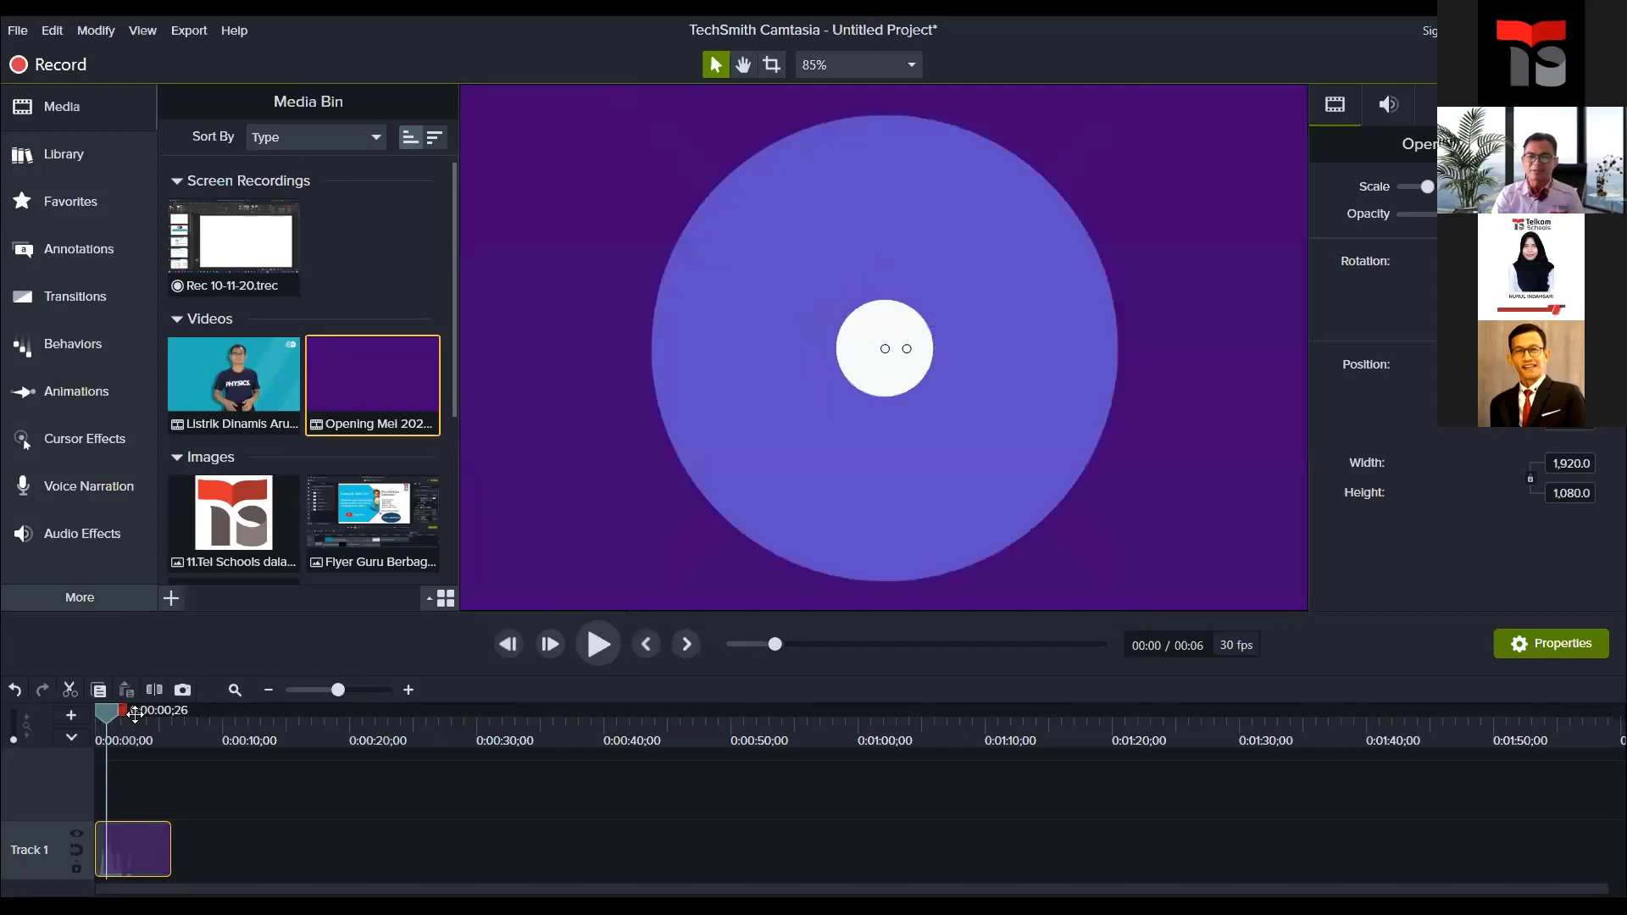
{"action": "left_click_drag", "start_coordinate": [135, 715], "coordinate": [138, 714]}
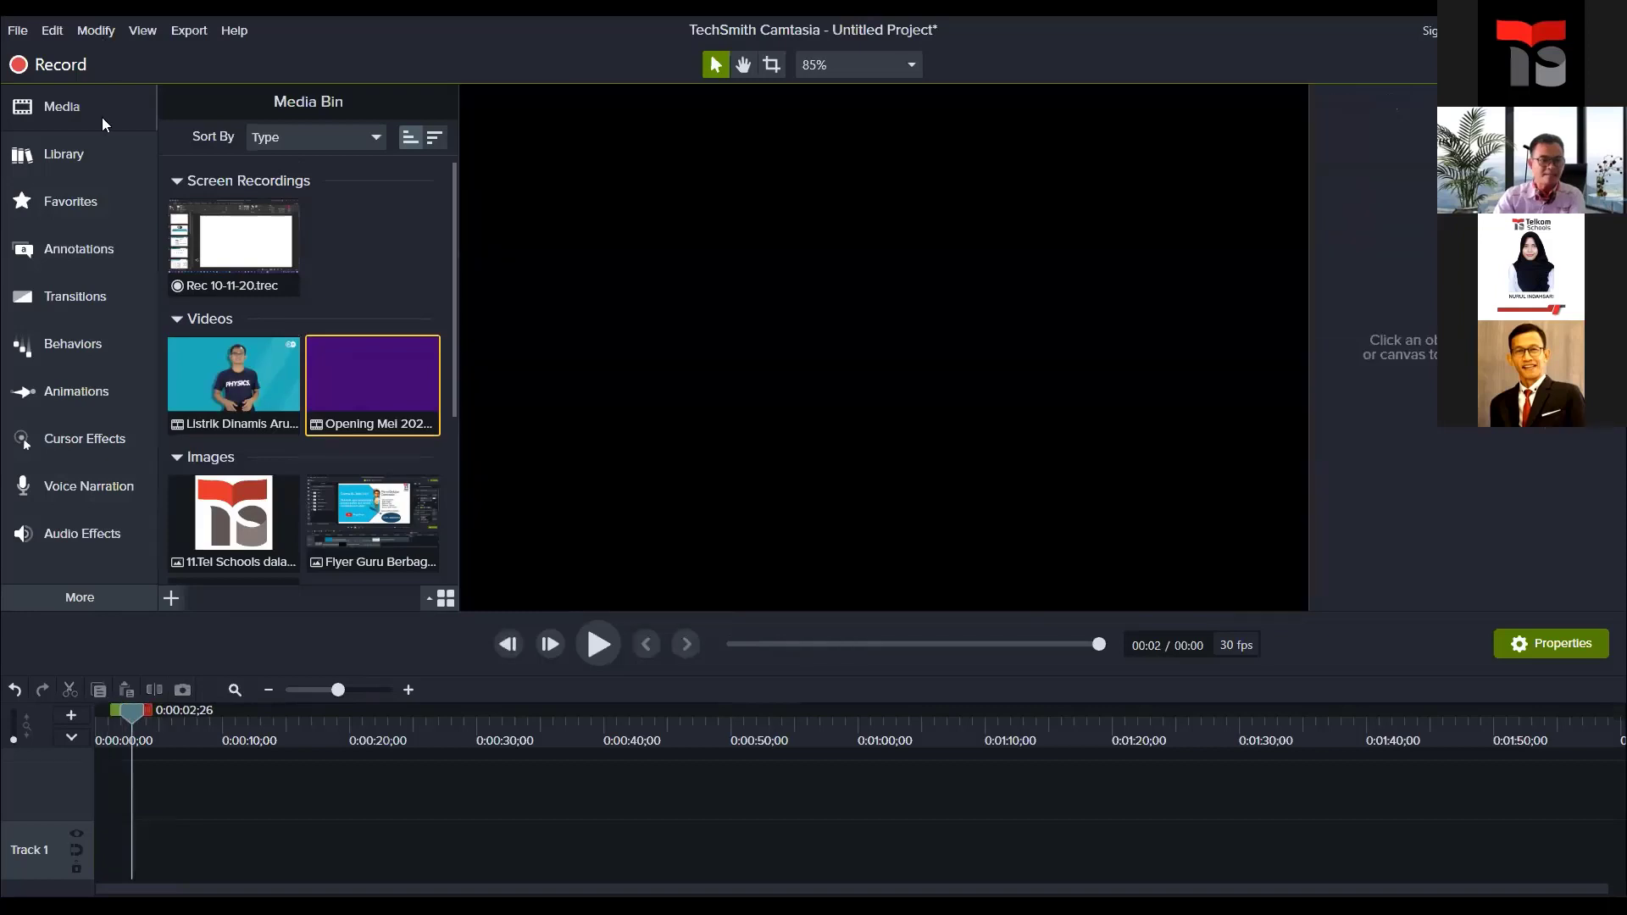
Step: Add the Minimal Elegance Title 1 intro from the Camtasia 2020 library to the start of Track 1
{"action": "left_click", "coordinate": [68, 152]}
{"action": "scroll", "coordinate": [332, 428], "scroll_direction": "down", "scroll_amount": 5}
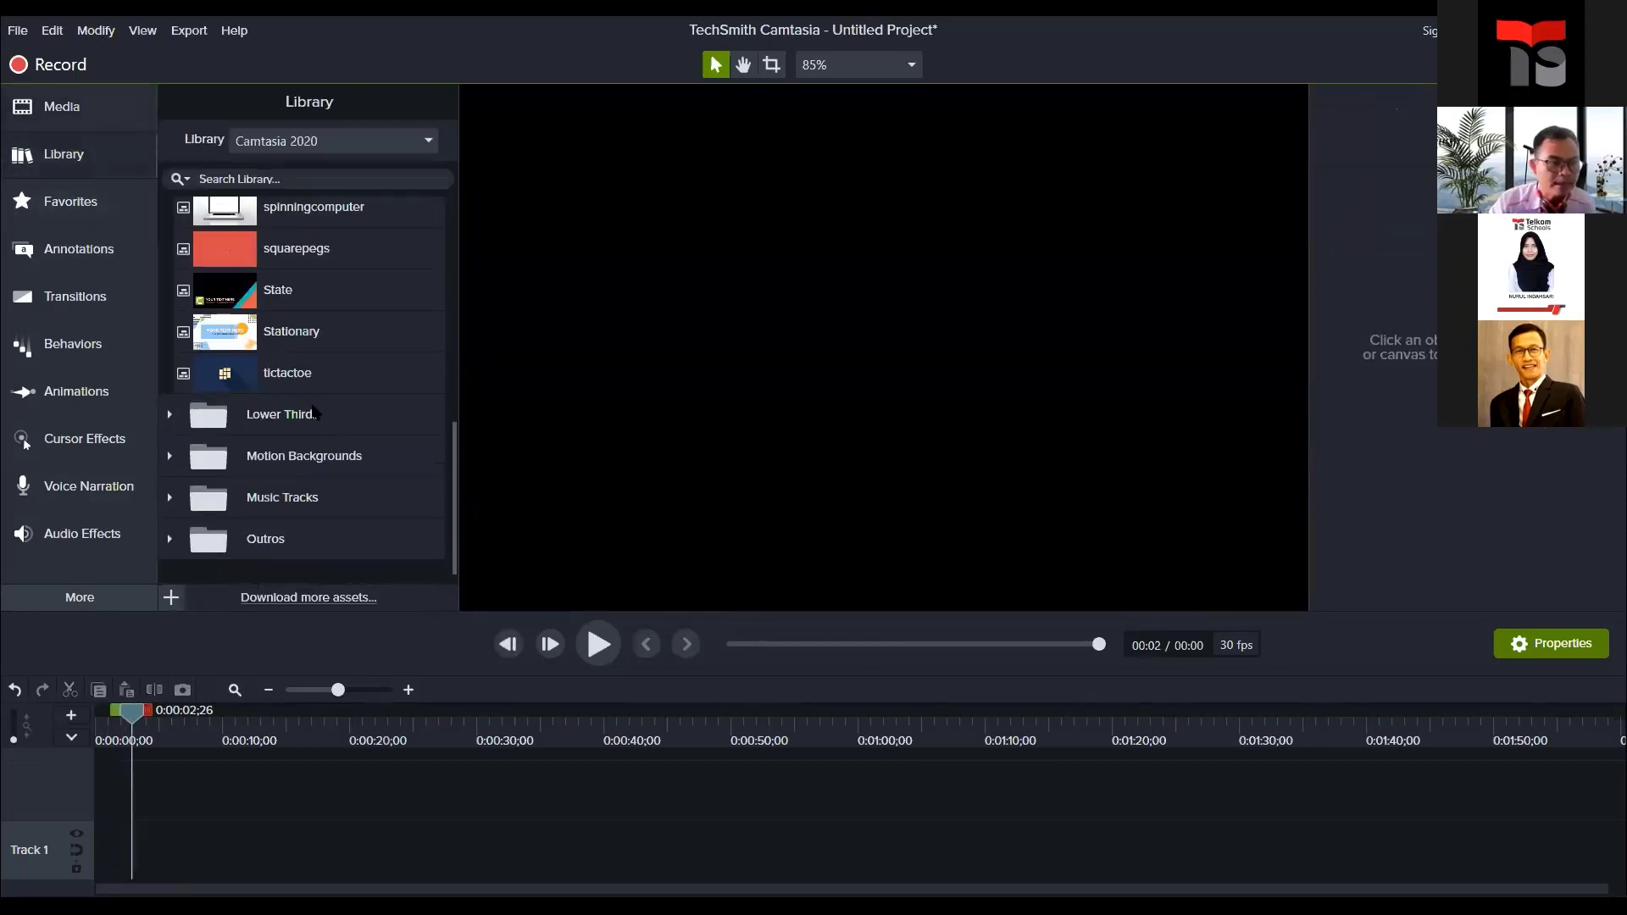
{"action": "scroll", "coordinate": [312, 407], "scroll_direction": "up", "scroll_amount": 3}
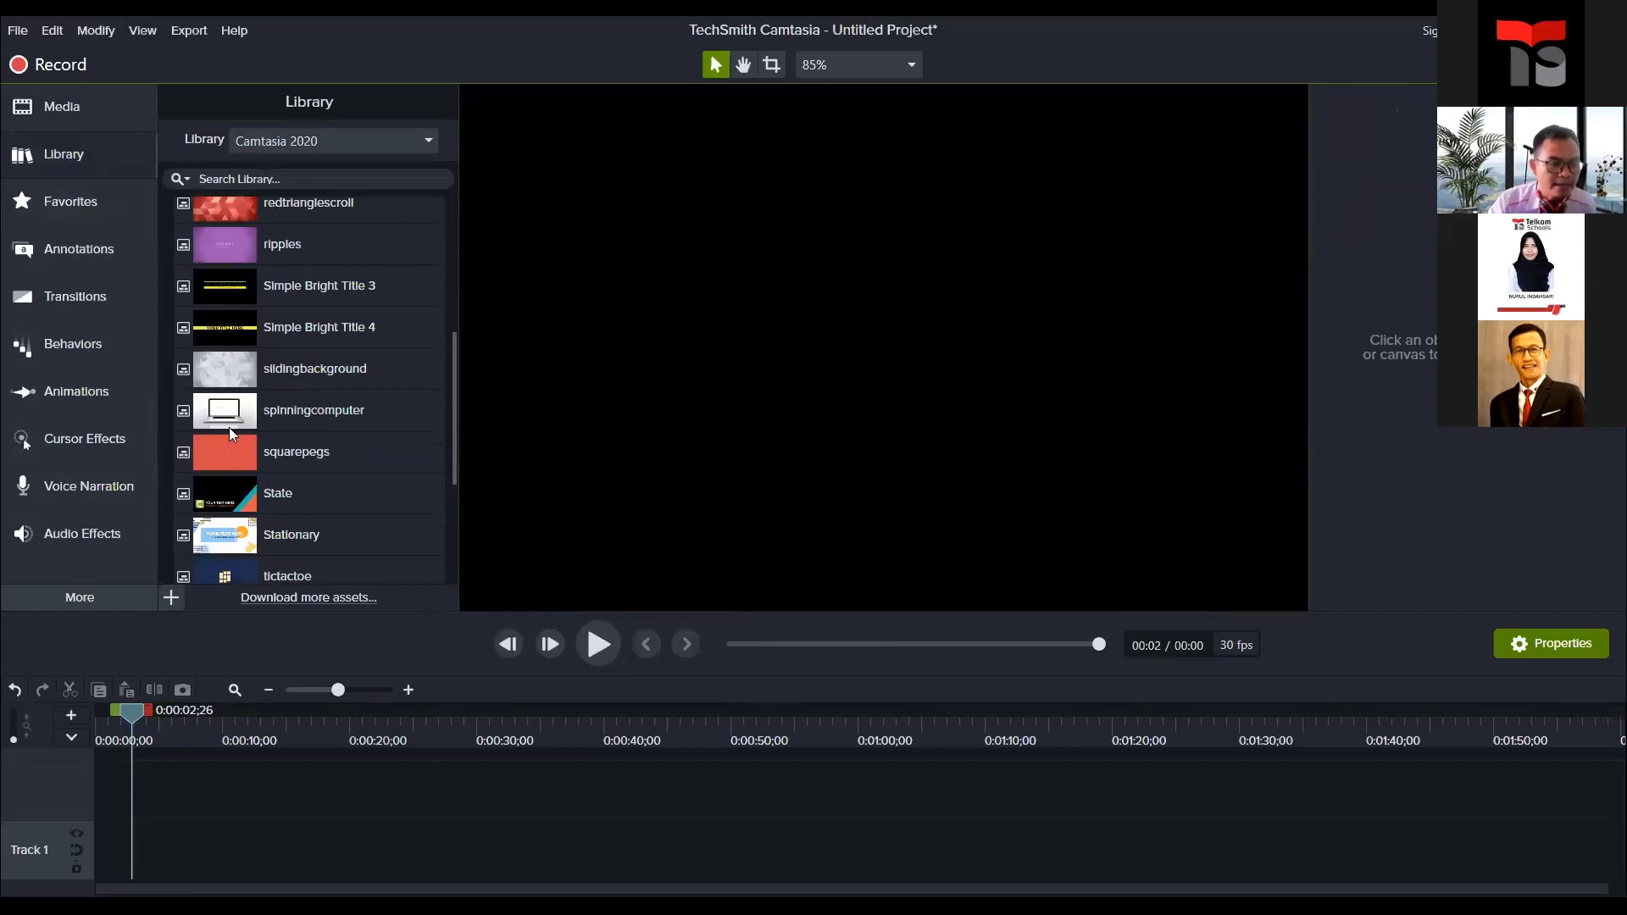
{"action": "scroll", "coordinate": [222, 426], "scroll_direction": "up", "scroll_amount": 6}
{"action": "left_click_drag", "start_coordinate": [215, 424], "coordinate": [338, 628]}
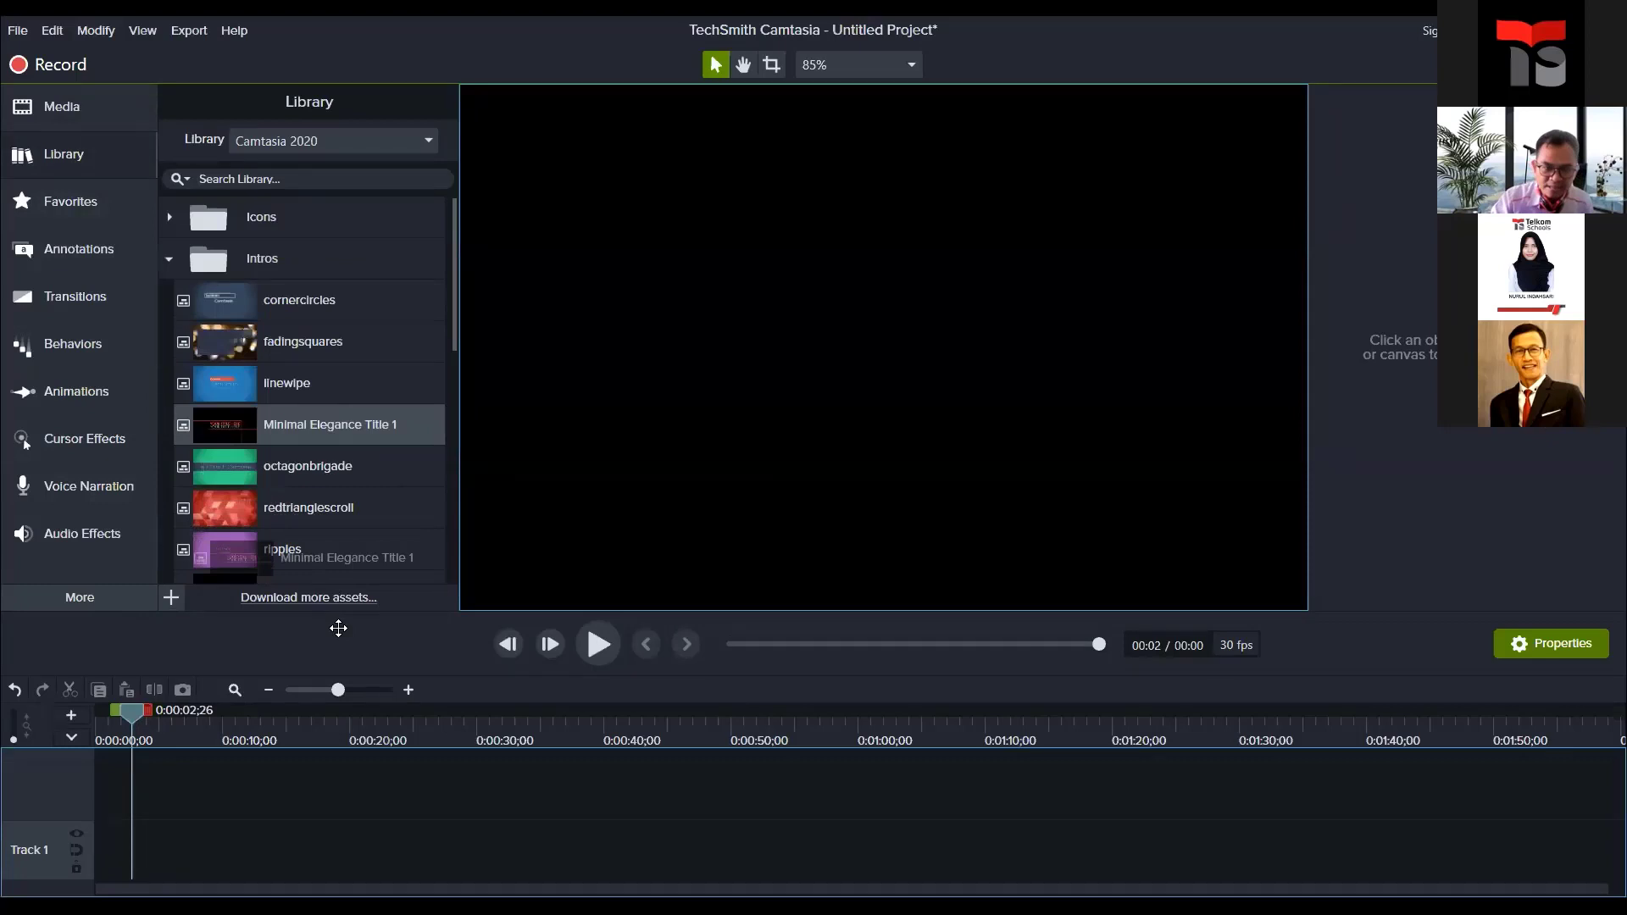
{"action": "left_click_drag", "start_coordinate": [338, 628], "coordinate": [152, 797]}
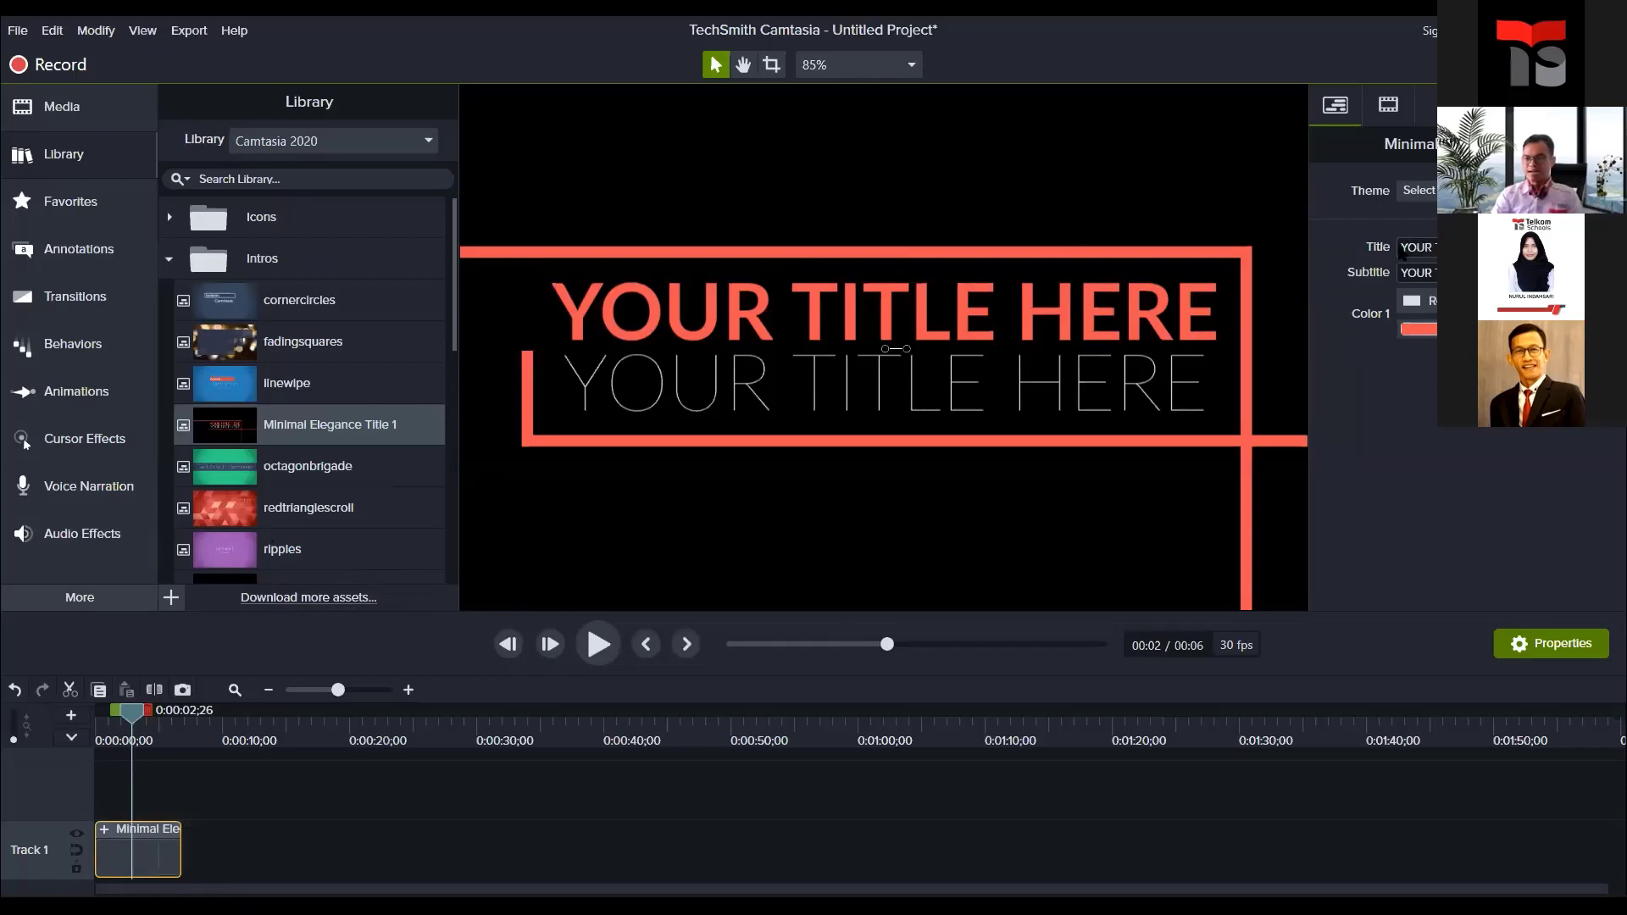
Step: Select the main title text inside the intro on the canvas, view its visual properties, and deselect it
{"action": "double_click", "coordinate": [631, 316]}
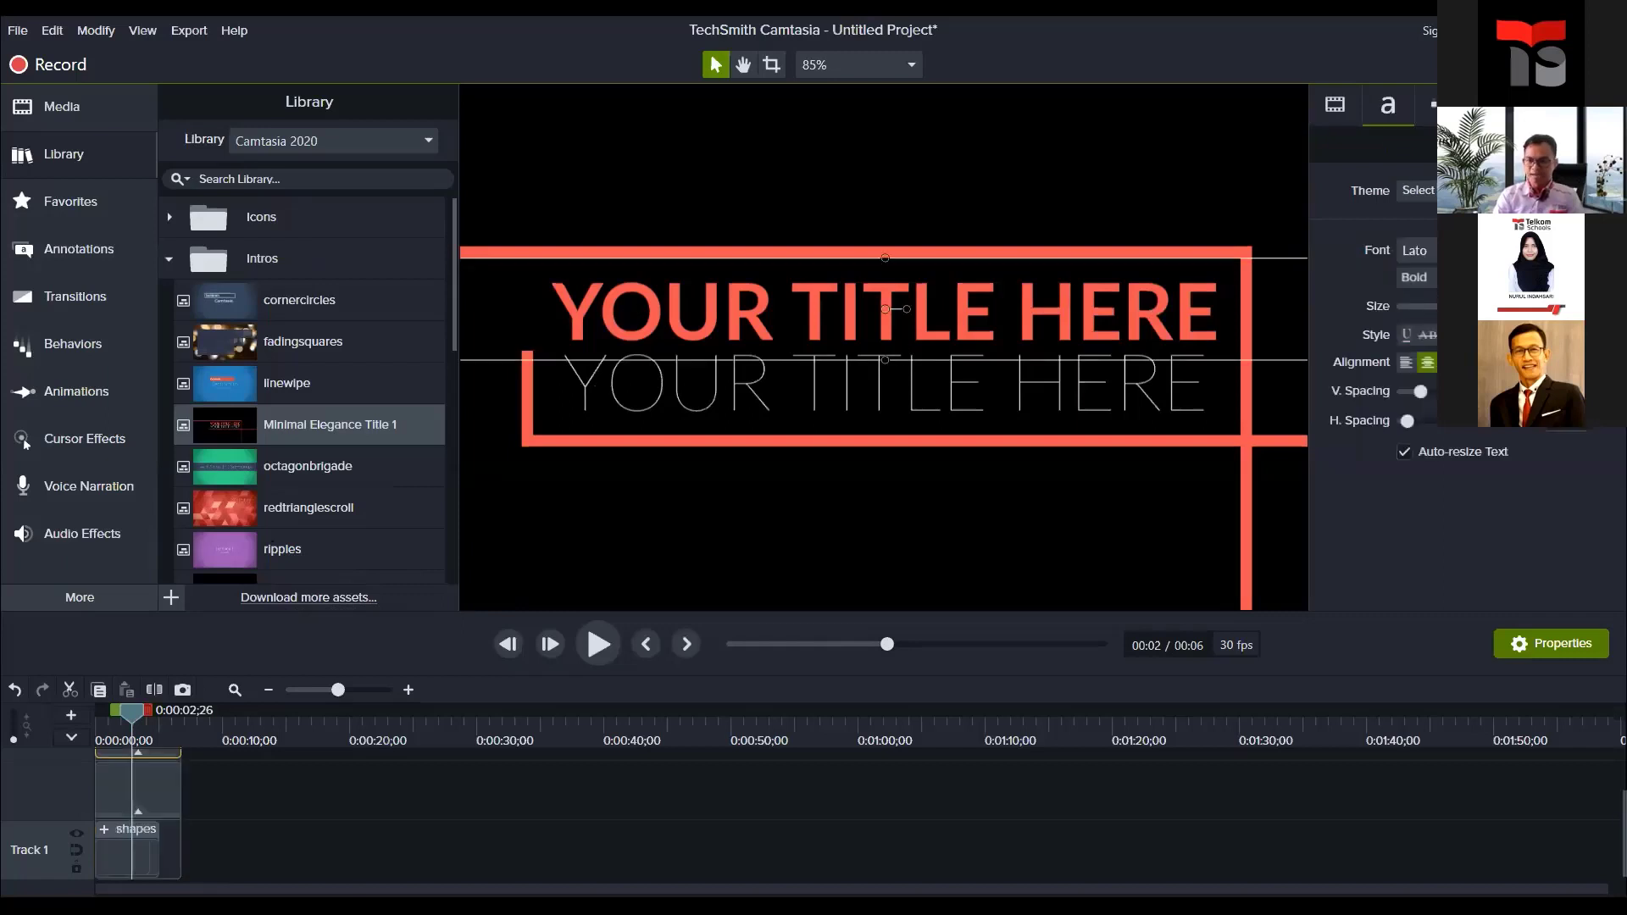
{"action": "left_click", "coordinate": [1338, 105]}
{"action": "left_click", "coordinate": [970, 571]}
{"action": "scroll", "coordinate": [147, 822], "scroll_direction": "up", "scroll_amount": 1}
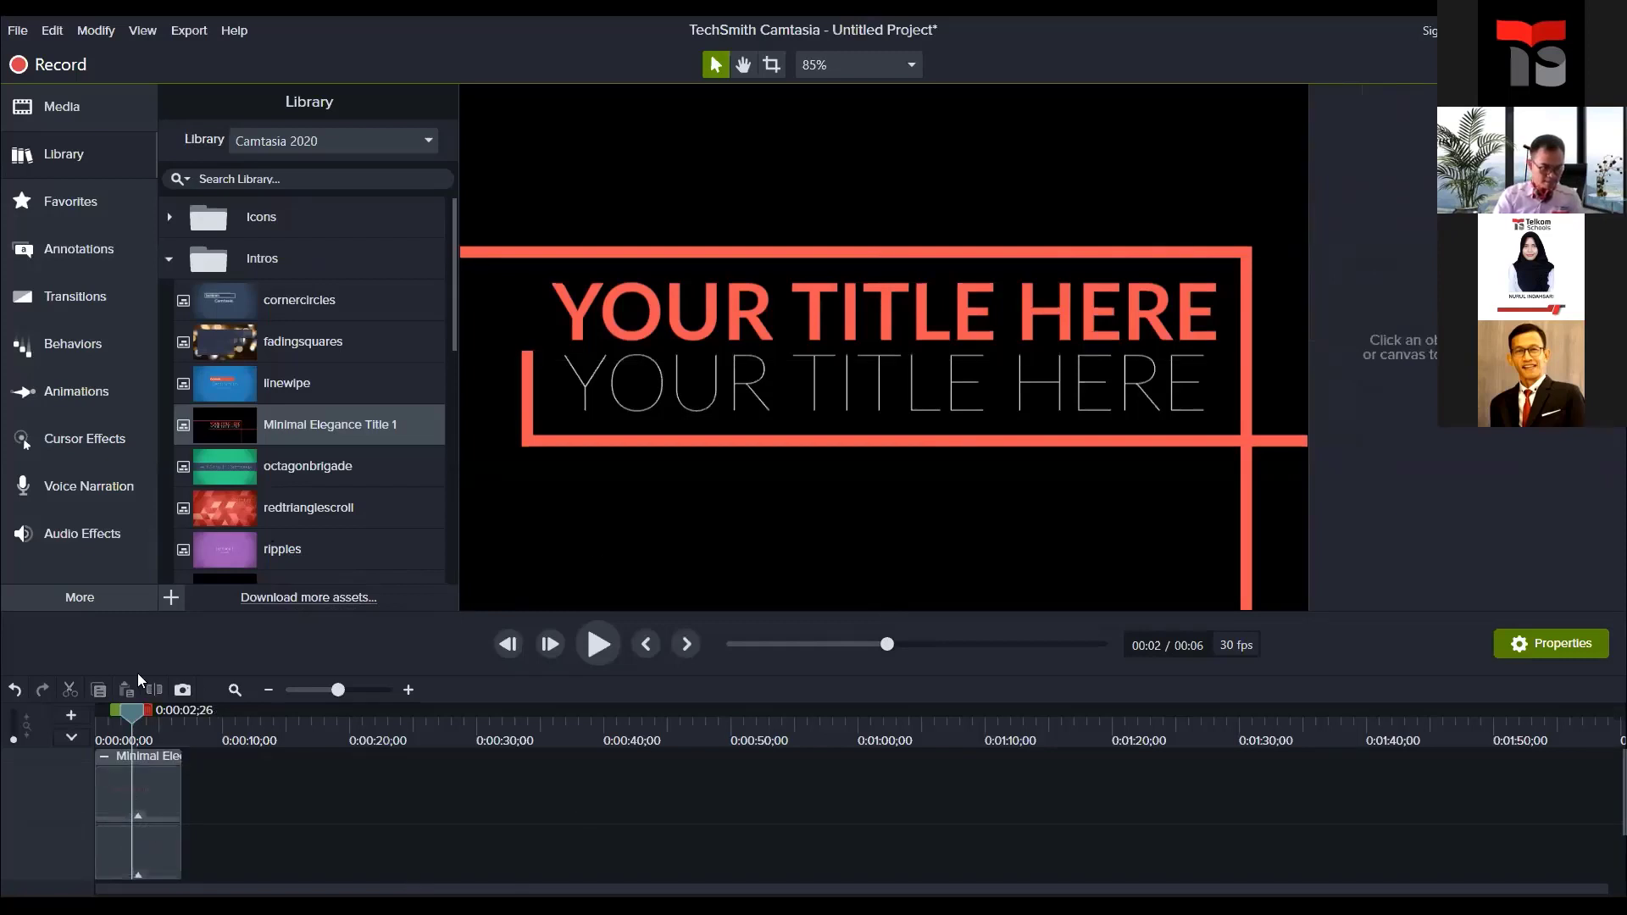
Step: Set the intro's title to "Belajar Camtasia" and its subtitle to "Versi Guru Berbagi"
{"action": "left_click", "coordinate": [519, 263]}
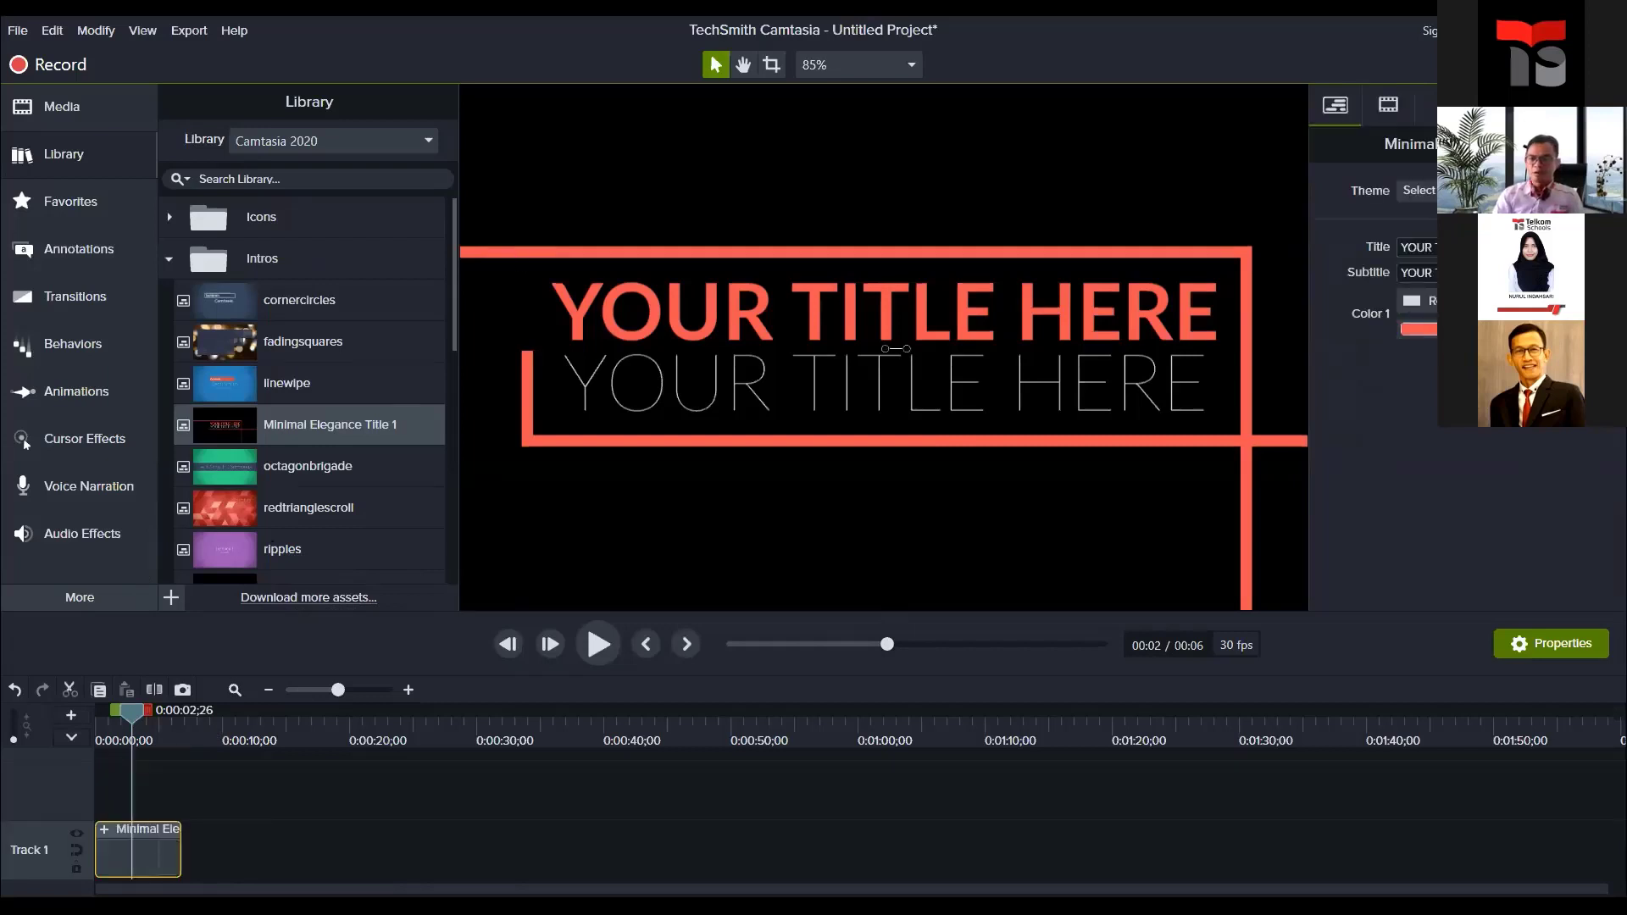
{"action": "left_click", "coordinate": [1409, 247]}
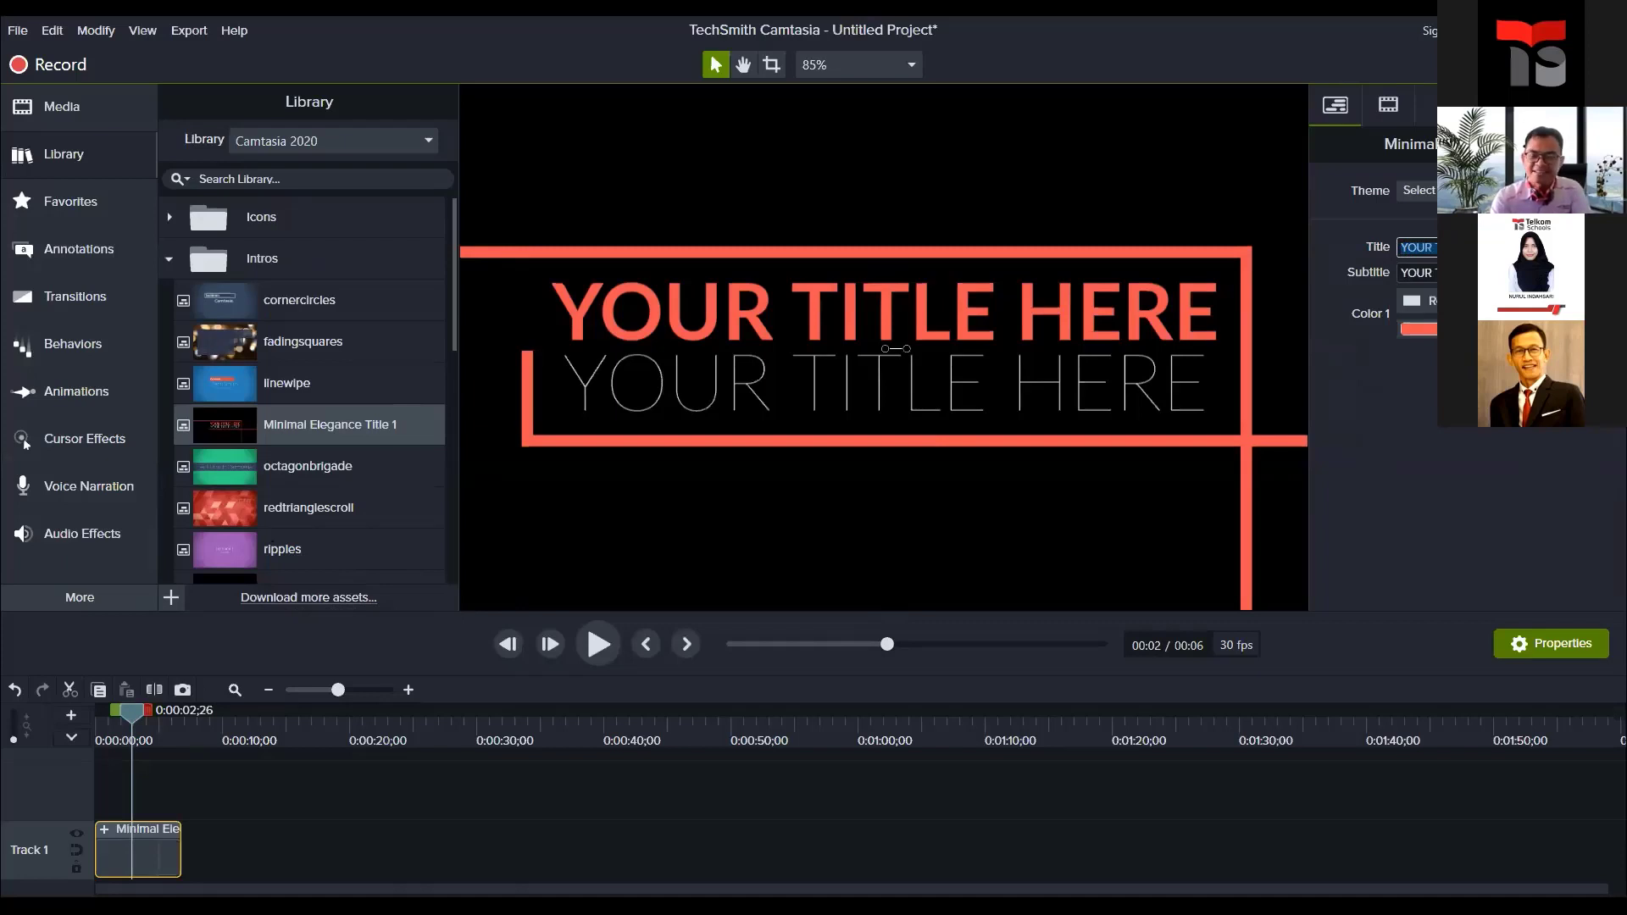
{"action": "type", "text": "B"}
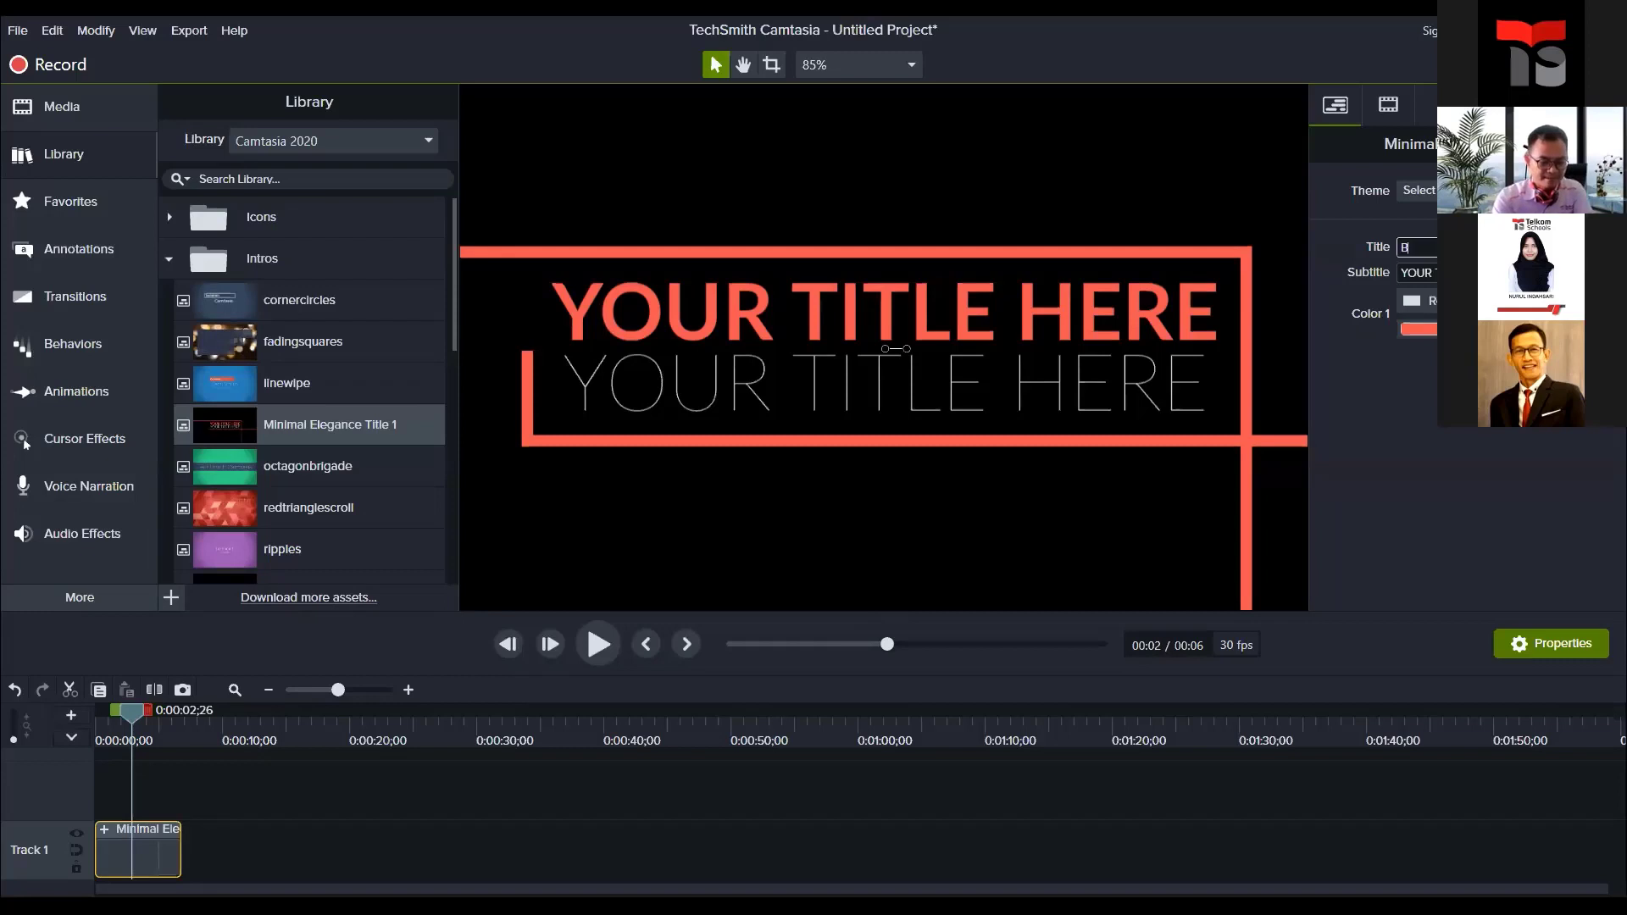
{"action": "type", "text": "elajar"}
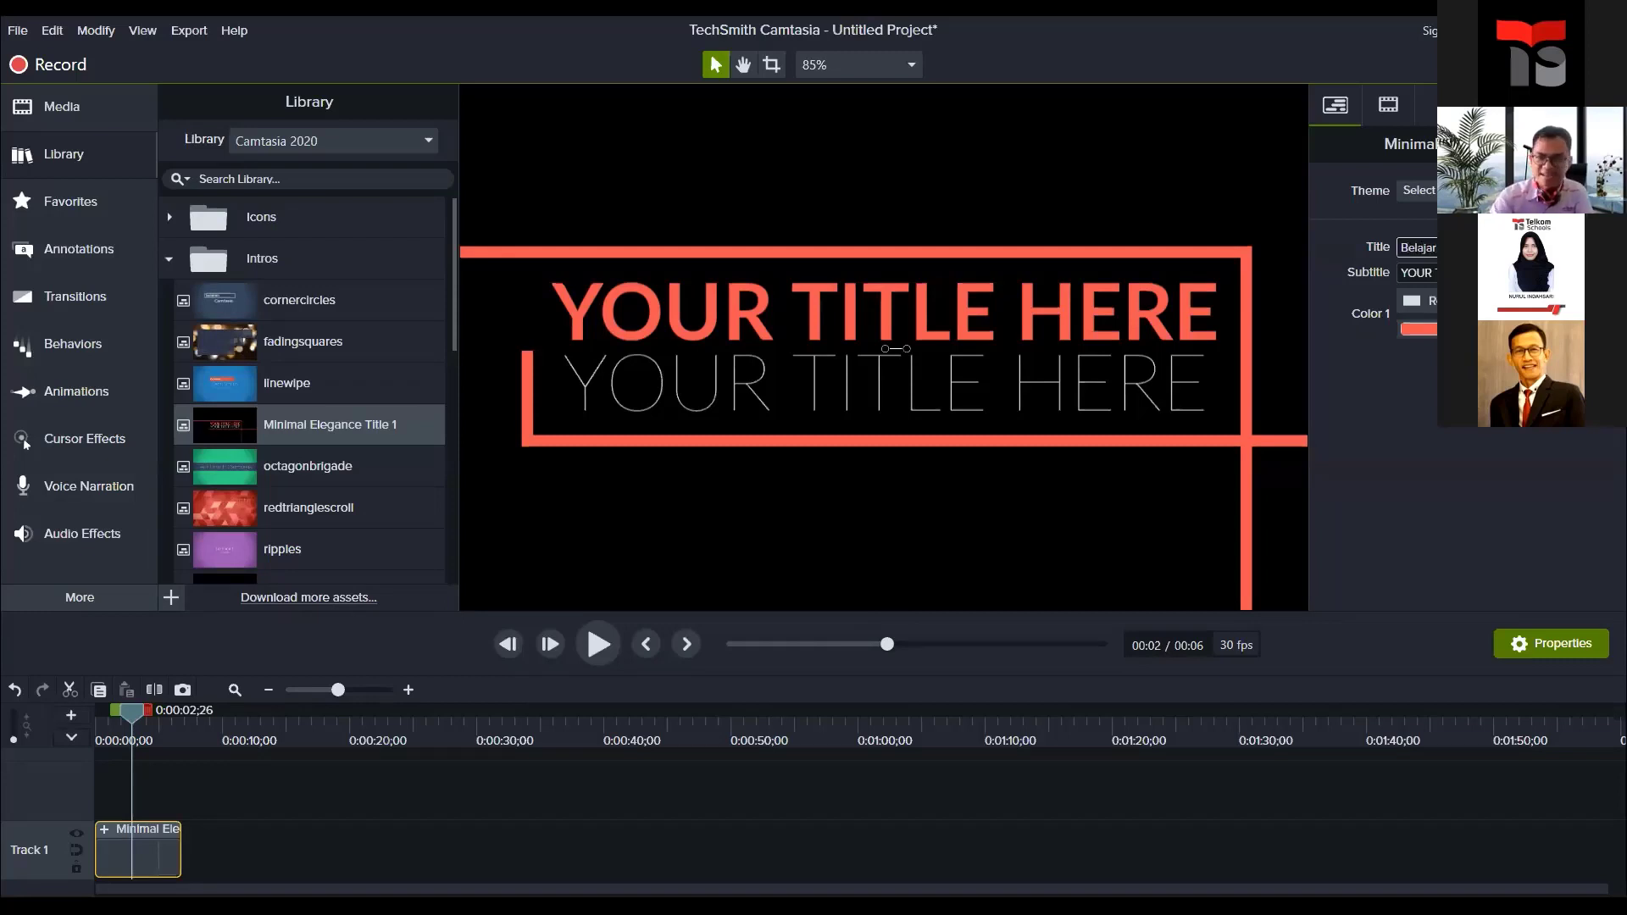
{"action": "key", "text": "Tab"}
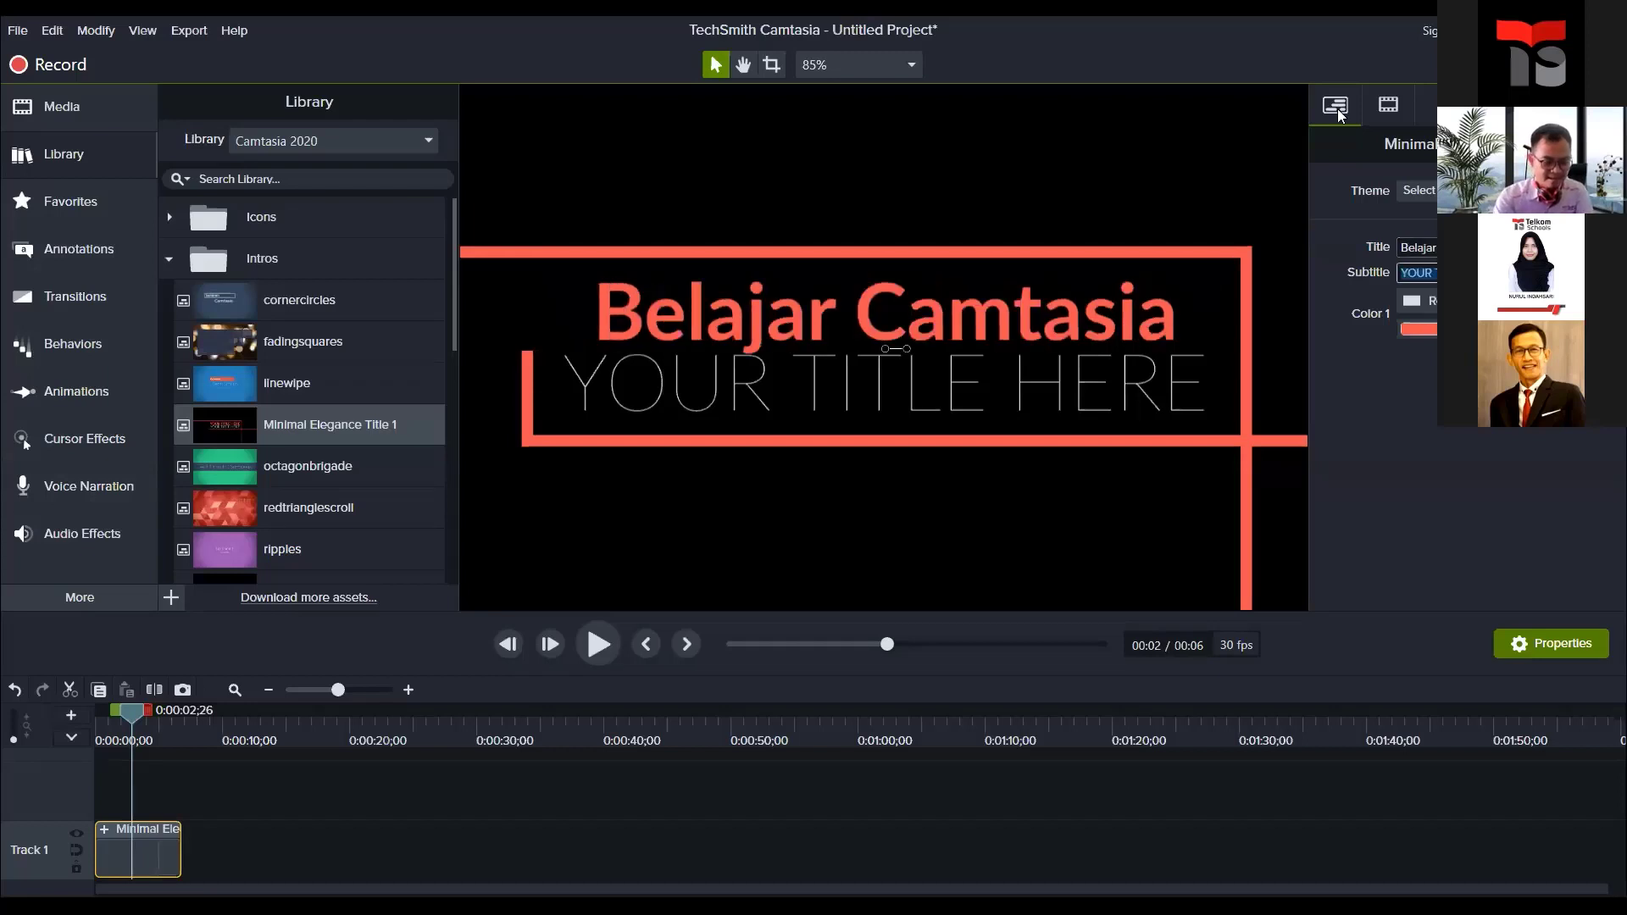
{"action": "type", "text": "Versi G"}
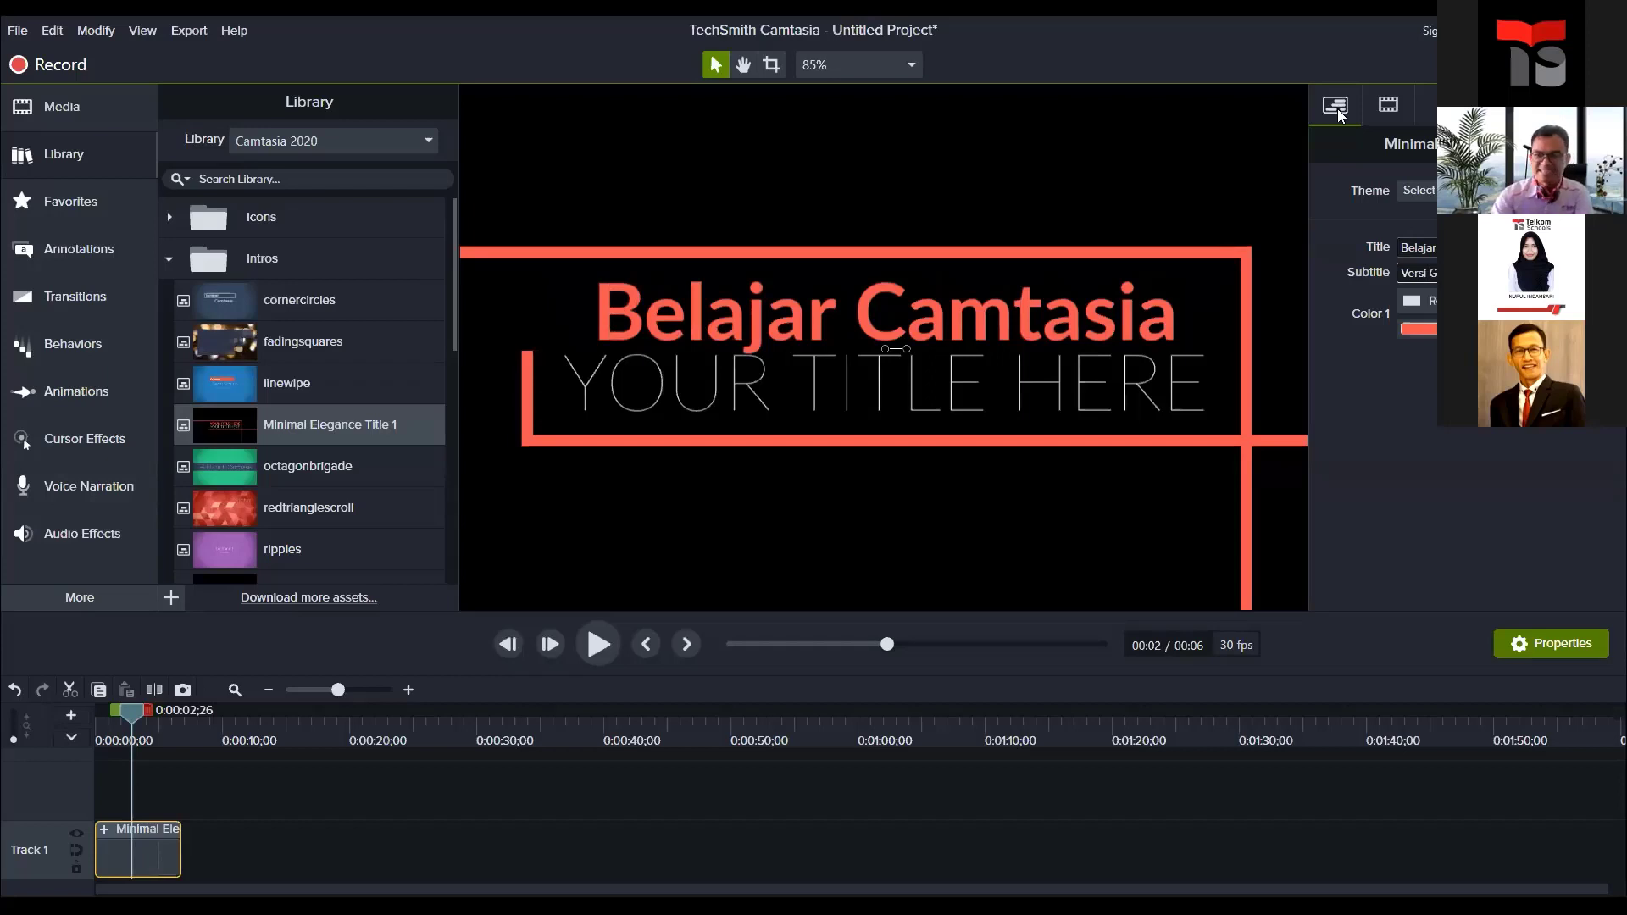
{"action": "left_click", "coordinate": [1439, 434]}
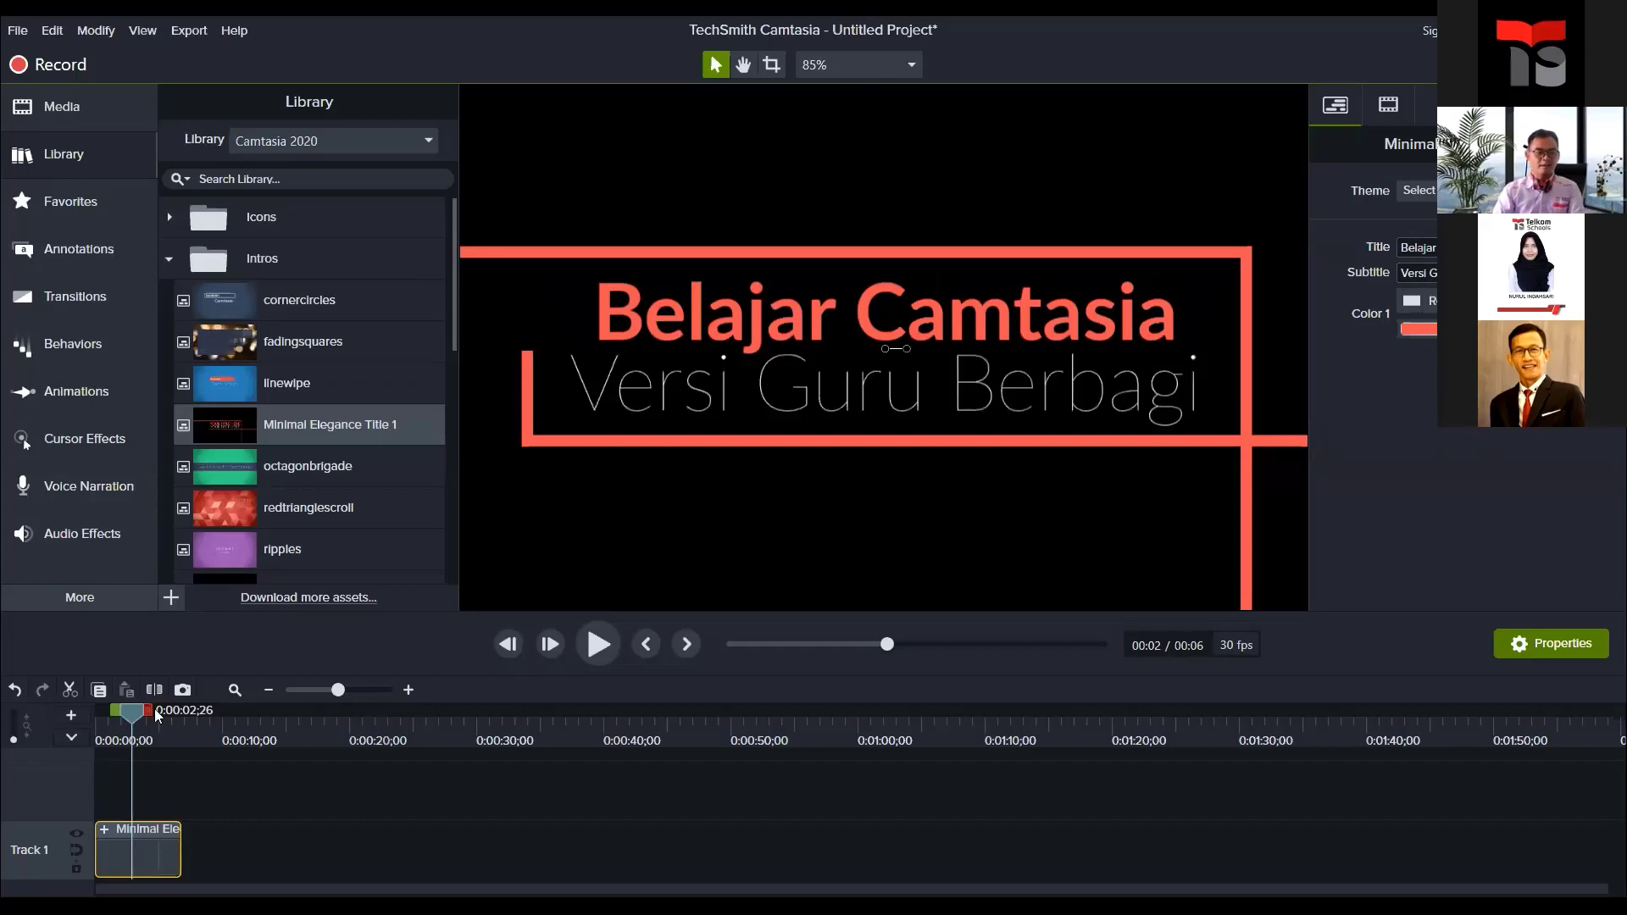
Step: Play the edited intro from its start, collapse the Intros folder, return to the Media Bin, and replay the intro
{"action": "left_click", "coordinate": [92, 720]}
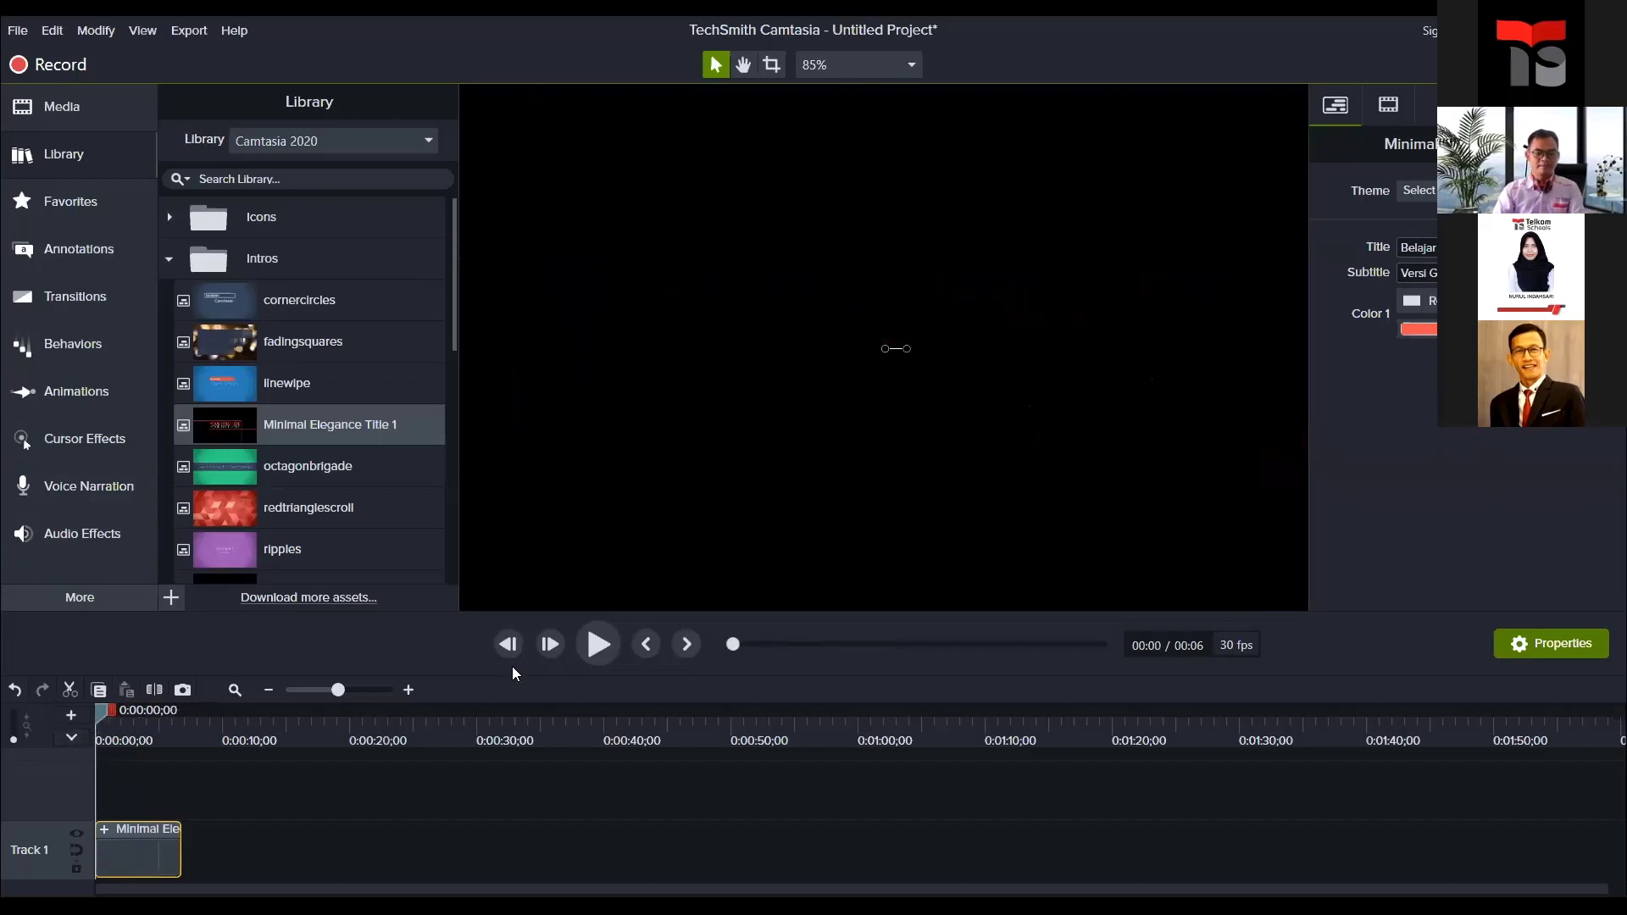
{"action": "left_click", "coordinate": [586, 651]}
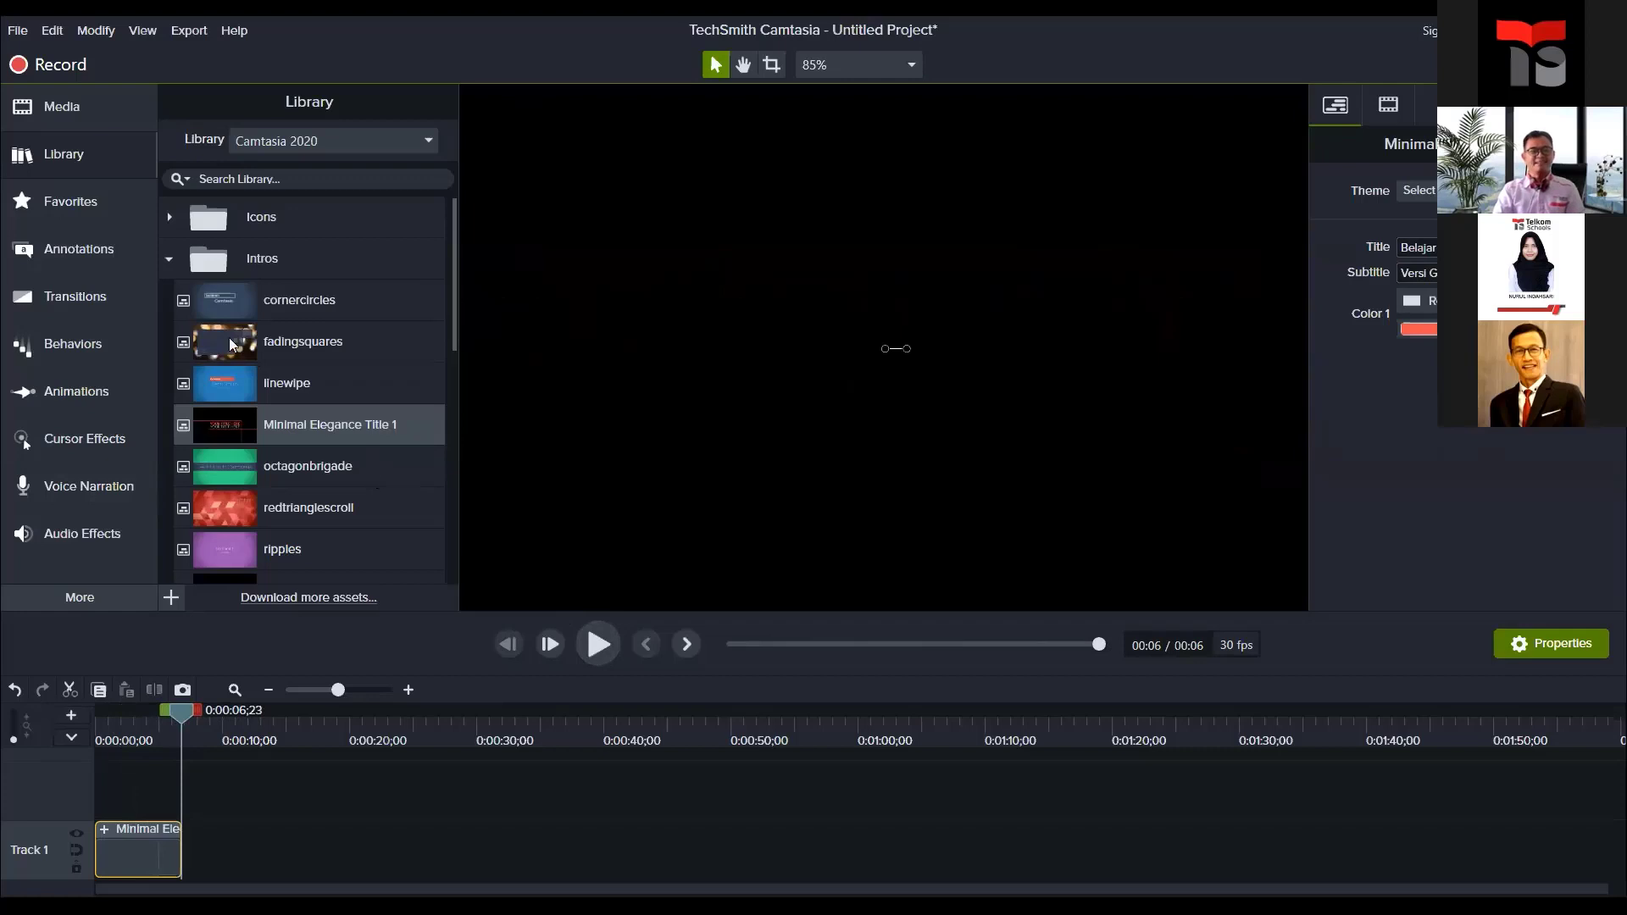
{"action": "left_click", "coordinate": [169, 262]}
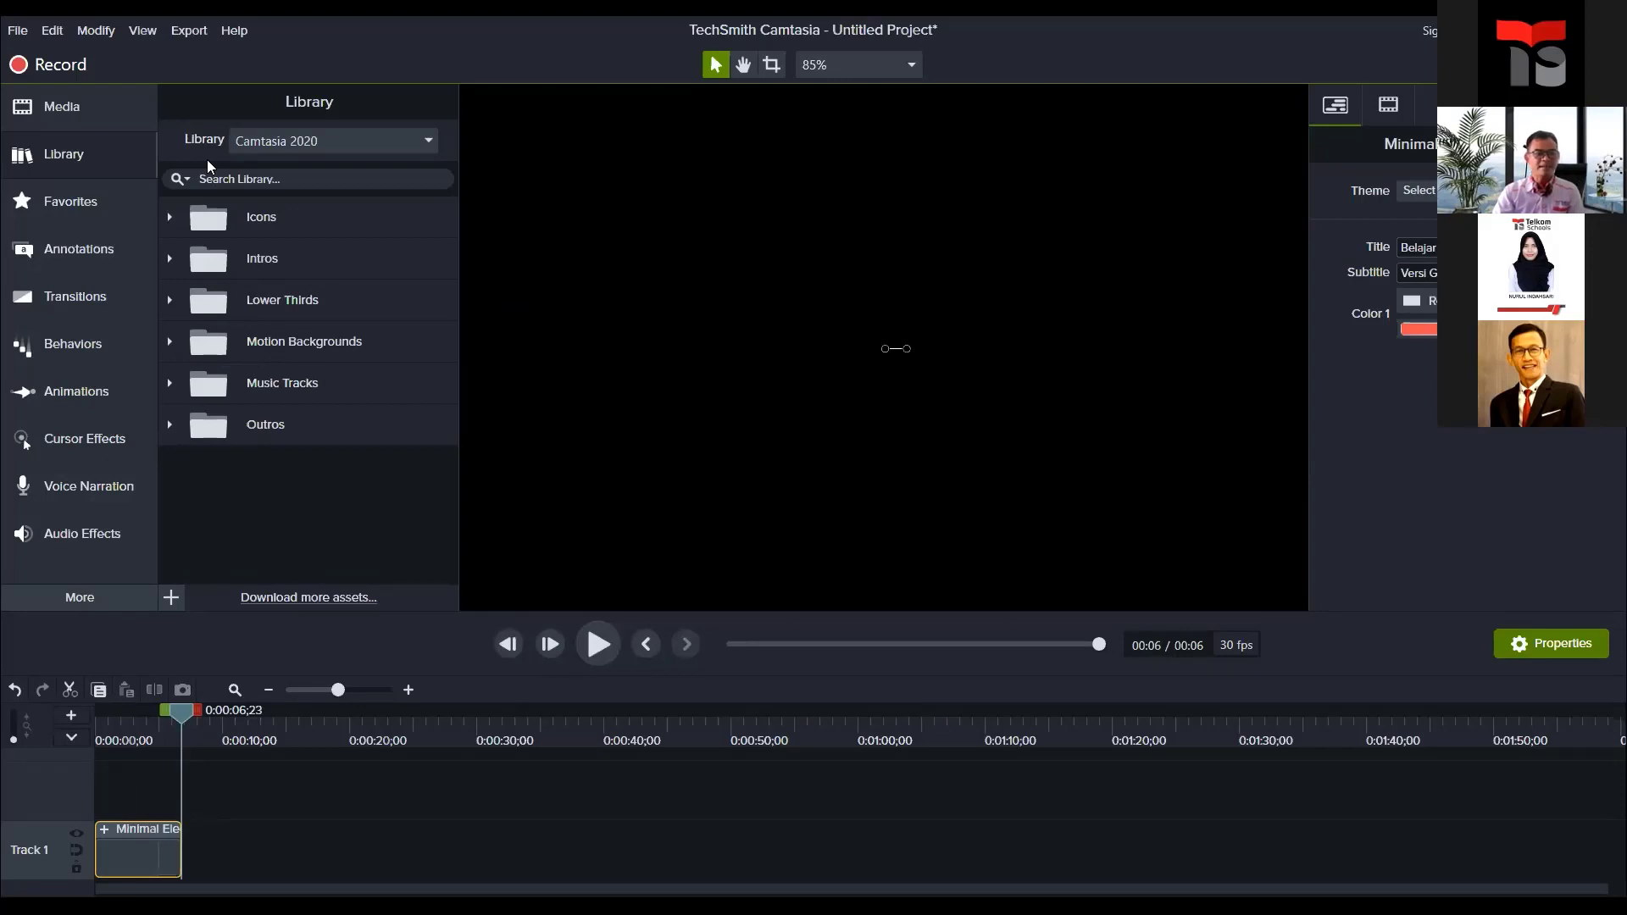
{"action": "left_click", "coordinate": [62, 107]}
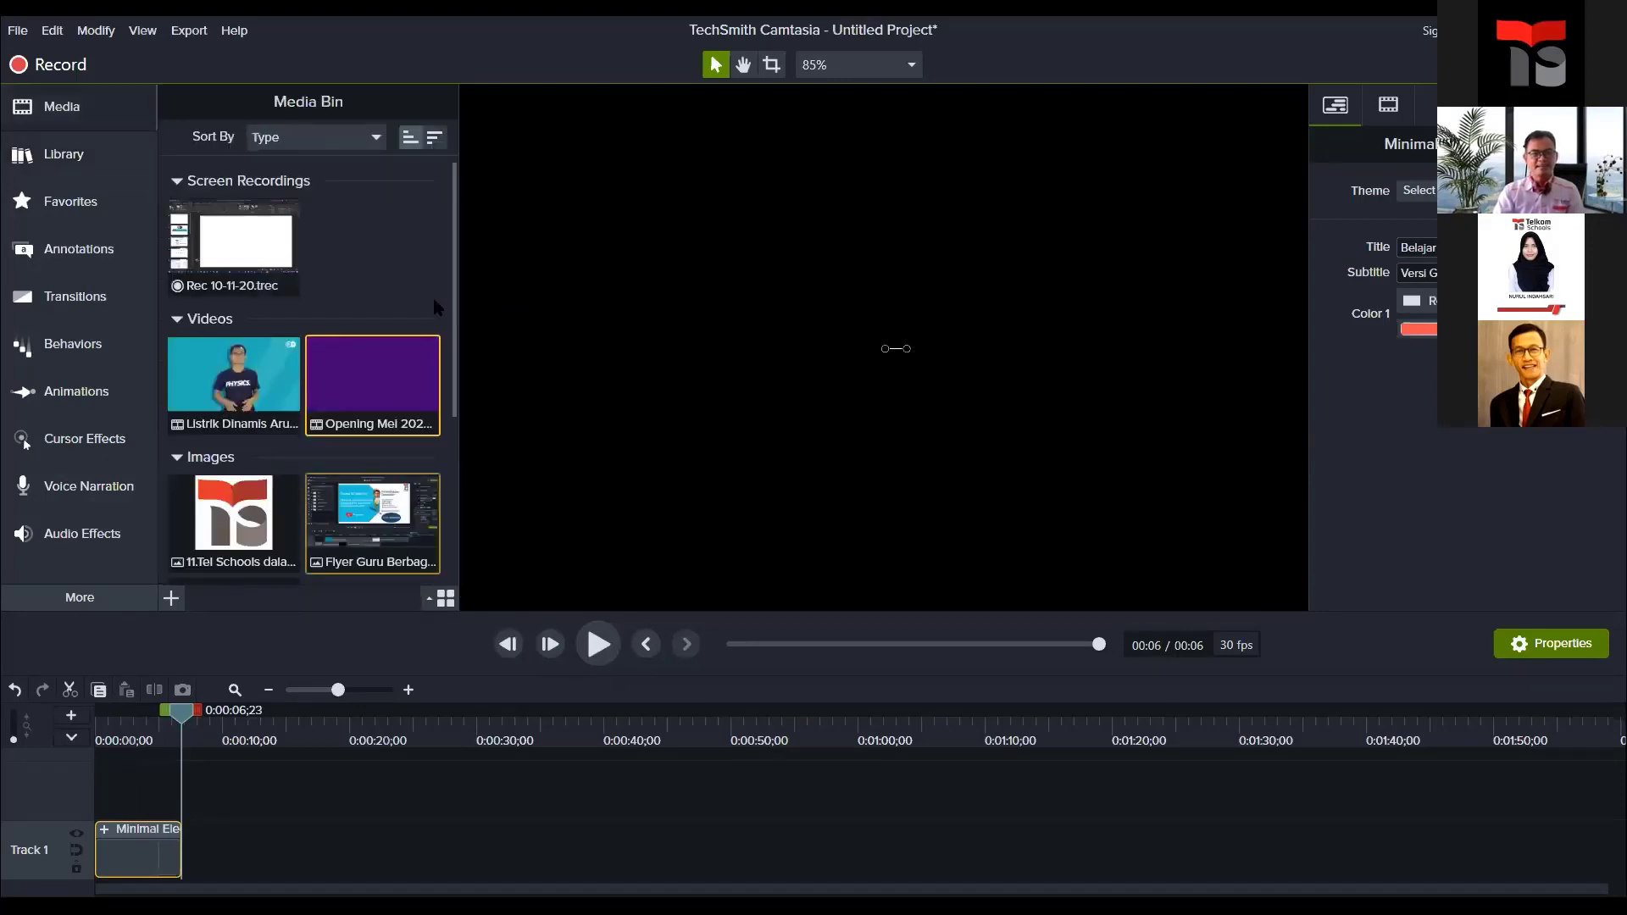
{"action": "left_click_drag", "start_coordinate": [182, 714], "coordinate": [69, 719]}
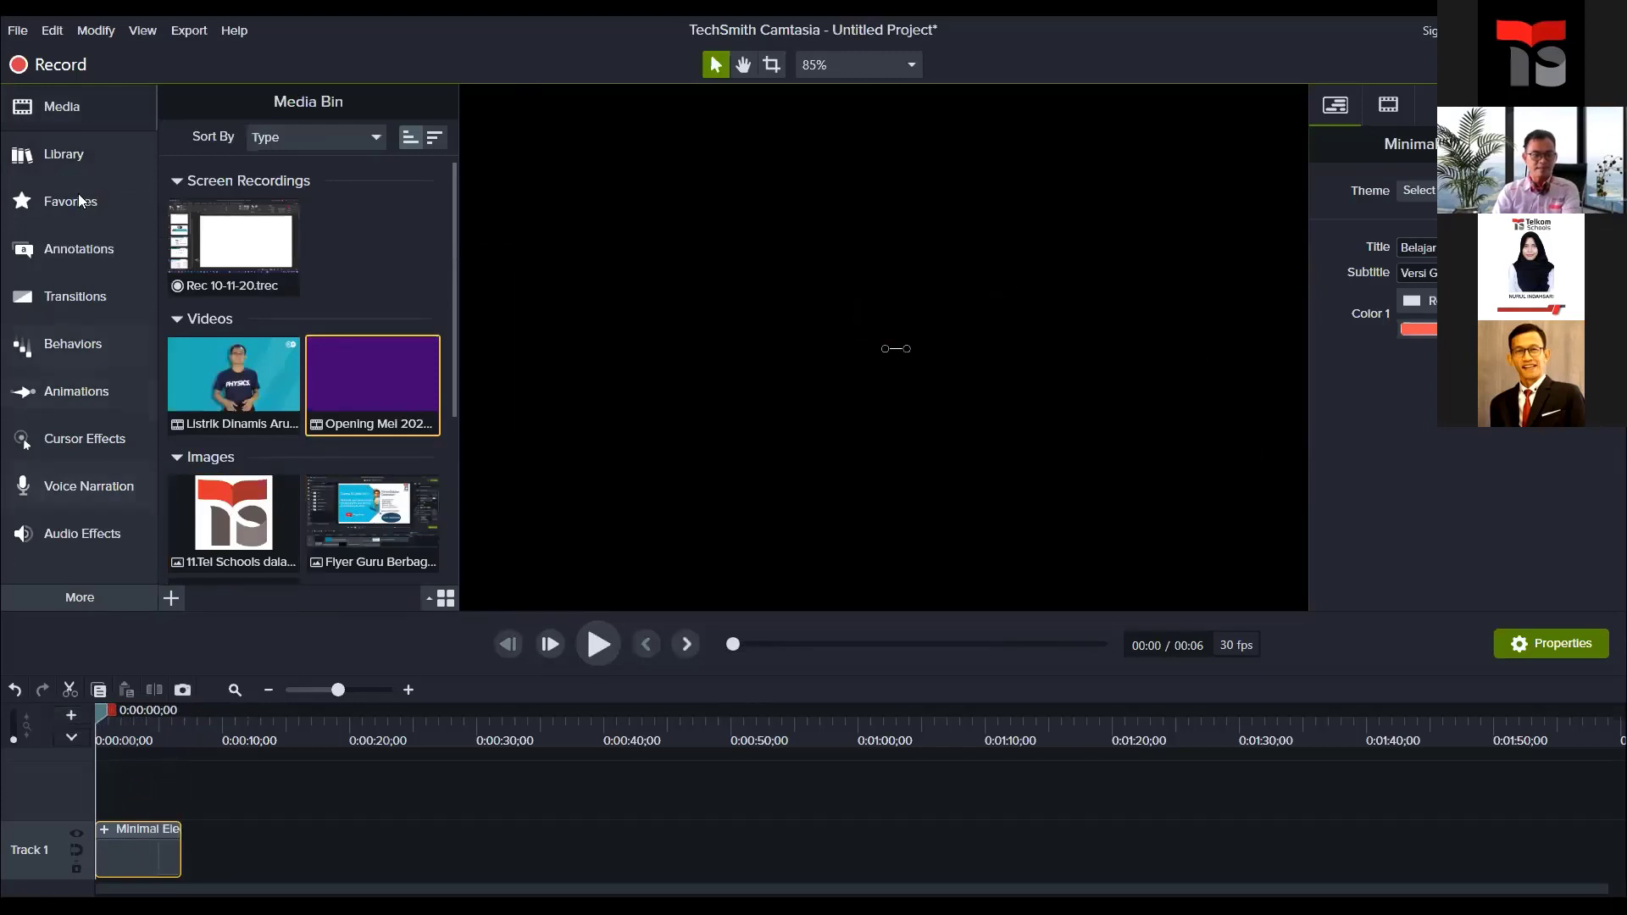
{"action": "key", "text": "space"}
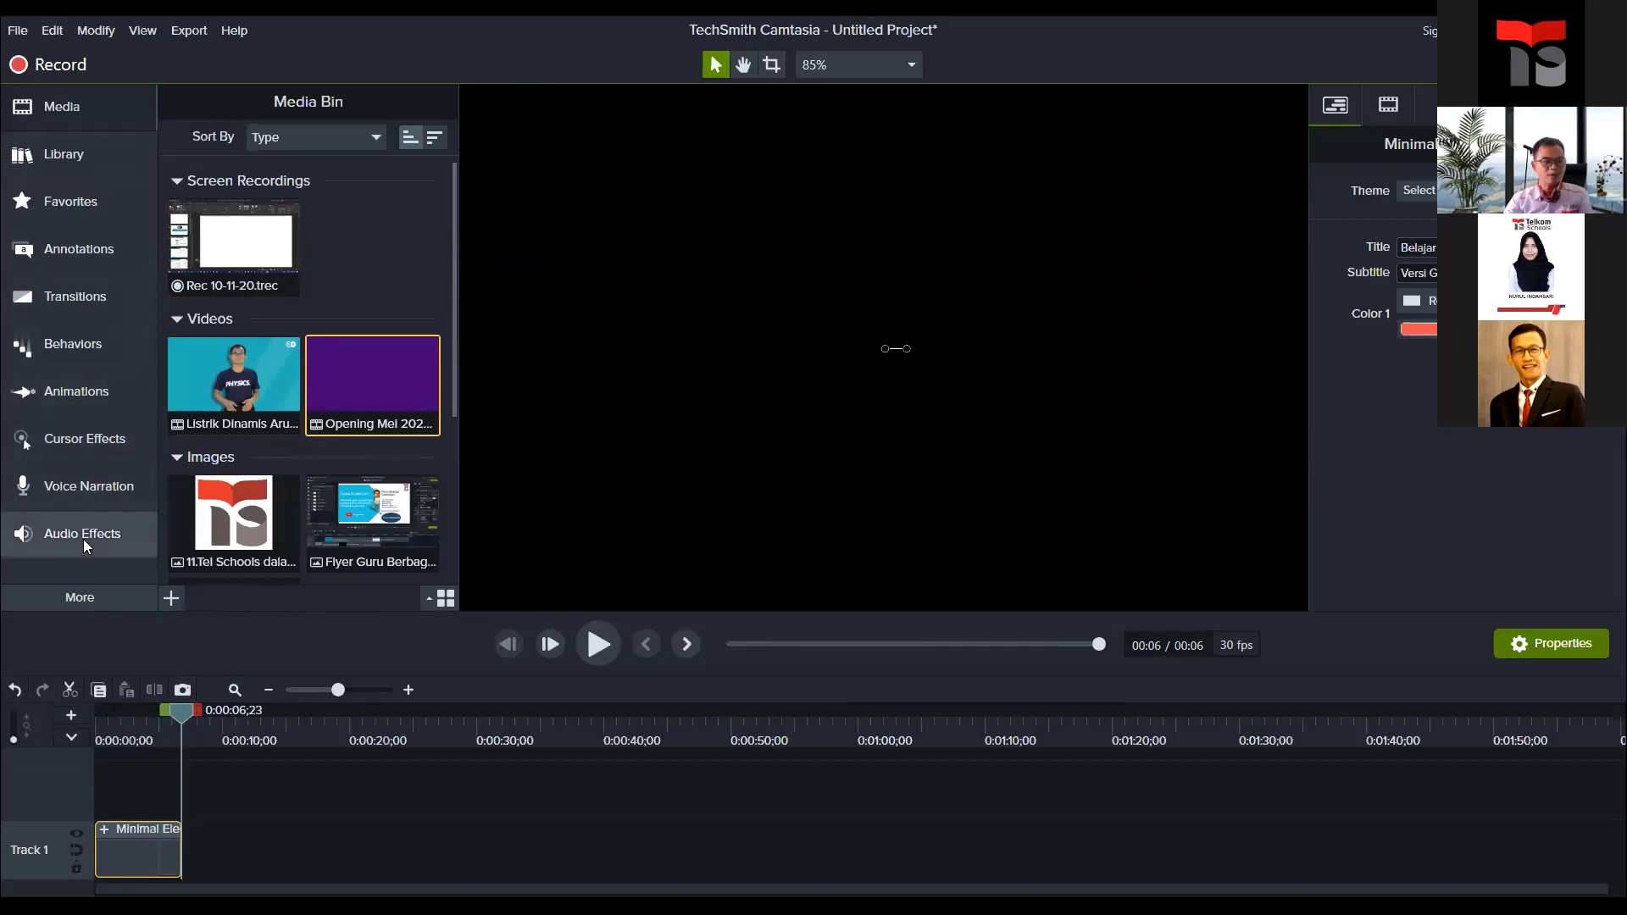
Step: Preview the asimpleway music track from the library's Music Tracks folder and close the preview
{"action": "left_click", "coordinate": [60, 165]}
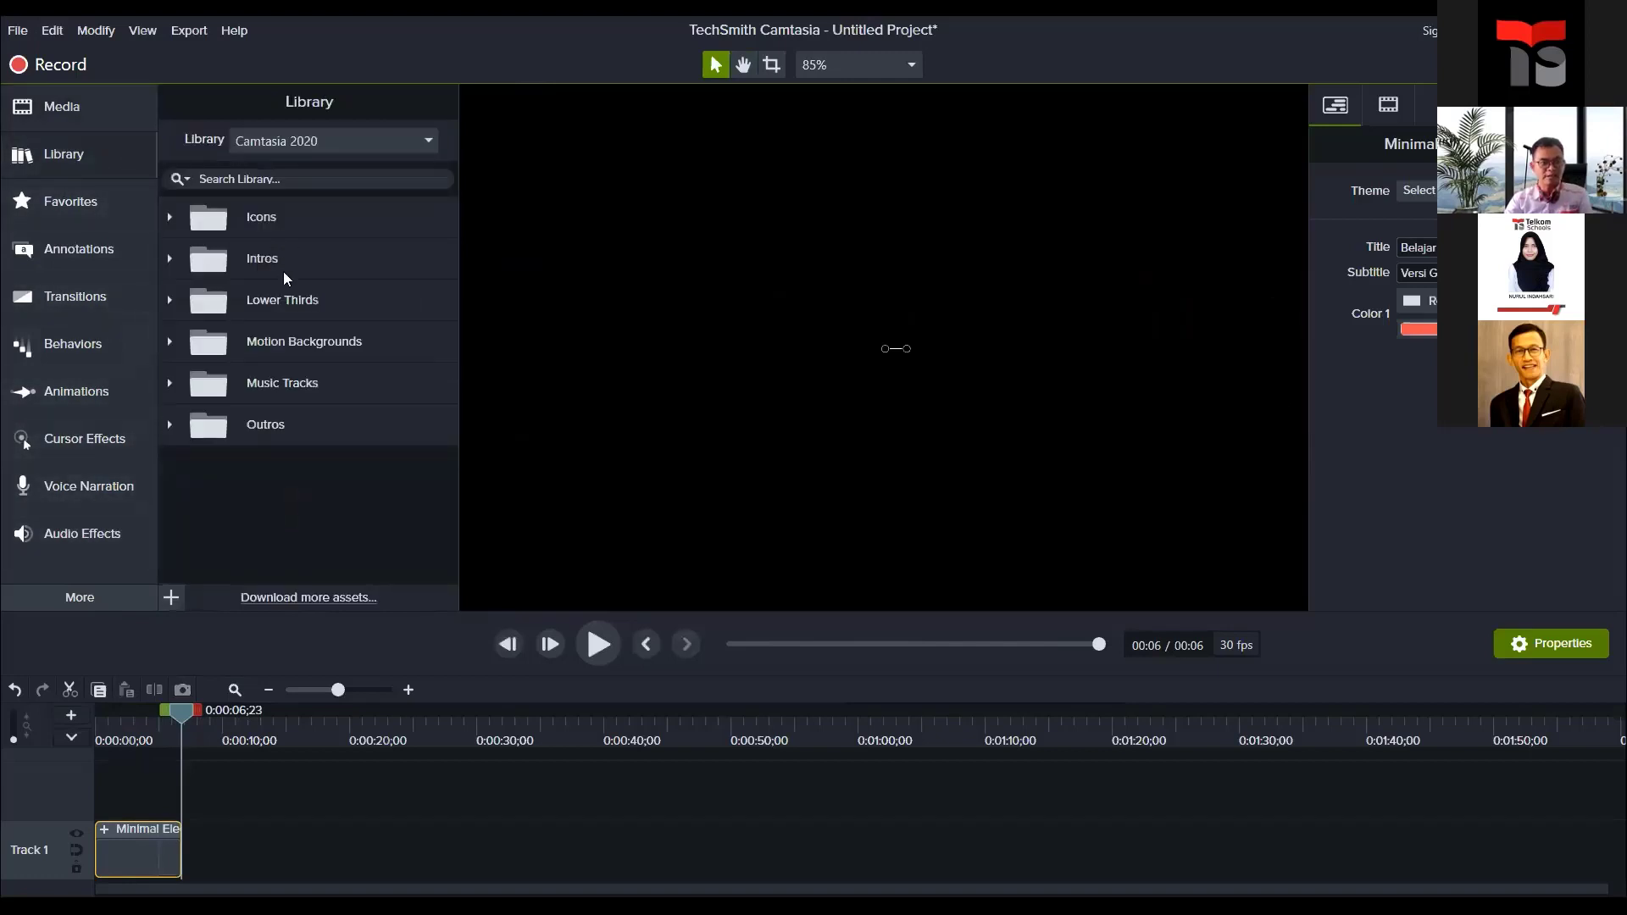
{"action": "left_click", "coordinate": [171, 384]}
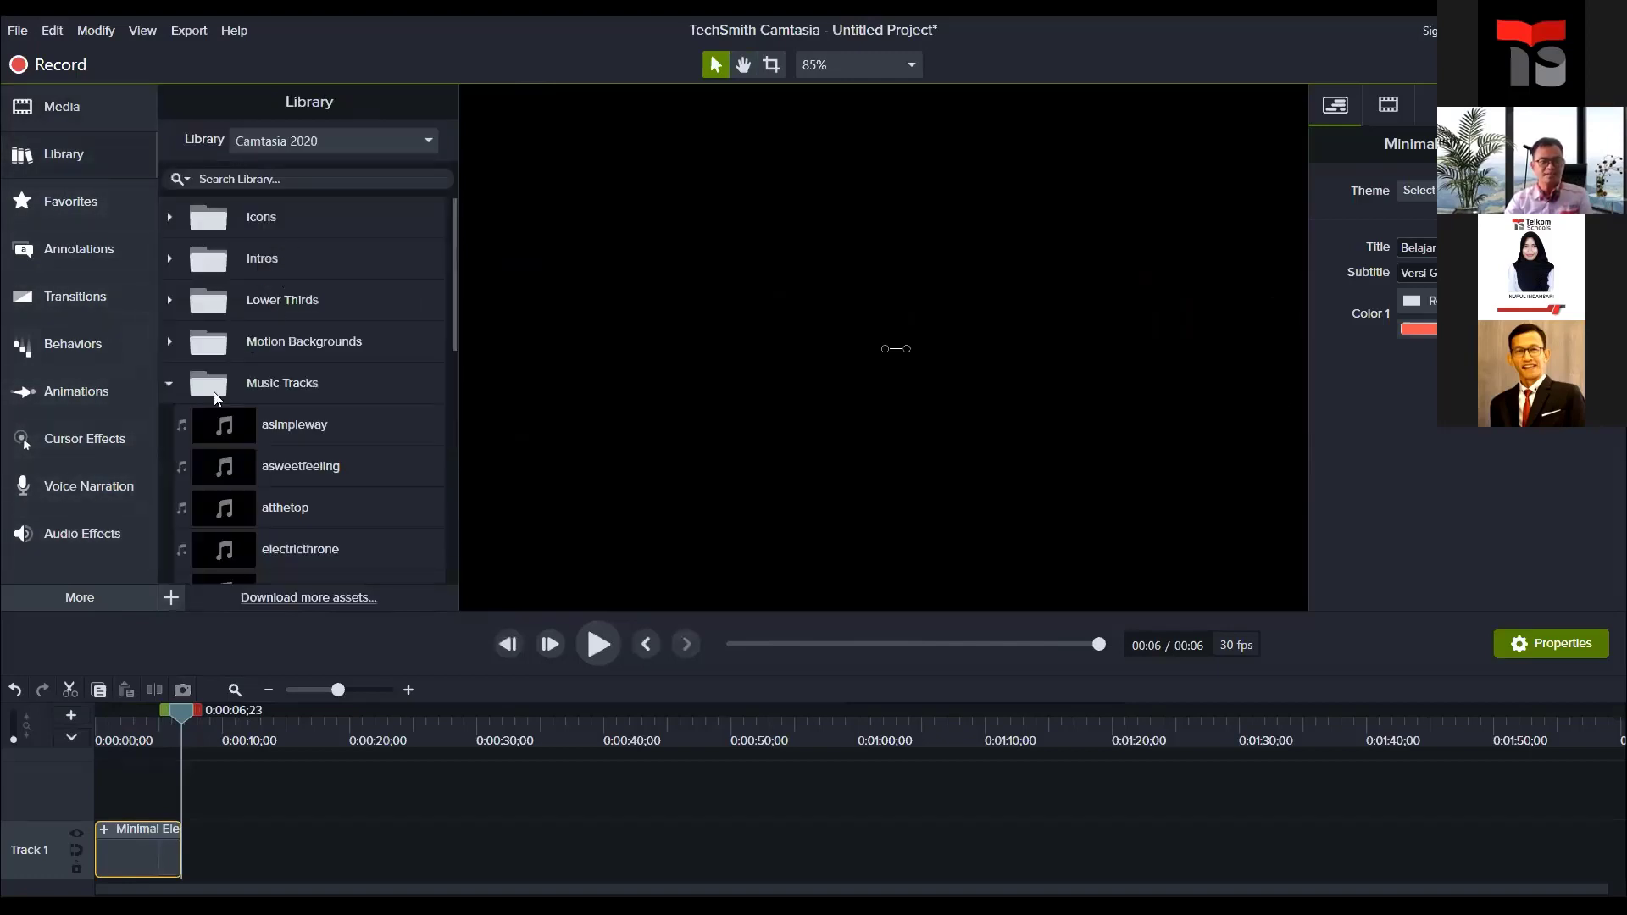
{"action": "double_click", "coordinate": [303, 434]}
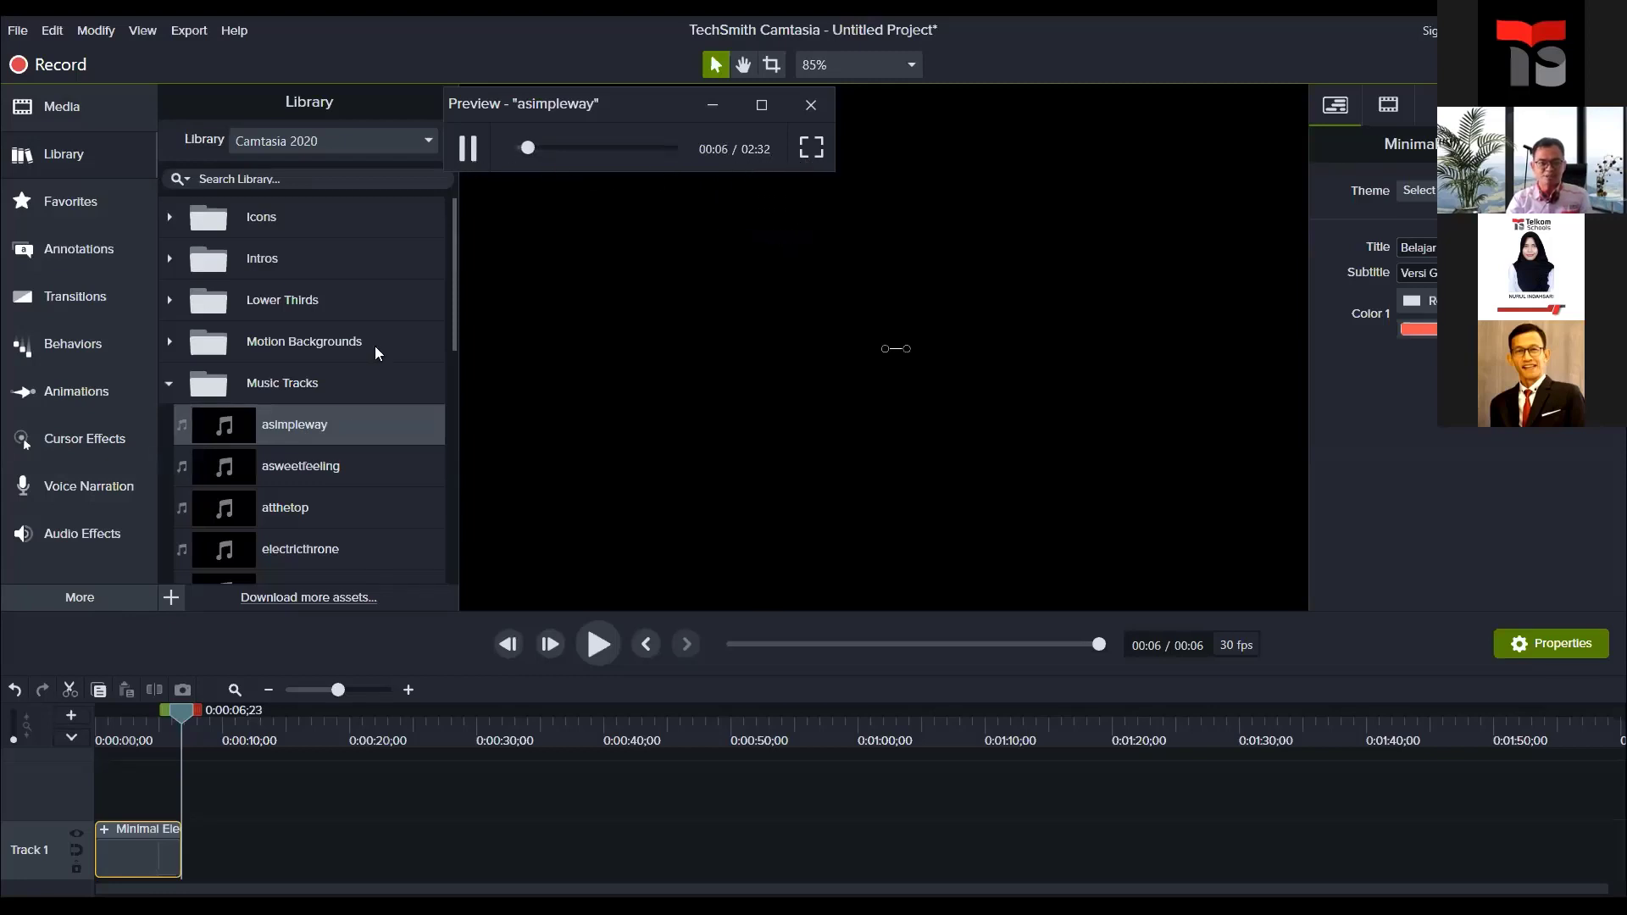
{"action": "left_click", "coordinate": [469, 150]}
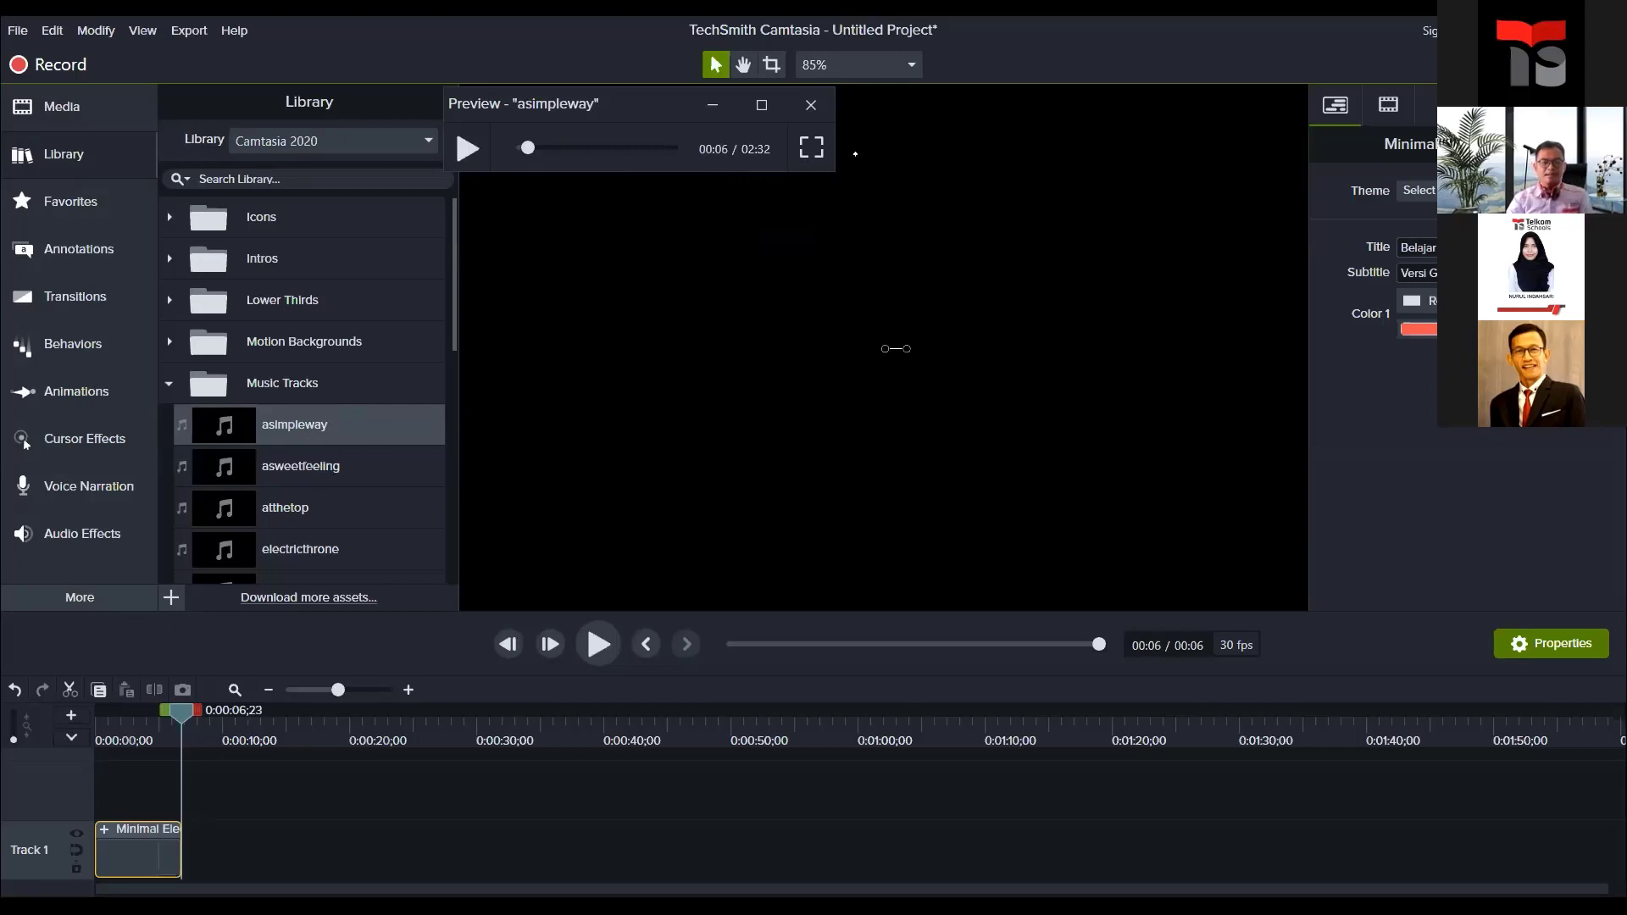
{"action": "left_click", "coordinate": [812, 105]}
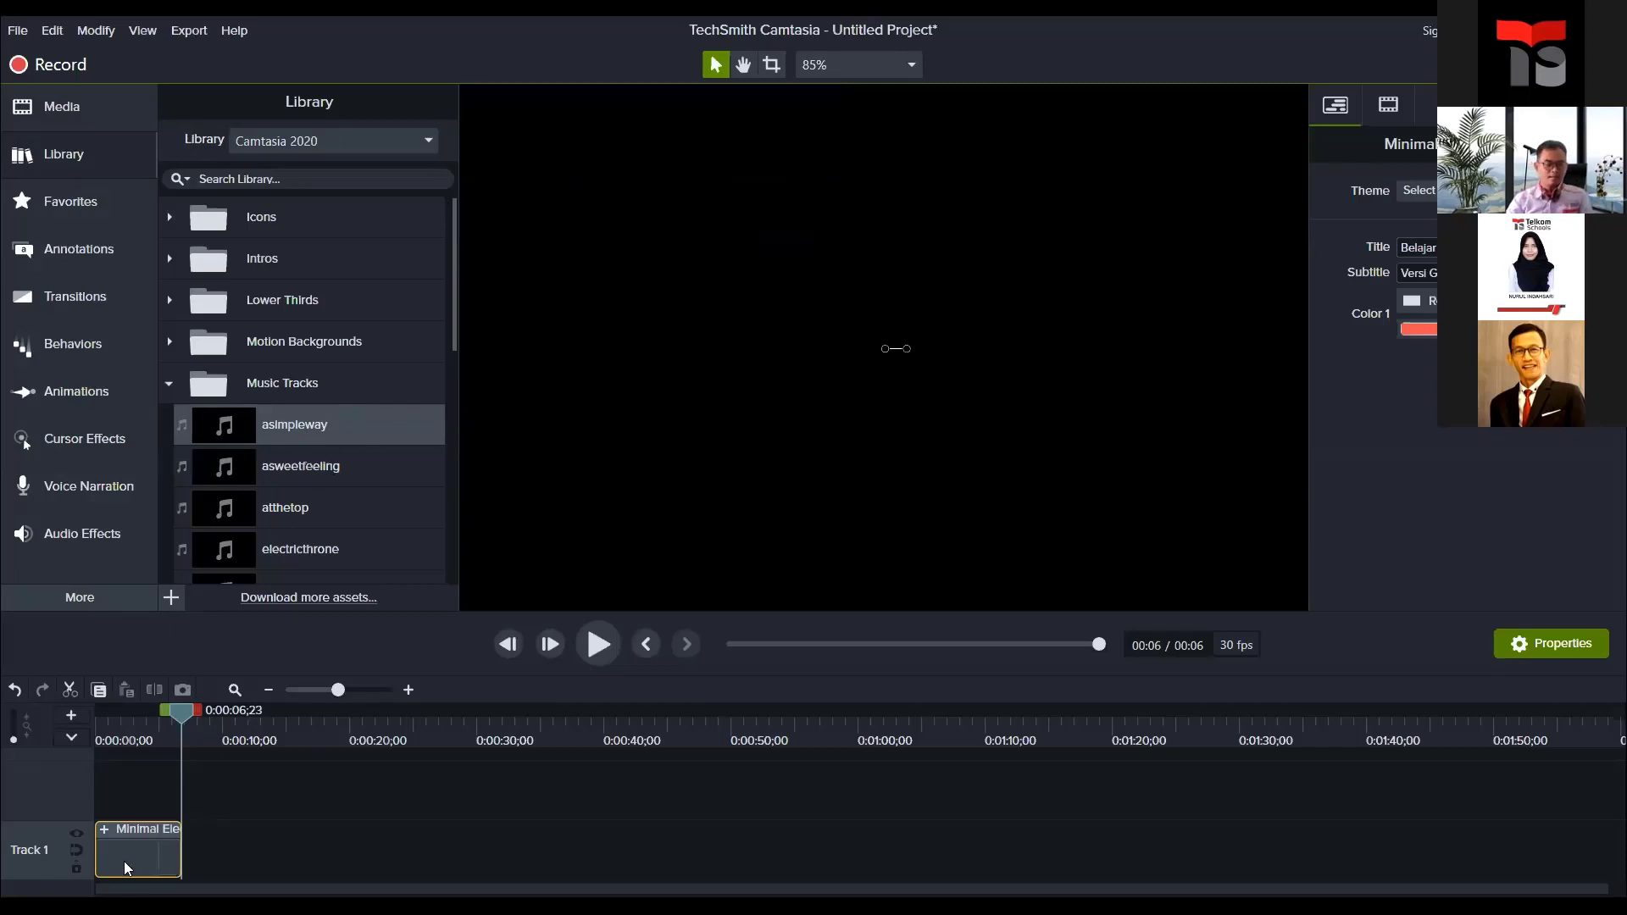
Step: Place the Listrik Dinamis Arus, Tegangan, Daya, Hambatan.mp4 video on Track 1 directly after the intro
{"action": "left_click", "coordinate": [124, 720]}
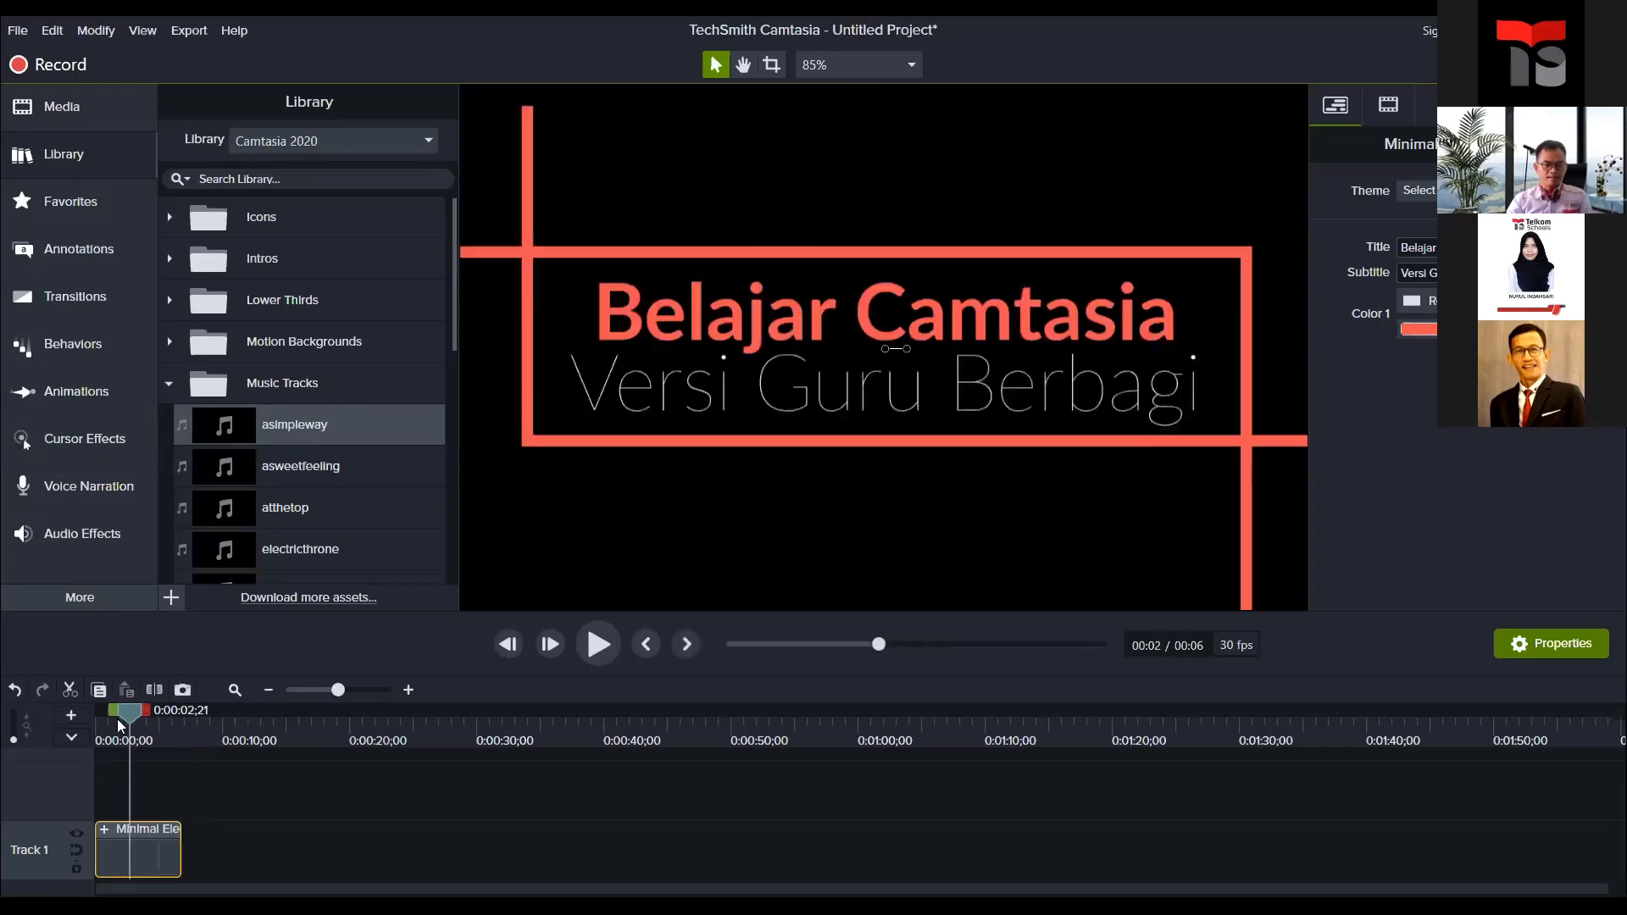
{"action": "left_click_drag", "start_coordinate": [124, 722], "coordinate": [126, 720]}
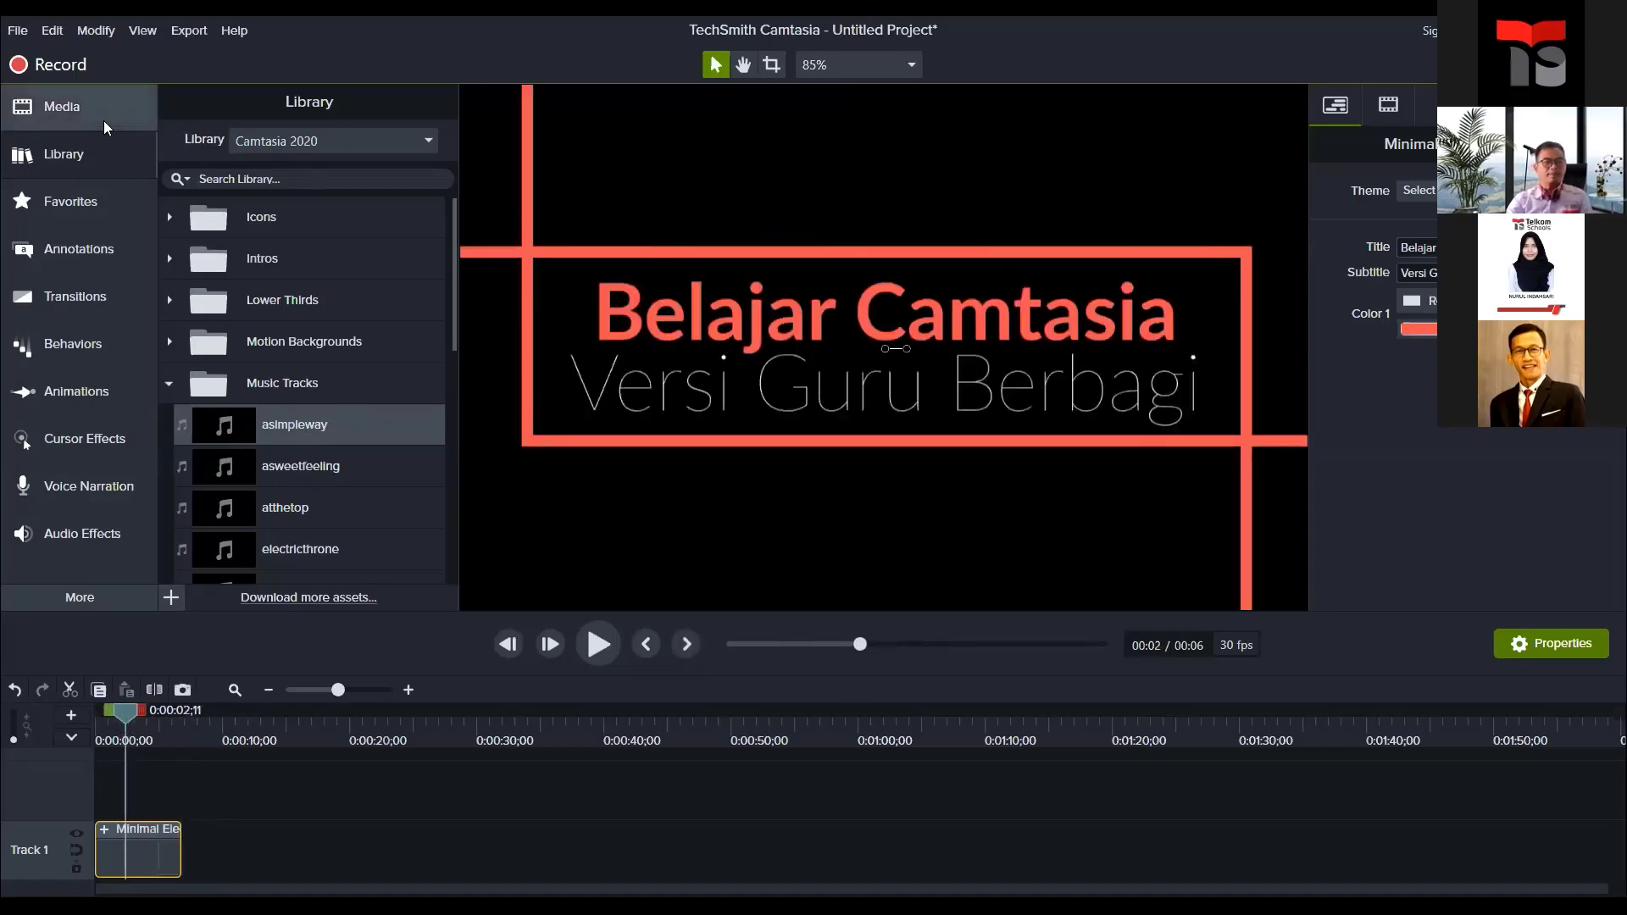
{"action": "left_click", "coordinate": [55, 107]}
{"action": "left_click", "coordinate": [272, 404]}
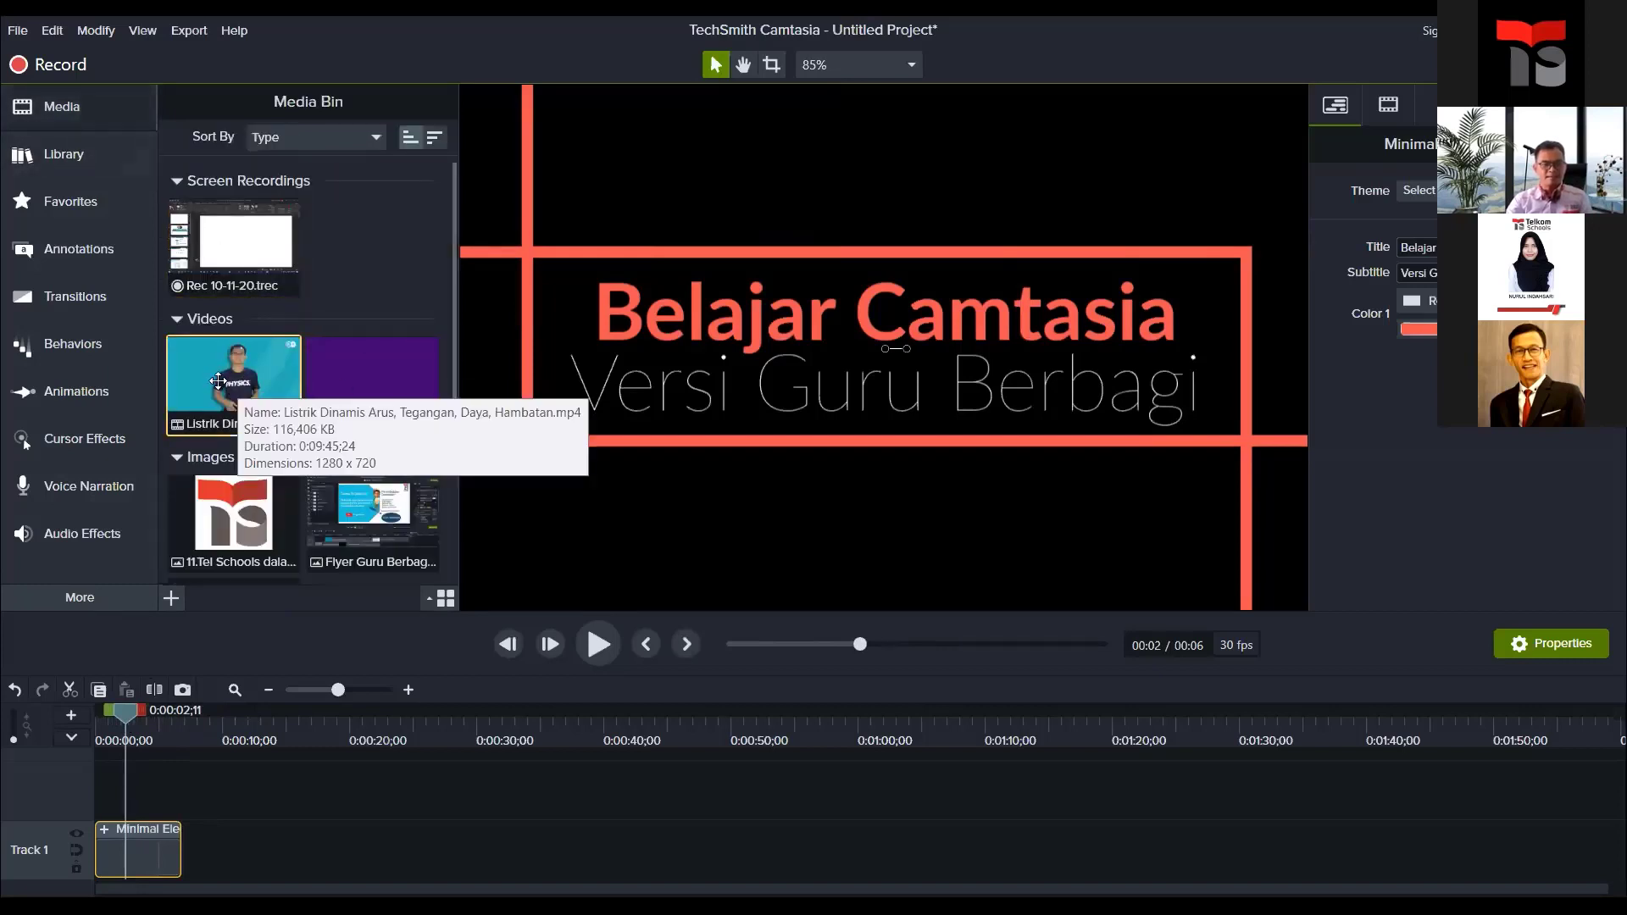
{"action": "left_click_drag", "start_coordinate": [207, 381], "coordinate": [186, 848]}
Step: Play the Listrik Dinamis clip from about 0:00:09 and pause it at 0:00:11;20
{"action": "left_click_drag", "start_coordinate": [139, 717], "coordinate": [215, 717]}
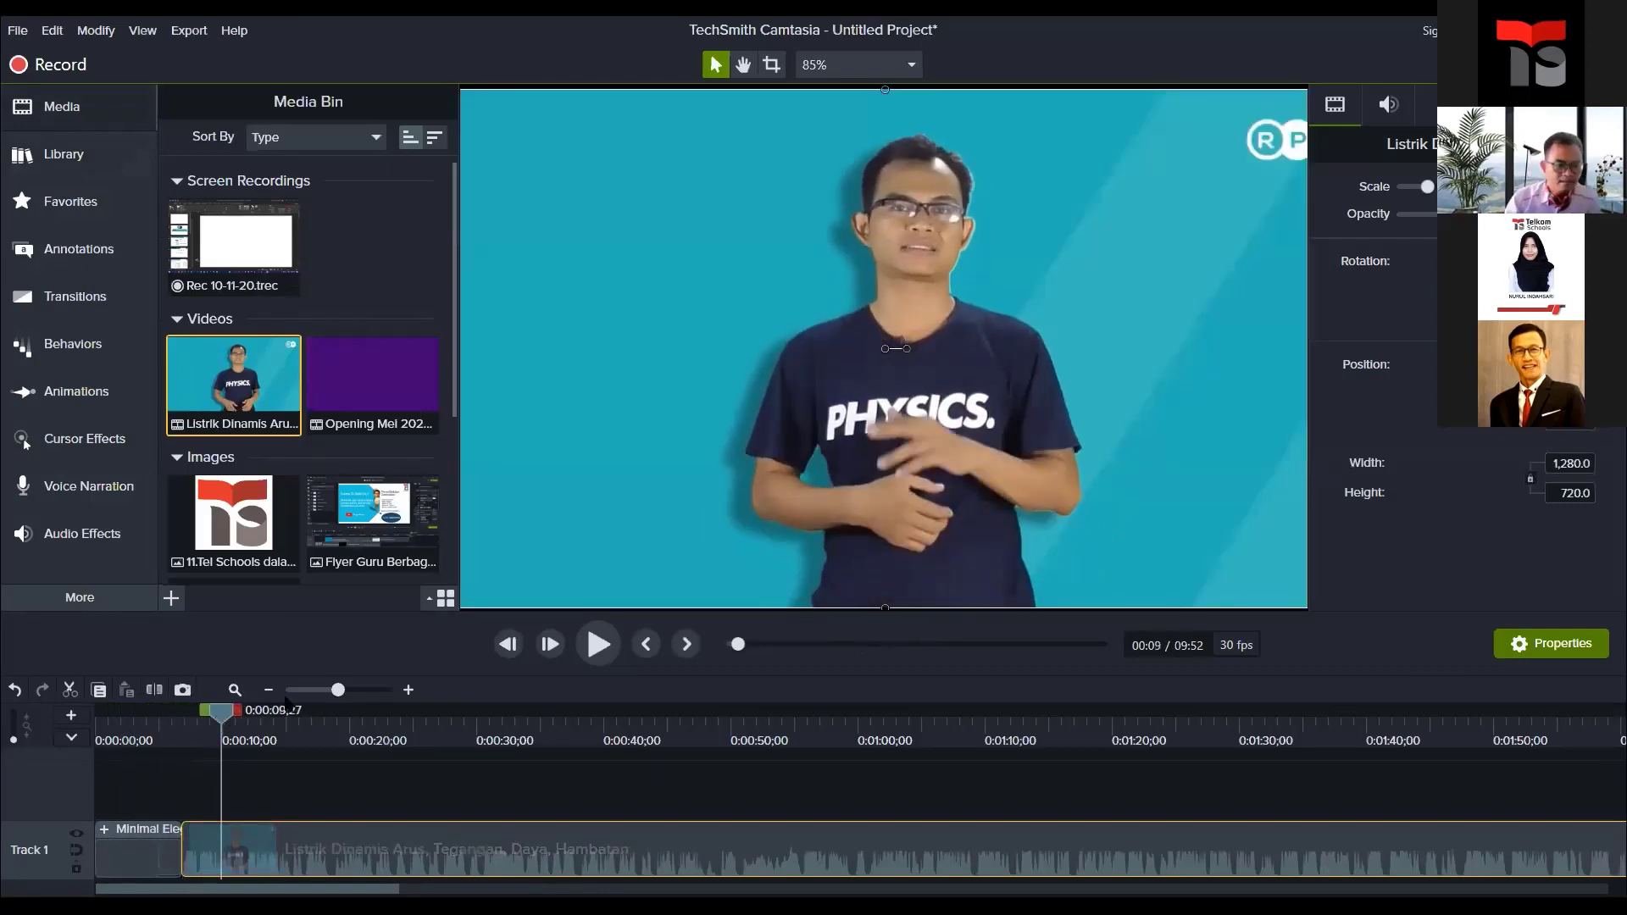
{"action": "left_click", "coordinate": [597, 646]}
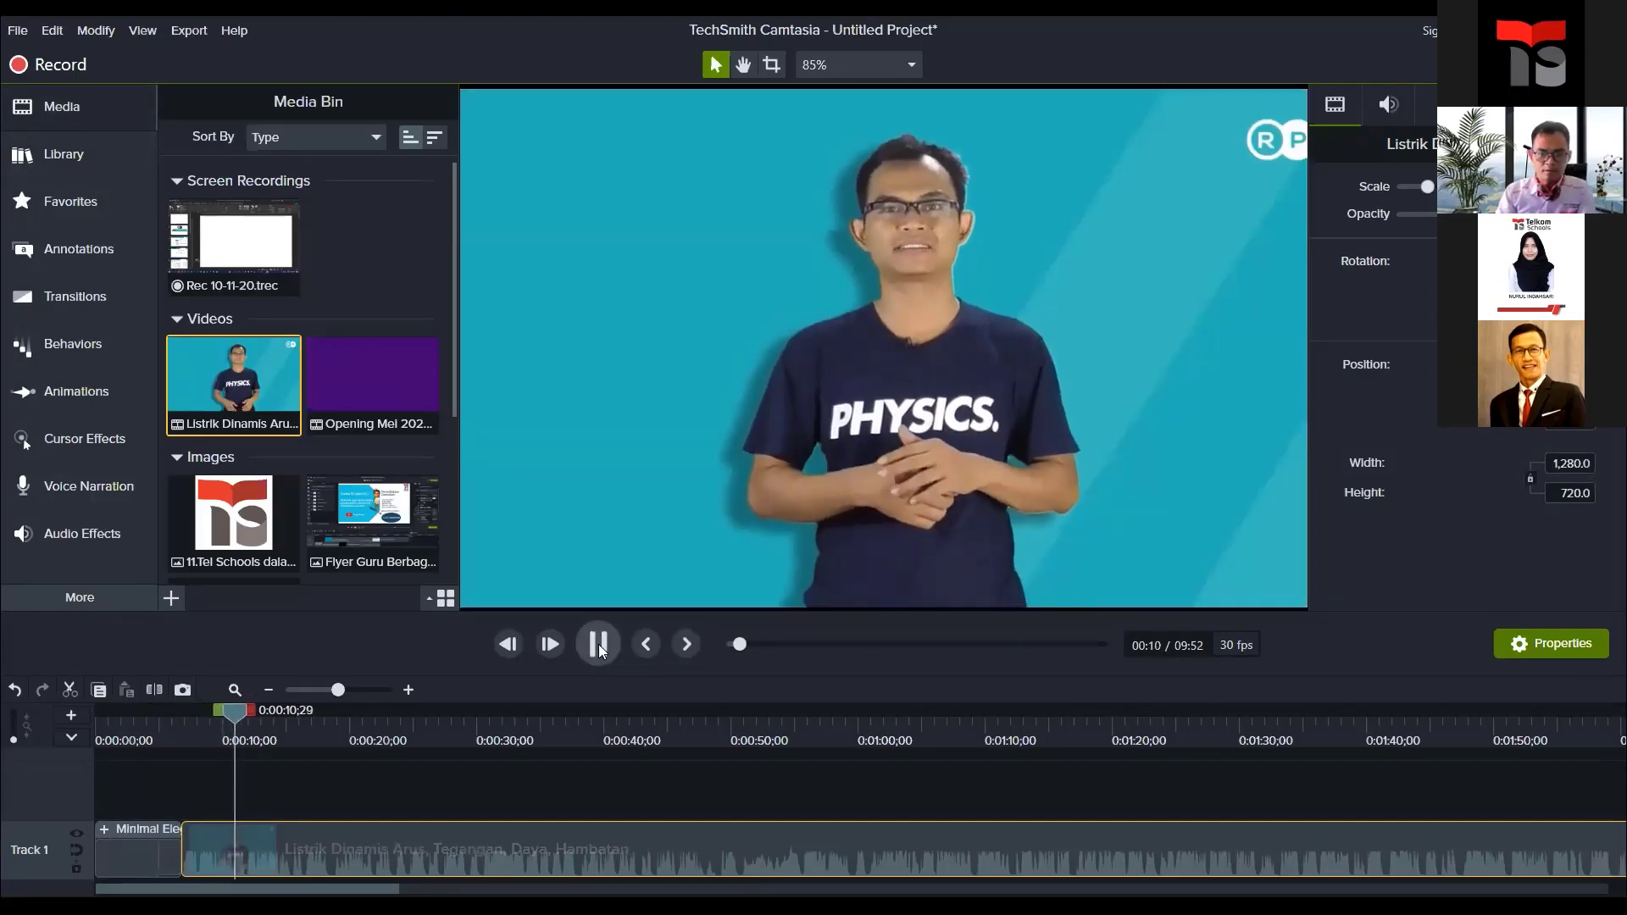
{"action": "left_click", "coordinate": [598, 646]}
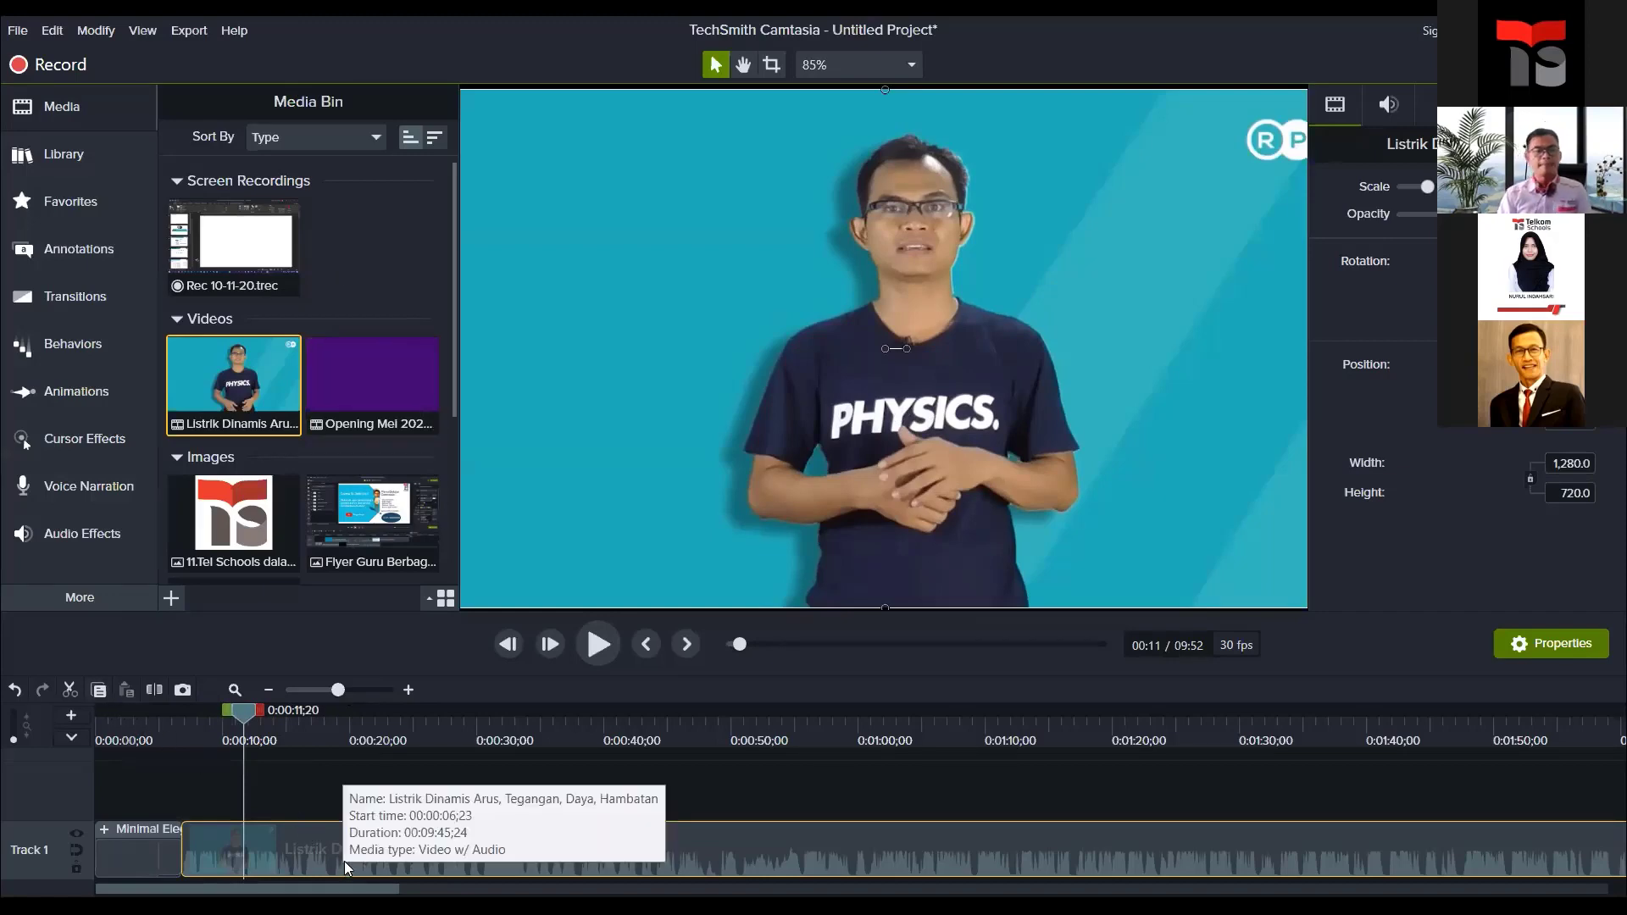
Step: Try splitting the Listrik Dinamis clip at 0:00:11;20 and undo the split
{"action": "left_click", "coordinate": [571, 778]}
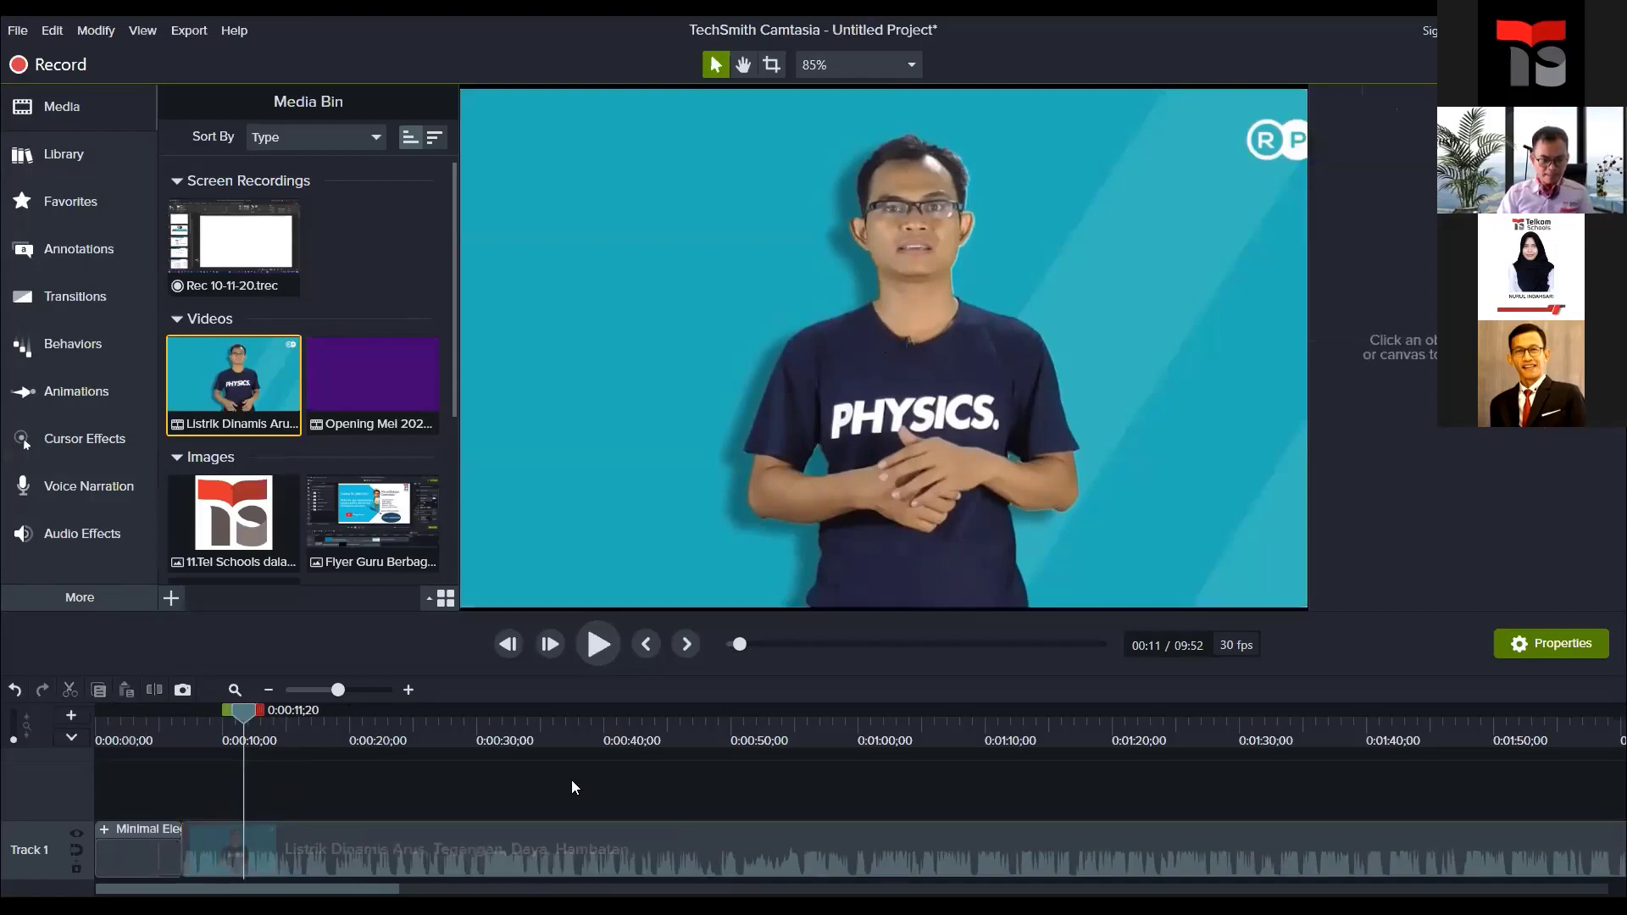
{"action": "left_click", "coordinate": [324, 849]}
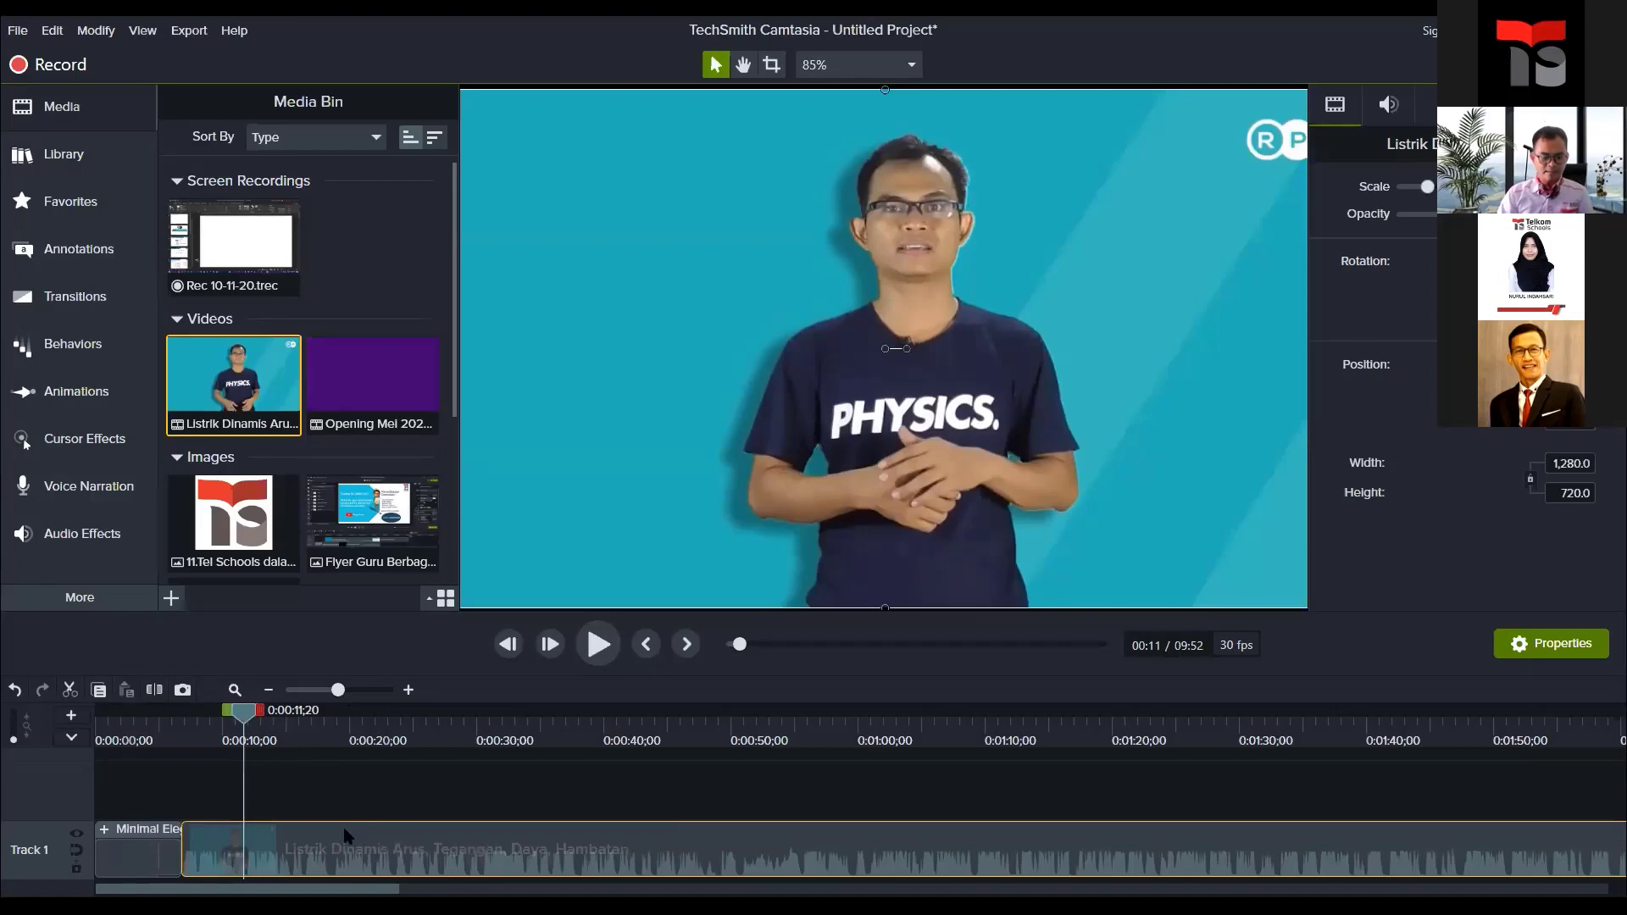
{"action": "left_click", "coordinate": [155, 691]}
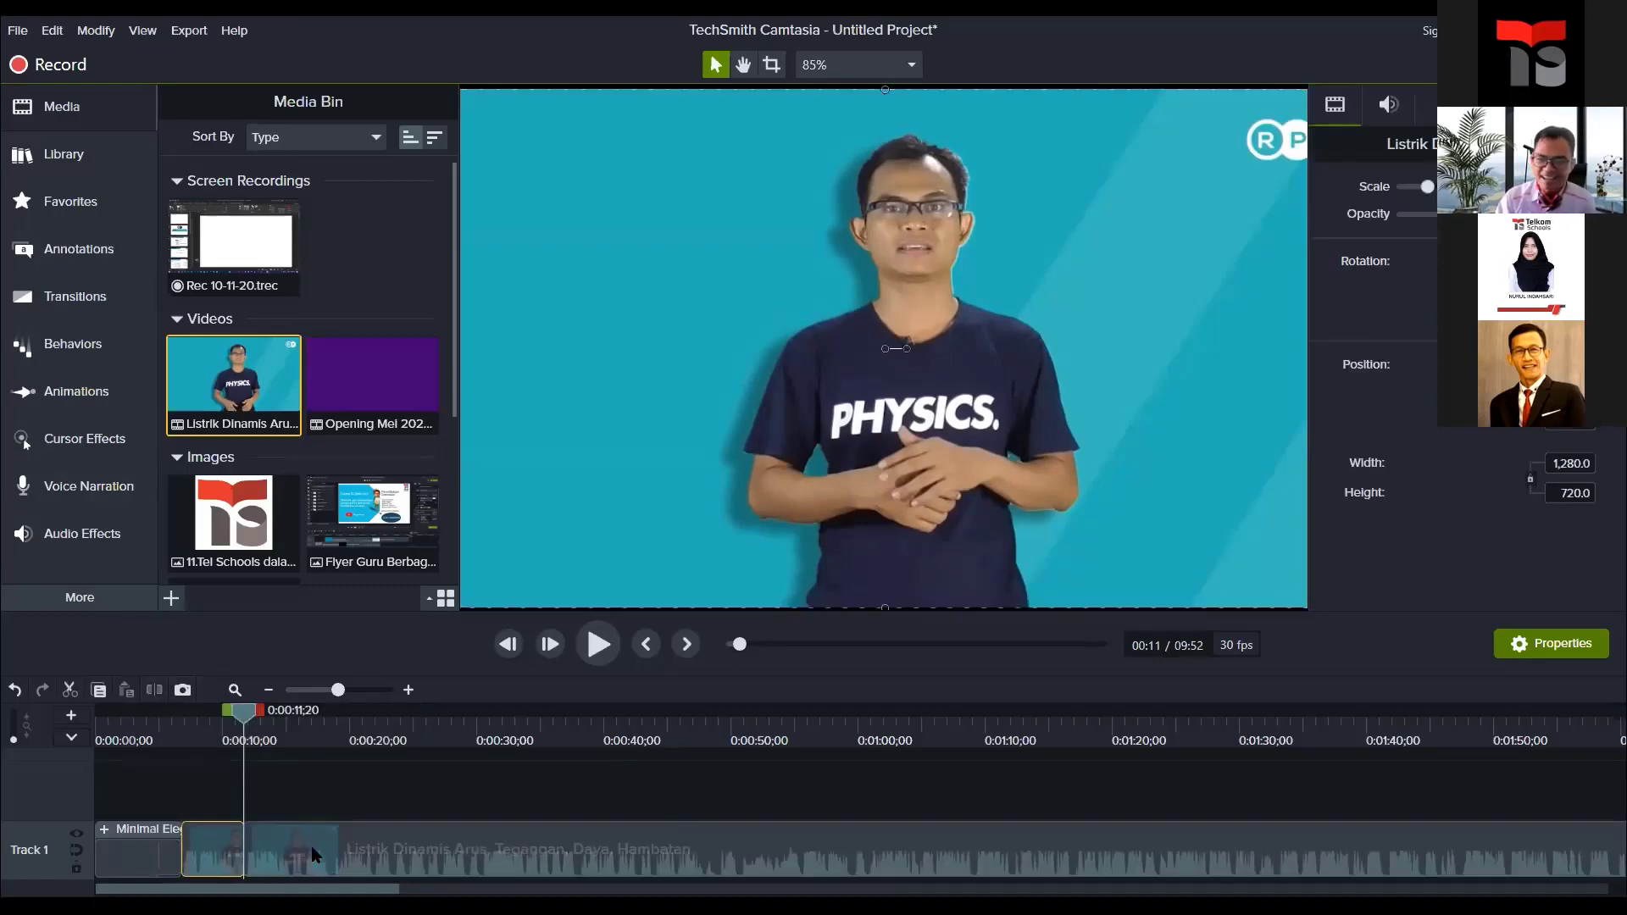
{"action": "left_click", "coordinate": [212, 845]}
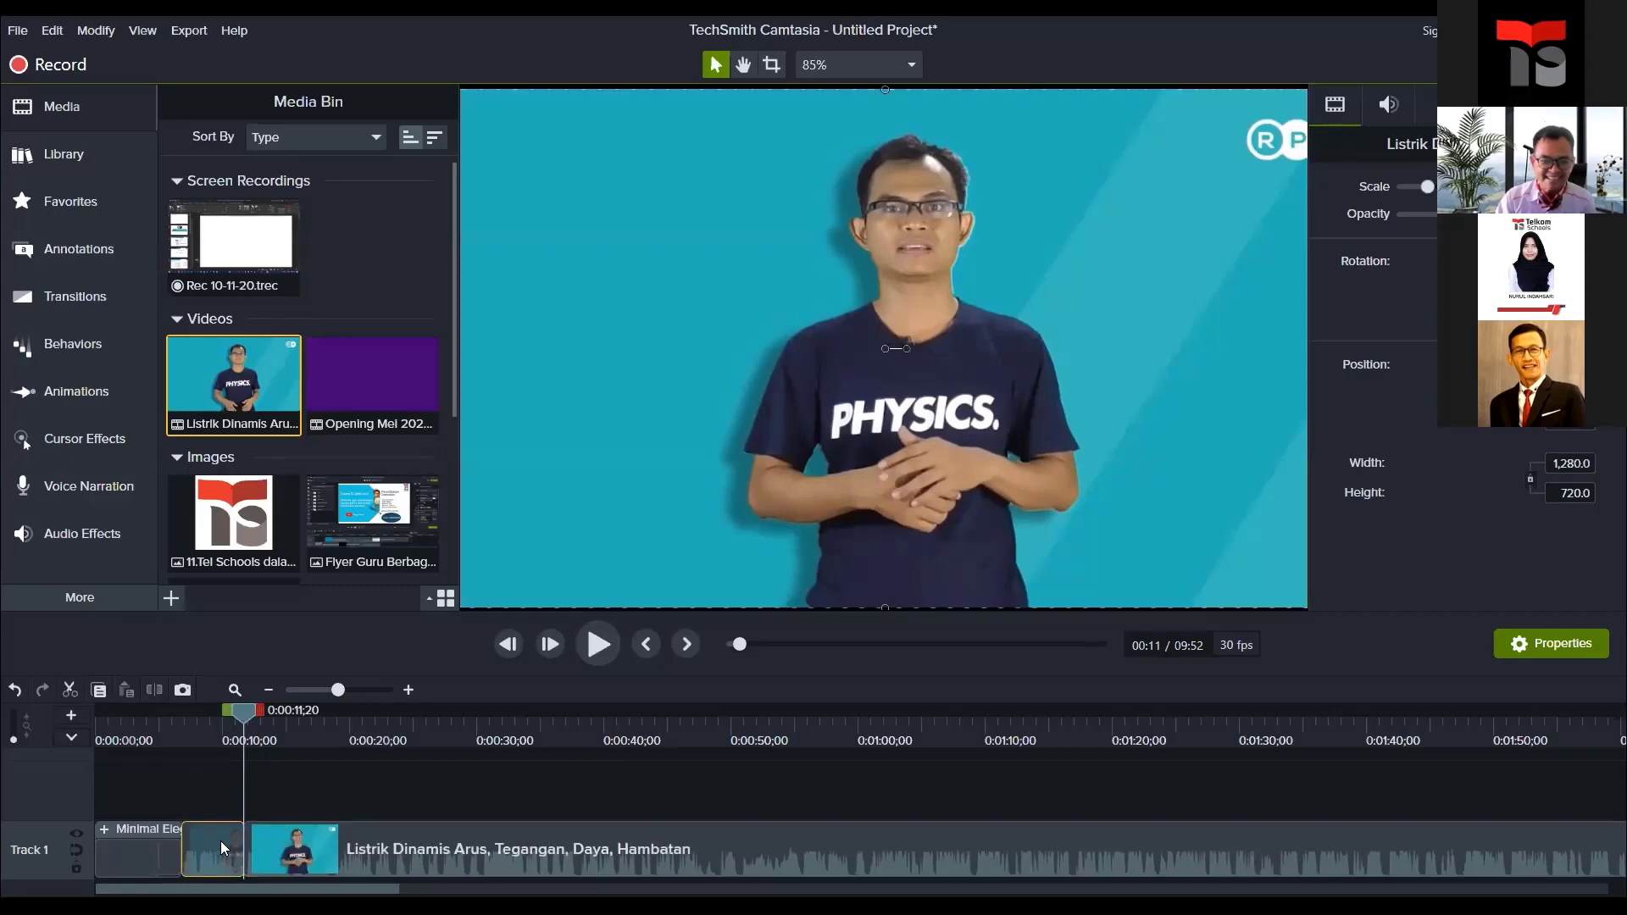
{"action": "key", "text": "ctrl+Delete"}
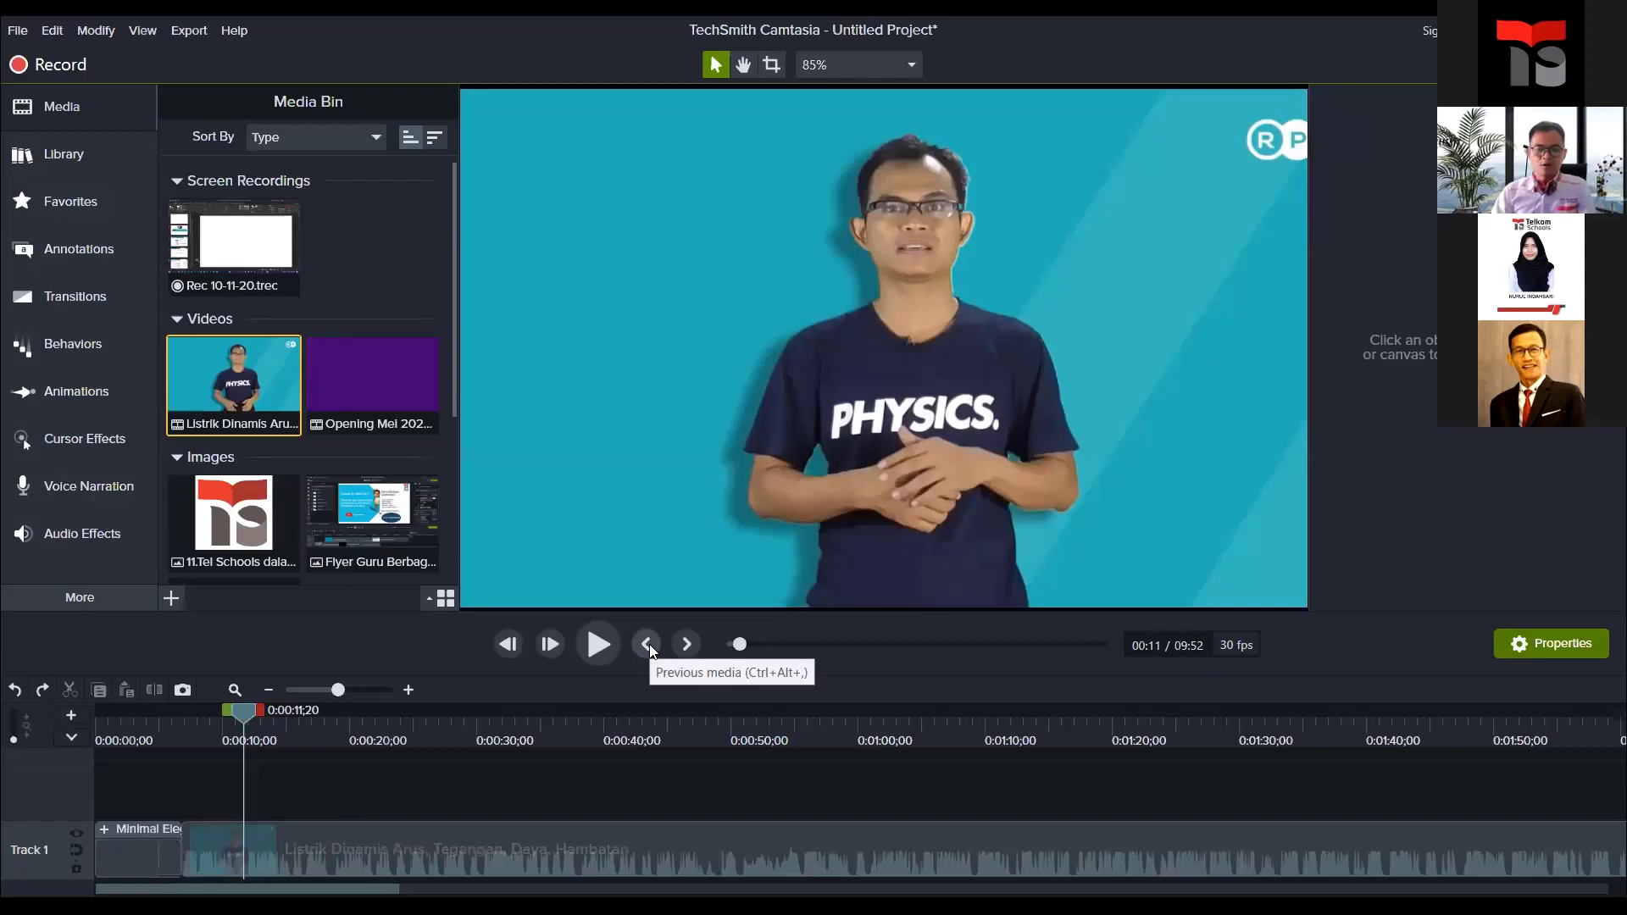
Step: Split the Listrik Dinamis clip on Track 1 at 0:00:18;18
{"action": "left_click_drag", "start_coordinate": [246, 710], "coordinate": [336, 719]}
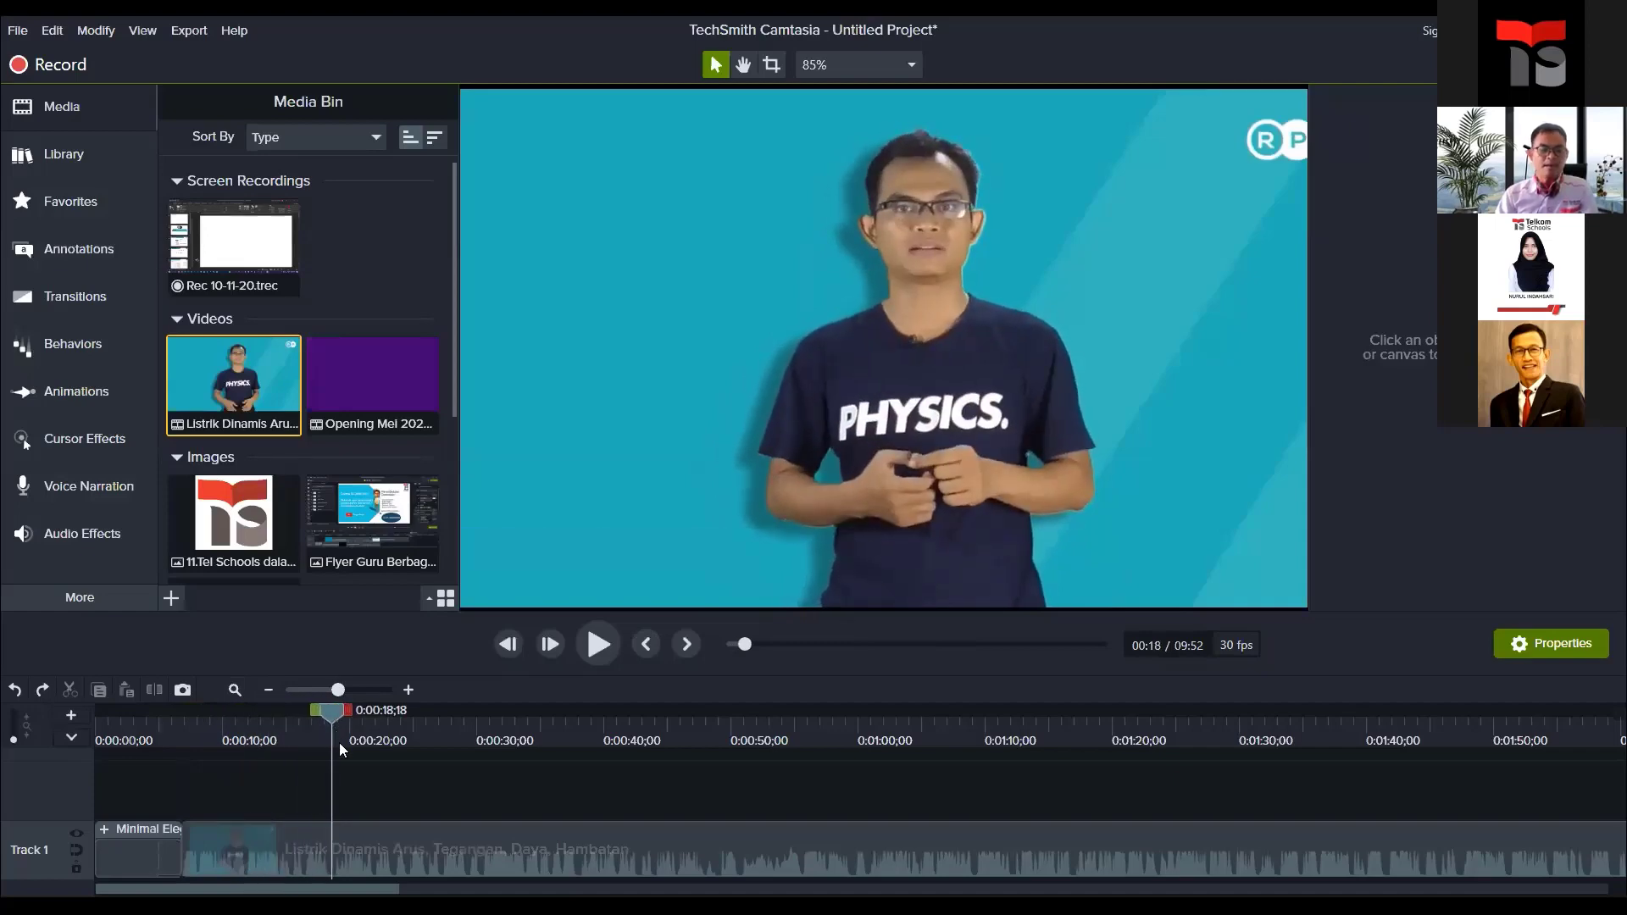
{"action": "left_click", "coordinate": [441, 859]}
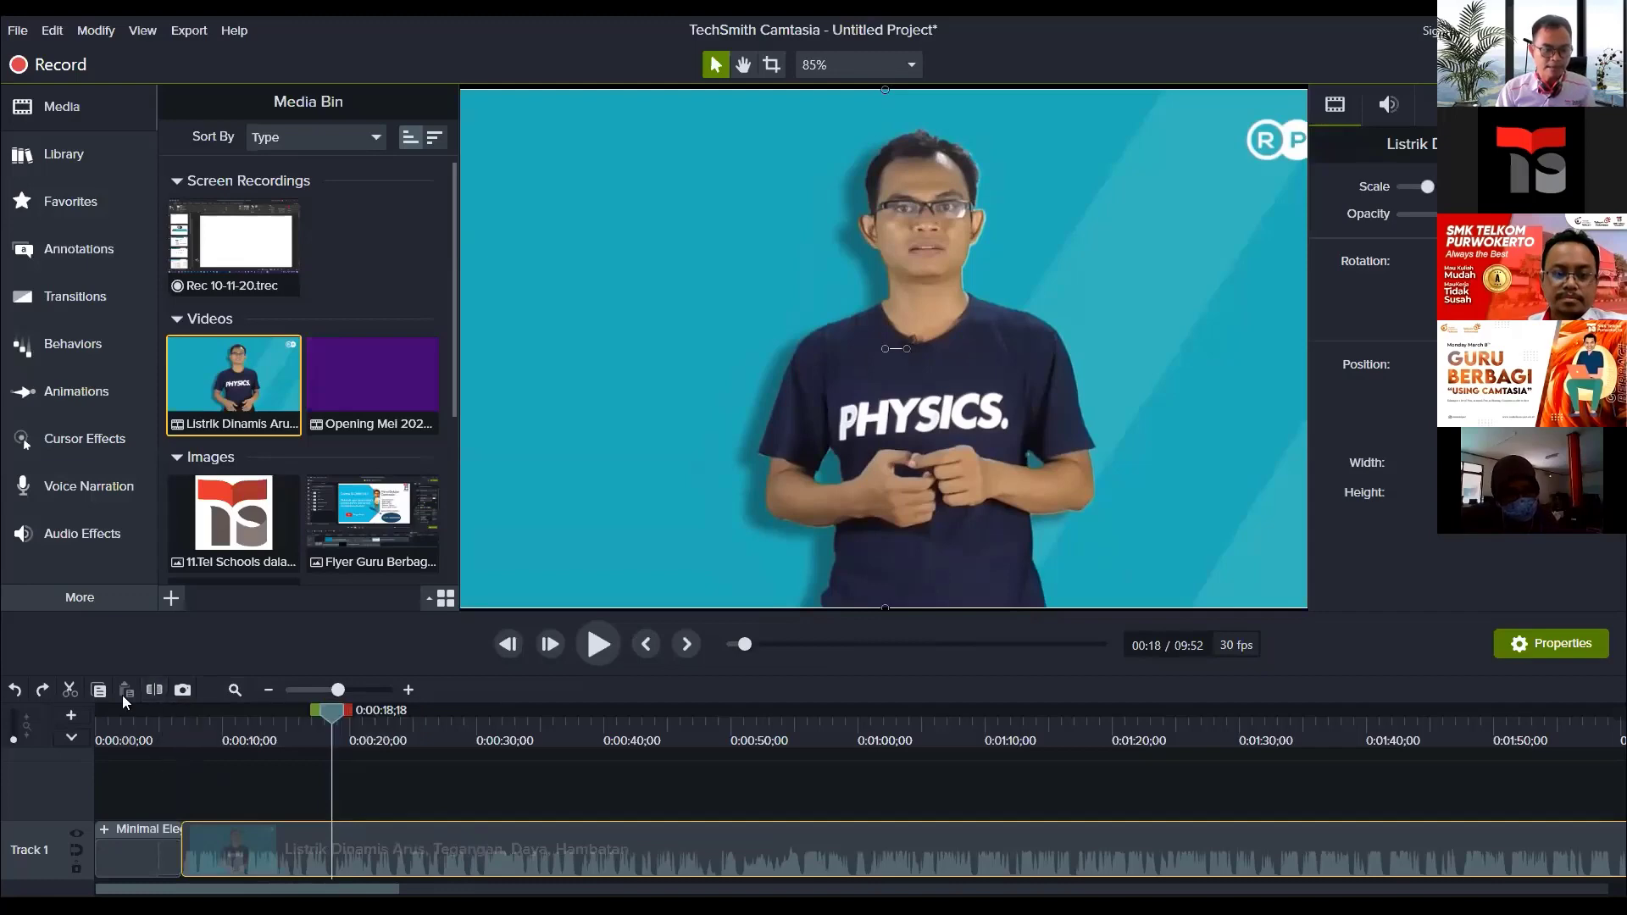
{"action": "left_click", "coordinate": [155, 689]}
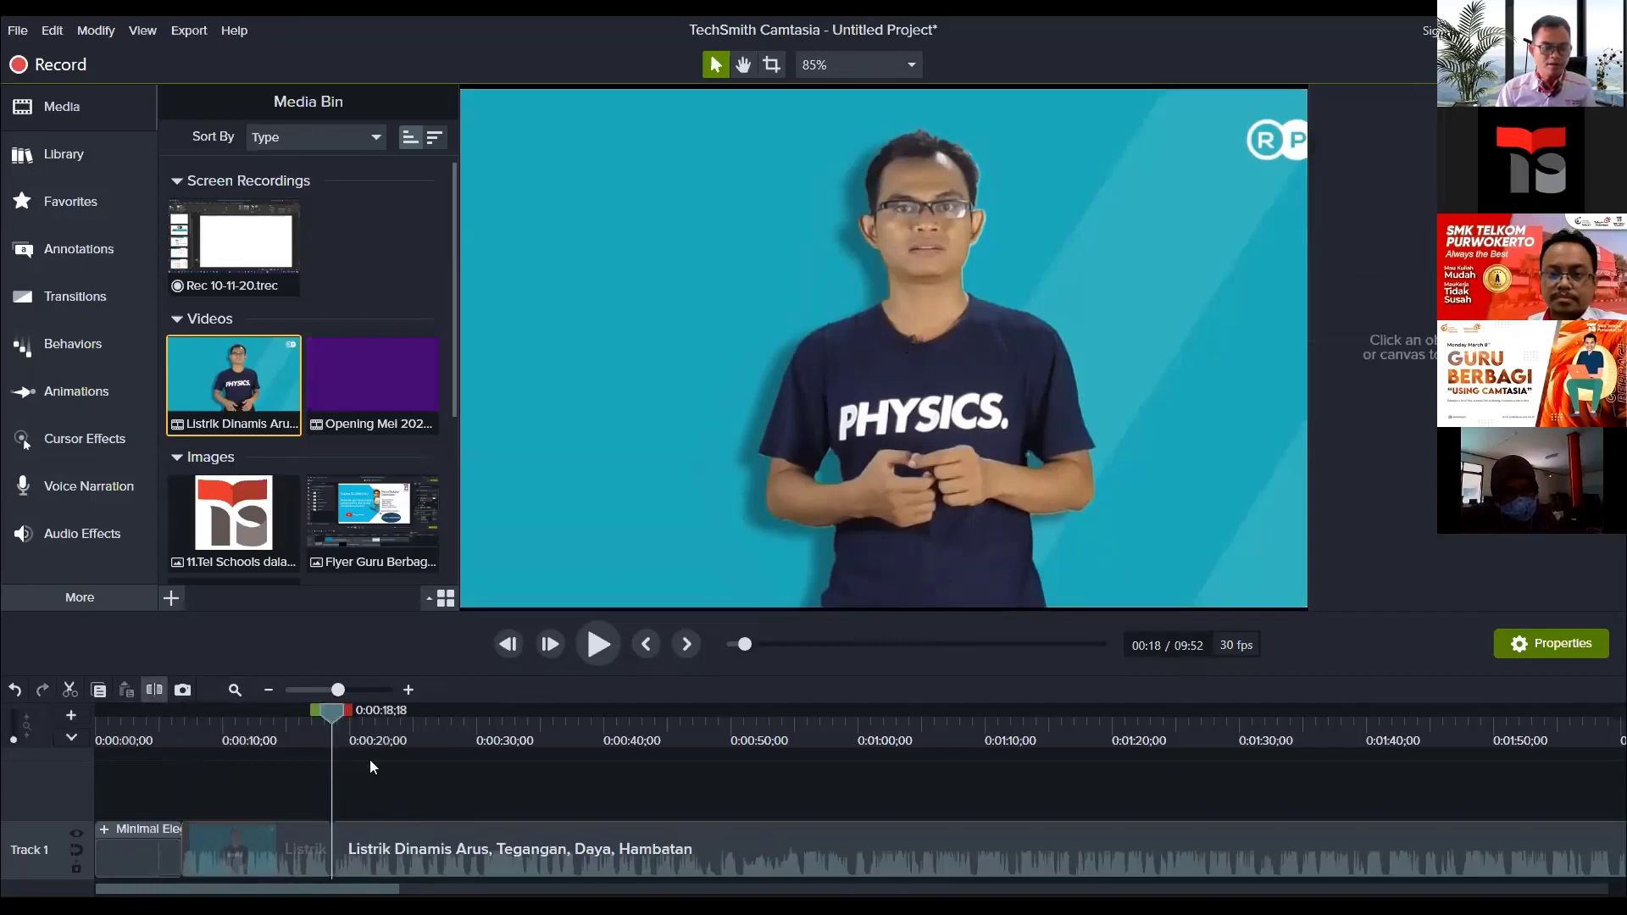
Step: Delete the Listrik Dinamis segment before the 0:00:18;18 split and undo the deletion
{"action": "left_click", "coordinate": [278, 842]}
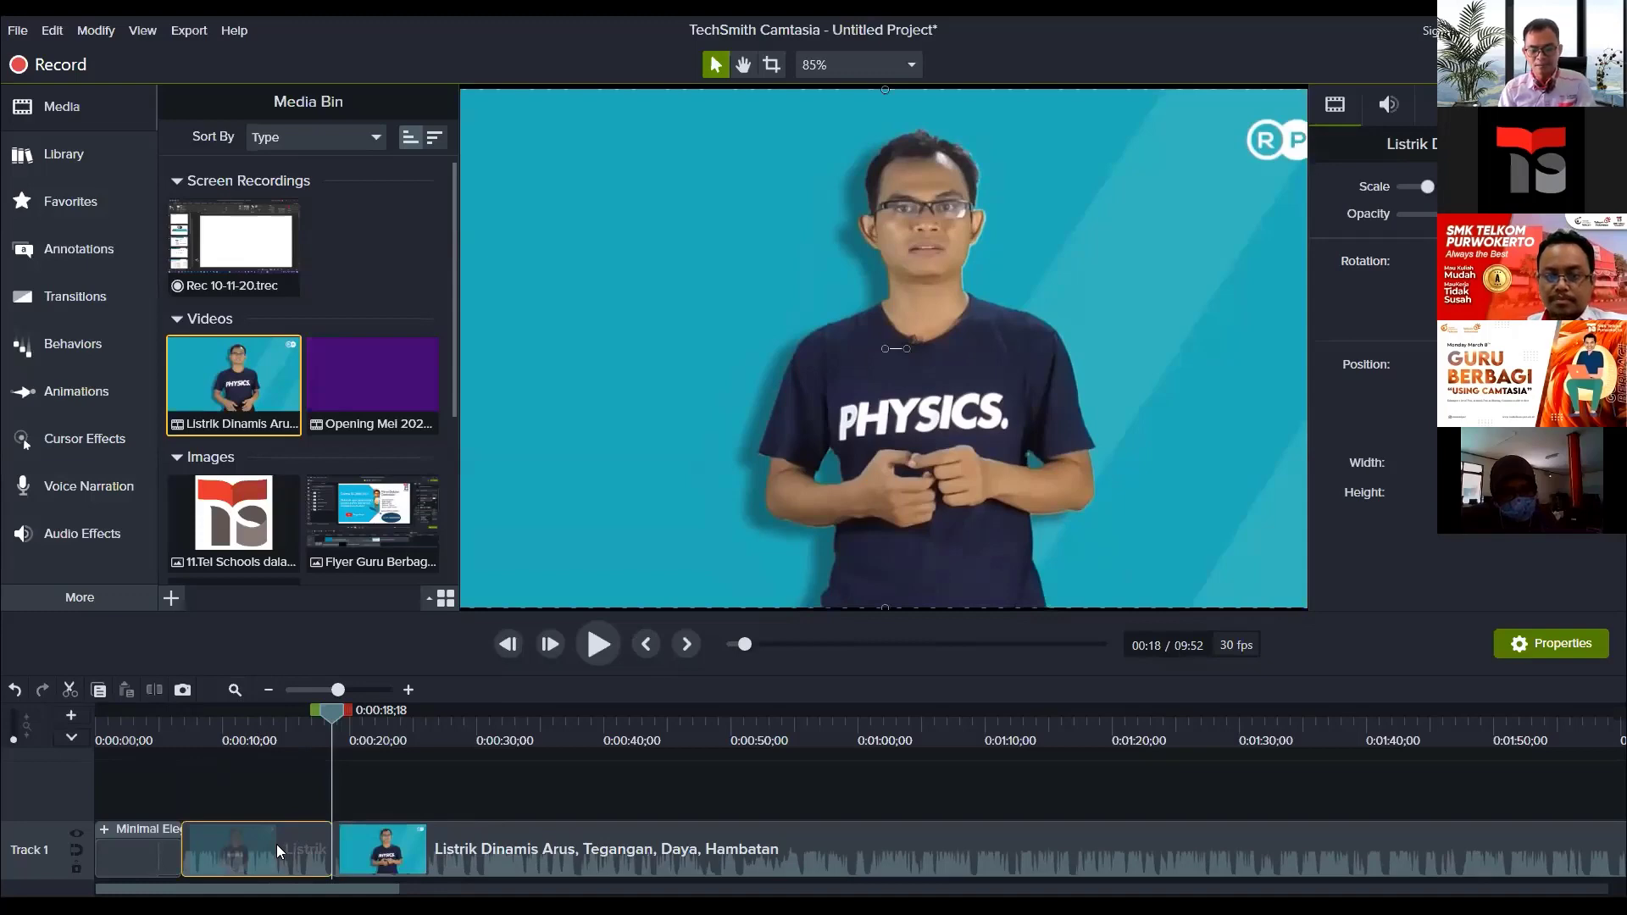
{"action": "key", "text": "Delete"}
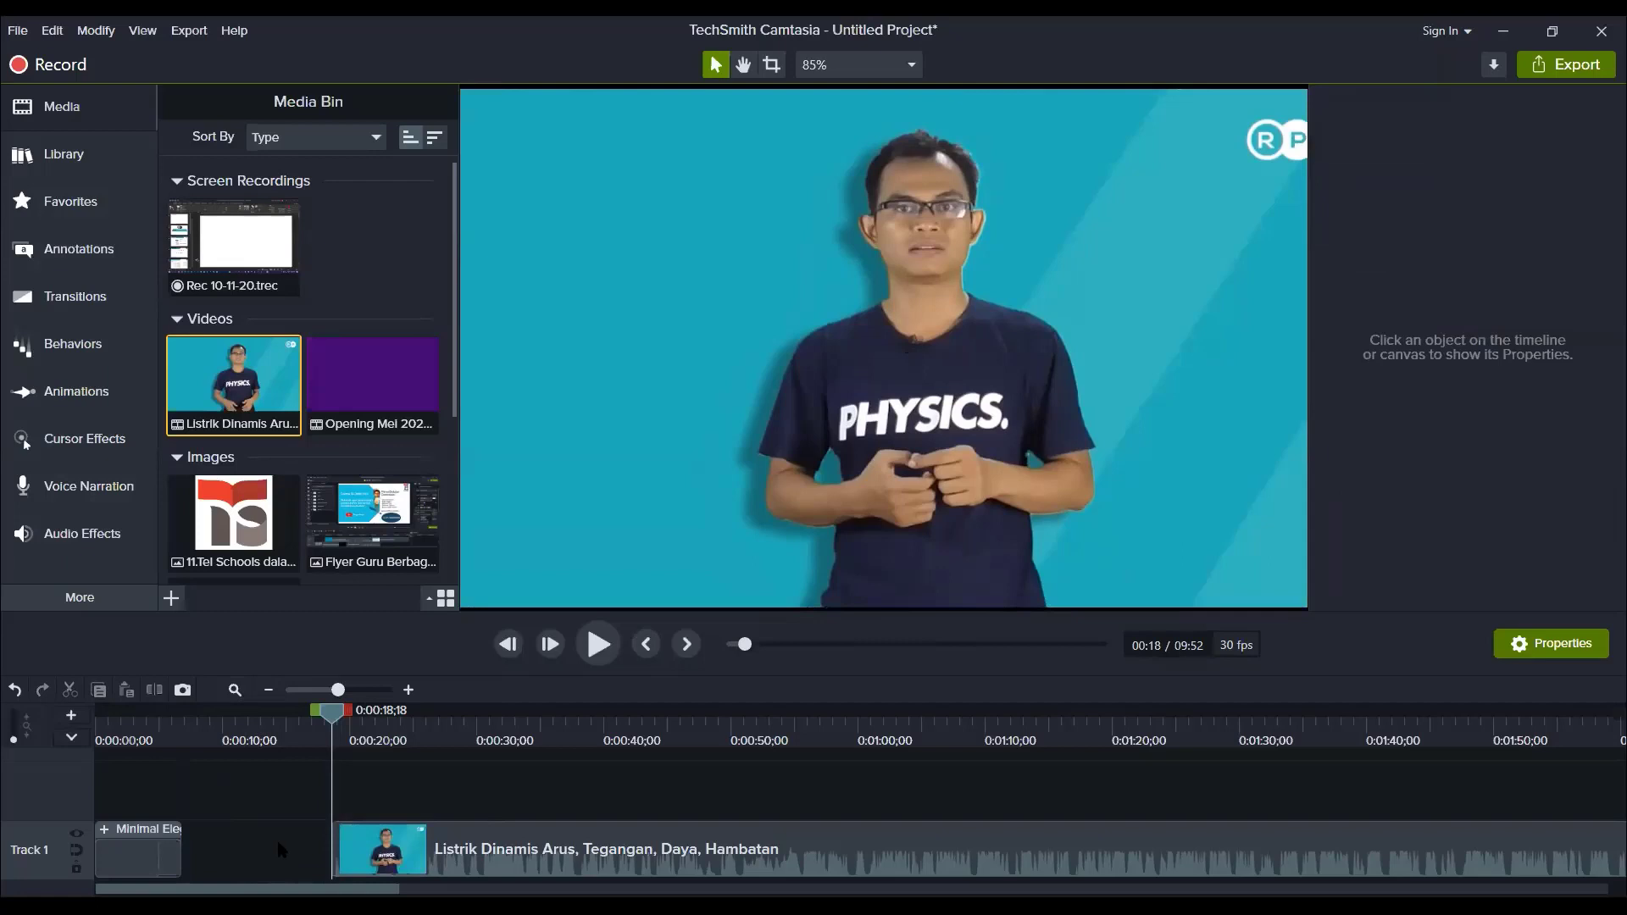
{"action": "key", "text": "ctrl+z"}
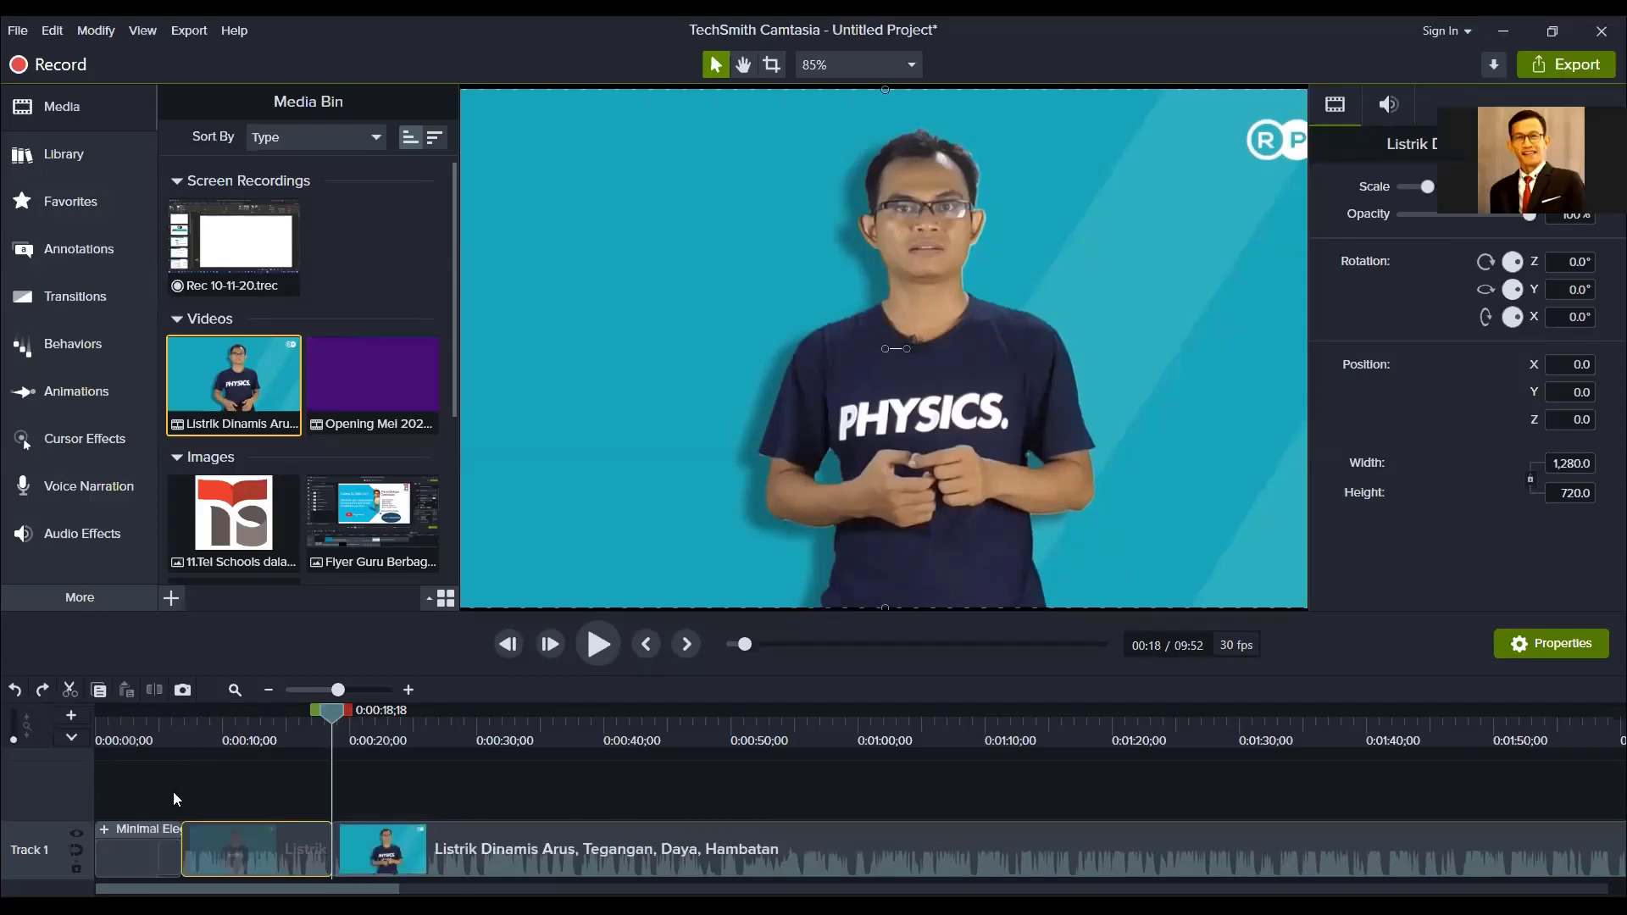
Step: Try a plain delete of the Listrik Dinamis segment before the split, check the preview at 0:00:16;28, and restore the segment
{"action": "key", "text": "Delete"}
{"action": "mouse_move", "coordinate": [332, 708]}
{"action": "left_mouse_down"}
{"action": "mouse_move", "coordinate": [171, 729]}
{"action": "mouse_move", "coordinate": [310, 726]}
{"action": "left_mouse_up"}
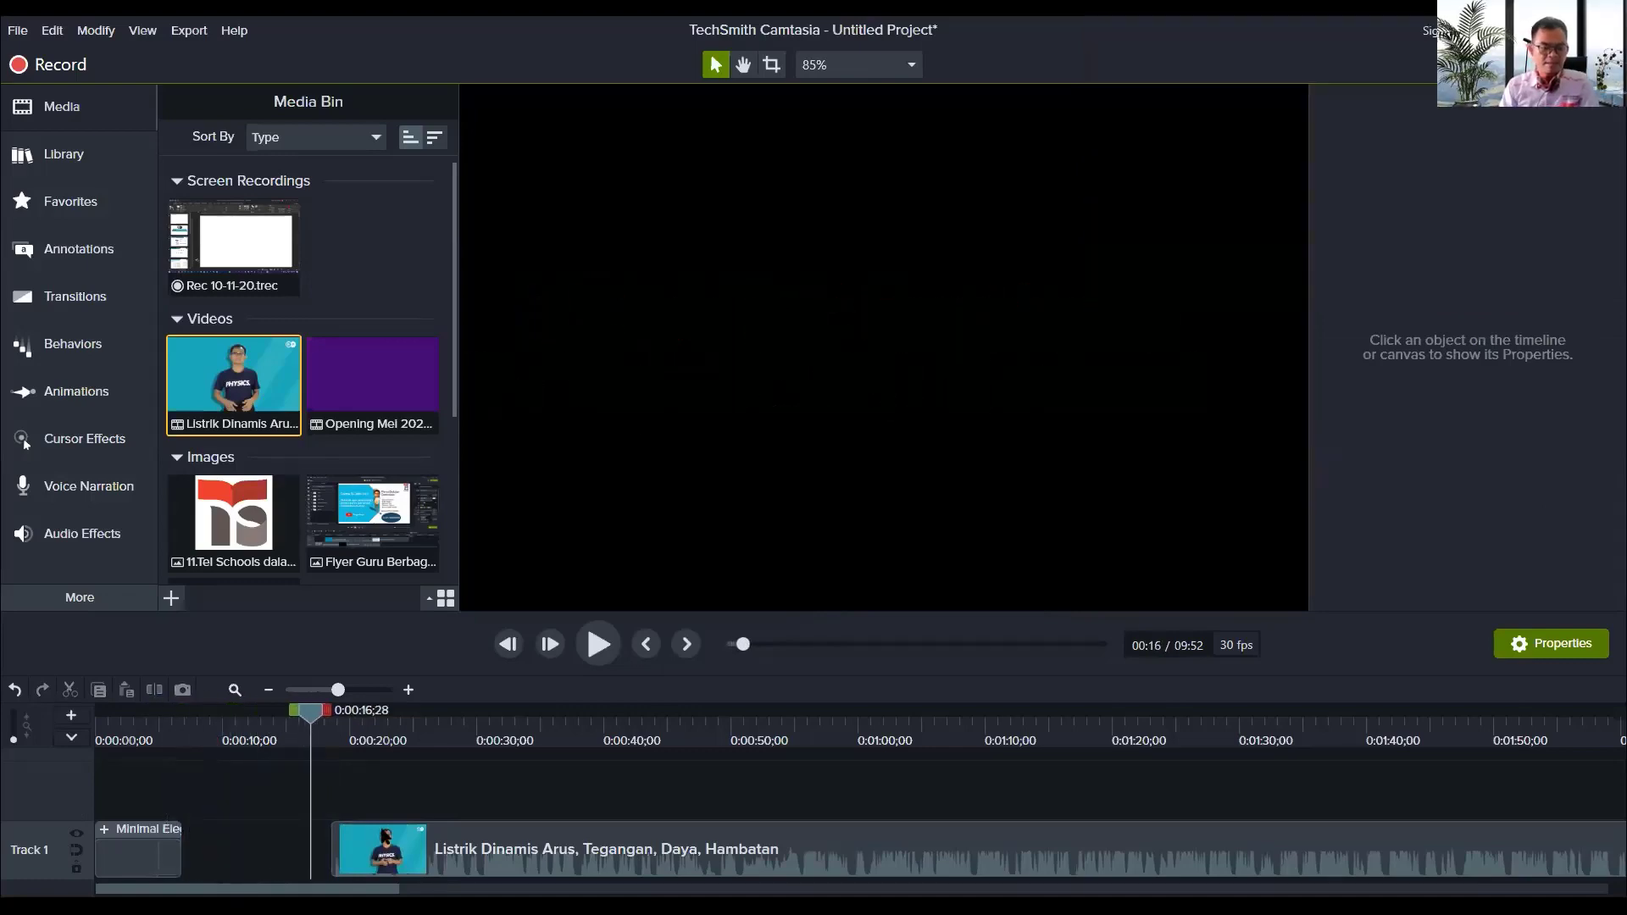
{"action": "key", "text": "ctrl+z"}
{"action": "left_click", "coordinate": [382, 796]}
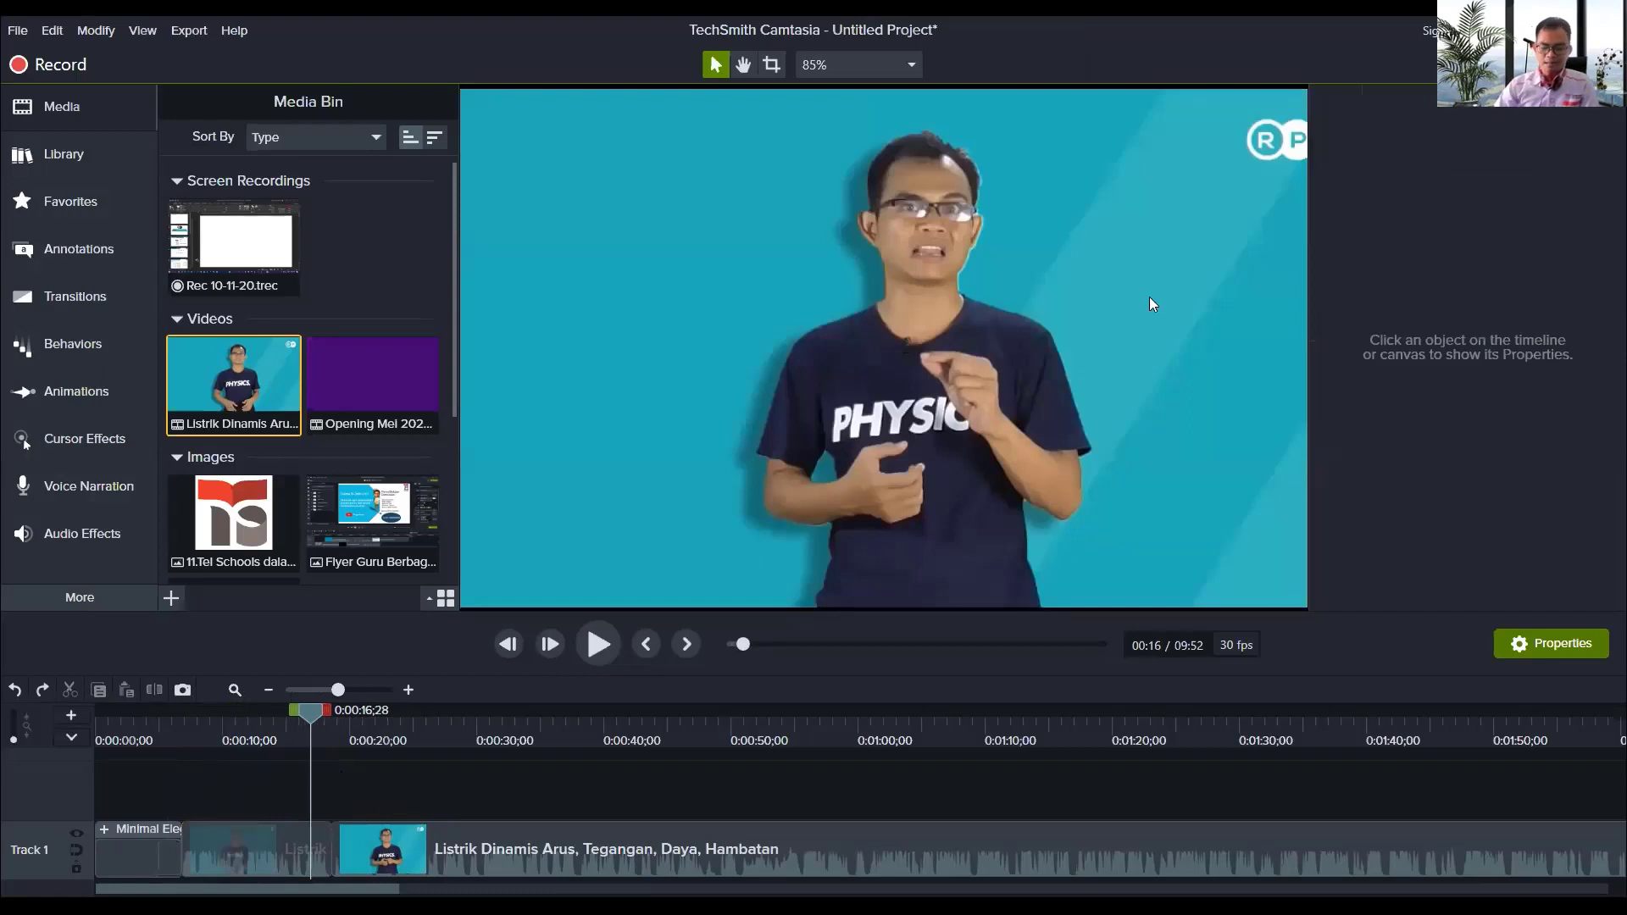
Step: Ripple delete the Listrik Dinamis segment between the intro title and the 0:00:18;18 split
{"action": "left_click", "coordinate": [258, 842]}
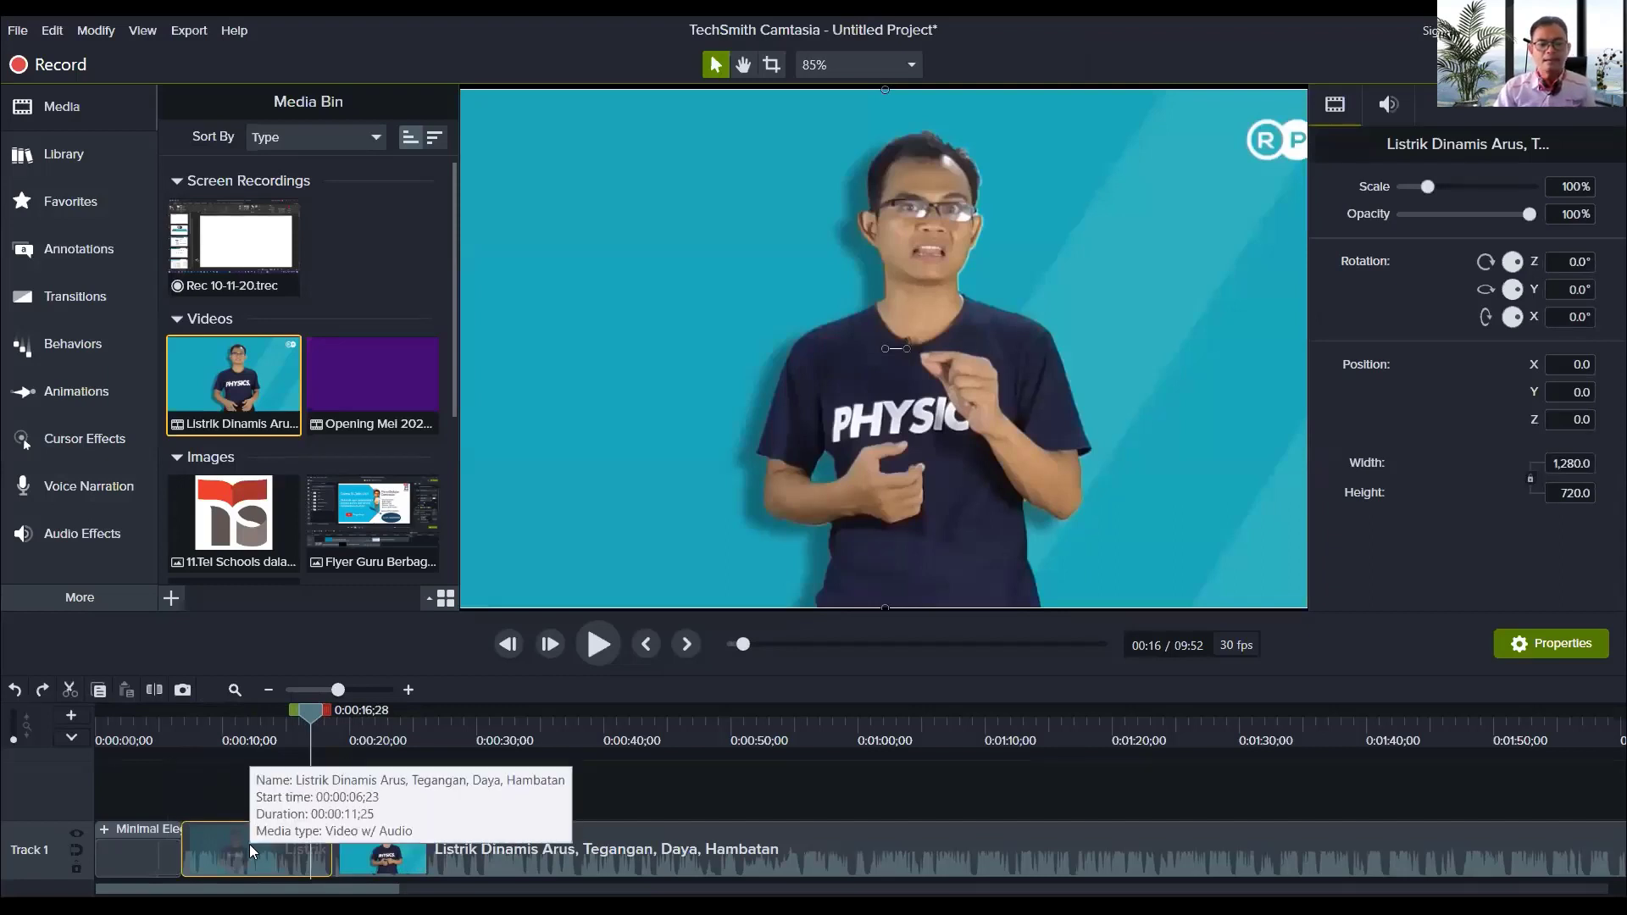
{"action": "right_click", "coordinate": [249, 844]}
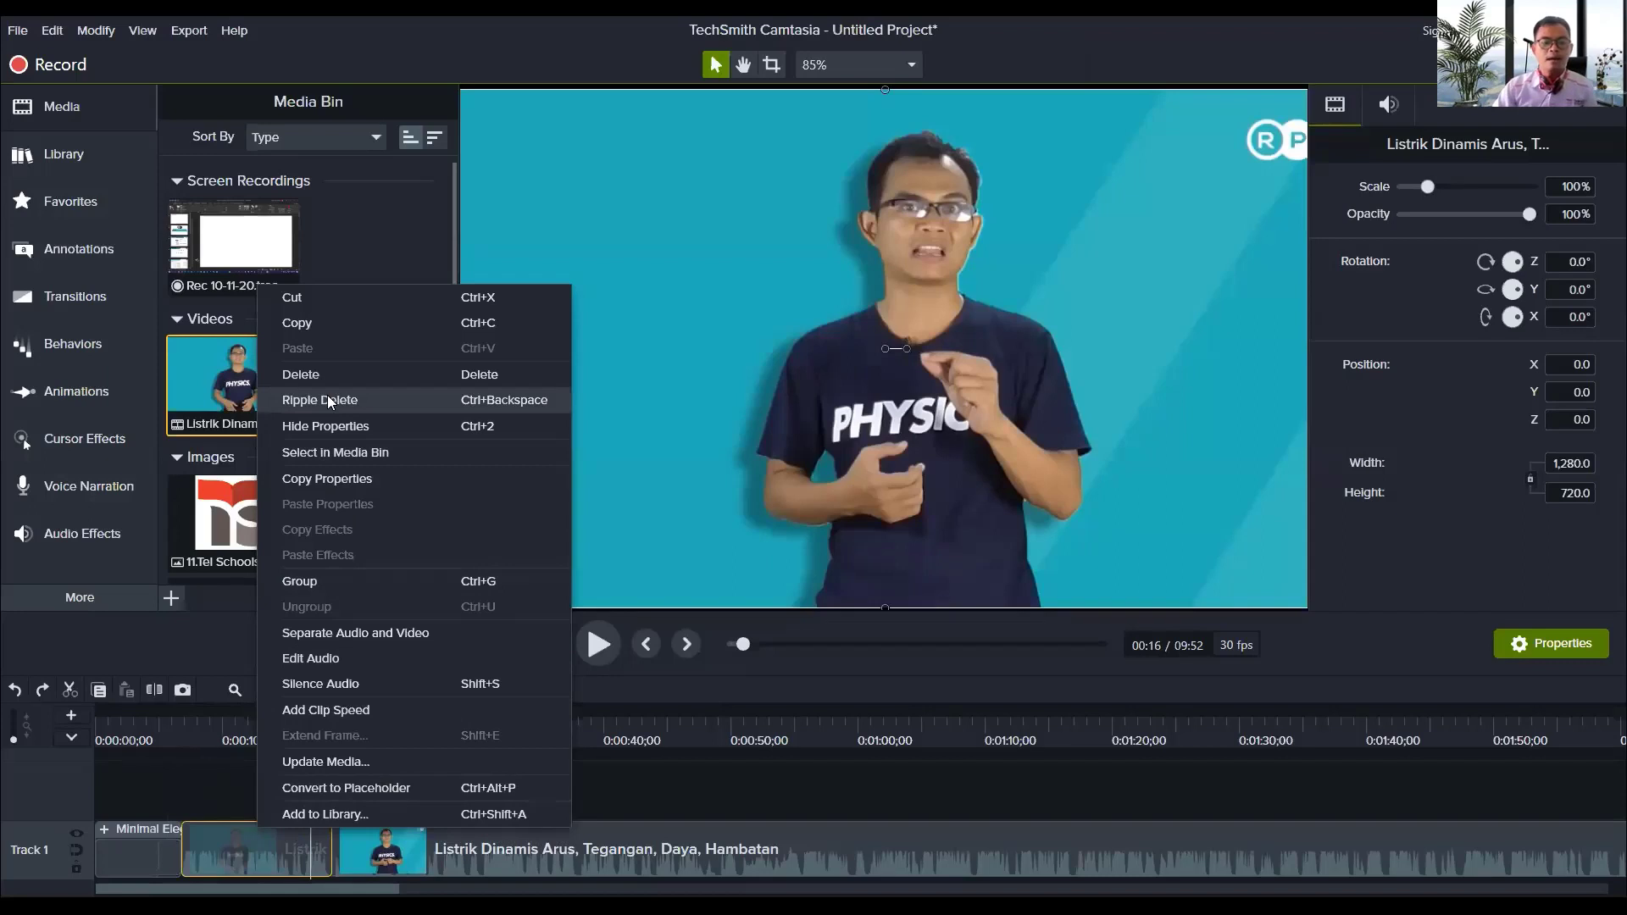
{"action": "left_click", "coordinate": [522, 398]}
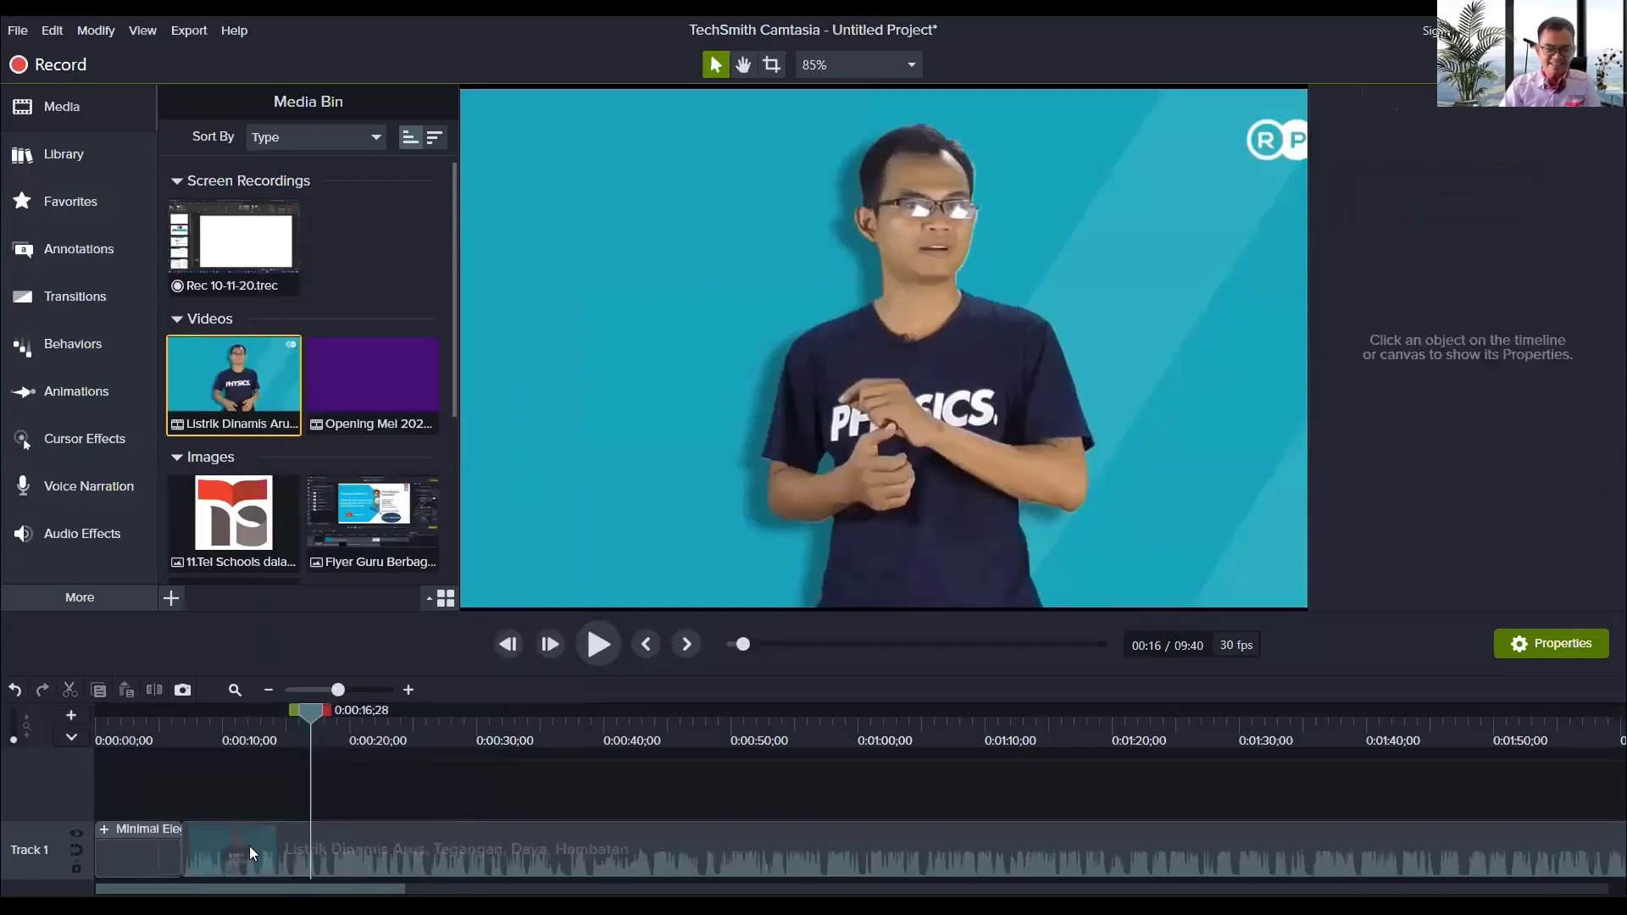
Step: Split the Listrik Dinamis clip at 0:00:26;06 and delete everything after the split
{"action": "left_click_drag", "start_coordinate": [269, 727], "coordinate": [427, 736]}
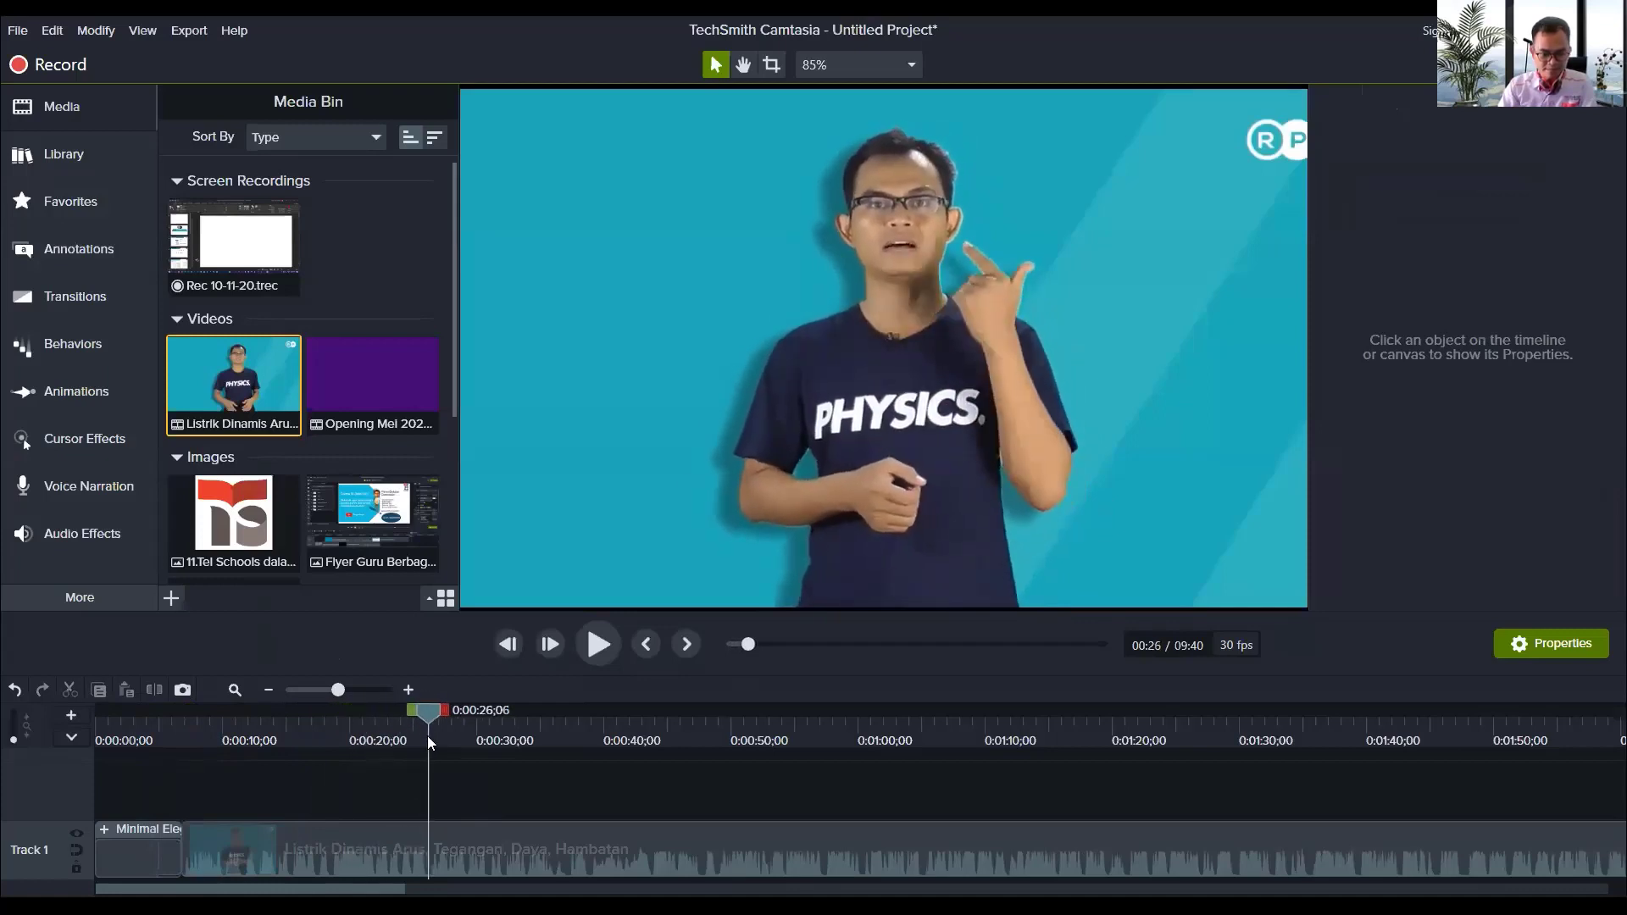
{"action": "left_click", "coordinate": [456, 853]}
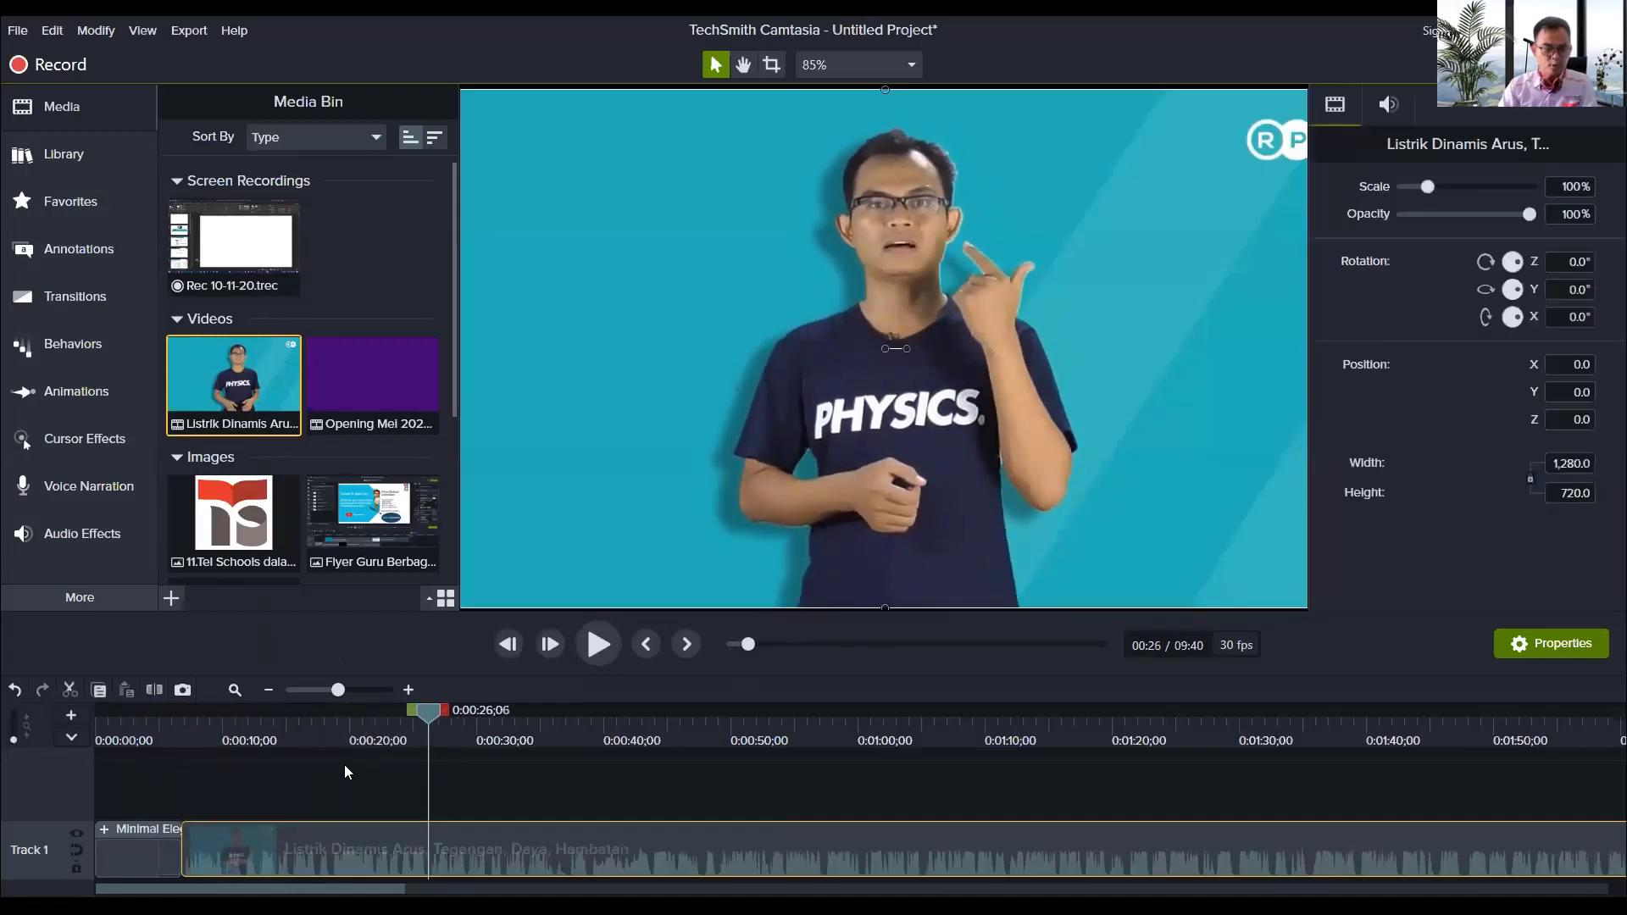
{"action": "key", "text": "s"}
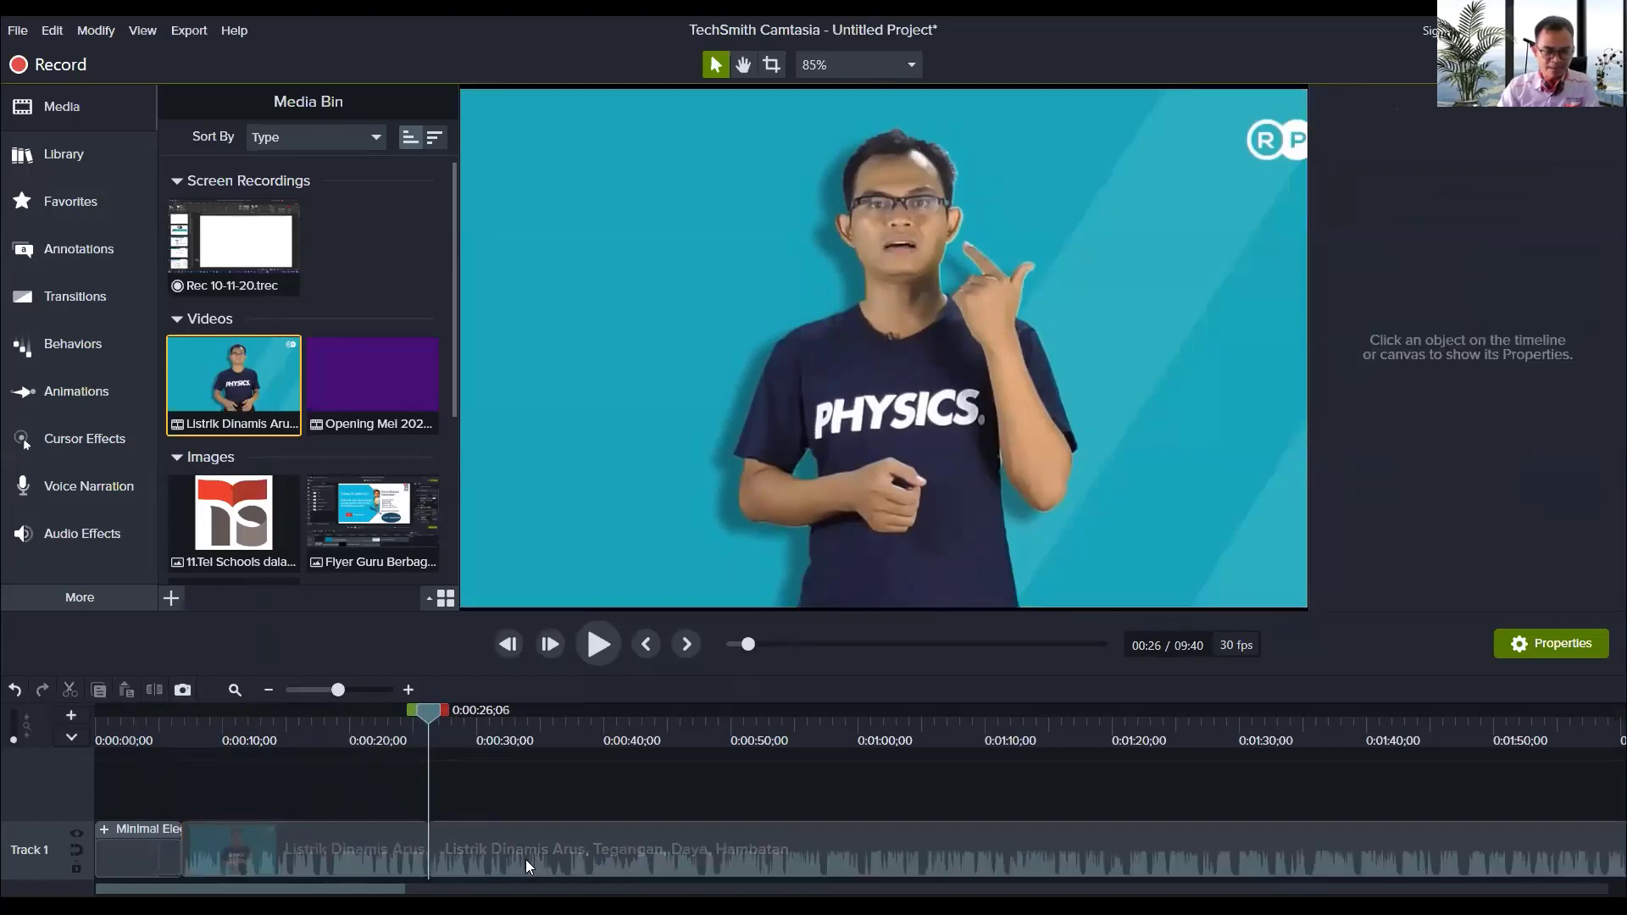
{"action": "left_click", "coordinate": [526, 860]}
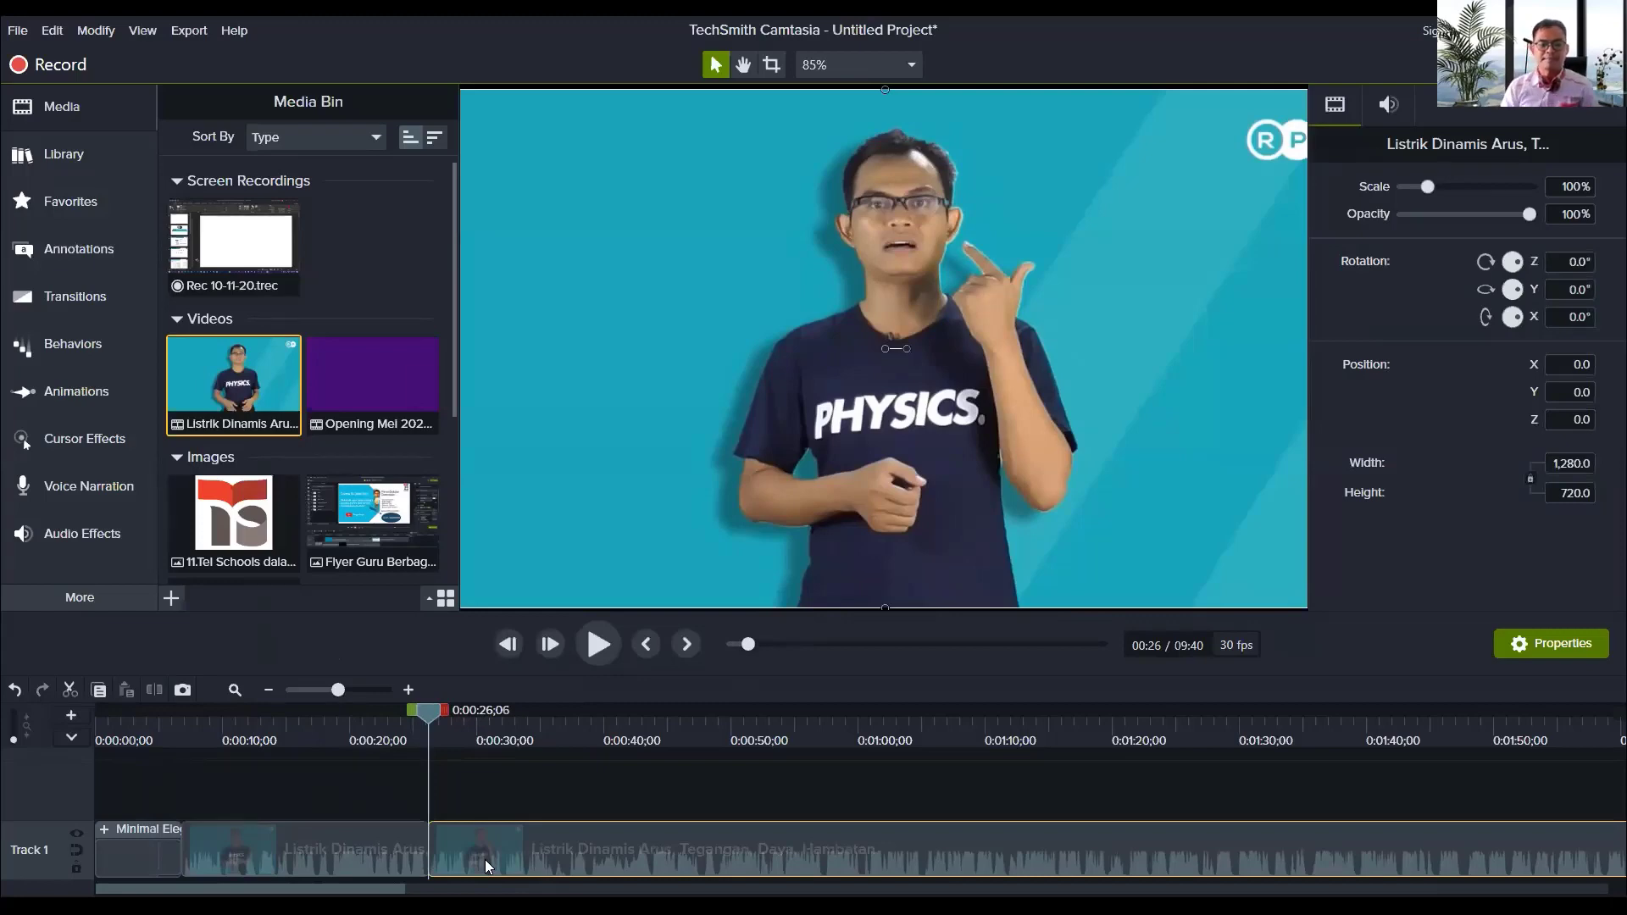
{"action": "key", "text": "Delete"}
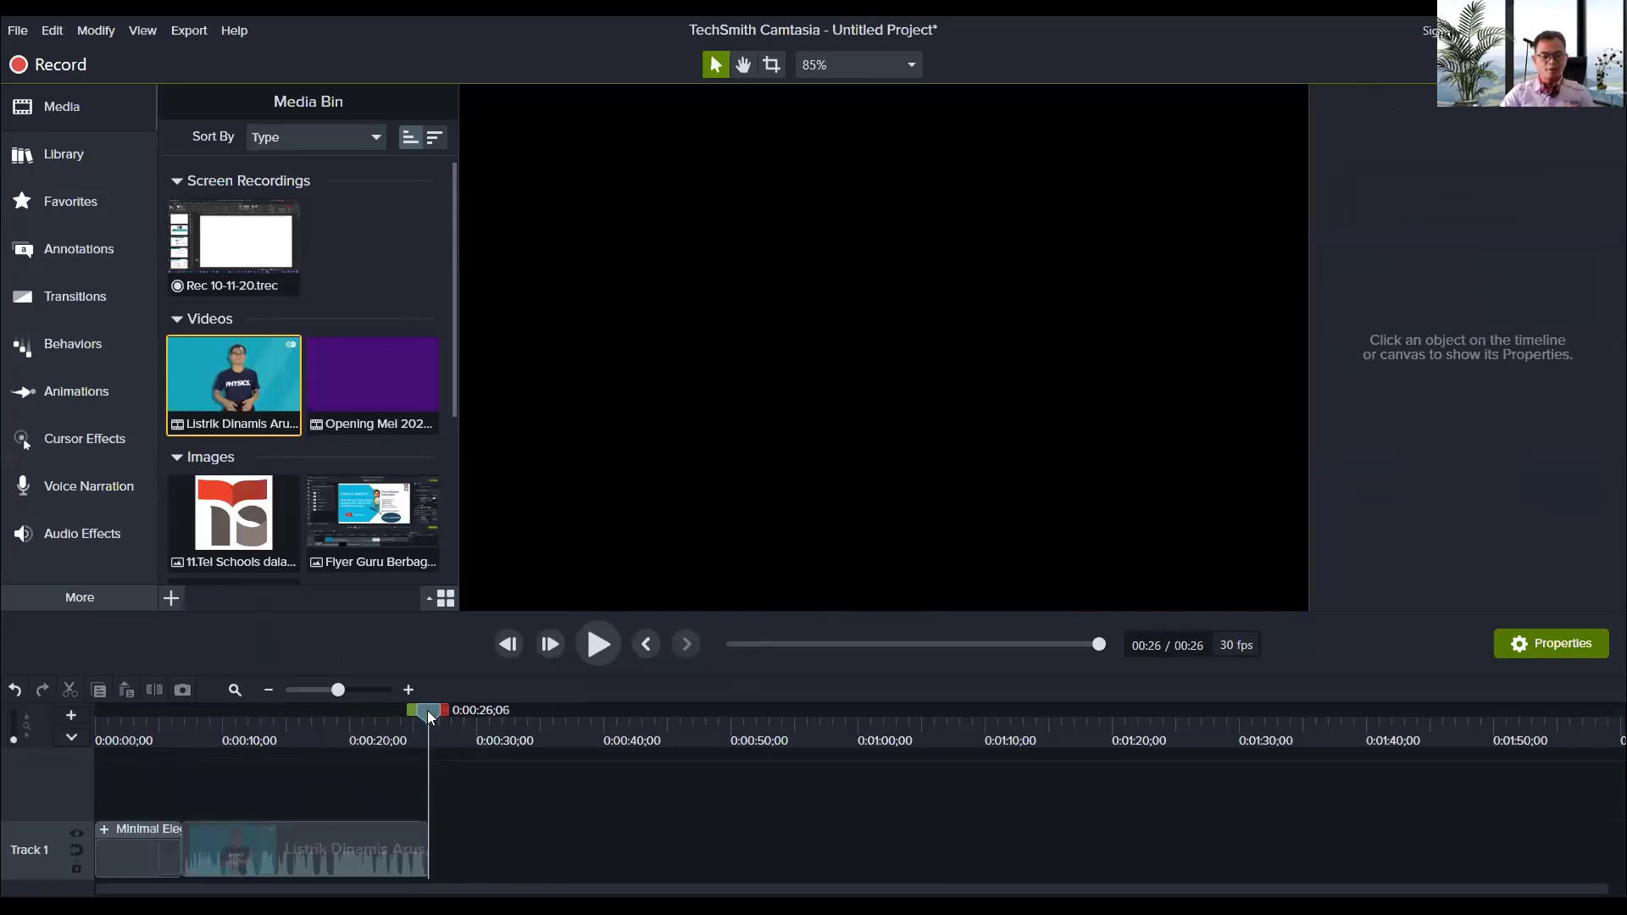
Step: Split the remaining Listrik Dinamis clip on Track 1 at 0:00:18;12
{"action": "left_click_drag", "start_coordinate": [431, 718], "coordinate": [327, 726]}
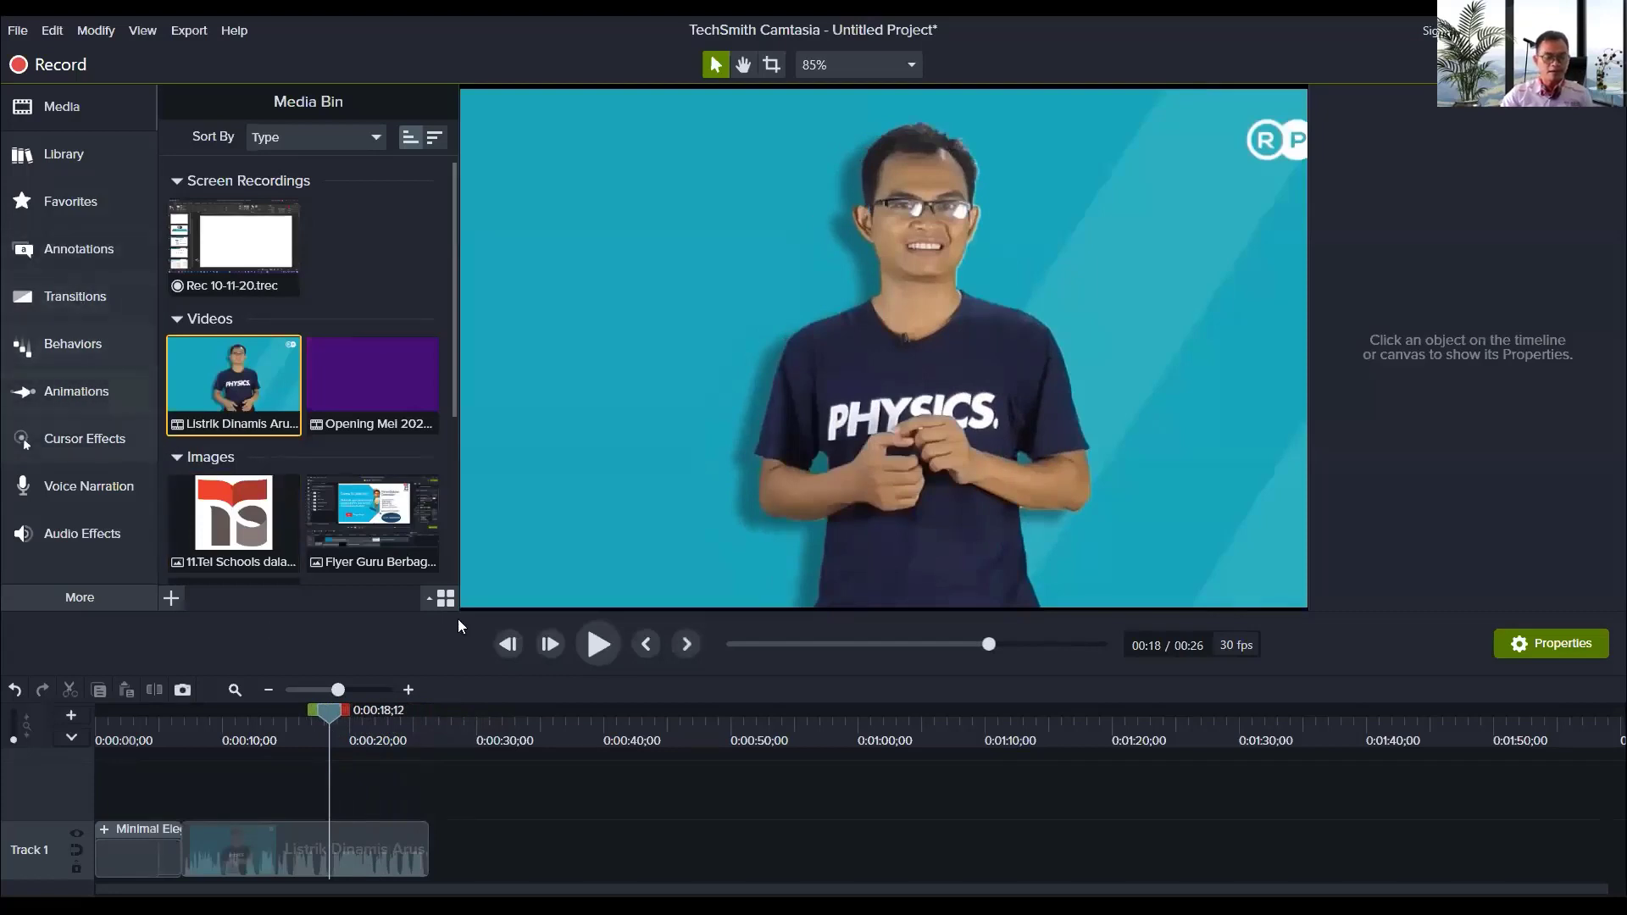
{"action": "left_click", "coordinate": [357, 856]}
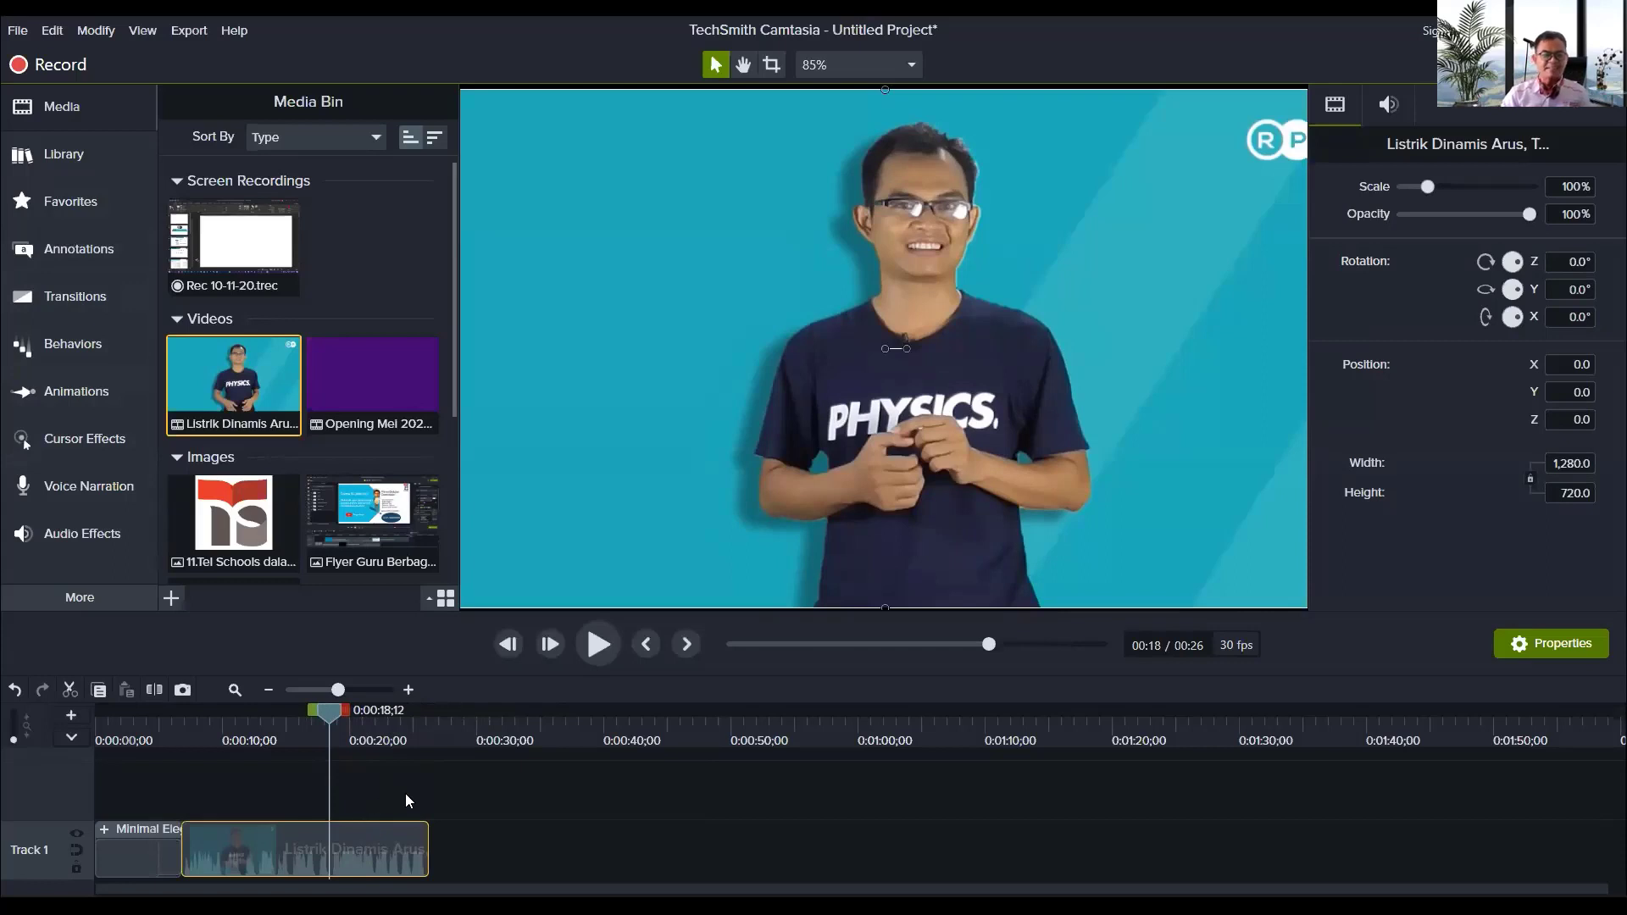
{"action": "left_click", "coordinate": [151, 690]}
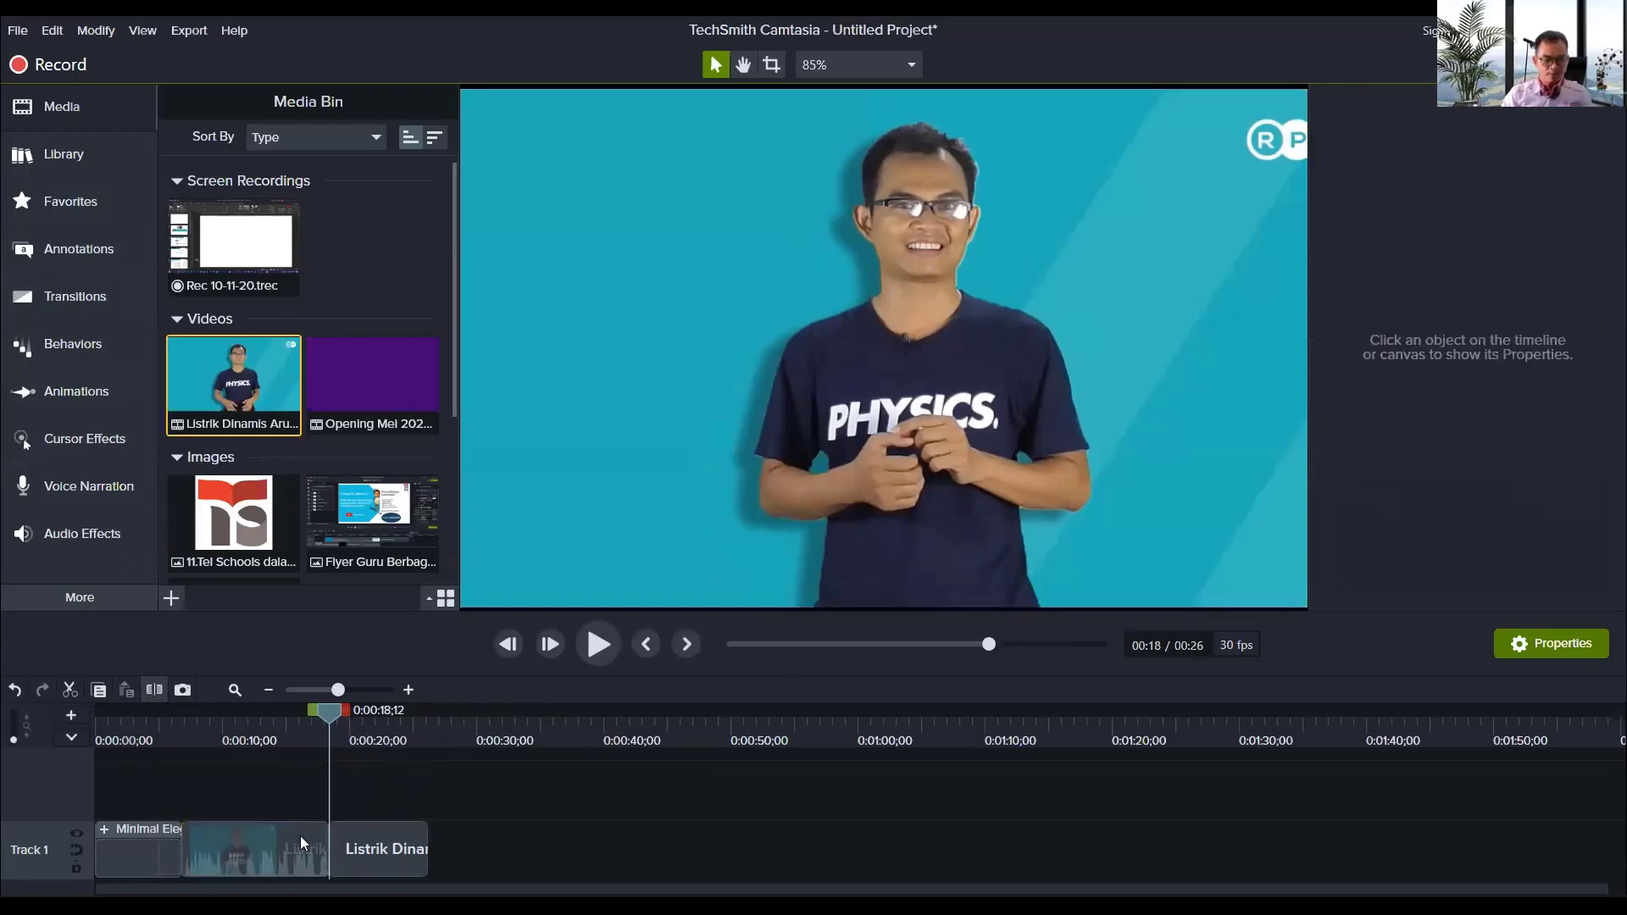
{"action": "left_click", "coordinate": [376, 849]}
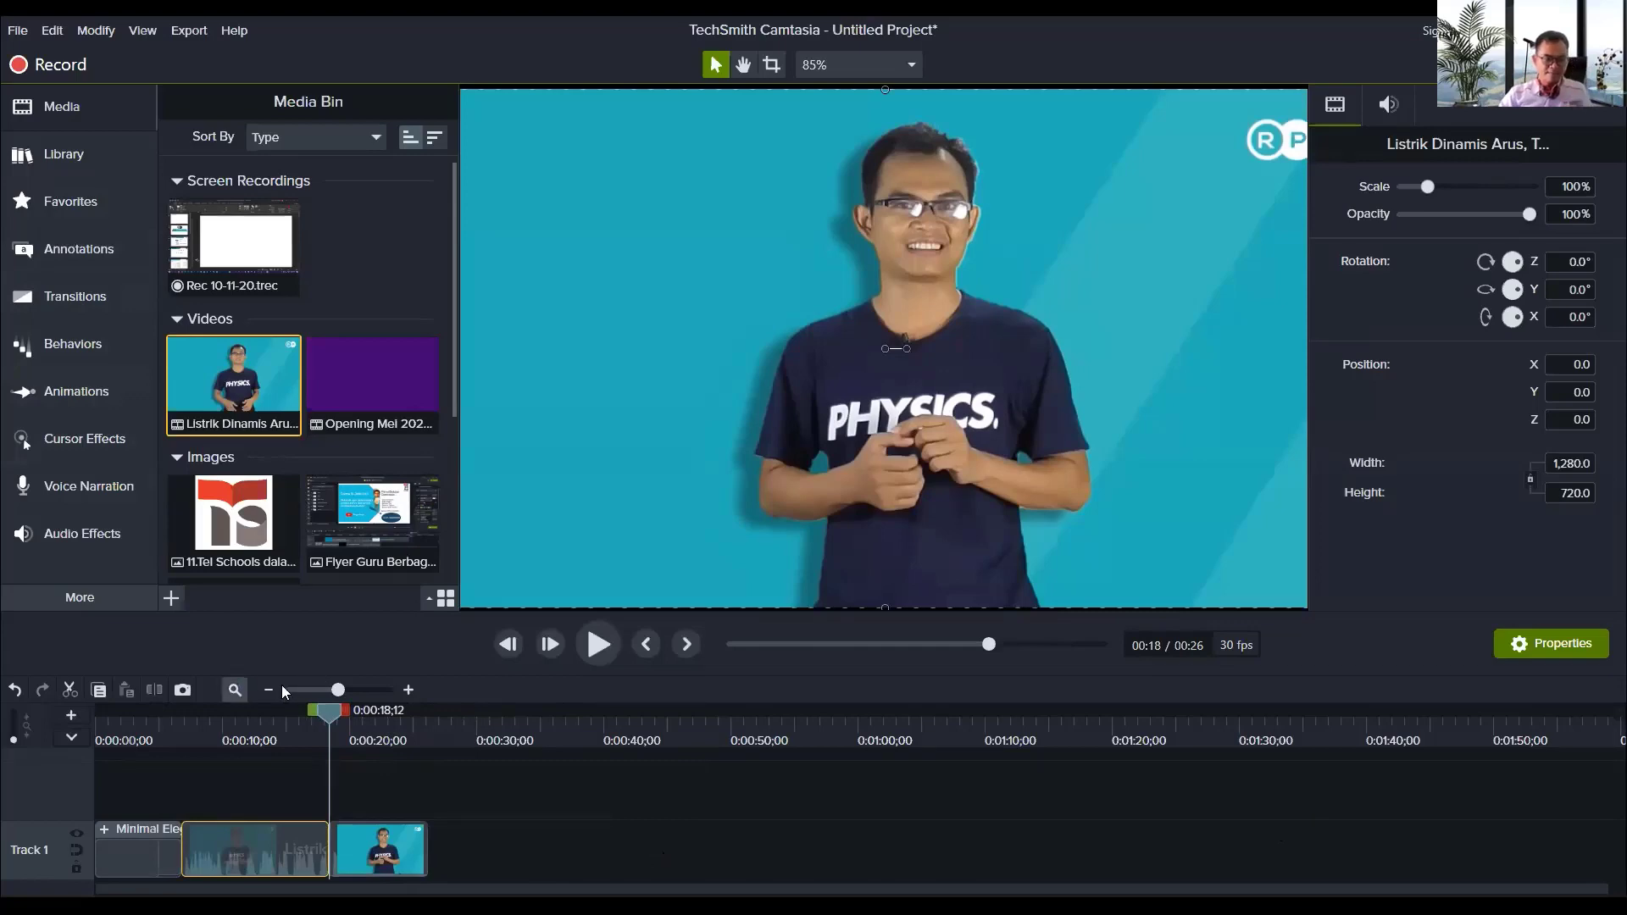
Step: Add a Whip spin transition at the 0:00:18;12 cut between the two Listrik Dinamis segments
{"action": "left_click_drag", "start_coordinate": [339, 692], "coordinate": [355, 694]}
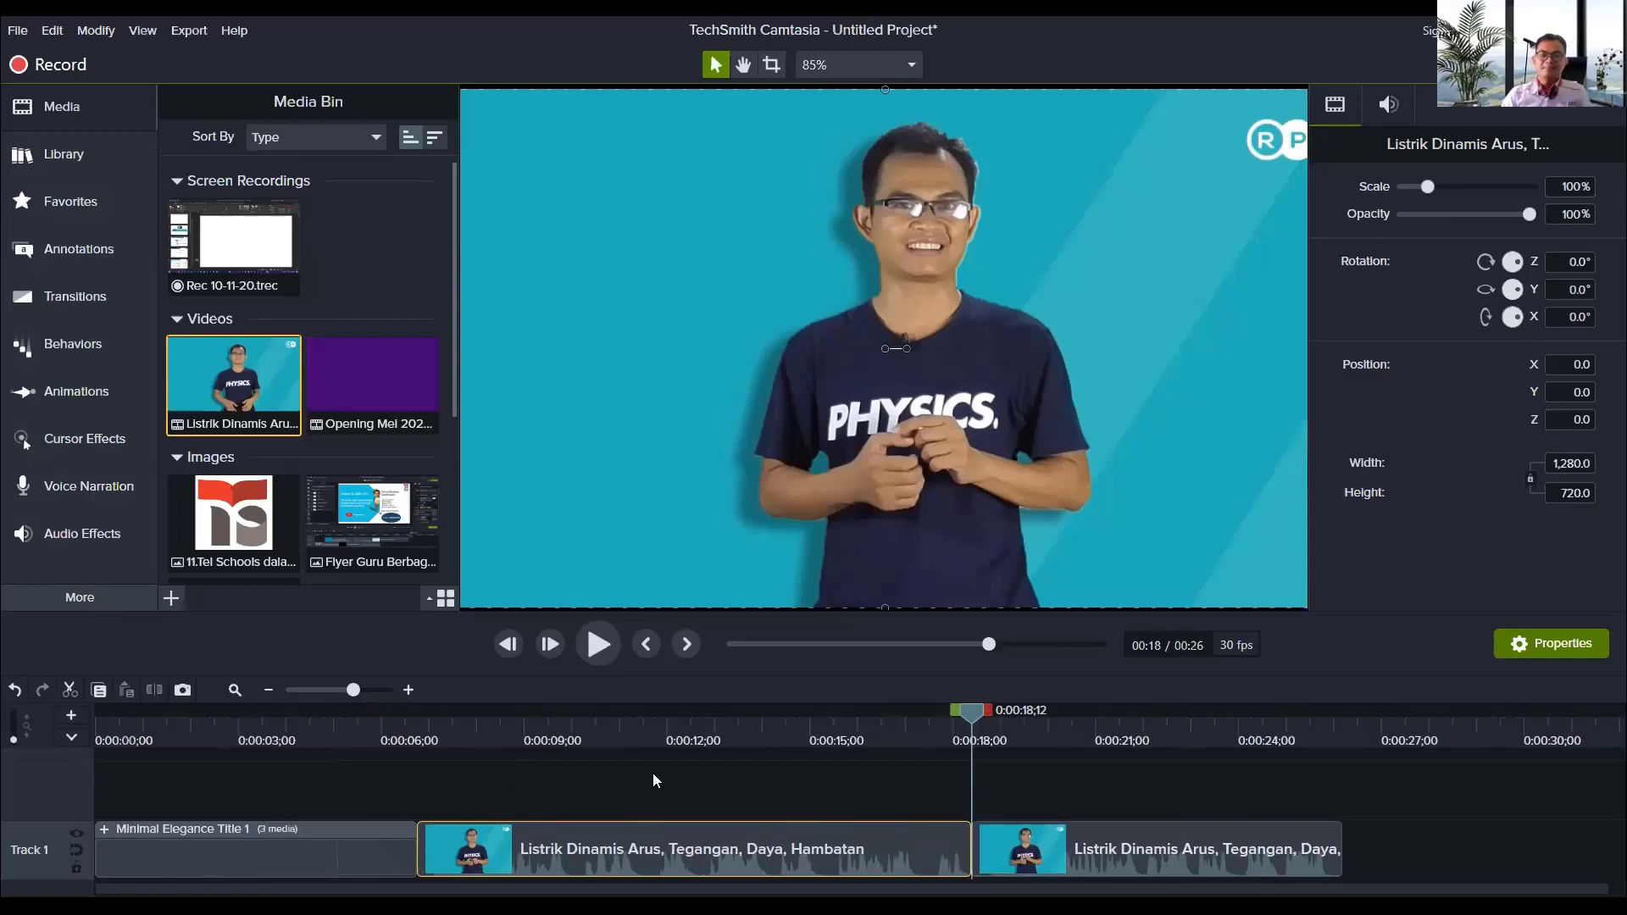
{"action": "left_click", "coordinate": [675, 789]}
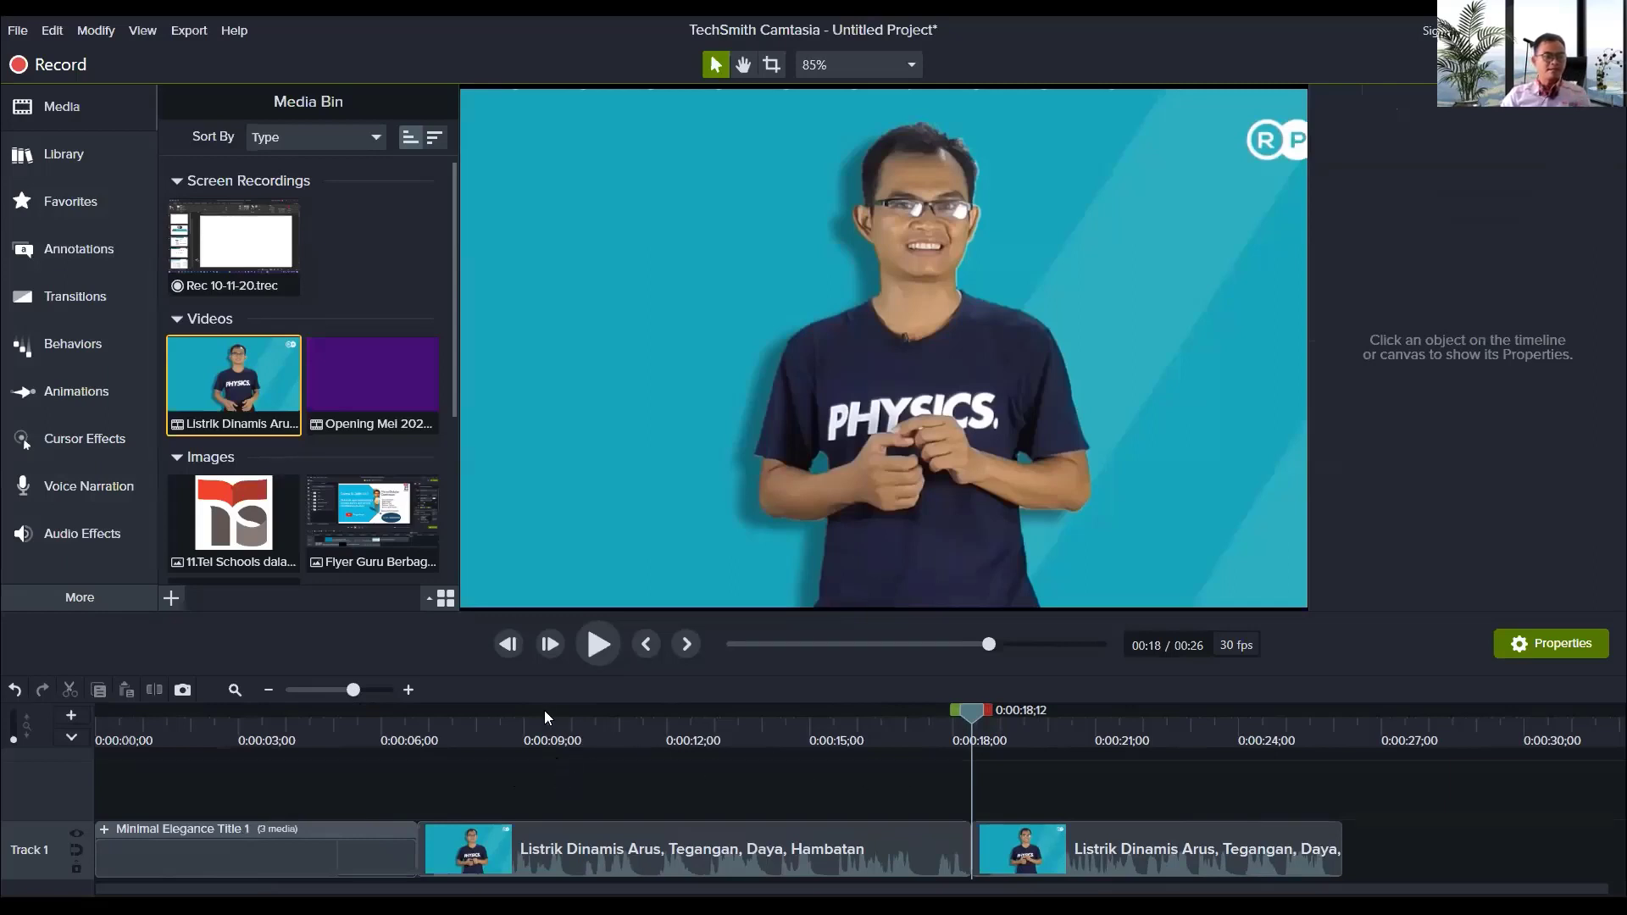
{"action": "left_click", "coordinate": [64, 290]}
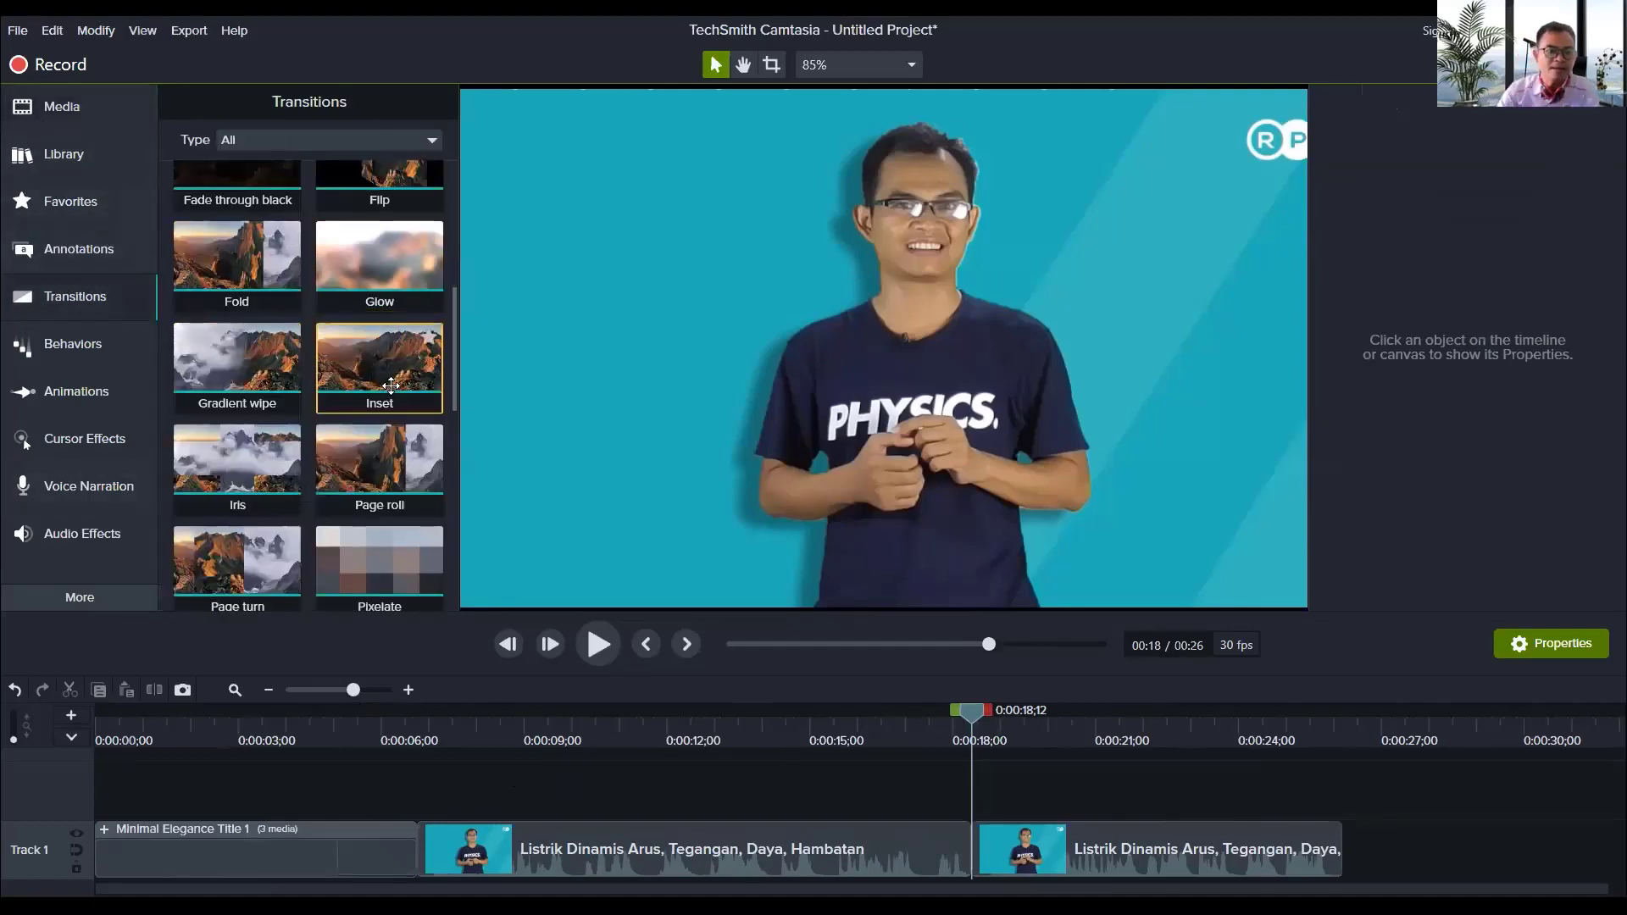
{"action": "scroll", "coordinate": [391, 386], "scroll_direction": "down", "scroll_amount": 5}
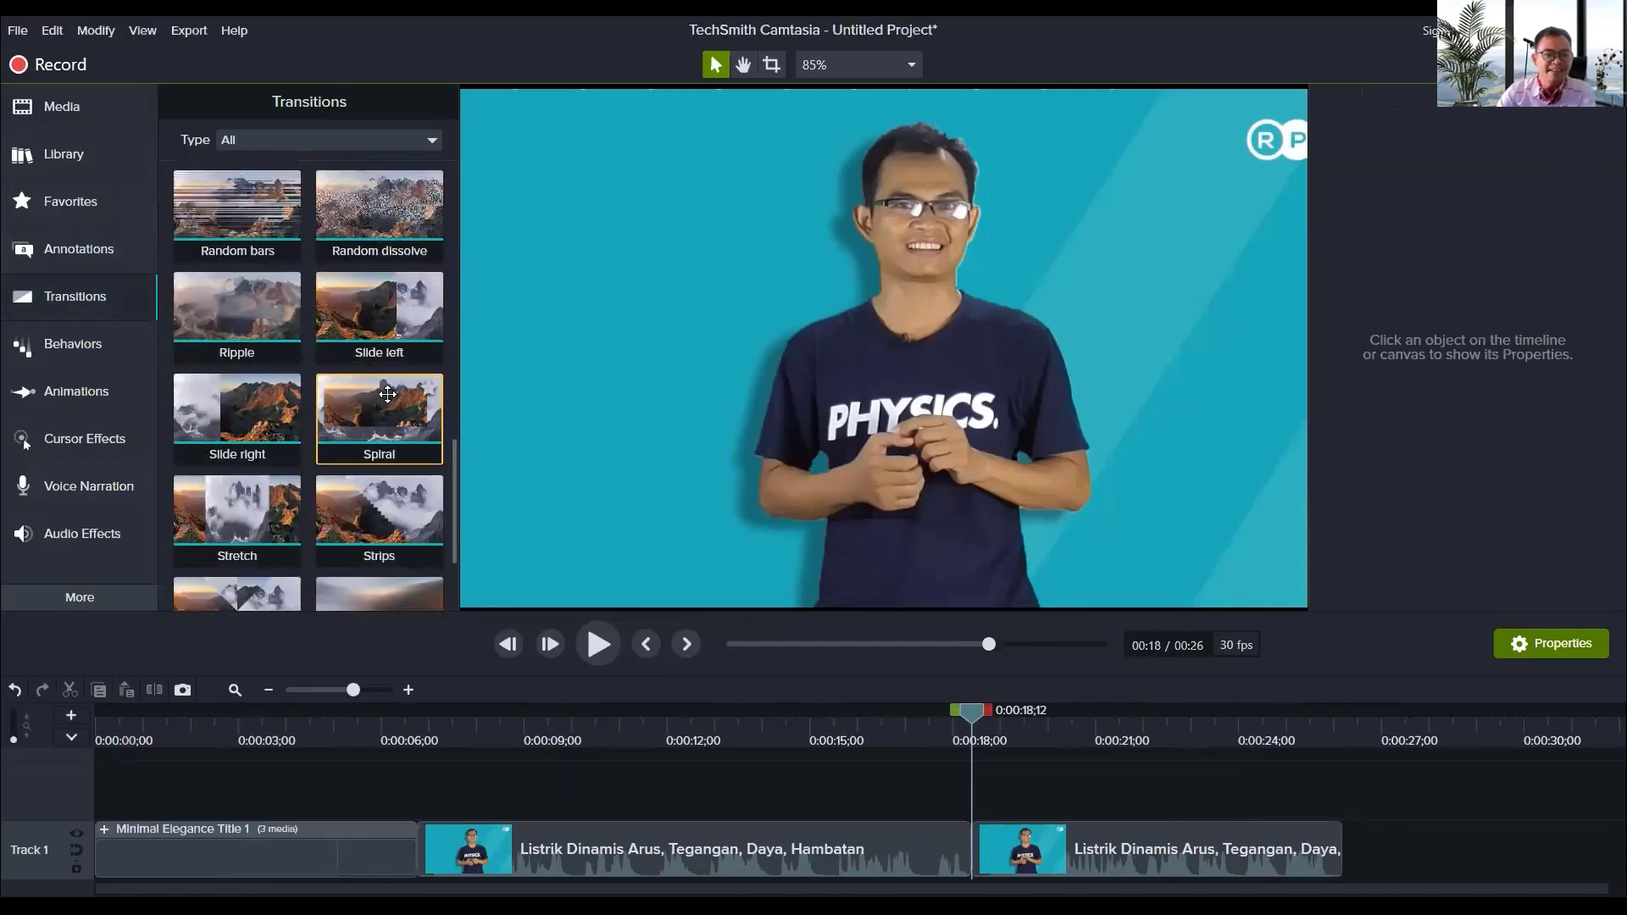
{"action": "scroll", "coordinate": [395, 311], "scroll_direction": "down", "scroll_amount": 2}
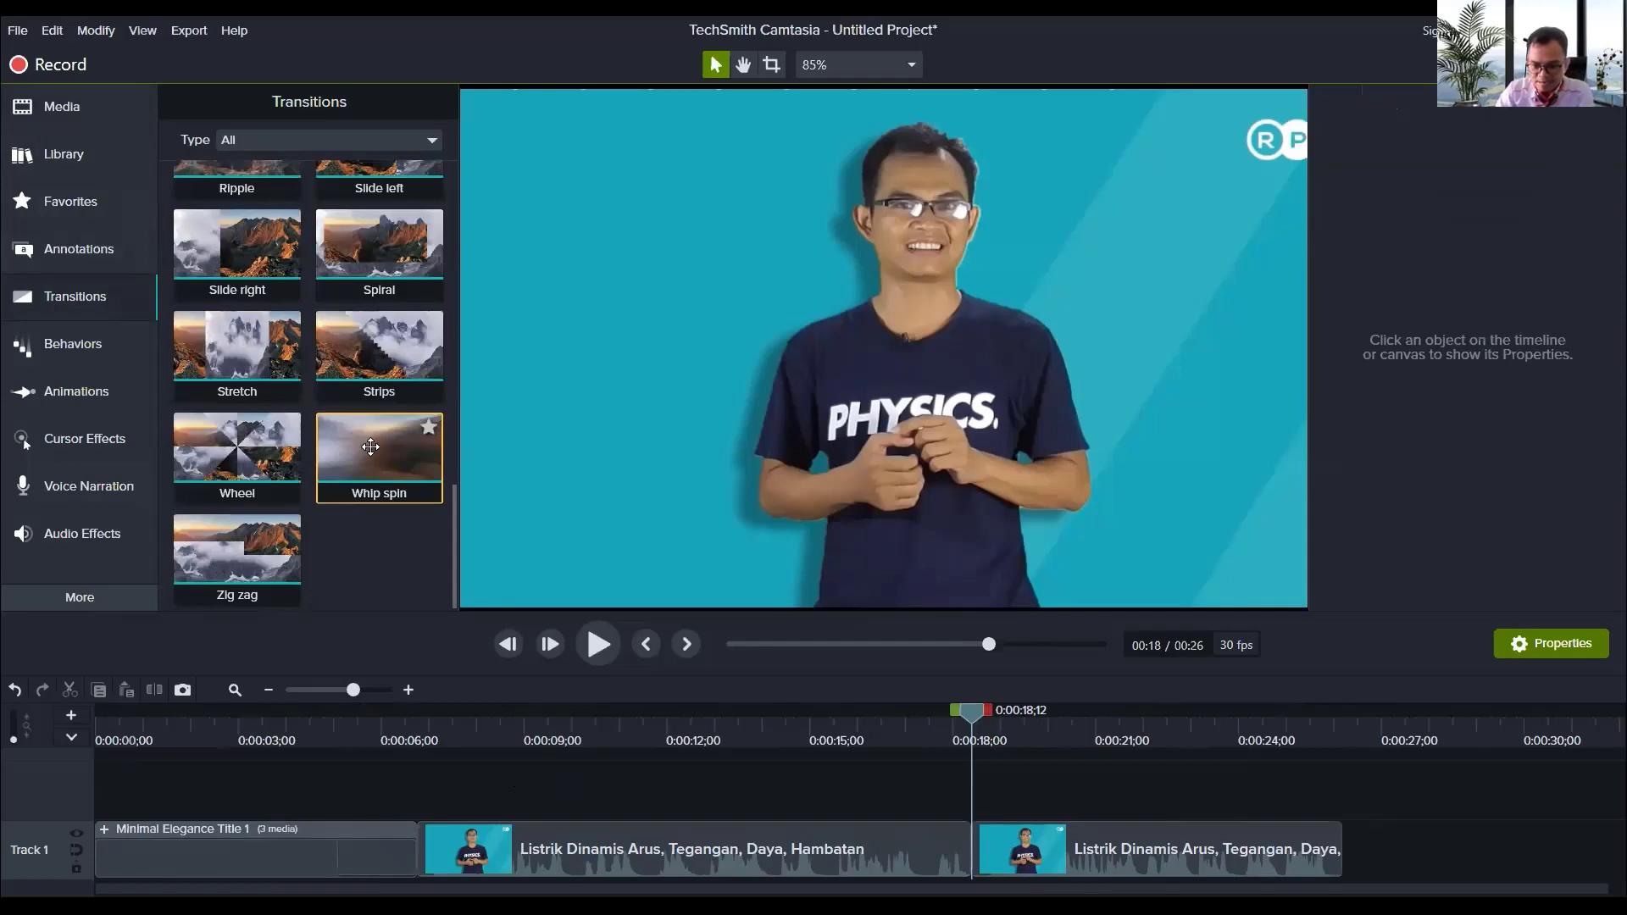
{"action": "left_click_drag", "start_coordinate": [370, 446], "coordinate": [976, 847]}
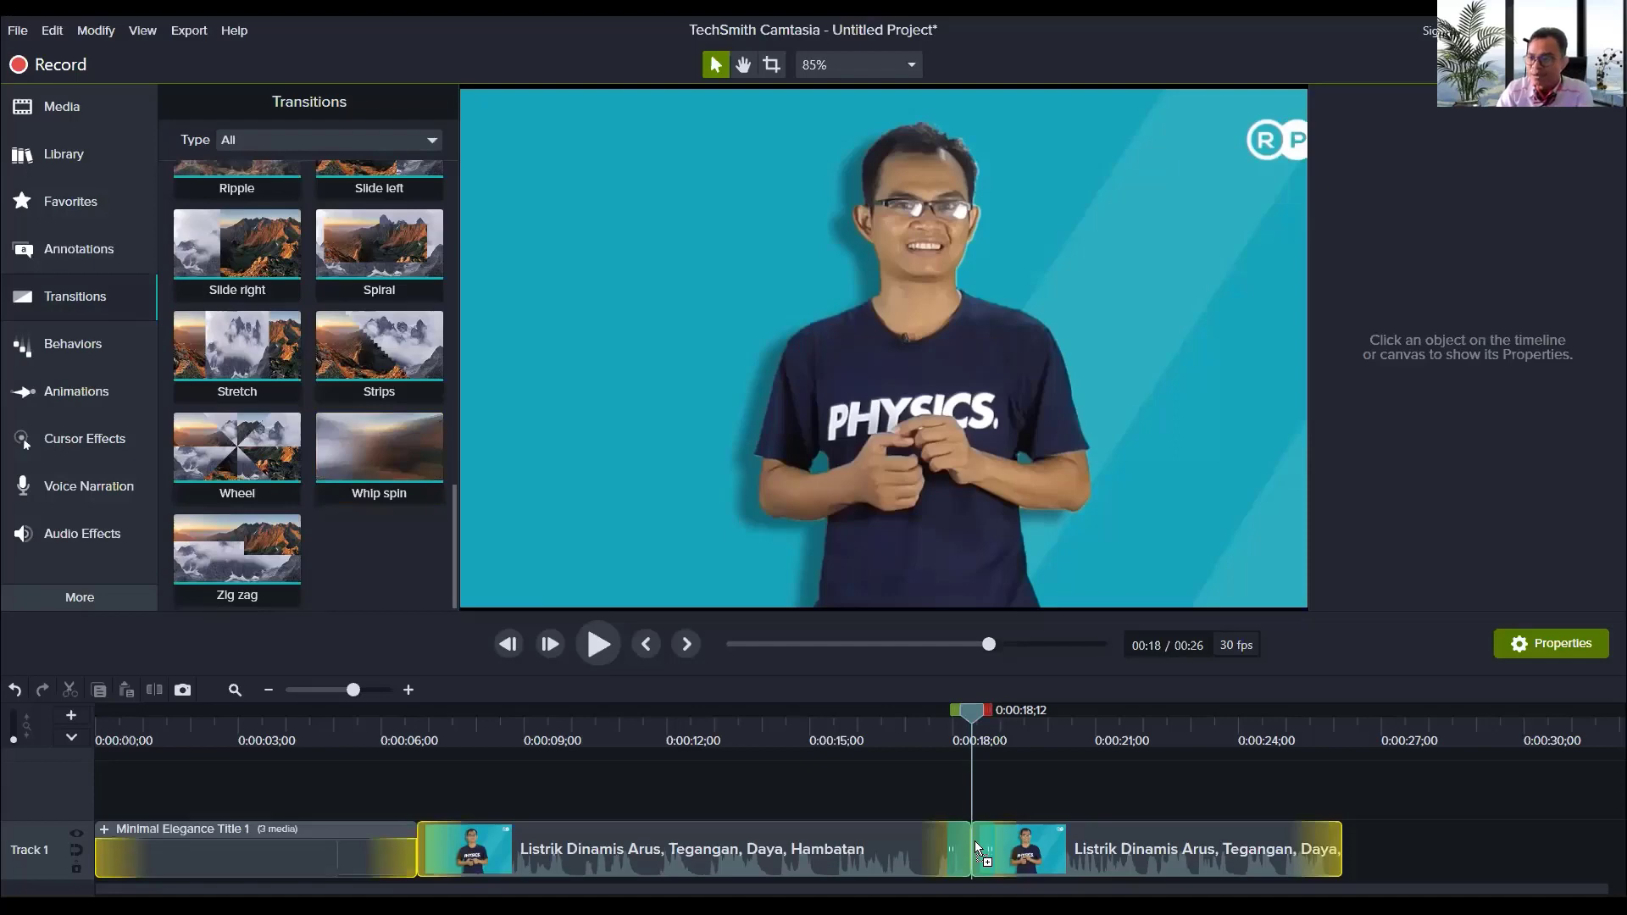
{"action": "left_click_drag", "start_coordinate": [975, 841], "coordinate": [975, 840]}
Step: Preview the Whip spin transition by playing from 0:00:17;08 and pausing at 0:00:20;14
{"action": "left_click_drag", "start_coordinate": [972, 713], "coordinate": [920, 725]}
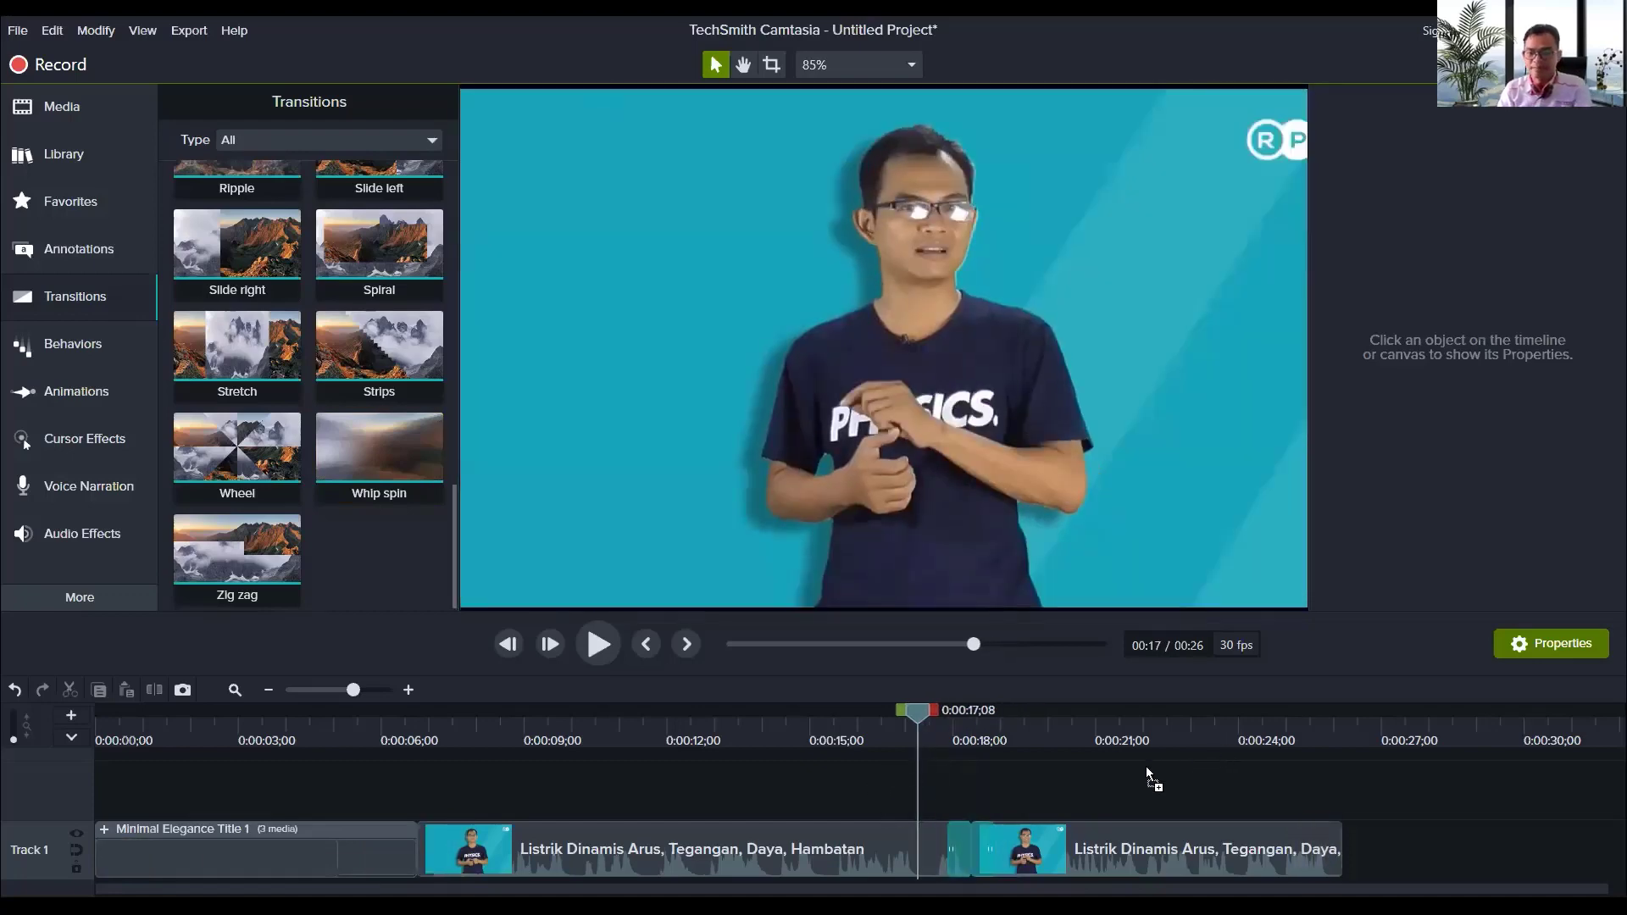
{"action": "key", "text": "space"}
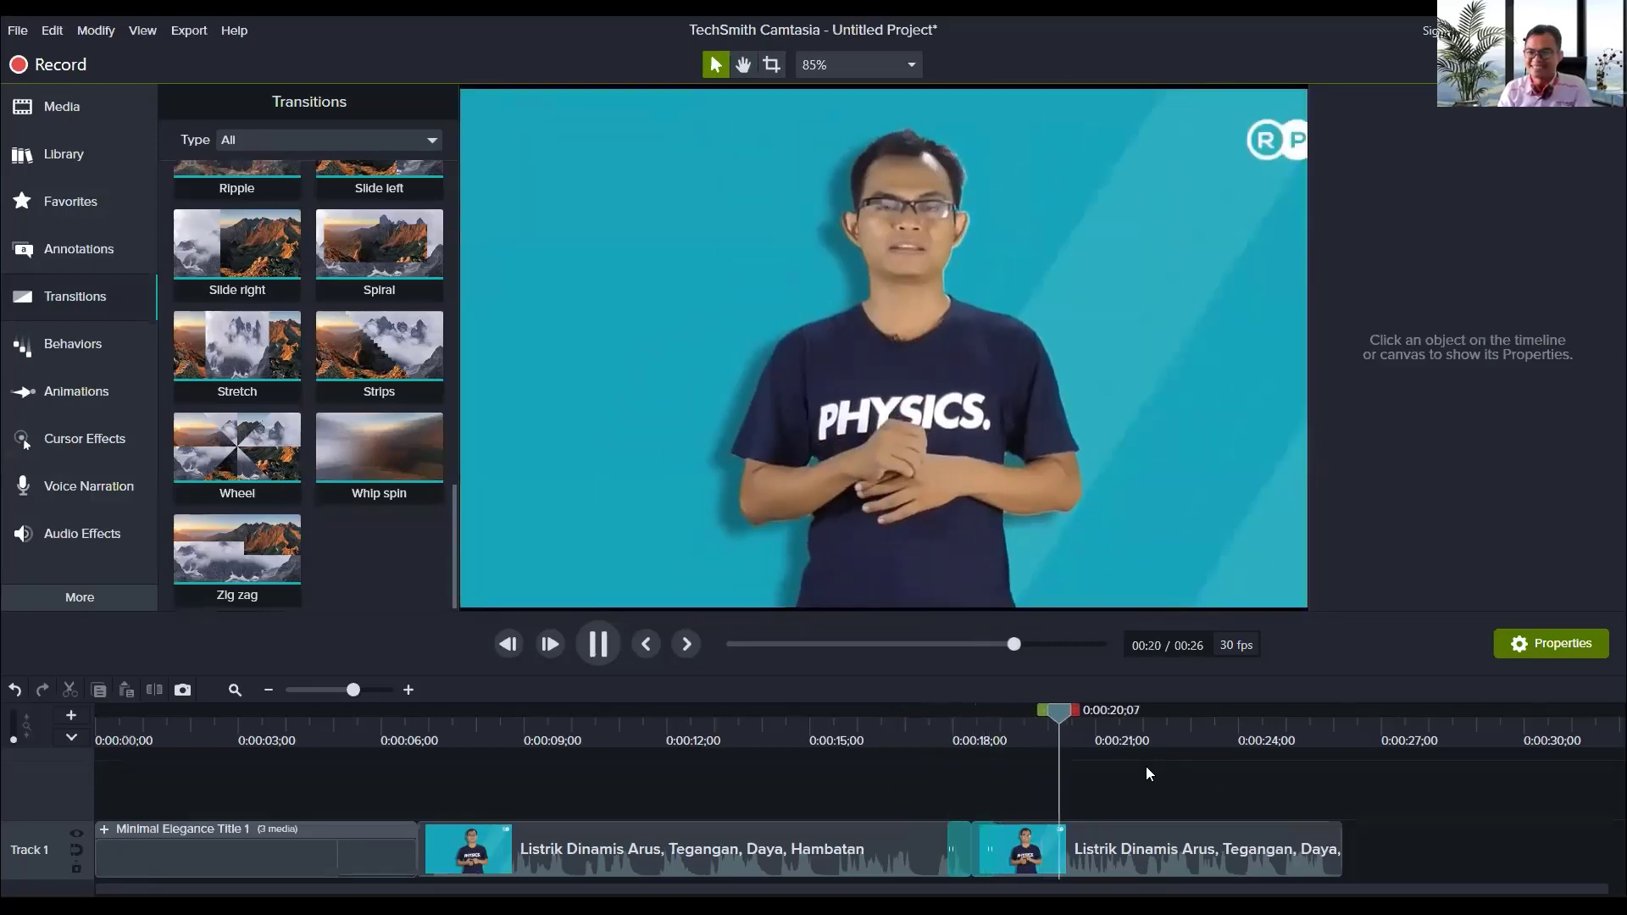
{"action": "key", "text": "space"}
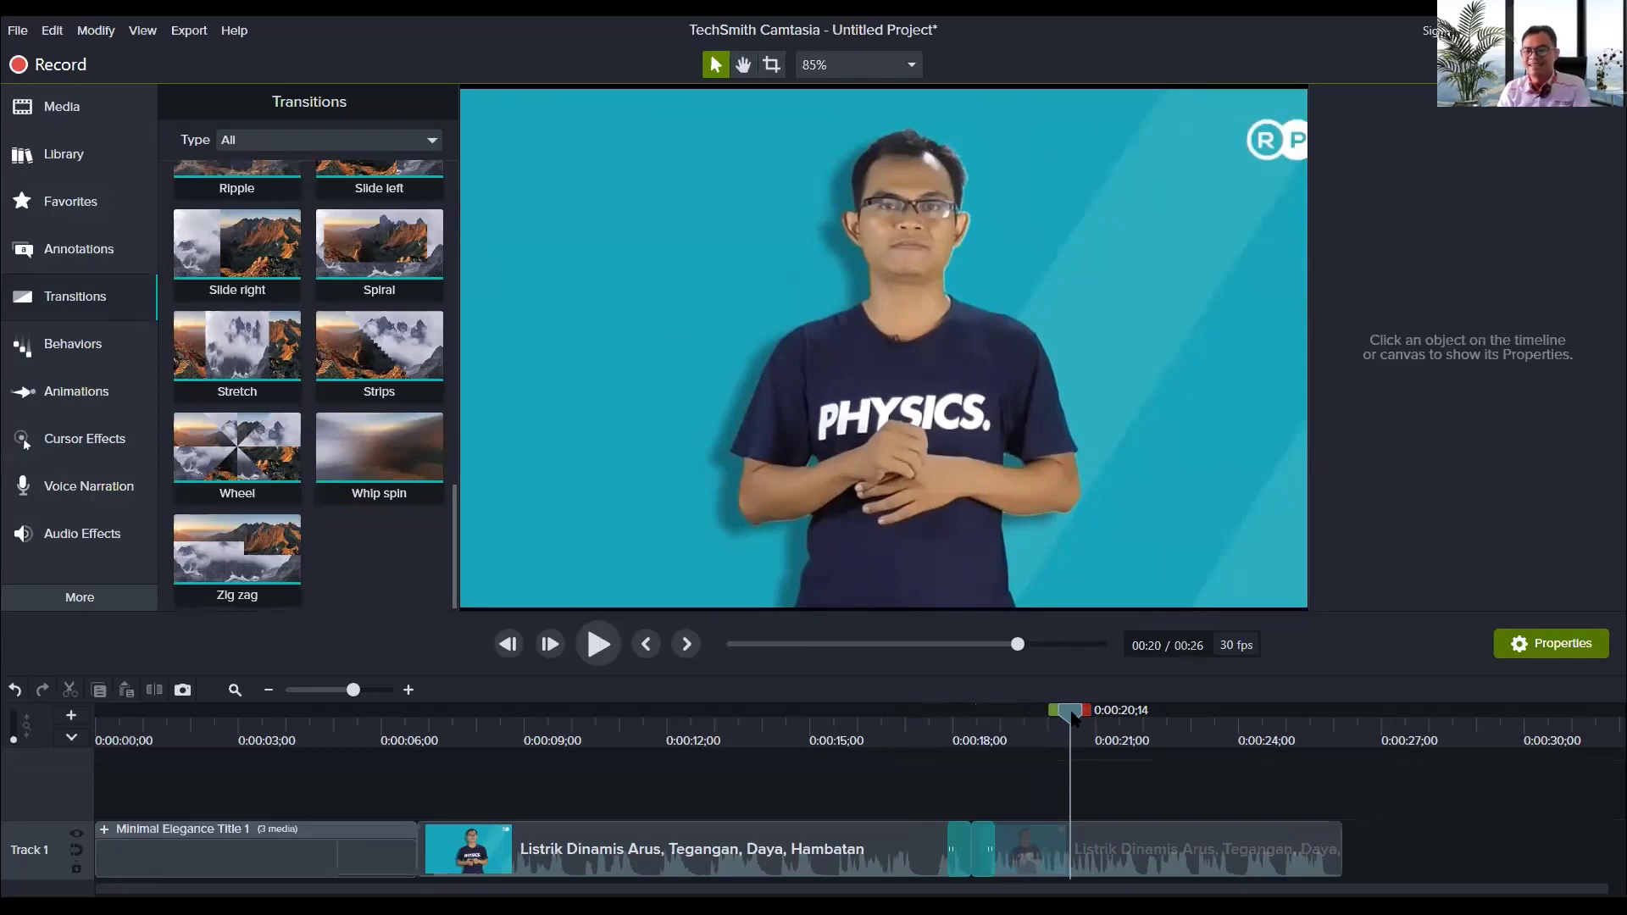
Step: Split the first Listrik Dinamis segment at 0:00:15;11
{"action": "left_click_drag", "start_coordinate": [1072, 716], "coordinate": [830, 751]}
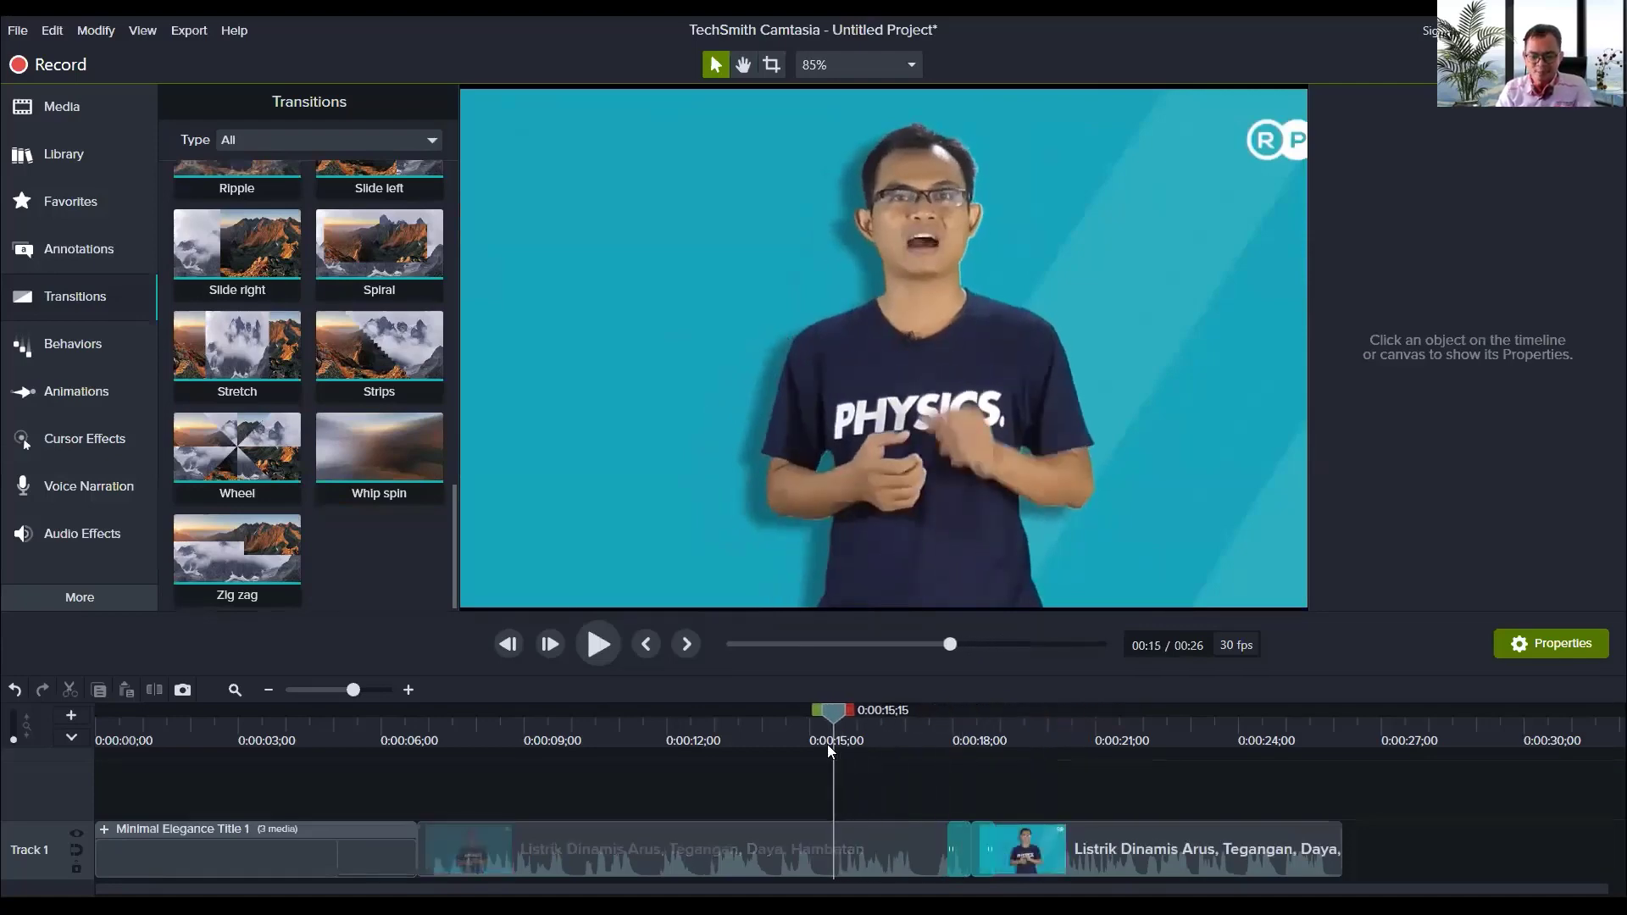
{"action": "left_click", "coordinate": [803, 859]}
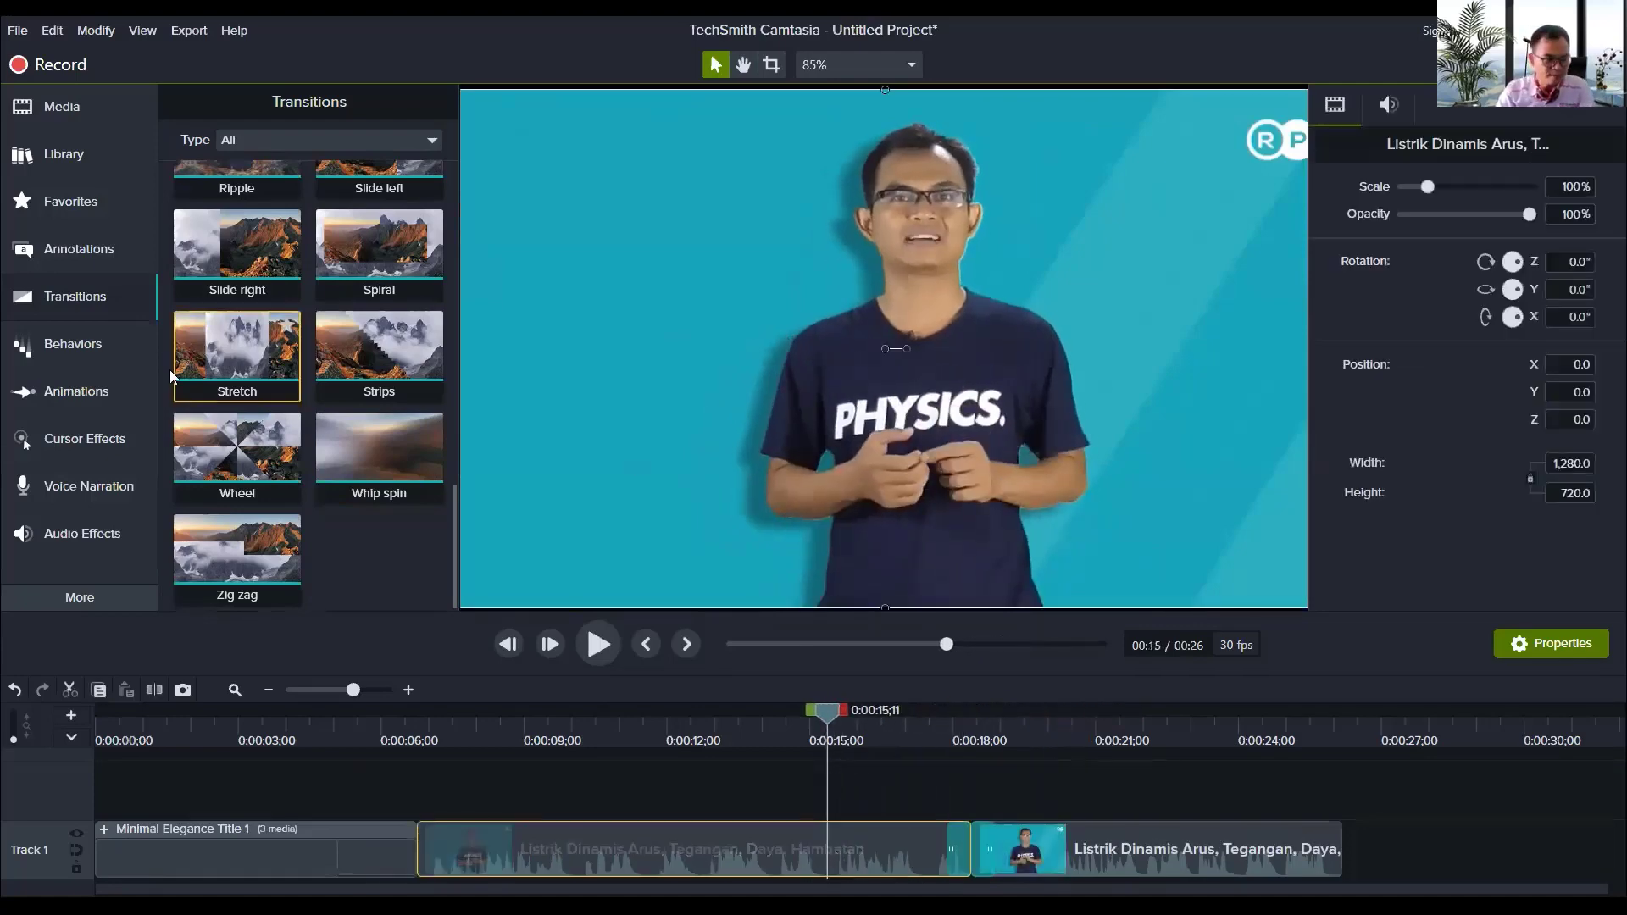
{"action": "left_click", "coordinate": [157, 691]}
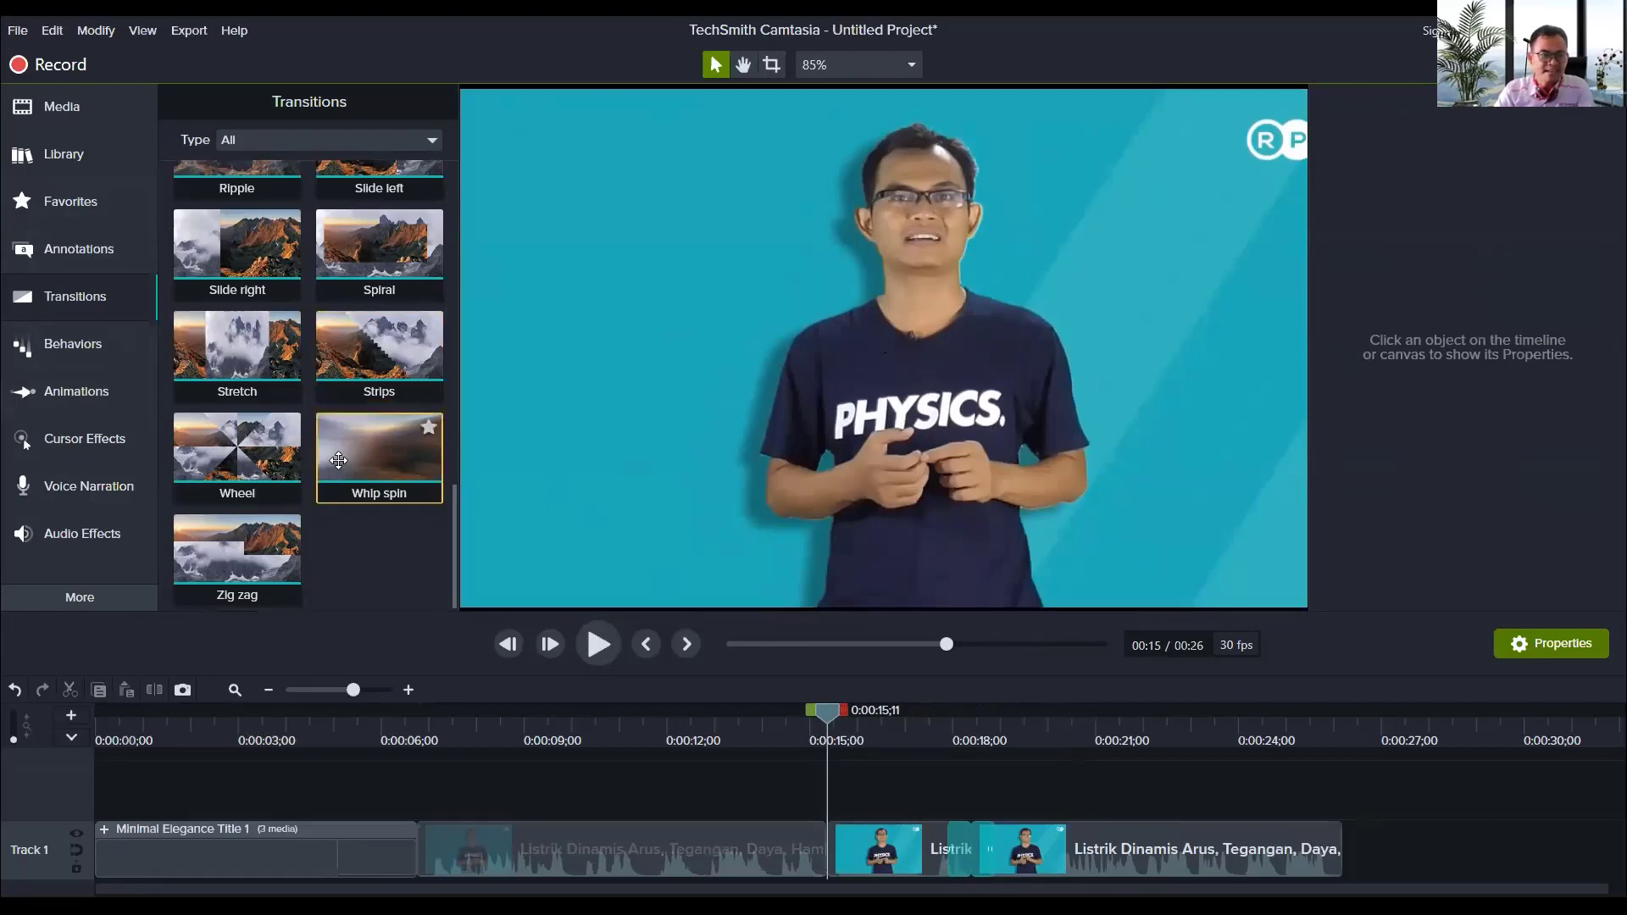
Step: Add a Checkerboard transition at the 0:00:15;11 cut between the Listrik Dinamis segments
{"action": "scroll", "coordinate": [340, 463], "scroll_direction": "up", "scroll_amount": 2}
{"action": "scroll", "coordinate": [341, 464], "scroll_direction": "up", "scroll_amount": 1}
{"action": "scroll", "coordinate": [340, 463], "scroll_direction": "up", "scroll_amount": 2}
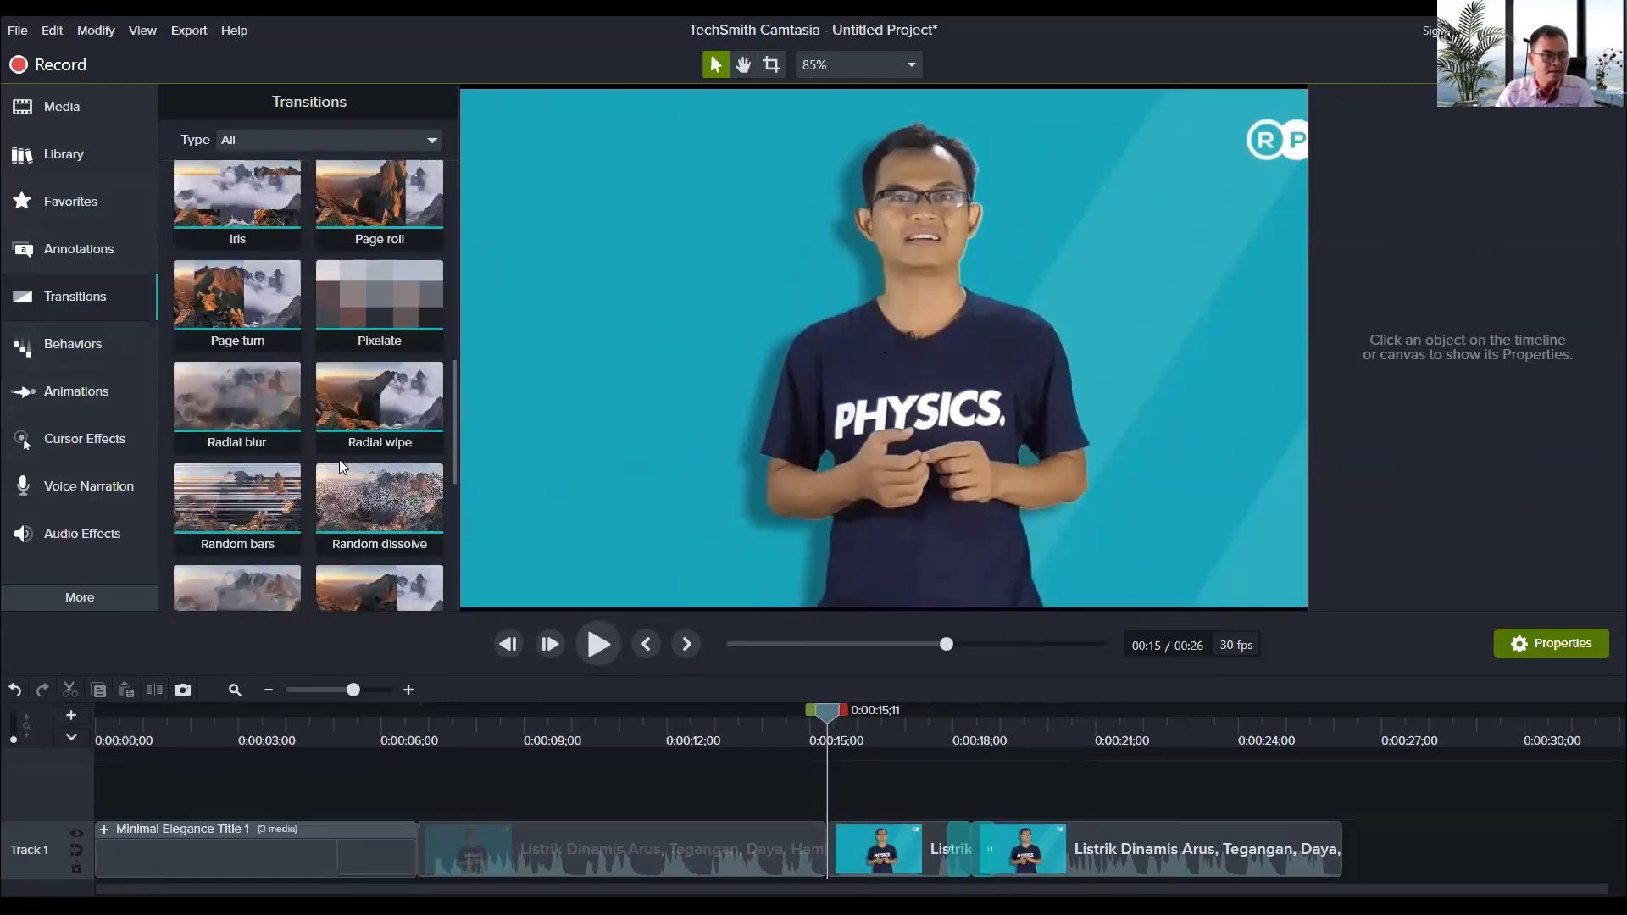
{"action": "scroll", "coordinate": [414, 471], "scroll_direction": "up", "scroll_amount": 2}
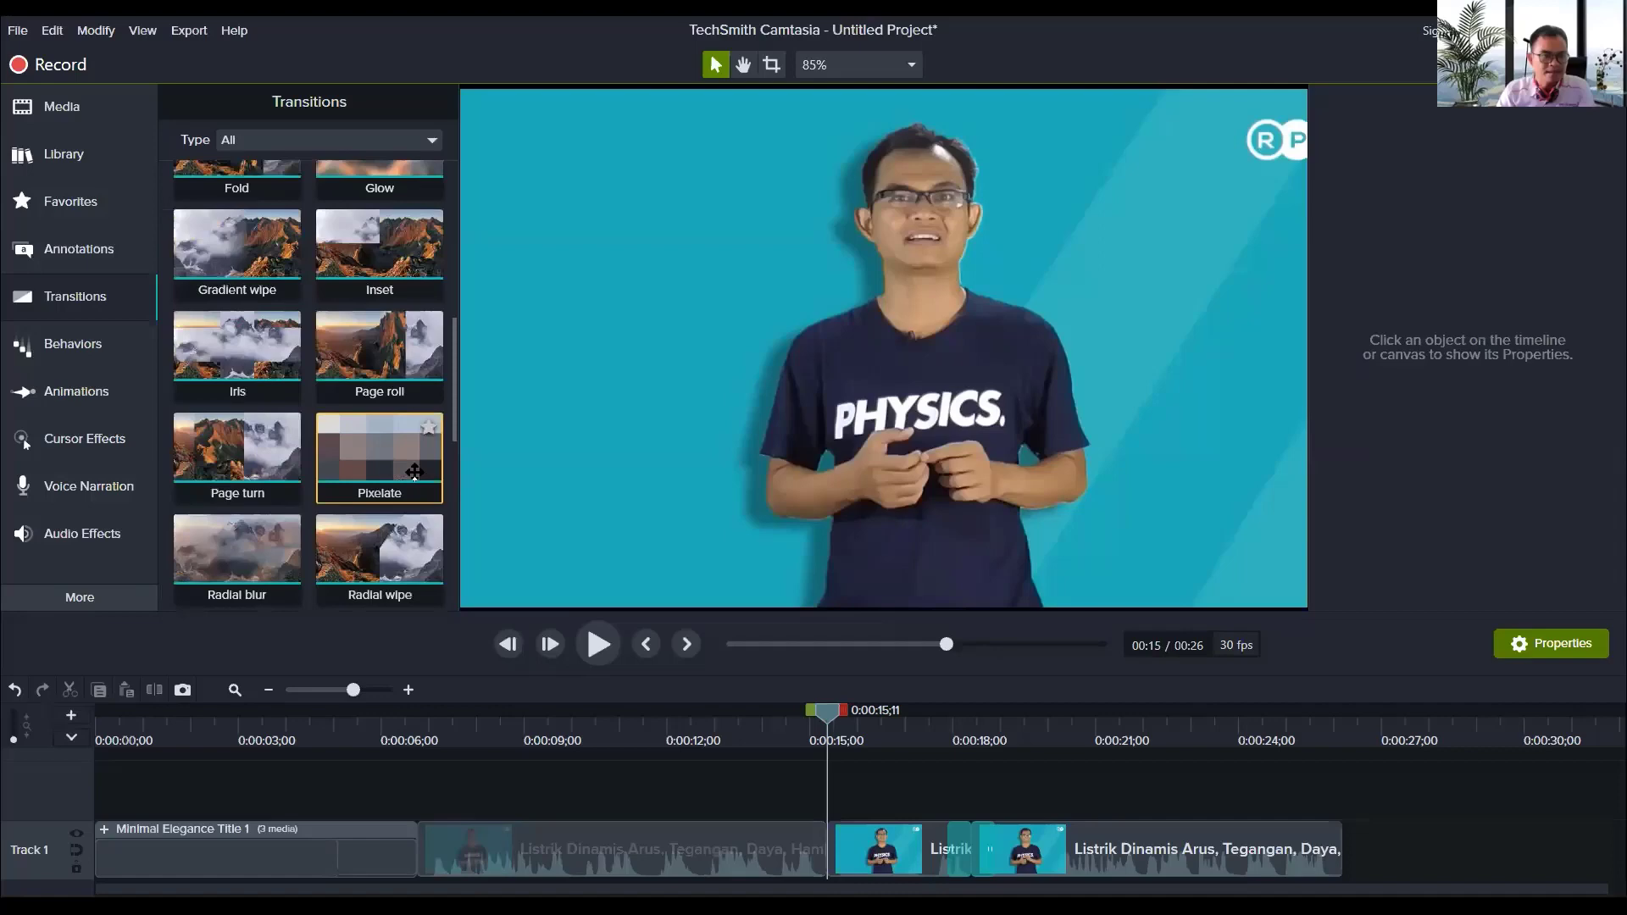
{"action": "scroll", "coordinate": [415, 472], "scroll_direction": "up", "scroll_amount": 4}
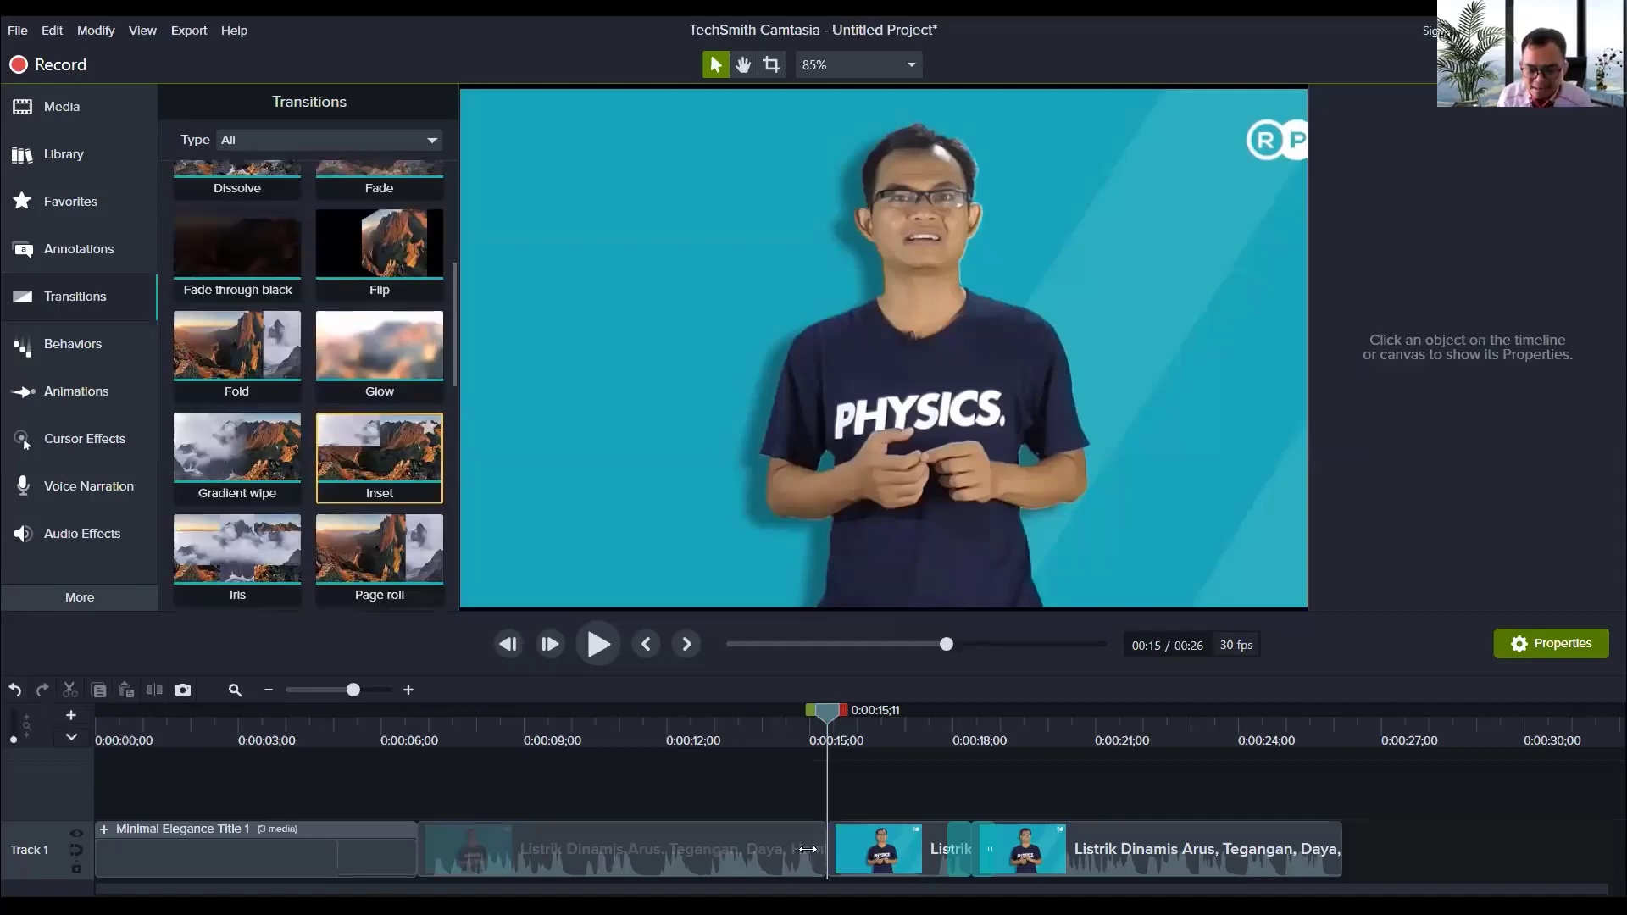
{"action": "scroll", "coordinate": [392, 466], "scroll_direction": "up", "scroll_amount": 7}
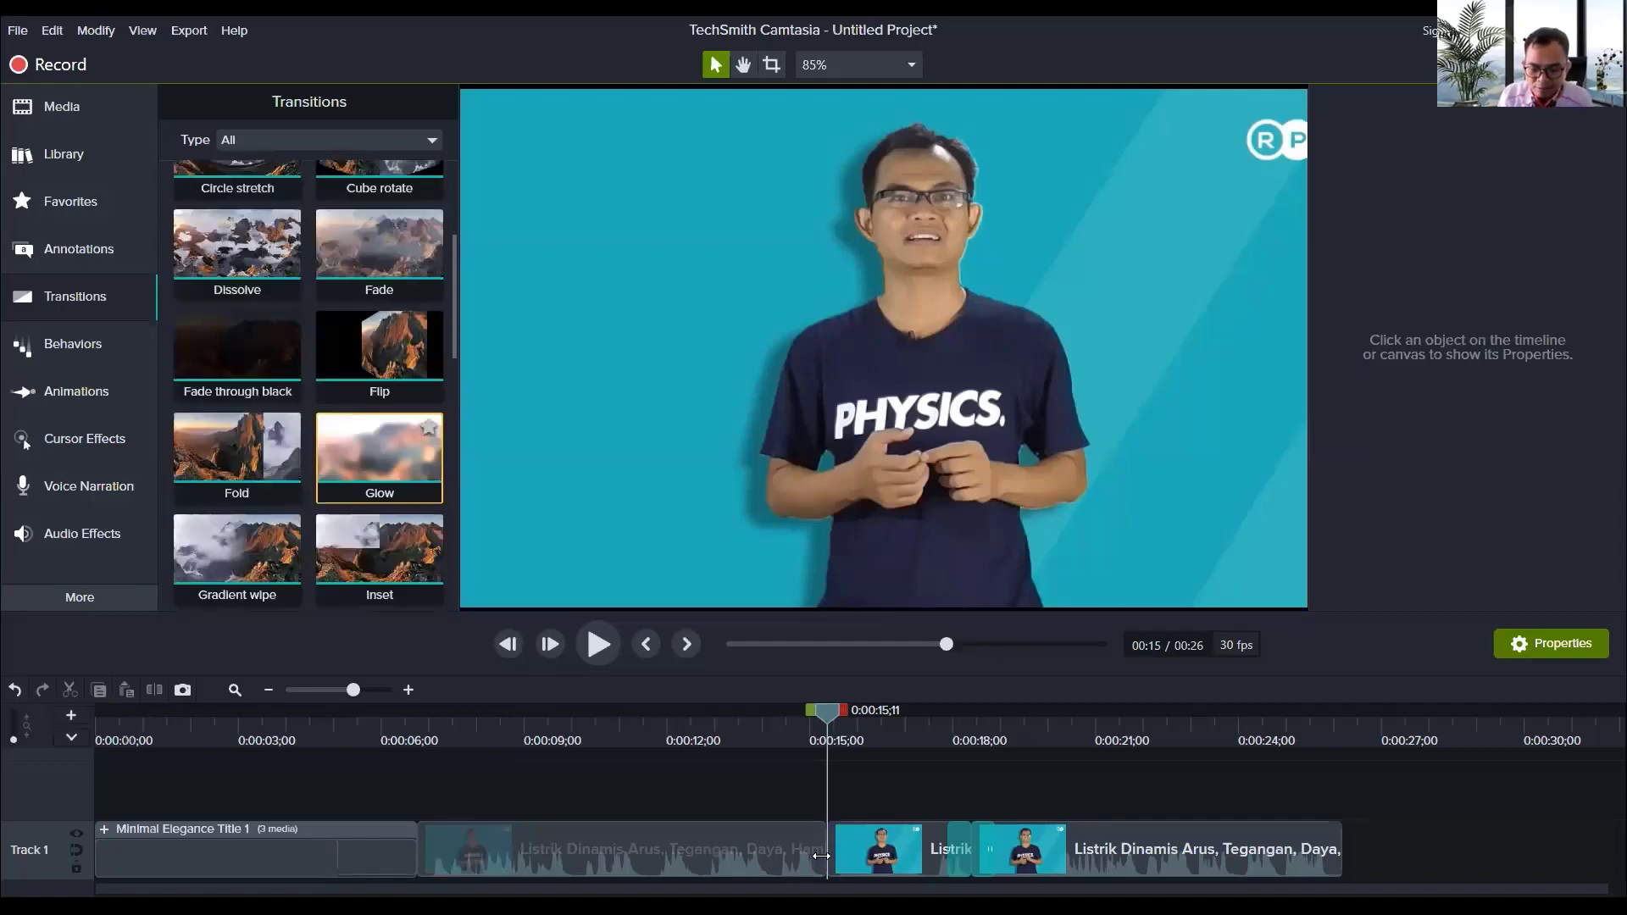
{"action": "left_click_drag", "start_coordinate": [238, 296], "coordinate": [822, 850]}
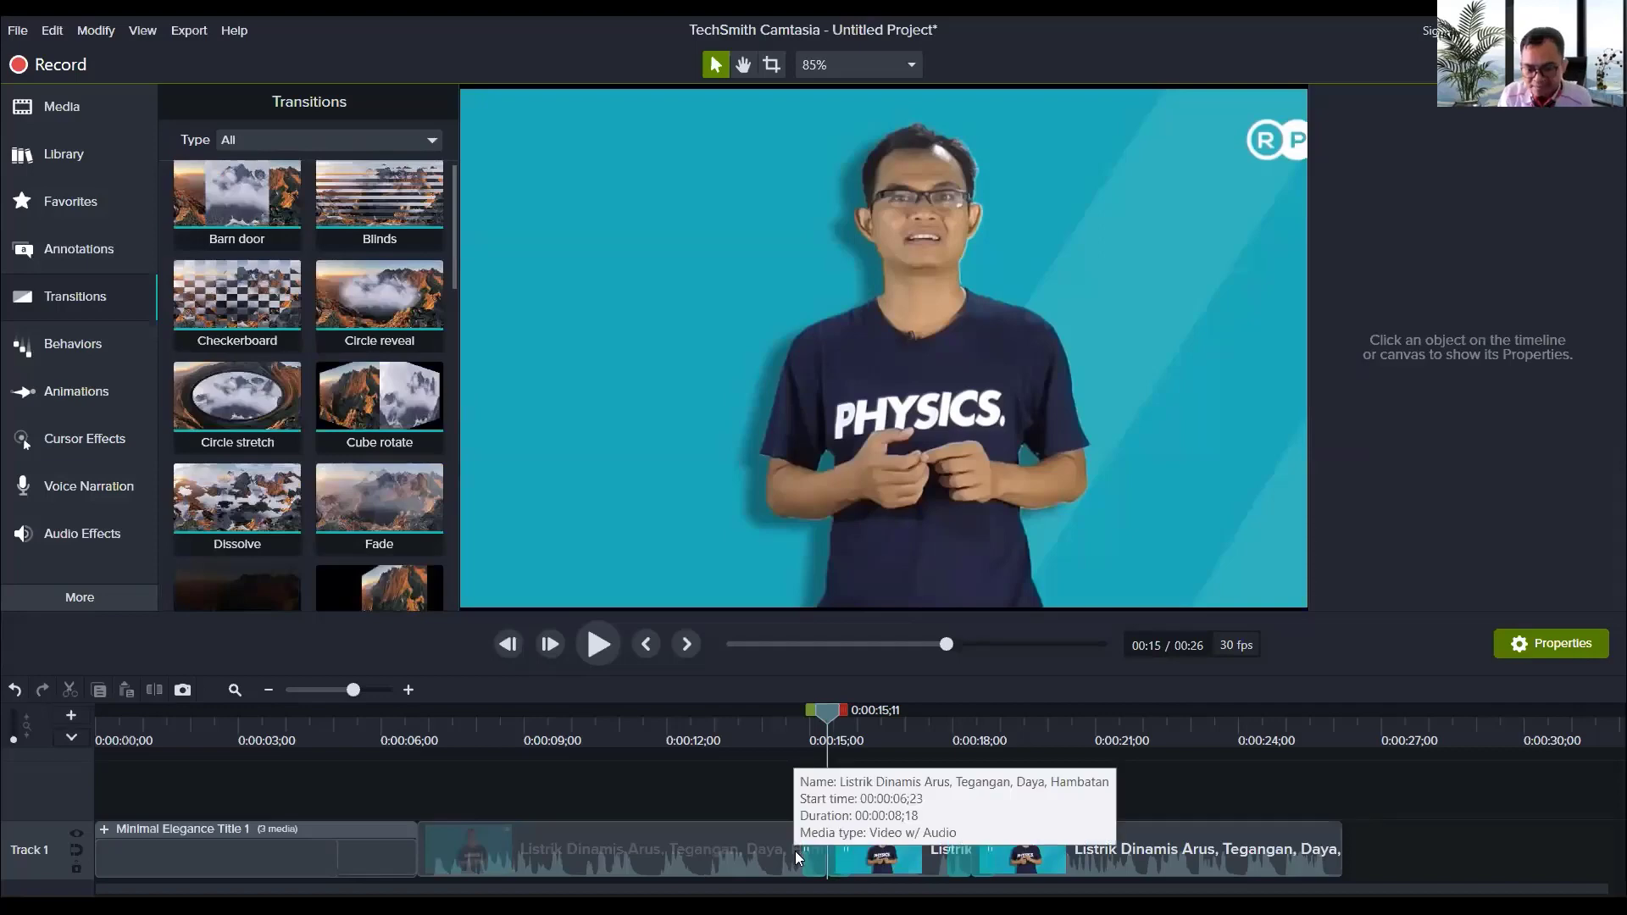
Step: Try lengthening the Checkerboard transition to 04:02 and shortening it to 00:24, and undo both duration changes
{"action": "left_click_drag", "start_coordinate": [744, 850], "coordinate": [731, 849]}
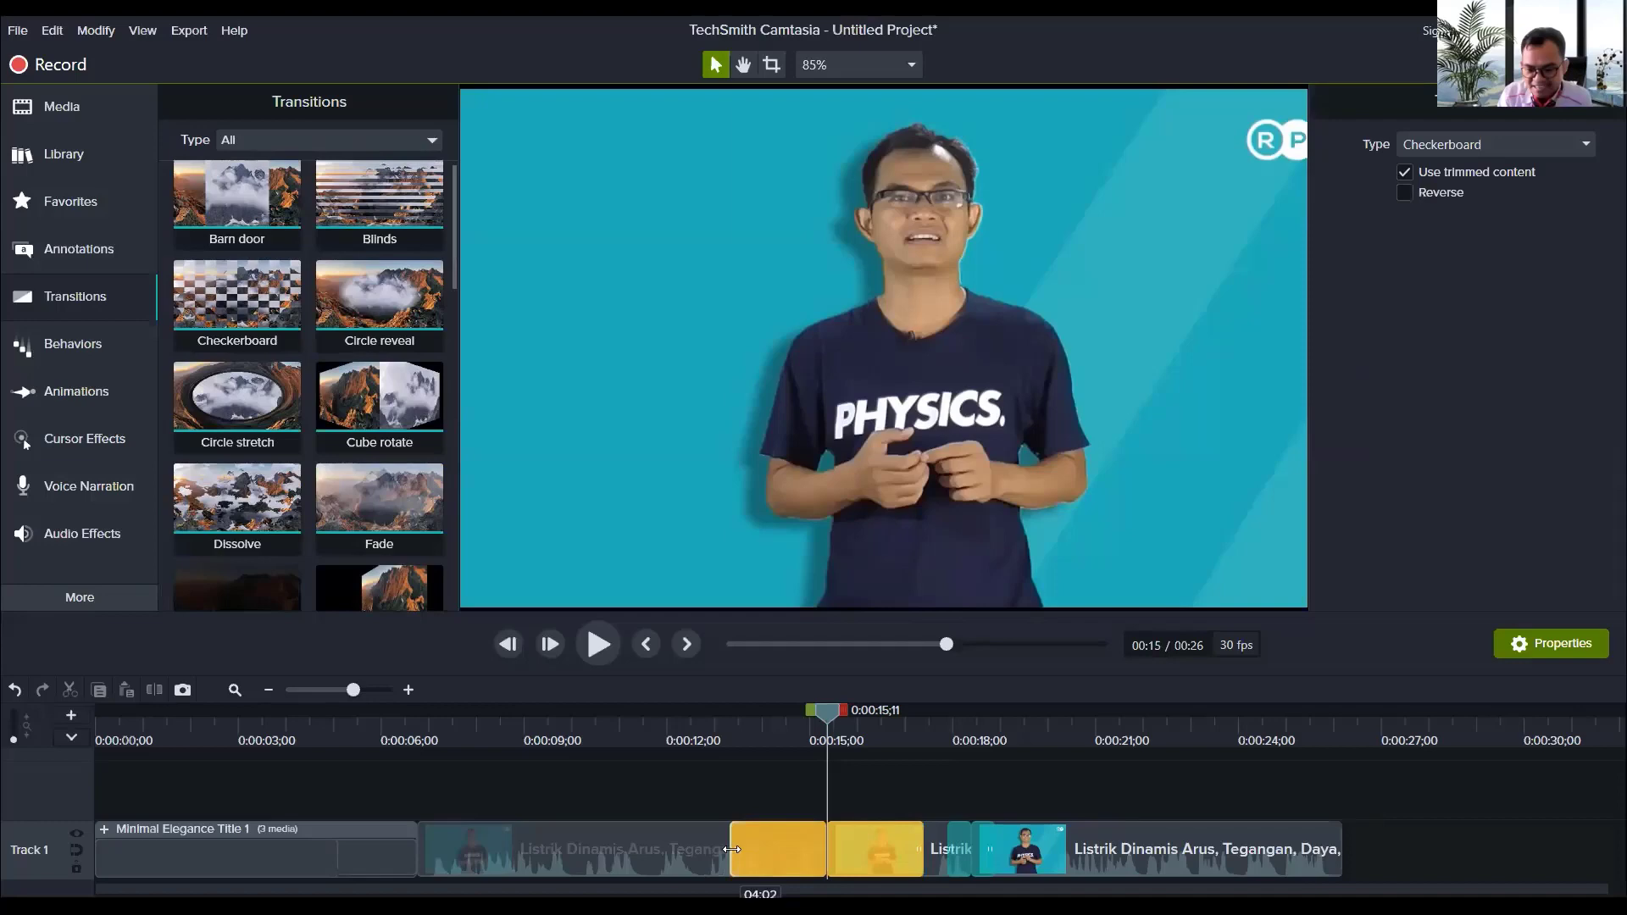
{"action": "left_click_drag", "start_coordinate": [731, 849], "coordinate": [796, 849]}
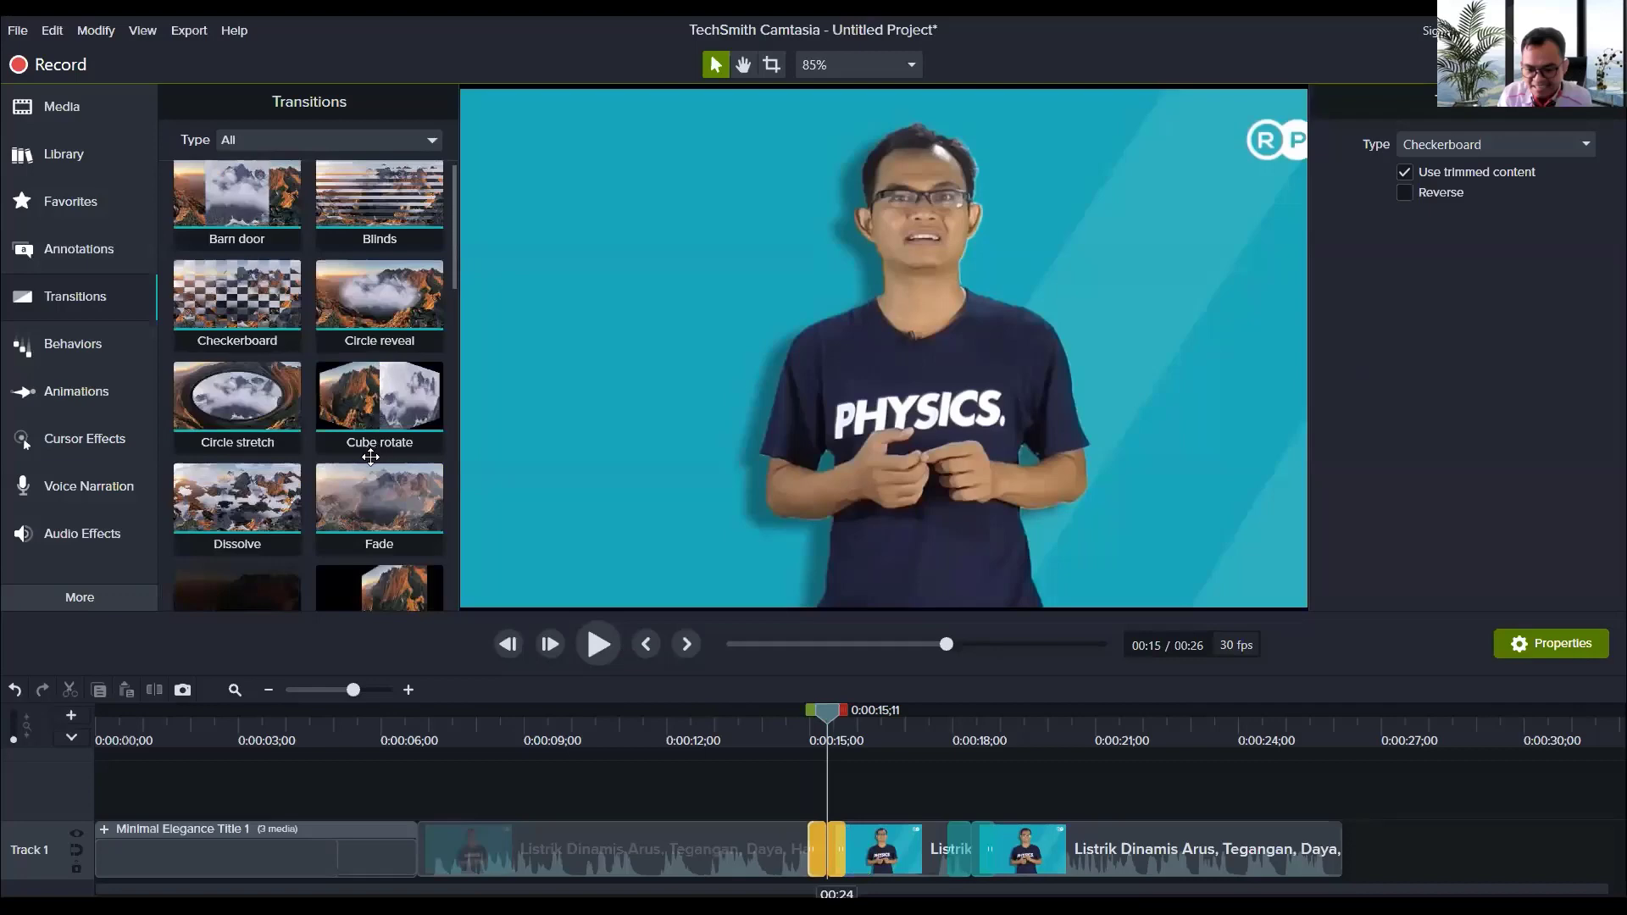
{"action": "key", "text": "ctrl+z"}
{"action": "key", "text": "ctrl+z"}
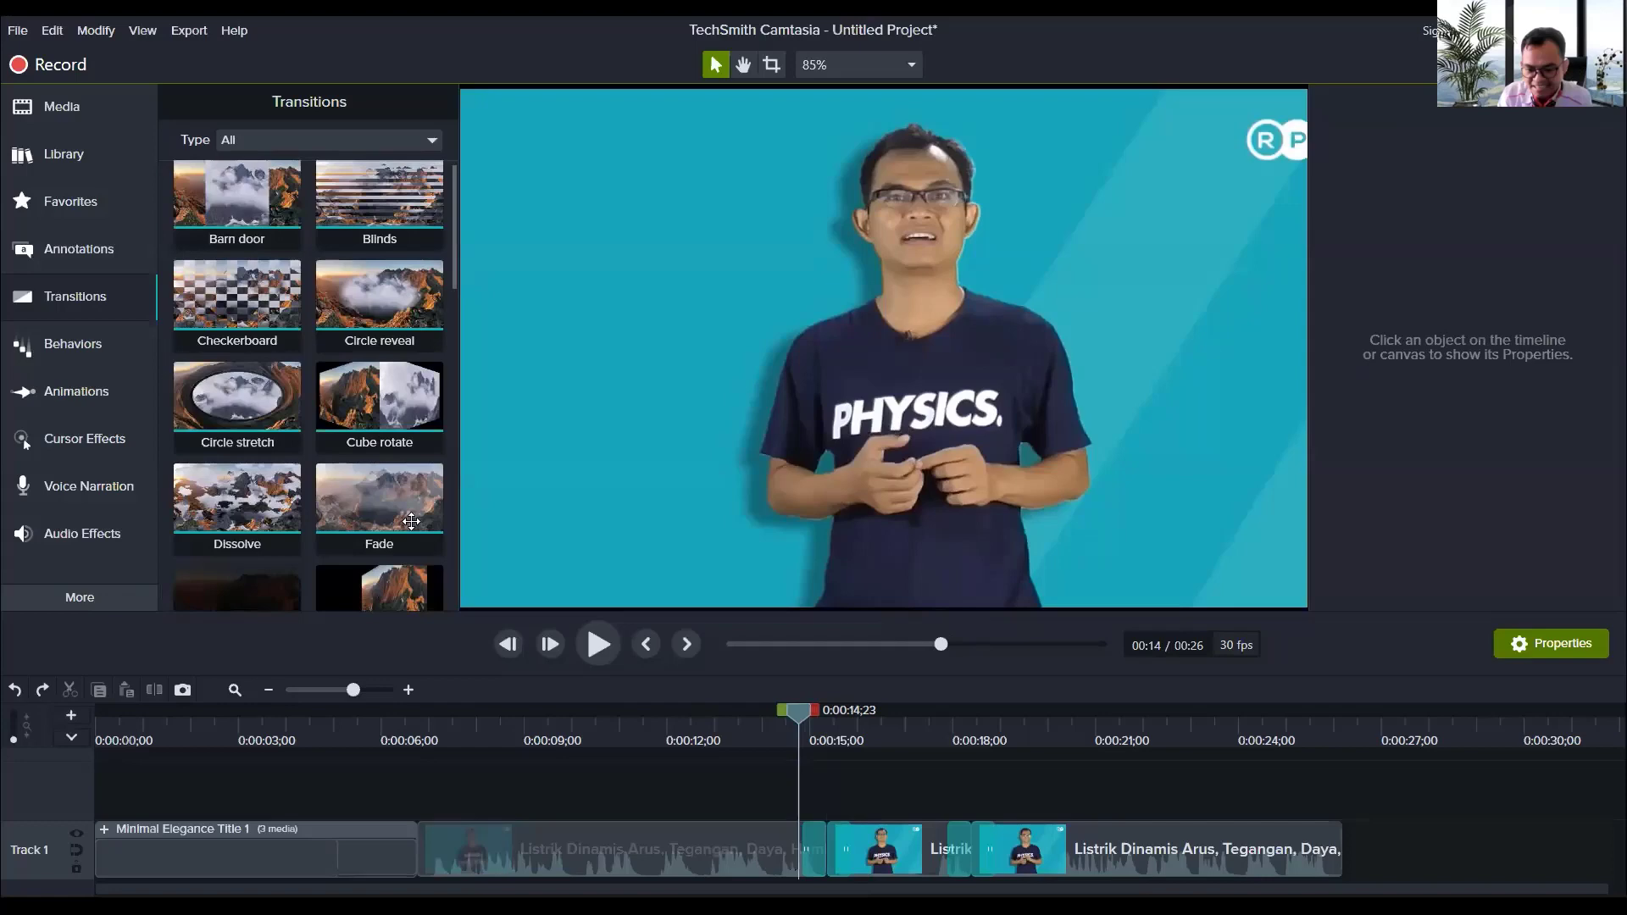
Step: Preview the Checkerboard transition by playing from 0:00:14;23 and pausing at 0:00:17;01
{"action": "scroll", "coordinate": [457, 514], "scroll_direction": "down", "scroll_amount": 5}
{"action": "key", "text": "space"}
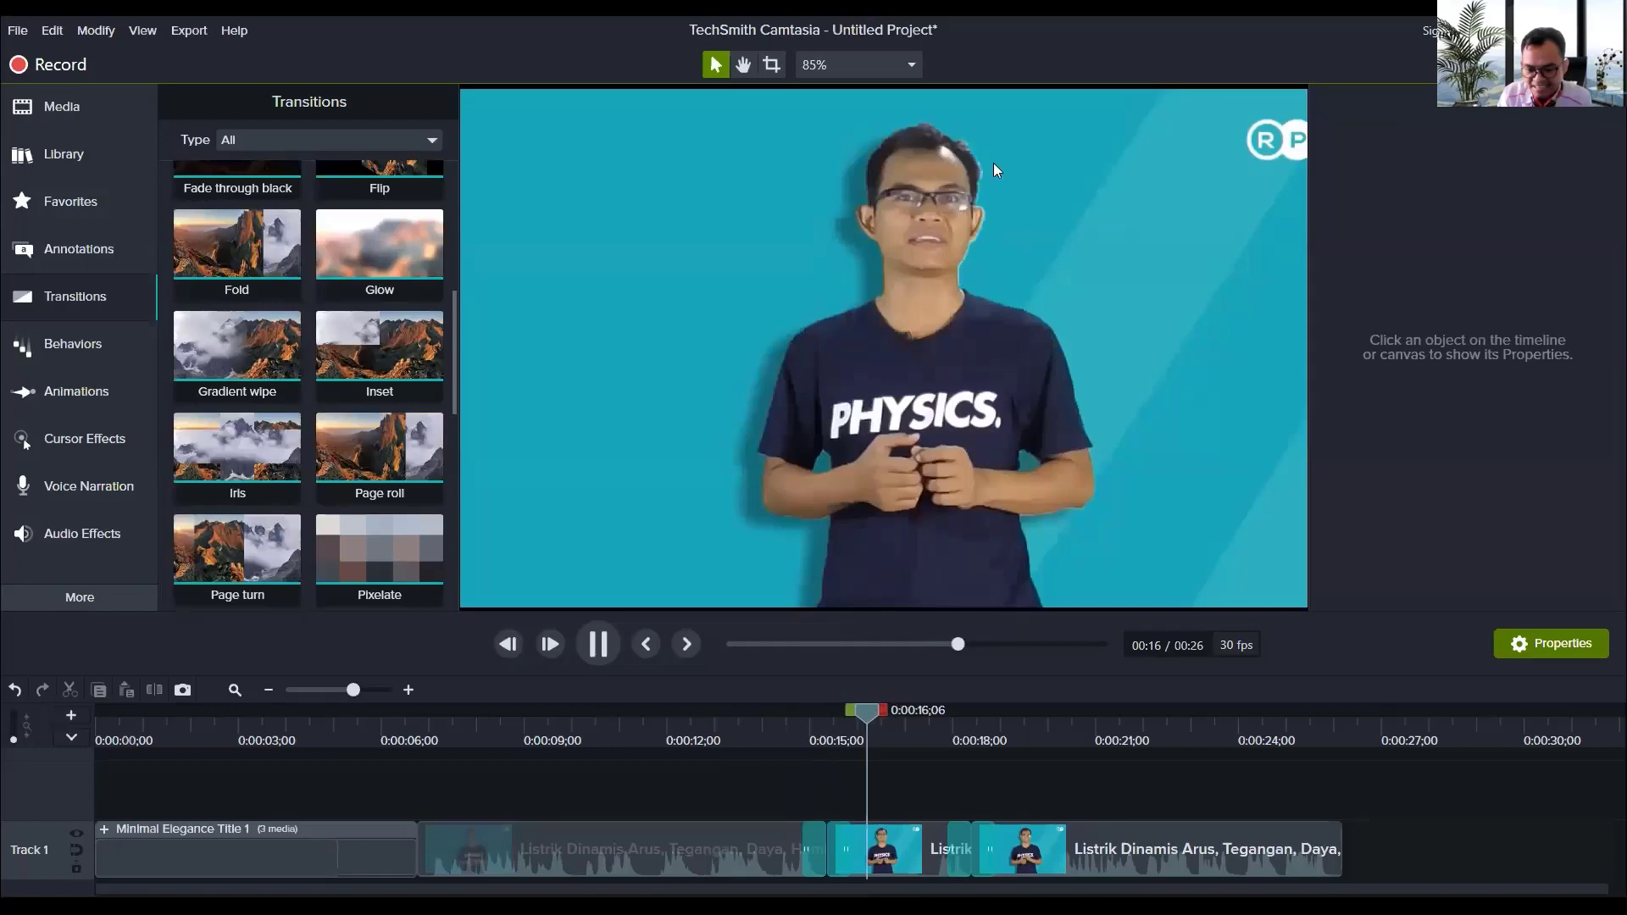
{"action": "key", "text": "space"}
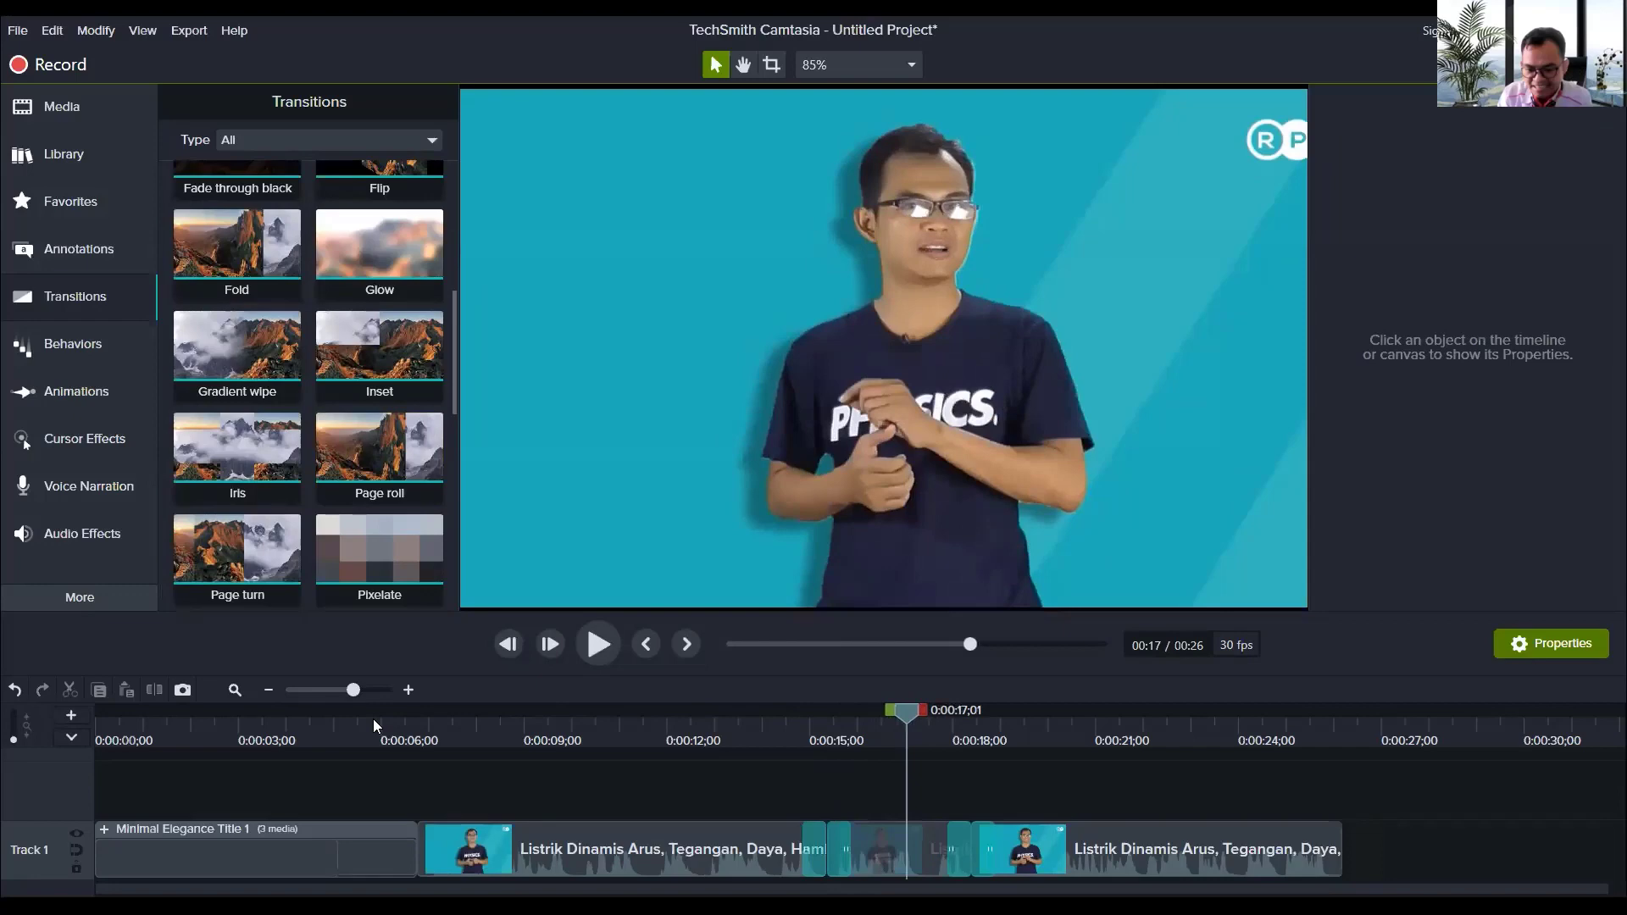
Step: Add a Fade transition between the Minimal Elegance title and the first Listrik Dinamis segment, and preview it from 0:00:05;23 to 0:00:08;27
{"action": "scroll", "coordinate": [378, 559], "scroll_direction": "up", "scroll_amount": 8}
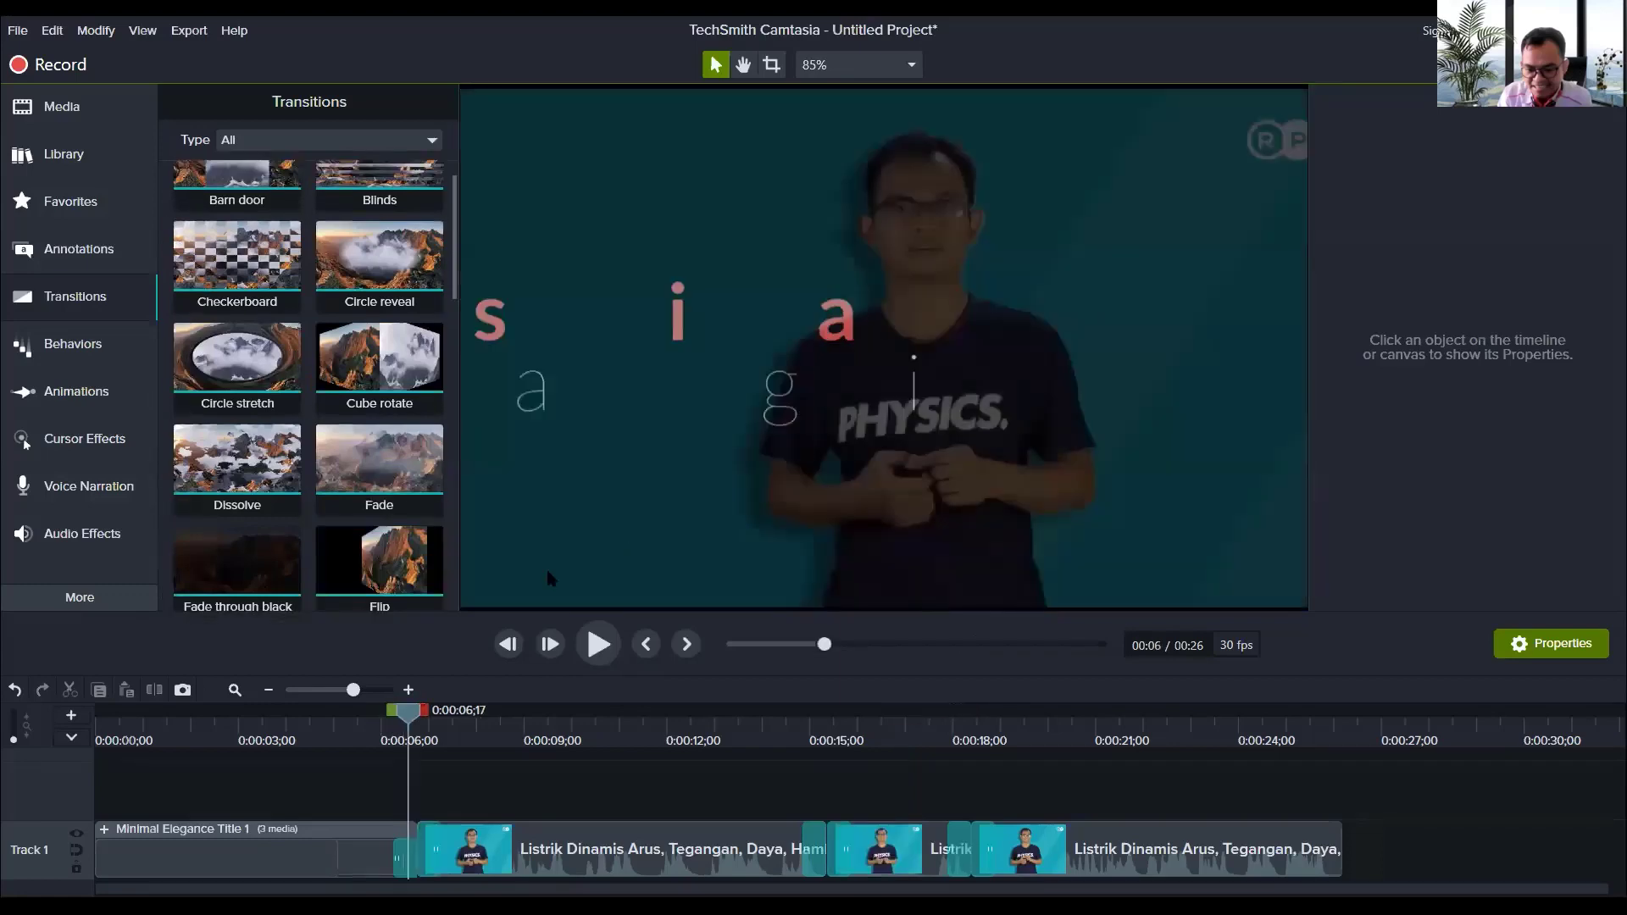
{"action": "left_click_drag", "start_coordinate": [395, 708], "coordinate": [362, 711]}
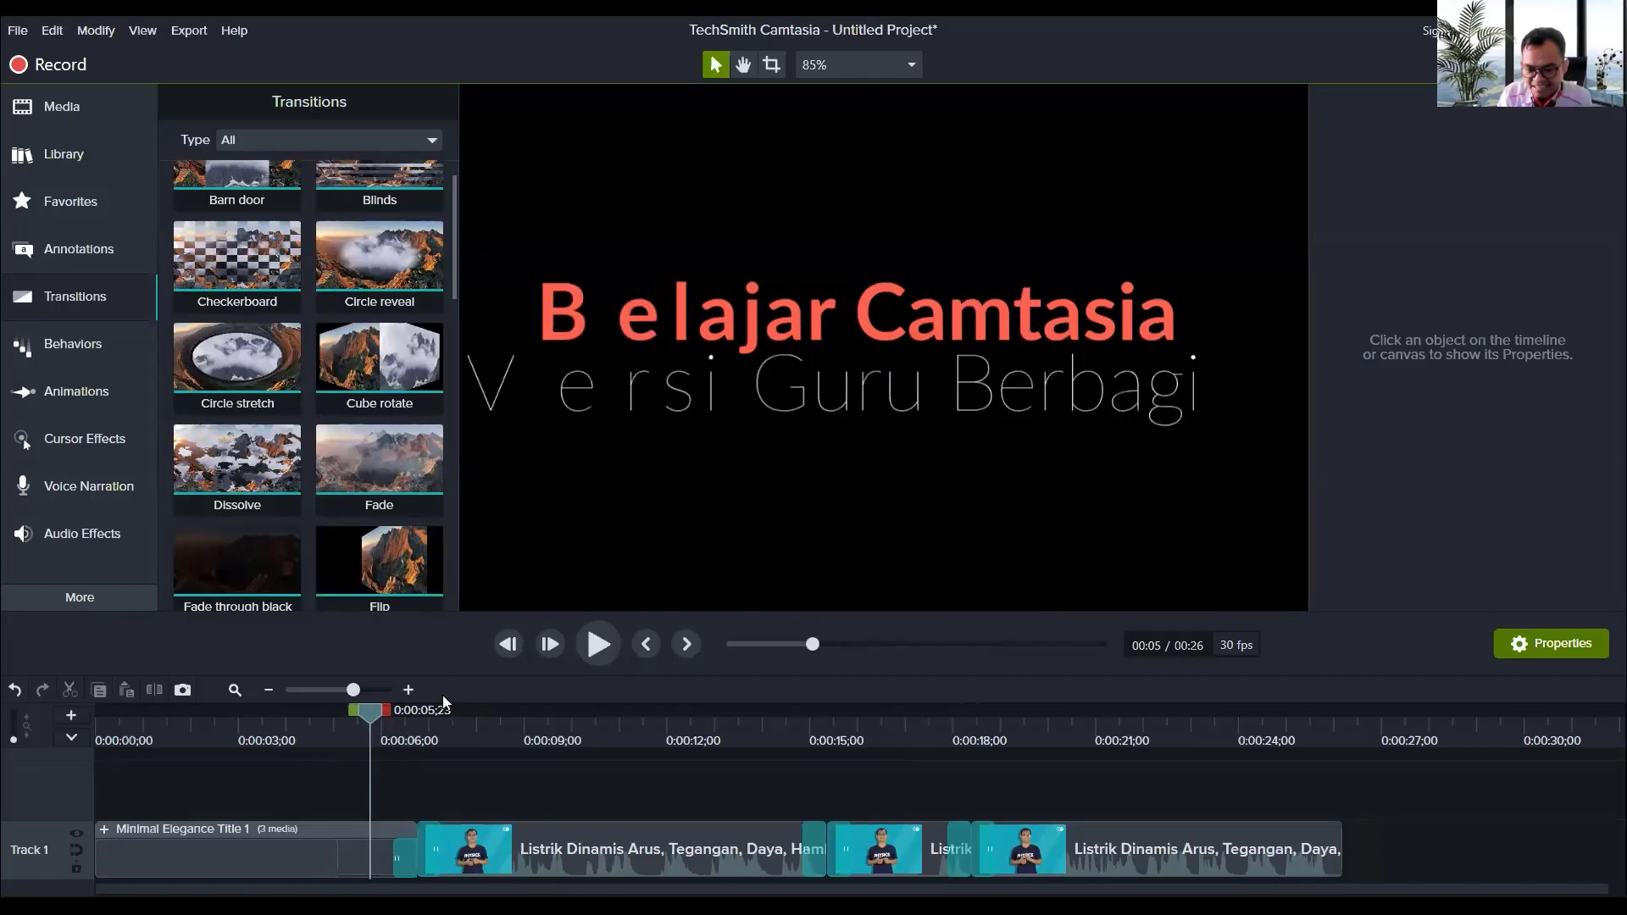
{"action": "key", "text": "space"}
{"action": "key", "text": "space"}
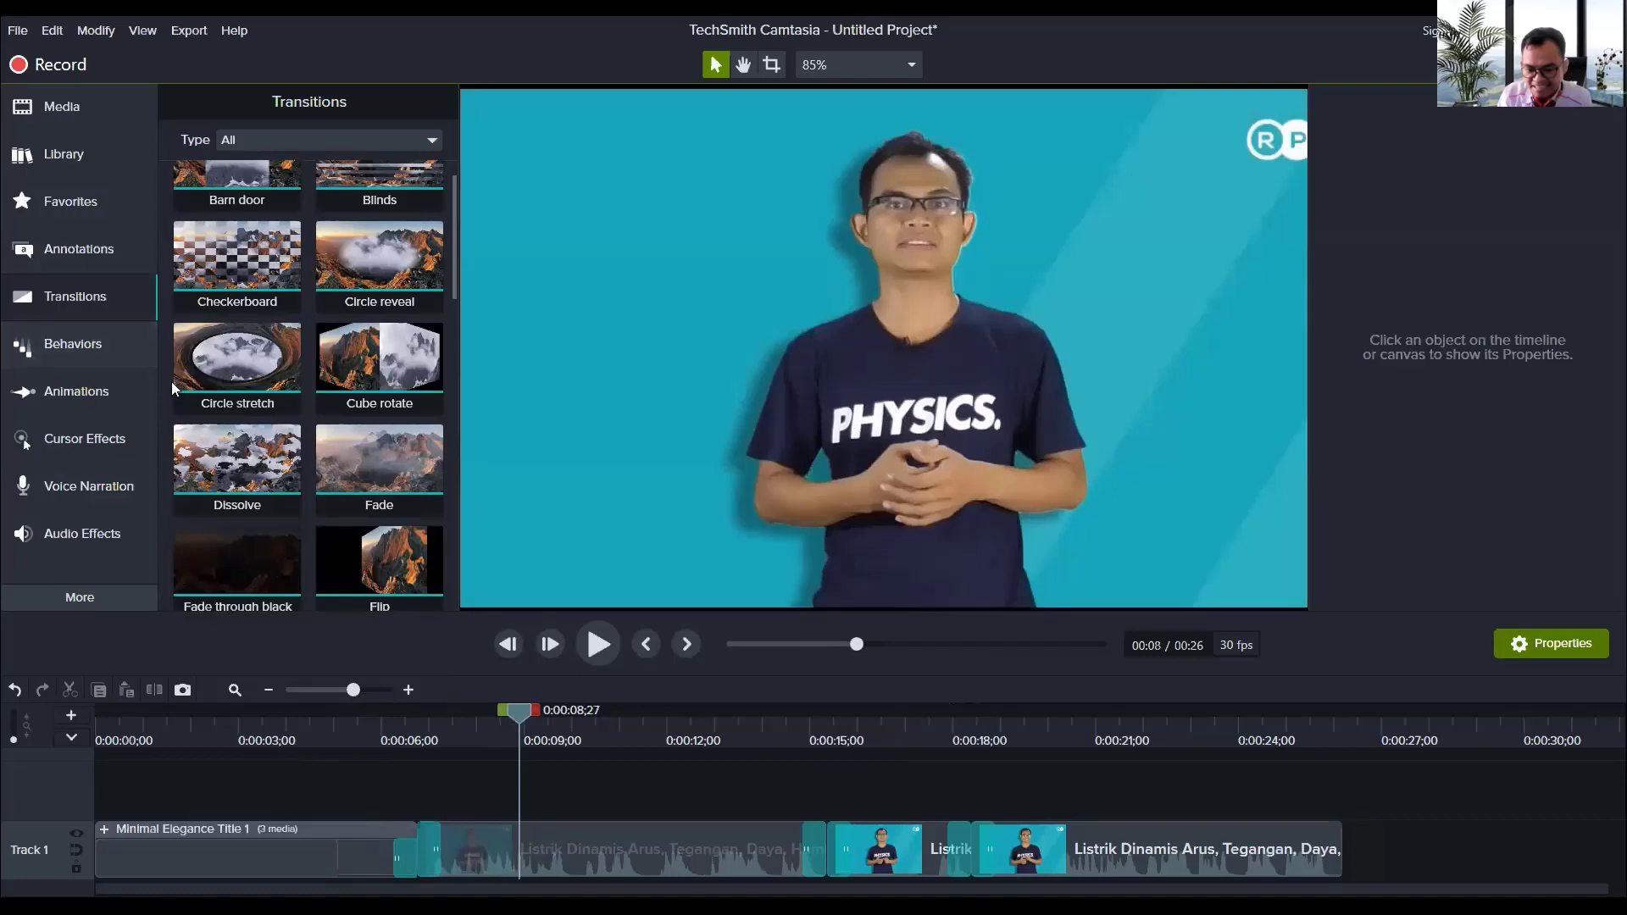
Step: Place the Crossing lower third from the library on a new track above the lesson video, starting at 0:00:08;20
{"action": "left_click", "coordinate": [64, 154]}
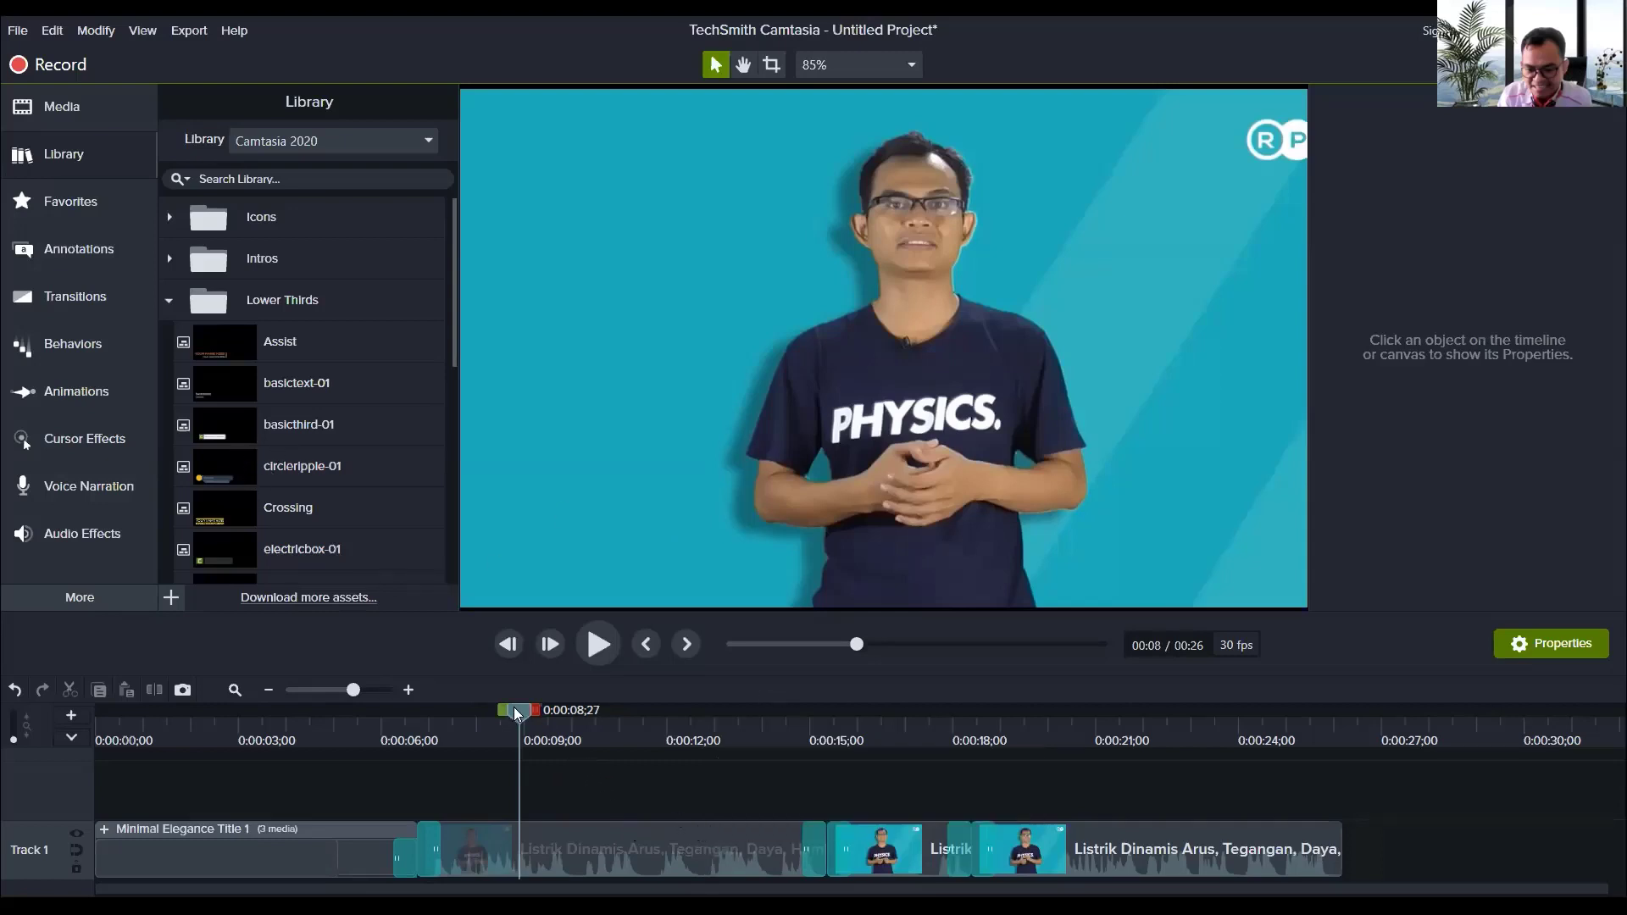
{"action": "mouse_move", "coordinate": [515, 709]}
{"action": "left_mouse_down"}
{"action": "mouse_move", "coordinate": [486, 729]}
{"action": "mouse_move", "coordinate": [441, 720]}
{"action": "mouse_move", "coordinate": [509, 729]}
{"action": "left_mouse_up"}
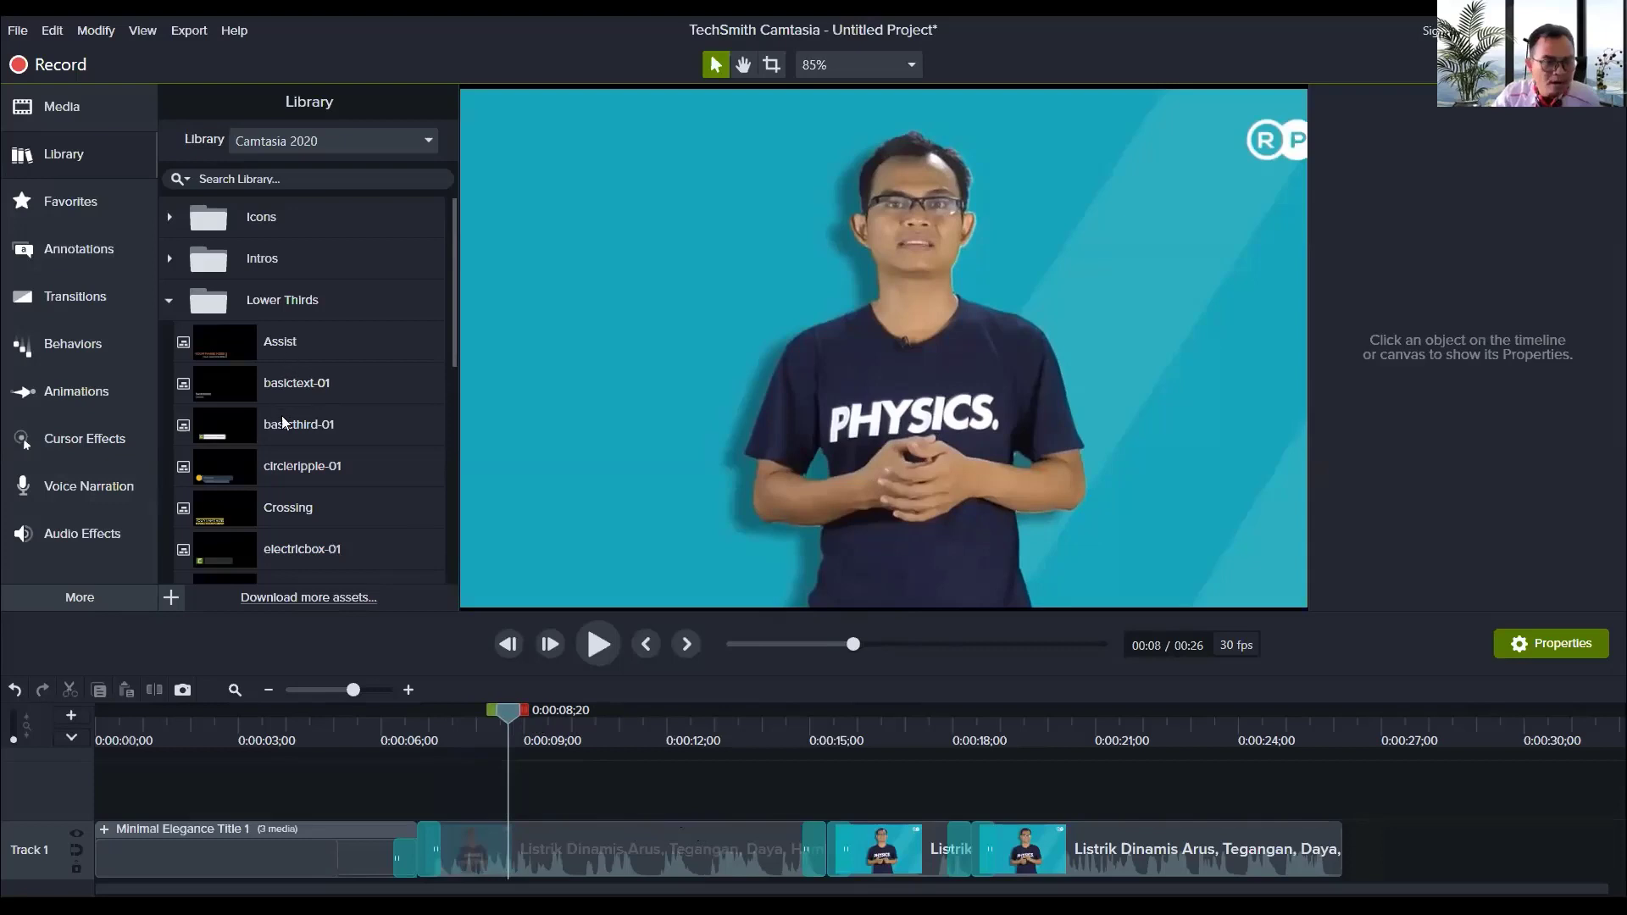
{"action": "scroll", "coordinate": [282, 471], "scroll_direction": "down", "scroll_amount": 1}
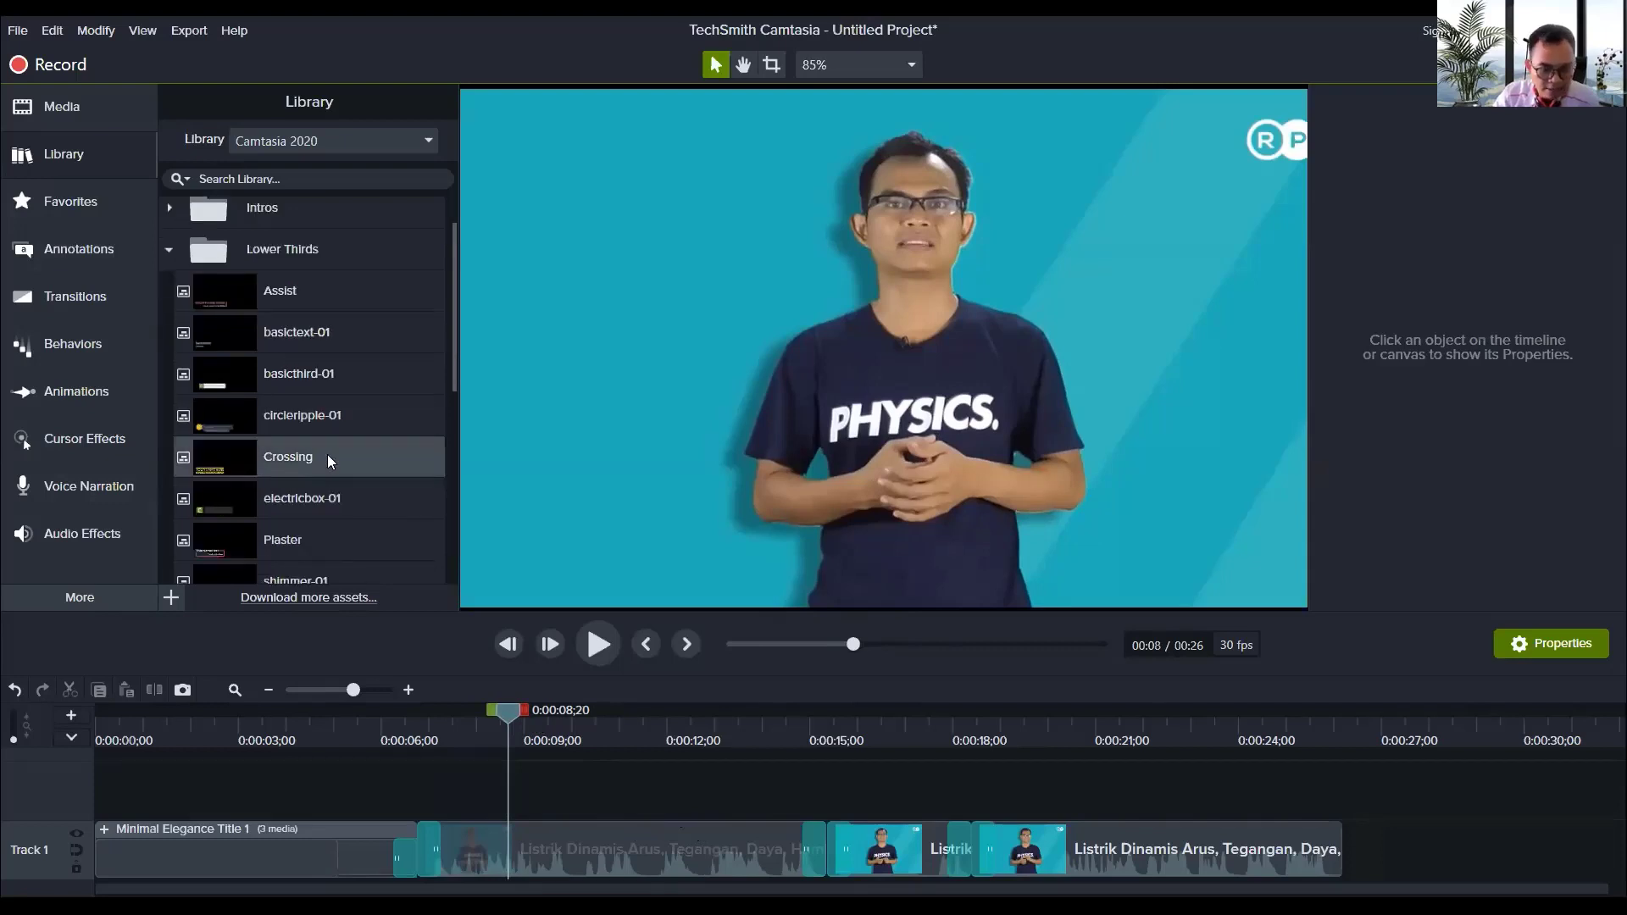
{"action": "left_click_drag", "start_coordinate": [327, 454], "coordinate": [500, 770]}
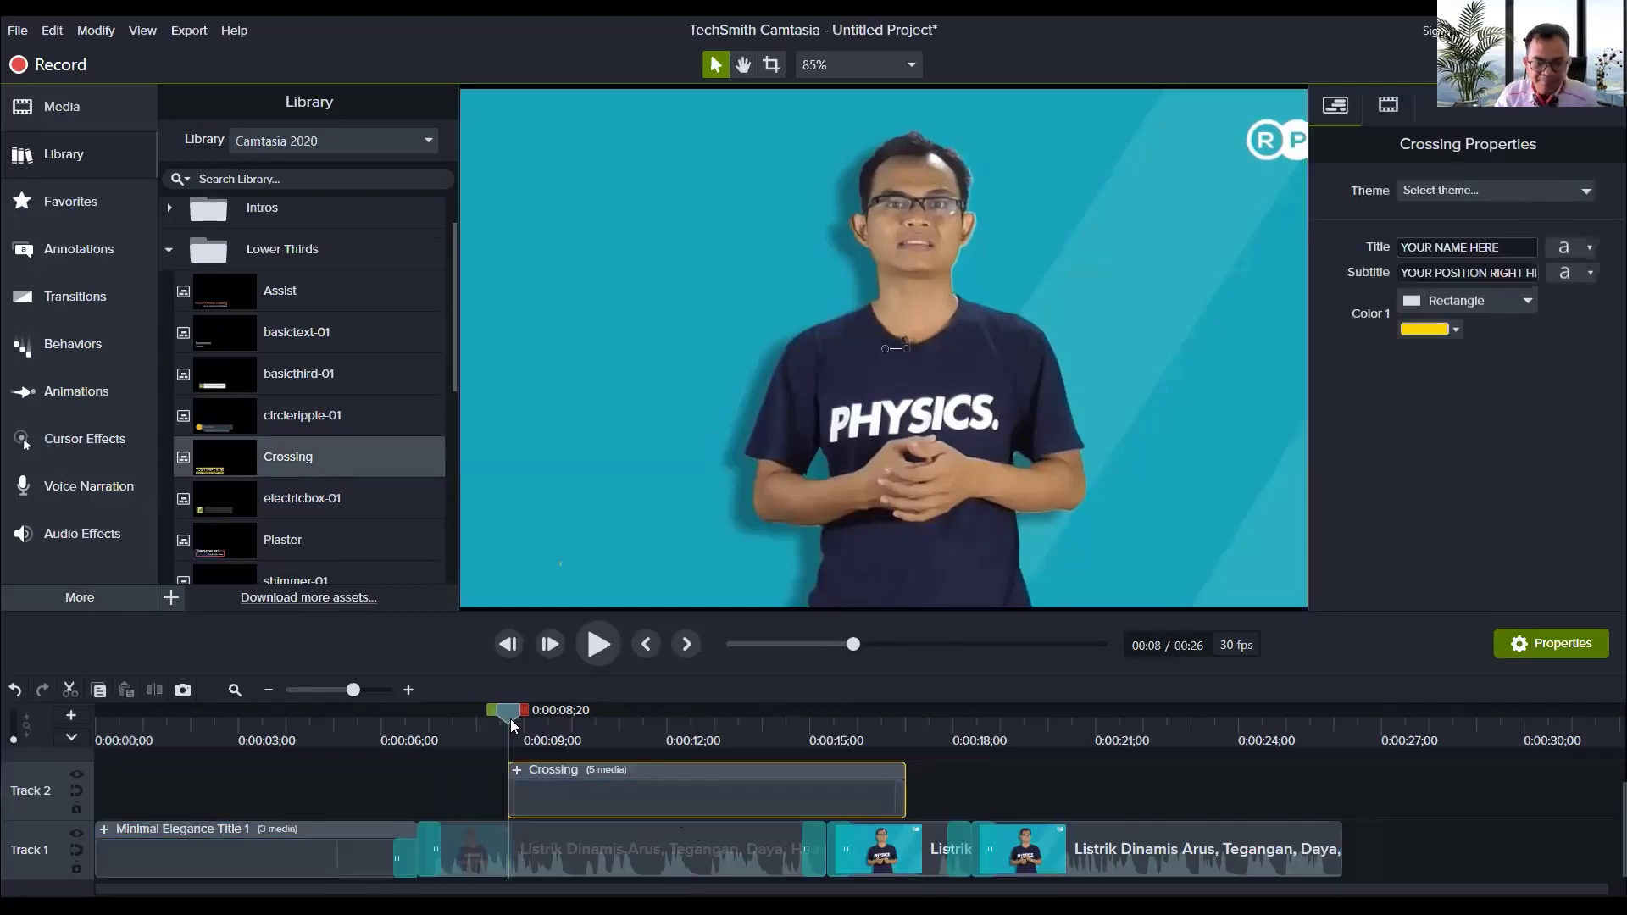
Step: Show the frame at 0:00:09;21 and scale the Crossing lower third down to 70.1%
{"action": "left_click", "coordinate": [514, 717]}
{"action": "mouse_move", "coordinate": [527, 716]}
{"action": "left_mouse_down"}
{"action": "mouse_move", "coordinate": [596, 722]}
{"action": "mouse_move", "coordinate": [556, 724]}
{"action": "left_mouse_up"}
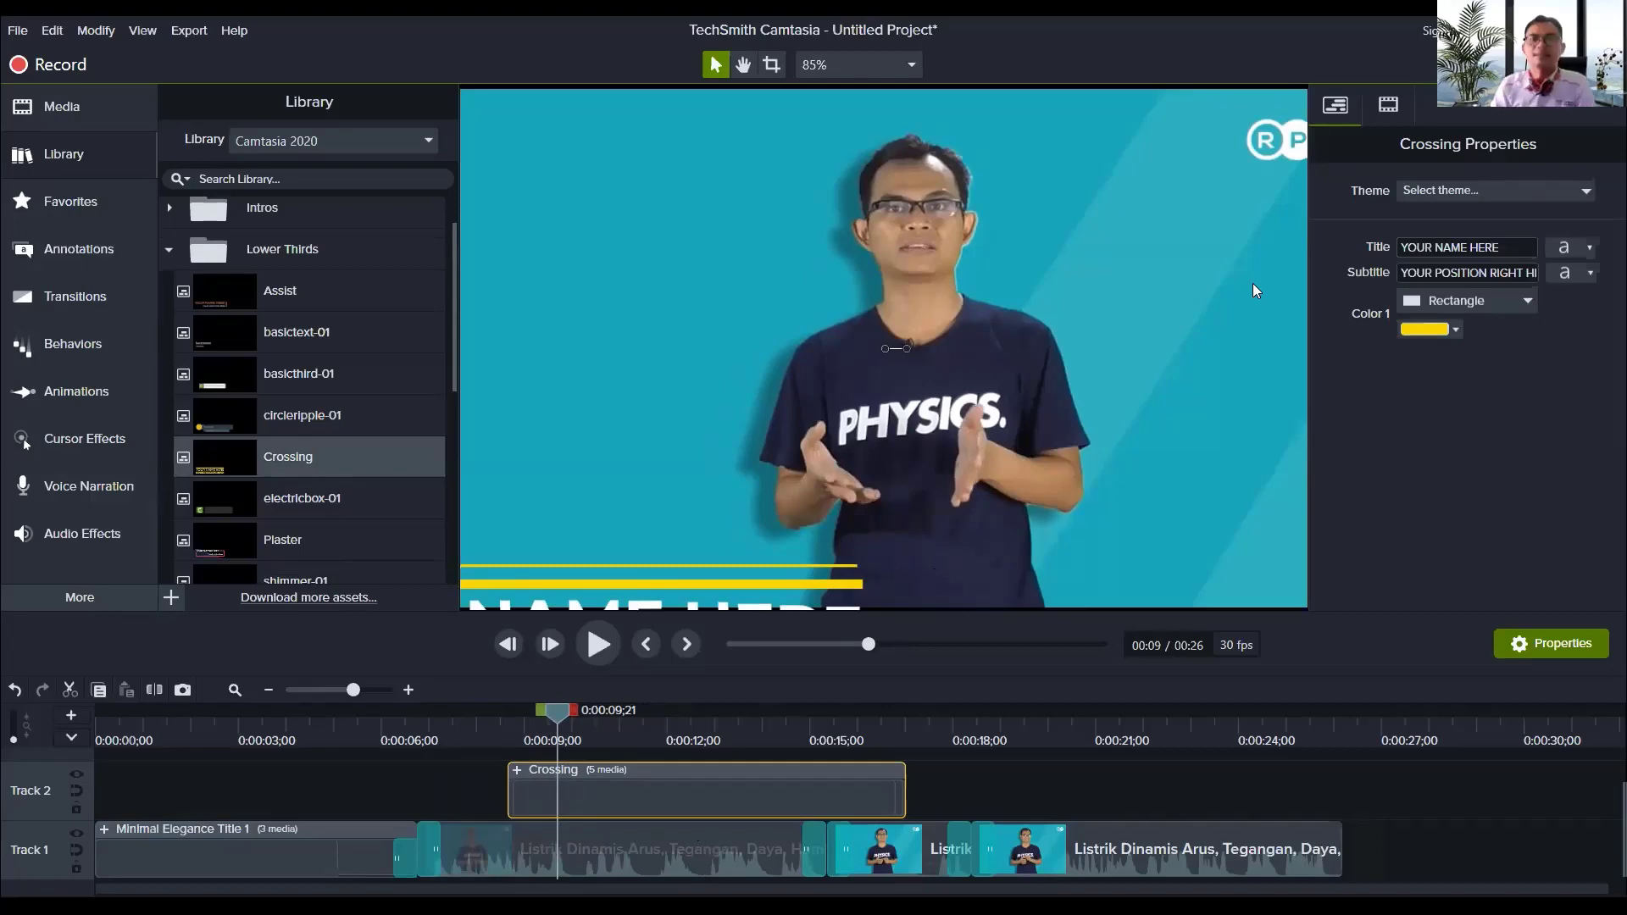
{"action": "left_click", "coordinate": [914, 66]}
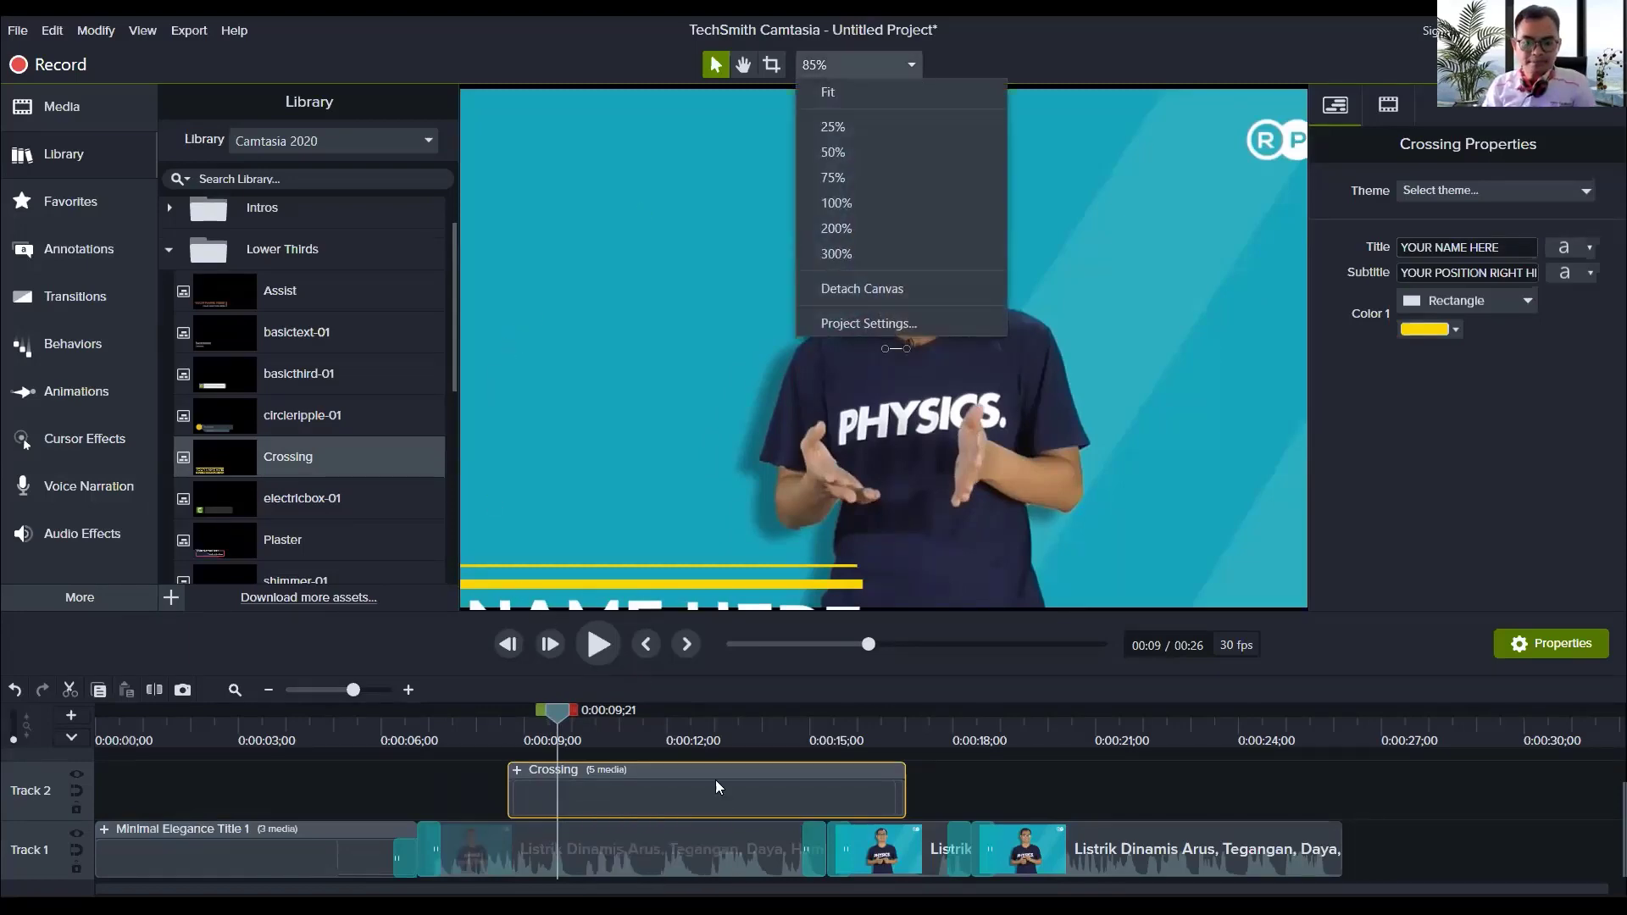
{"action": "left_click", "coordinate": [755, 591]}
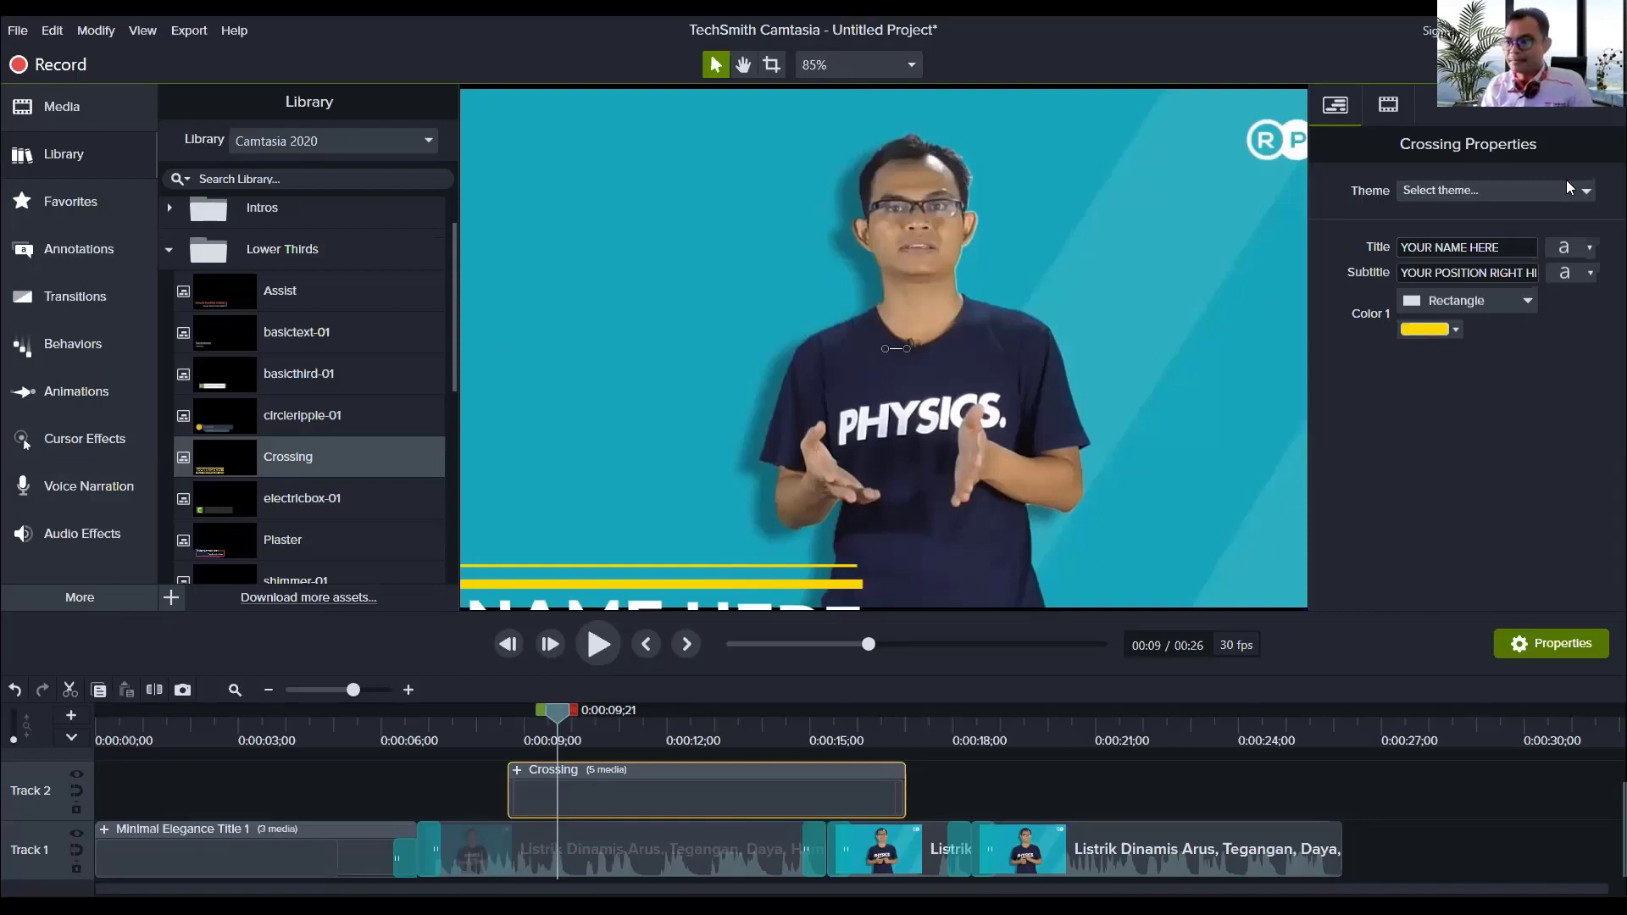
{"action": "left_click", "coordinate": [1388, 104]}
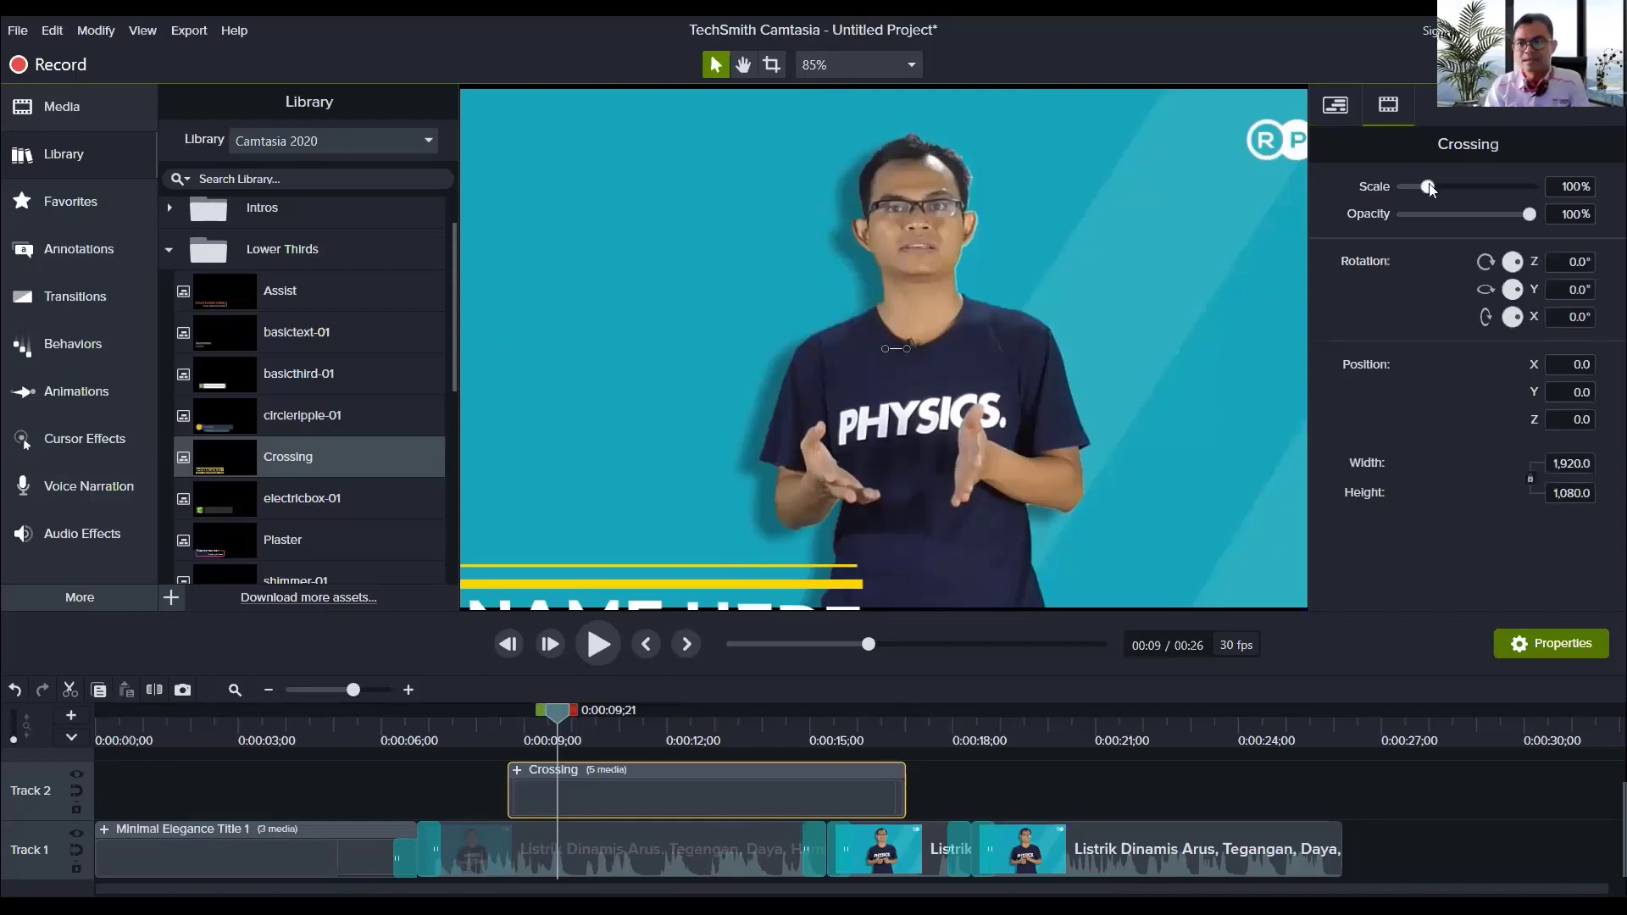
{"action": "left_click", "coordinate": [1335, 104]}
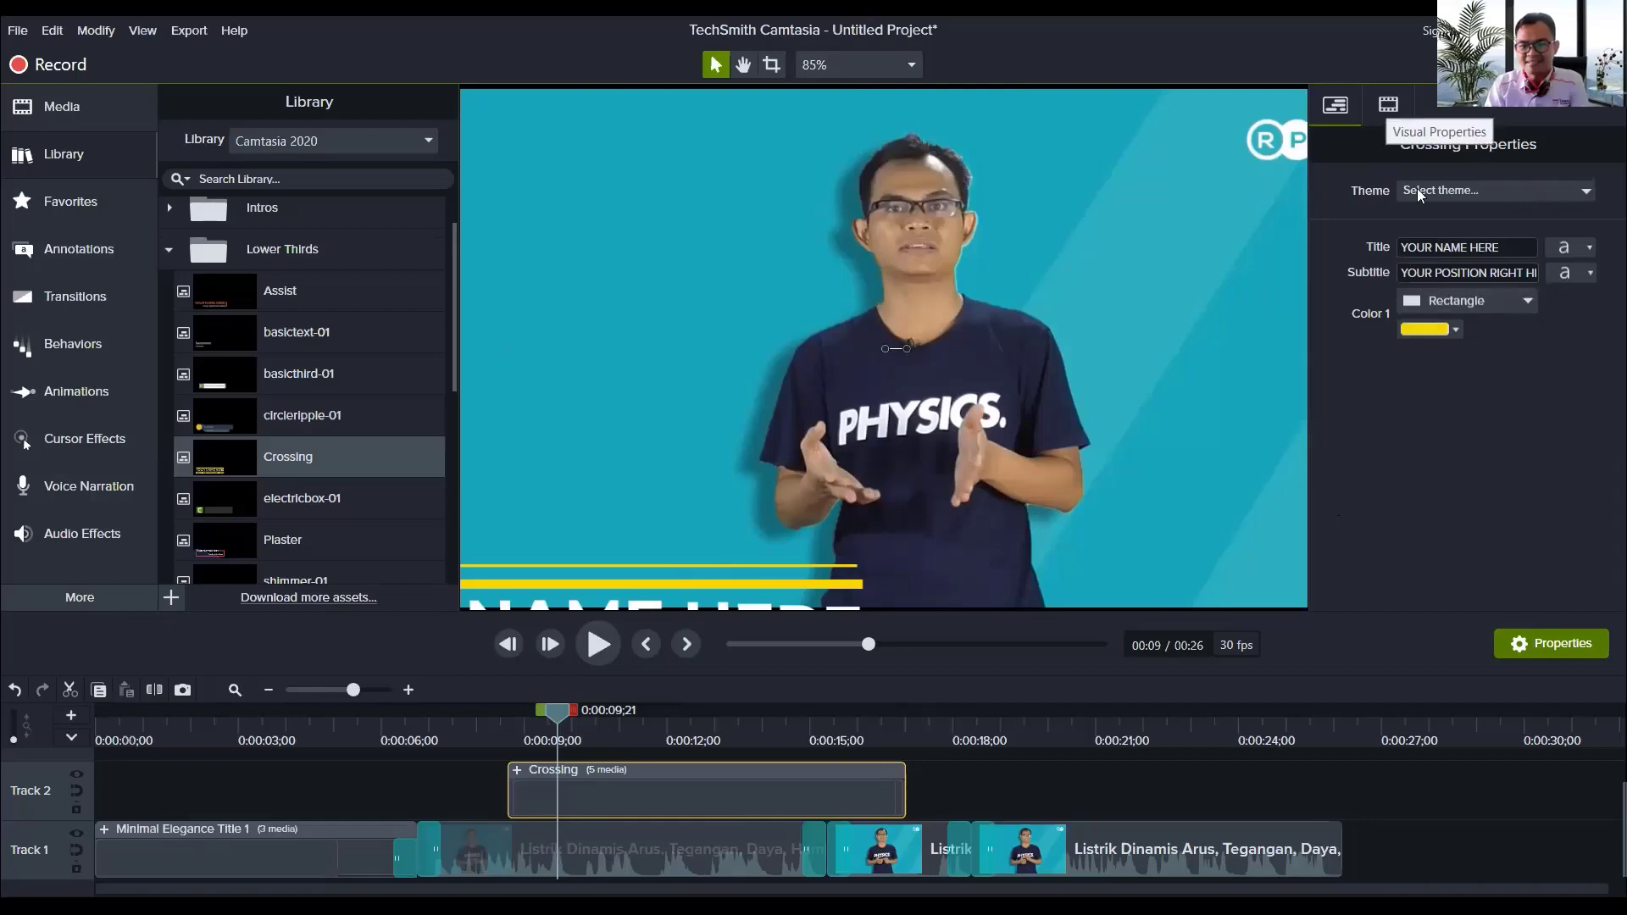
{"action": "left_click", "coordinate": [1388, 106]}
{"action": "left_click_drag", "start_coordinate": [1429, 186], "coordinate": [1419, 187]}
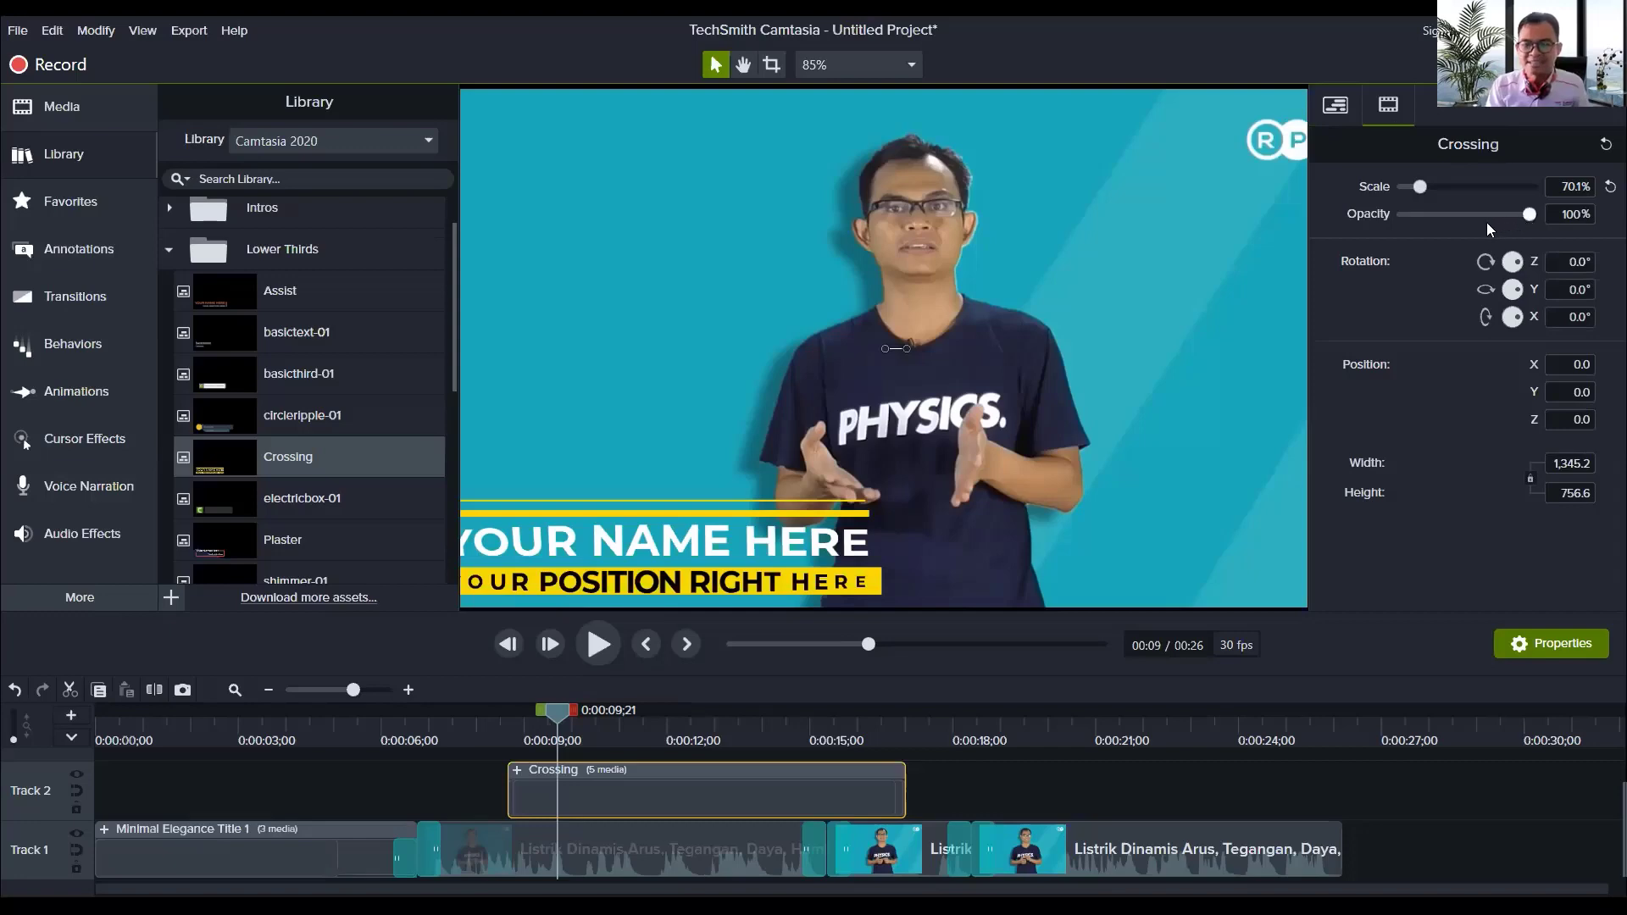
Step: Set the Crossing lower third's opacity to 99% and move it to X 88.2, Y 18.3 on the canvas
{"action": "left_click_drag", "start_coordinate": [1487, 222], "coordinate": [1429, 235]}
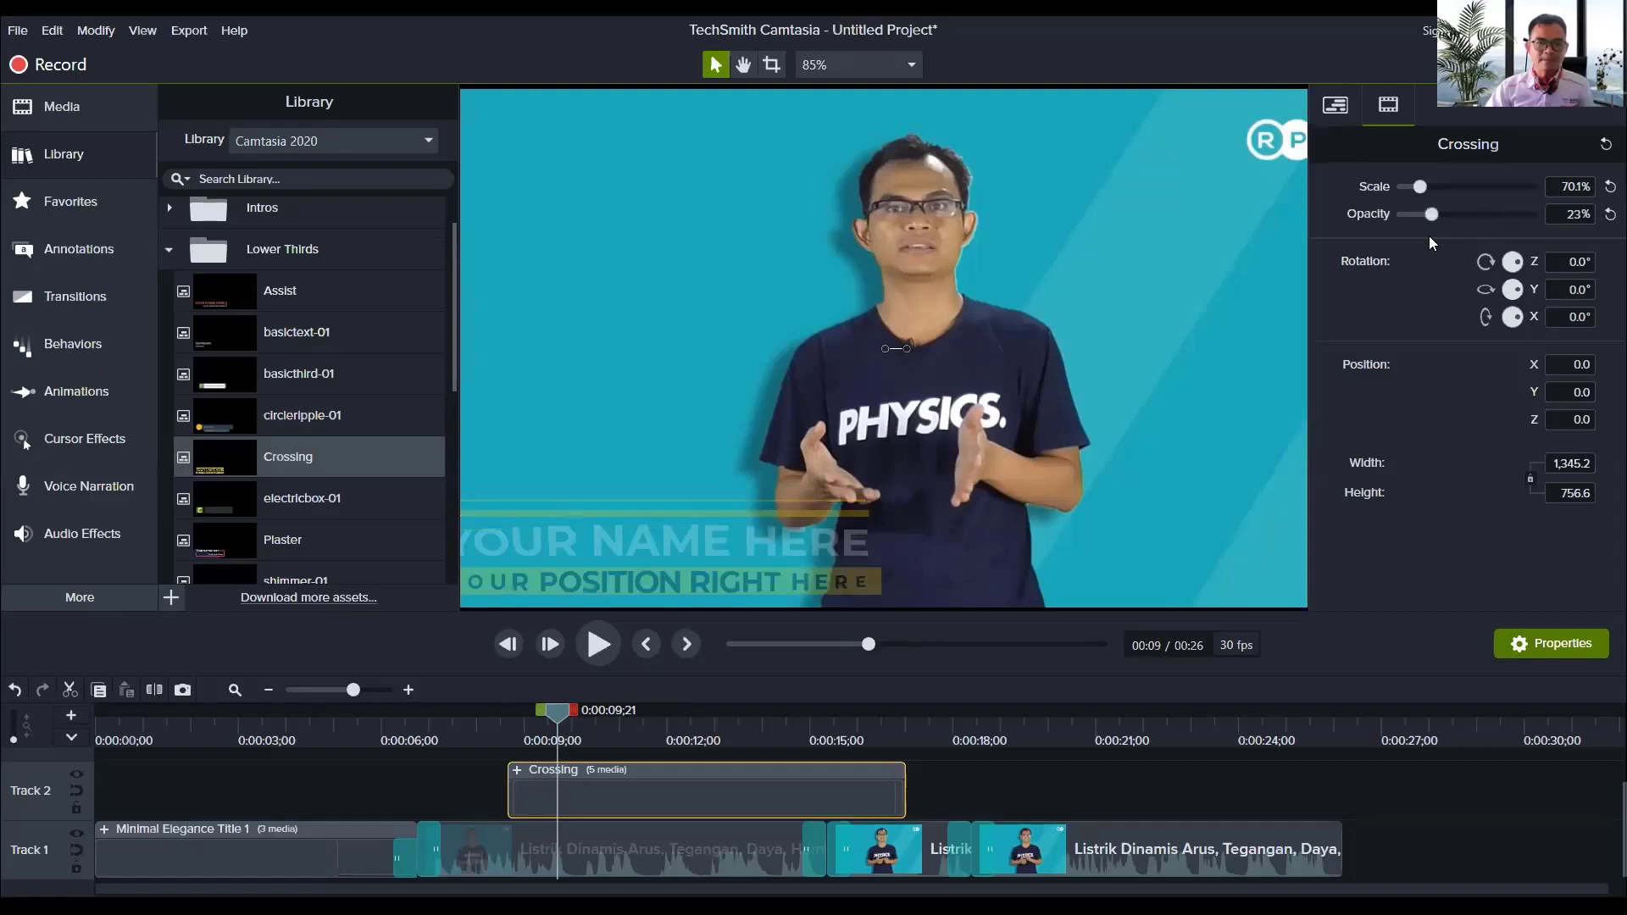
{"action": "left_click_drag", "start_coordinate": [1430, 236], "coordinate": [1528, 236]}
{"action": "mouse_move", "coordinate": [680, 548]}
{"action": "left_mouse_down"}
{"action": "mouse_move", "coordinate": [818, 466]}
{"action": "mouse_move", "coordinate": [682, 551]}
{"action": "left_mouse_up"}
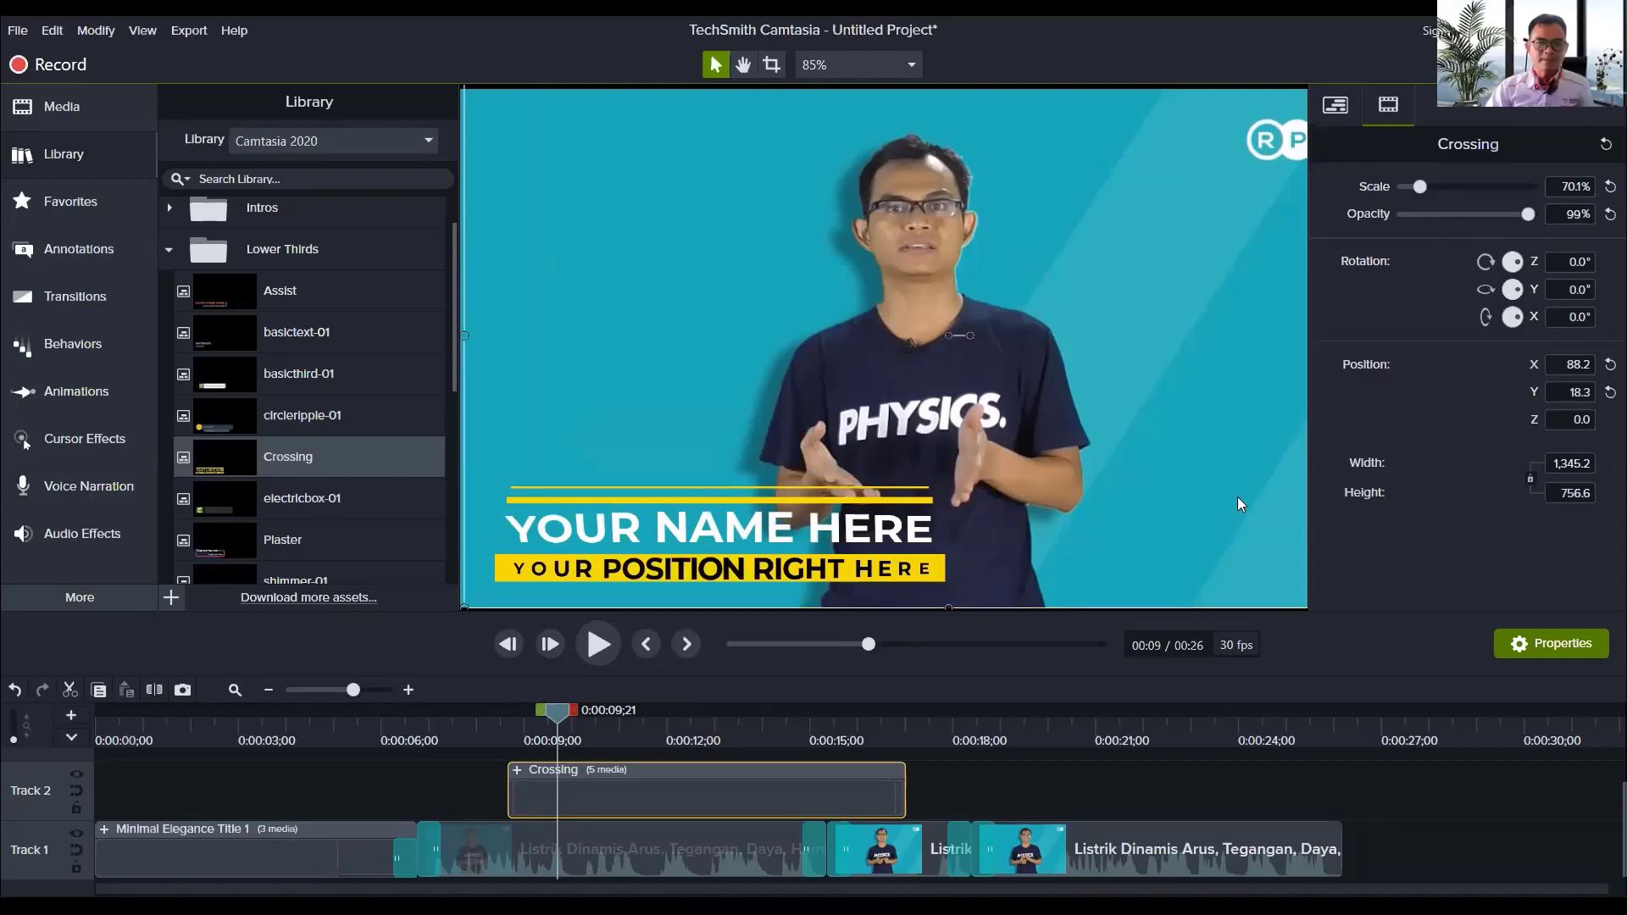
Step: Set the Crossing lower third's title to the presenter's name and its subtitle to "Guru Fisika"
{"action": "left_click", "coordinate": [1335, 104]}
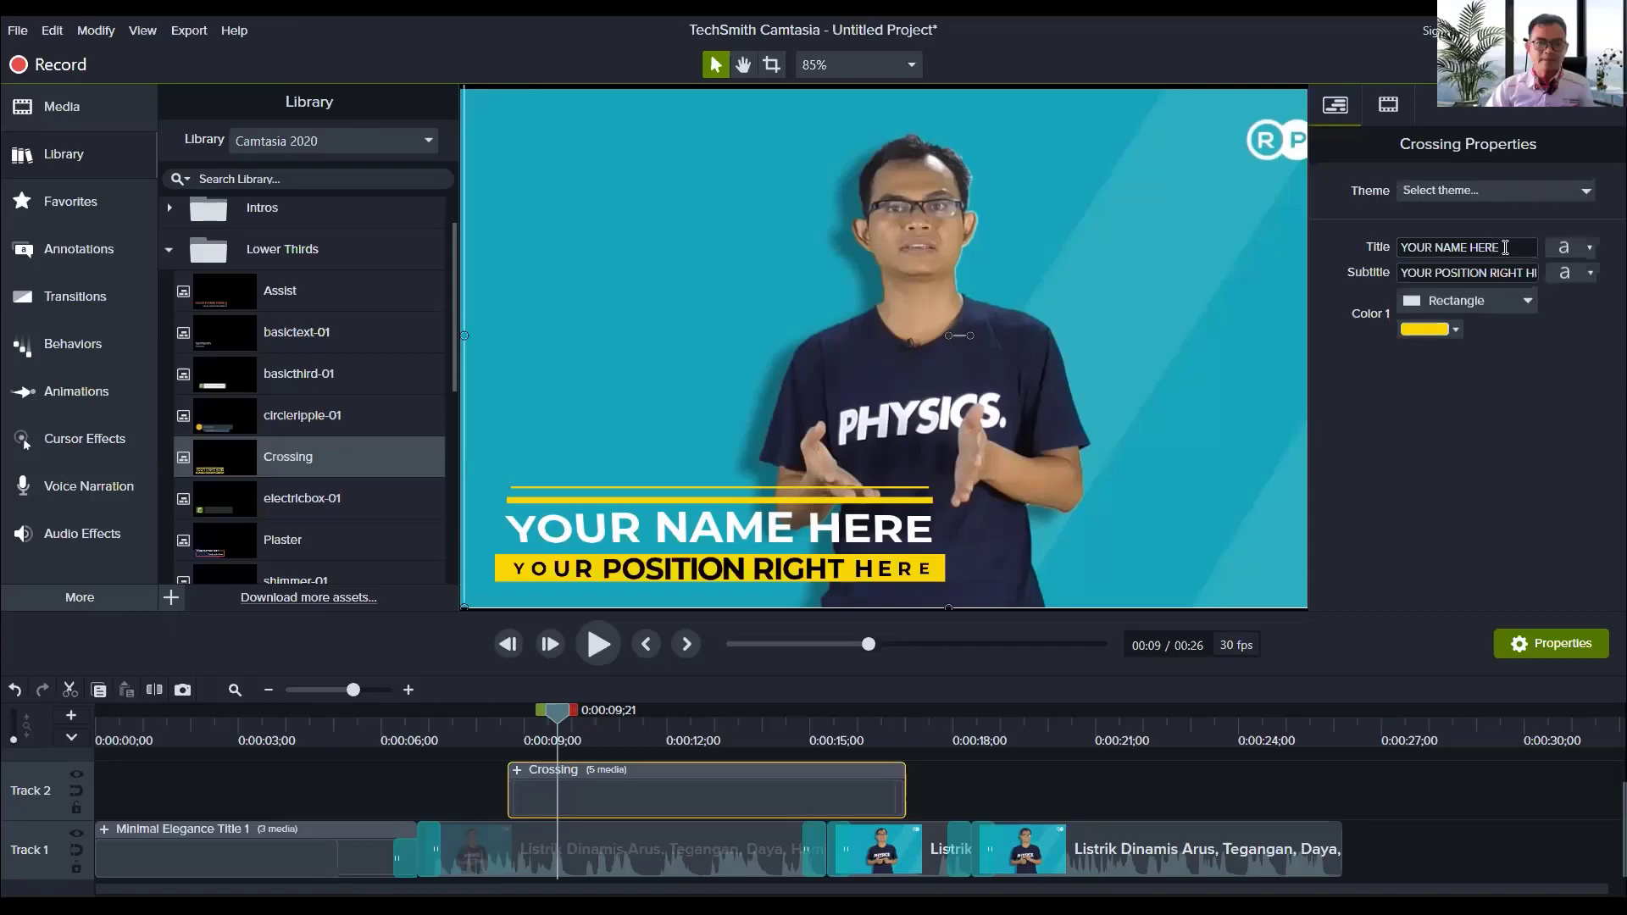
{"action": "triple_click", "coordinate": [1505, 247]}
{"action": "type", "text": "Ragil Priya"}
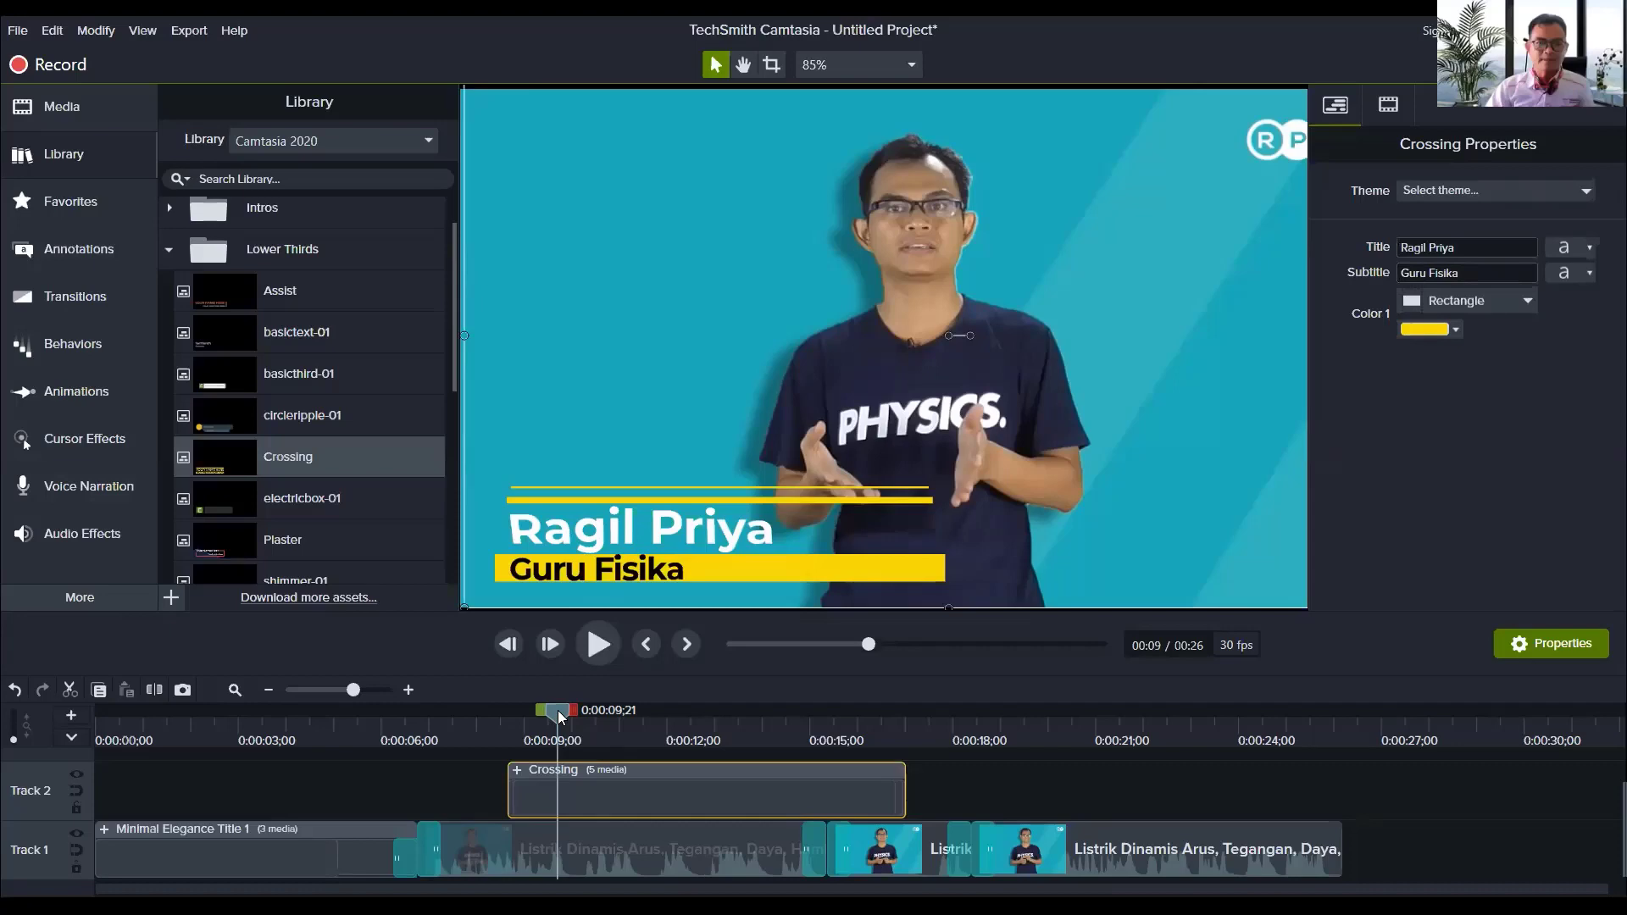
Step: Preview the customised lower third by playing from 0:00:07;24 and pausing at 0:00:21;25
{"action": "left_click_drag", "start_coordinate": [558, 711], "coordinate": [483, 710]}
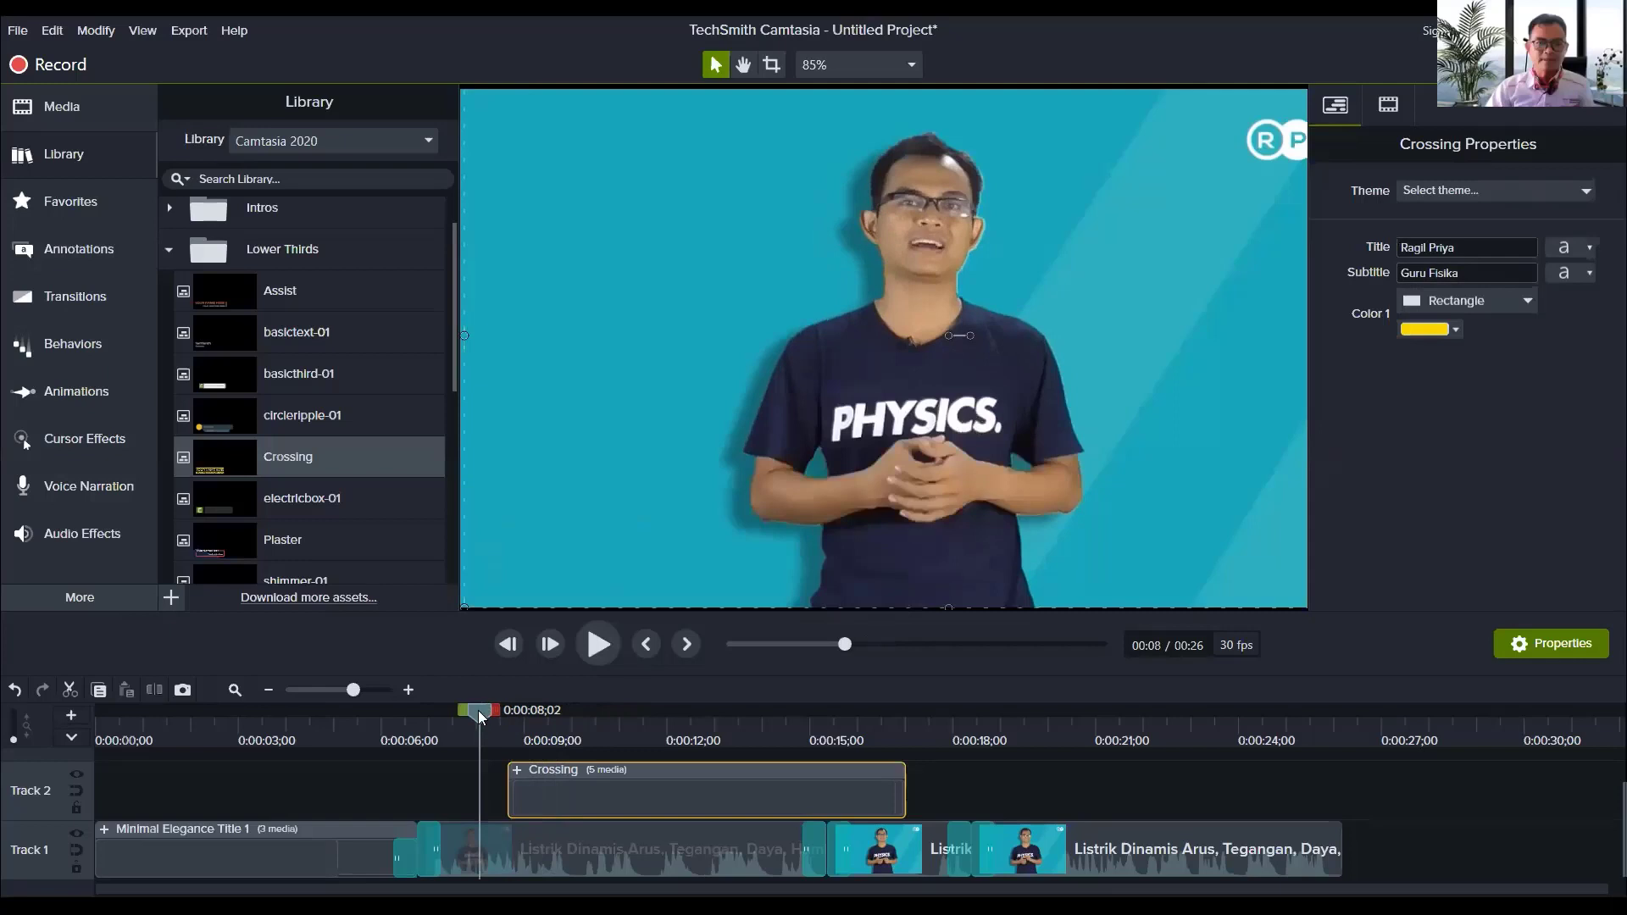
{"action": "left_click_drag", "start_coordinate": [480, 717], "coordinate": [461, 719]}
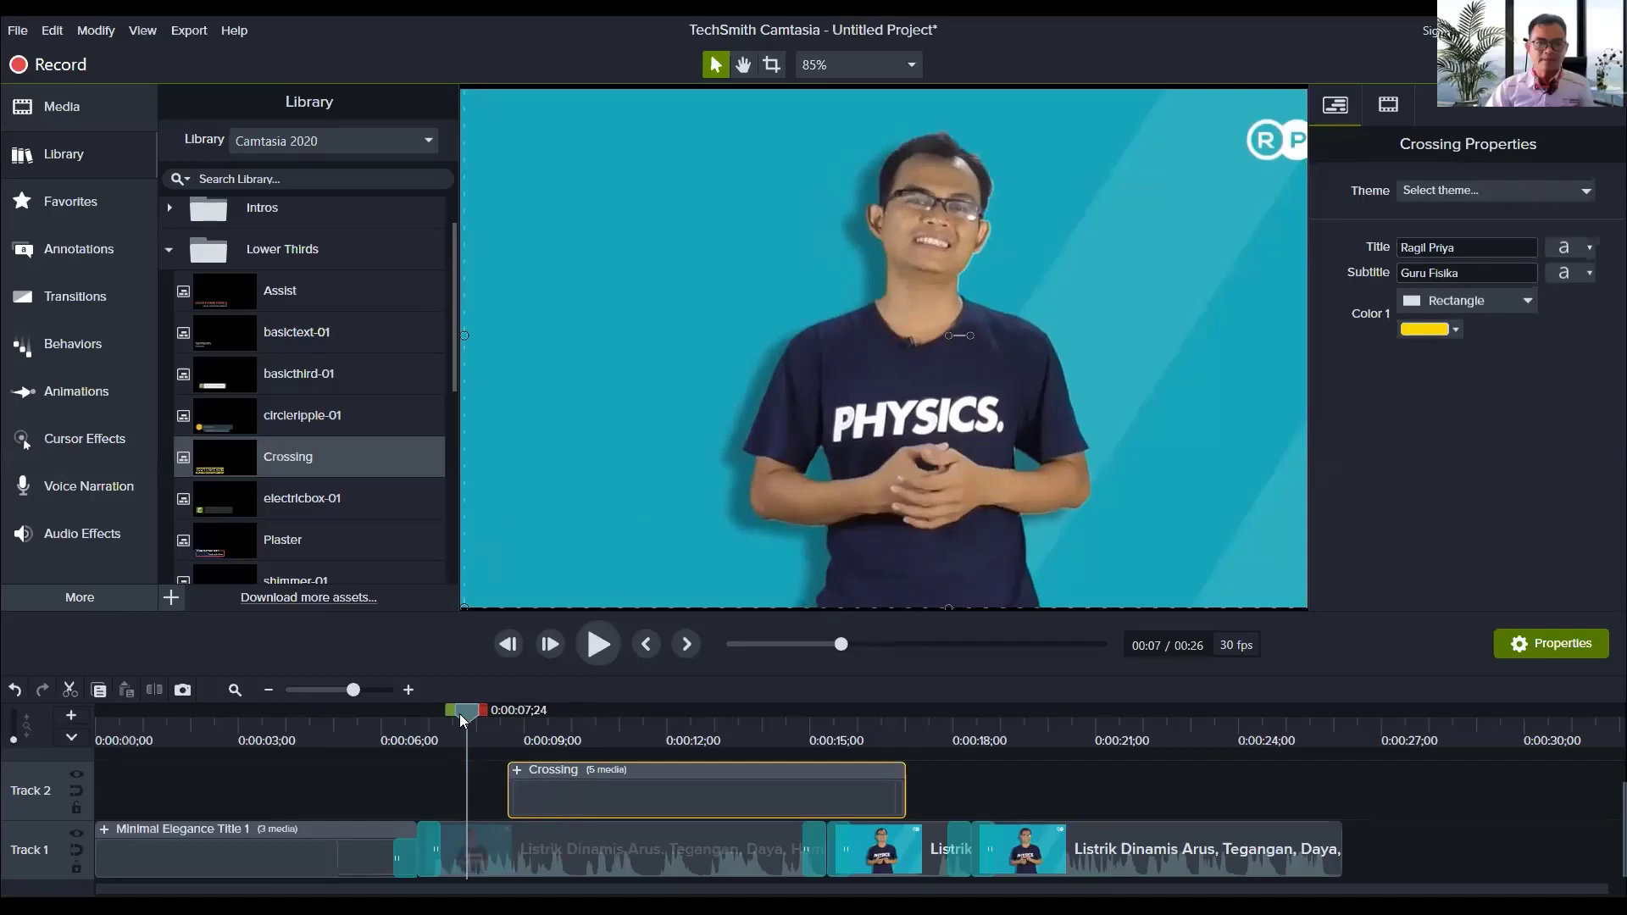
{"action": "key", "text": "space"}
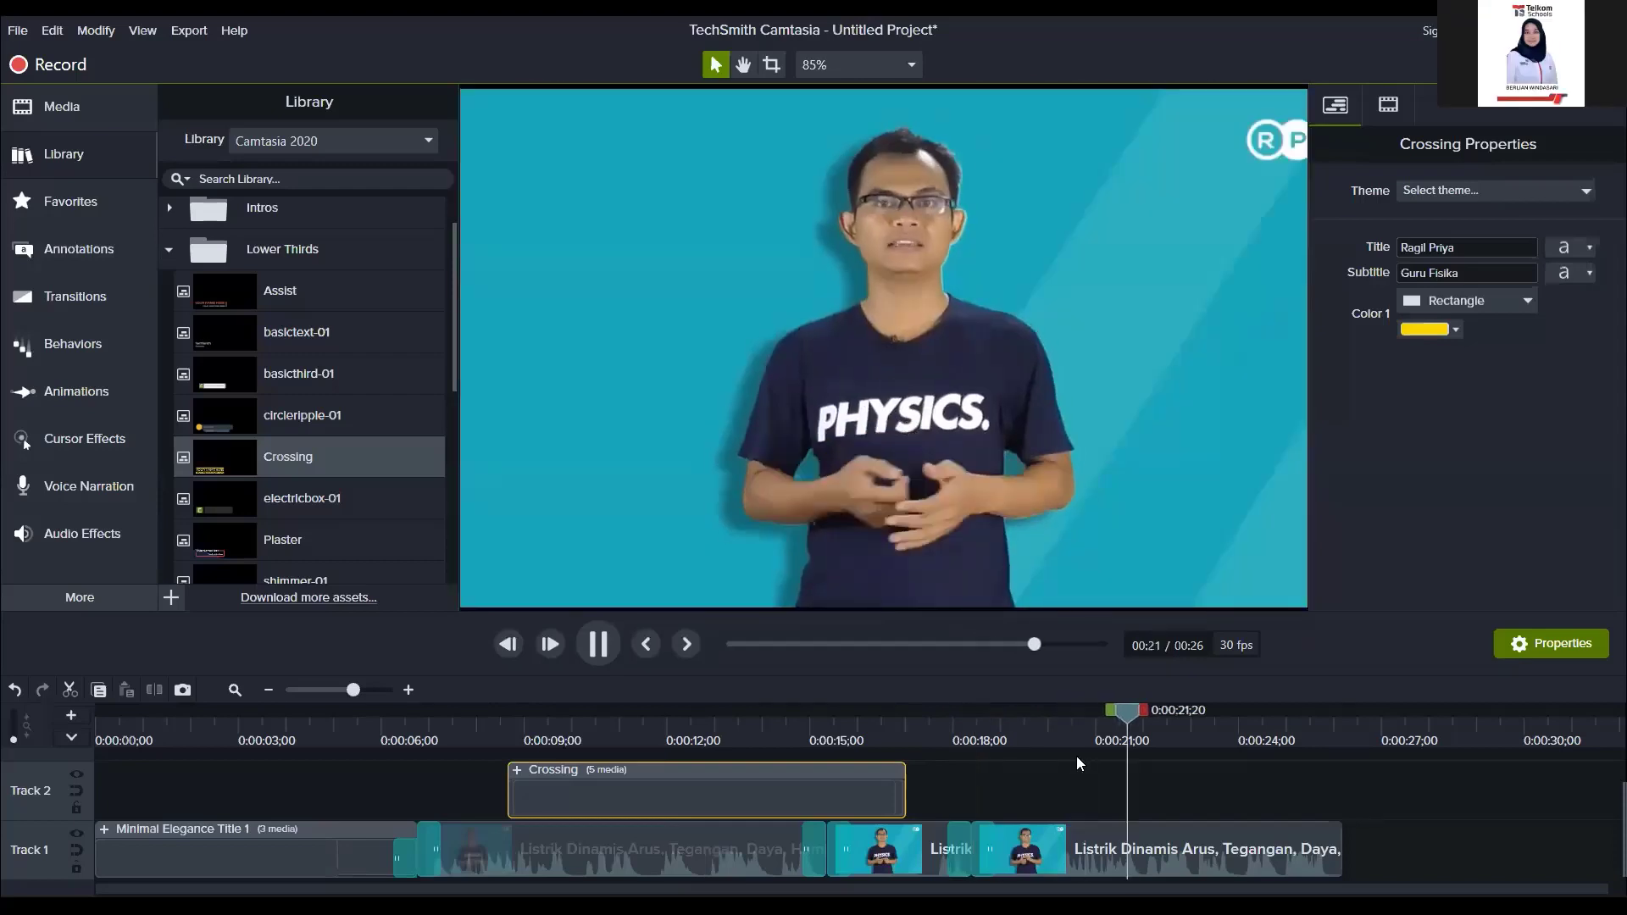
{"action": "key", "text": "space"}
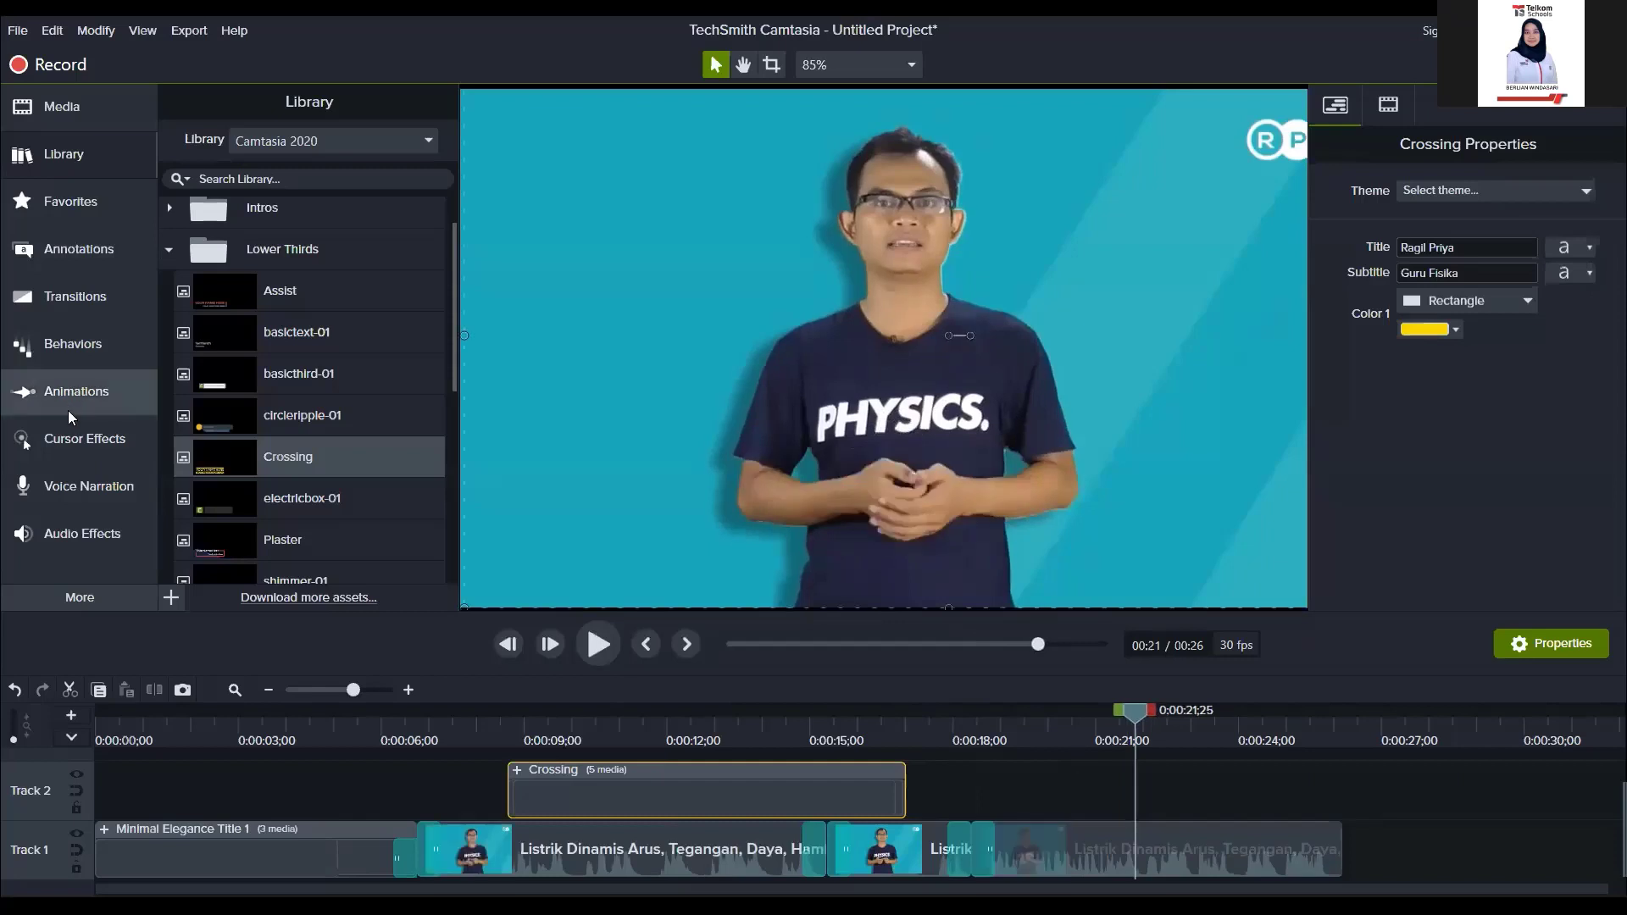
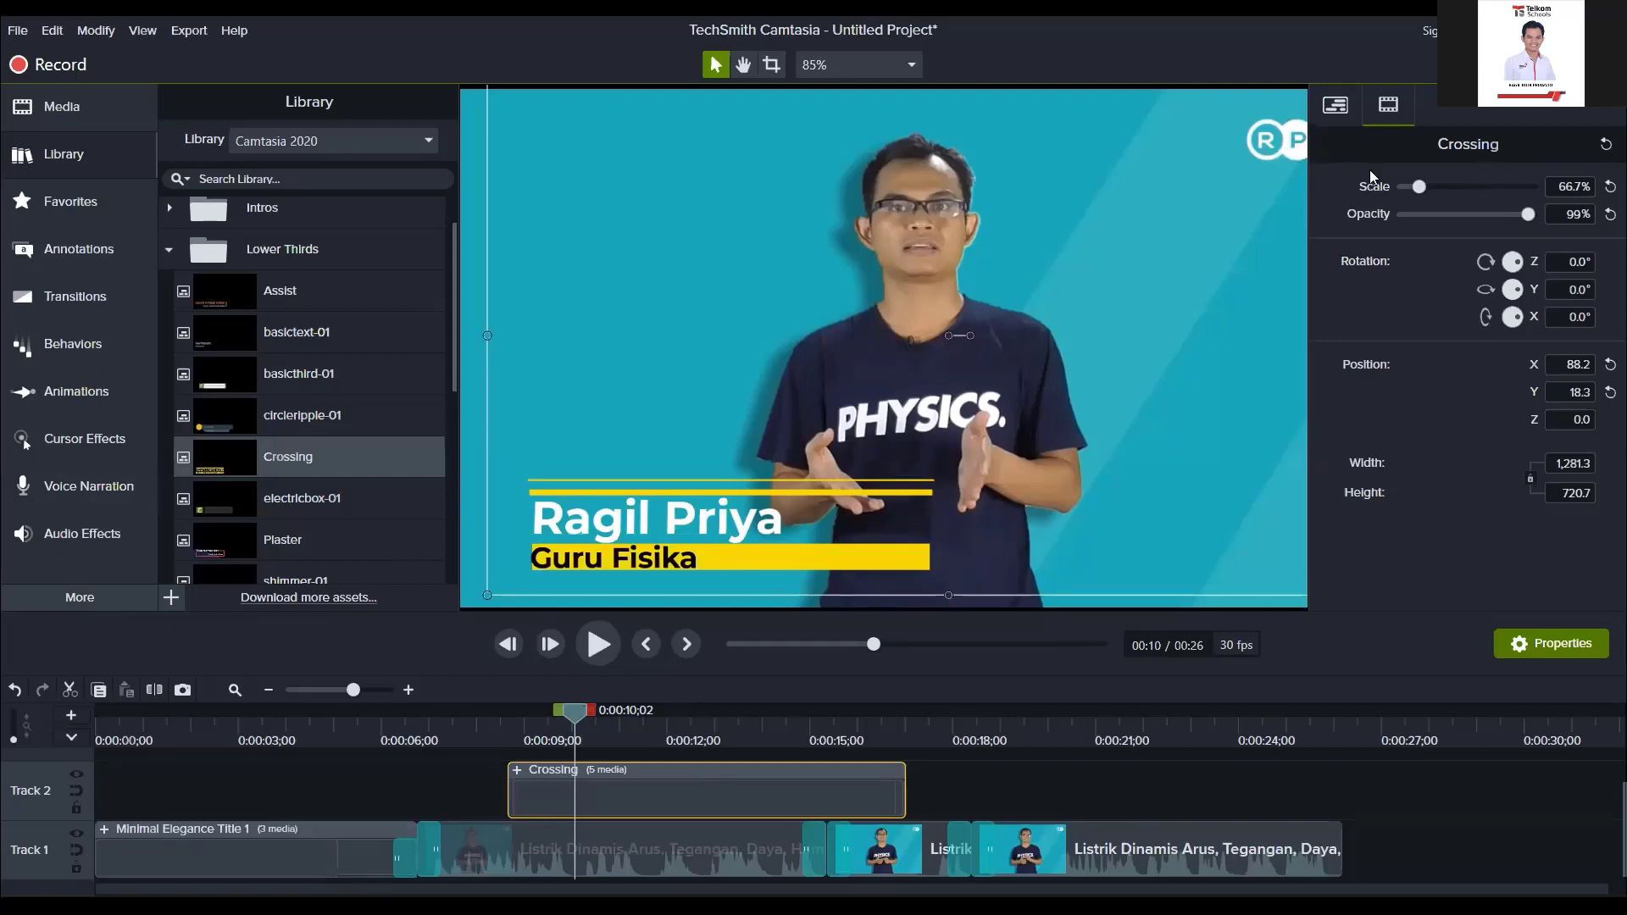
Step: Place Logo Sekolah.png from the imported media on a new track above the Crossing clip, starting at 0:00:06;23
{"action": "left_click", "coordinate": [61, 106]}
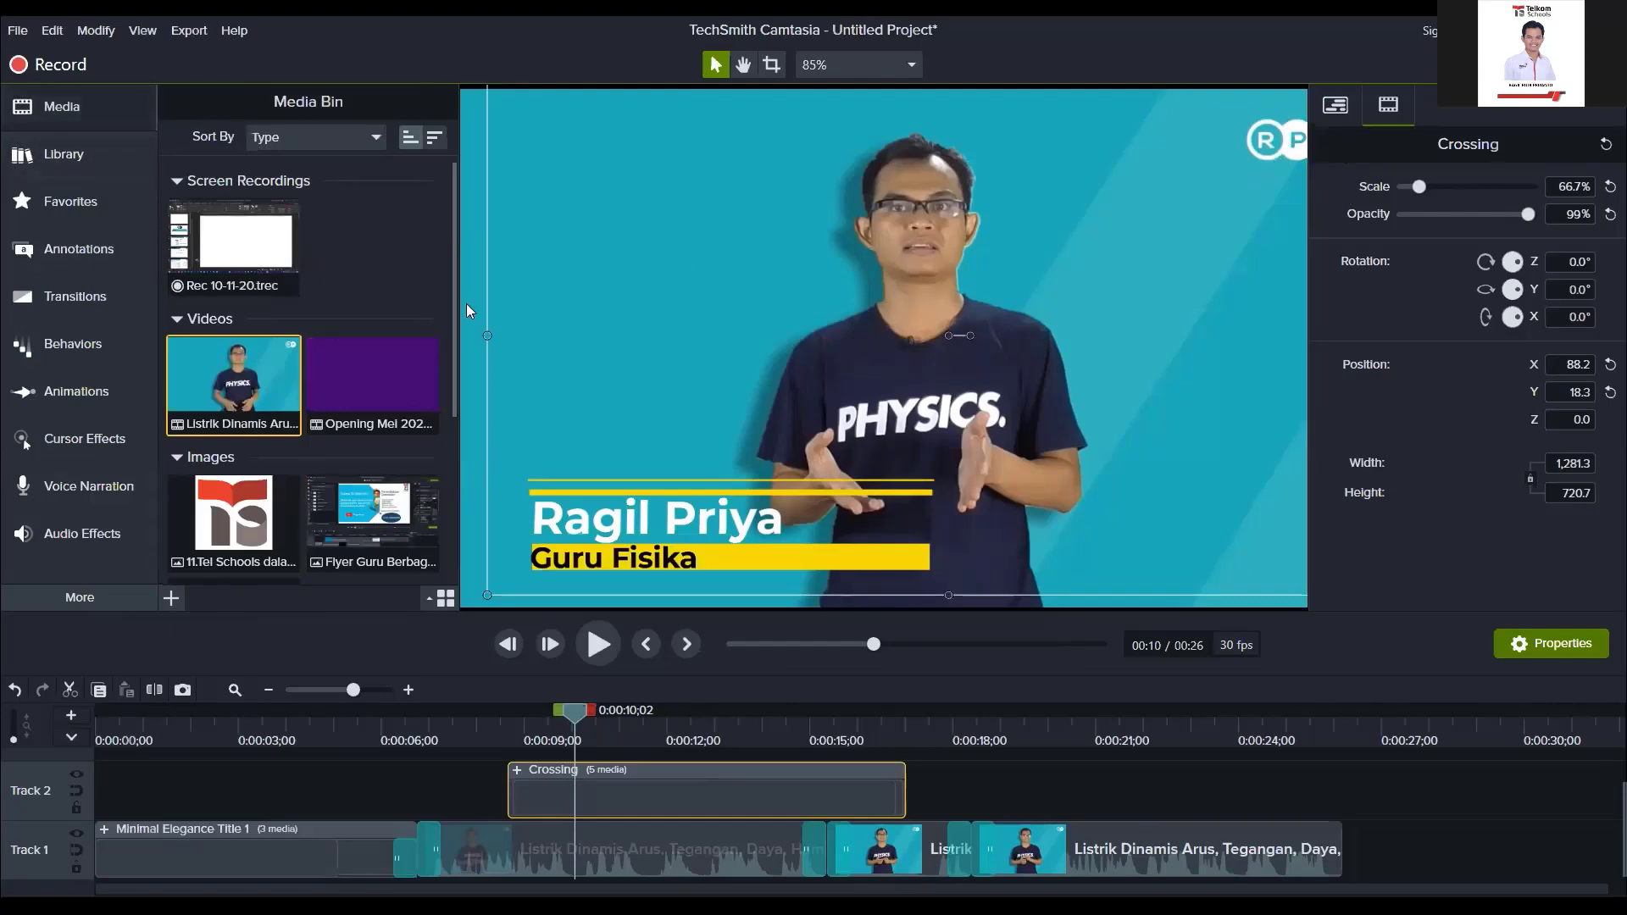
{"action": "scroll", "coordinate": [320, 346], "scroll_direction": "down", "scroll_amount": 1}
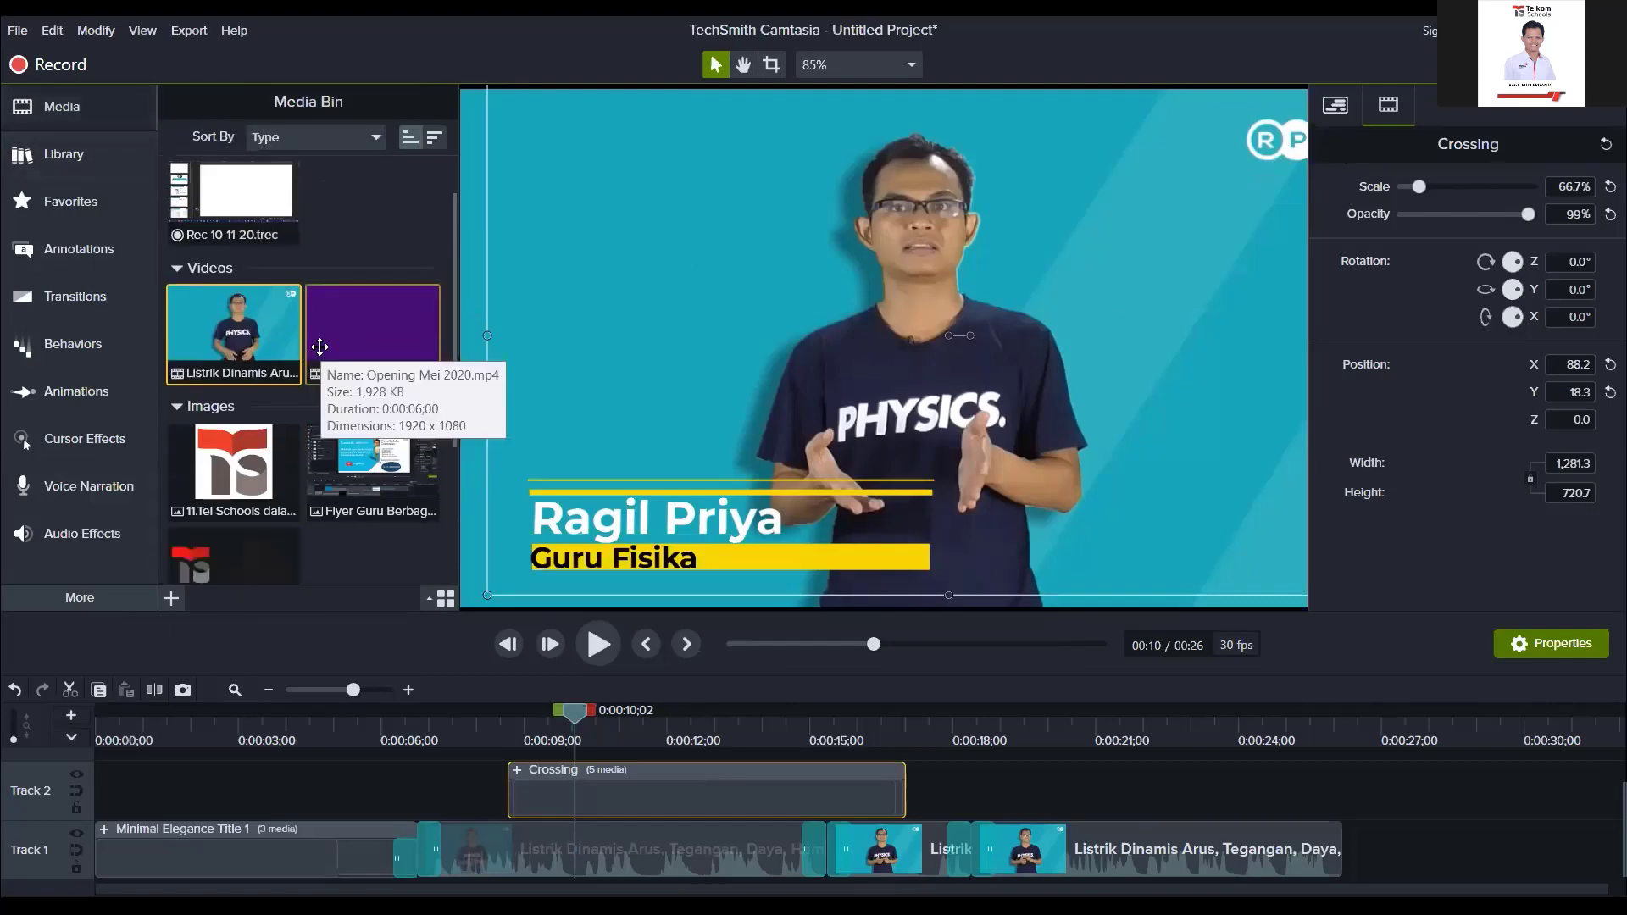
{"action": "scroll", "coordinate": [216, 419], "scroll_direction": "down", "scroll_amount": 3}
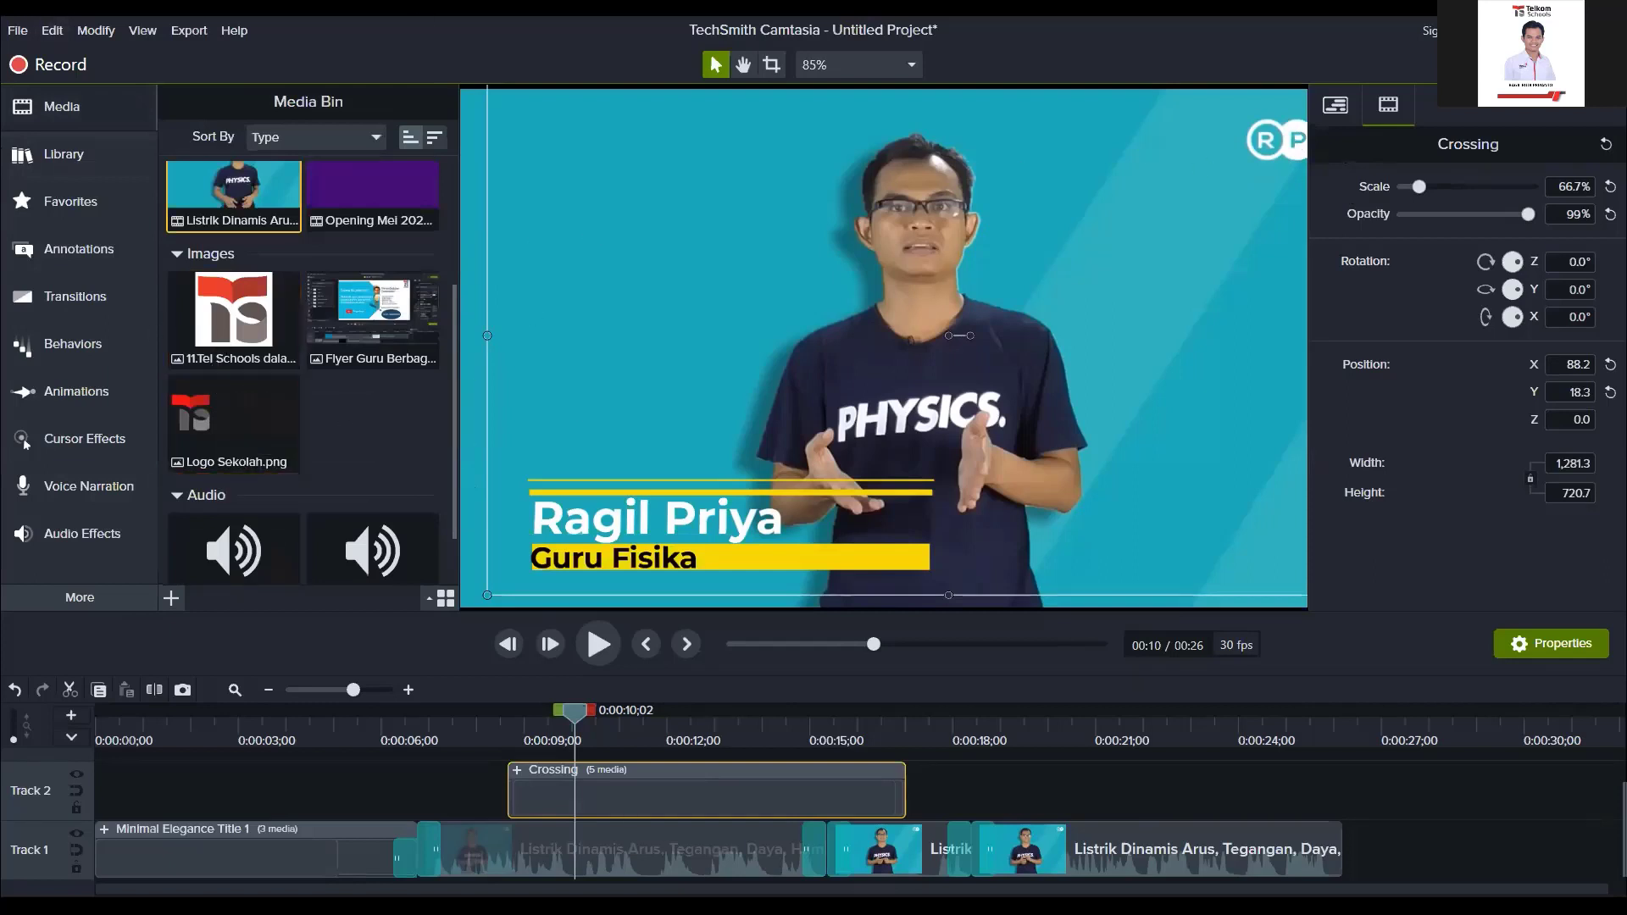
{"action": "scroll", "coordinate": [480, 795], "scroll_direction": "up", "scroll_amount": 1}
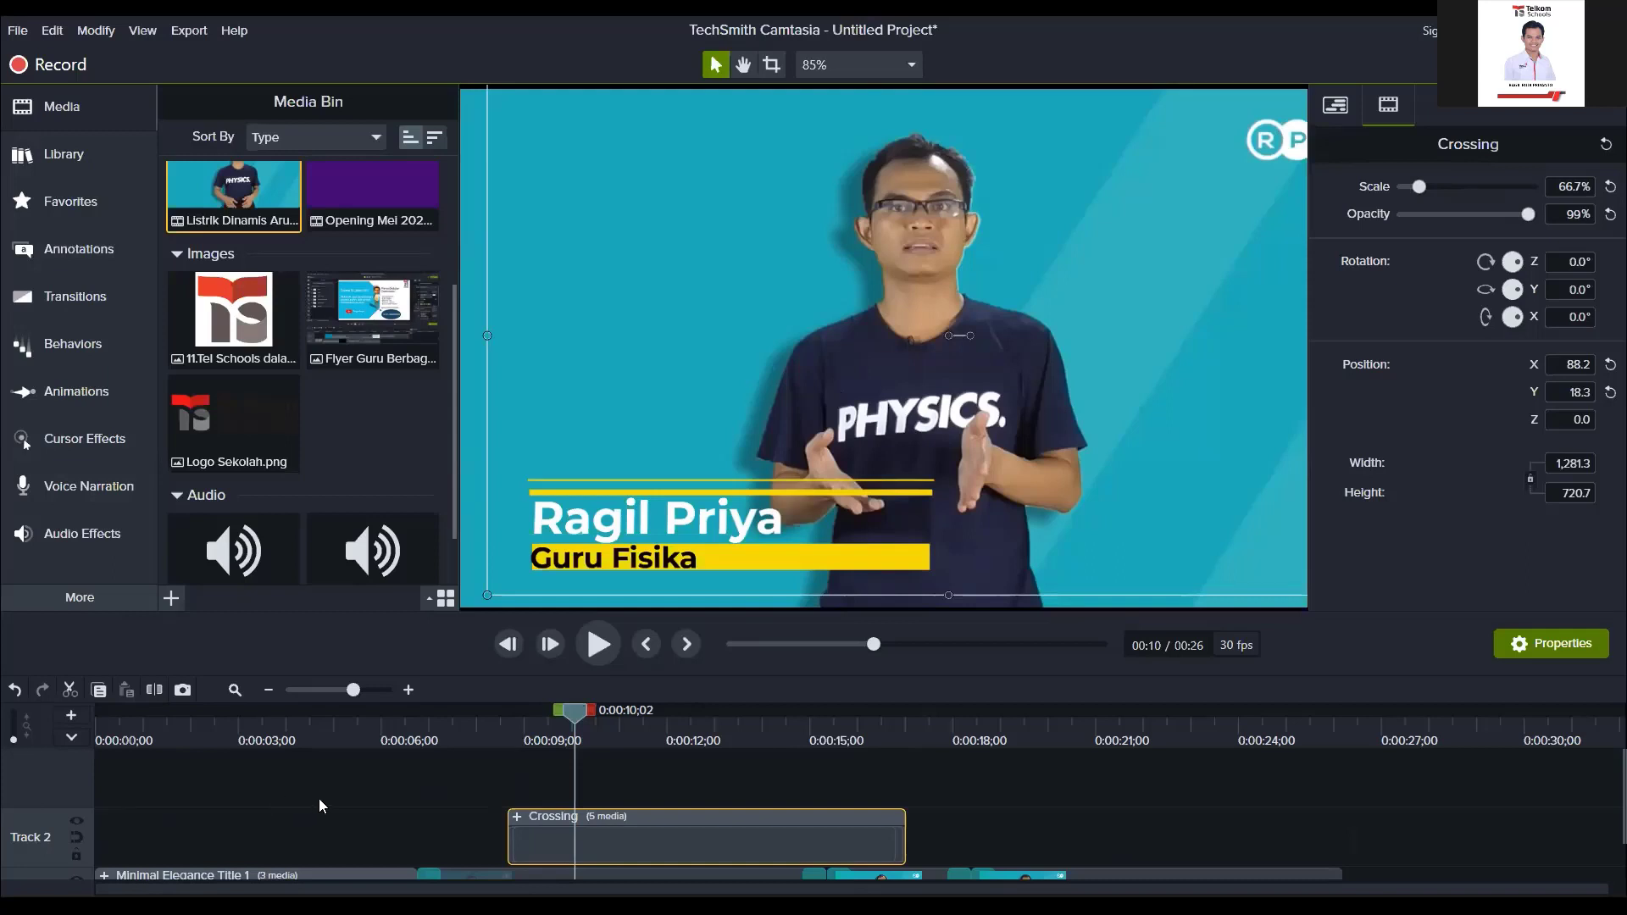
{"action": "scroll", "coordinate": [319, 797], "scroll_direction": "down", "scroll_amount": 2}
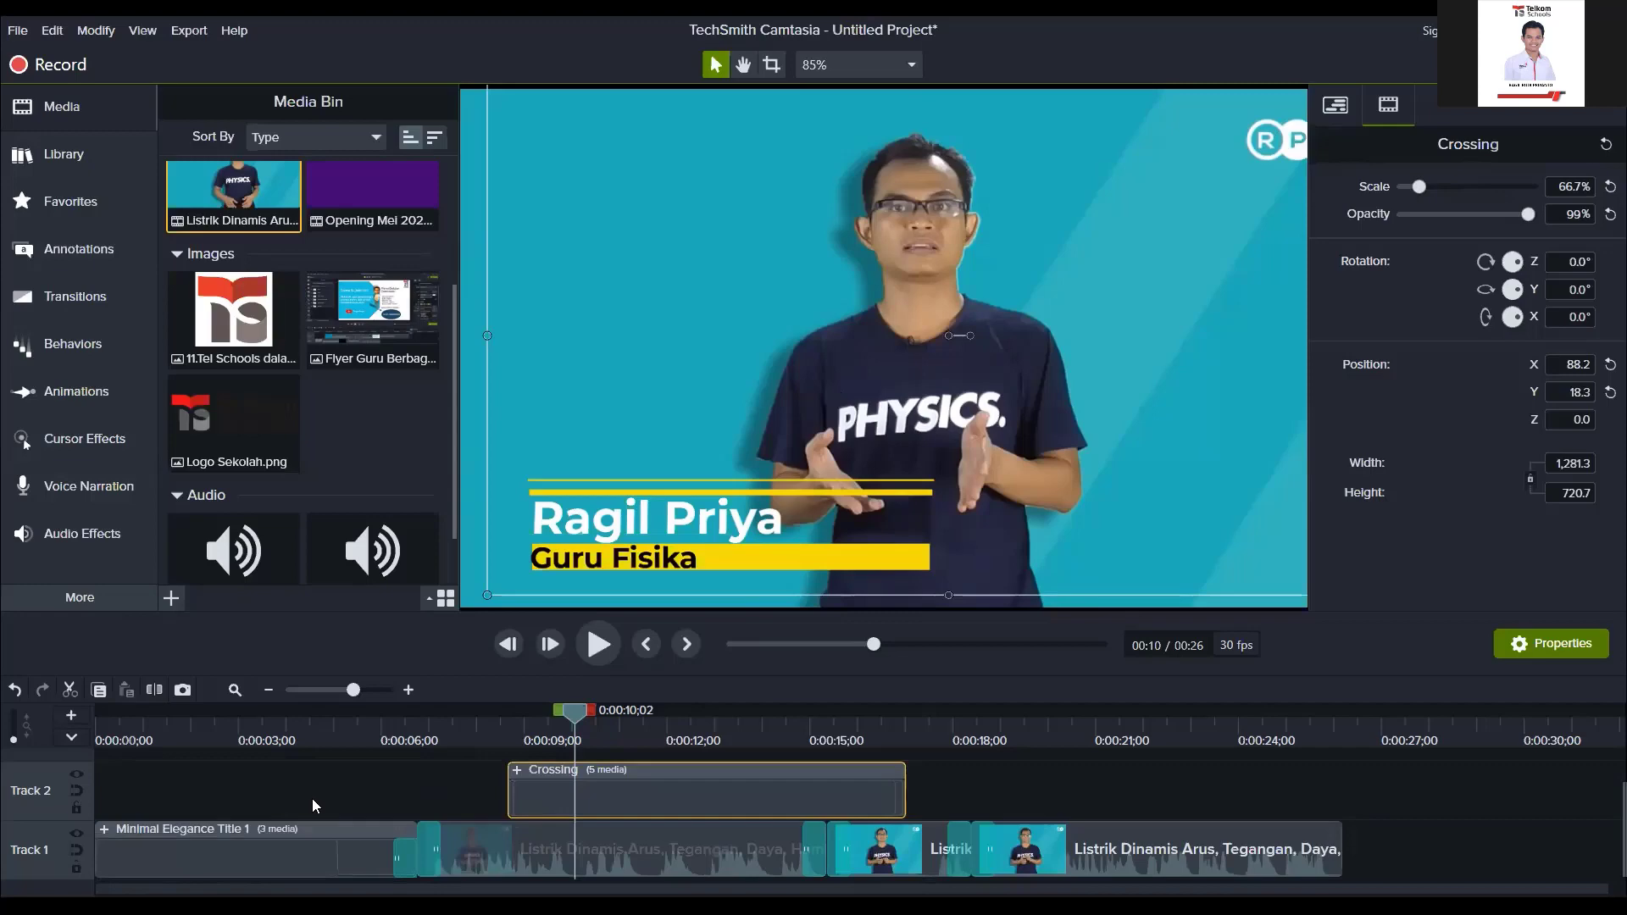
{"action": "scroll", "coordinate": [326, 792], "scroll_direction": "up", "scroll_amount": 2}
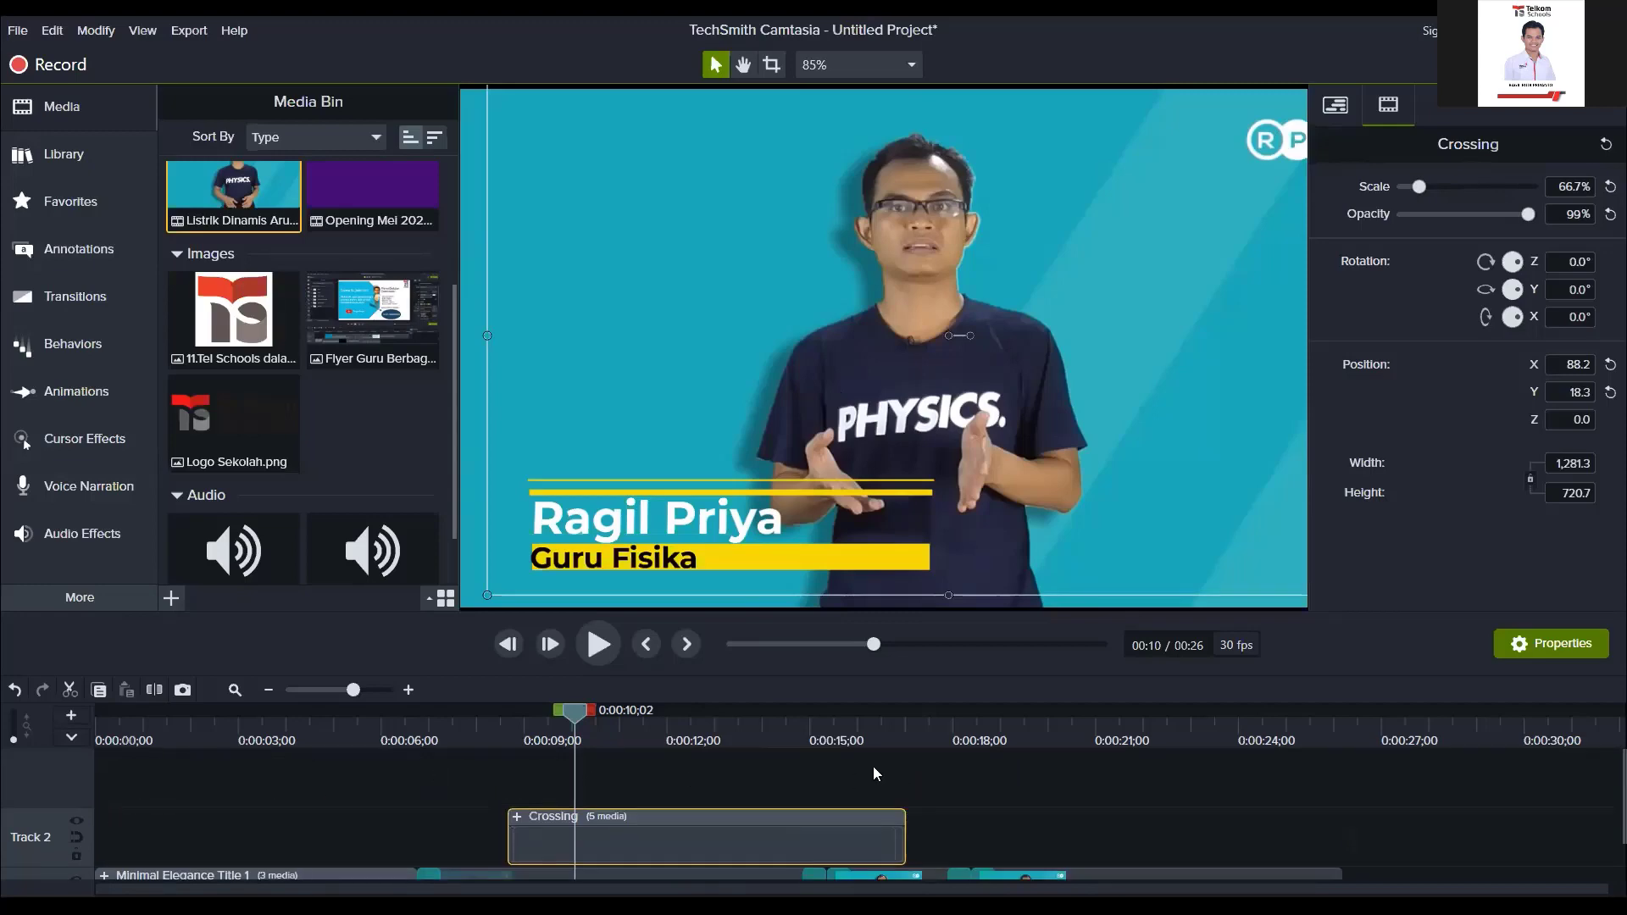
{"action": "left_click_drag", "start_coordinate": [576, 721], "coordinate": [417, 710]}
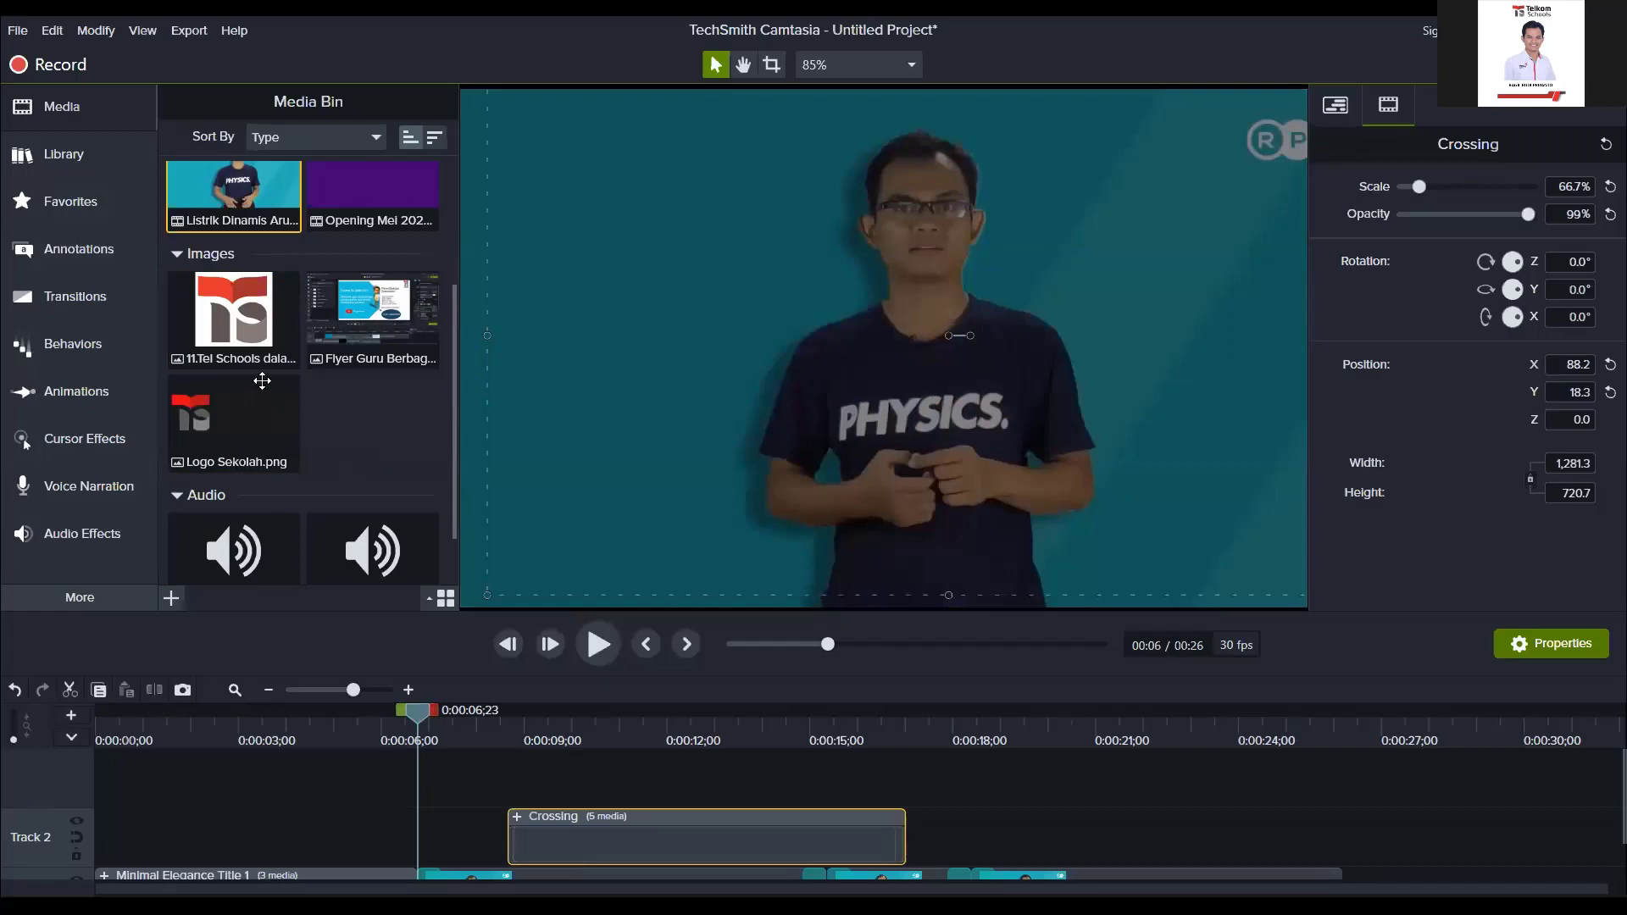
{"action": "left_click_drag", "start_coordinate": [200, 412], "coordinate": [429, 765]}
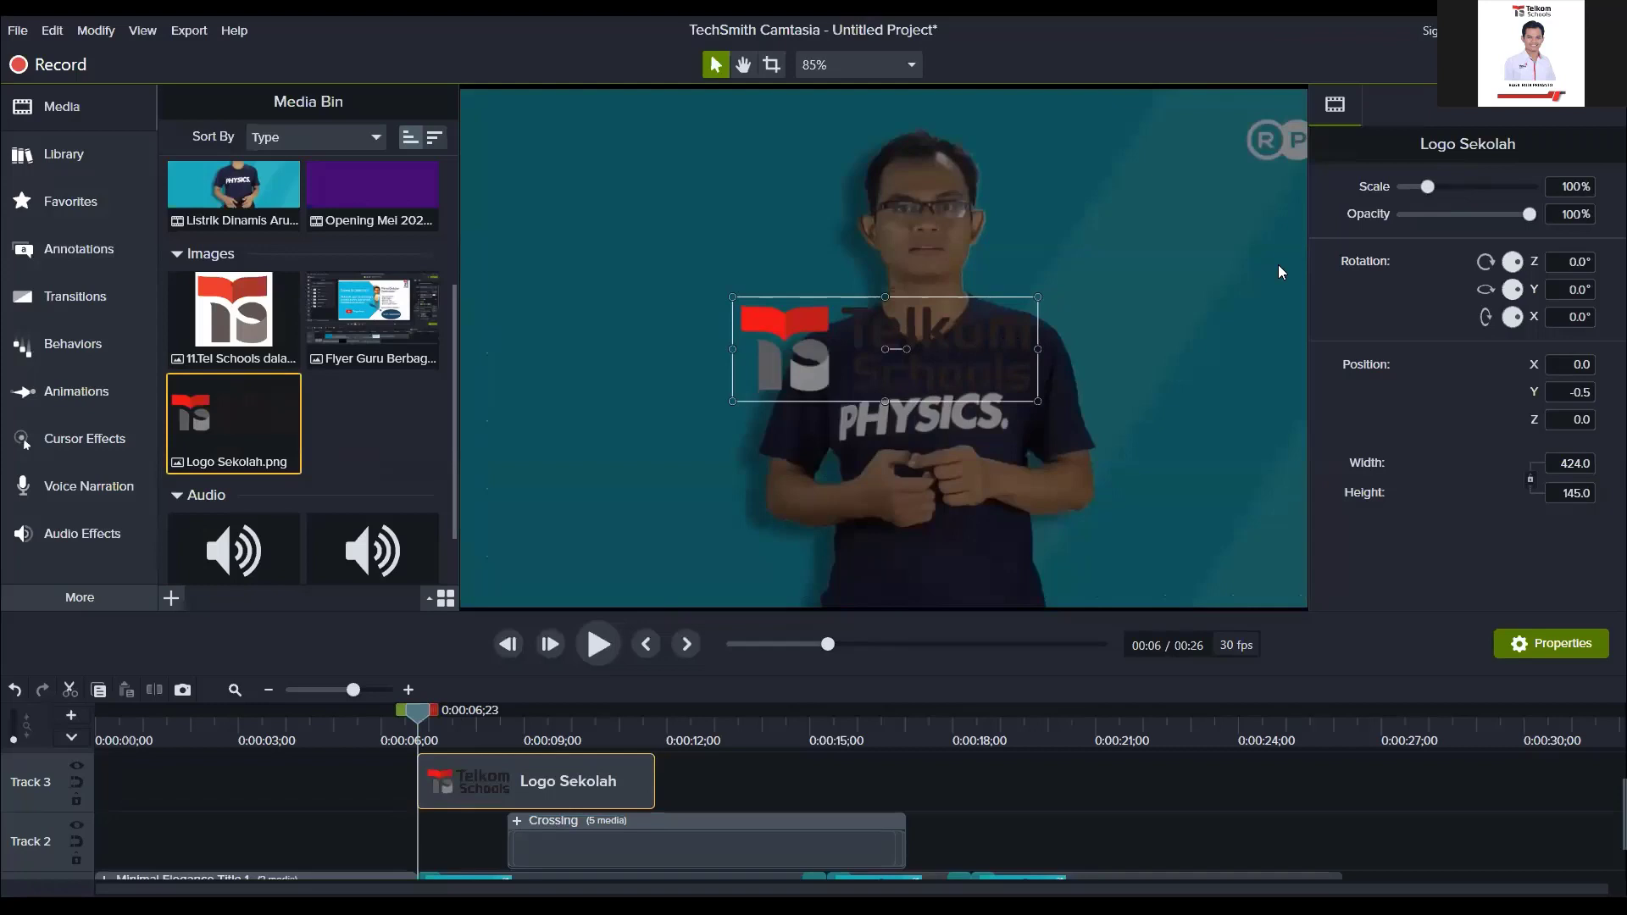
Step: Move the Logo Sekolah image to the video frame's upper-left corner, at X -340.0, Y 264.2
{"action": "left_click", "coordinate": [815, 773]}
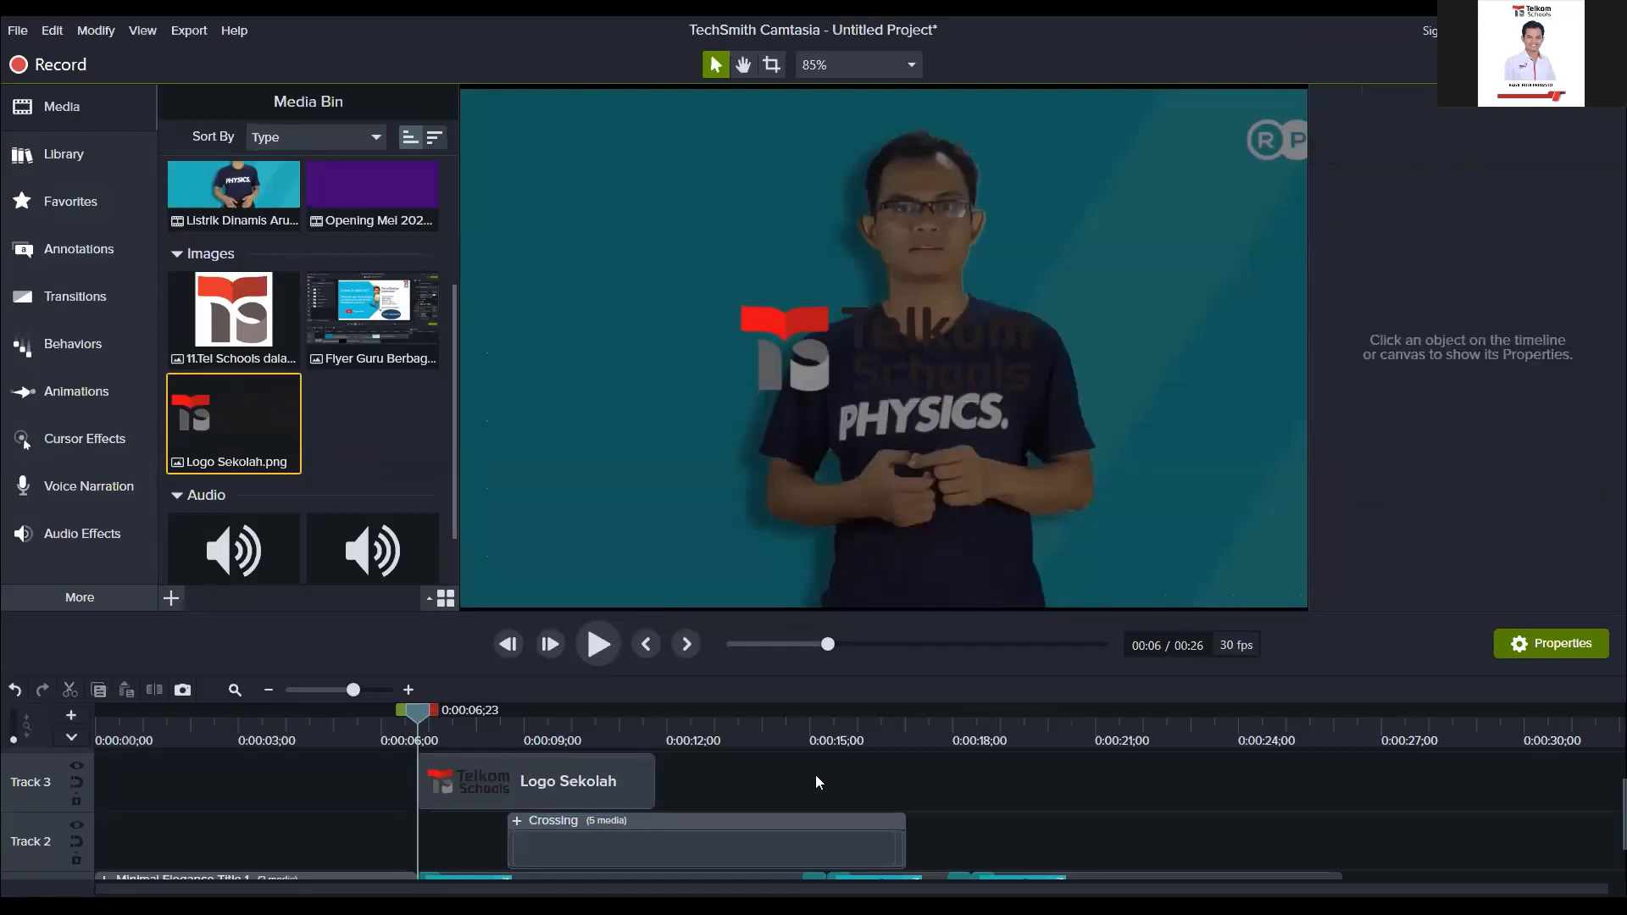
{"action": "left_click", "coordinate": [587, 773]}
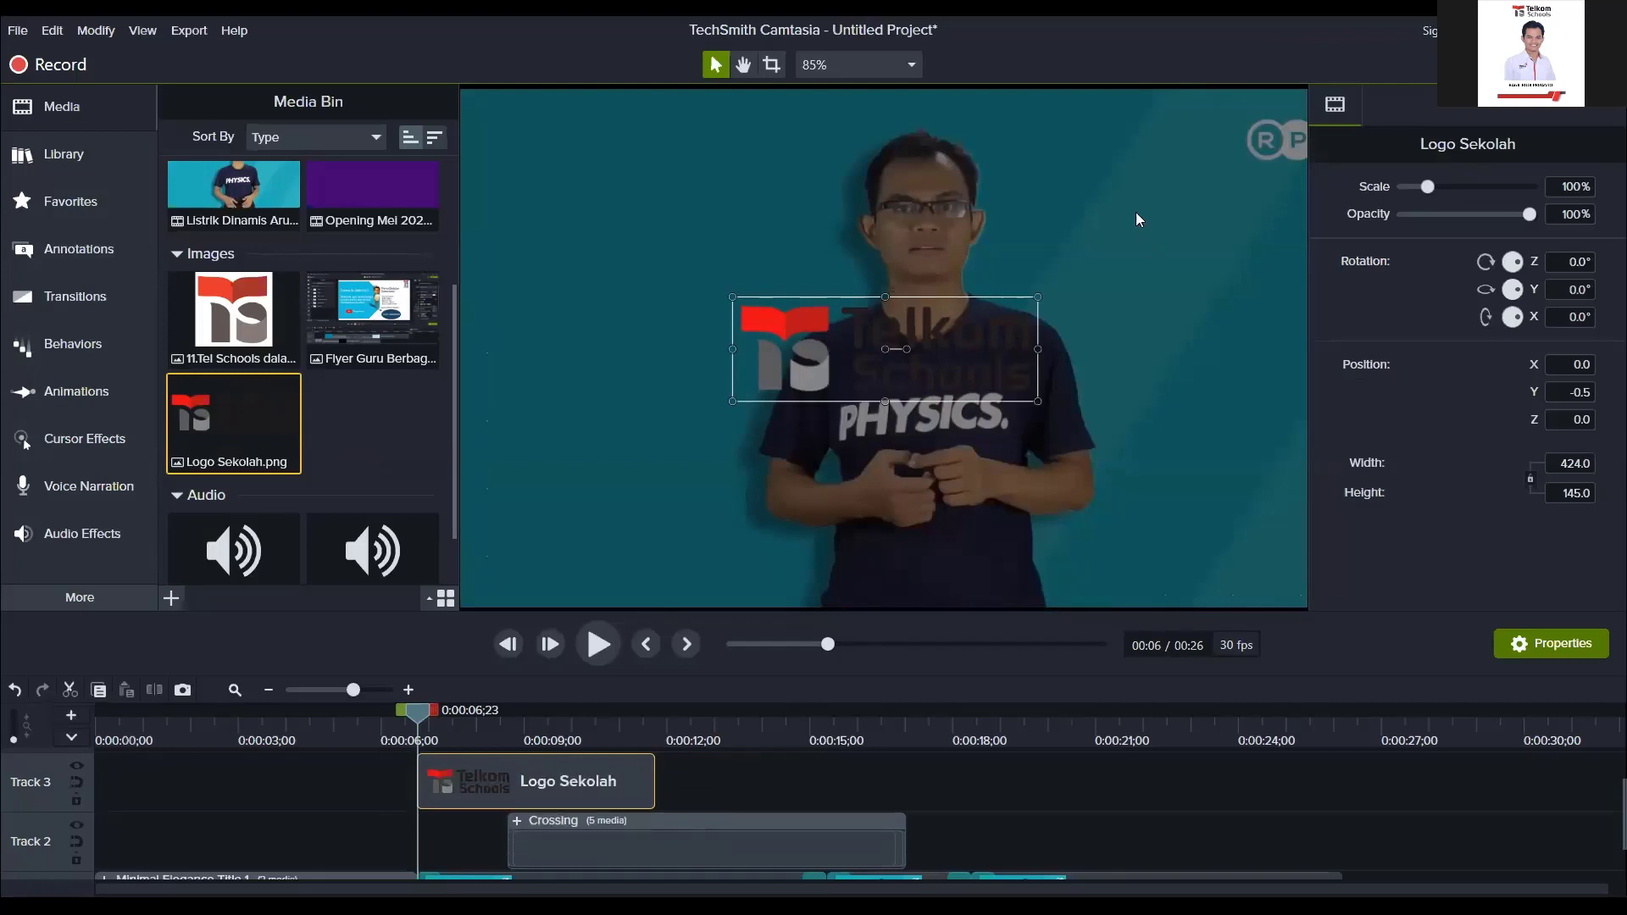
{"action": "left_click_drag", "start_coordinate": [890, 326], "coordinate": [1135, 136]}
{"action": "left_click_drag", "start_coordinate": [1159, 416], "coordinate": [602, 115]}
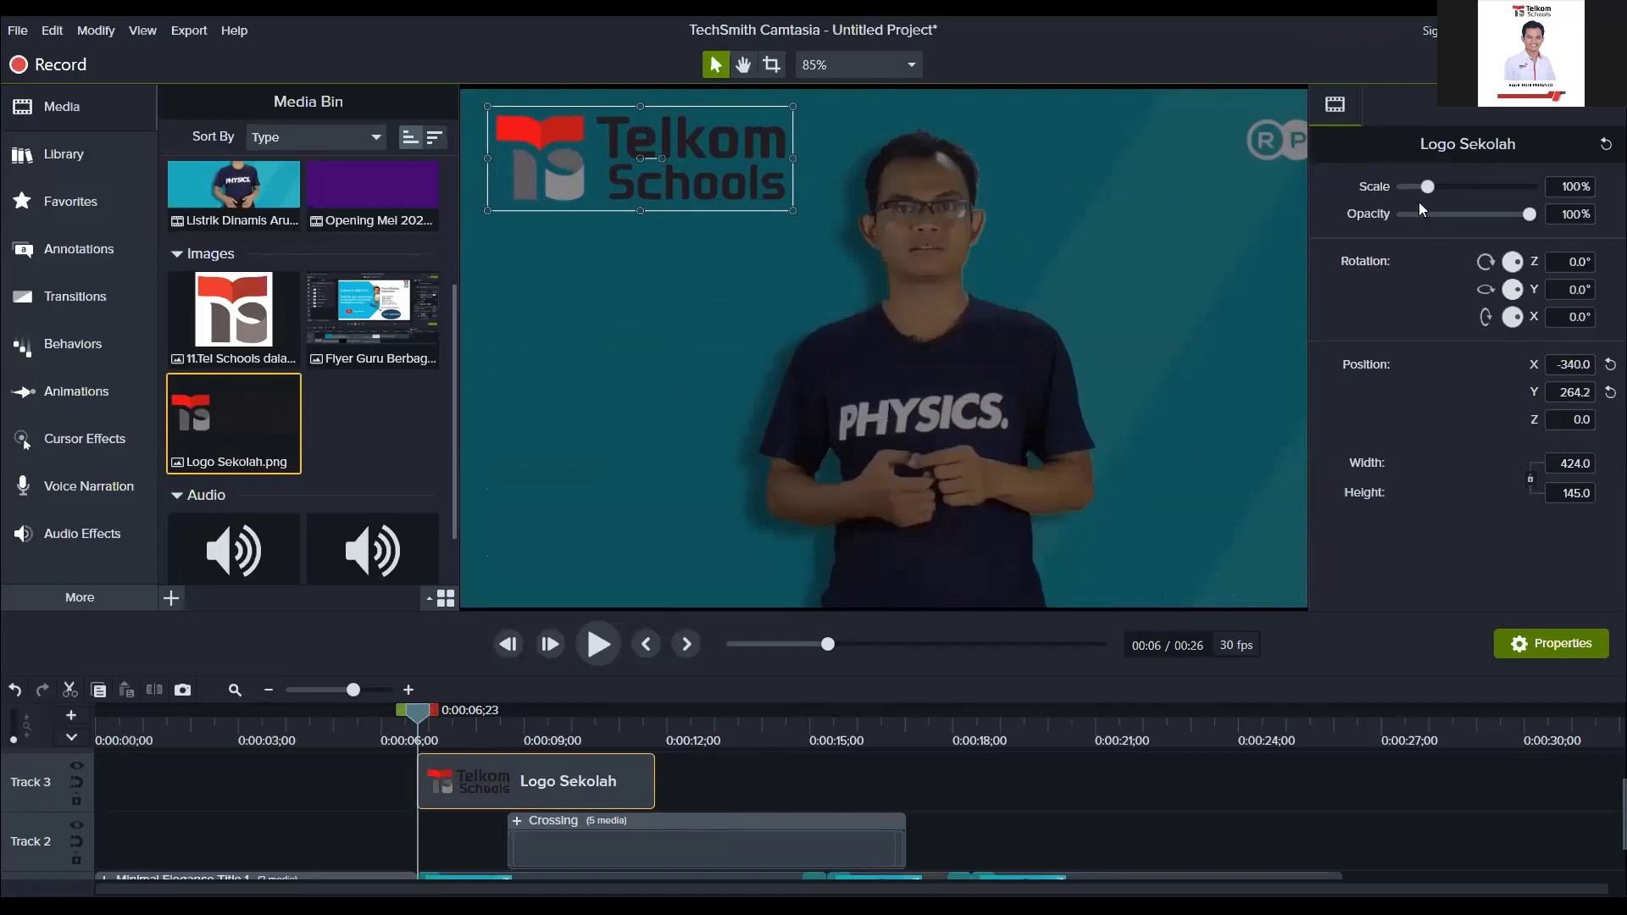
Step: Scale the Logo Sekolah image to 50.1% and extend its clip to the end of the Track 1 video
{"action": "left_click_drag", "start_coordinate": [1429, 188], "coordinate": [1415, 188]}
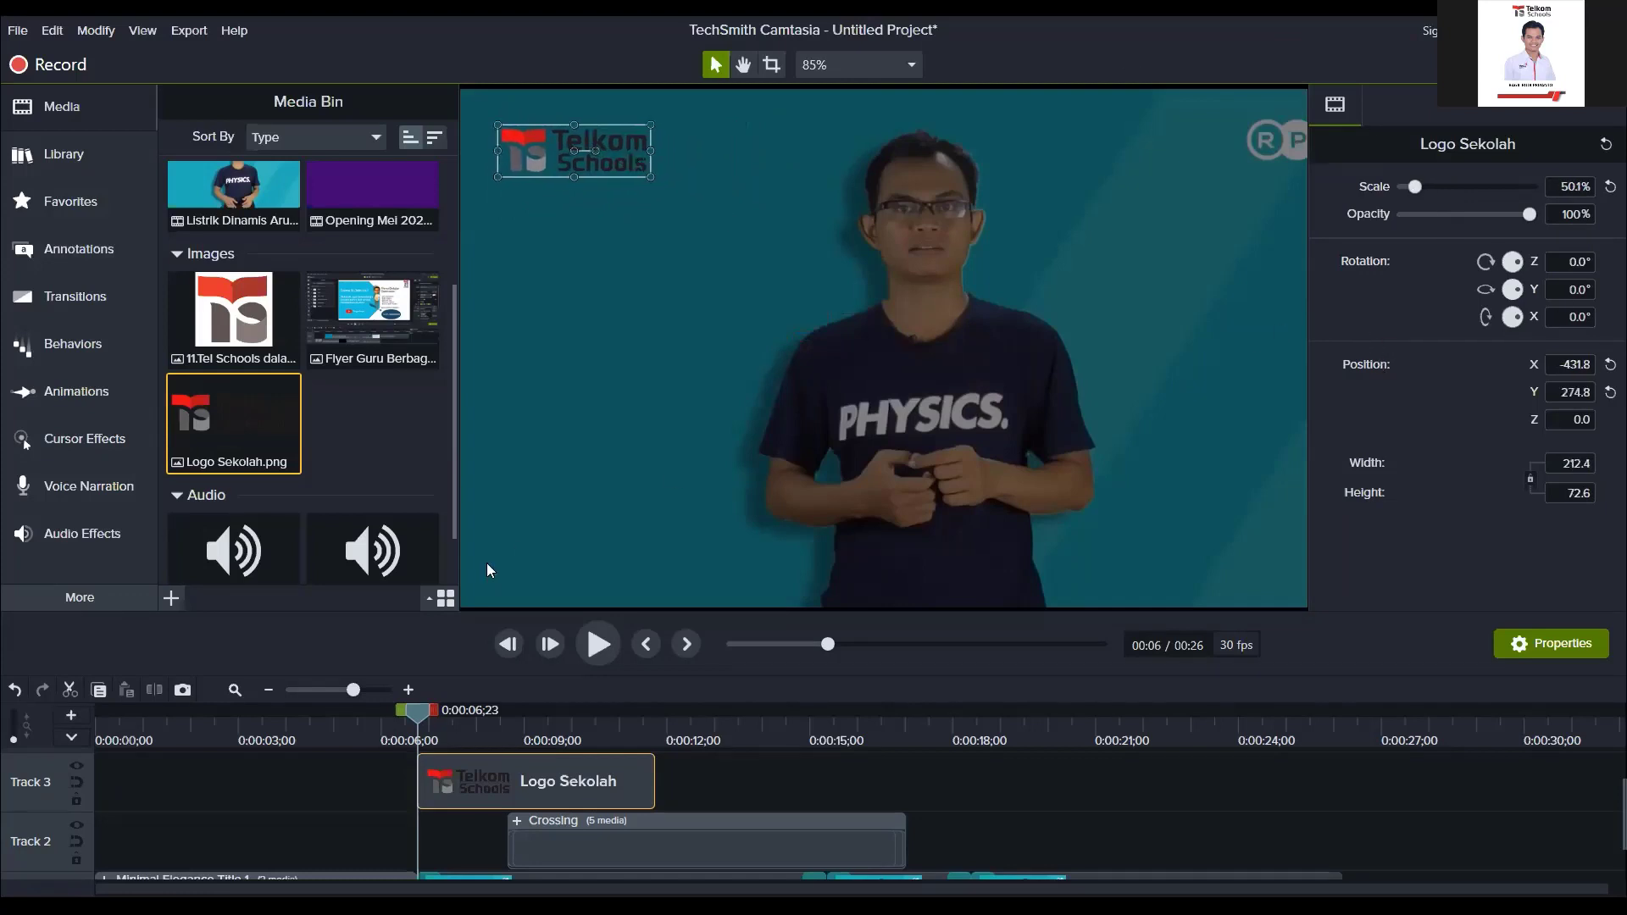
{"action": "left_click", "coordinate": [322, 765]}
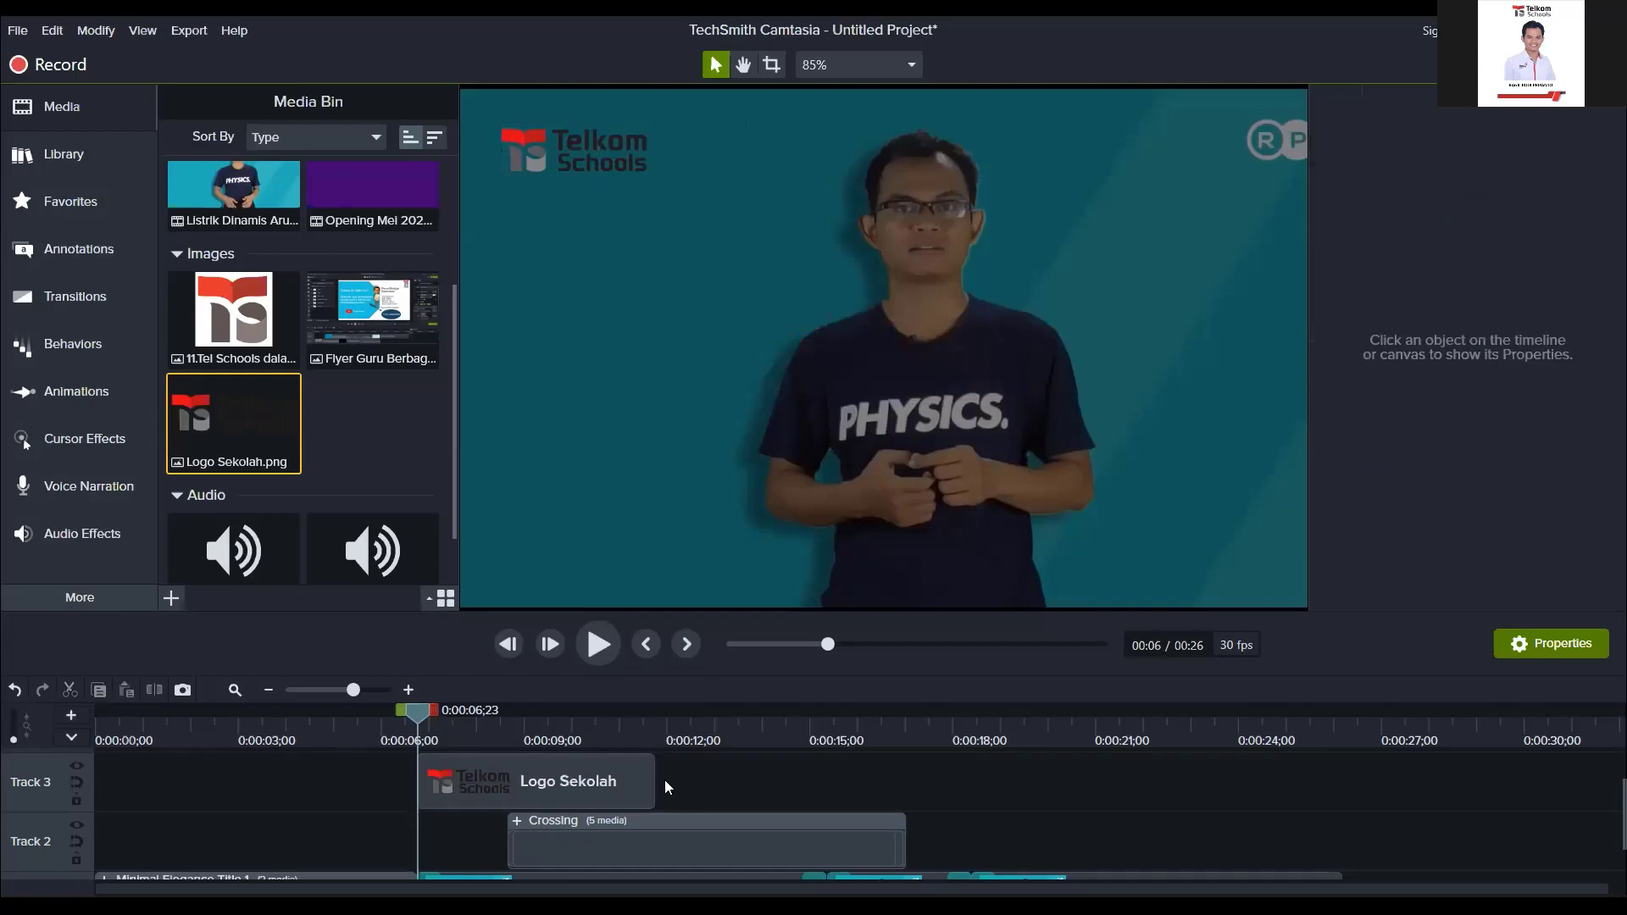
{"action": "scroll", "coordinate": [665, 779], "scroll_direction": "down", "scroll_amount": 2}
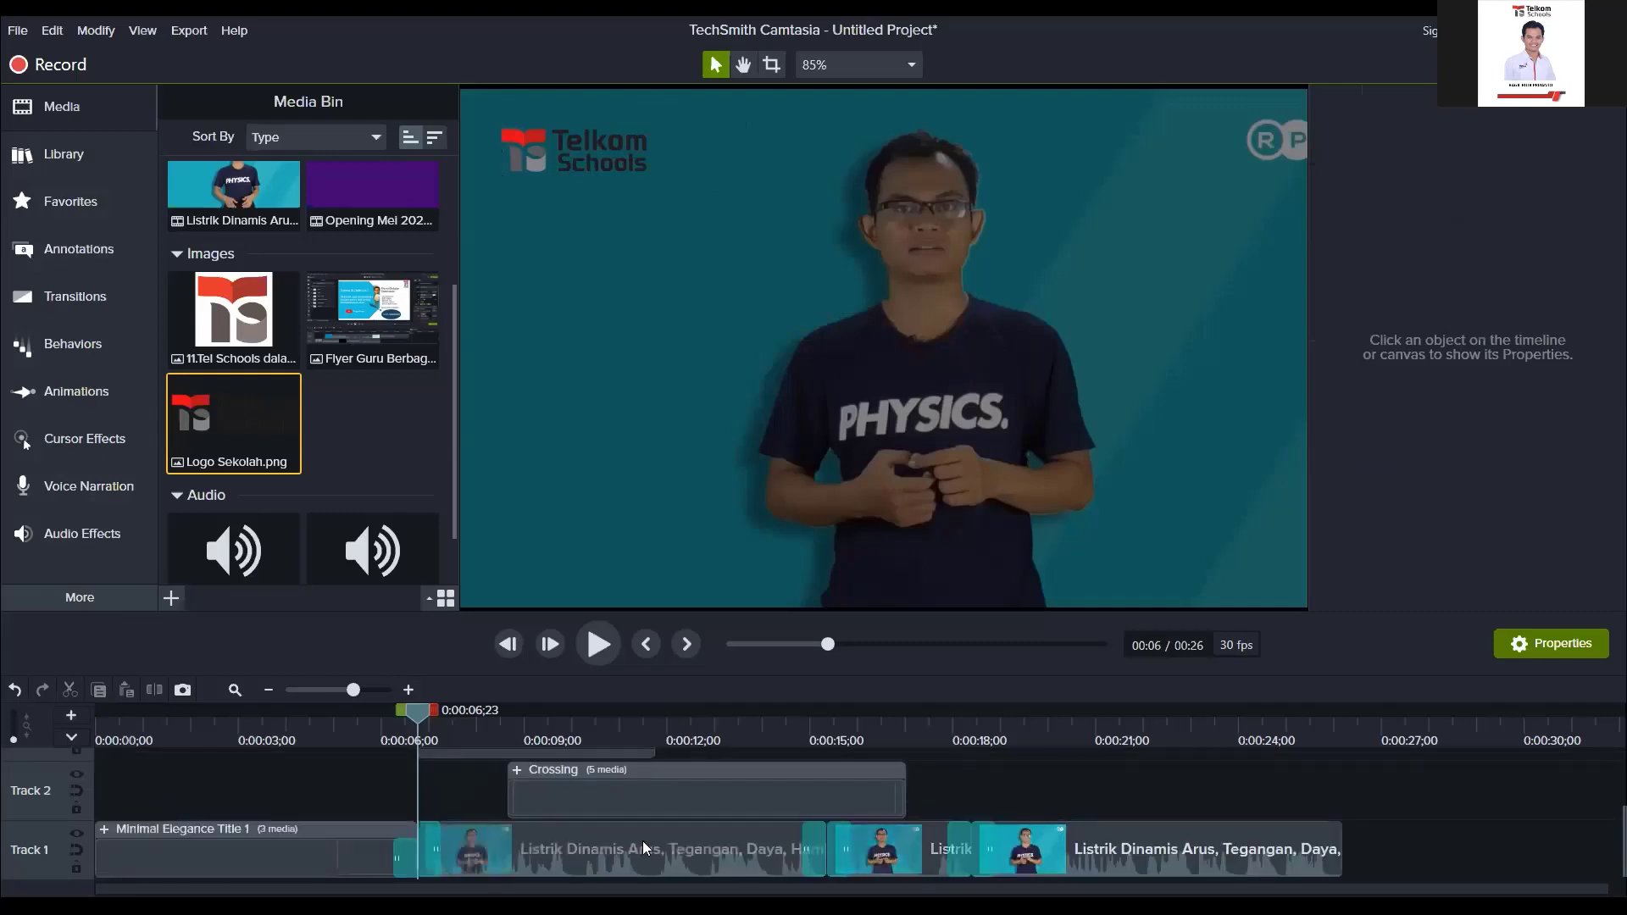
{"action": "scroll", "coordinate": [763, 826], "scroll_direction": "up", "scroll_amount": 2}
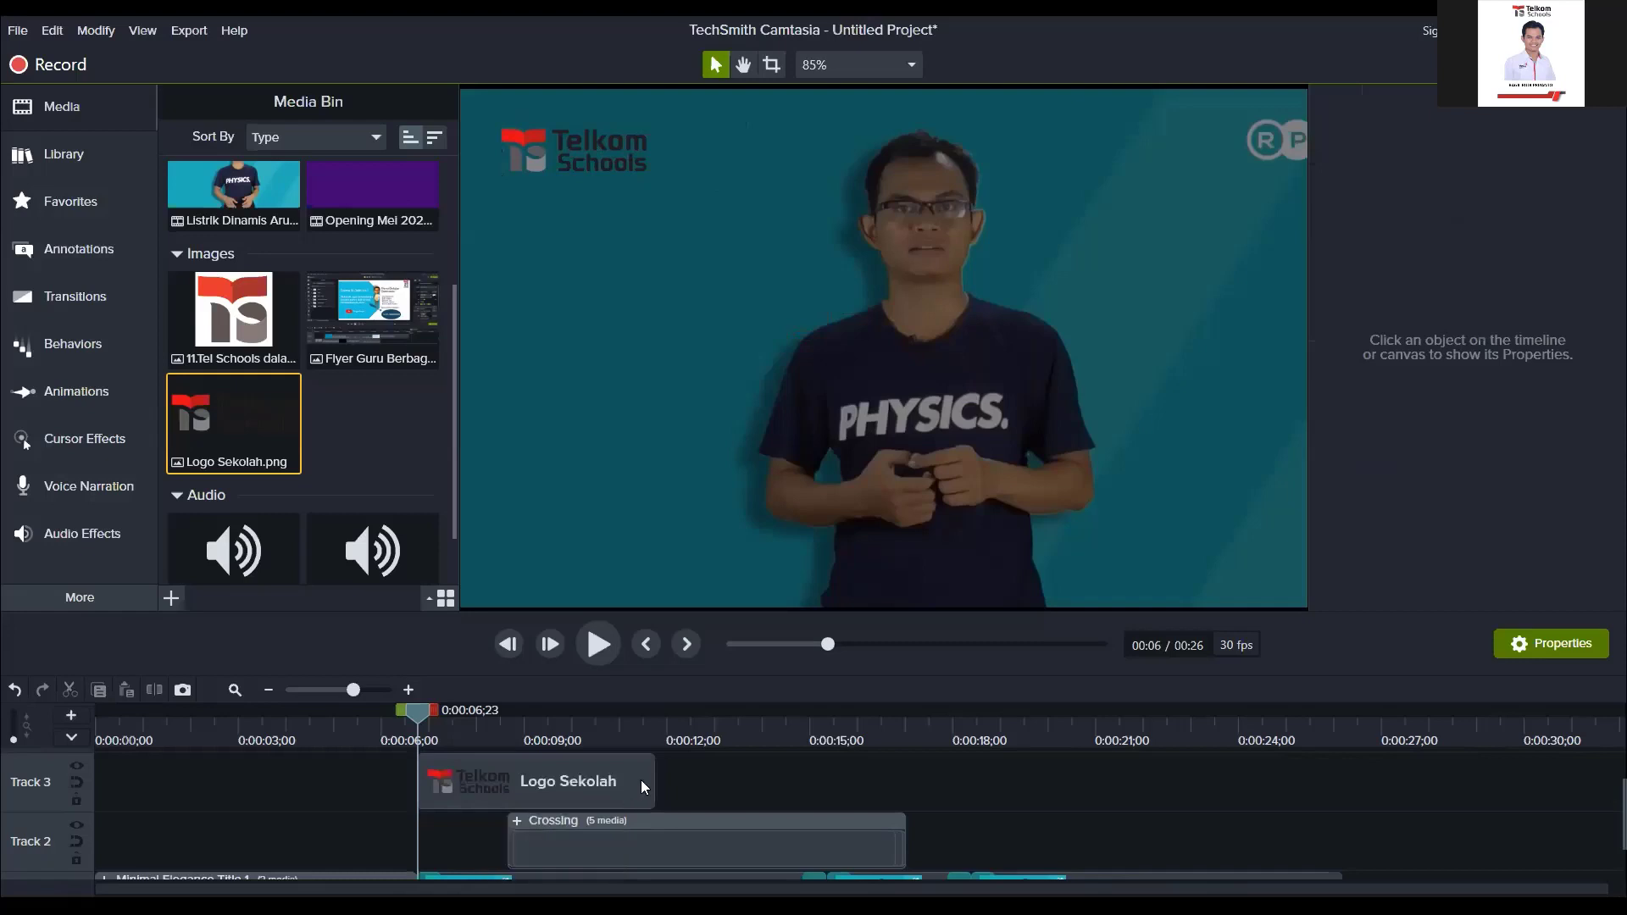
{"action": "left_click", "coordinate": [566, 799]}
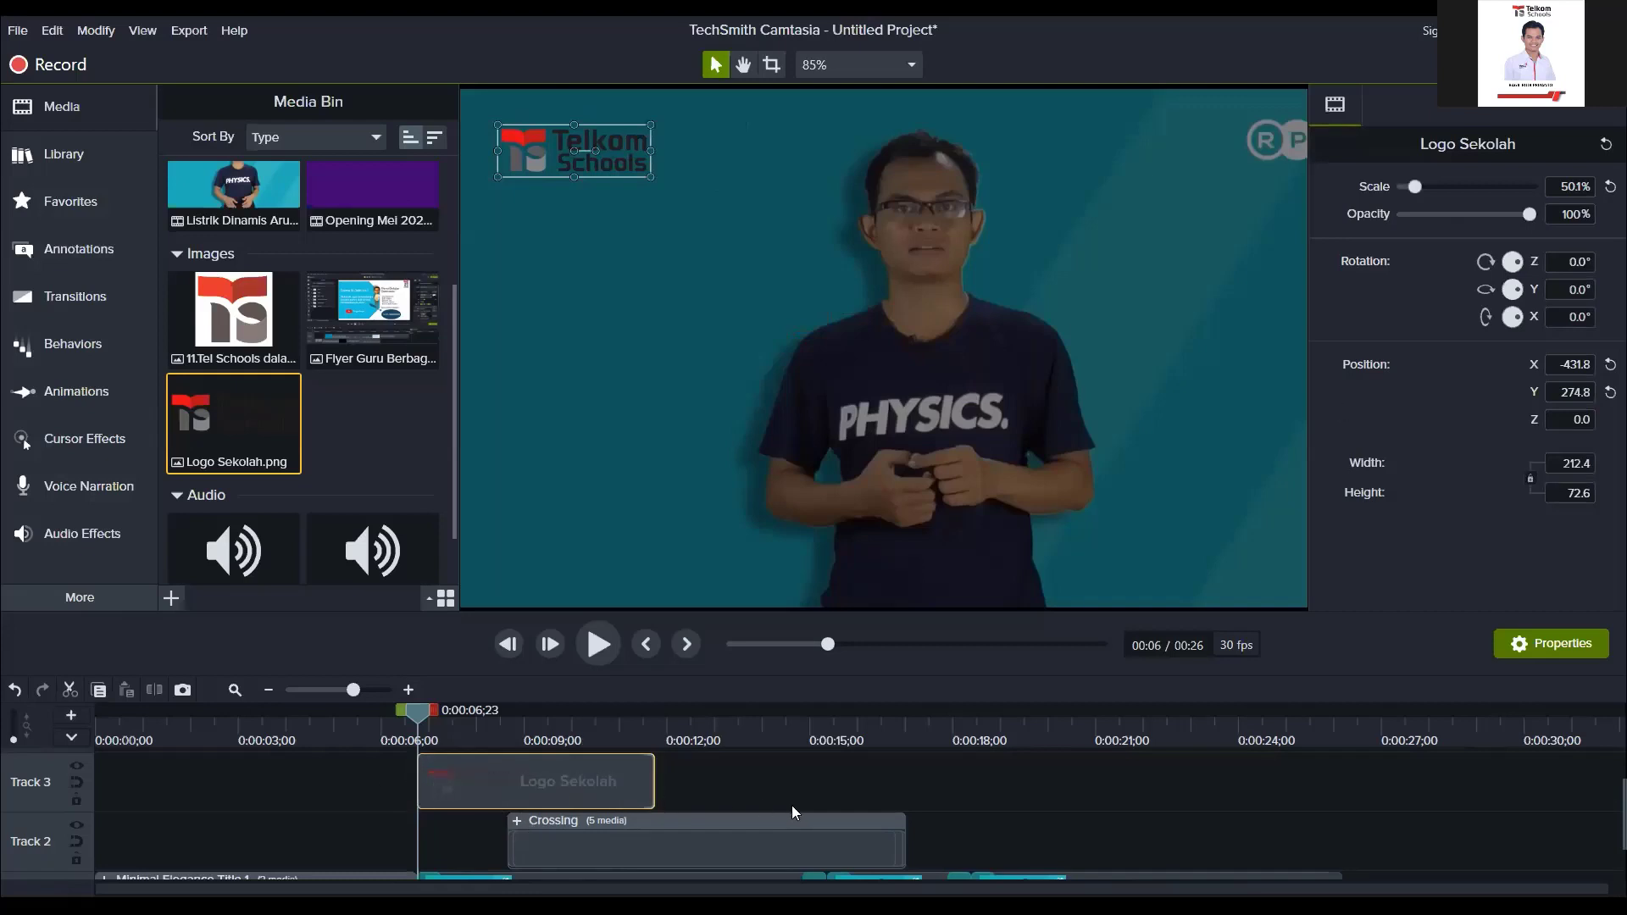
{"action": "scroll", "coordinate": [1281, 826], "scroll_direction": "down", "scroll_amount": 2}
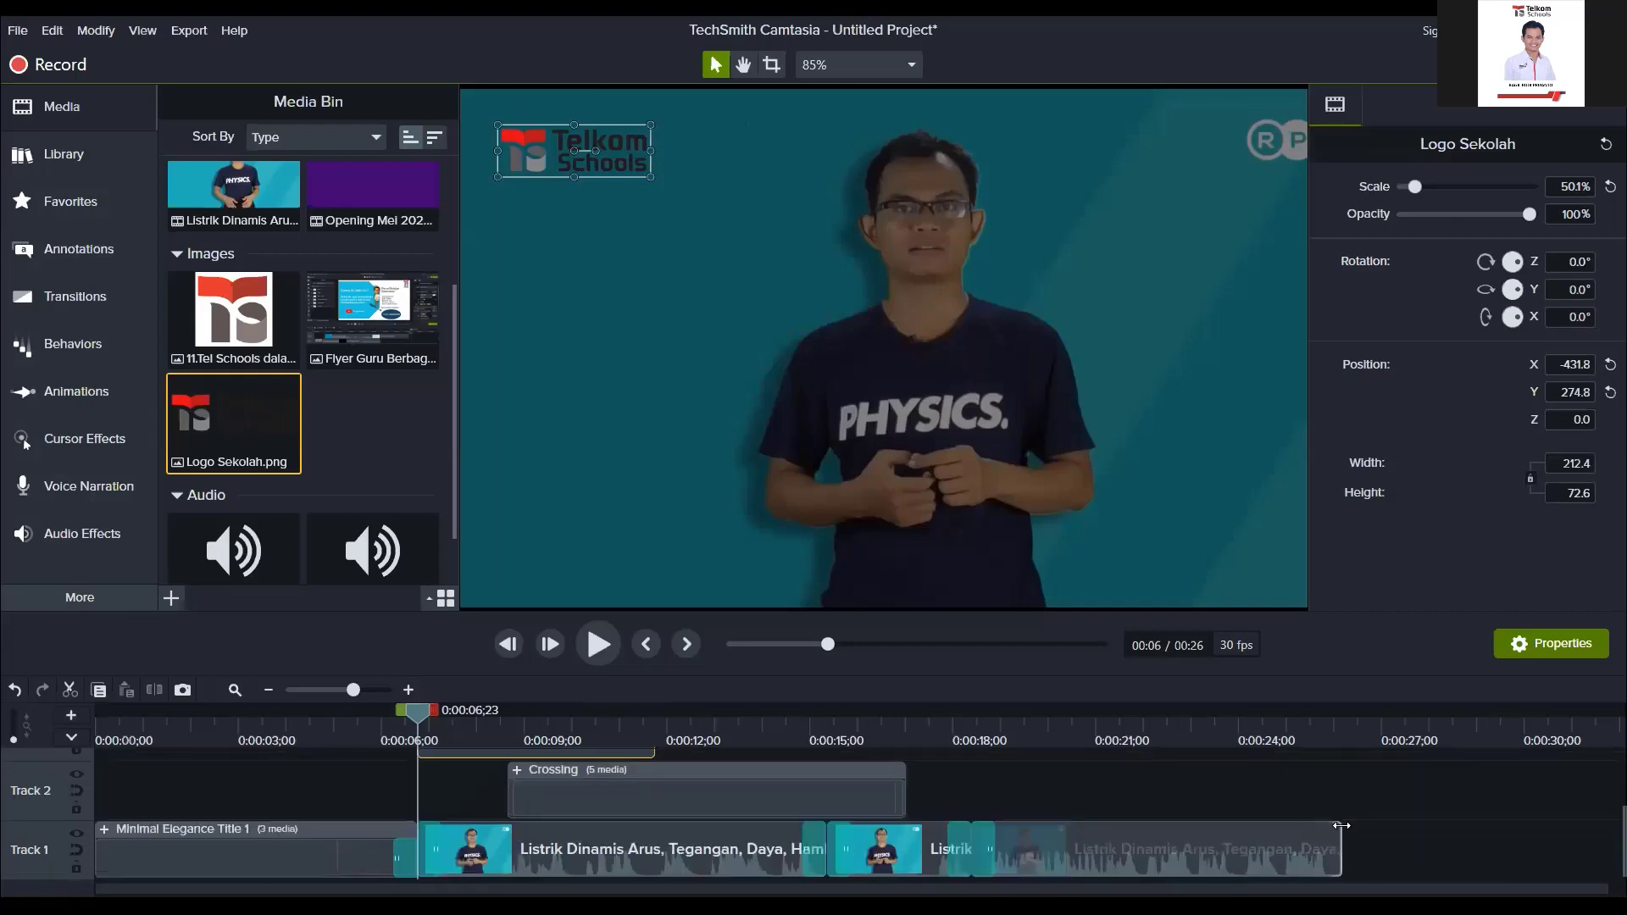
{"action": "scroll", "coordinate": [1340, 797], "scroll_direction": "up", "scroll_amount": 2}
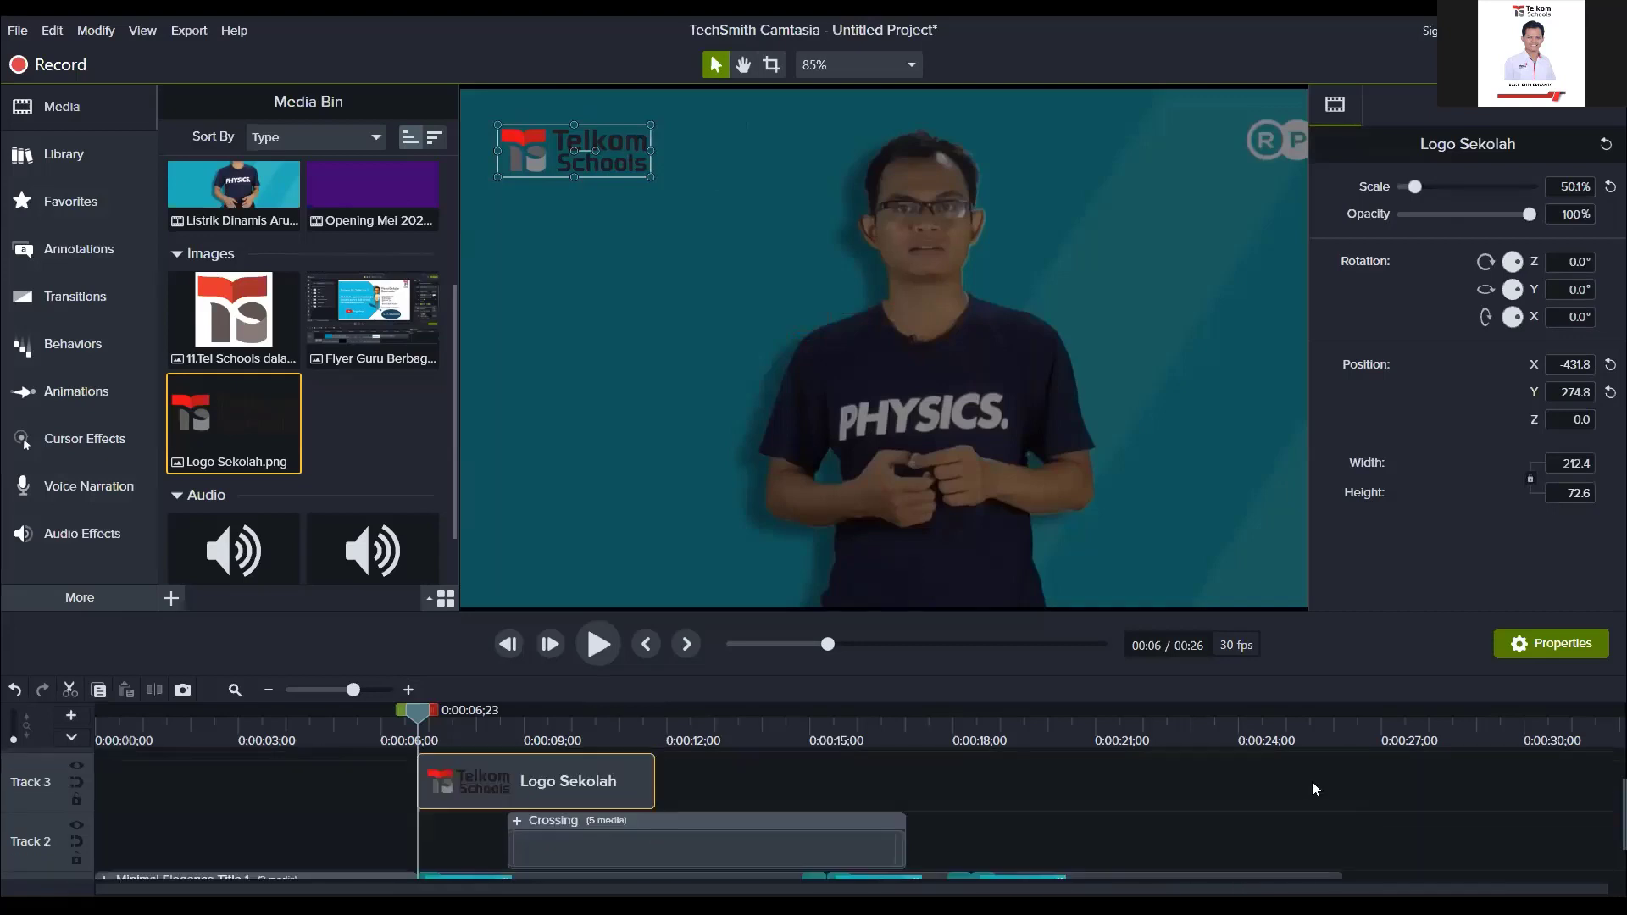
{"action": "left_click_drag", "start_coordinate": [656, 780], "coordinate": [1343, 773]}
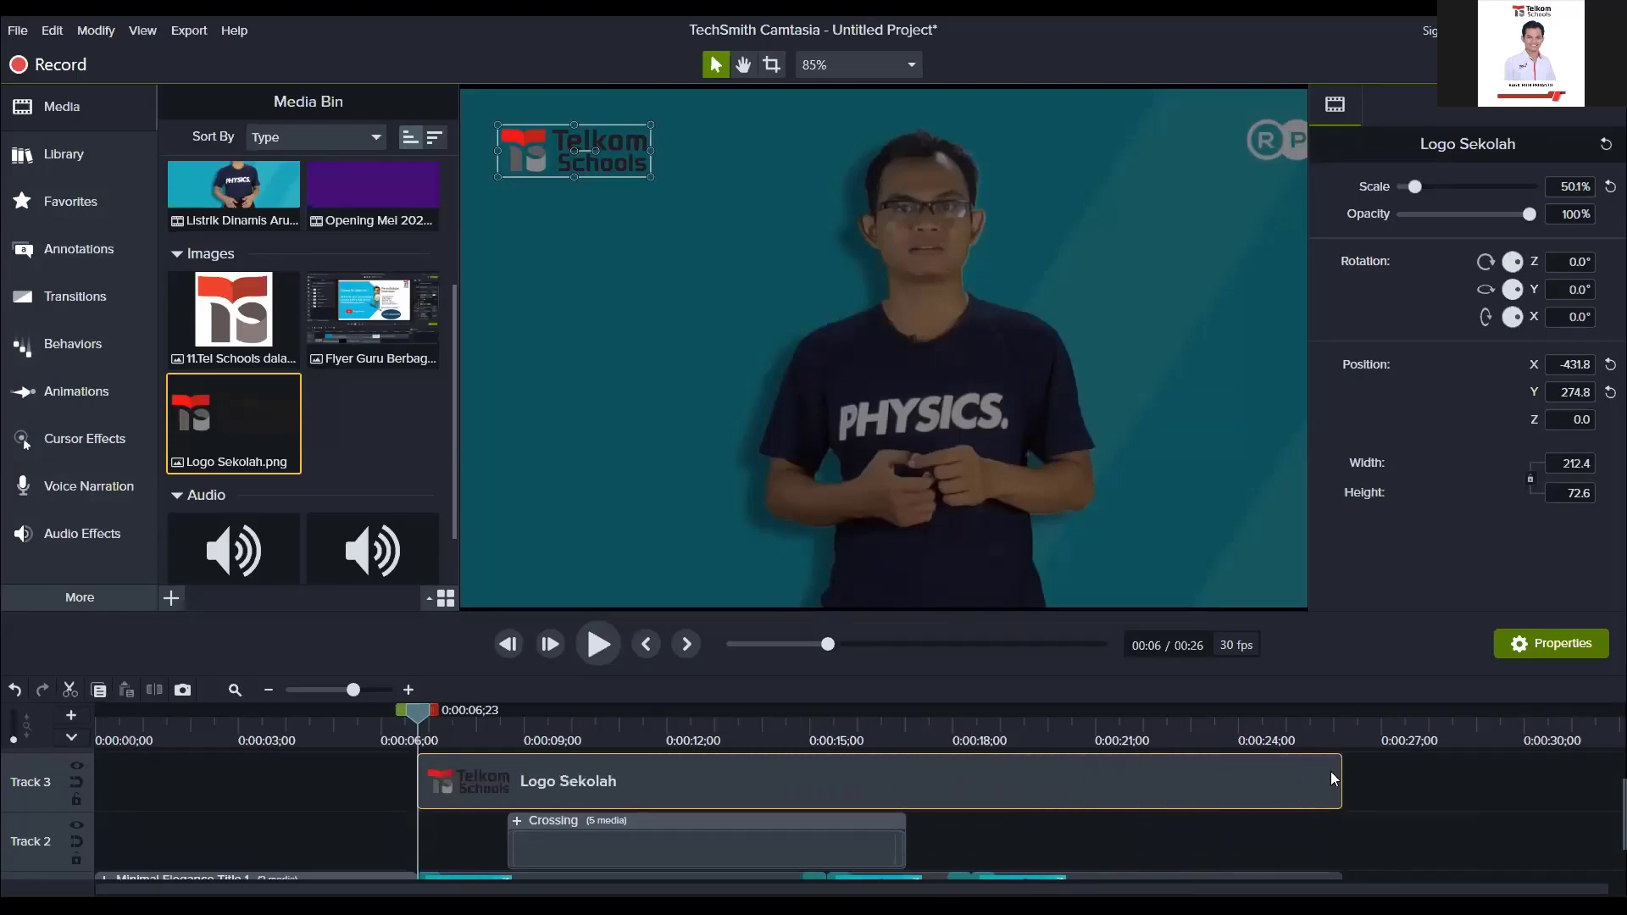
Step: Trim the Logo Sekolah clip to start at about 0:00:08 and end at about 0:00:25, checking both ends in the preview
{"action": "left_click", "coordinate": [383, 766]}
{"action": "mouse_move", "coordinate": [412, 712]}
{"action": "left_mouse_down"}
{"action": "mouse_move", "coordinate": [351, 724]}
{"action": "mouse_move", "coordinate": [430, 728]}
{"action": "left_mouse_up"}
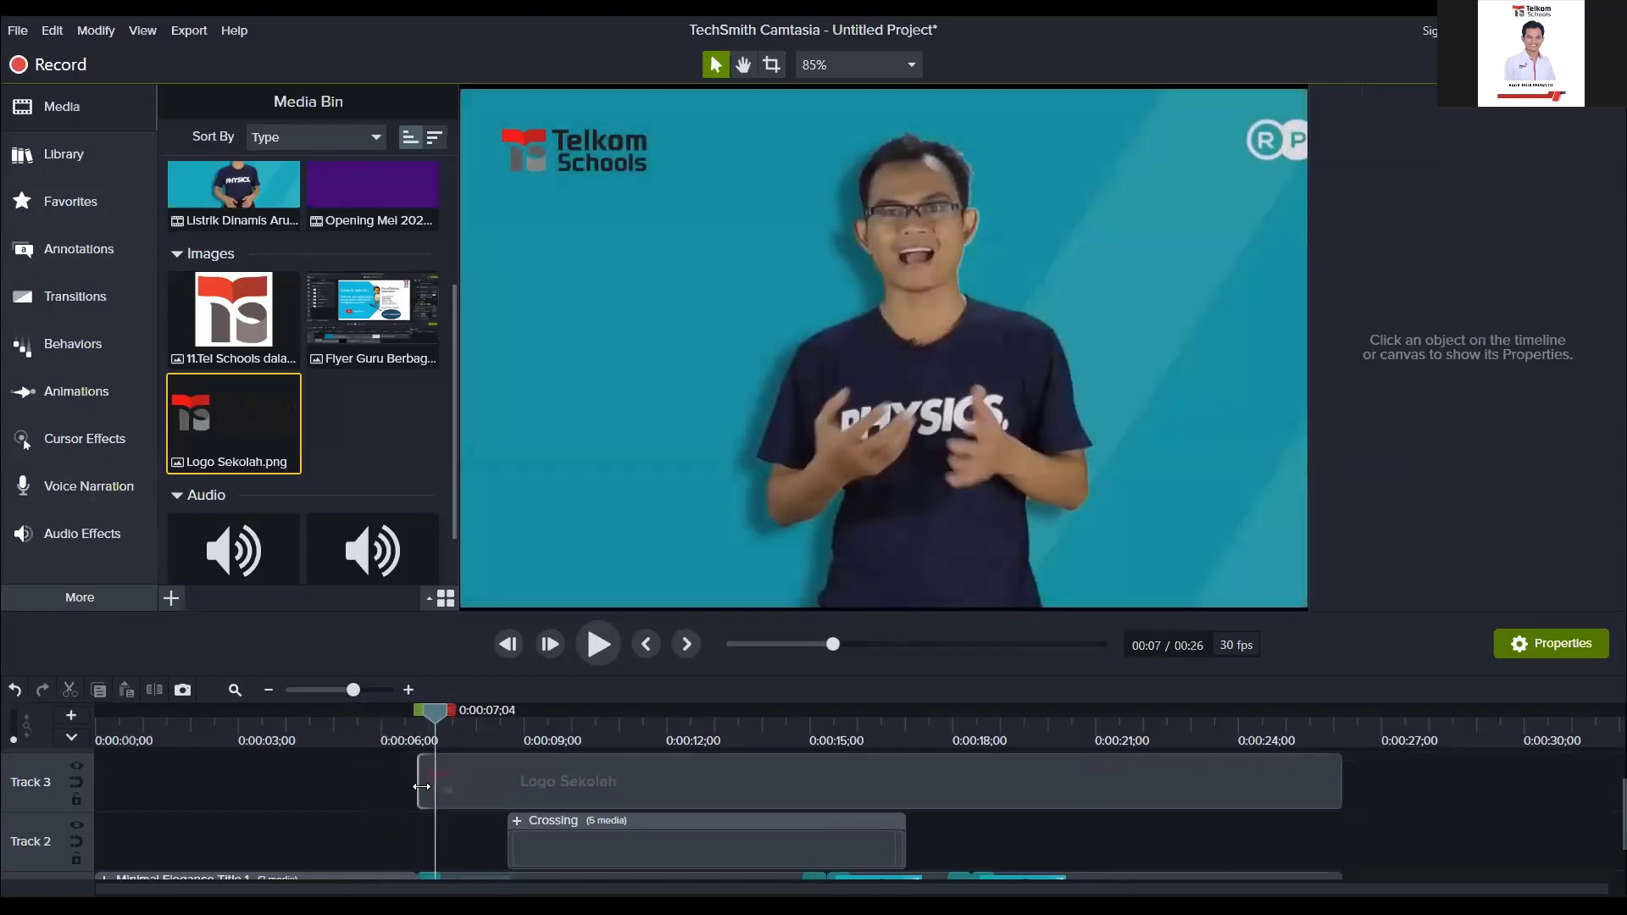
{"action": "left_click_drag", "start_coordinate": [421, 786], "coordinate": [473, 785]}
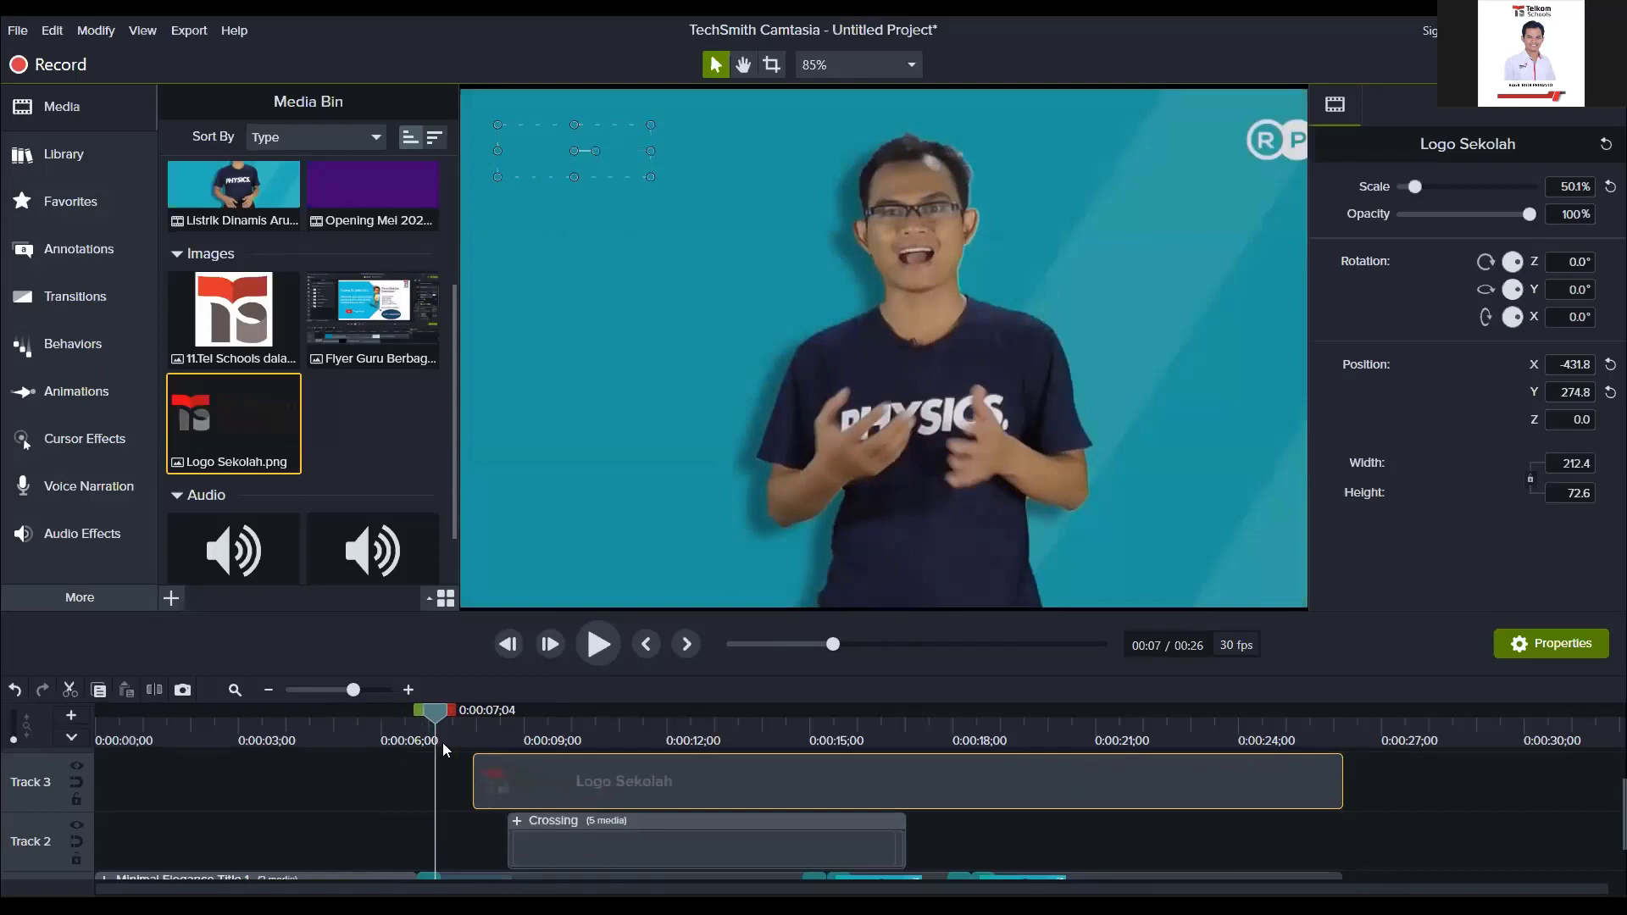
{"action": "left_click_drag", "start_coordinate": [431, 712], "coordinate": [1319, 712]}
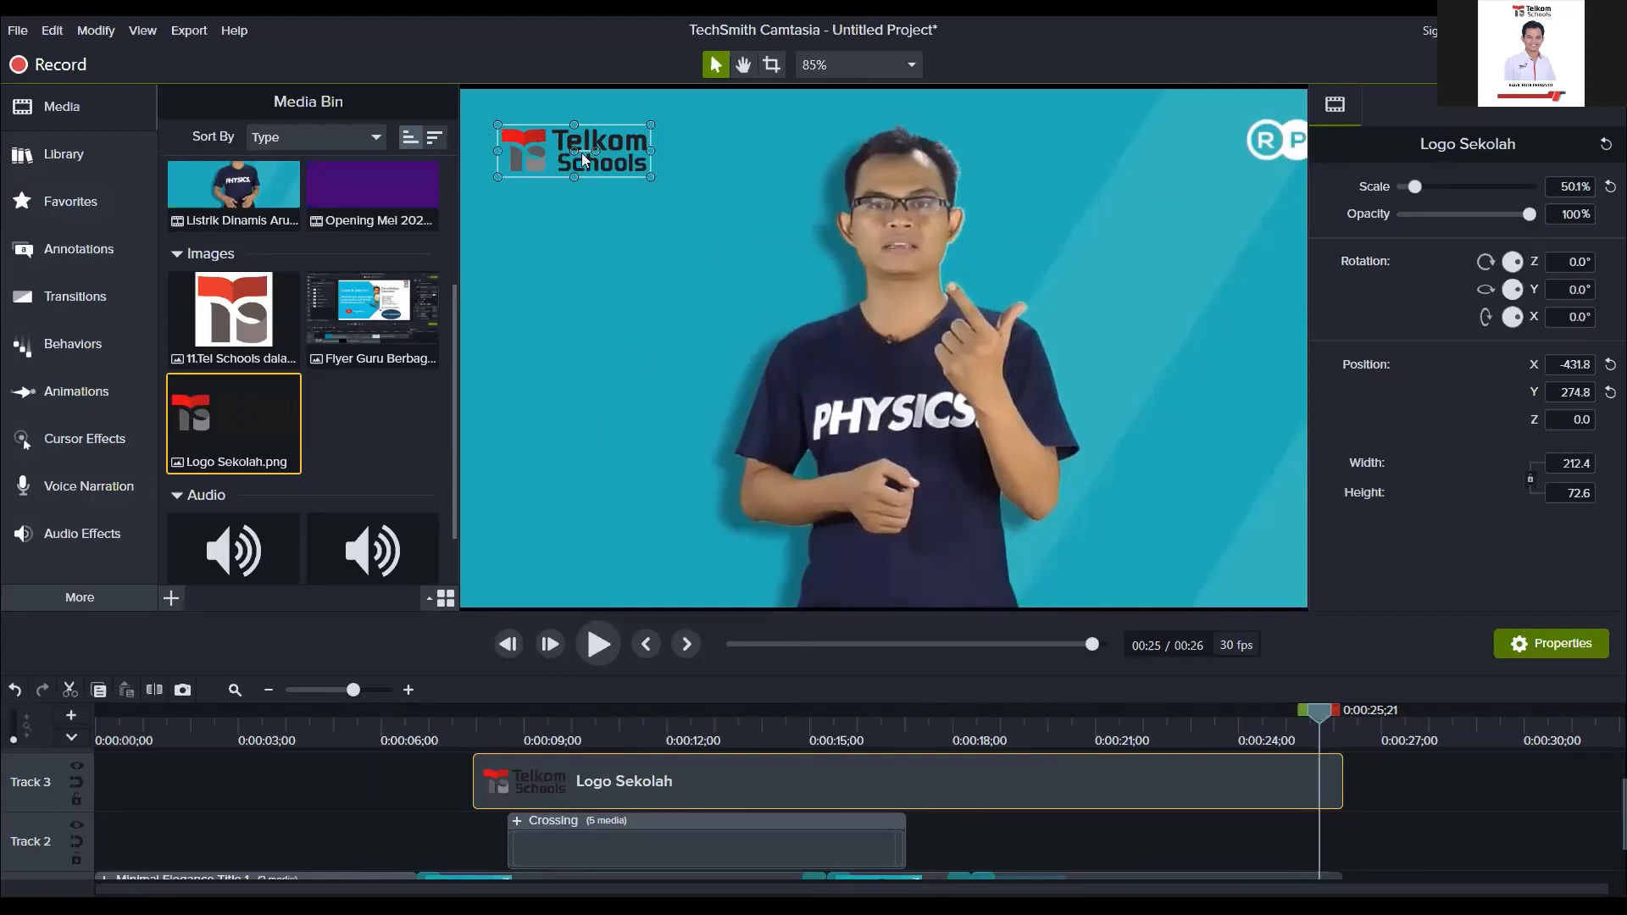
{"action": "left_click_drag", "start_coordinate": [1318, 708], "coordinate": [1178, 722]}
{"action": "left_click_drag", "start_coordinate": [1341, 780], "coordinate": [1288, 780]}
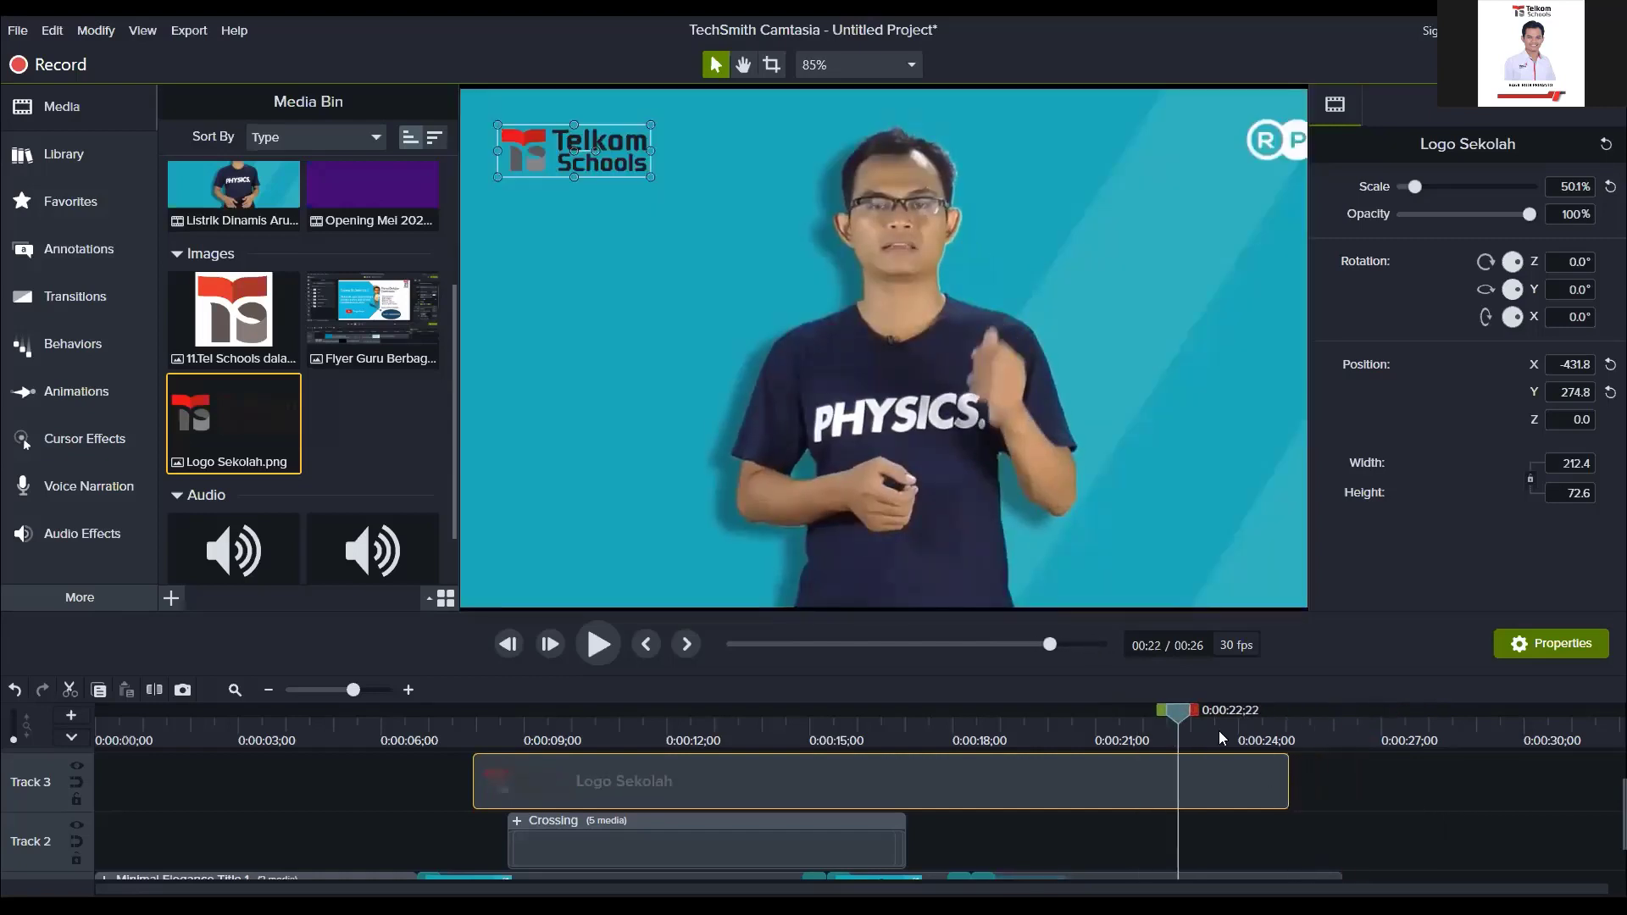
{"action": "left_click_drag", "start_coordinate": [1175, 712], "coordinate": [1263, 730]}
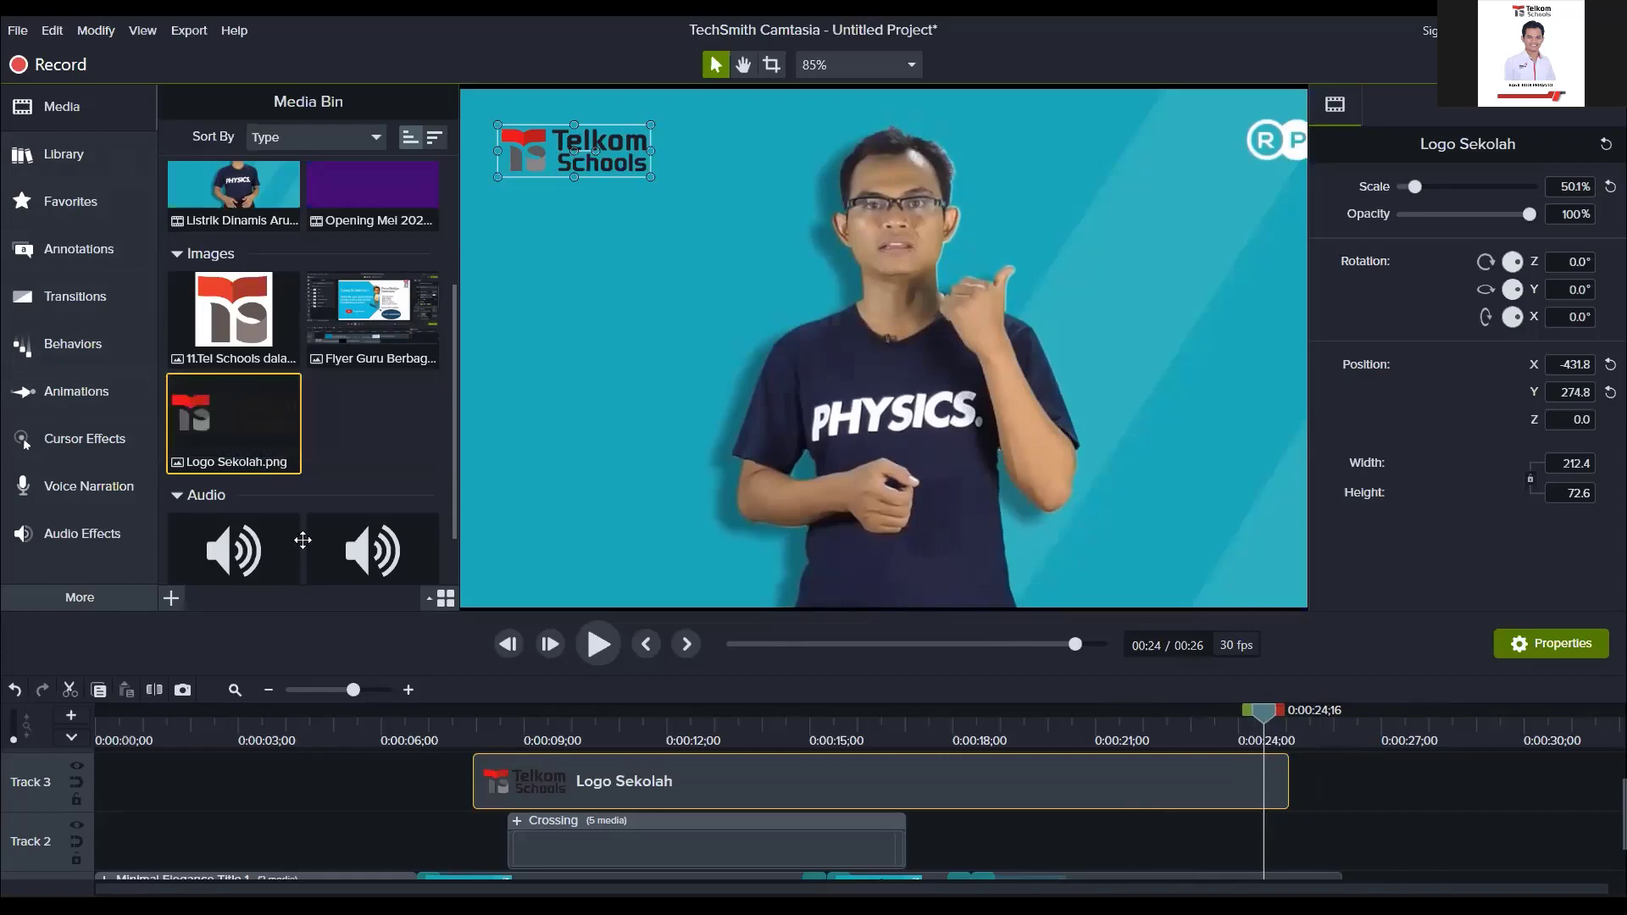
{"action": "left_click", "coordinate": [98, 353]}
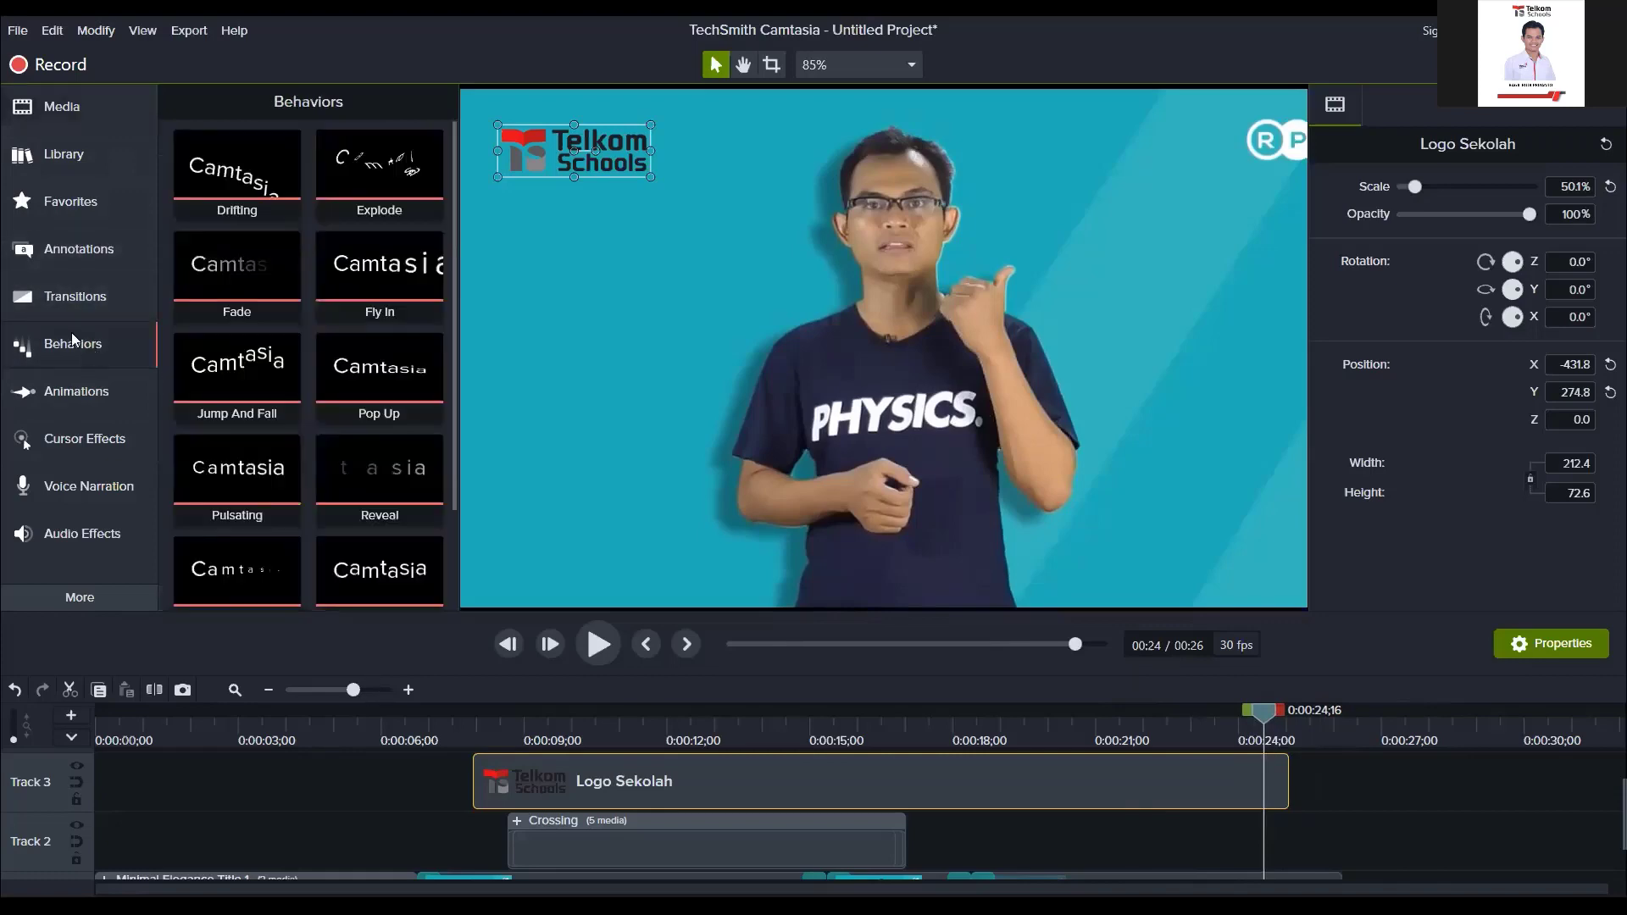
{"action": "left_click", "coordinate": [98, 391]}
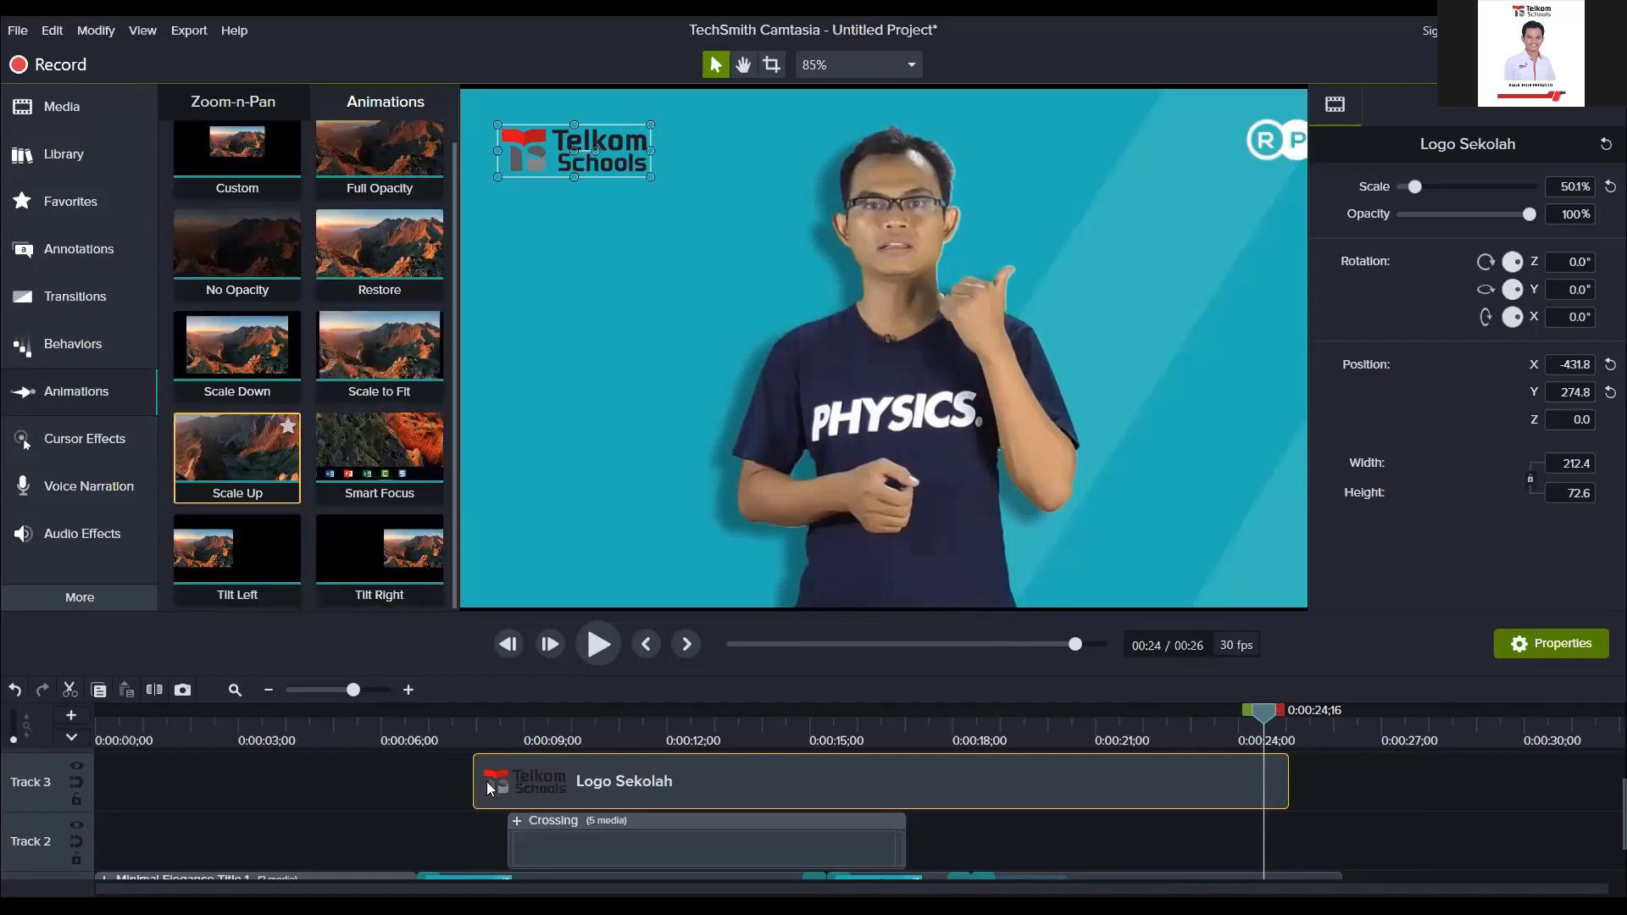
{"action": "left_click_drag", "start_coordinate": [489, 789], "coordinate": [492, 787]}
{"action": "mouse_move", "coordinate": [441, 726]}
{"action": "left_mouse_down"}
{"action": "mouse_move", "coordinate": [514, 728]}
{"action": "mouse_move", "coordinate": [455, 727]}
{"action": "left_mouse_up"}
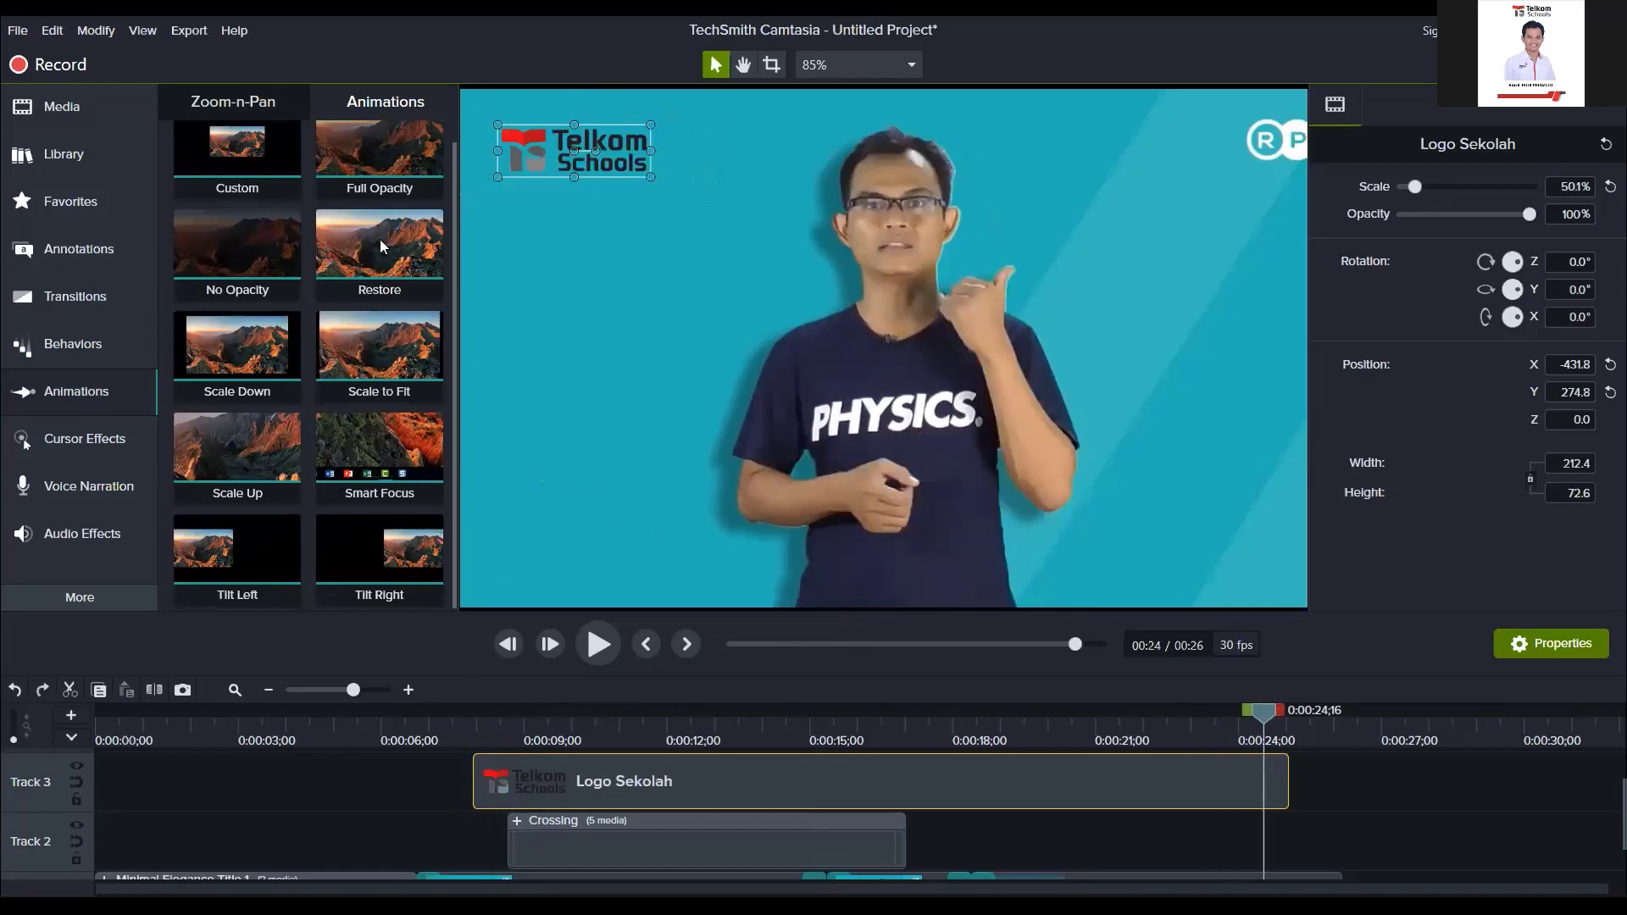
{"action": "scroll", "coordinate": [255, 368], "scroll_direction": "up", "scroll_amount": 1}
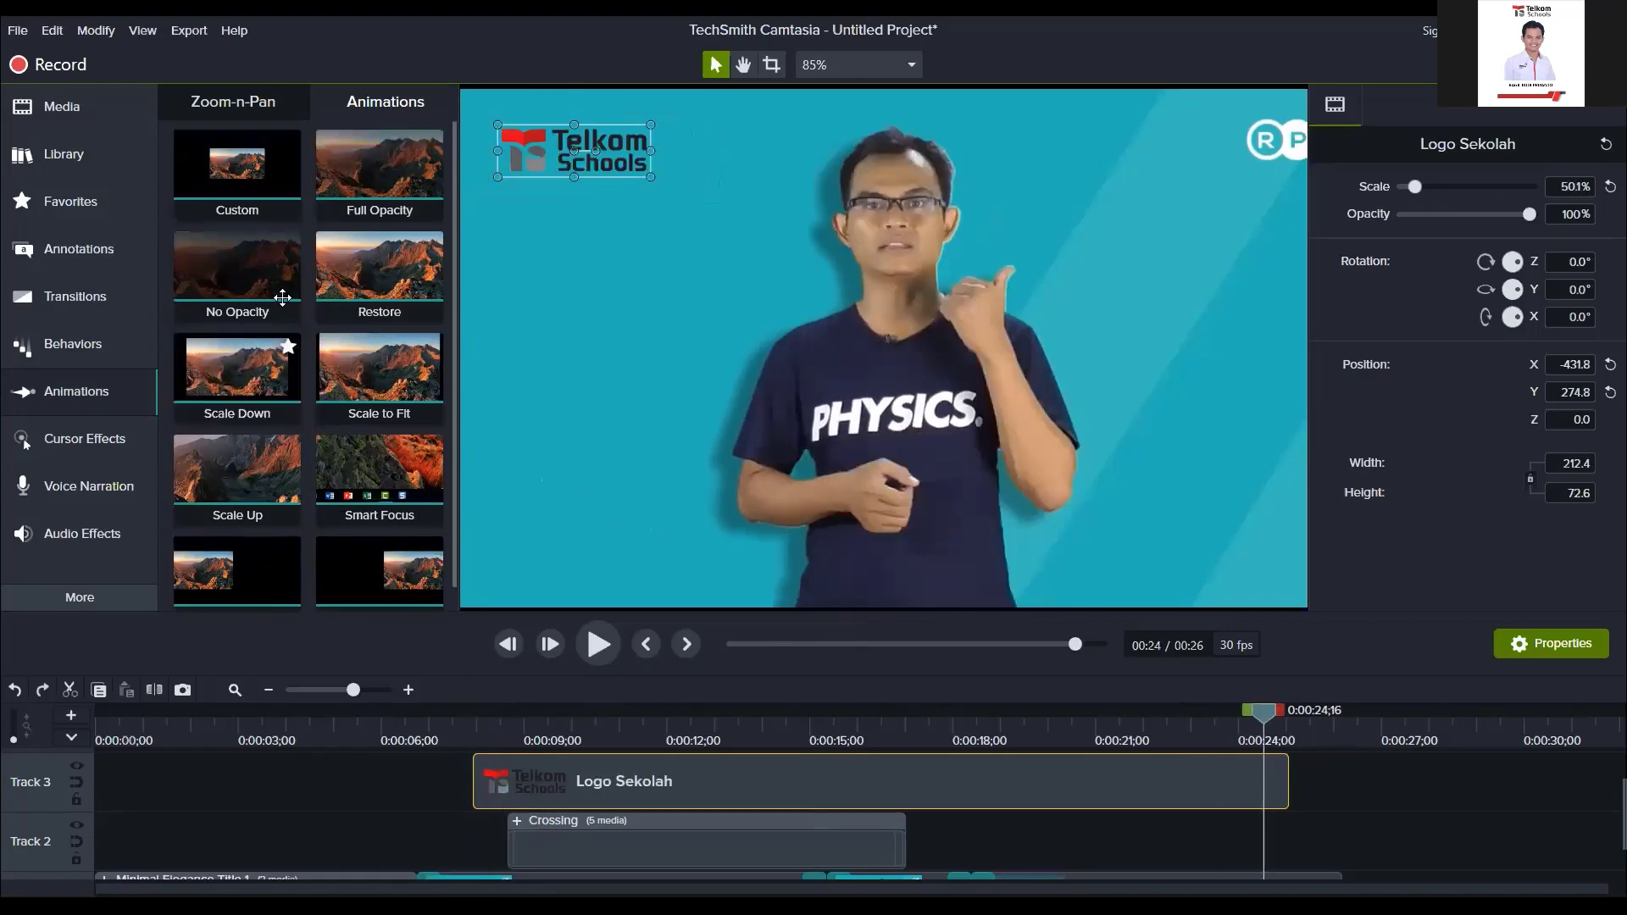
Step: Add a Circle stretch transition to the start of the Logo Sekolah clip and preview it up to 0:00:23;14
{"action": "left_click", "coordinate": [71, 294]}
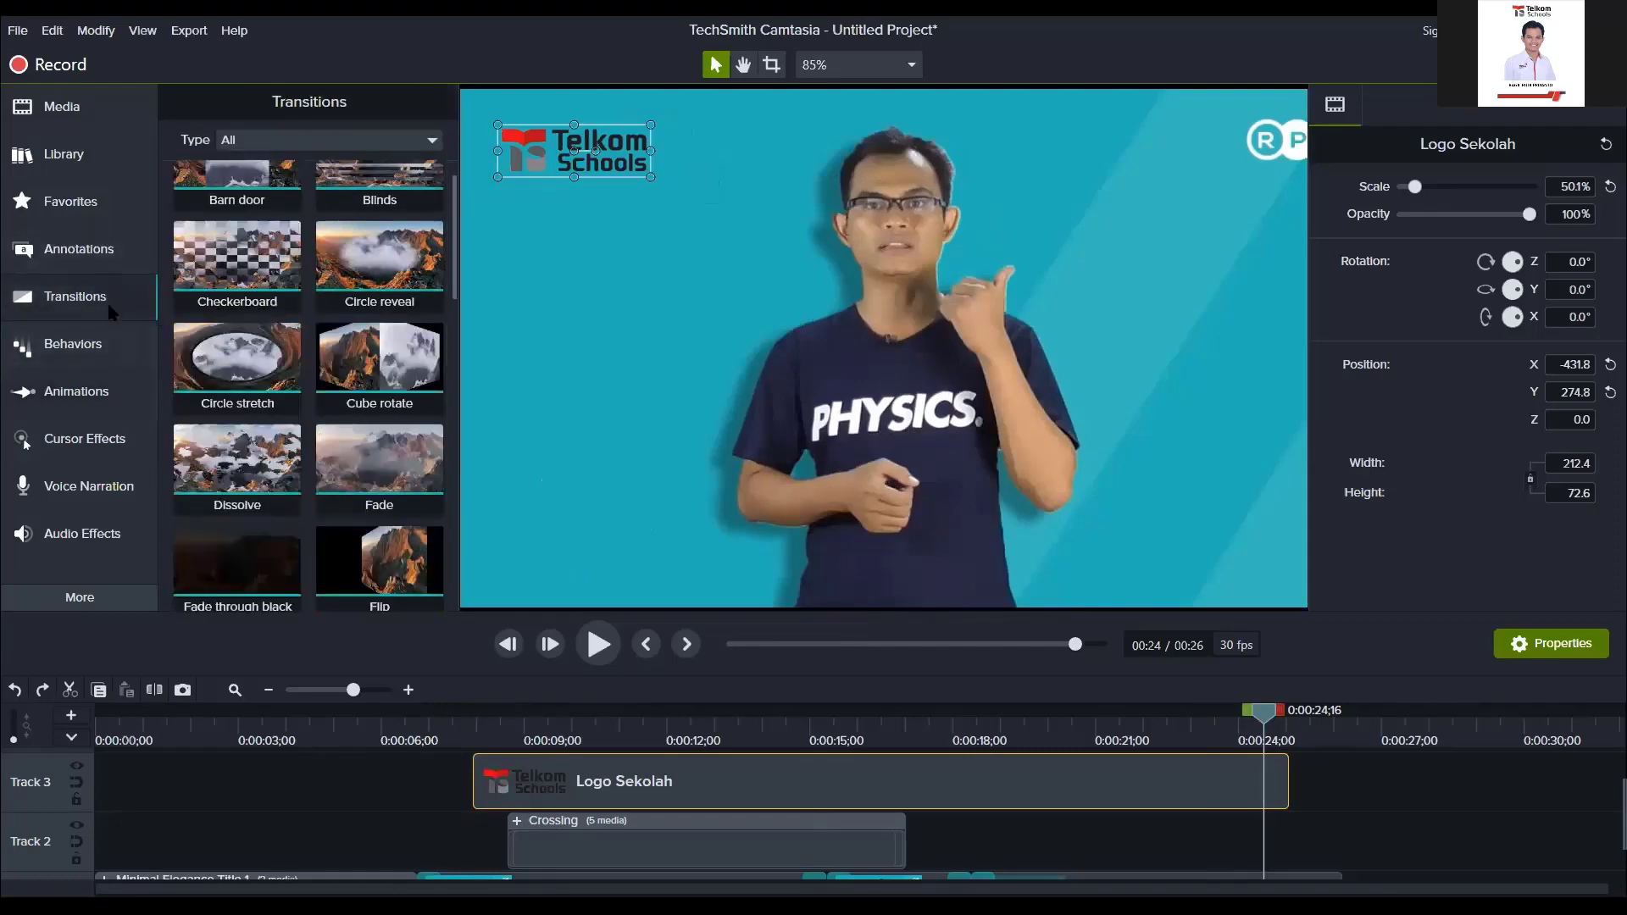
{"action": "scroll", "coordinate": [281, 365], "scroll_direction": "up", "scroll_amount": 1}
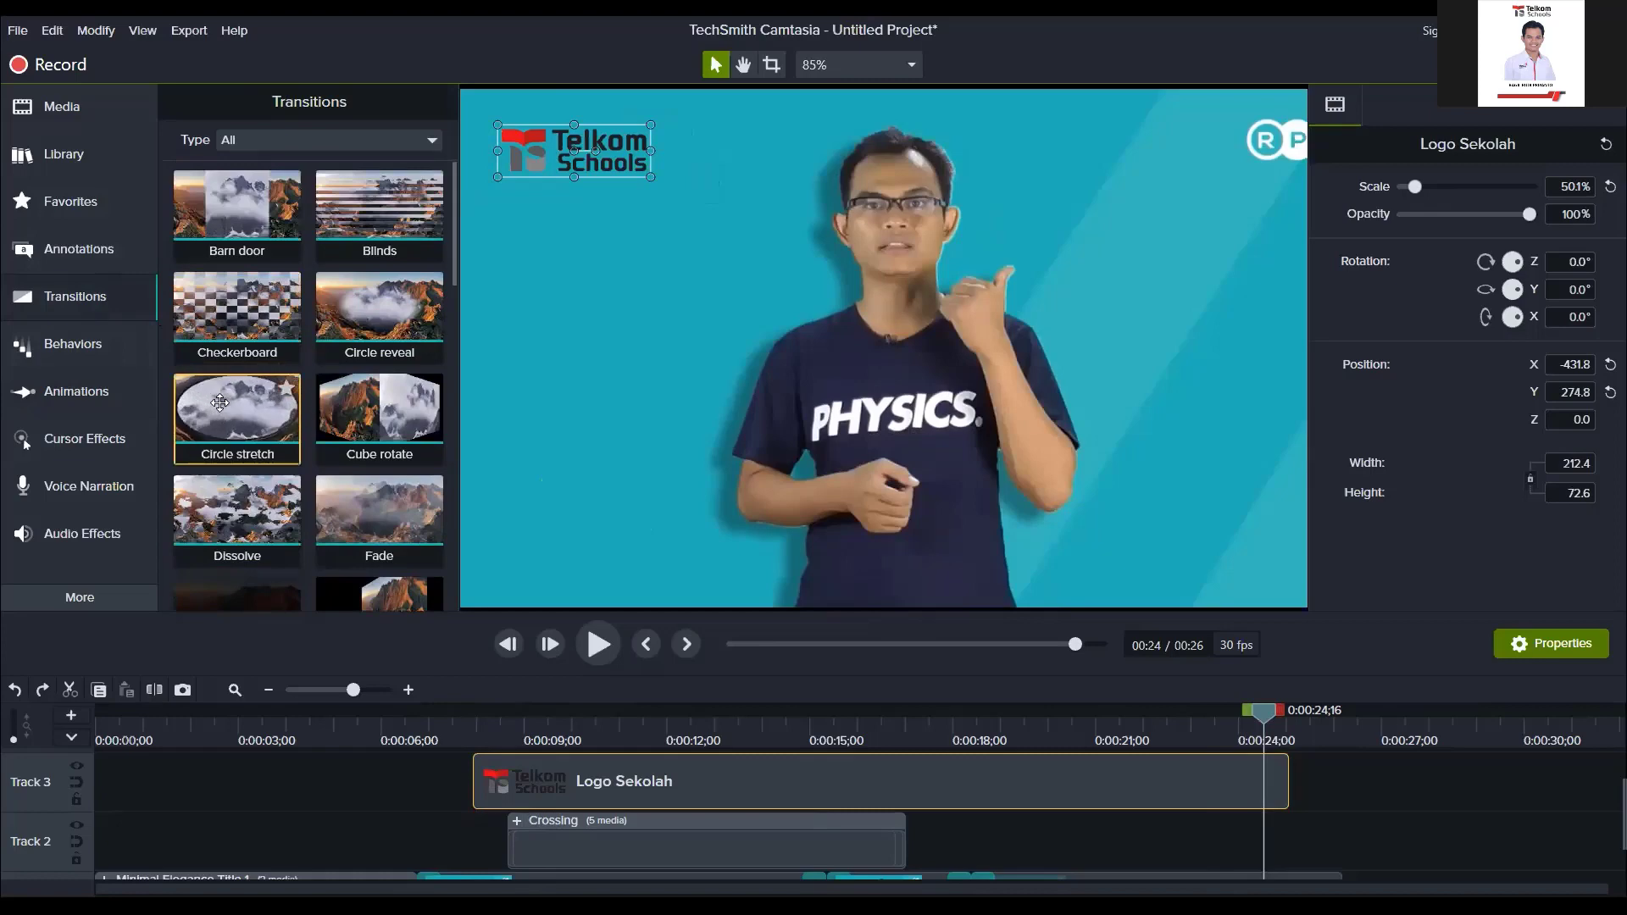
{"action": "left_click_drag", "start_coordinate": [269, 408], "coordinate": [499, 785]}
{"action": "left_click_drag", "start_coordinate": [472, 710], "coordinate": [767, 714]}
{"action": "left_click_drag", "start_coordinate": [1044, 678], "coordinate": [1212, 668]}
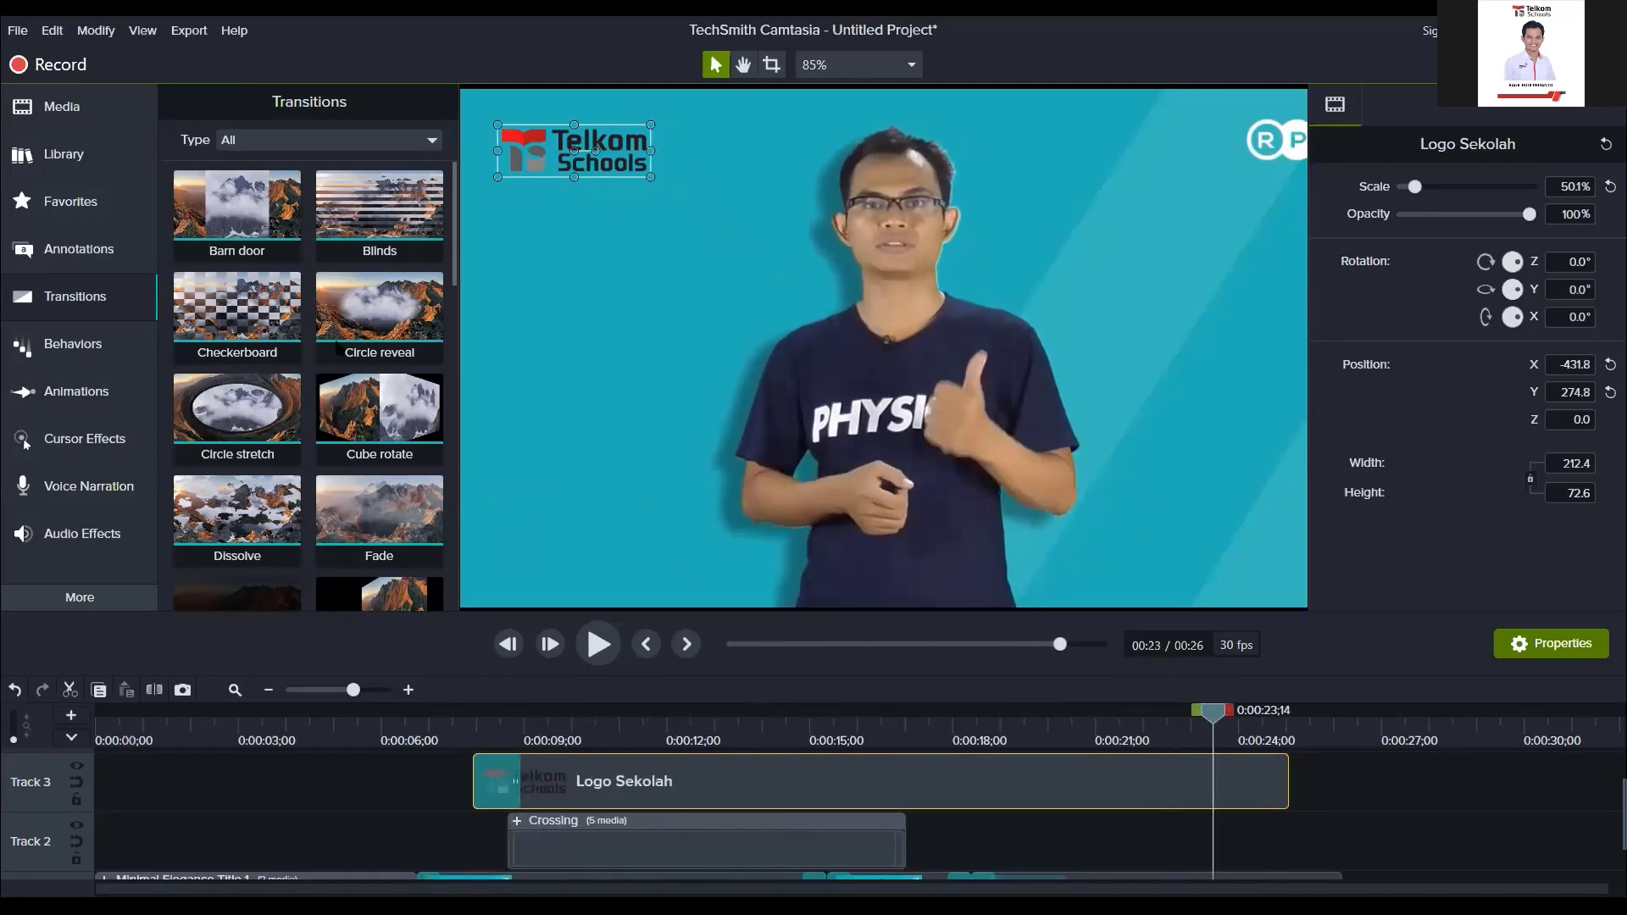
Step: Add a Fade transition to the end of the Logo Sekolah clip and preview it up to 0:00:25;11
{"action": "left_click", "coordinate": [381, 322]}
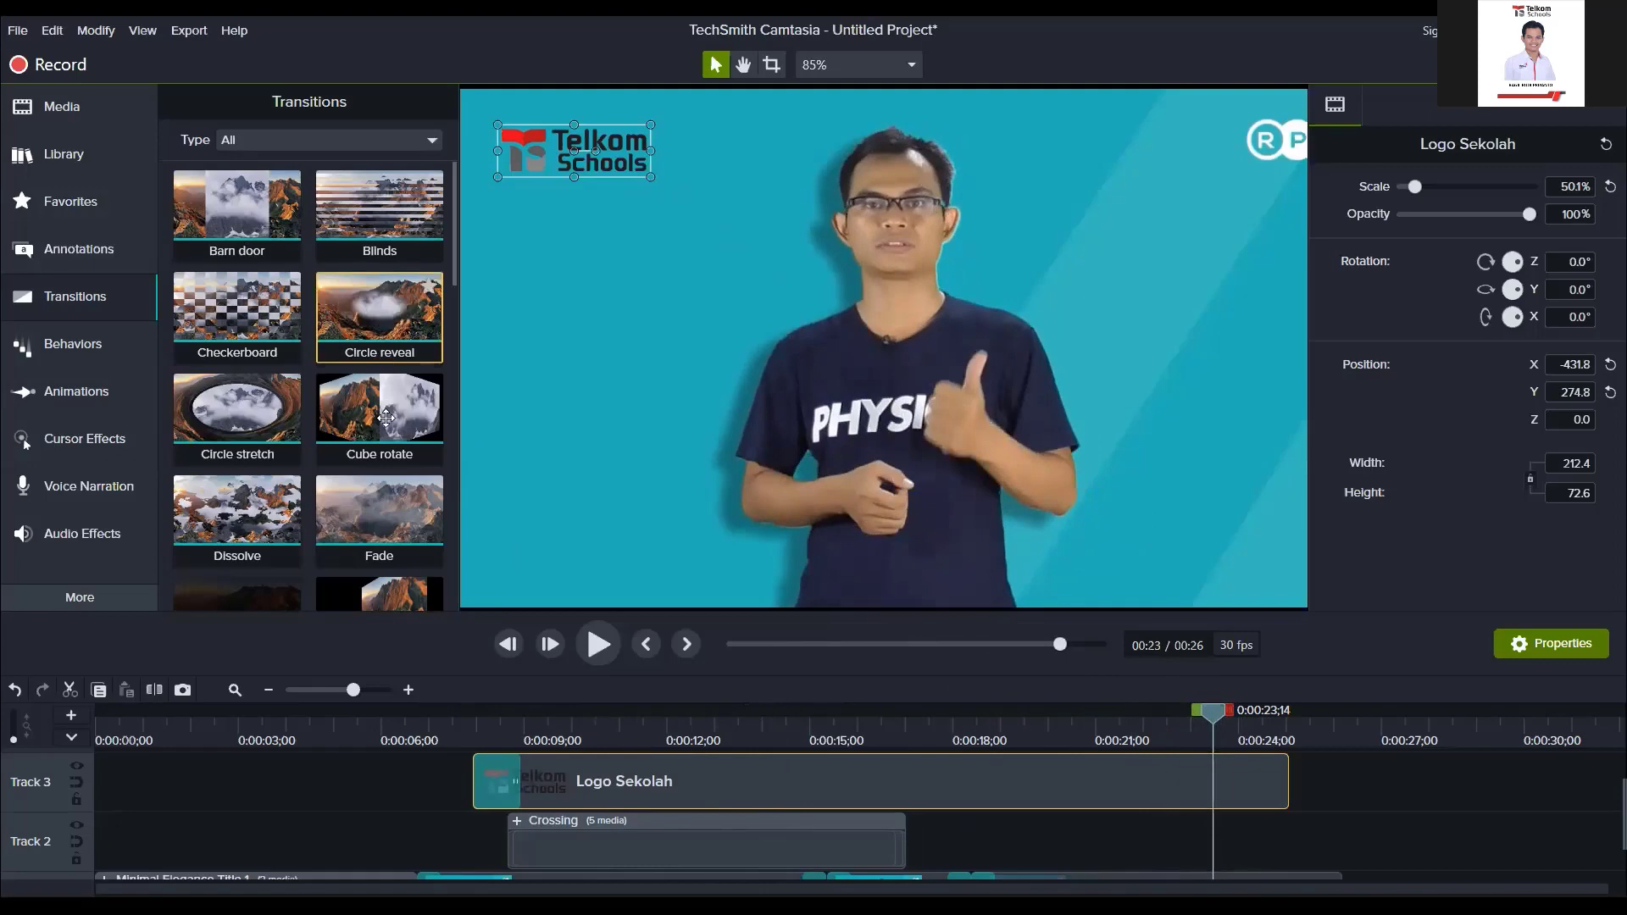
{"action": "scroll", "coordinate": [386, 423], "scroll_direction": "down", "scroll_amount": 1}
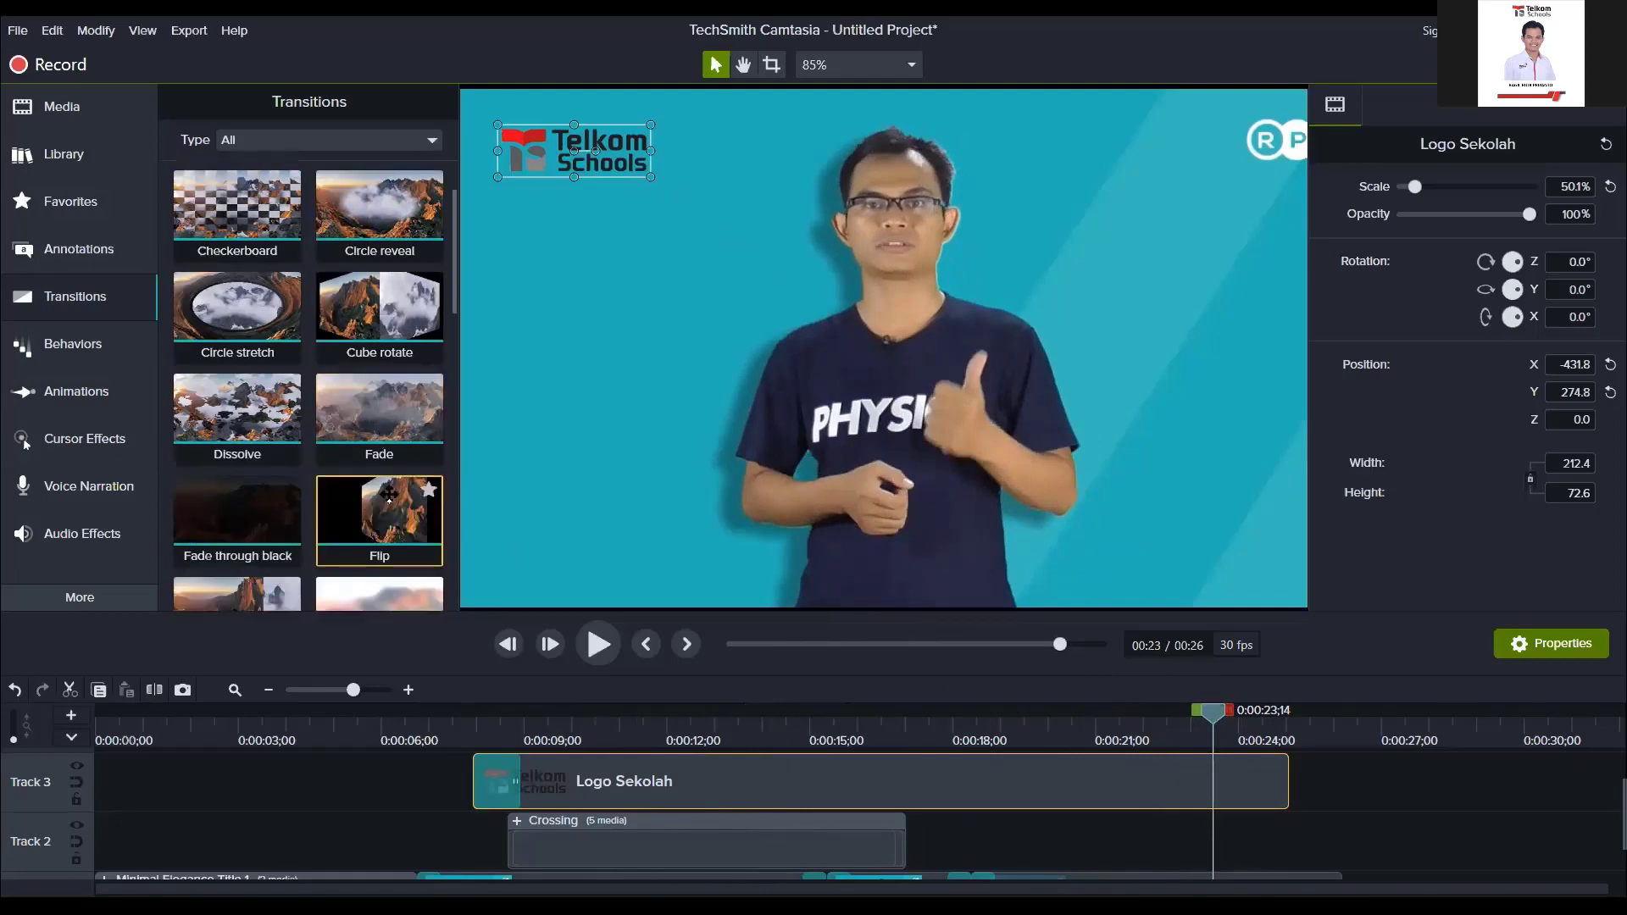
{"action": "left_click_drag", "start_coordinate": [361, 417], "coordinate": [1268, 755]}
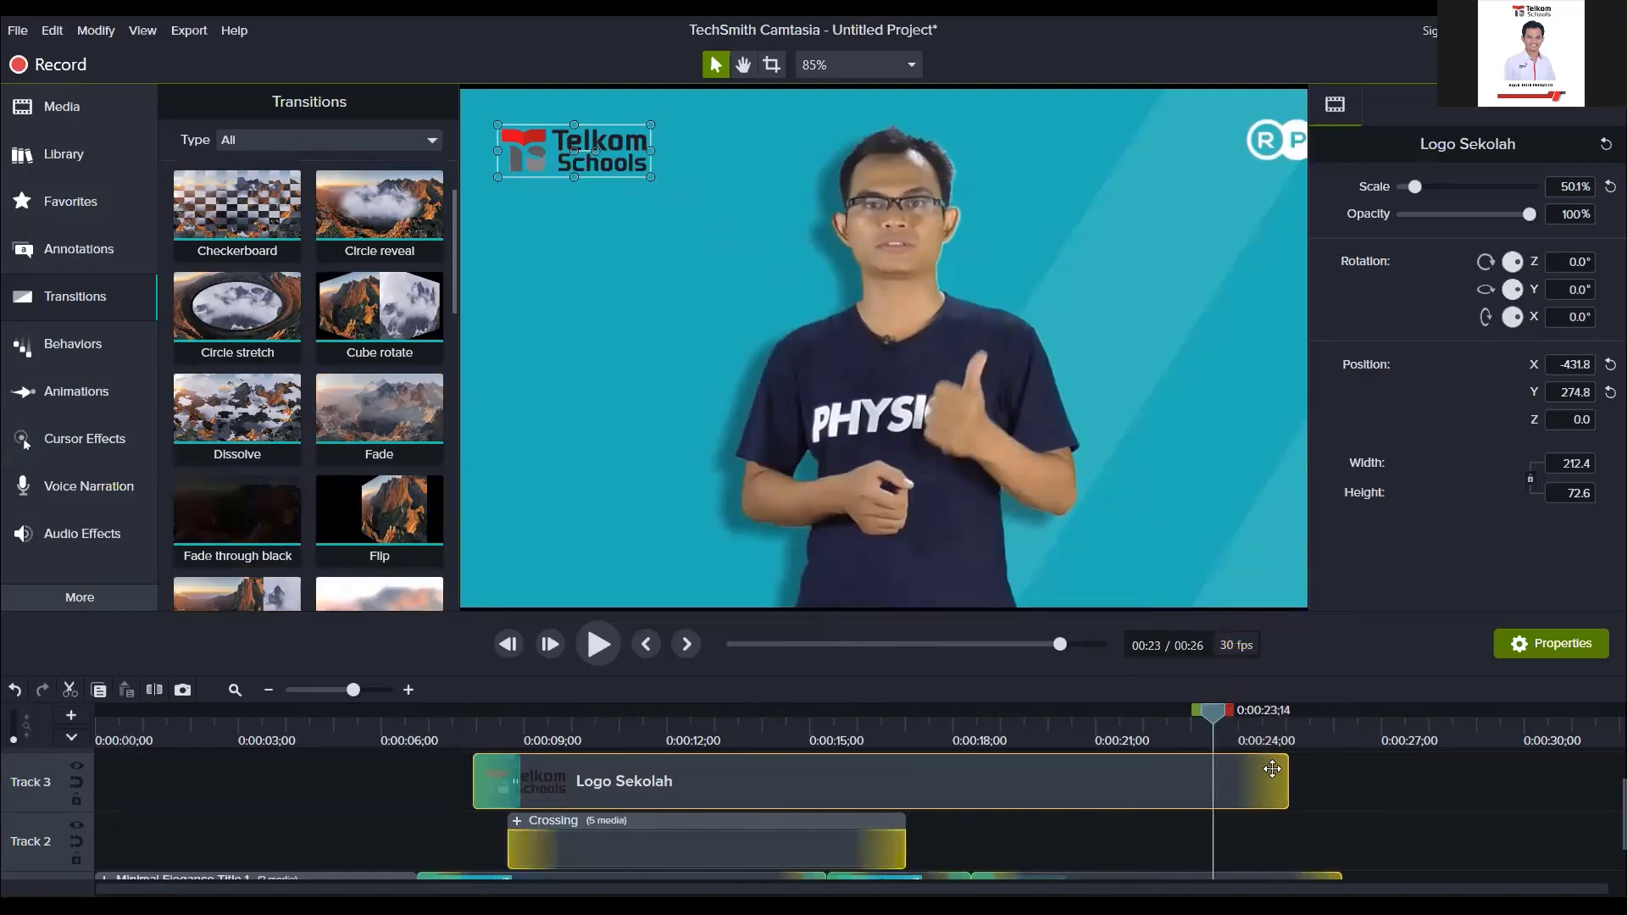
{"action": "left_click_drag", "start_coordinate": [1205, 708], "coordinate": [1303, 726]}
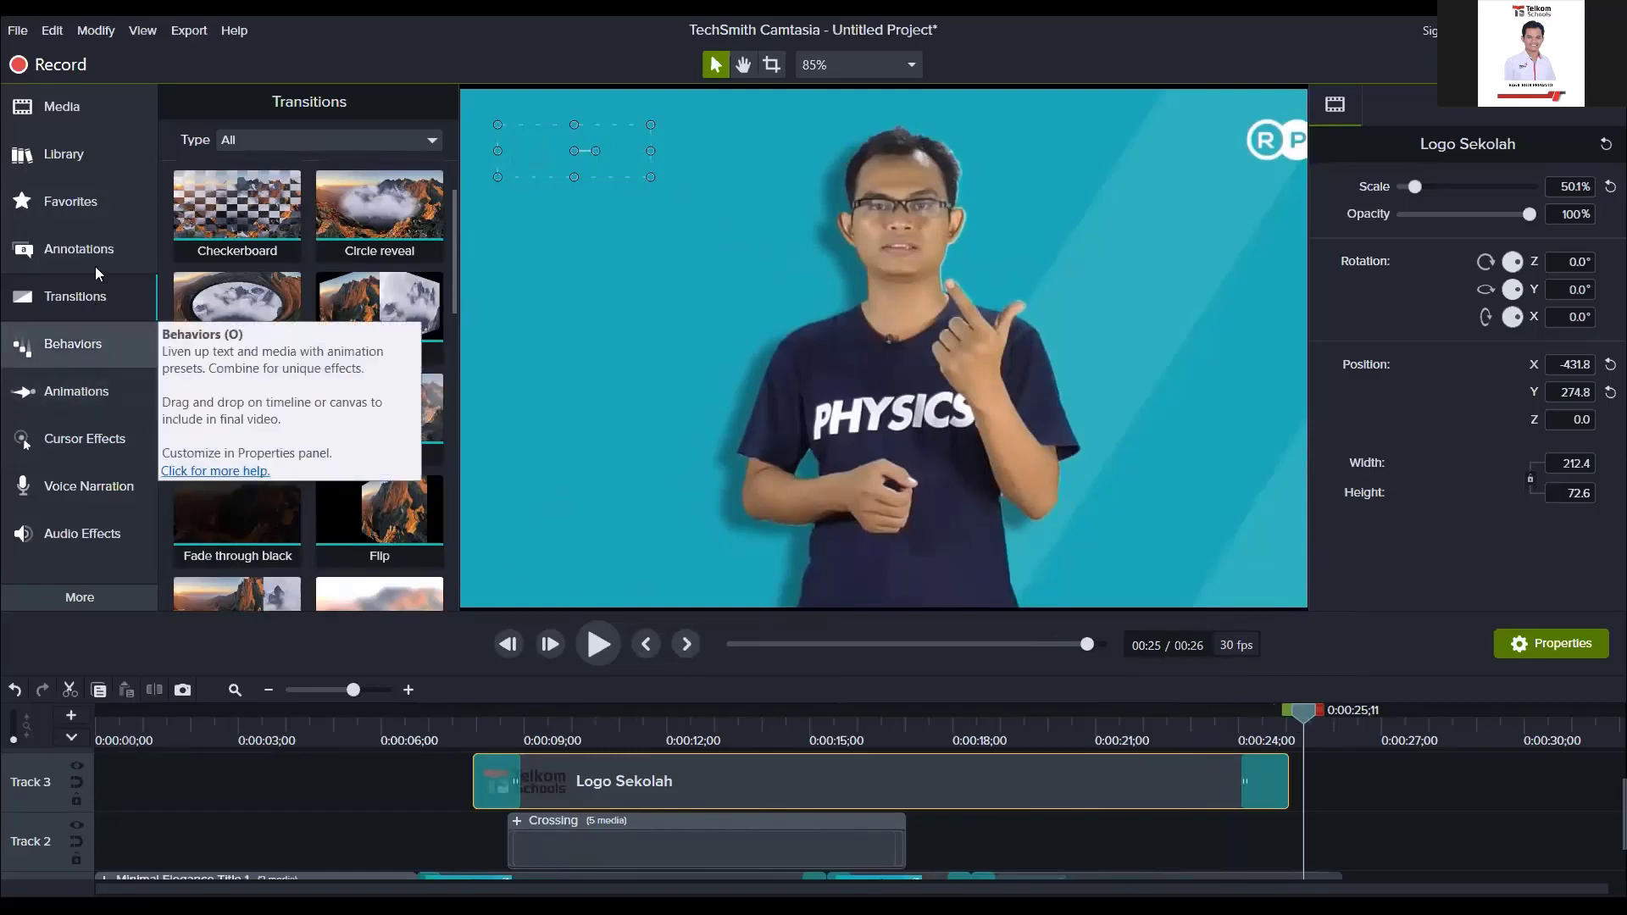
Step: Set the playhead to 0:00:17;10 and move the Logo Sekolah clip up to Track 4, freeing Track 3 for a callout
{"action": "left_click", "coordinate": [93, 242]}
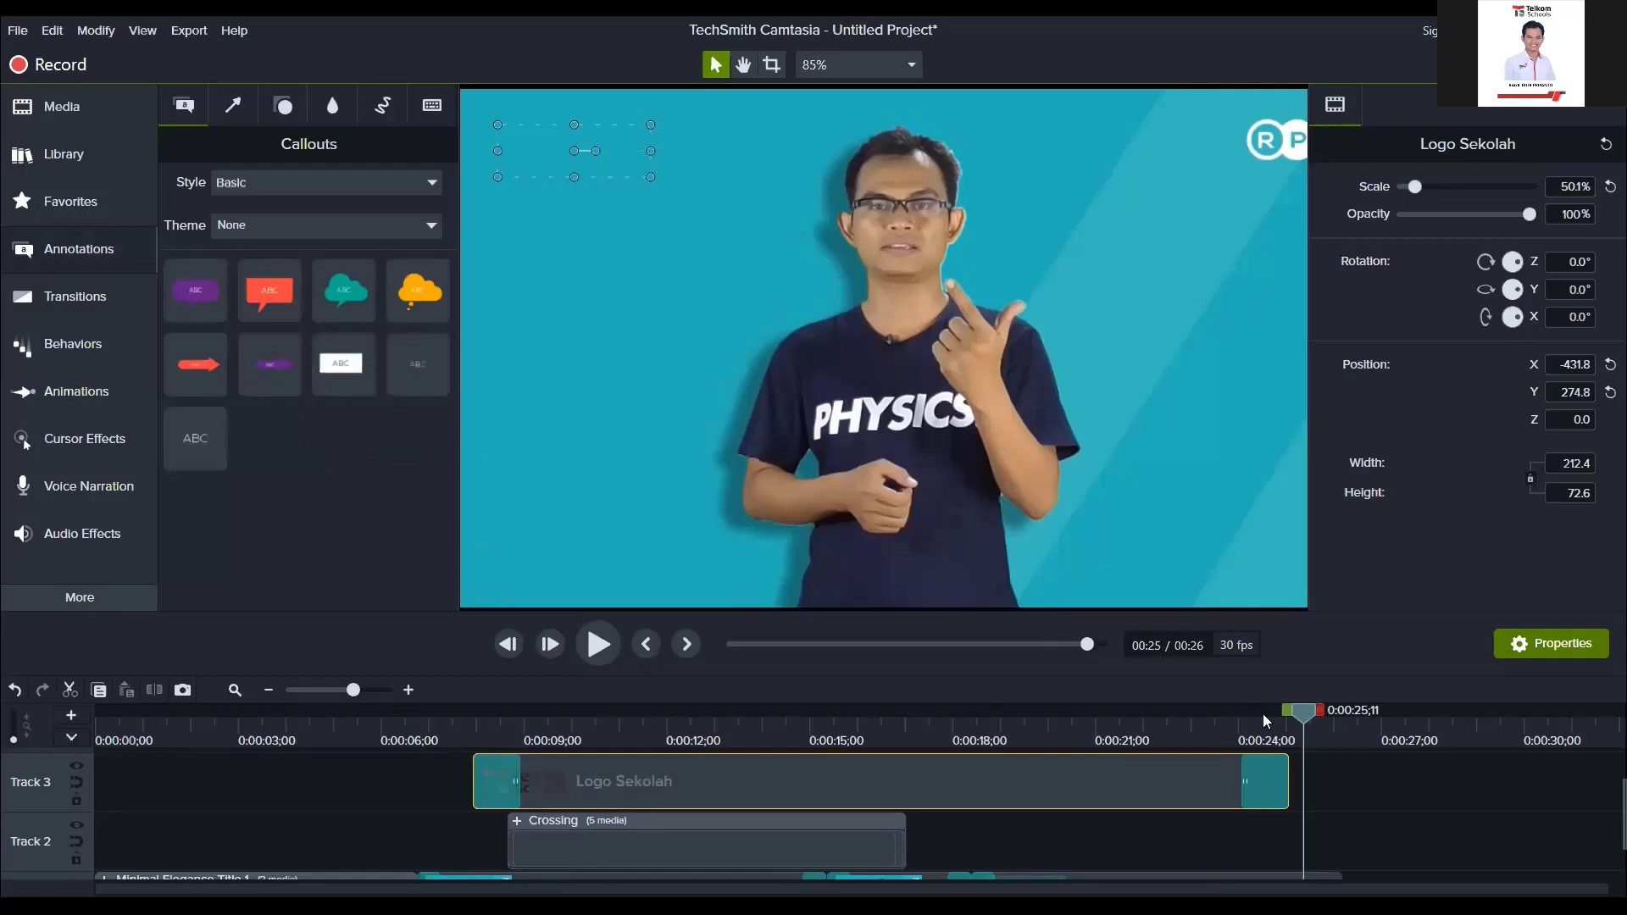
{"action": "left_click_drag", "start_coordinate": [1264, 720], "coordinate": [917, 698]}
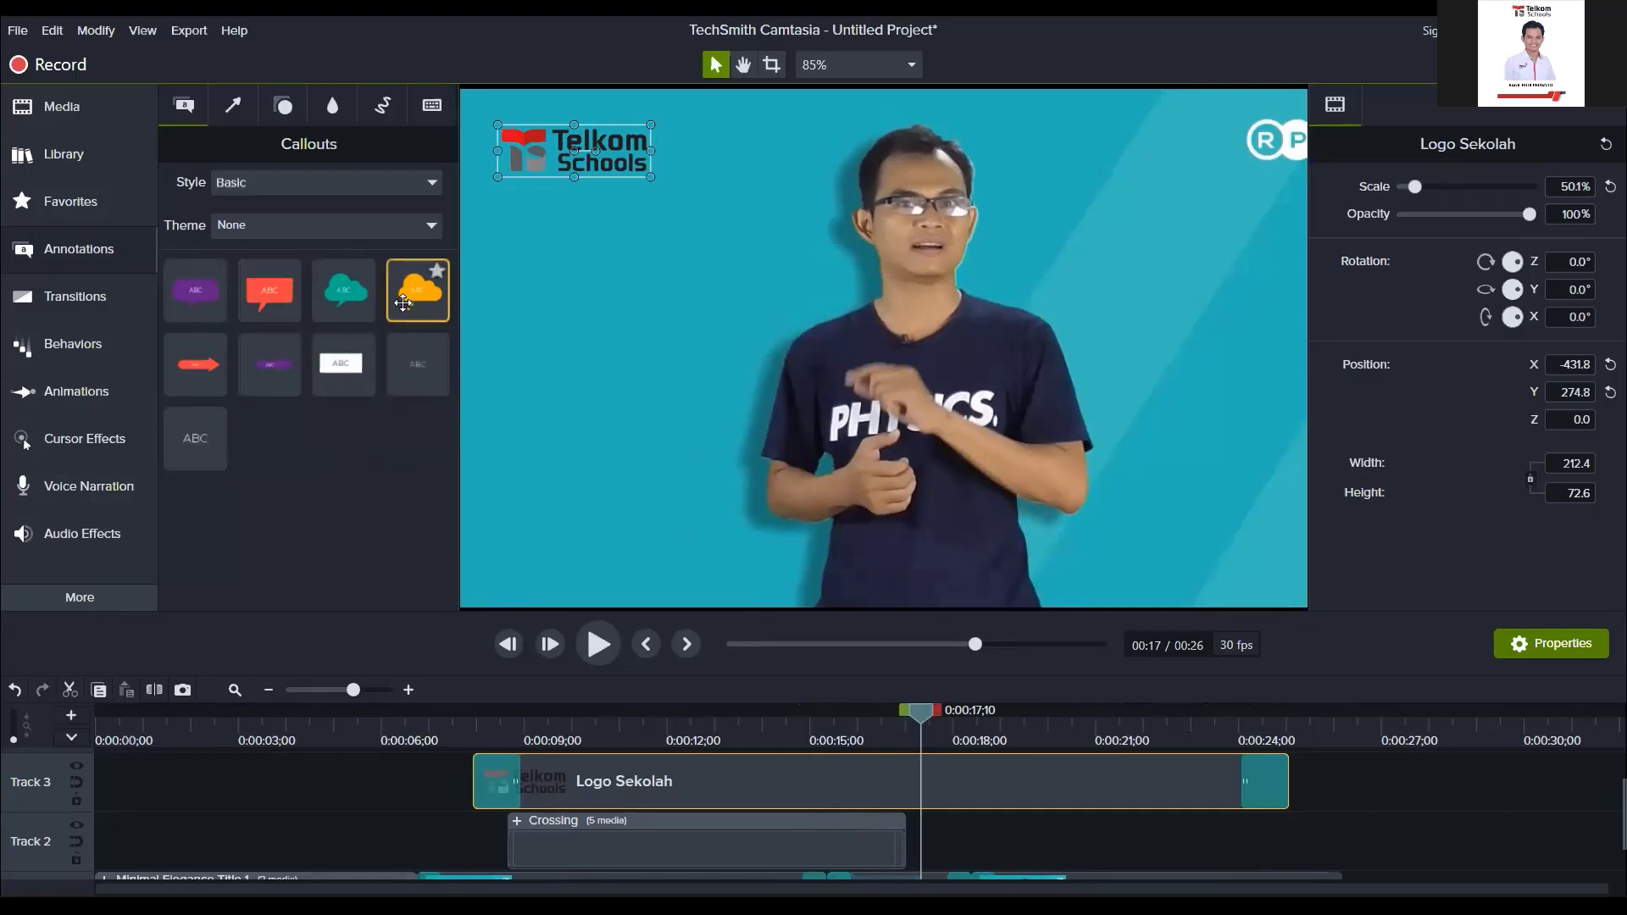
{"action": "left_click_drag", "start_coordinate": [403, 301], "coordinate": [619, 779]}
{"action": "scroll", "coordinate": [502, 831], "scroll_direction": "up", "scroll_amount": 1}
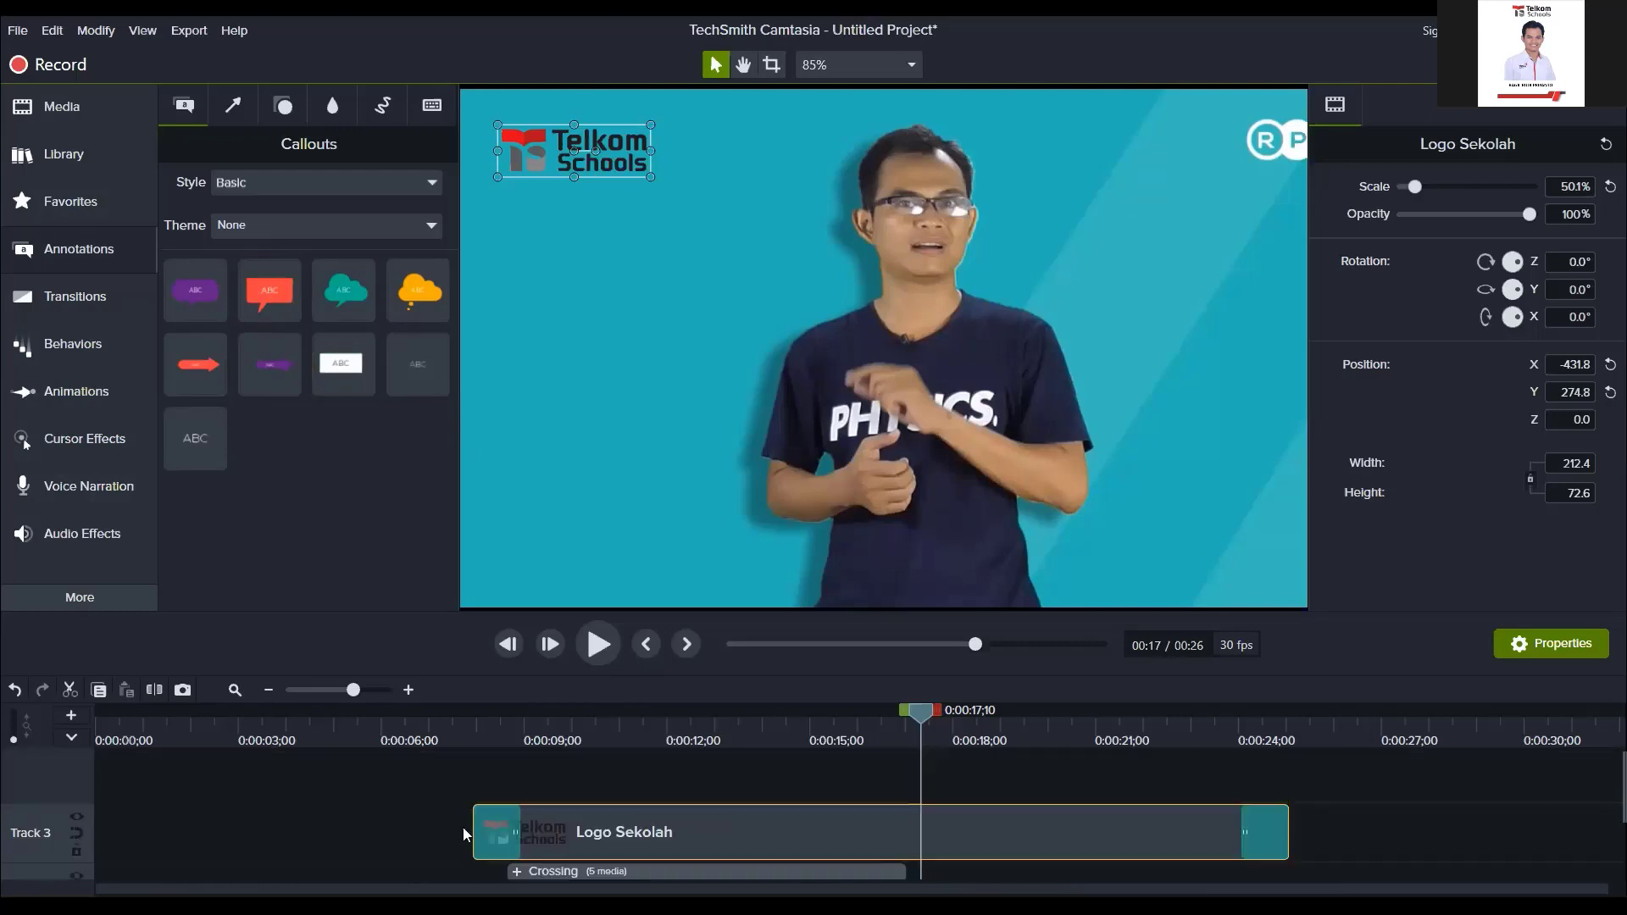
{"action": "left_click_drag", "start_coordinate": [561, 840], "coordinate": [561, 785]}
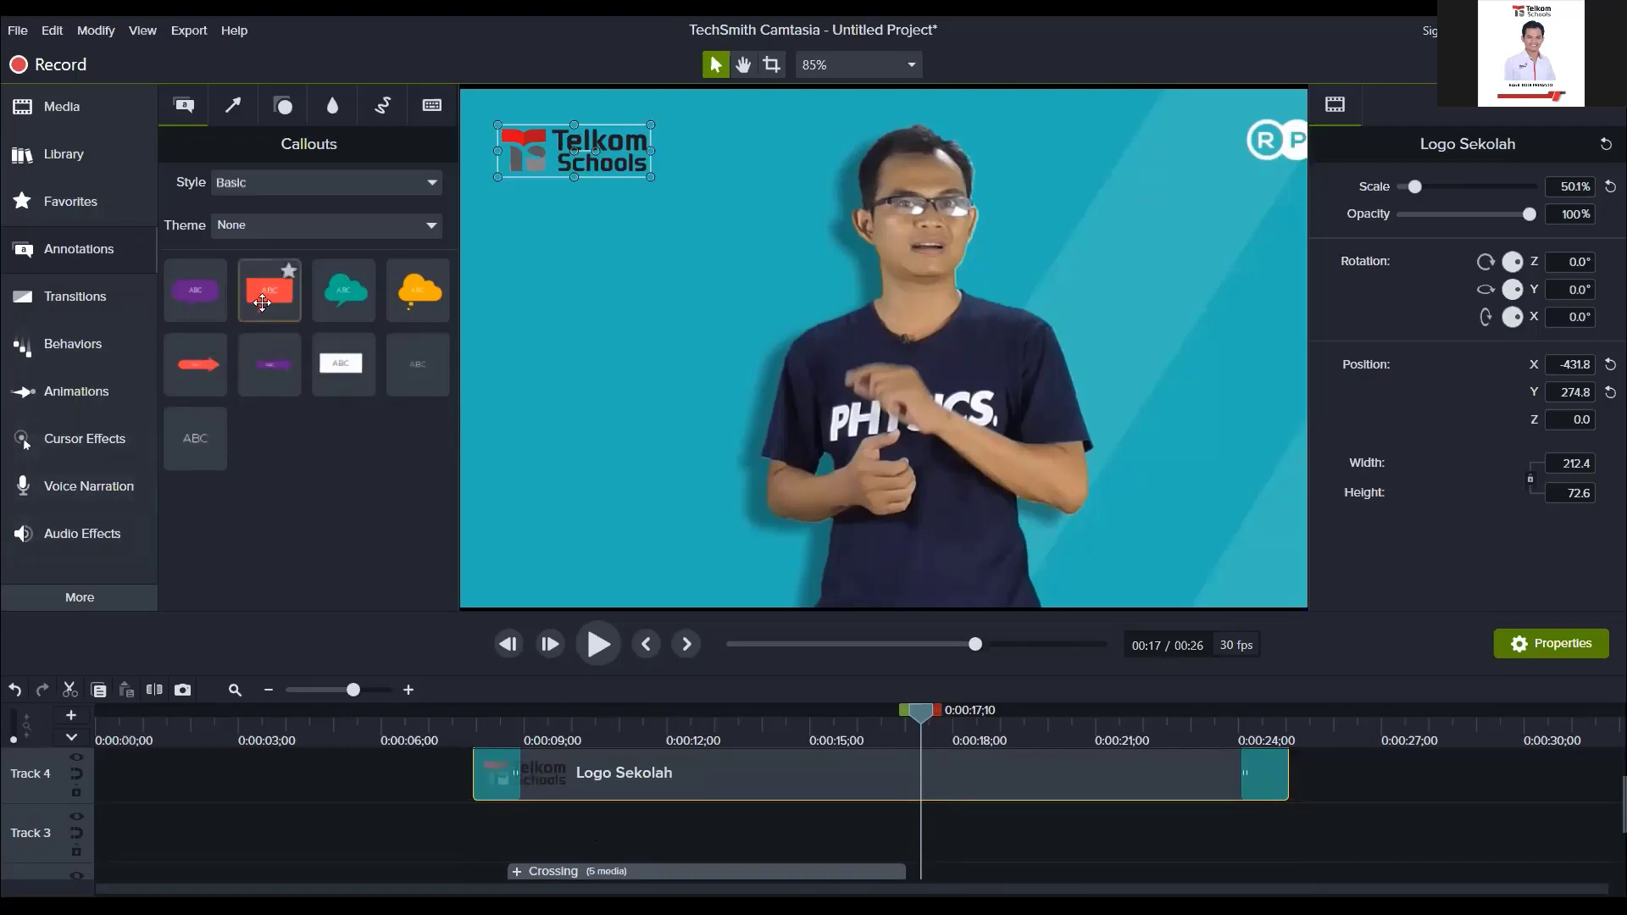
Step: Add the red speech-bubble callout on Track 3 at 0:00:17;10, shrunk beside the presenter's arm with its tail pointing at his mouth
{"action": "left_click_drag", "start_coordinate": [379, 311], "coordinate": [915, 824]}
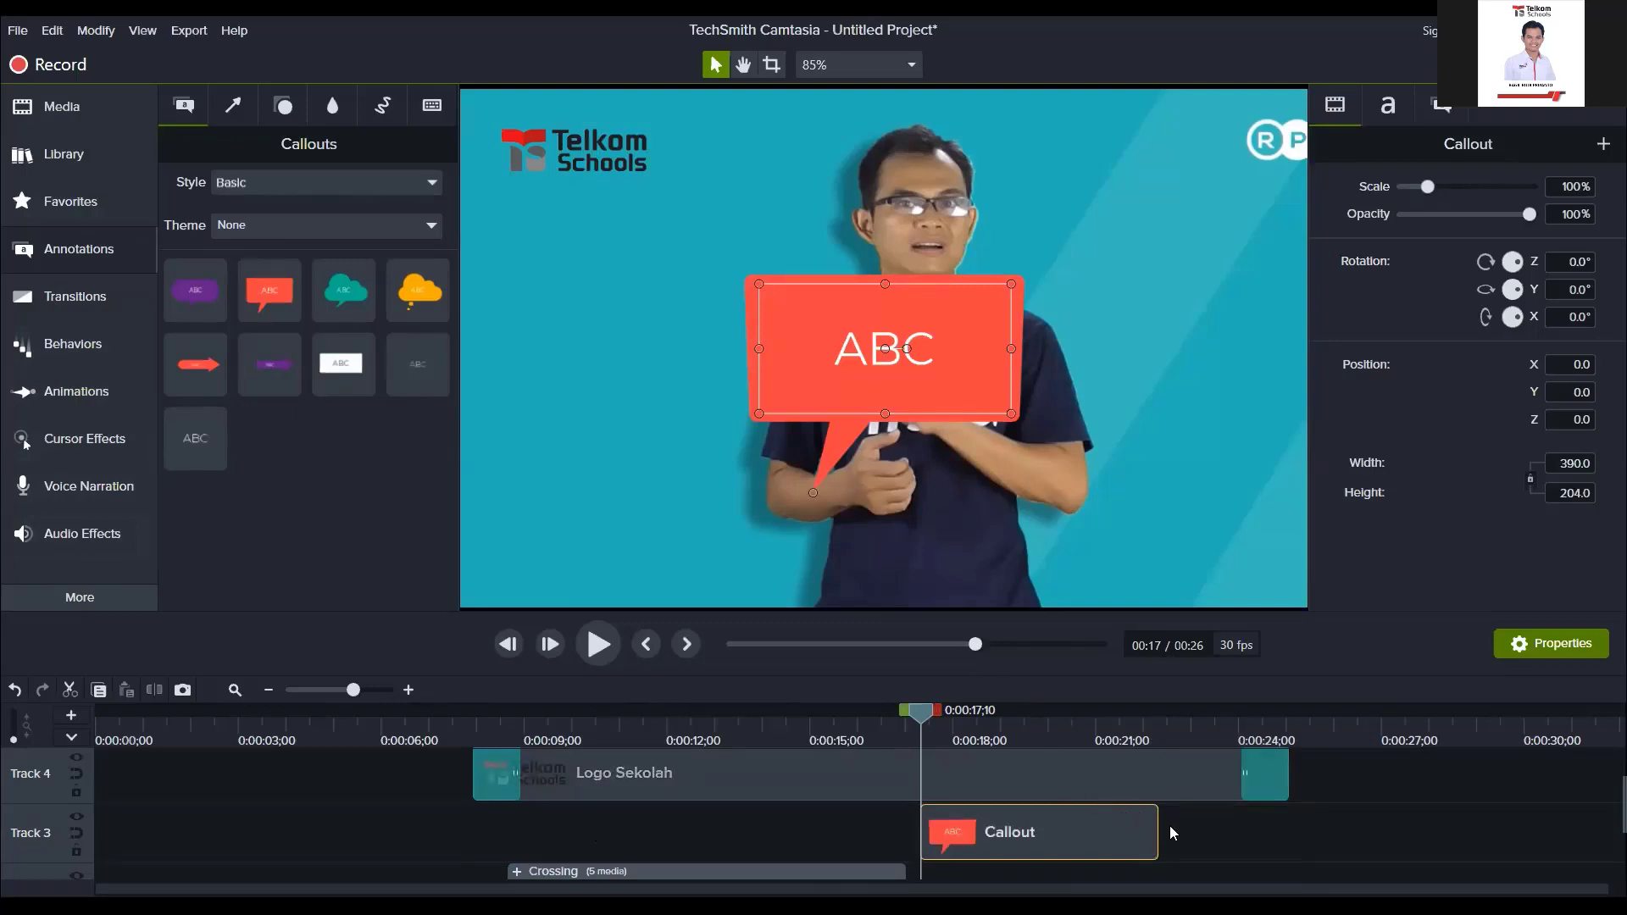
{"action": "left_click_drag", "start_coordinate": [932, 348], "coordinate": [1029, 330]}
{"action": "left_click_drag", "start_coordinate": [1149, 289], "coordinate": [1203, 328]}
{"action": "left_click_drag", "start_coordinate": [1054, 281], "coordinate": [1141, 339]}
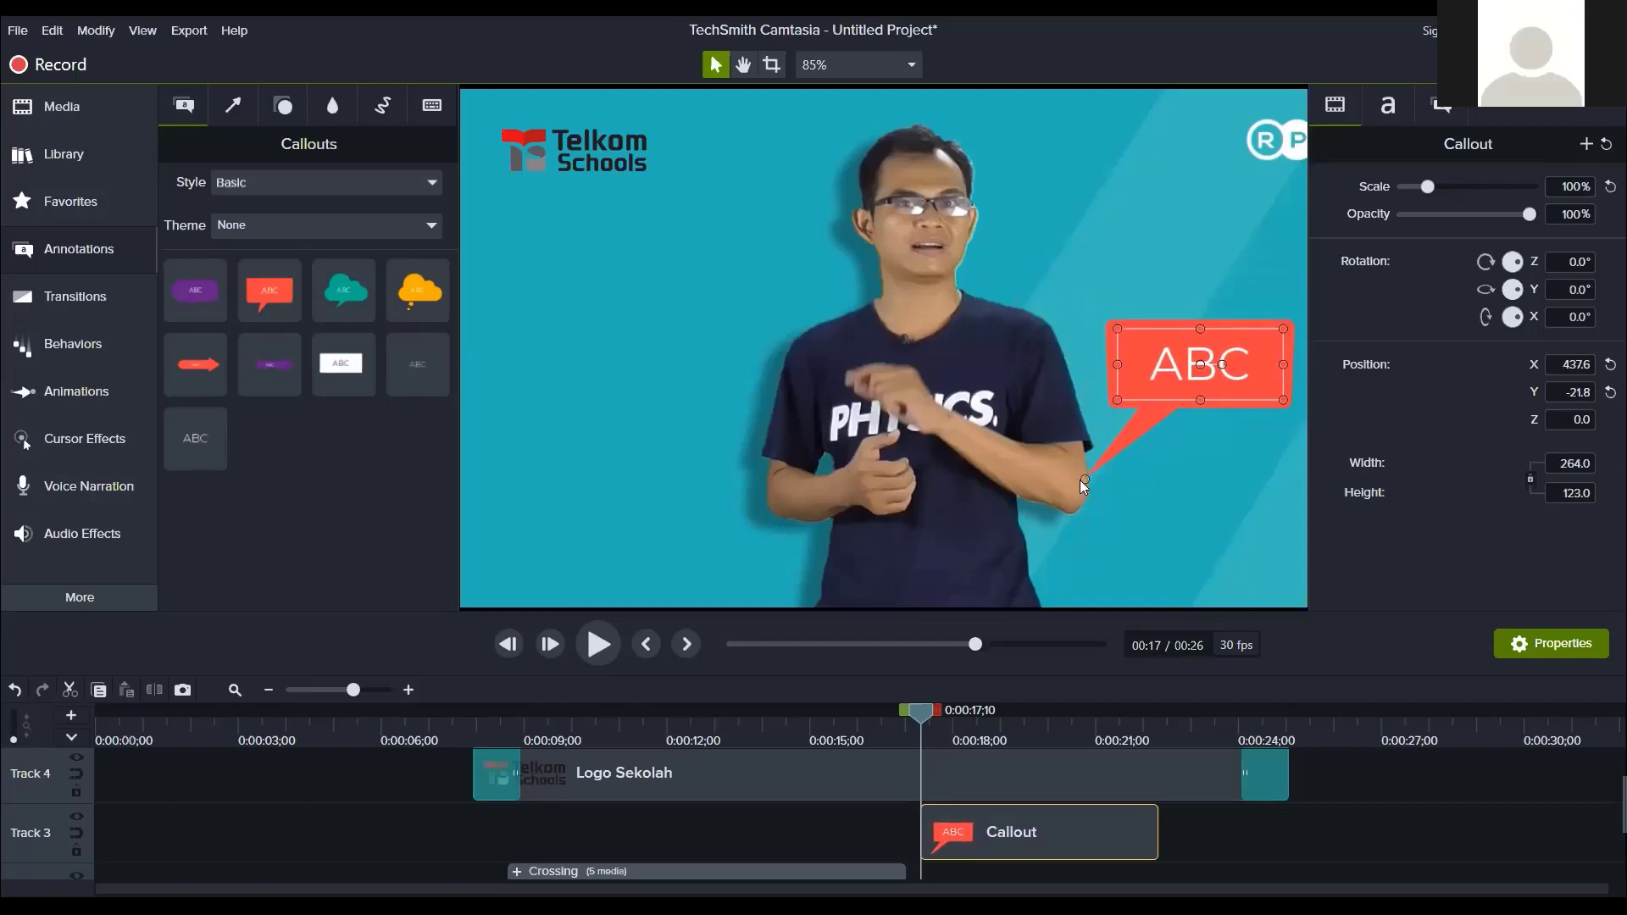
{"action": "left_click_drag", "start_coordinate": [1081, 480], "coordinate": [987, 255]}
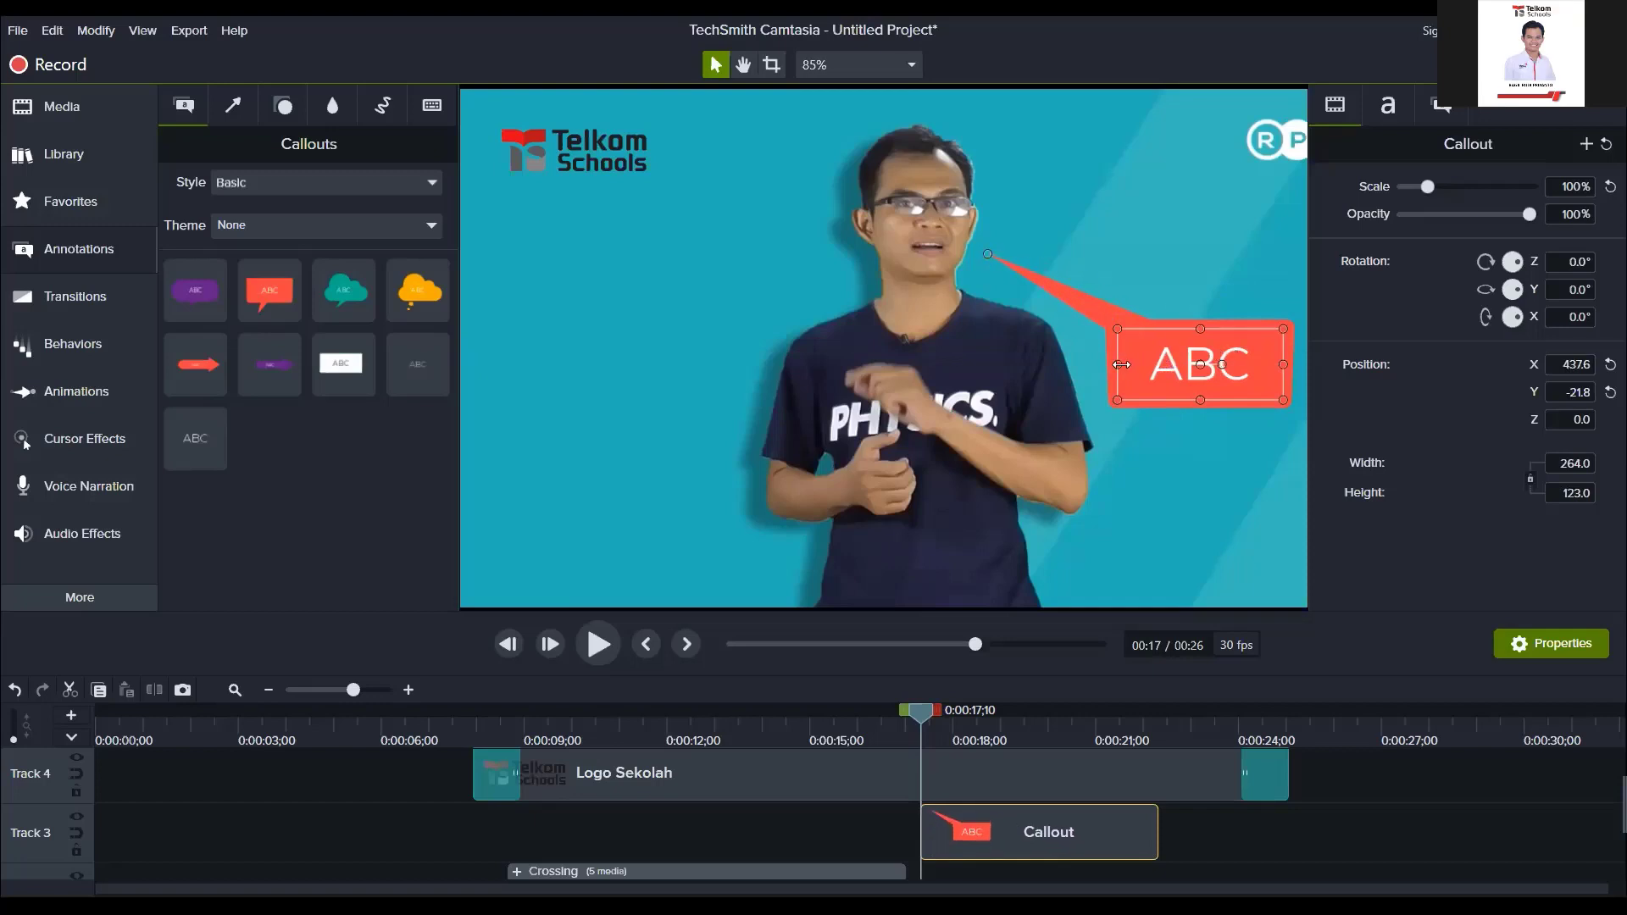
{"action": "left_click_drag", "start_coordinate": [1110, 365], "coordinate": [1093, 365]}
Step: Replace the callout's text with "Pelatihan" and preview the callout up to 0:00:21;26
{"action": "double_click", "coordinate": [1150, 367]}
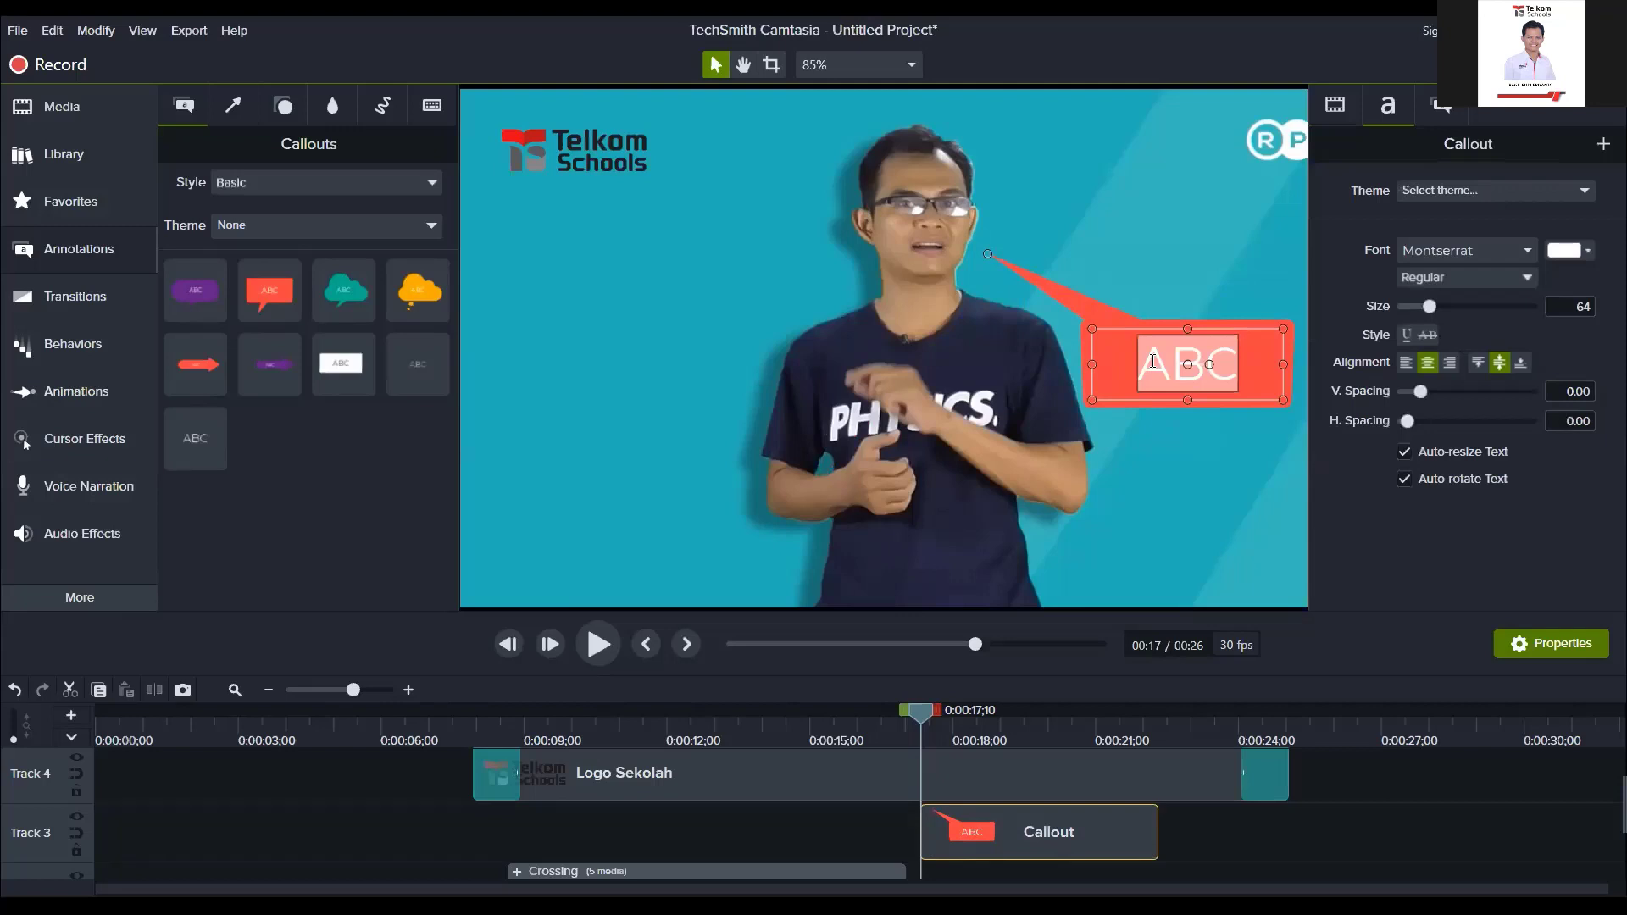
{"action": "type", "text": "Pelatihan"}
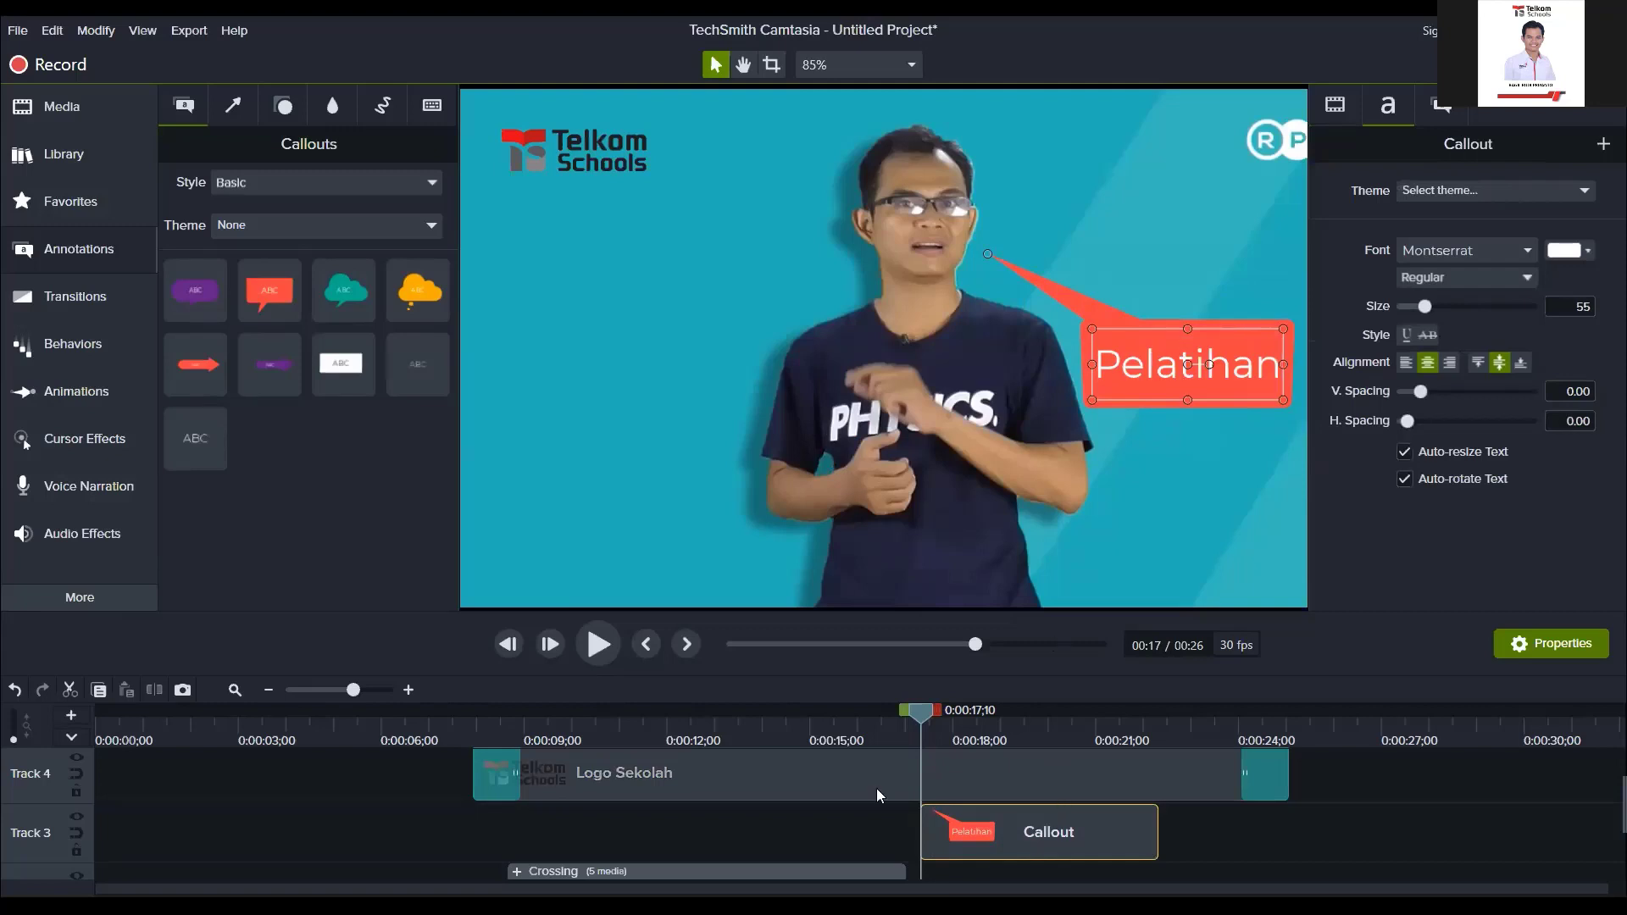
{"action": "mouse_move", "coordinate": [917, 718]}
{"action": "left_mouse_down"}
{"action": "mouse_move", "coordinate": [895, 723]}
{"action": "mouse_move", "coordinate": [916, 720]}
{"action": "left_mouse_up"}
{"action": "left_click_drag", "start_coordinate": [933, 721], "coordinate": [1137, 710]}
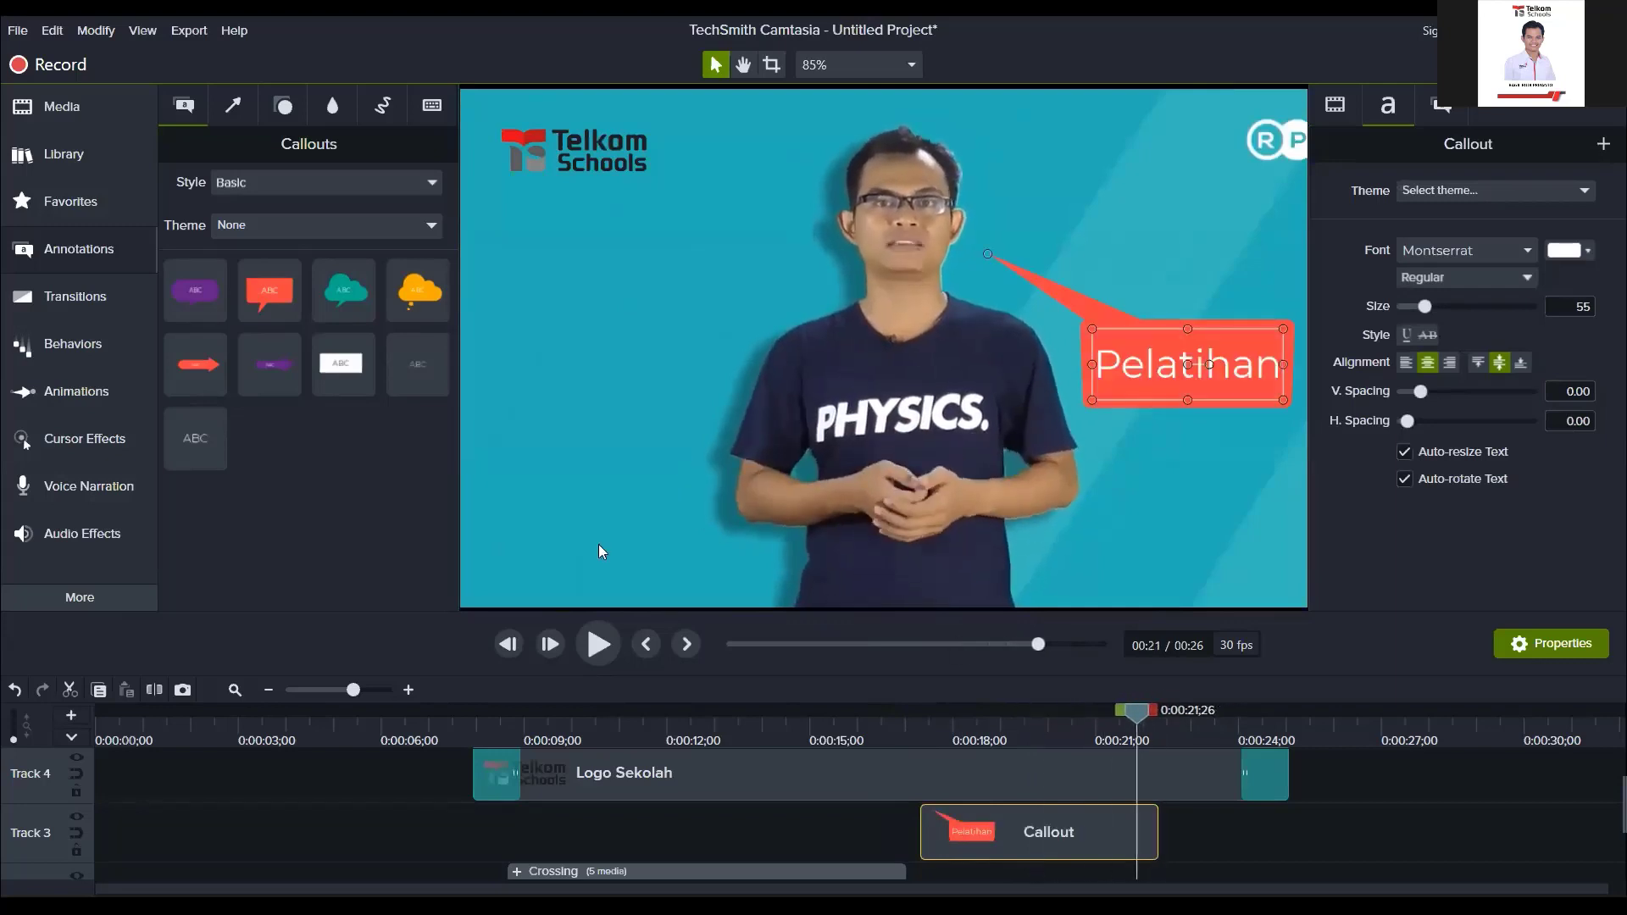
Step: Try the Reveal behavior on the "Pelatihan" callout with the playhead moved back to 0:00:19;26, and undo it
{"action": "left_click", "coordinate": [66, 356]}
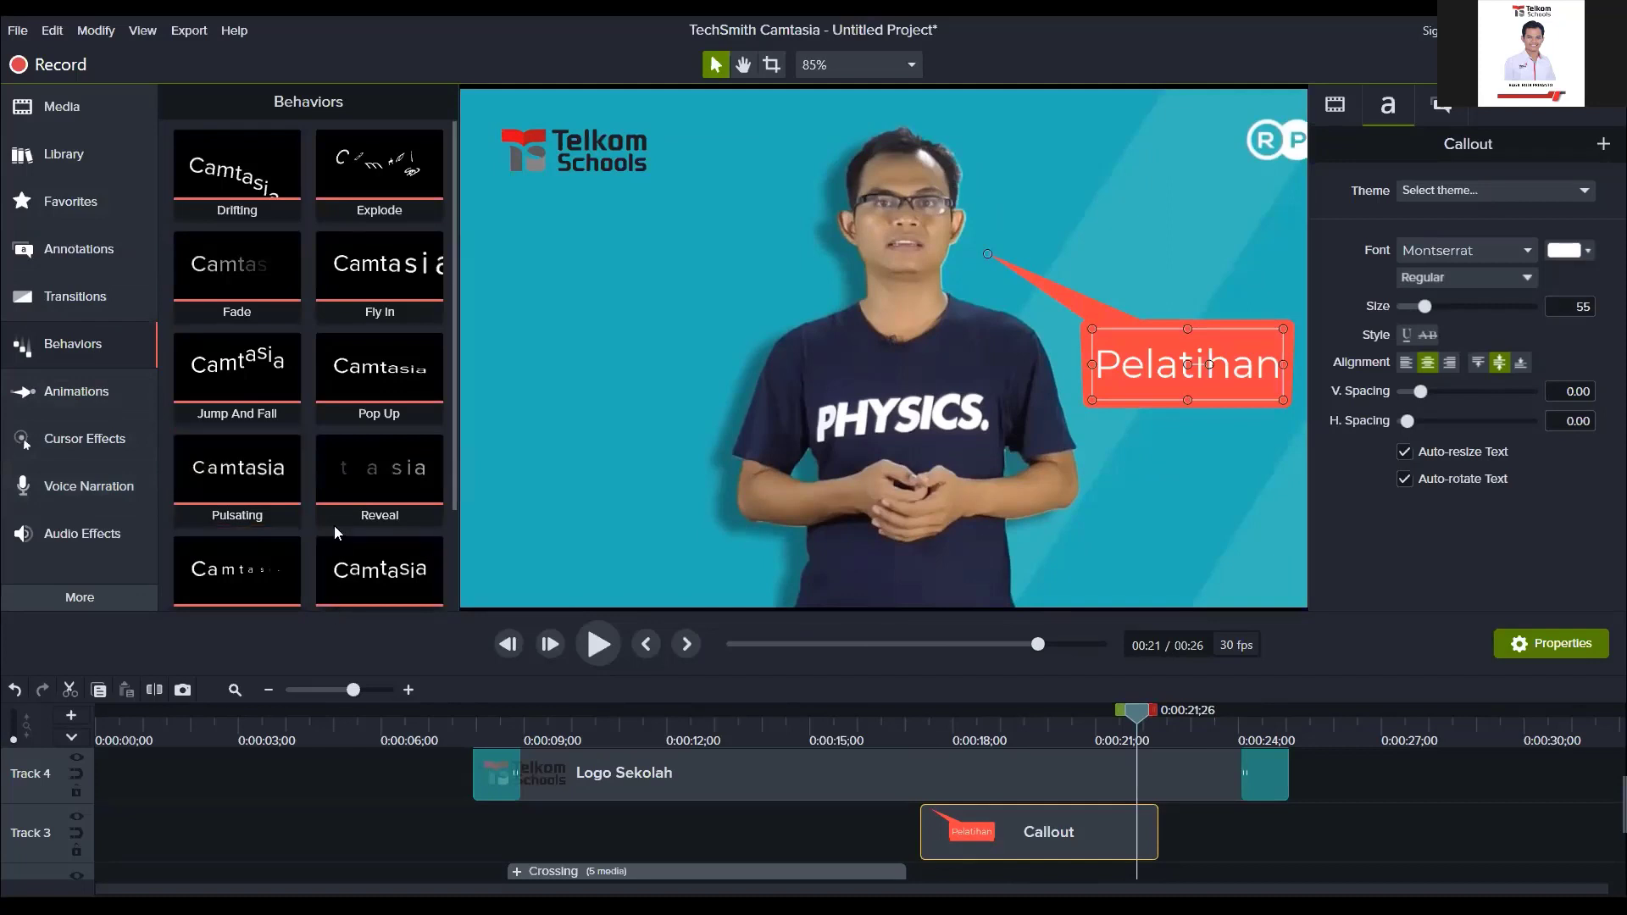
{"action": "left_click_drag", "start_coordinate": [358, 482], "coordinate": [594, 477]}
{"action": "left_click_drag", "start_coordinate": [1134, 722], "coordinate": [1039, 751]}
{"action": "key", "text": "ctrl+z"}
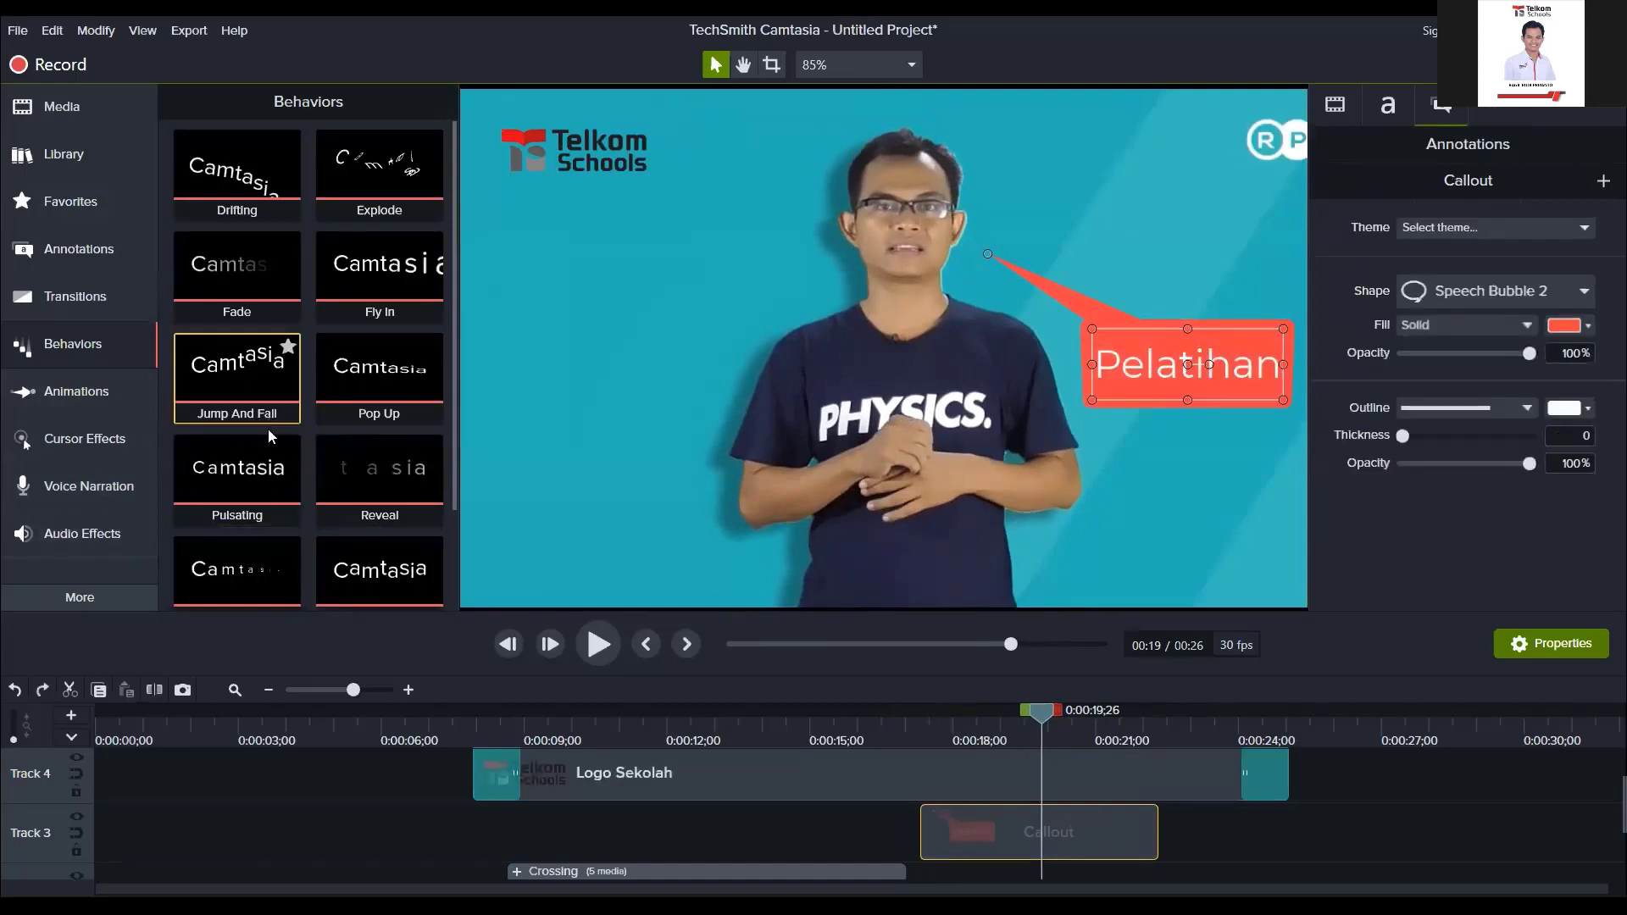
Step: Browse the available animations and transitions for an effect suited to the "Pelatihan" callout
{"action": "left_click", "coordinate": [72, 392]}
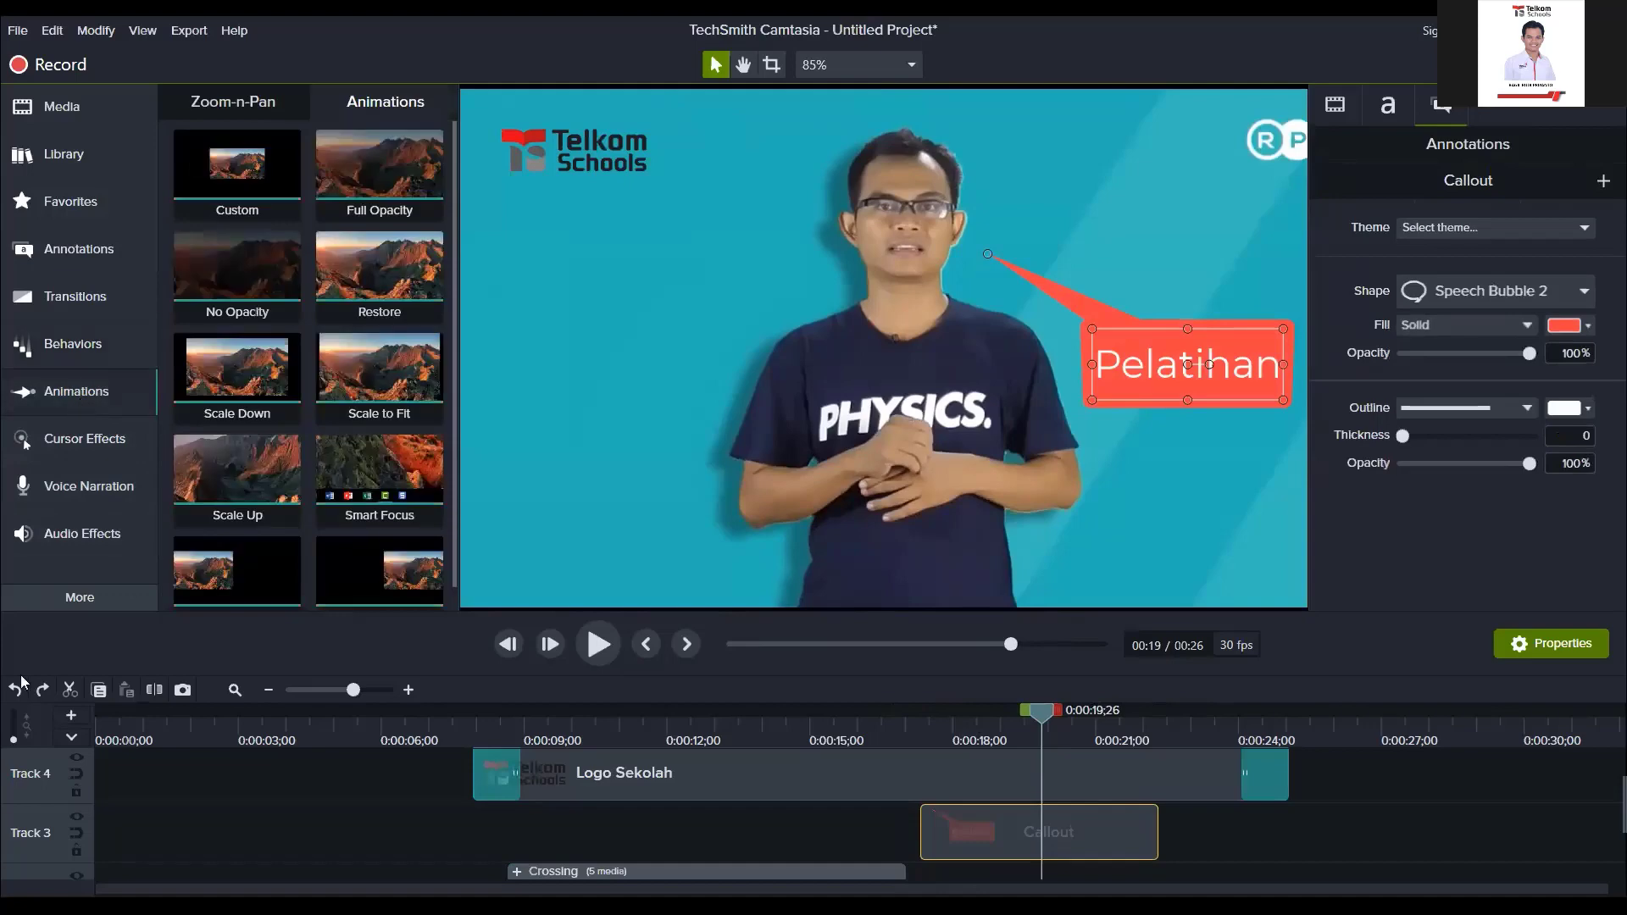
{"action": "scroll", "coordinate": [364, 466], "scroll_direction": "down", "scroll_amount": 1}
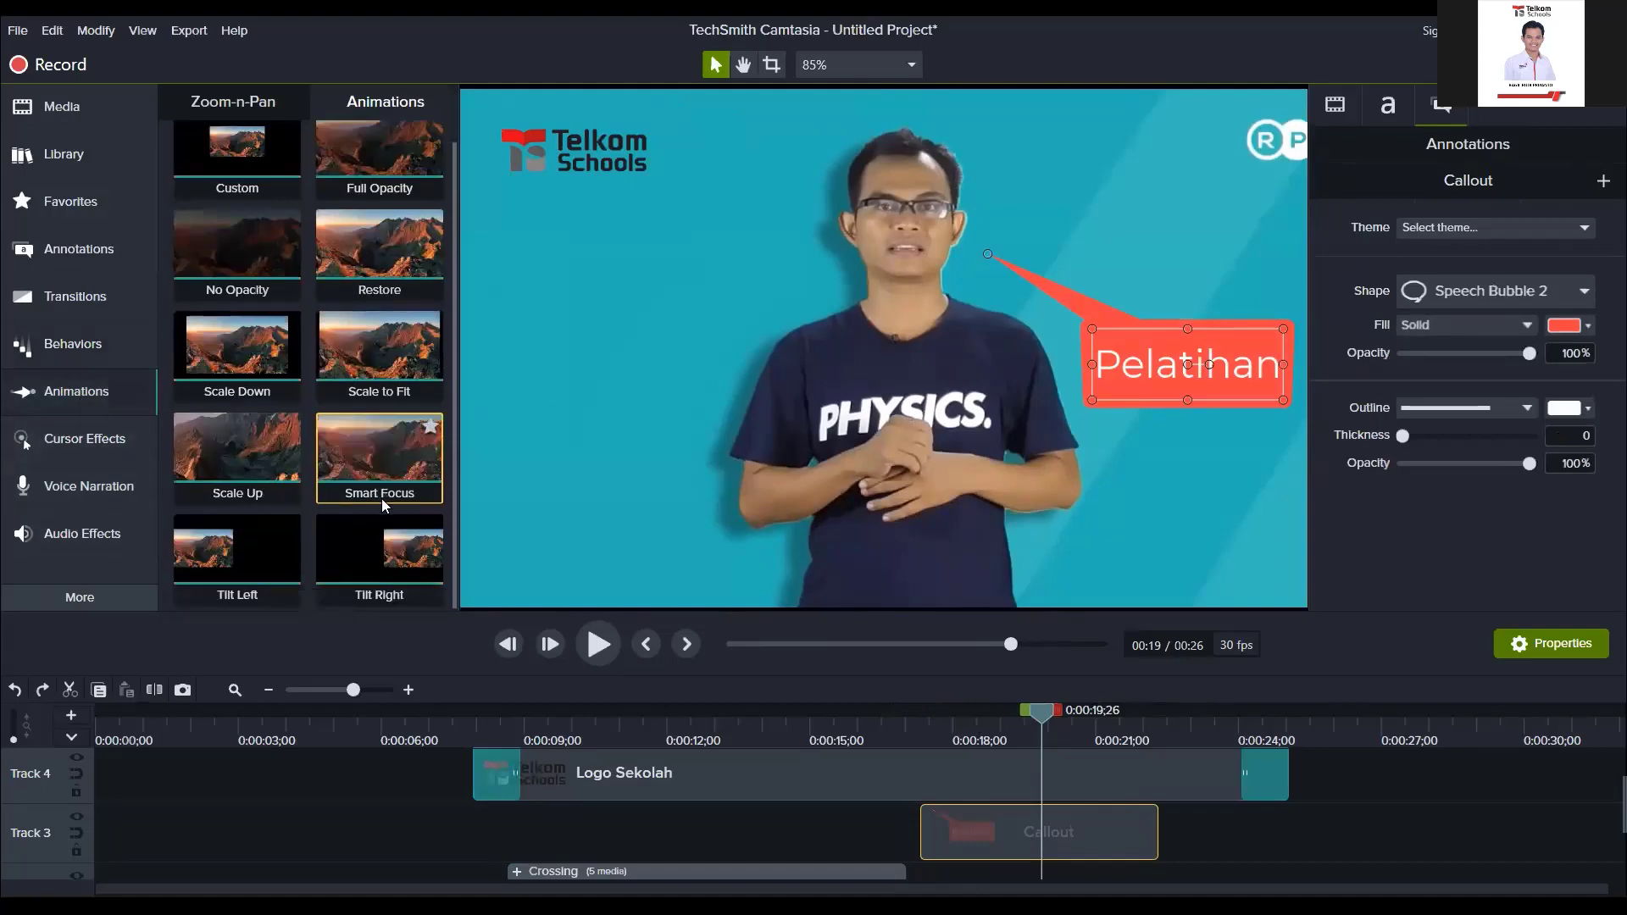
{"action": "scroll", "coordinate": [396, 566], "scroll_direction": "up", "scroll_amount": 1}
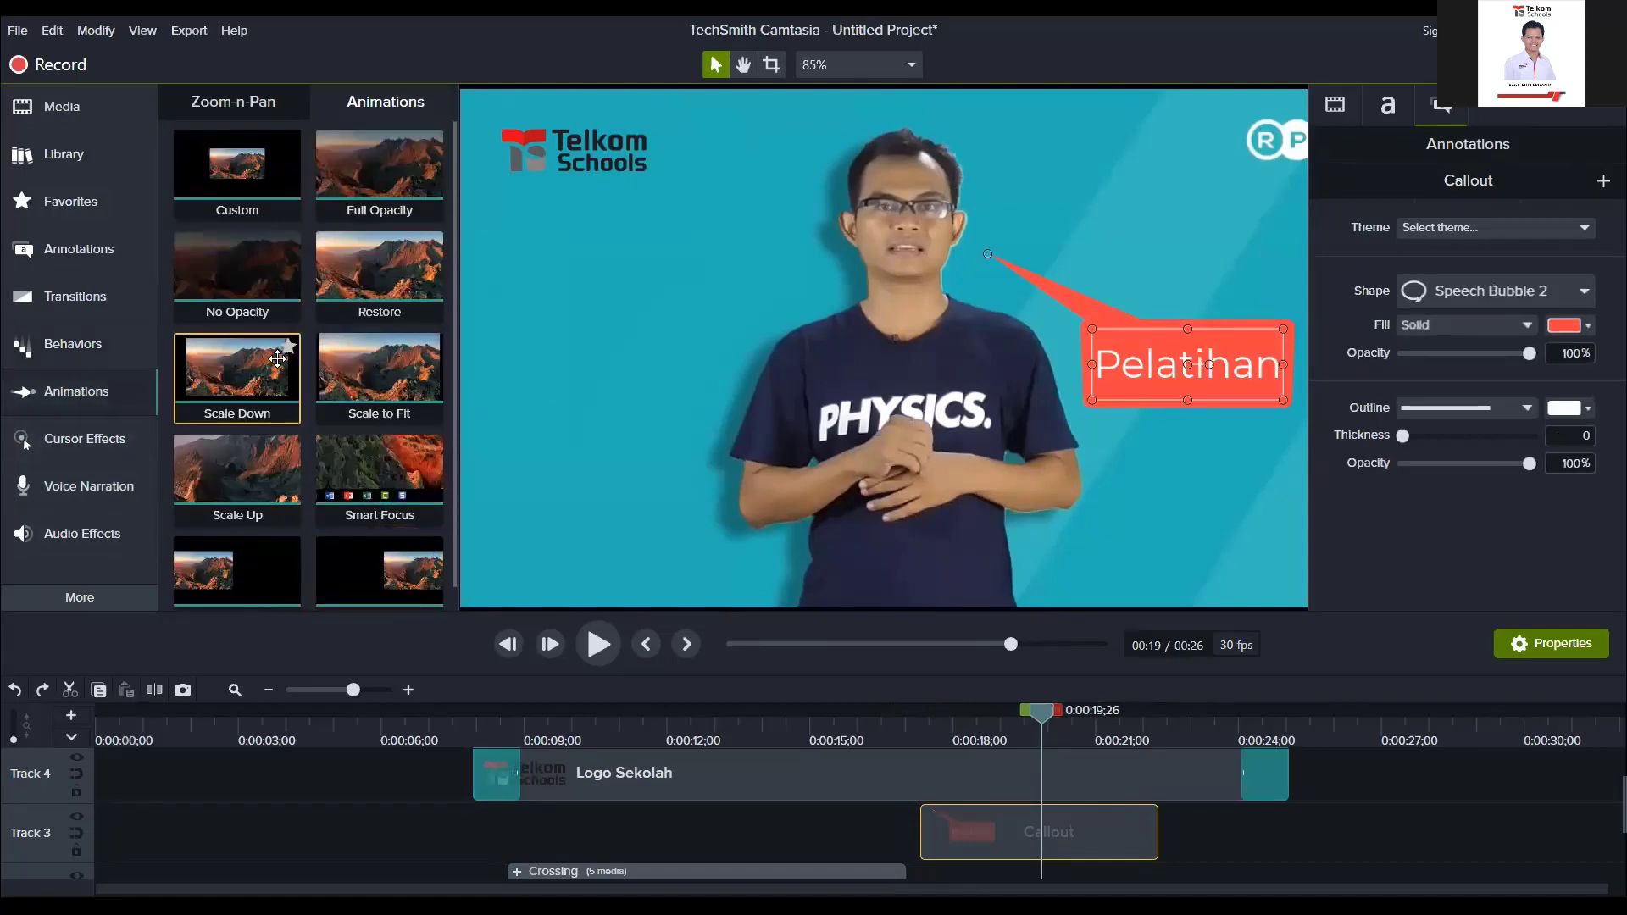
{"action": "left_click", "coordinate": [91, 312]}
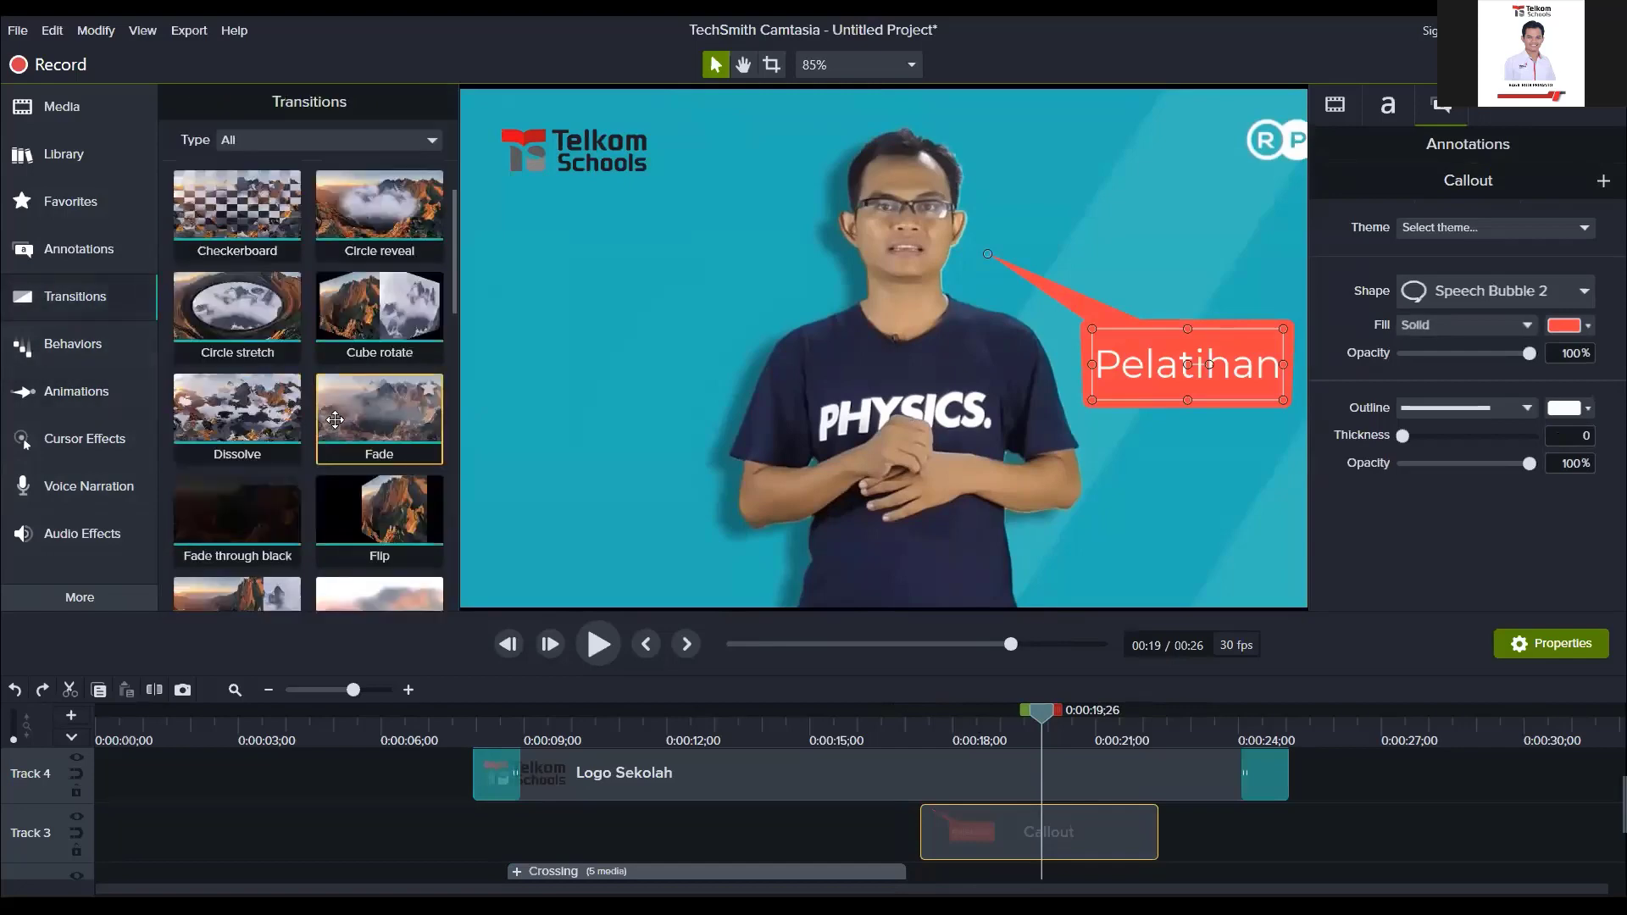
{"action": "scroll", "coordinate": [343, 428], "scroll_direction": "down", "scroll_amount": 3}
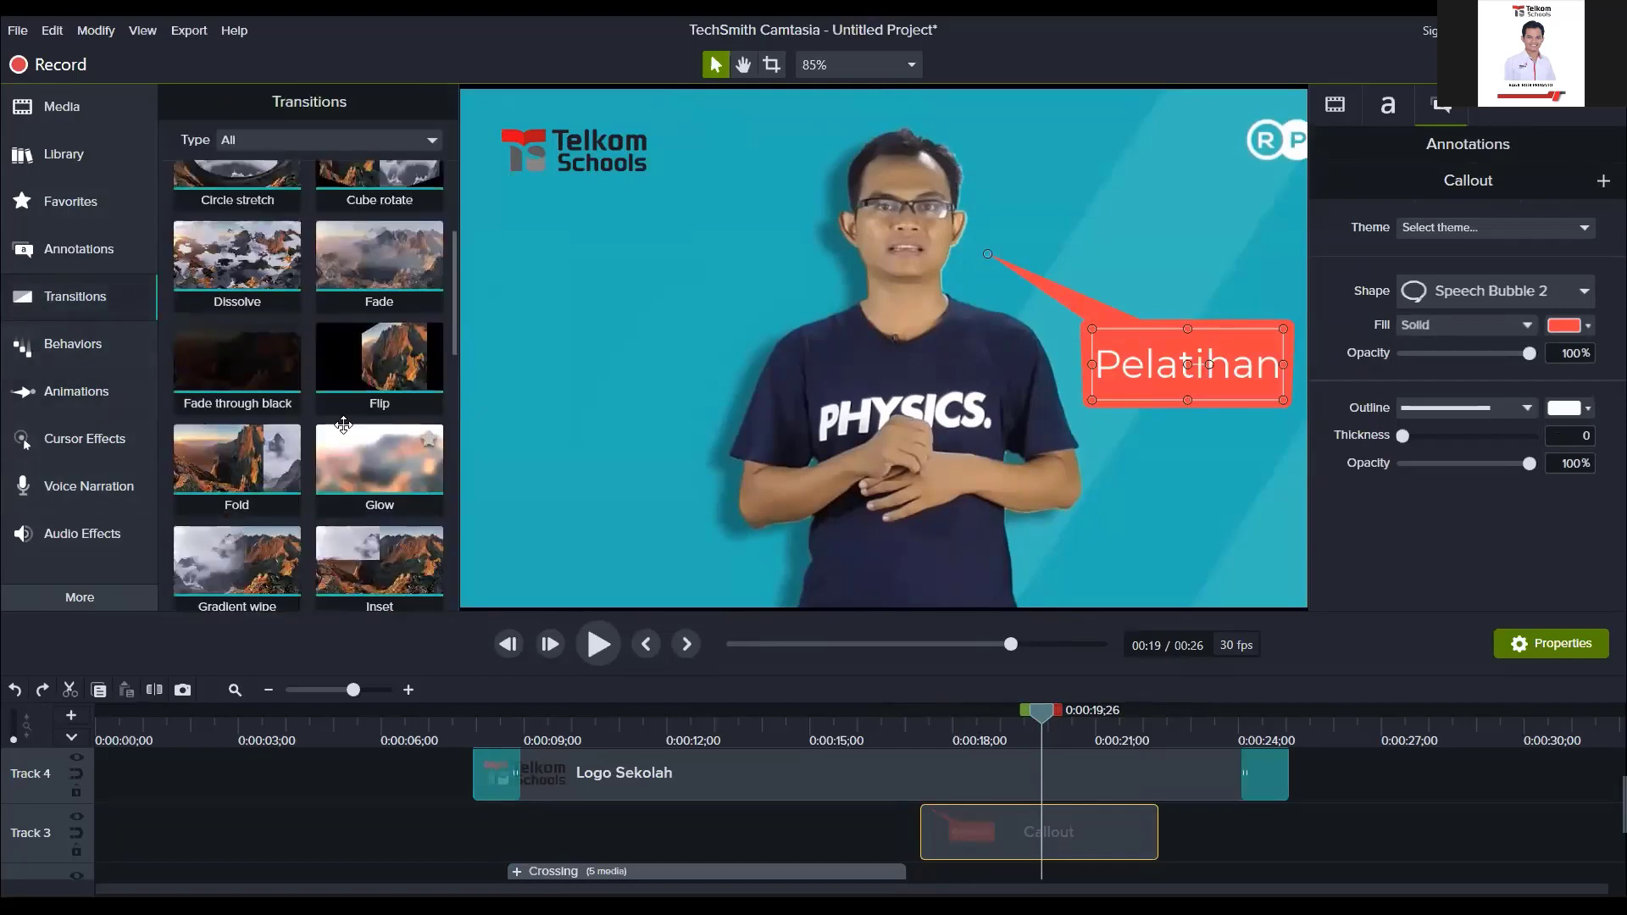
{"action": "scroll", "coordinate": [345, 433], "scroll_direction": "down", "scroll_amount": 1}
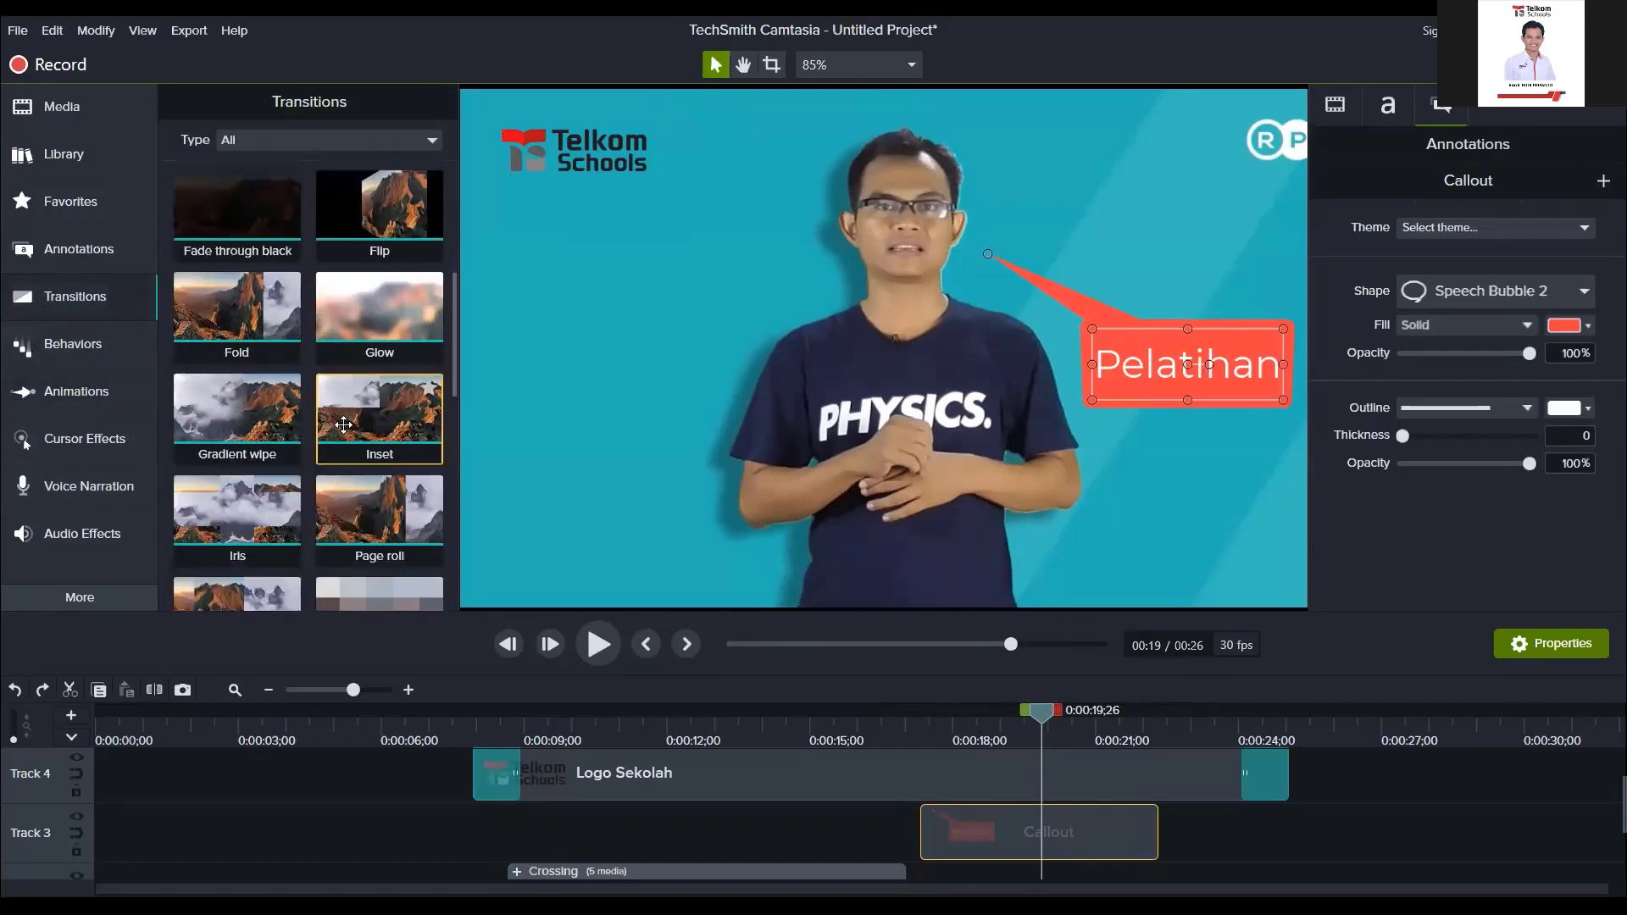
Step: Apply the Pop Up behavior to the Pelatihan callout on Track 3 and play back the animation
{"action": "left_click", "coordinate": [76, 344]}
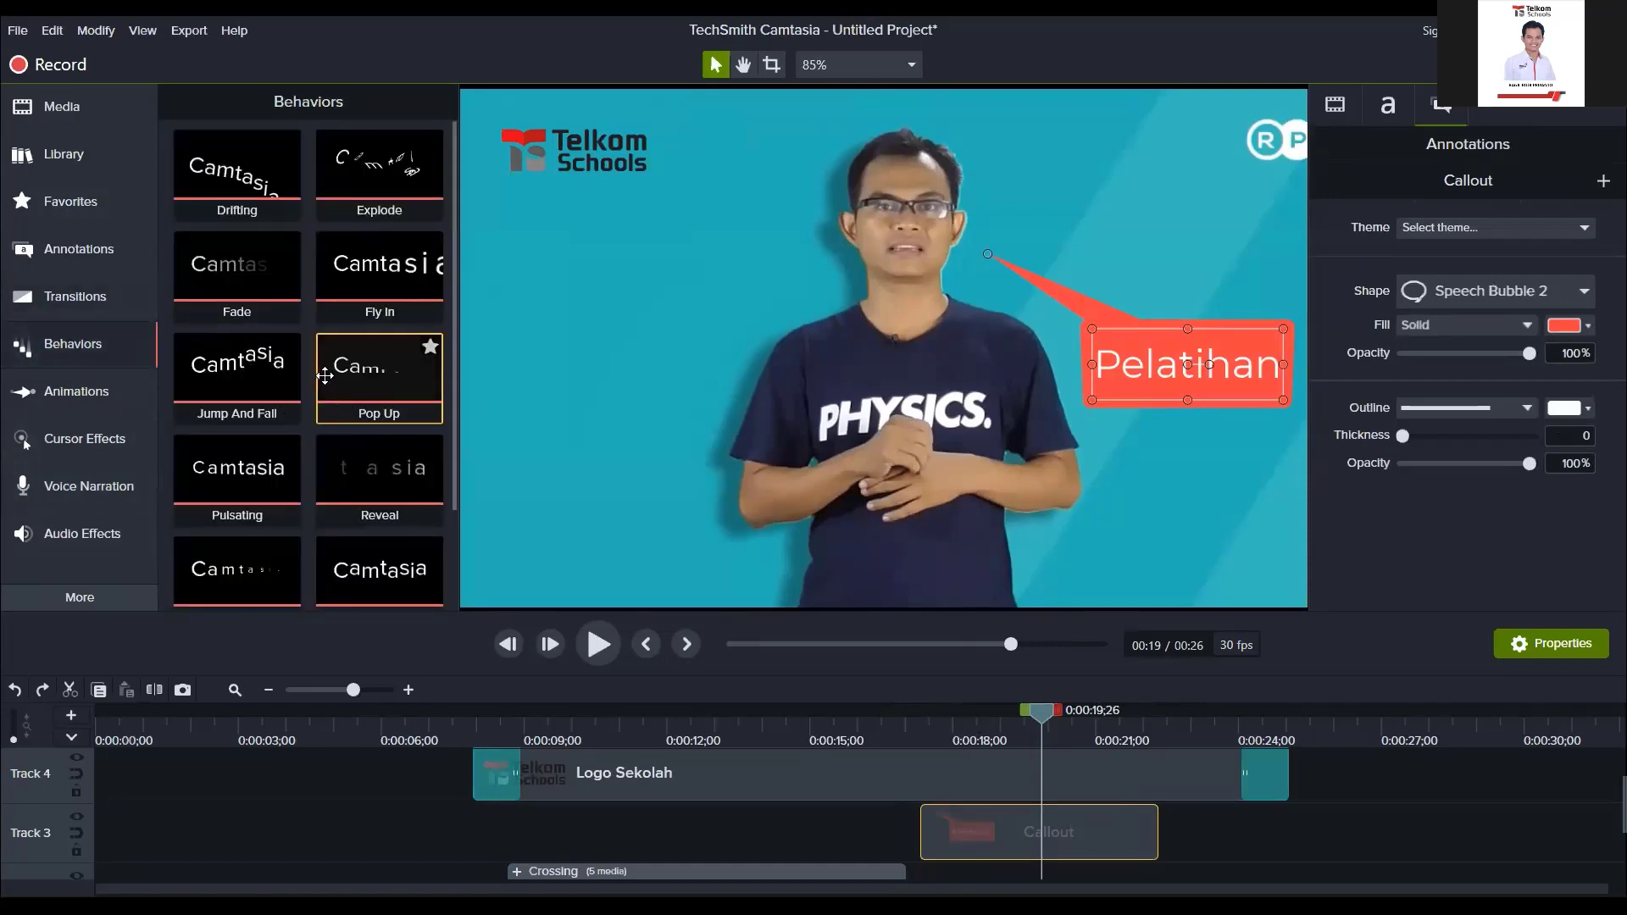
{"action": "left_click_drag", "start_coordinate": [358, 370], "coordinate": [1186, 822]}
{"action": "left_click", "coordinate": [892, 732]}
{"action": "left_click", "coordinate": [888, 732]}
{"action": "left_click_drag", "start_coordinate": [898, 712], "coordinate": [1017, 723]}
{"action": "left_click", "coordinate": [596, 644]}
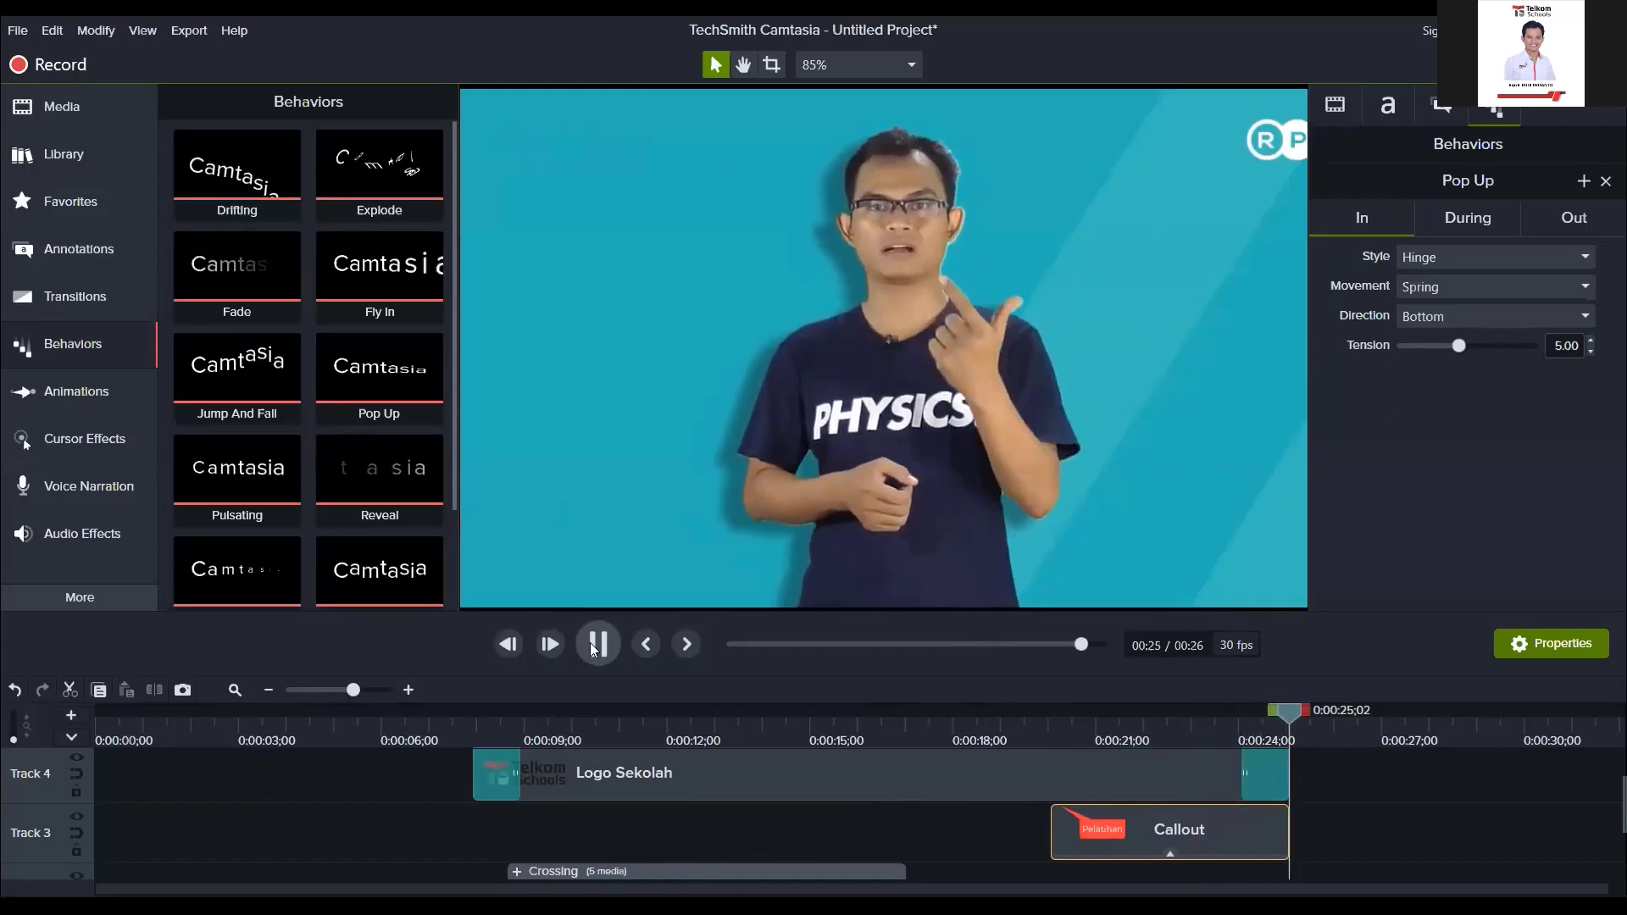
{"action": "left_click", "coordinate": [590, 648]}
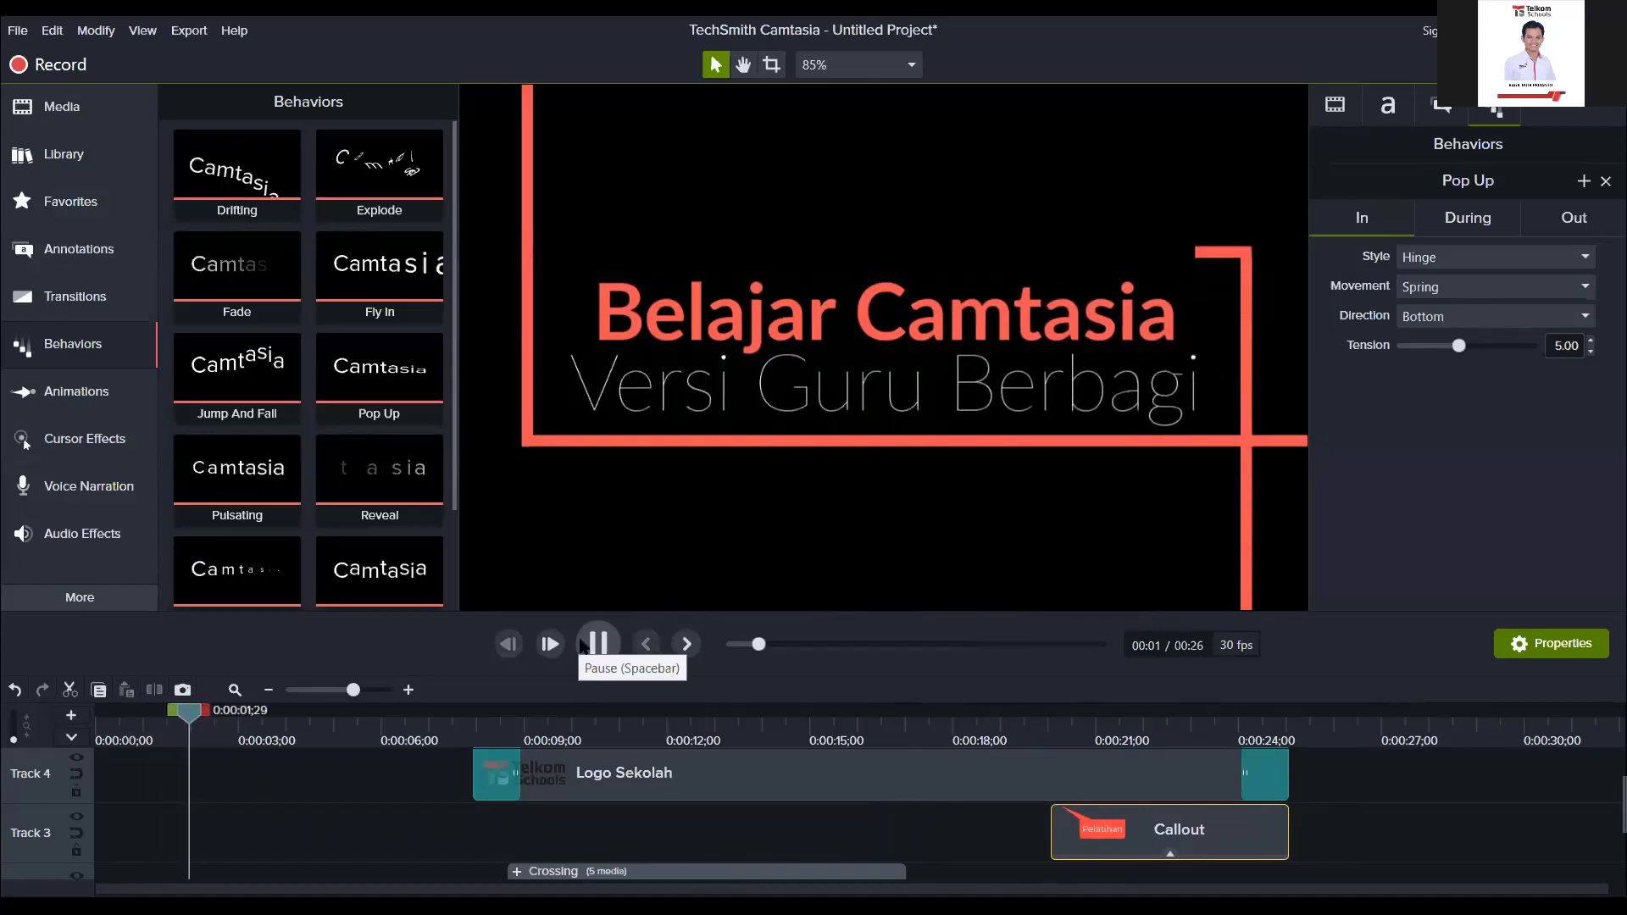
{"action": "left_click", "coordinate": [607, 646]}
Step: Move the playhead to the end of the last clip and expand the Outros folder of the Camtasia 2020 library
{"action": "left_click_drag", "start_coordinate": [225, 712], "coordinate": [1334, 728]}
{"action": "scroll", "coordinate": [1361, 810], "scroll_direction": "down", "scroll_amount": 2}
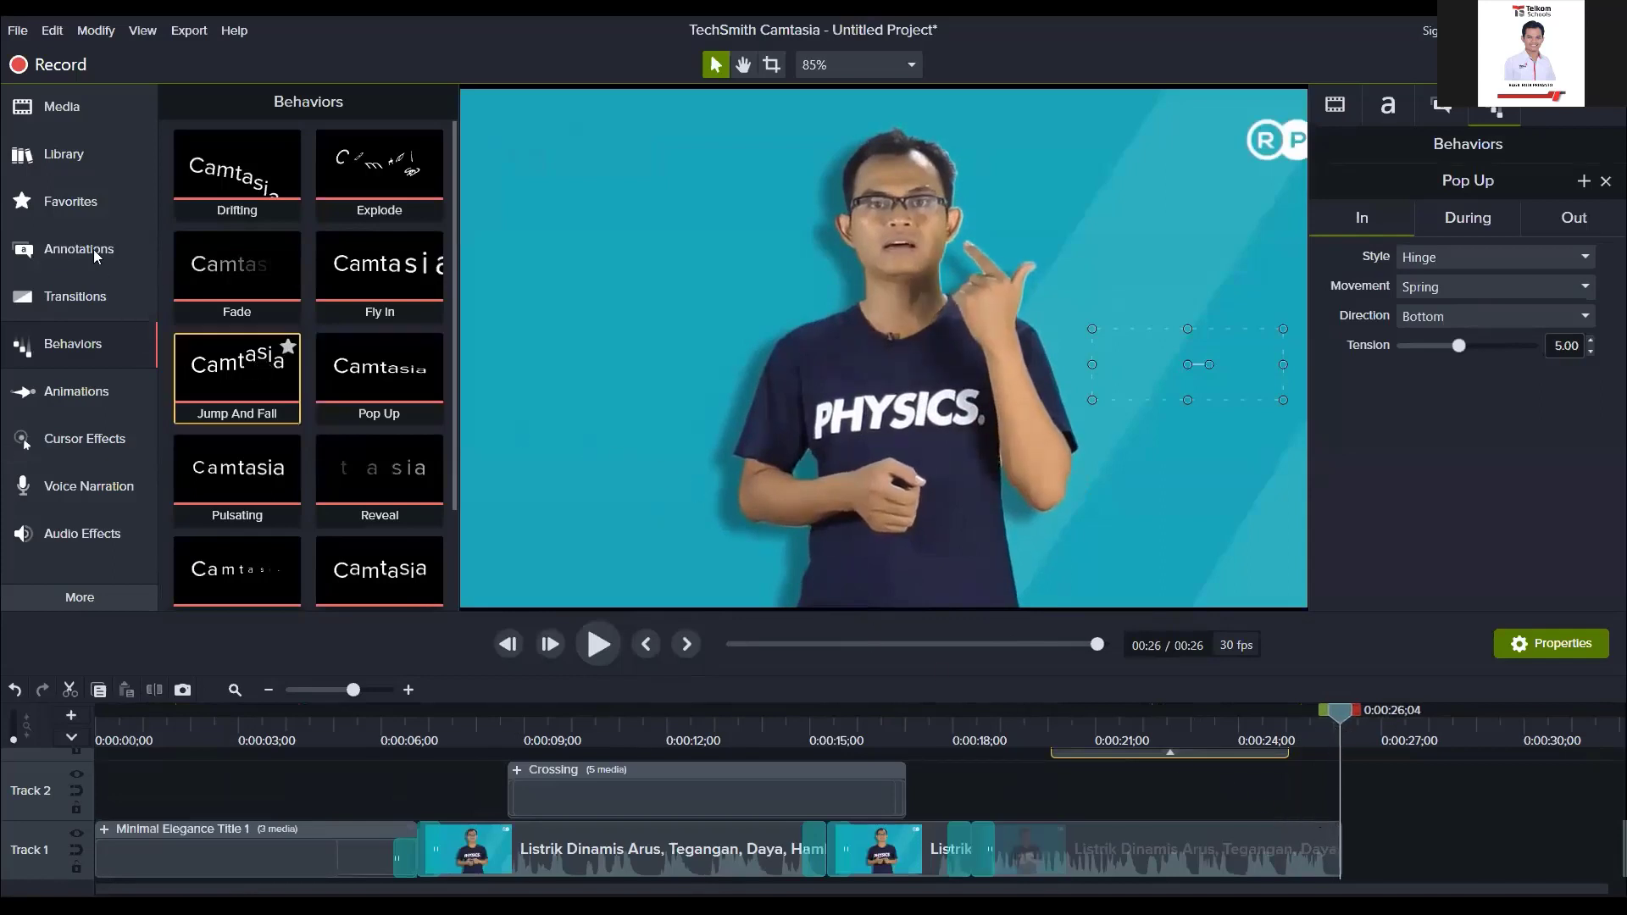
{"action": "left_click", "coordinate": [73, 163]}
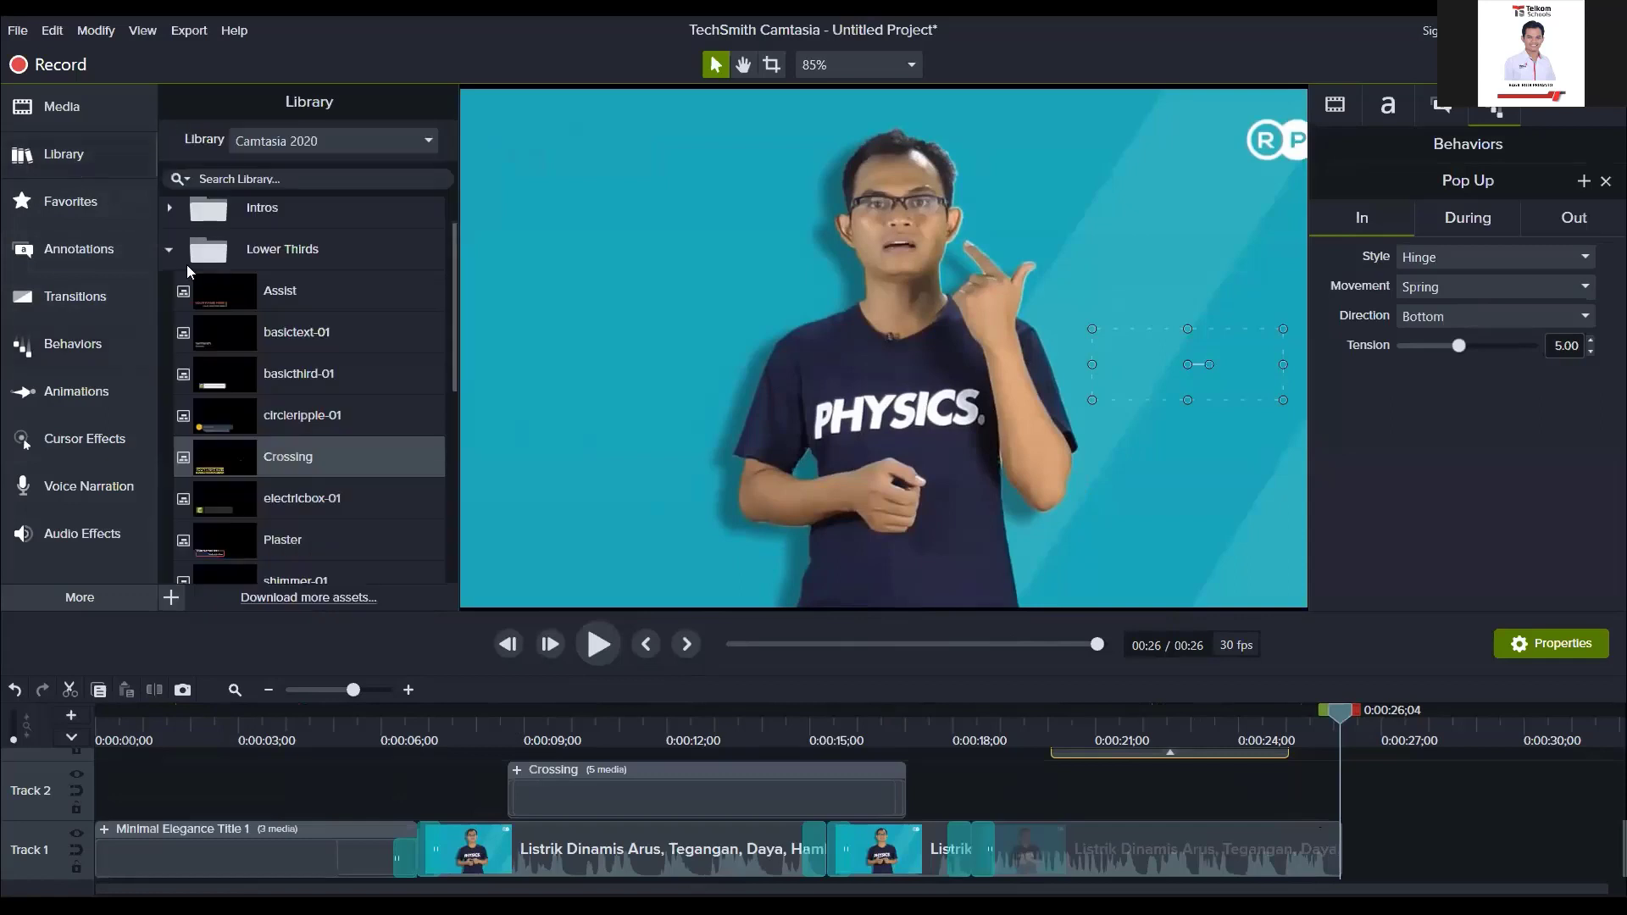
{"action": "left_click", "coordinate": [166, 249]}
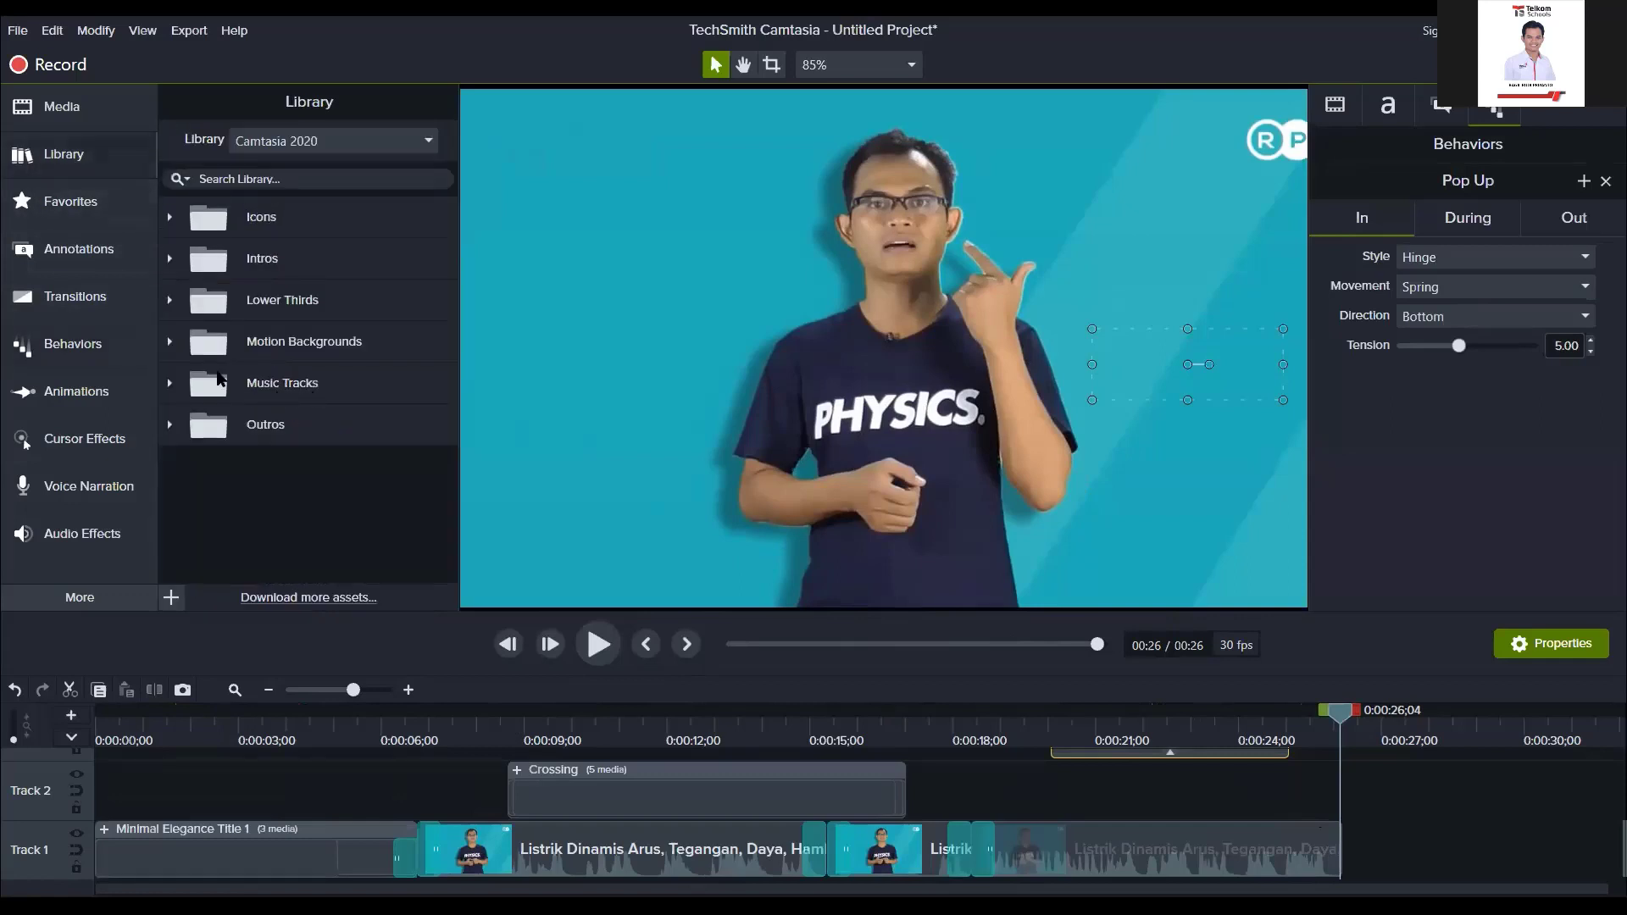
{"action": "left_click", "coordinate": [170, 427]}
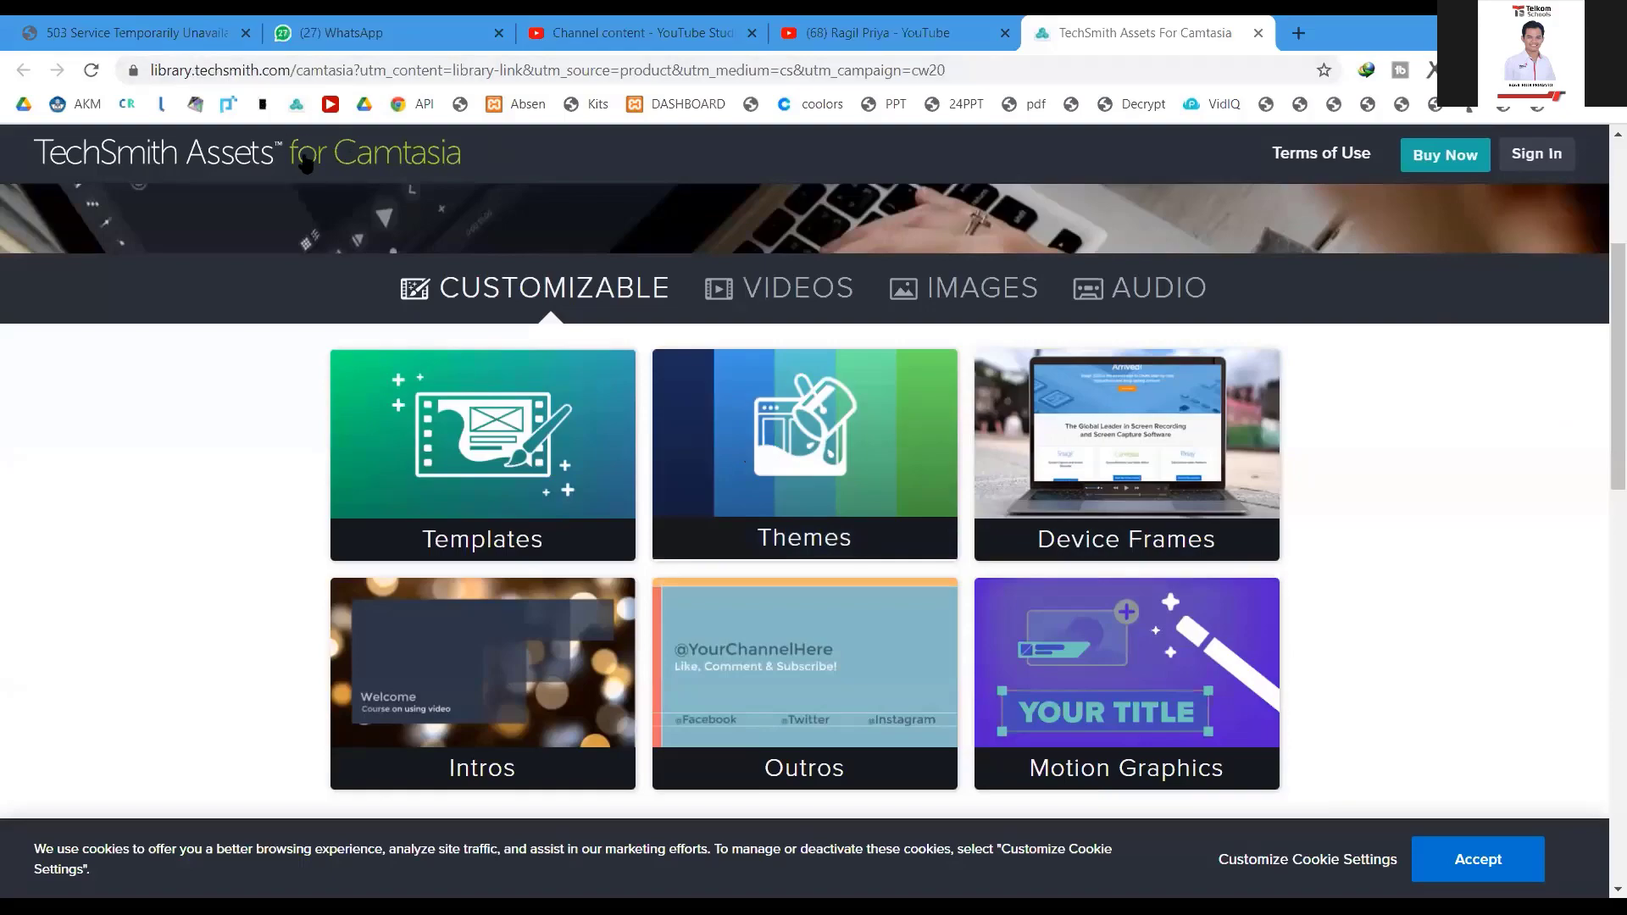
Step: In the browser, look through the Customizable, Videos and Audio categories on the TechSmith Assets site
{"action": "scroll", "coordinate": [853, 509], "scroll_direction": "down", "scroll_amount": 6}
{"action": "scroll", "coordinate": [852, 509], "scroll_direction": "up", "scroll_amount": 9}
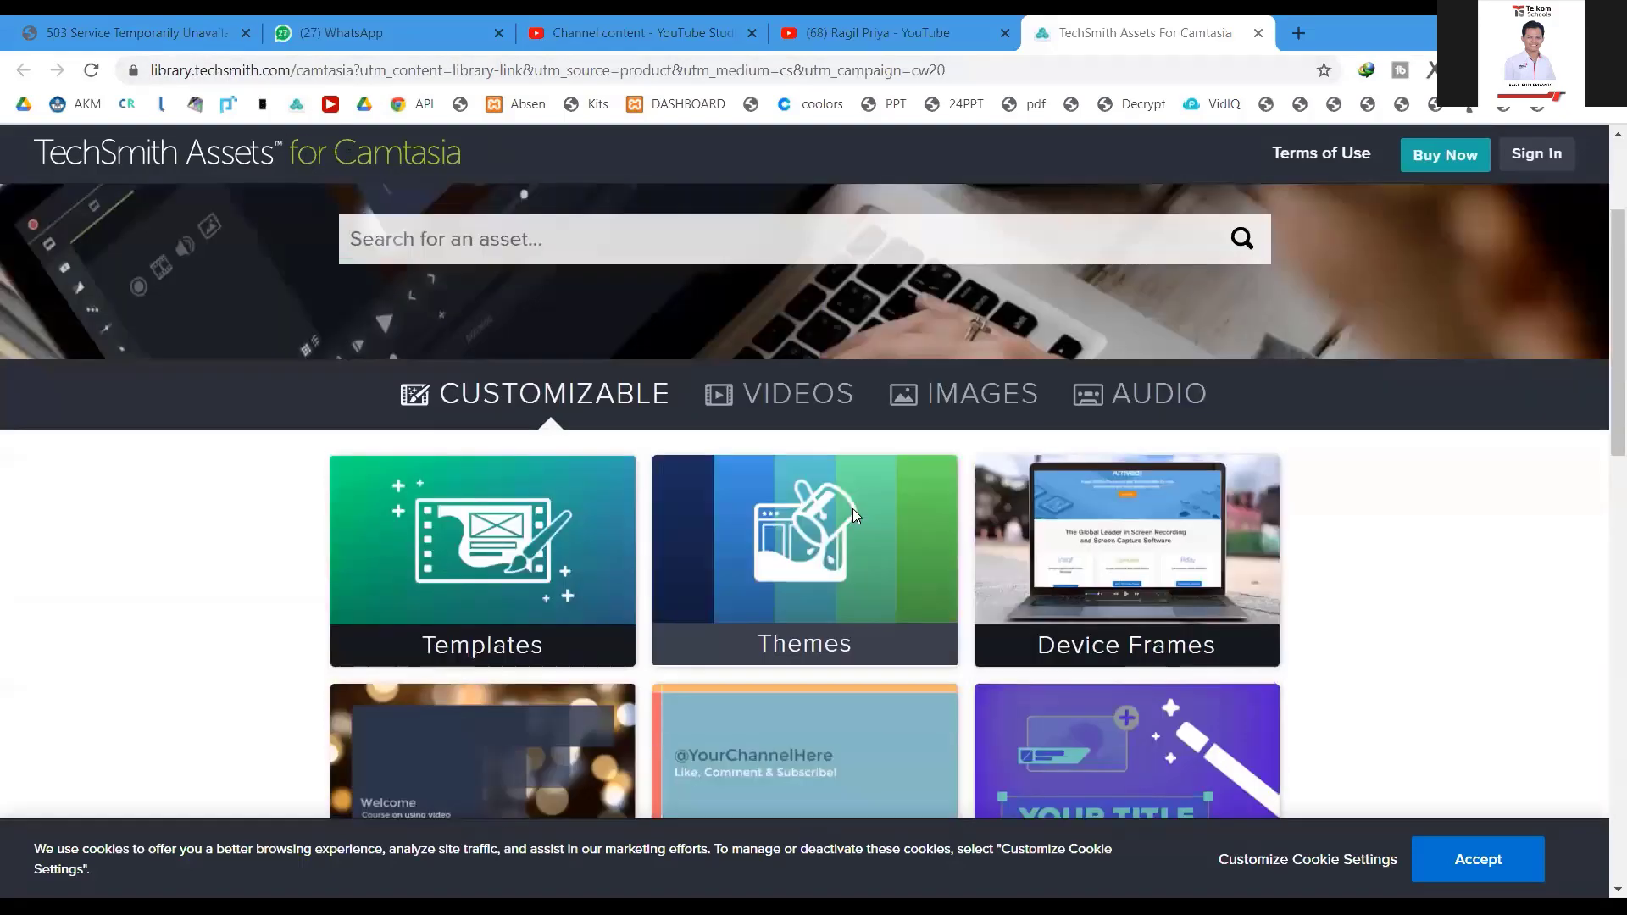
{"action": "scroll", "coordinate": [746, 512], "scroll_direction": "down", "scroll_amount": 3}
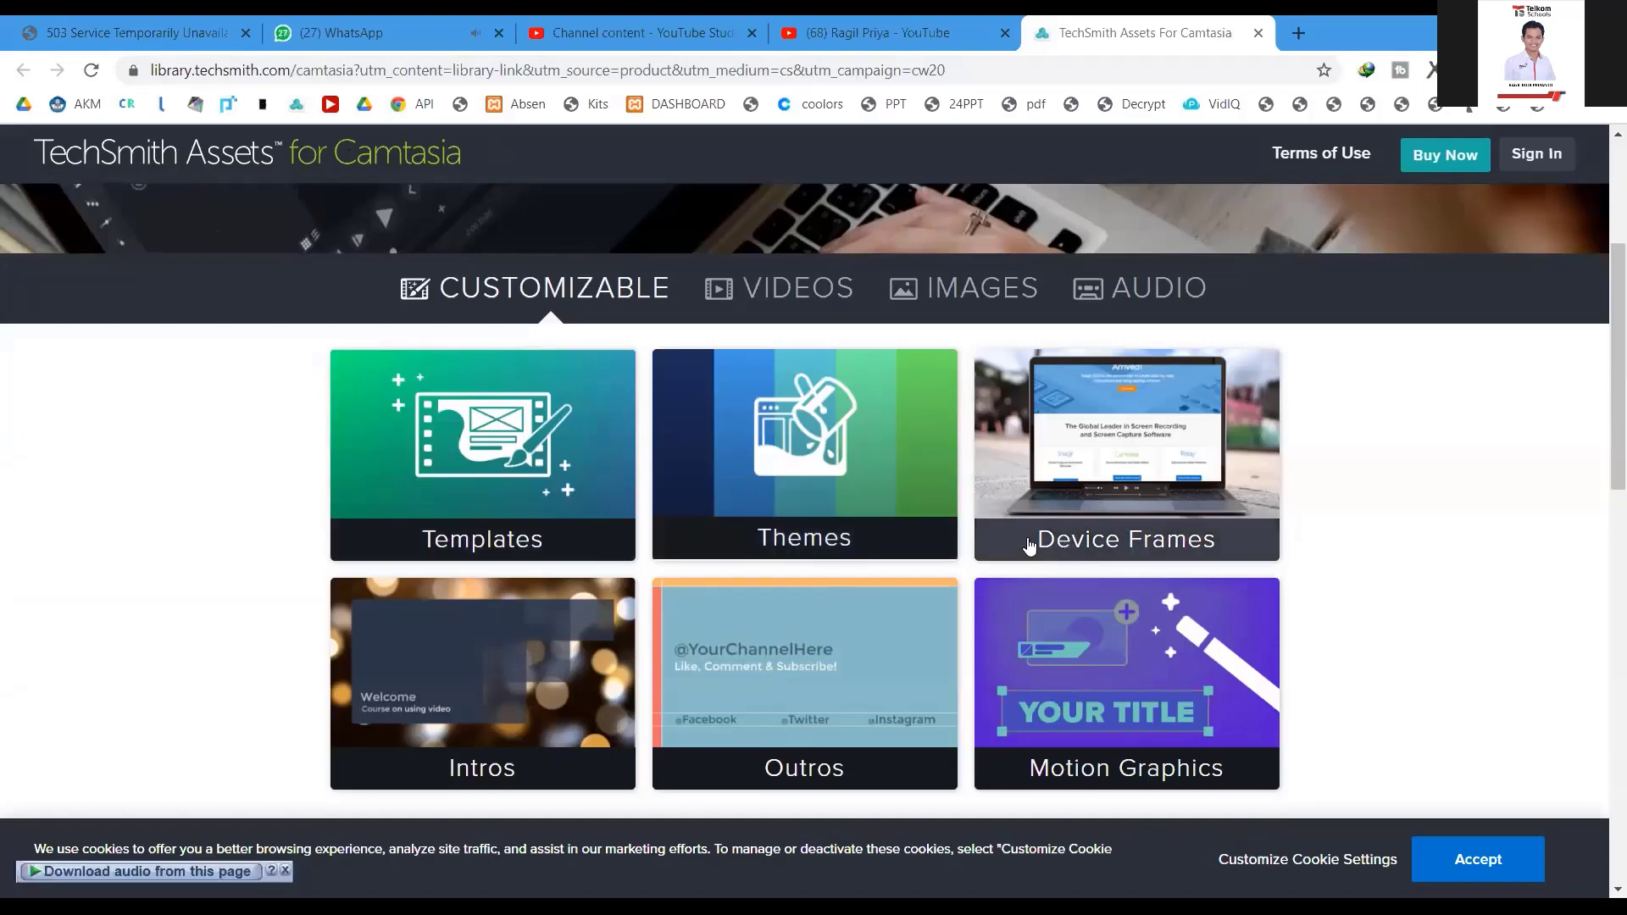
{"action": "left_click", "coordinate": [783, 297]}
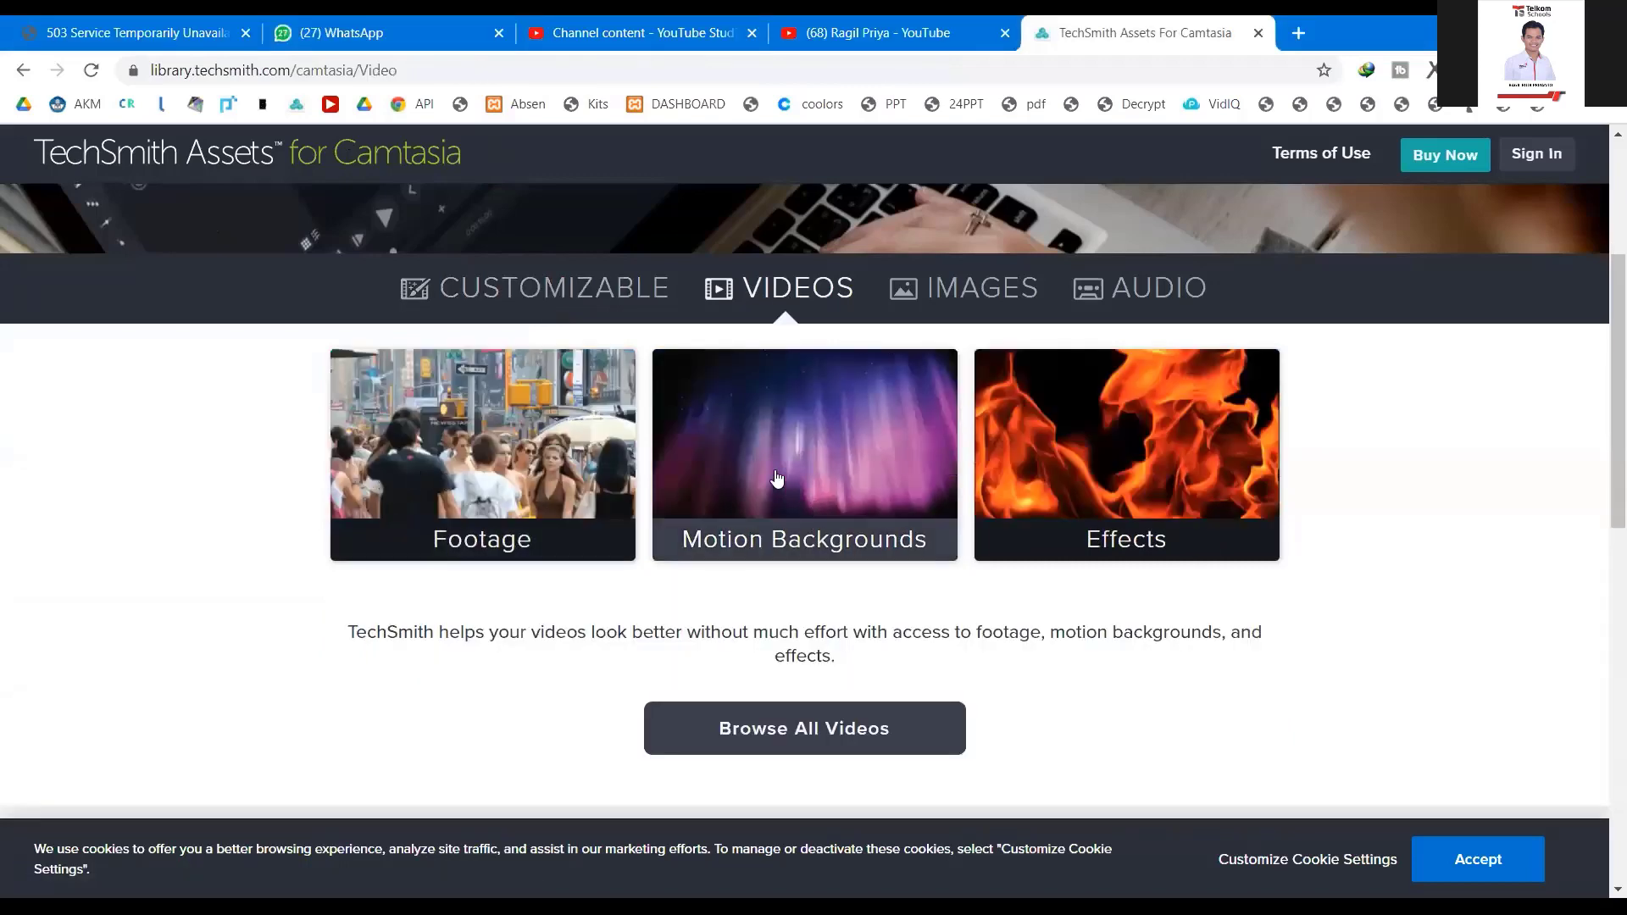
{"action": "left_click", "coordinate": [1124, 289]}
{"action": "scroll", "coordinate": [948, 447], "scroll_direction": "up", "scroll_amount": 3}
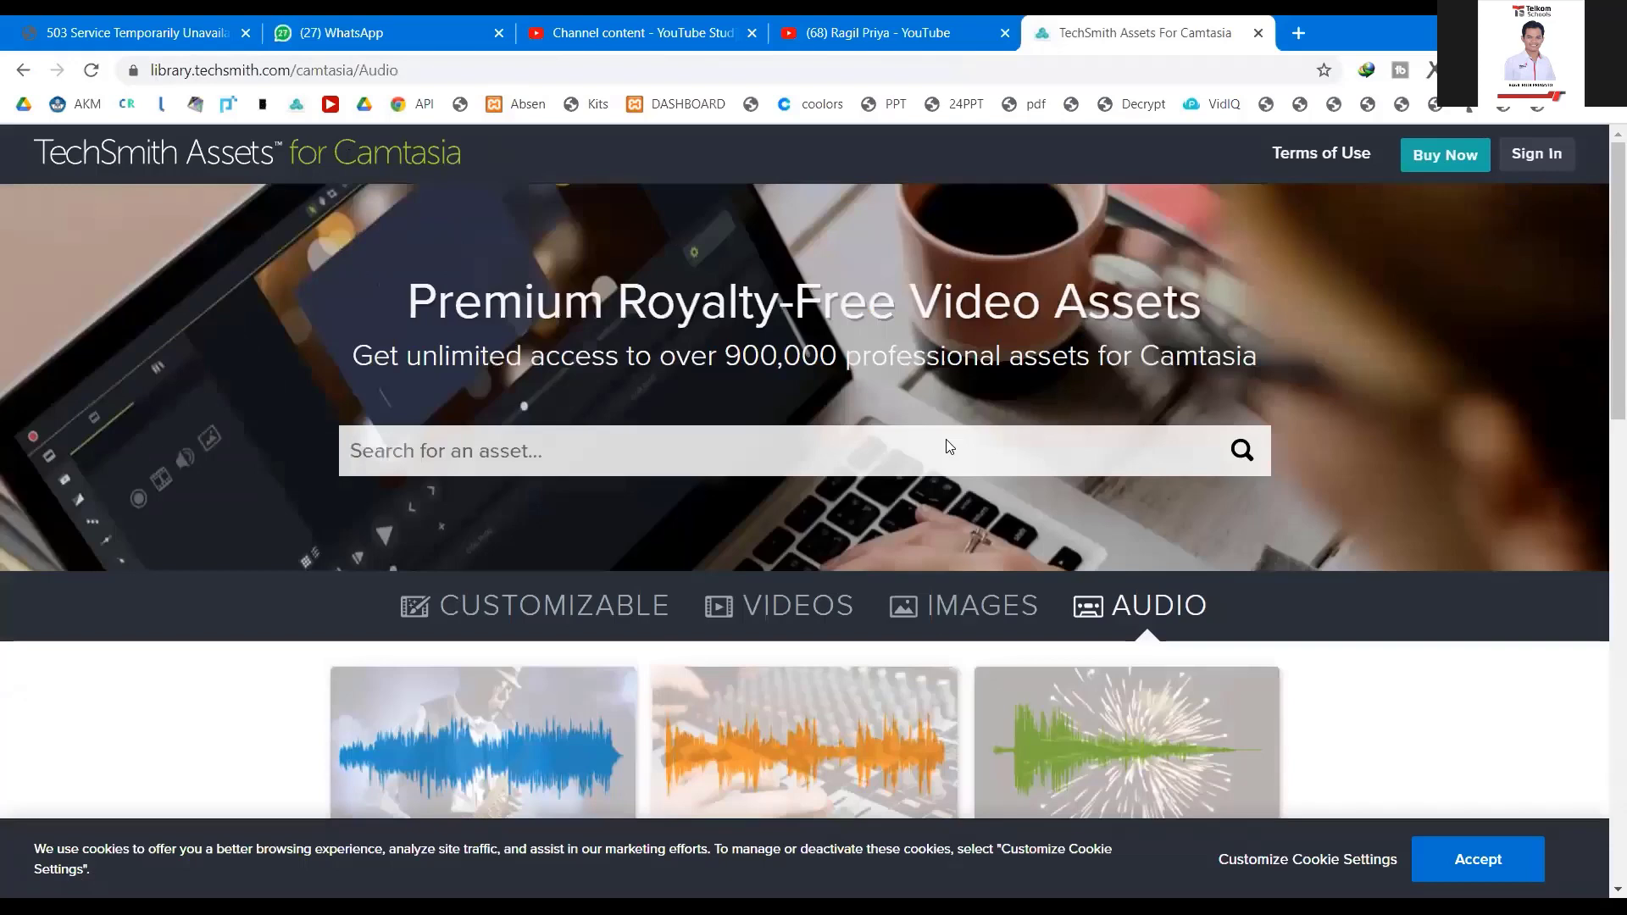
{"action": "left_click", "coordinate": [560, 608]}
{"action": "scroll", "coordinate": [854, 593], "scroll_direction": "down", "scroll_amount": 2}
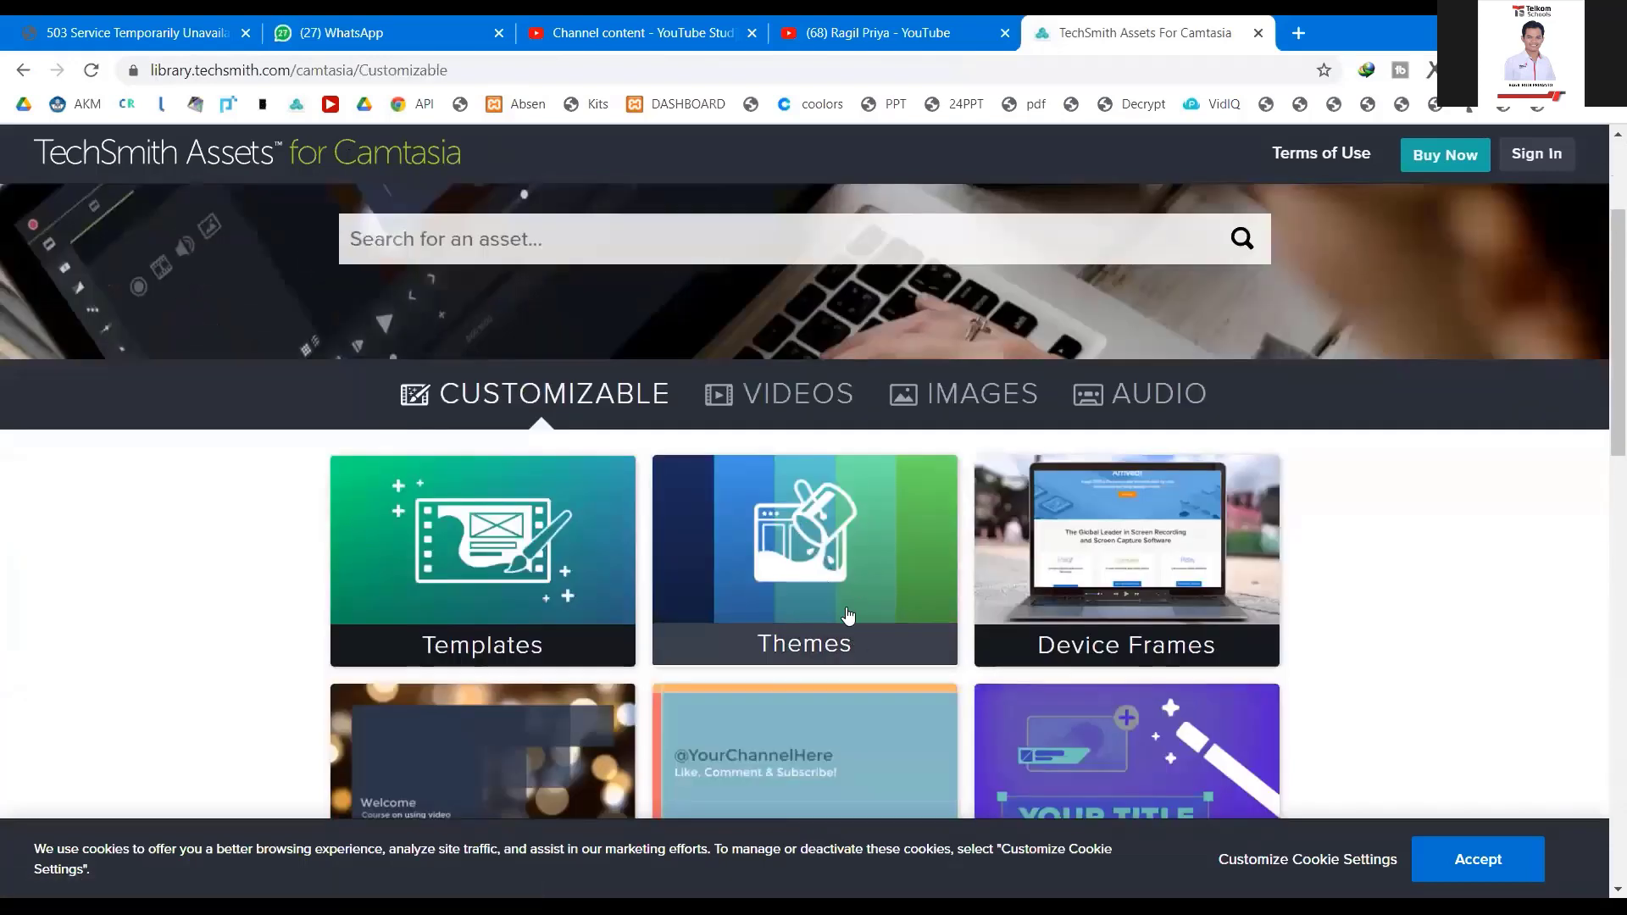
Step: Open the customizable Templates category and look through the free and premium templates
{"action": "scroll", "coordinate": [850, 613], "scroll_direction": "down", "scroll_amount": 1}
{"action": "left_click", "coordinate": [518, 473]}
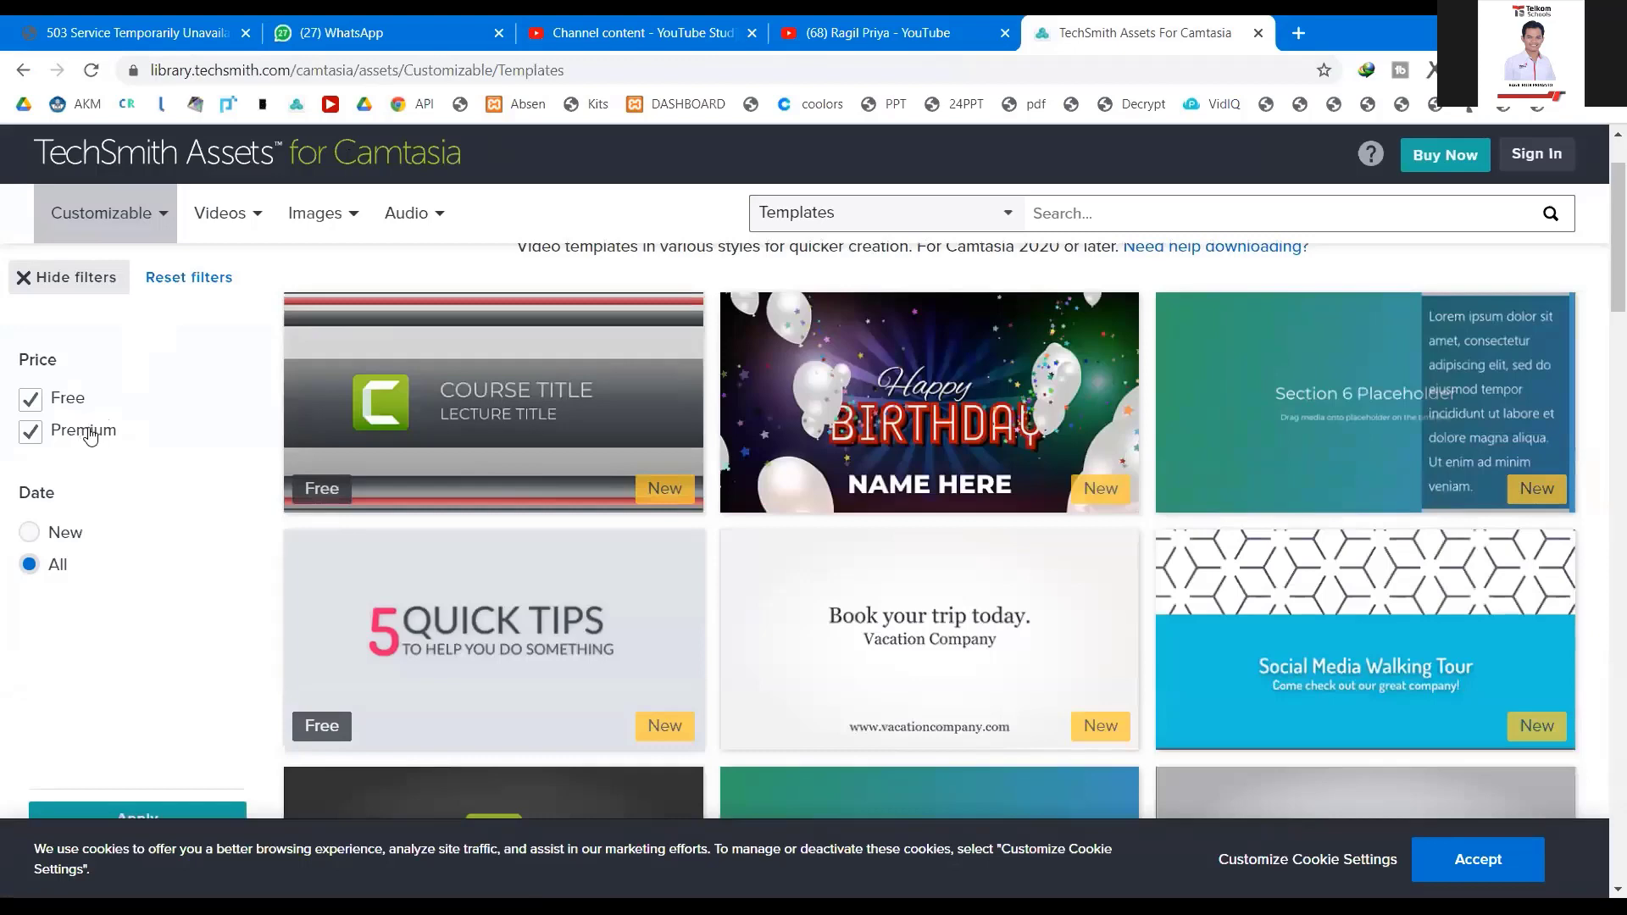
{"action": "scroll", "coordinate": [720, 458], "scroll_direction": "down", "scroll_amount": 5}
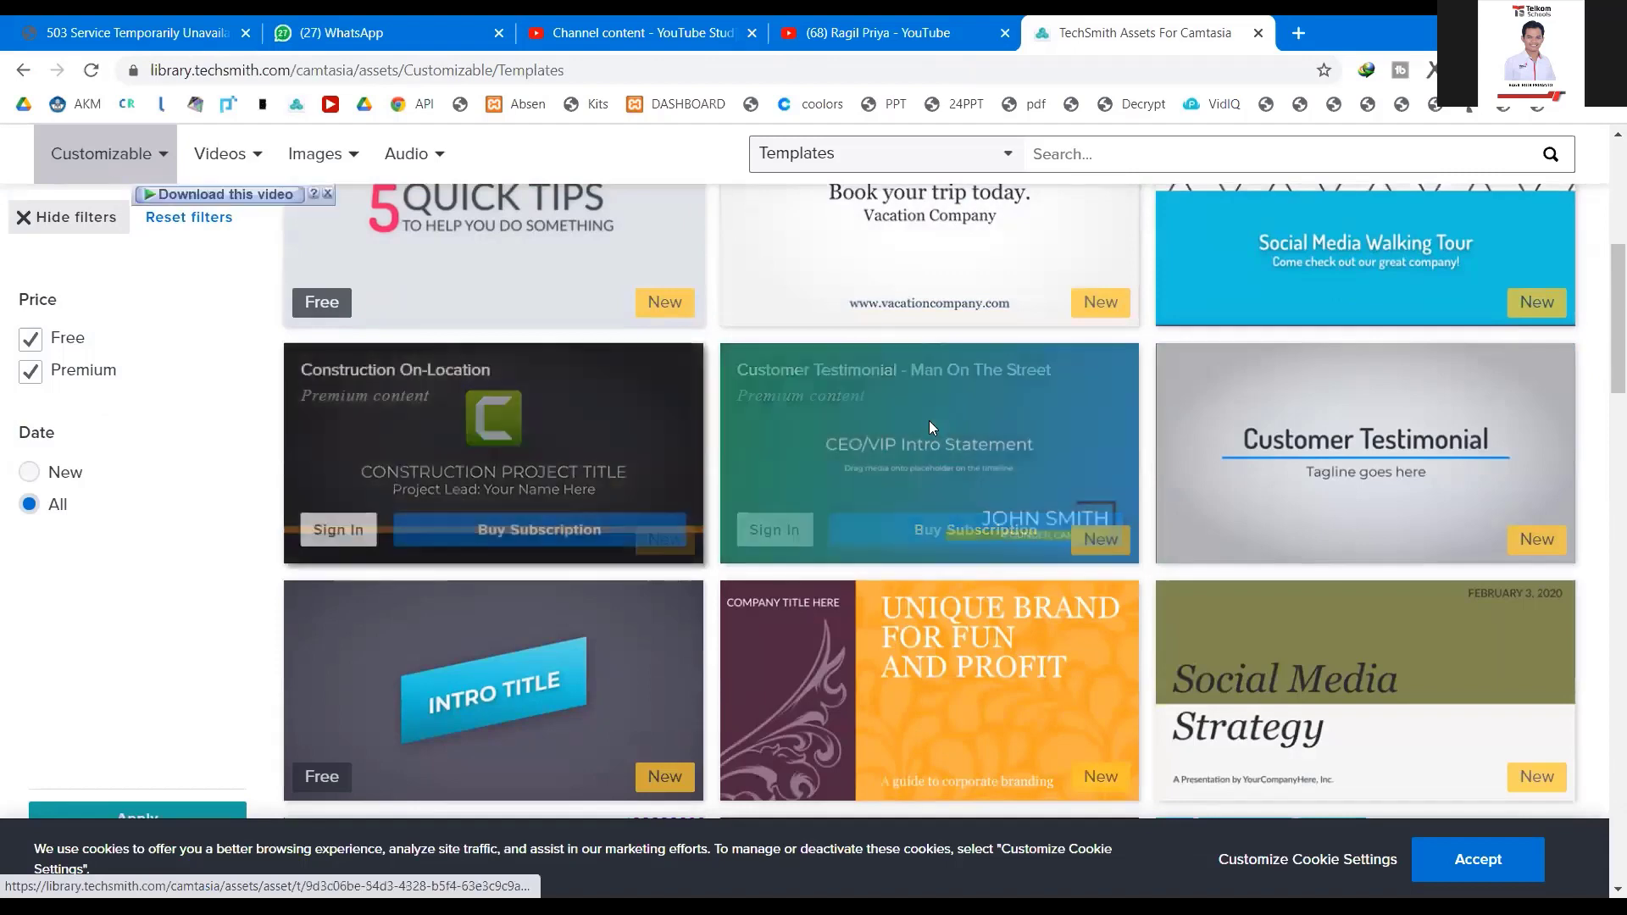
{"action": "scroll", "coordinate": [922, 375], "scroll_direction": "up", "scroll_amount": 2}
{"action": "scroll", "coordinate": [921, 374], "scroll_direction": "up", "scroll_amount": 3}
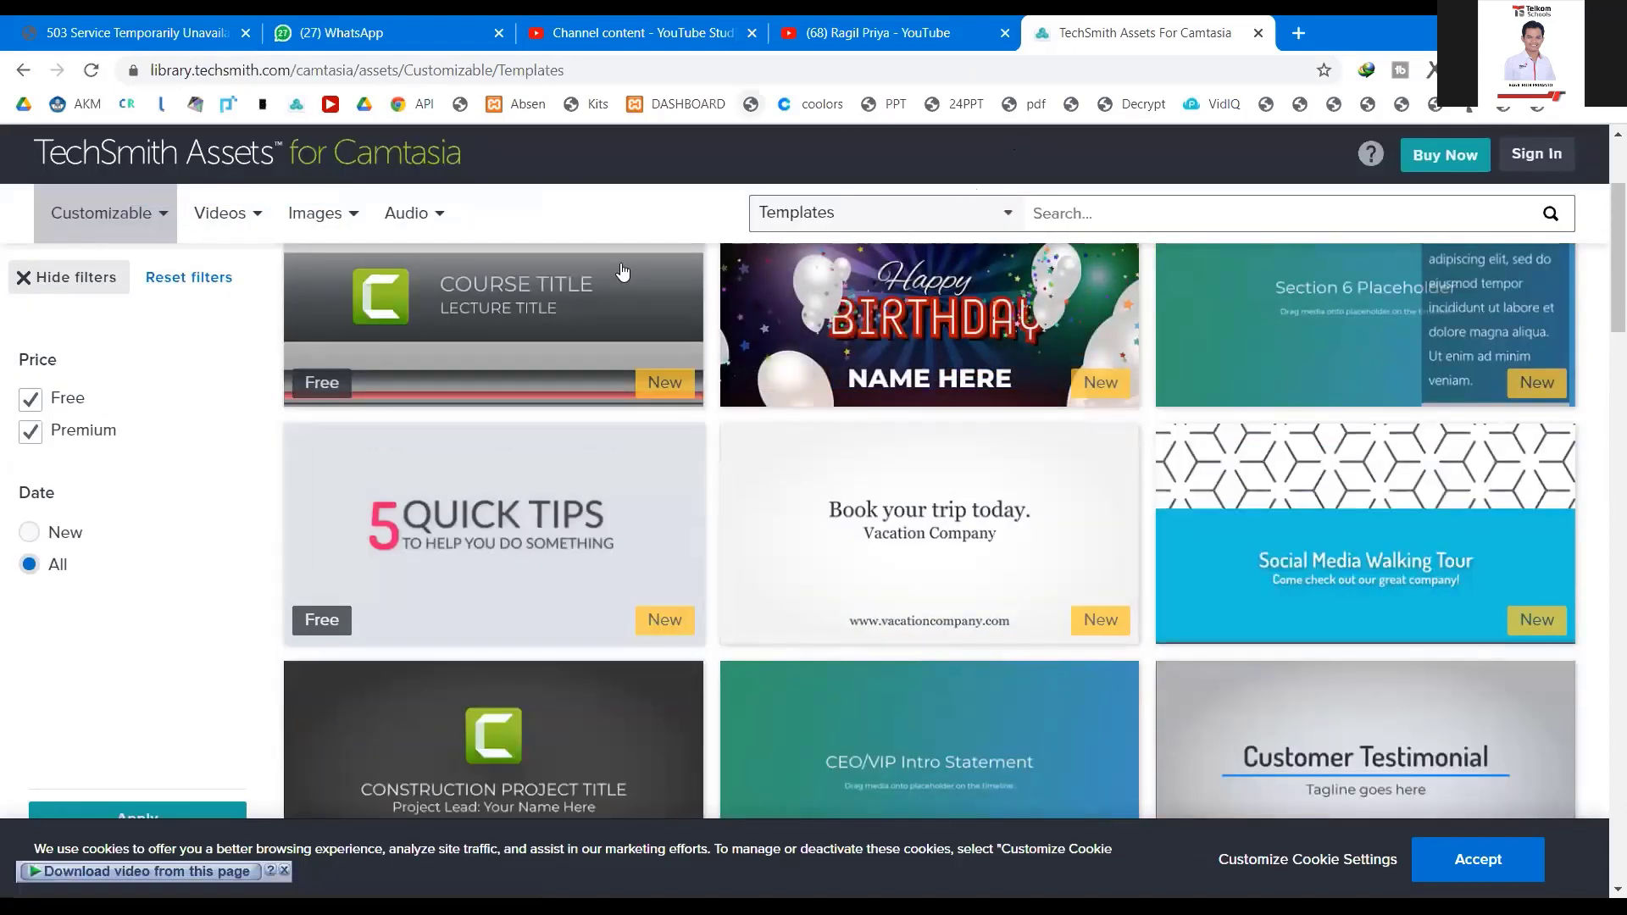
{"action": "mouse_move", "coordinate": [623, 270]}
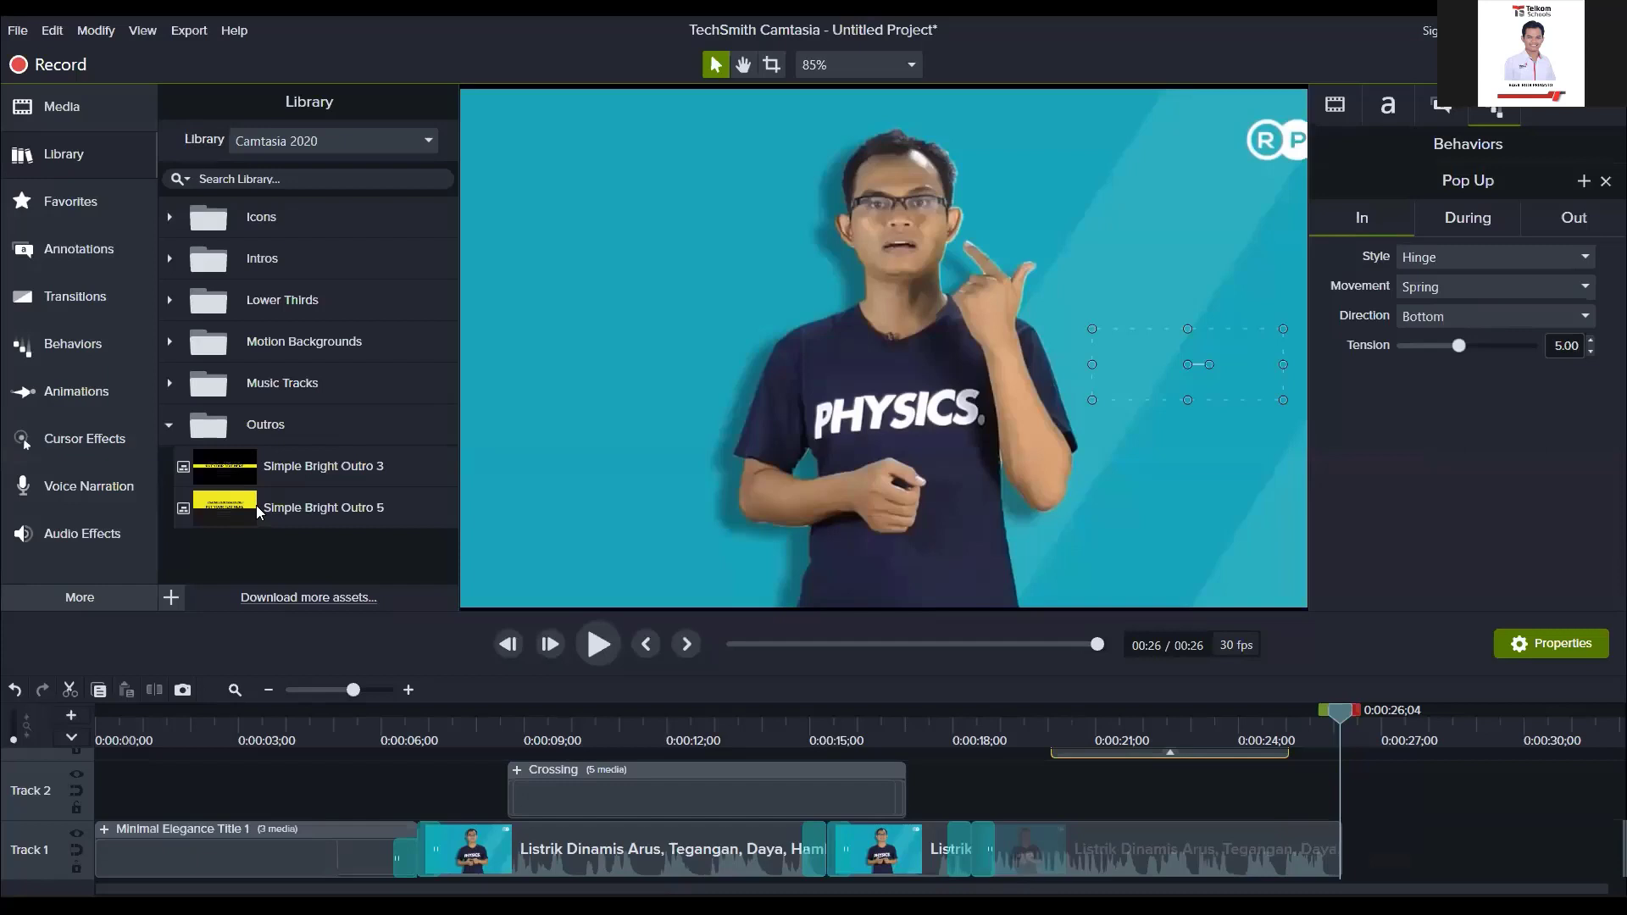
Step: Back in Camtasia, add Simple Bright Outro 3 directly after the last clip on Track 1 and place the playhead just before it
{"action": "left_click", "coordinate": [215, 471]}
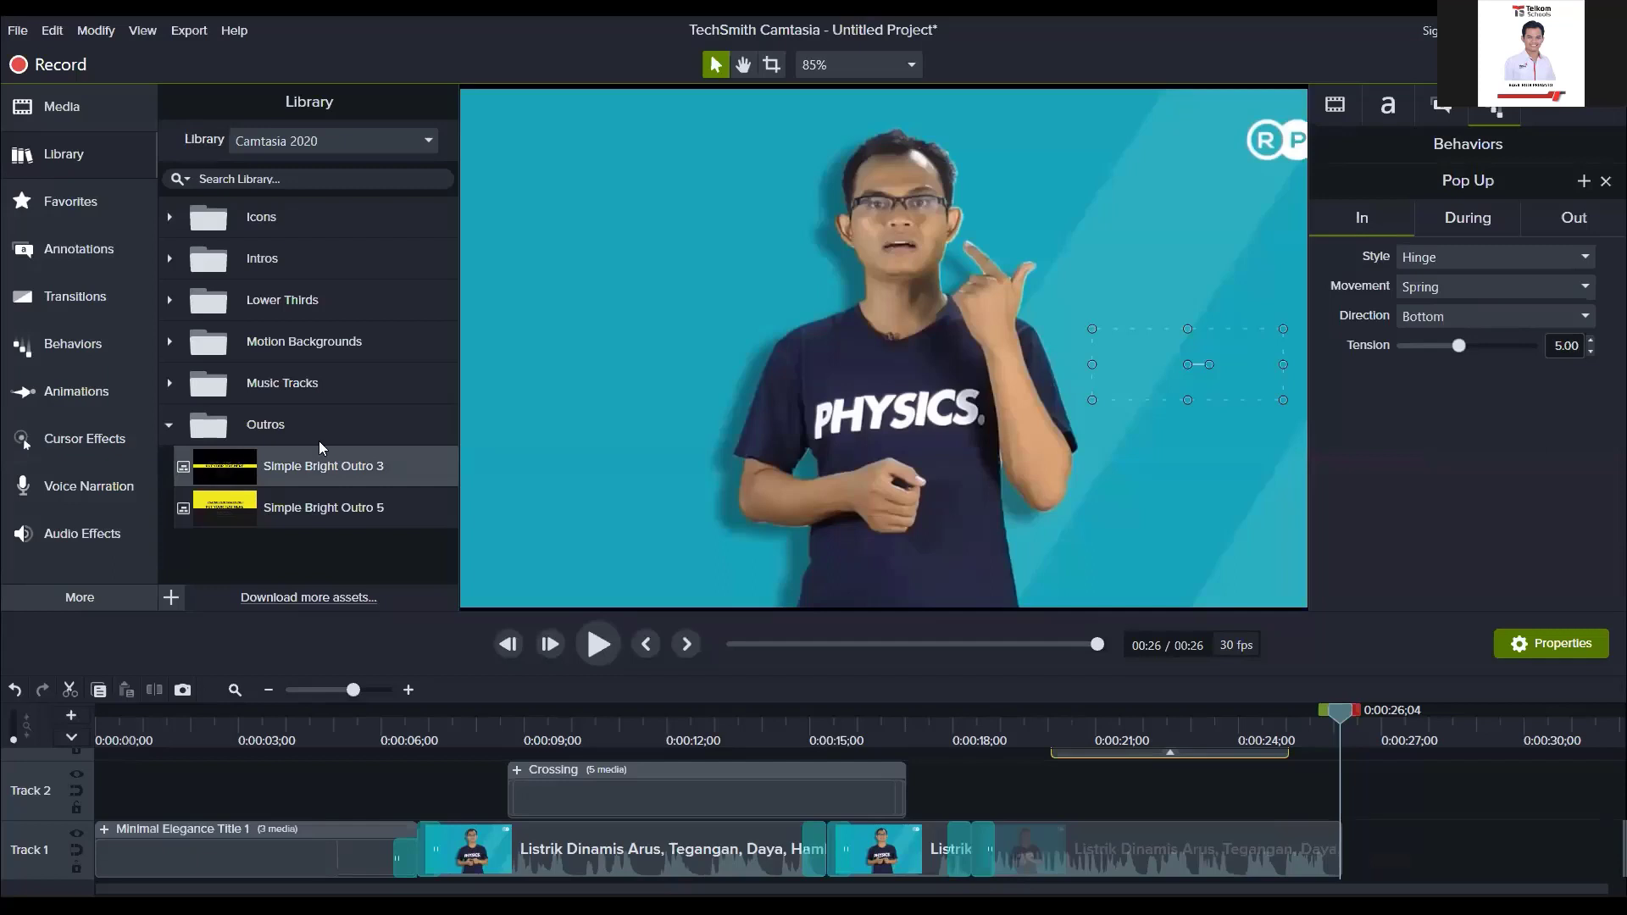
{"action": "left_click_drag", "start_coordinate": [319, 441], "coordinate": [1373, 856]}
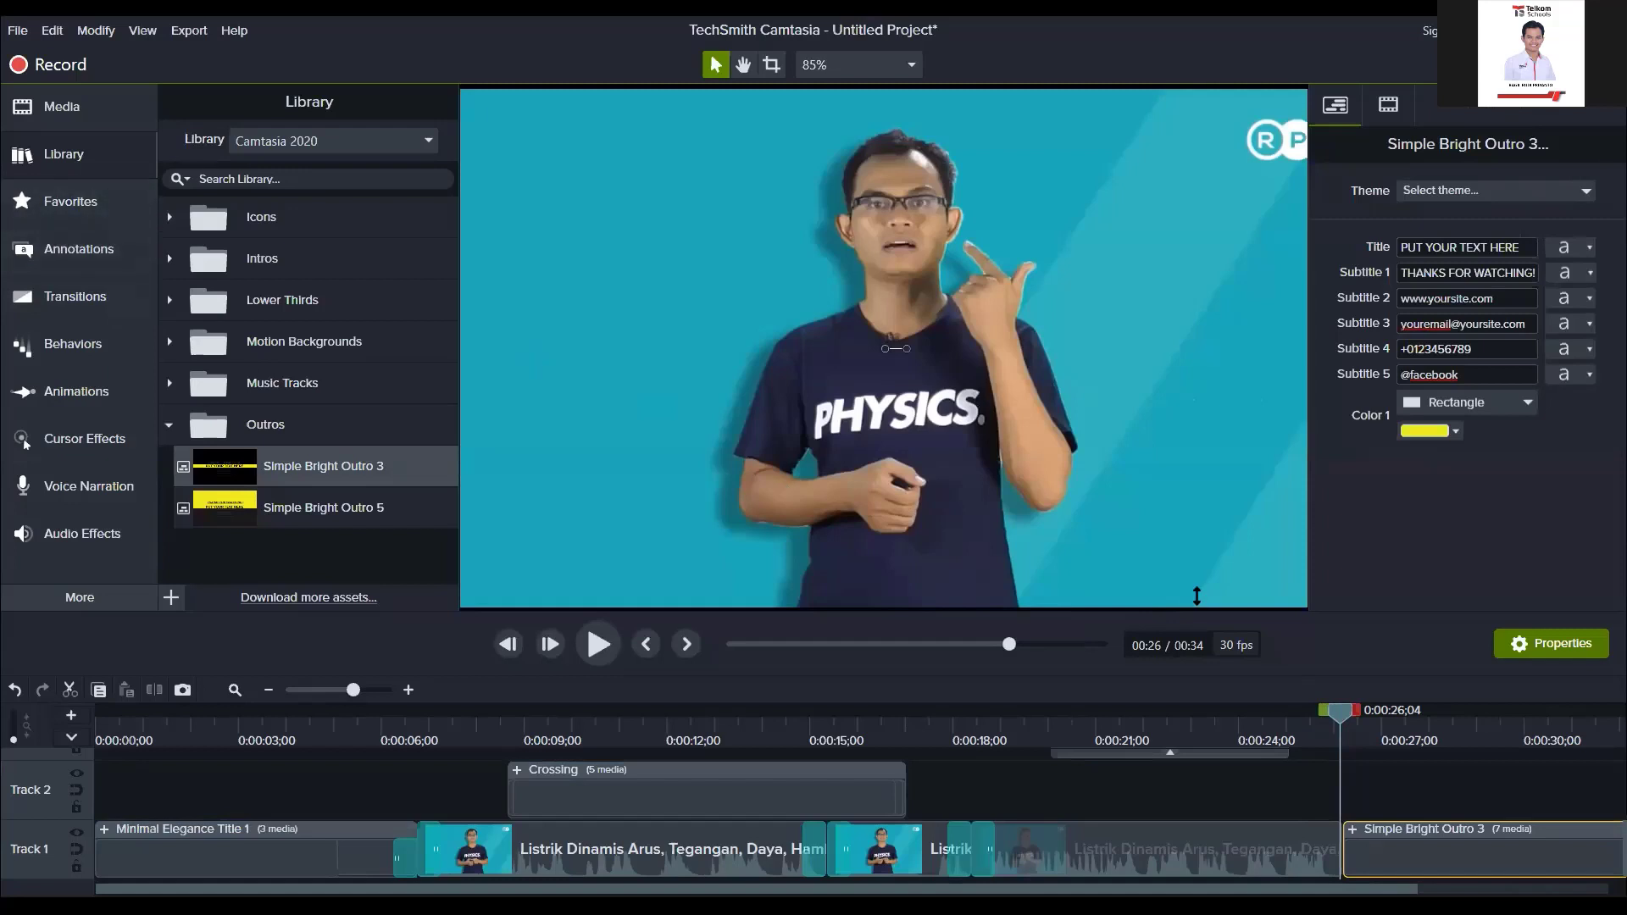
{"action": "left_click_drag", "start_coordinate": [1340, 714], "coordinate": [1367, 717]}
{"action": "left_click_drag", "start_coordinate": [1345, 722], "coordinate": [1339, 723]}
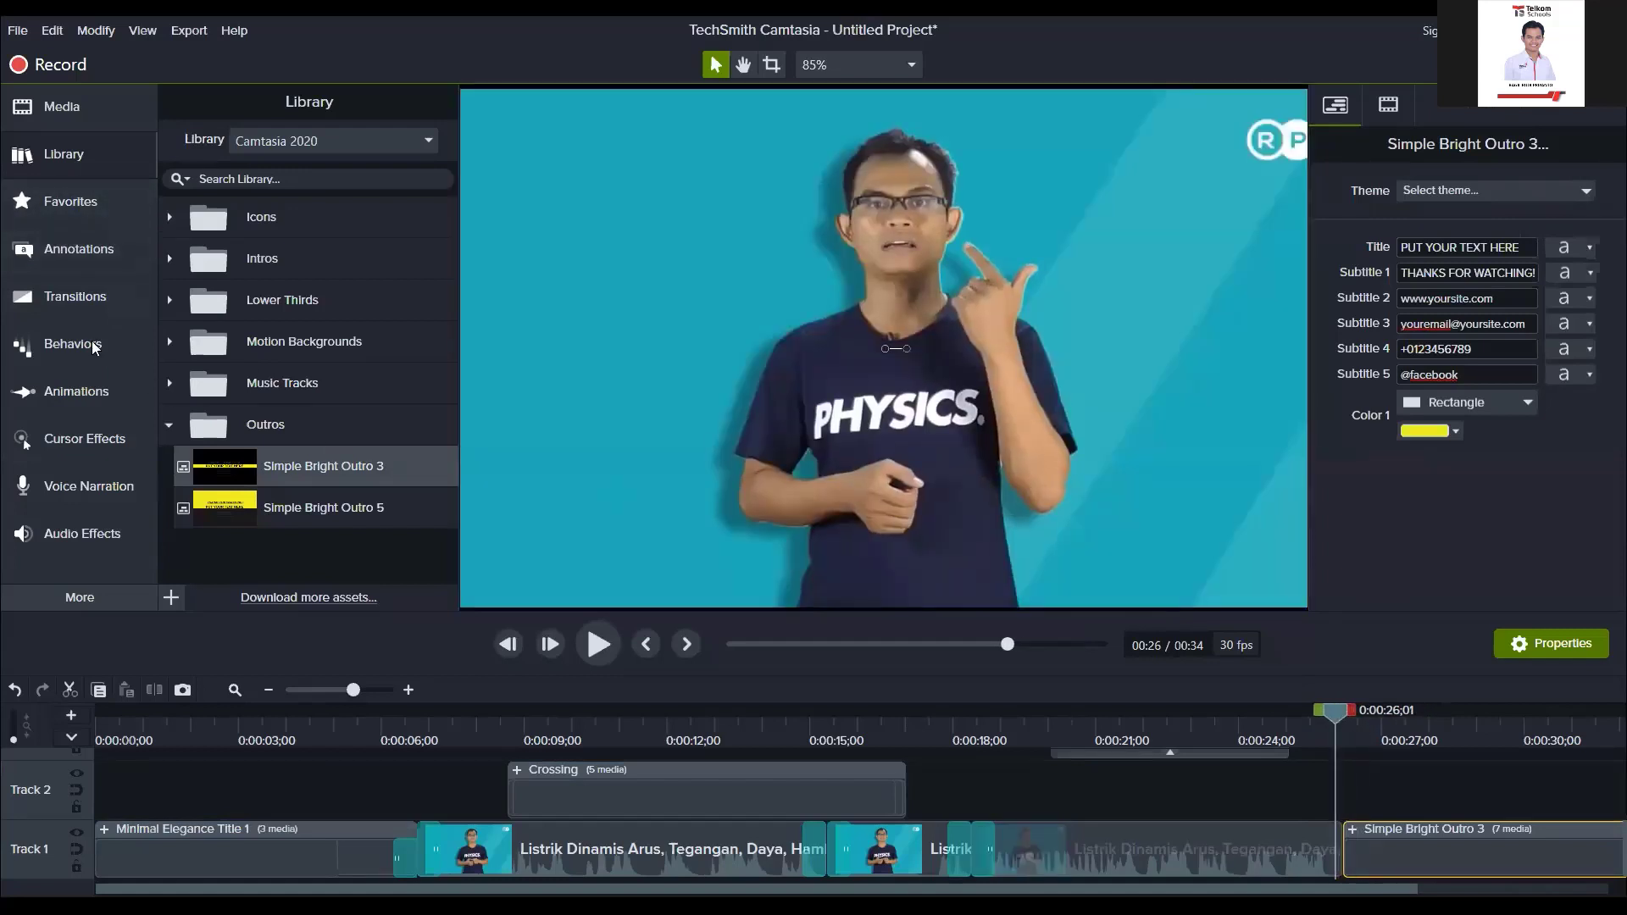
Step: Add a Fade transition between the last video clip and Simple Bright Outro 3 and preview the start of the outro
{"action": "left_click", "coordinate": [93, 297]}
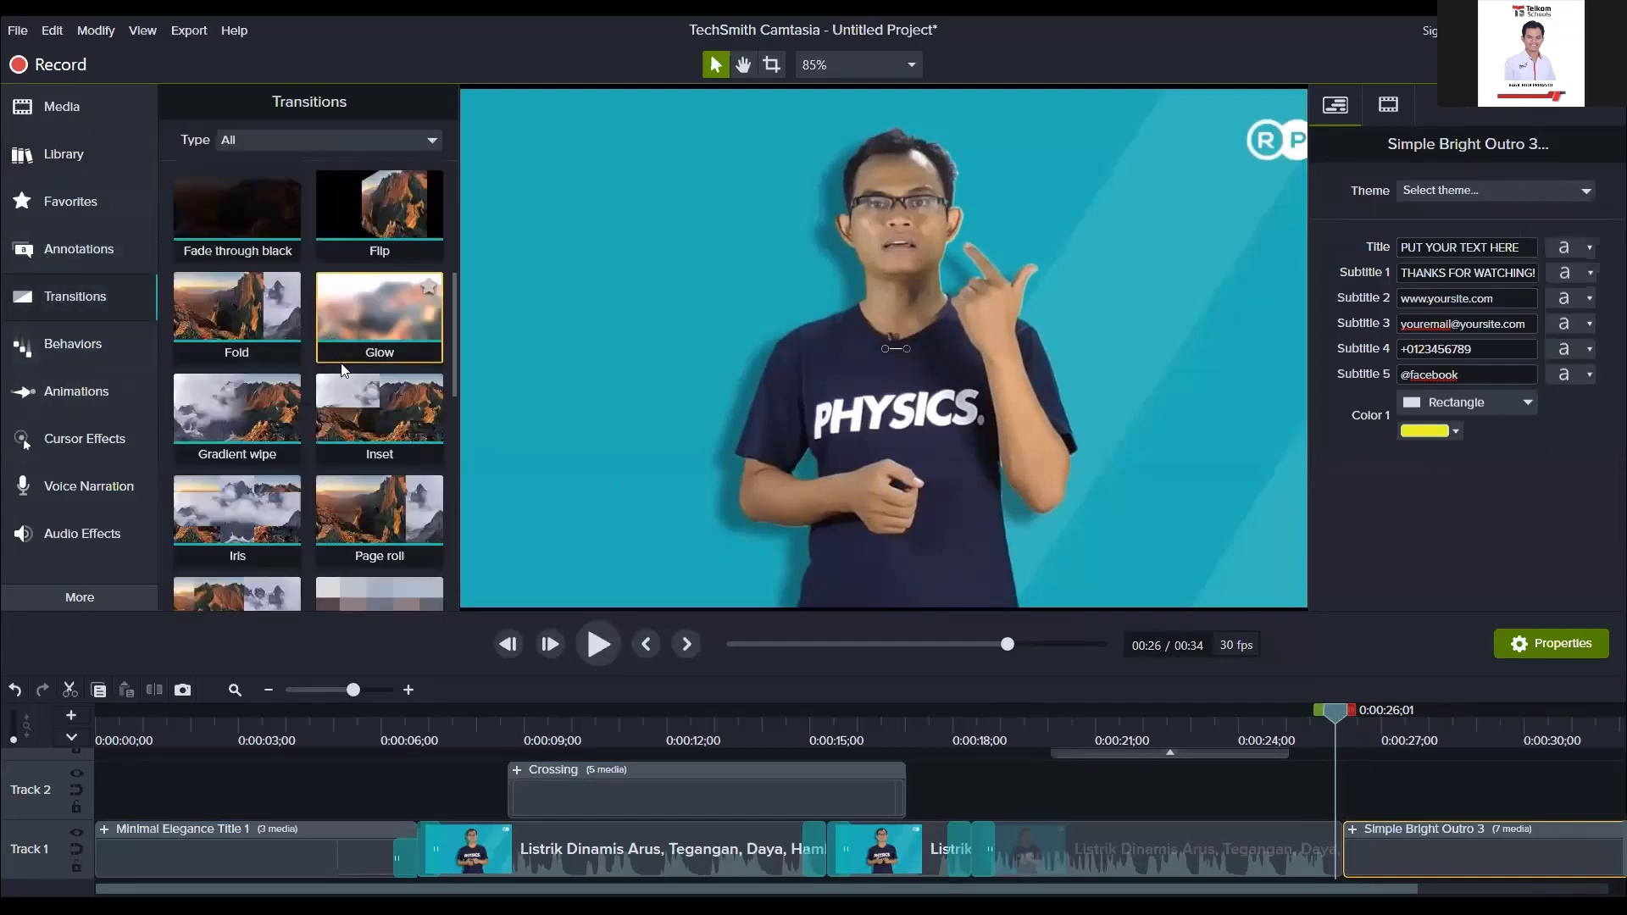
{"action": "scroll", "coordinate": [366, 431], "scroll_direction": "up", "scroll_amount": 3}
{"action": "scroll", "coordinate": [365, 430], "scroll_direction": "up", "scroll_amount": 2}
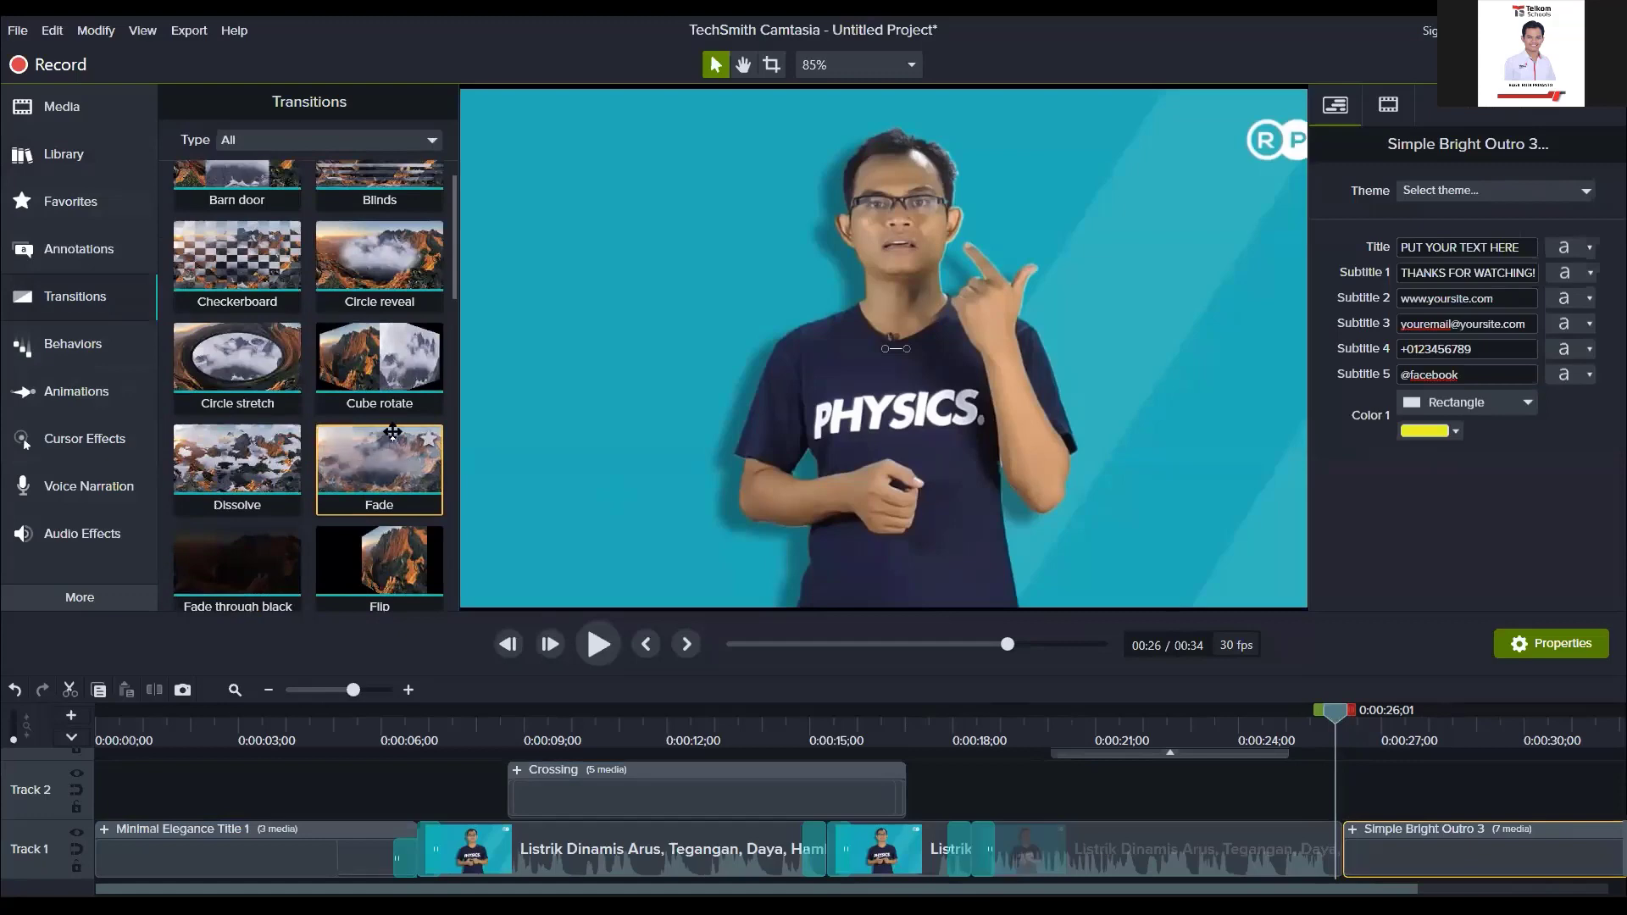
{"action": "left_click_drag", "start_coordinate": [392, 433], "coordinate": [1349, 822]}
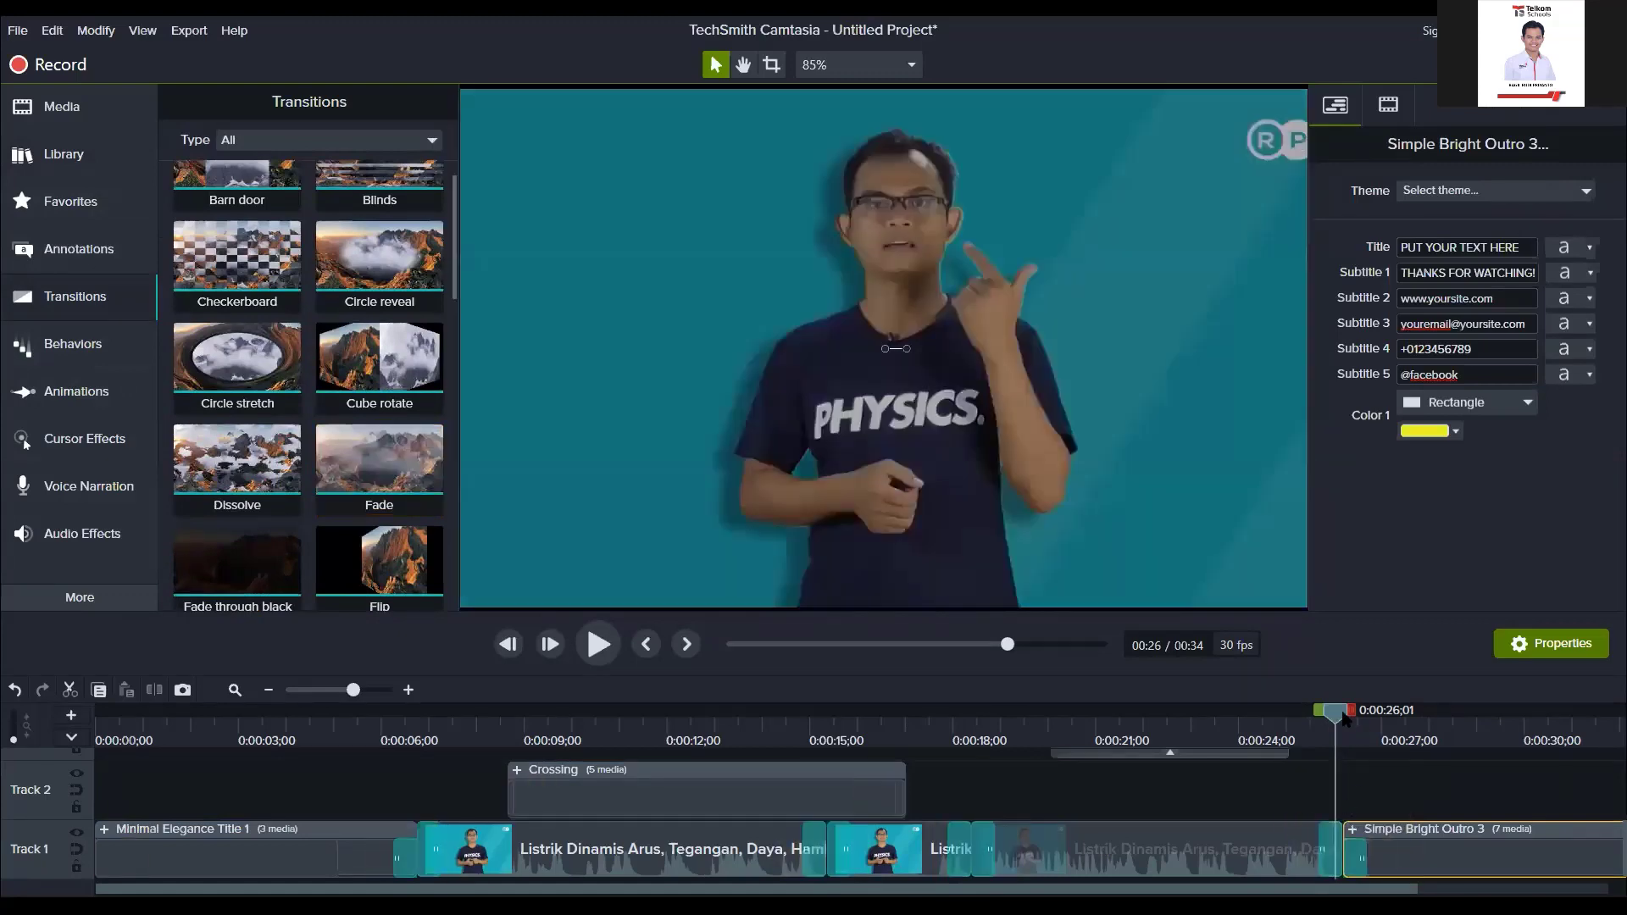
{"action": "left_click", "coordinate": [1329, 720]}
{"action": "left_click_drag", "start_coordinate": [1329, 725], "coordinate": [1382, 725]}
{"action": "key", "text": "space"}
{"action": "key", "text": "space"}
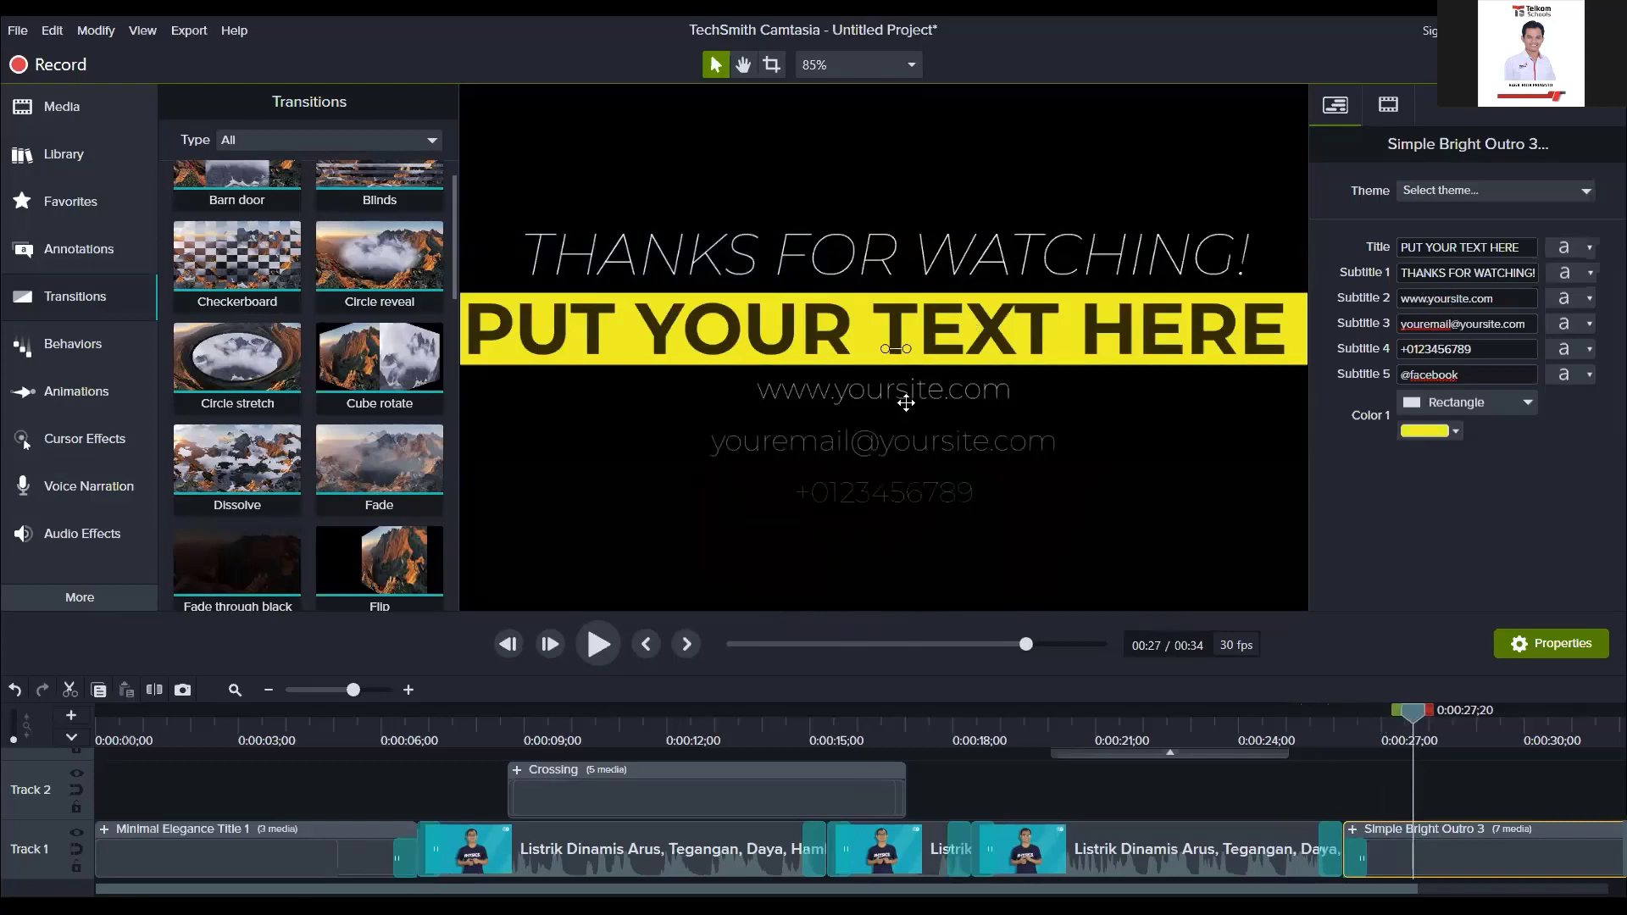
Step: Scale Simple Bright Outro 3 down to 56.8%
{"action": "left_click", "coordinate": [1392, 105]}
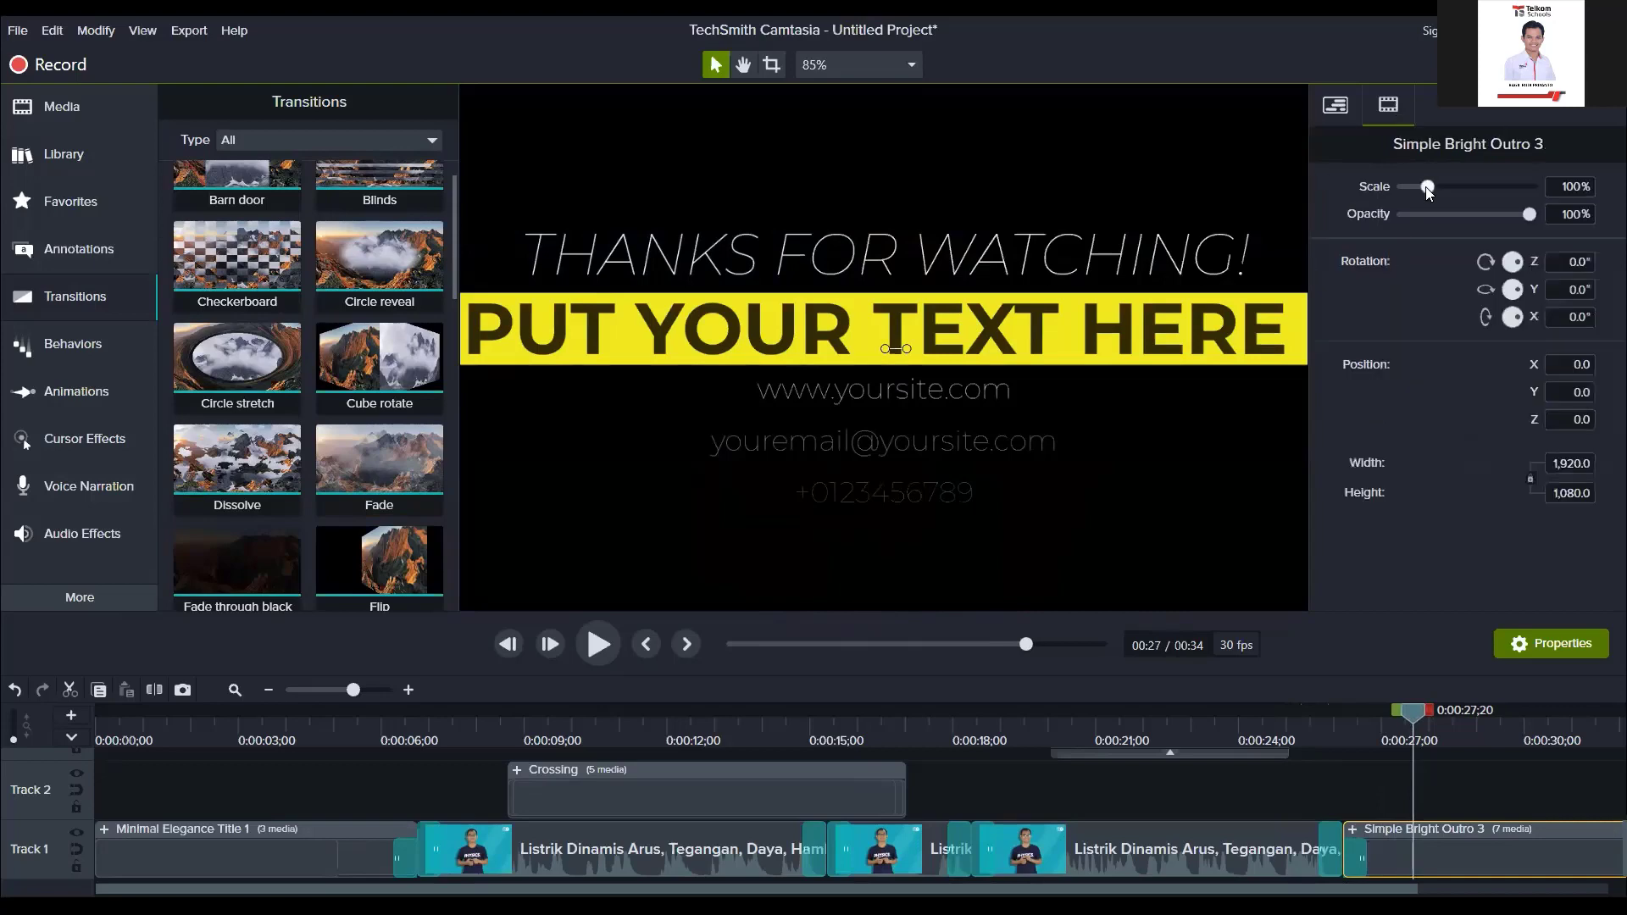
{"action": "left_click_drag", "start_coordinate": [1427, 188], "coordinate": [1409, 188]}
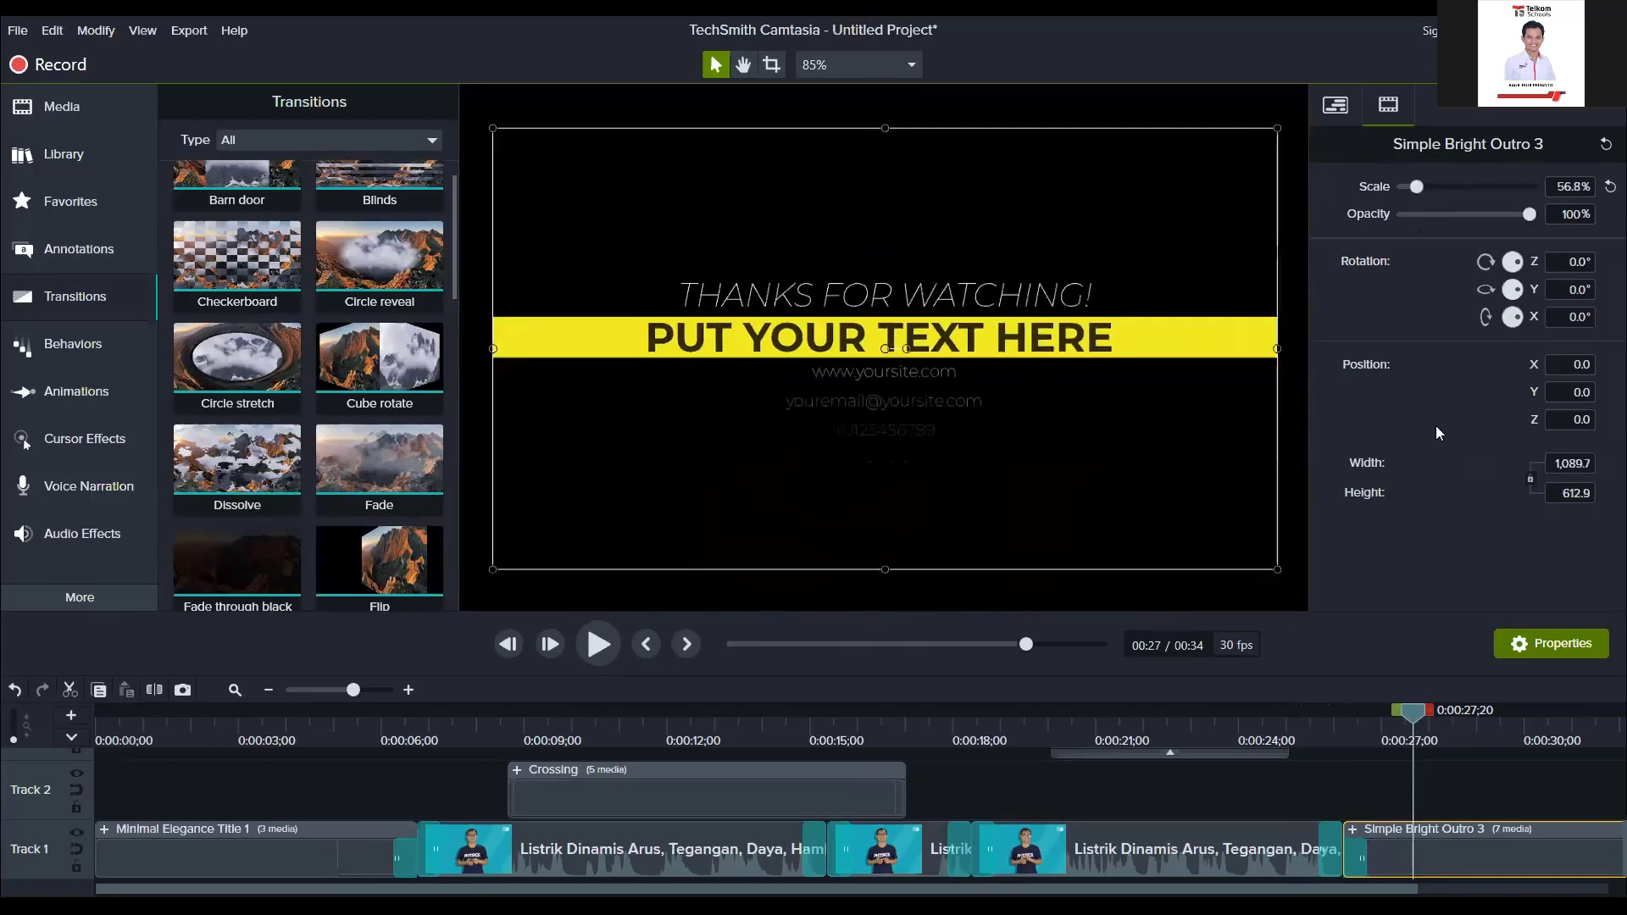
{"action": "left_click", "coordinate": [1342, 118]}
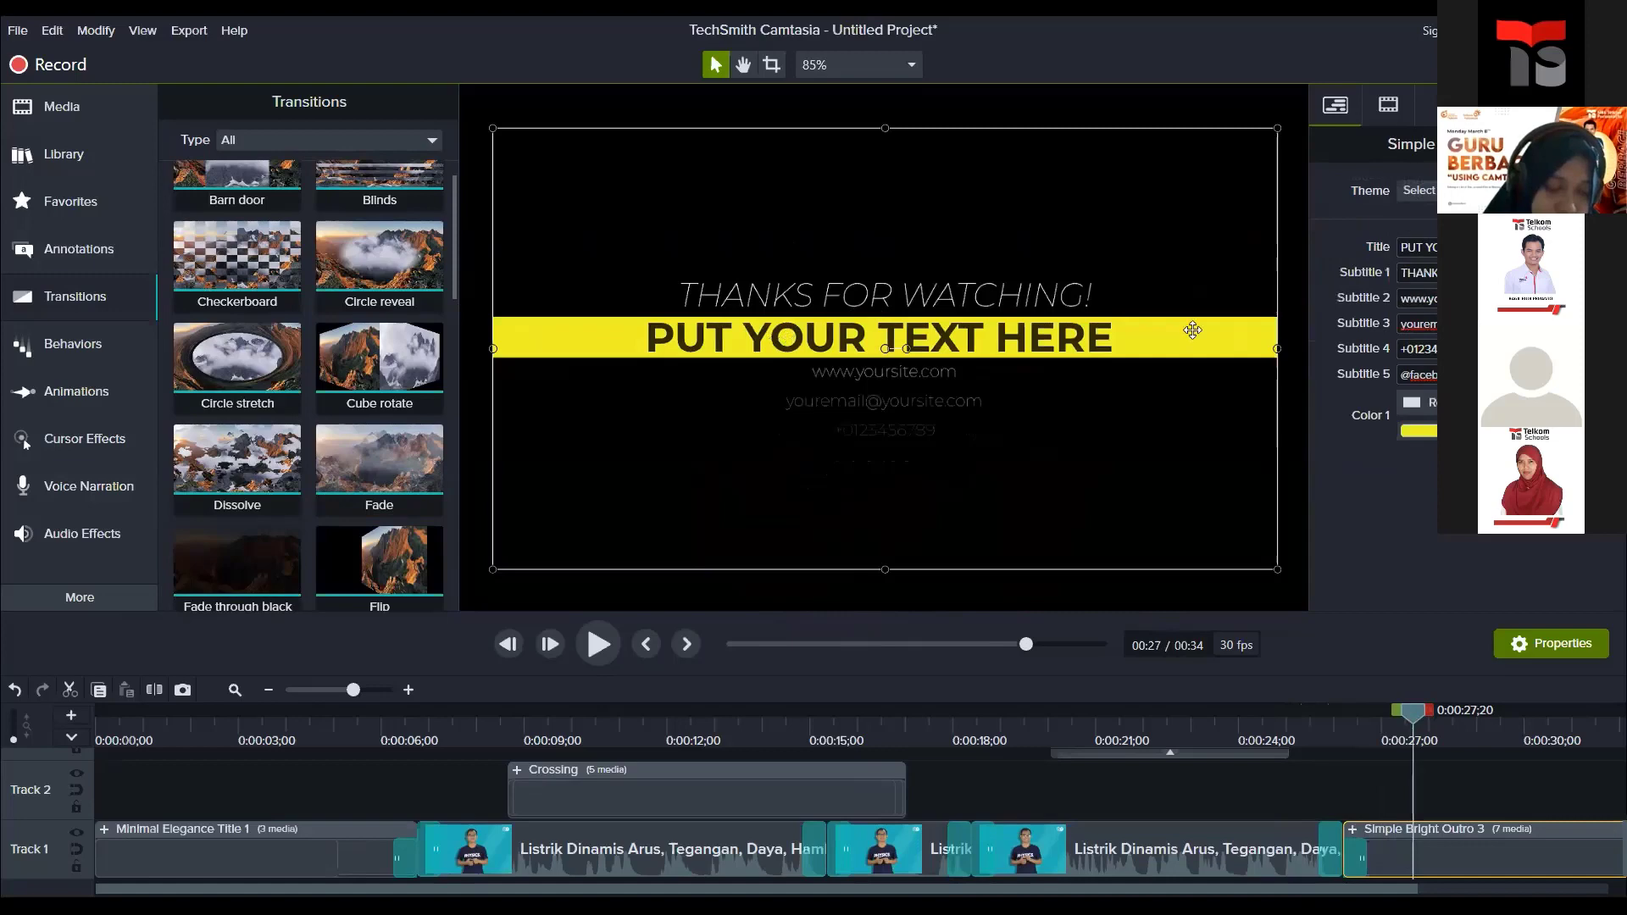
{"action": "left_click", "coordinate": [1403, 271]}
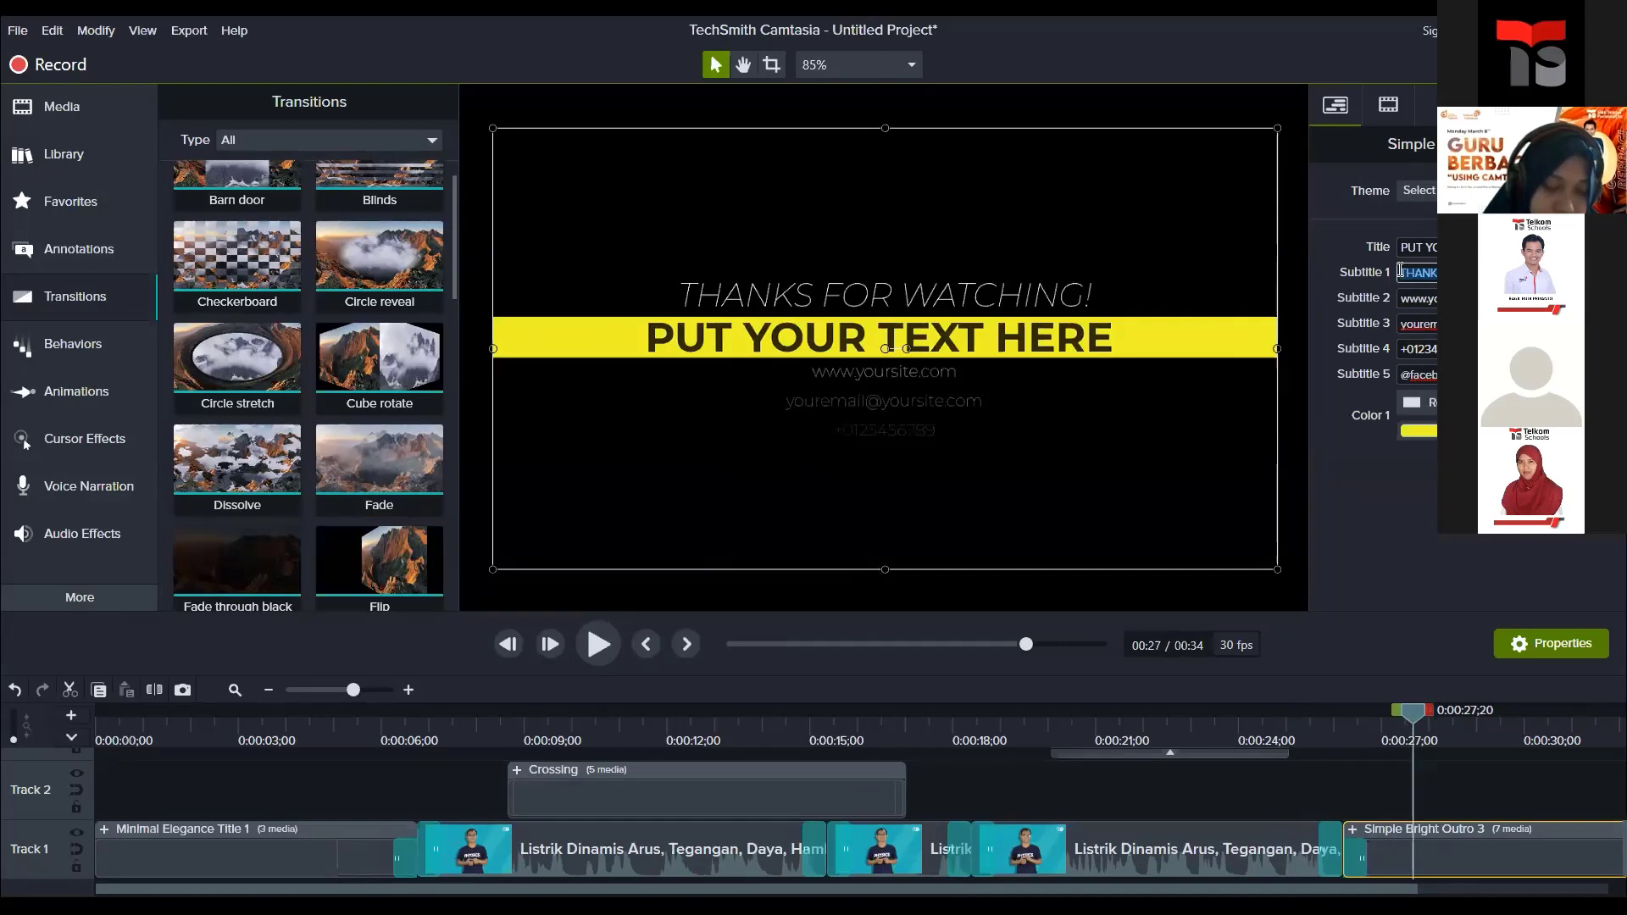
{"action": "type", "text": "SELAM"}
{"action": "key", "text": "Tab"}
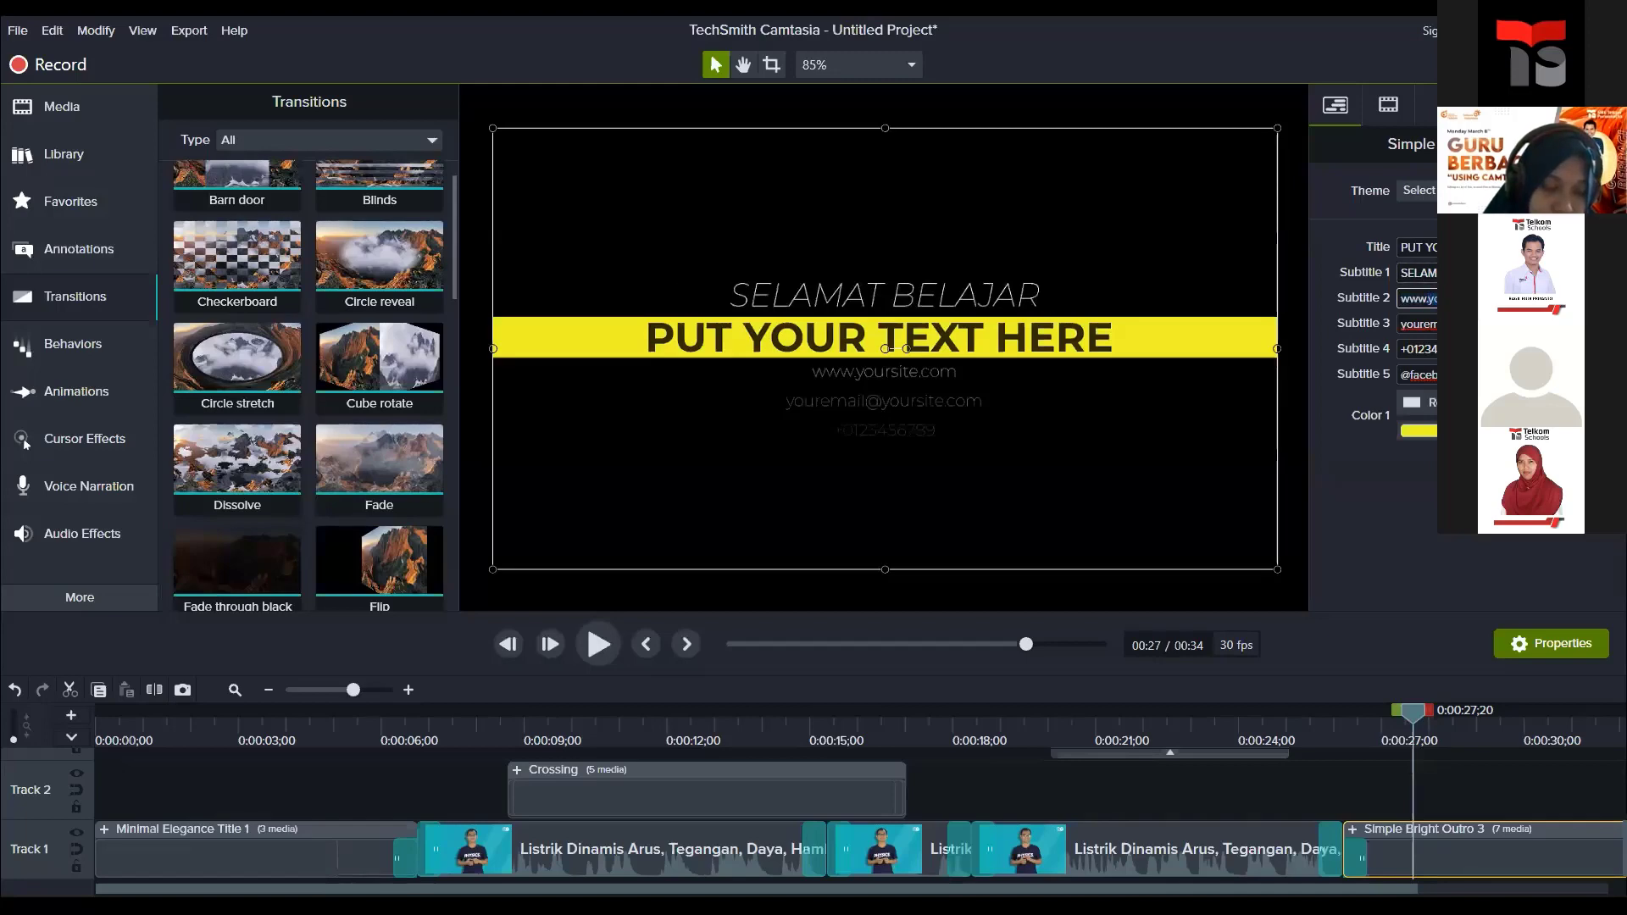
{"action": "type", "text": "ilm"}
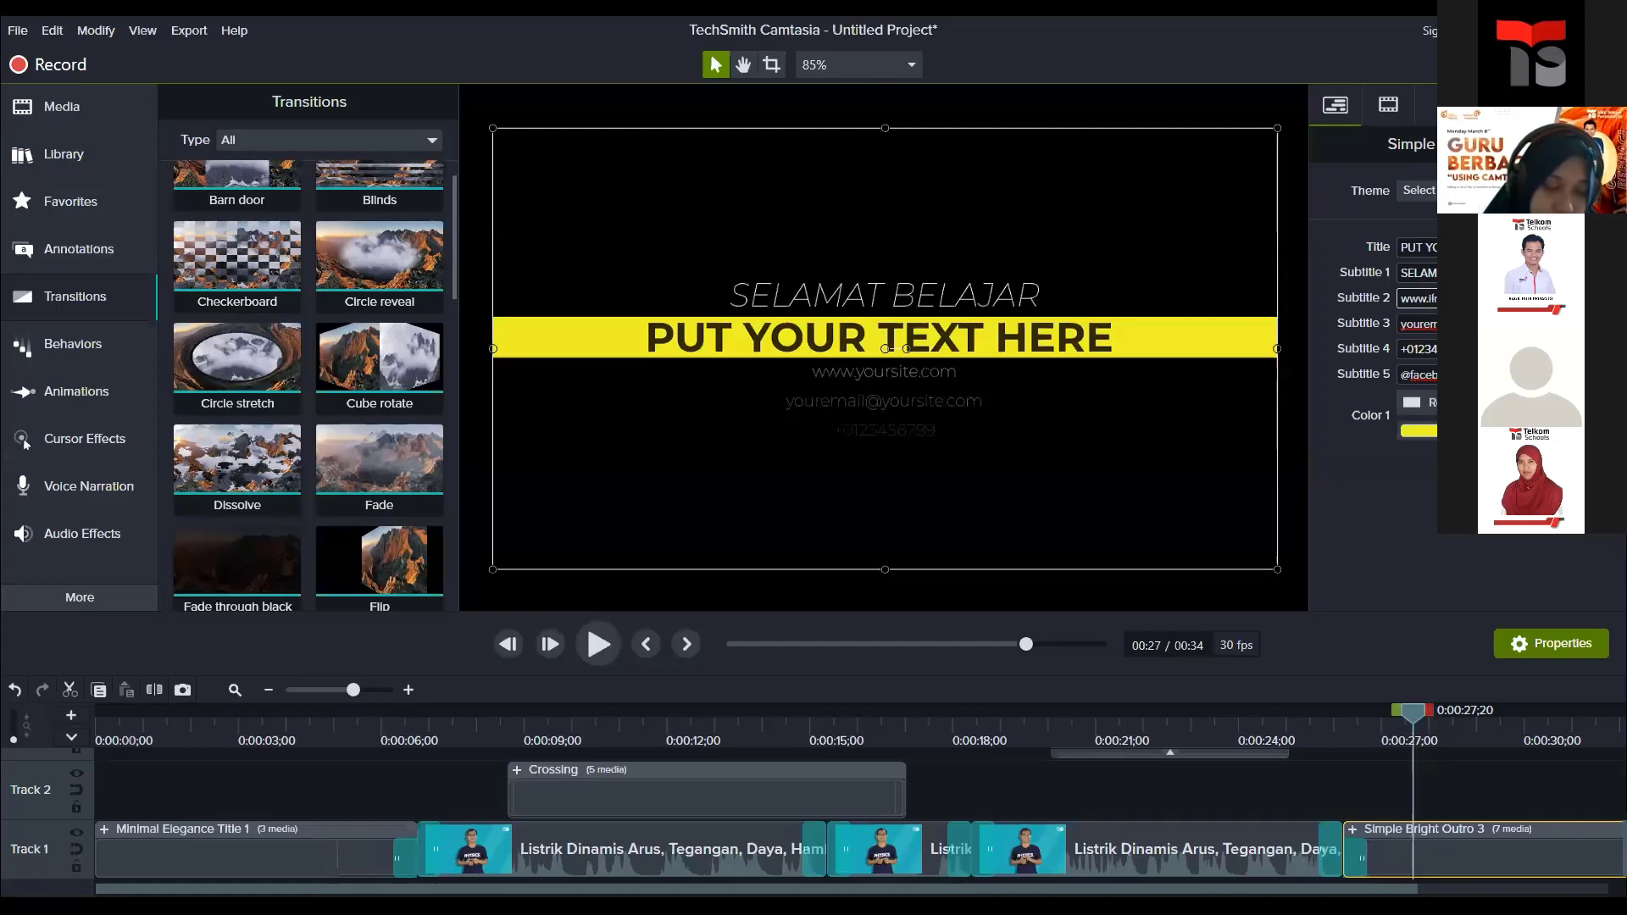
{"action": "key", "text": "Tab"}
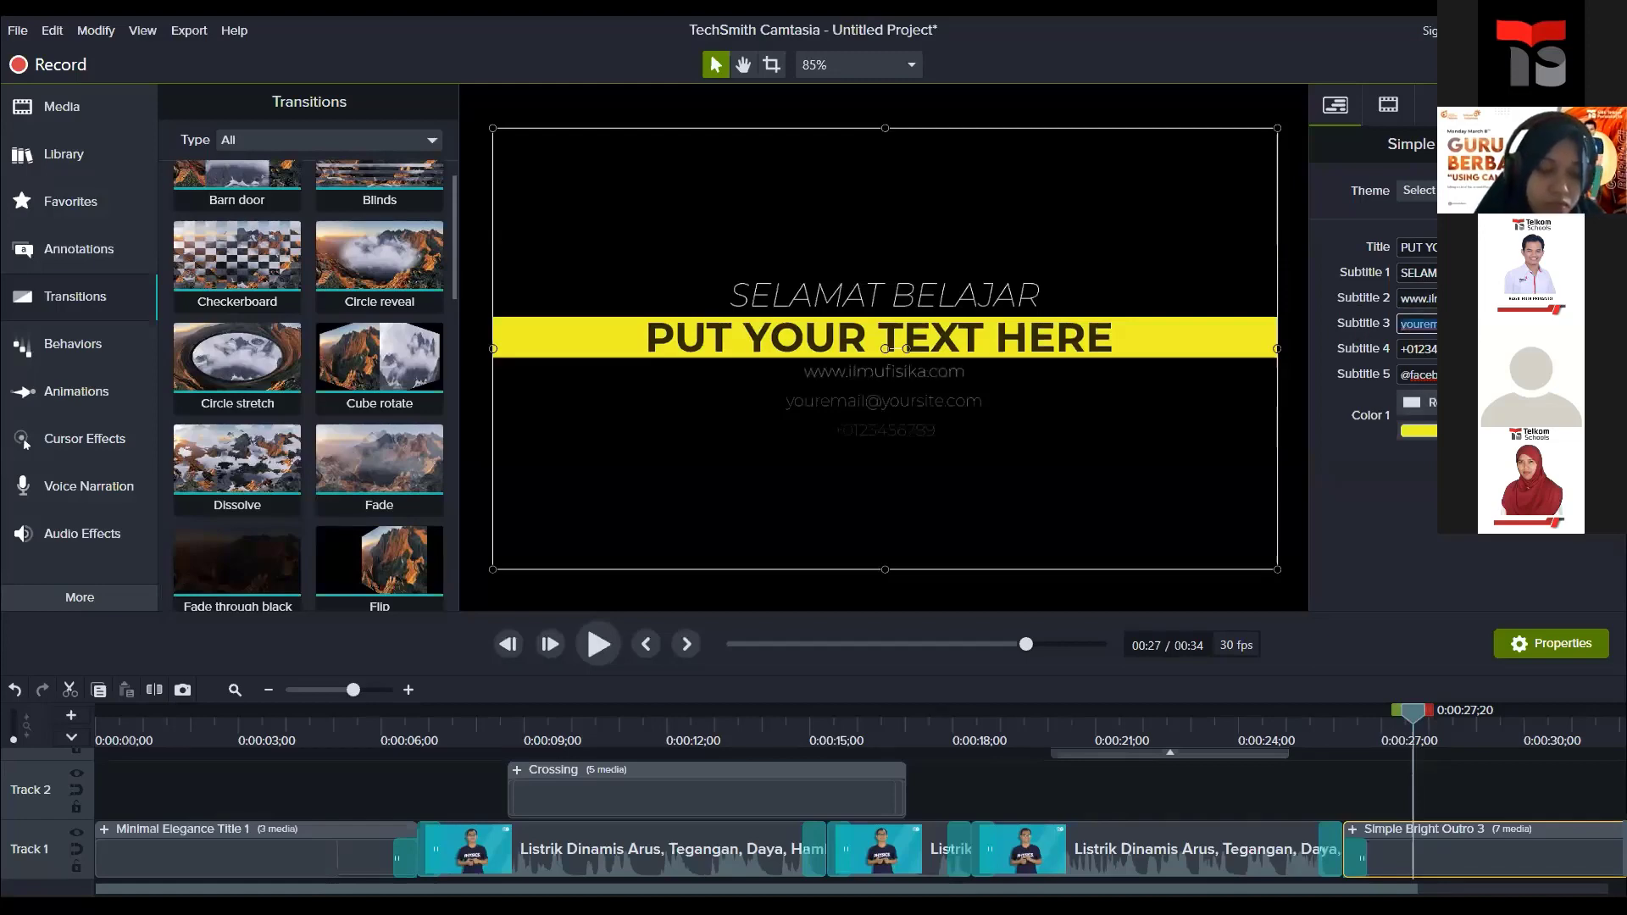
Step: Clear the outro's Subtitle 3 and Subtitle 5, and set Subtitle 4 to "Solid Speed Smart"
{"action": "key", "text": "BackSpace"}
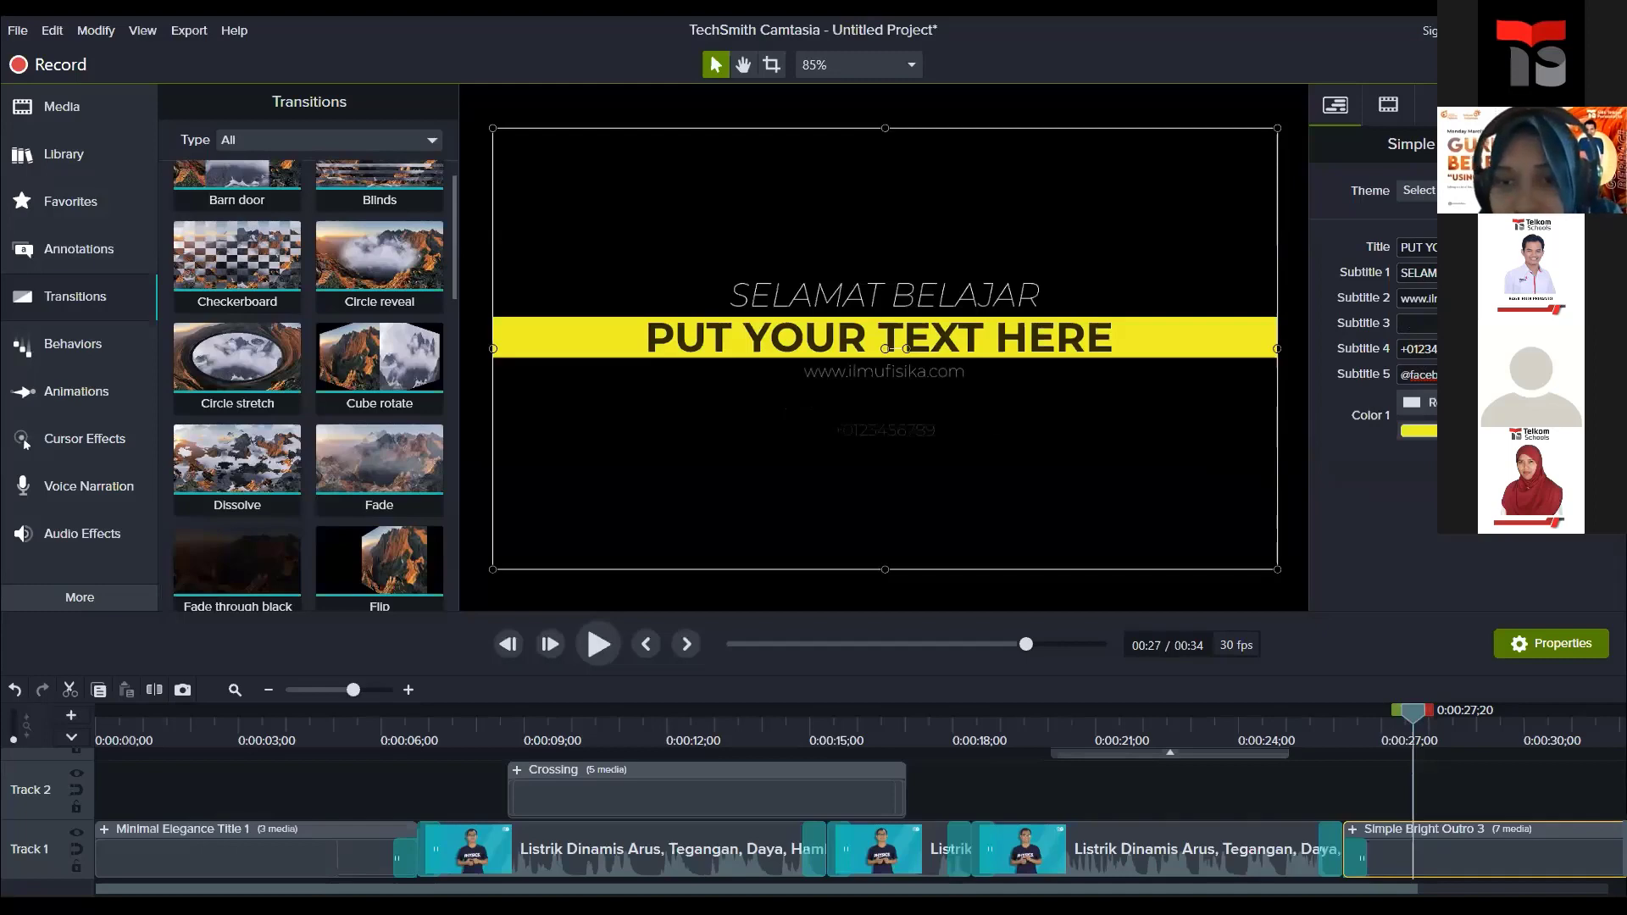
{"action": "triple_click", "coordinate": [1421, 349]}
{"action": "key", "text": "BackSpace"}
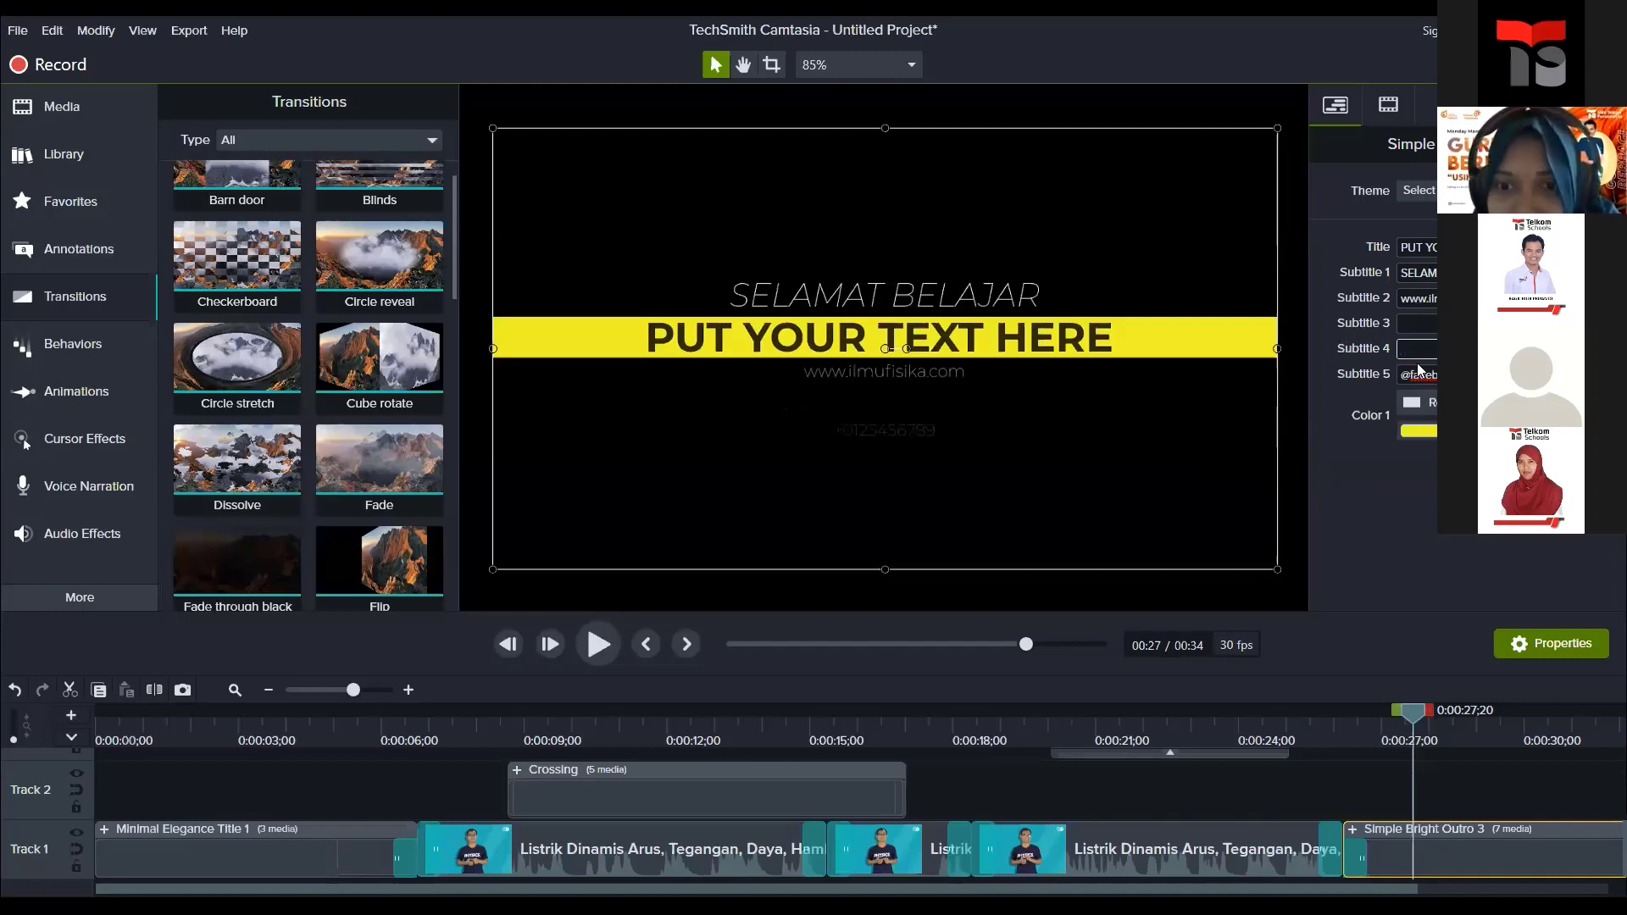
{"action": "type", "text": "D"}
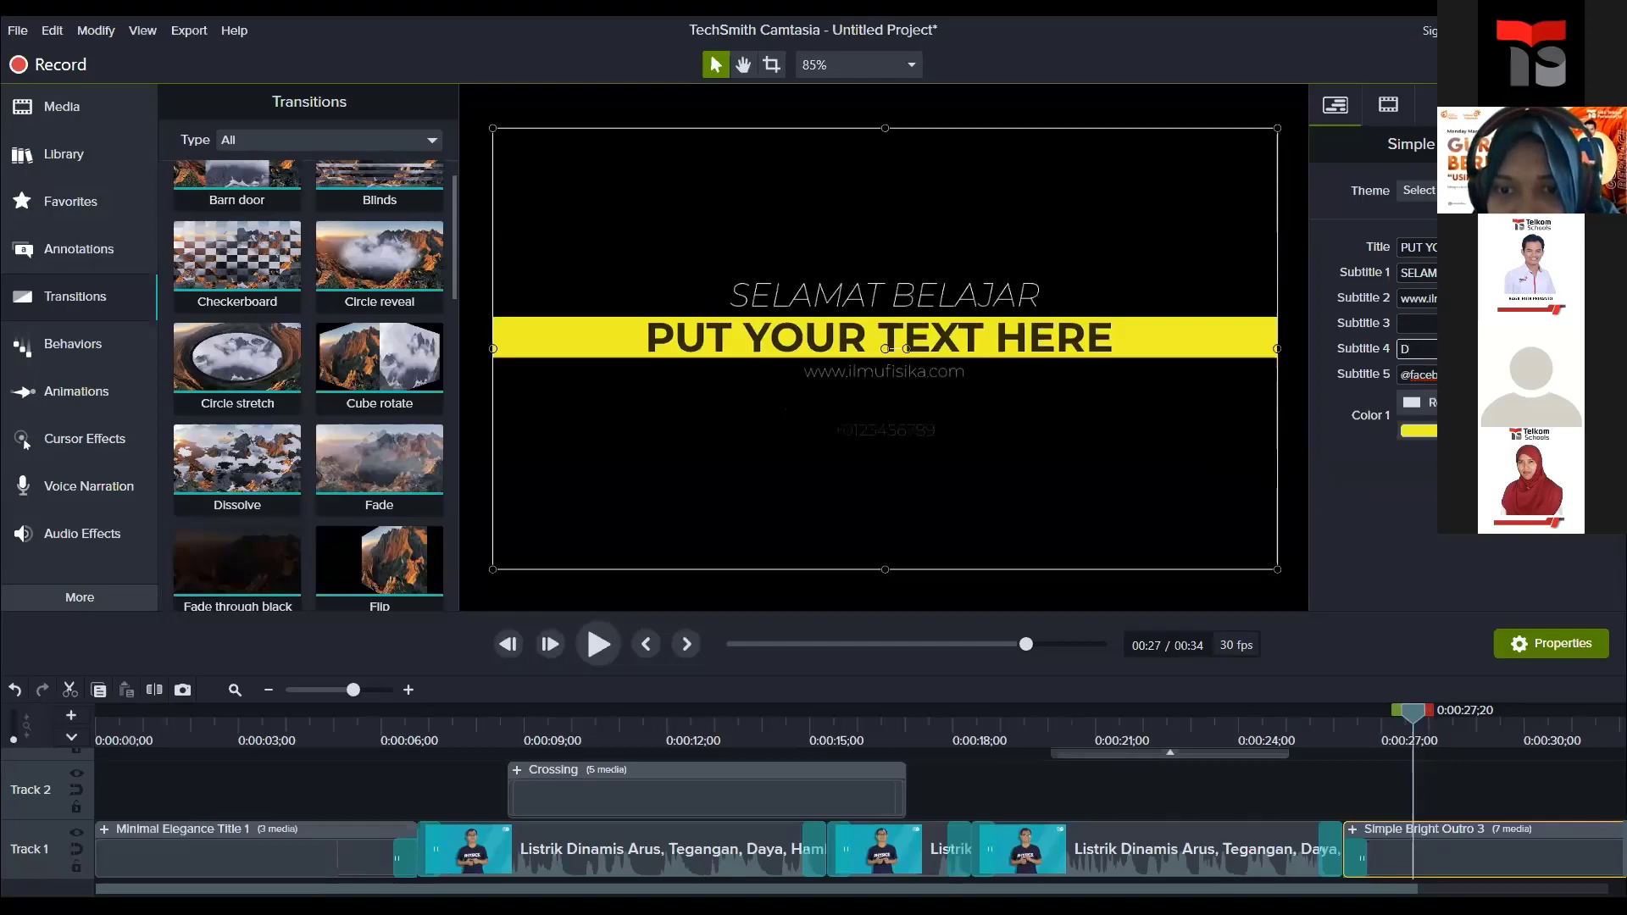
{"action": "key", "text": "BackSpace"}
{"action": "type", "text": "Solid"}
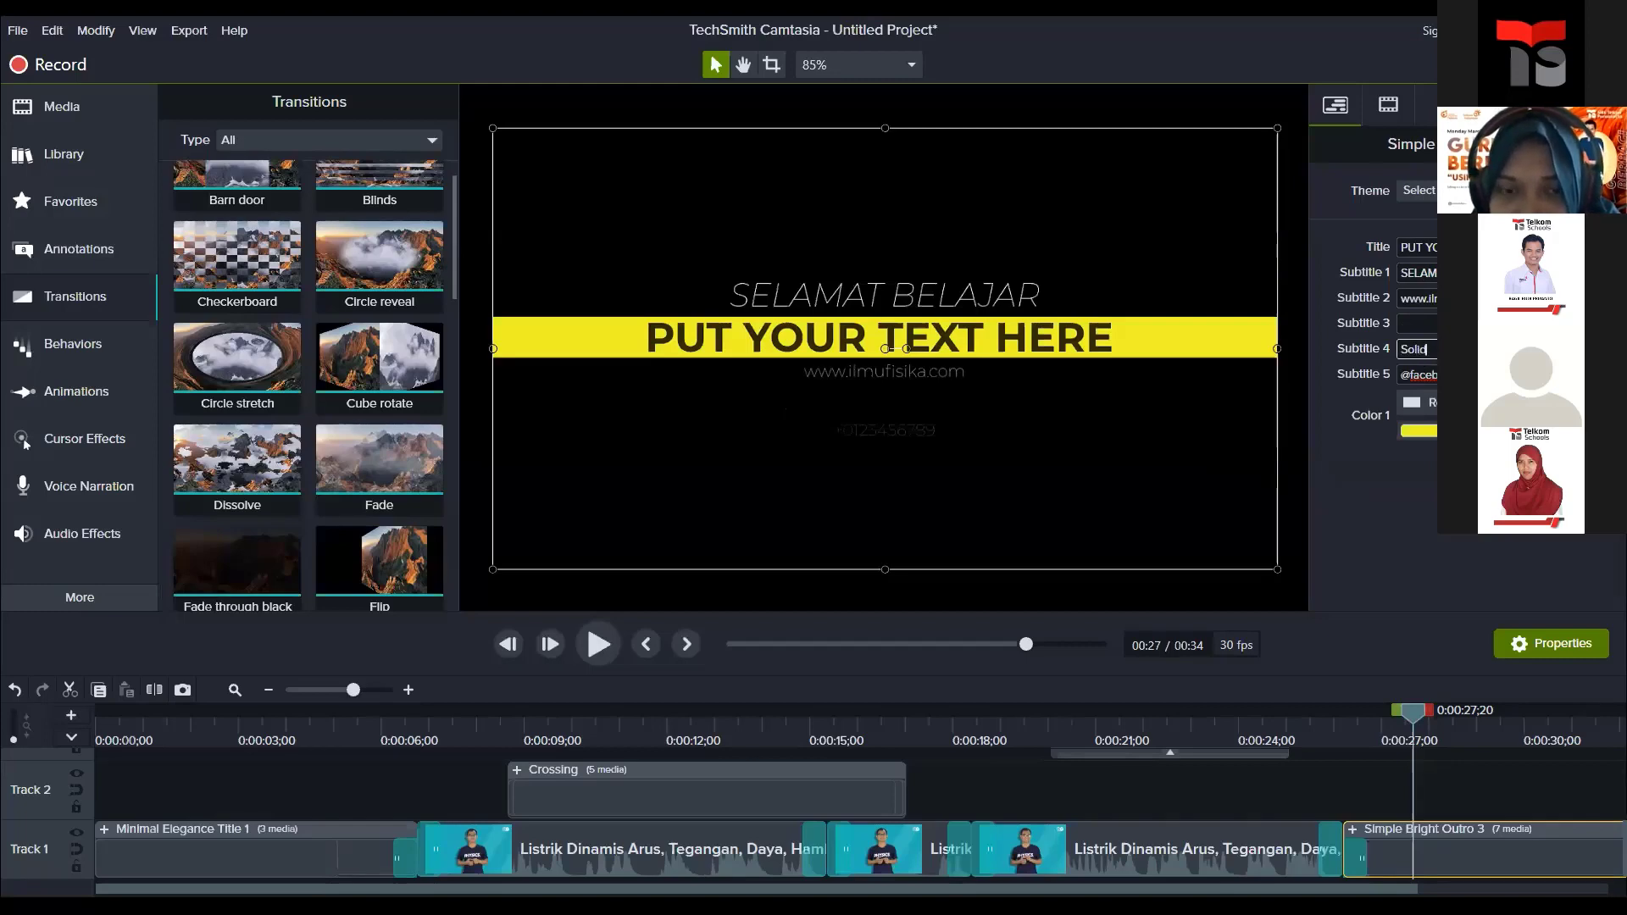
{"action": "type", "text": " Sp"}
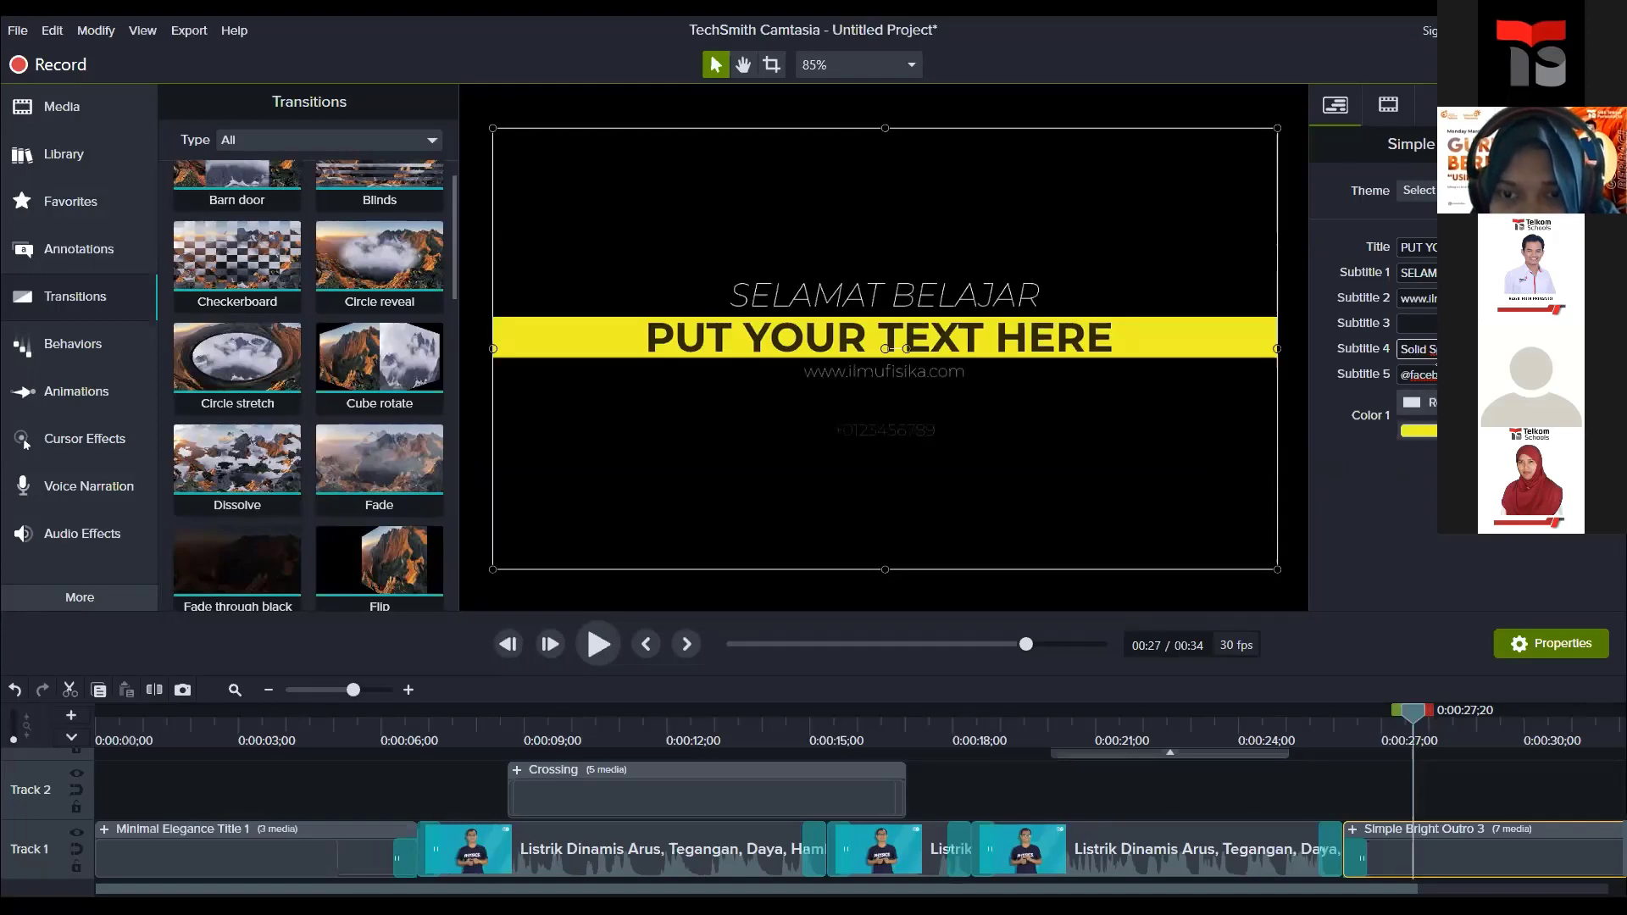
{"action": "left_click_drag", "start_coordinate": [1458, 375], "coordinate": [1361, 376]}
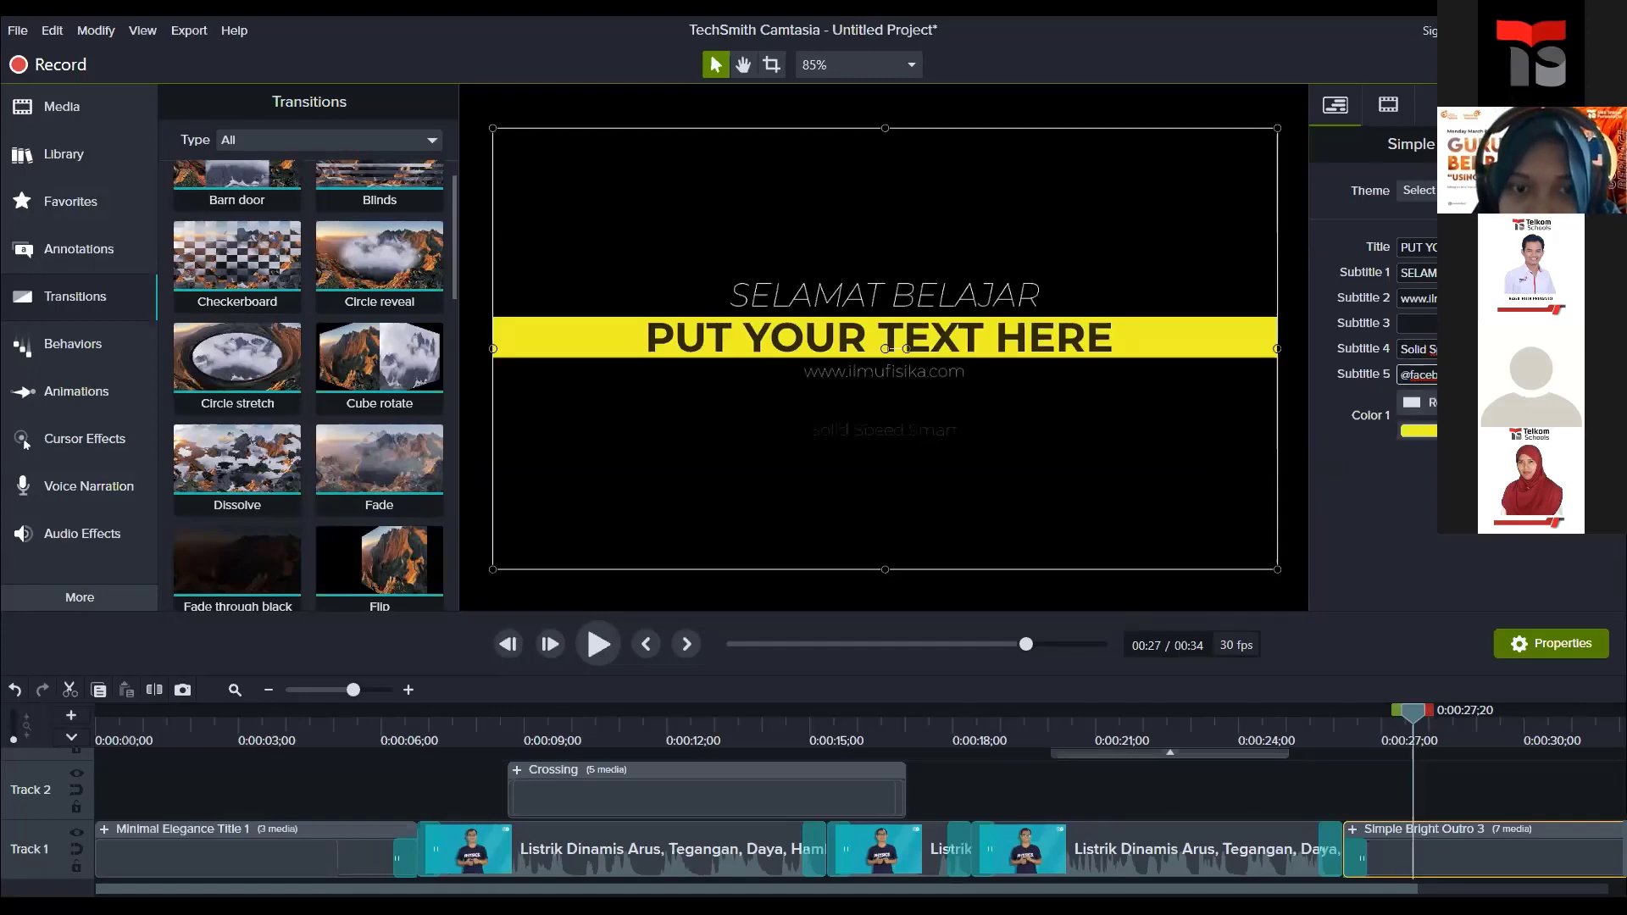
{"action": "key", "text": "BackSpace"}
Step: Preview the customized outro from 0:00:25;14 and return the playhead to 0:00:26;02, just before the outro
{"action": "left_click", "coordinate": [1305, 719]}
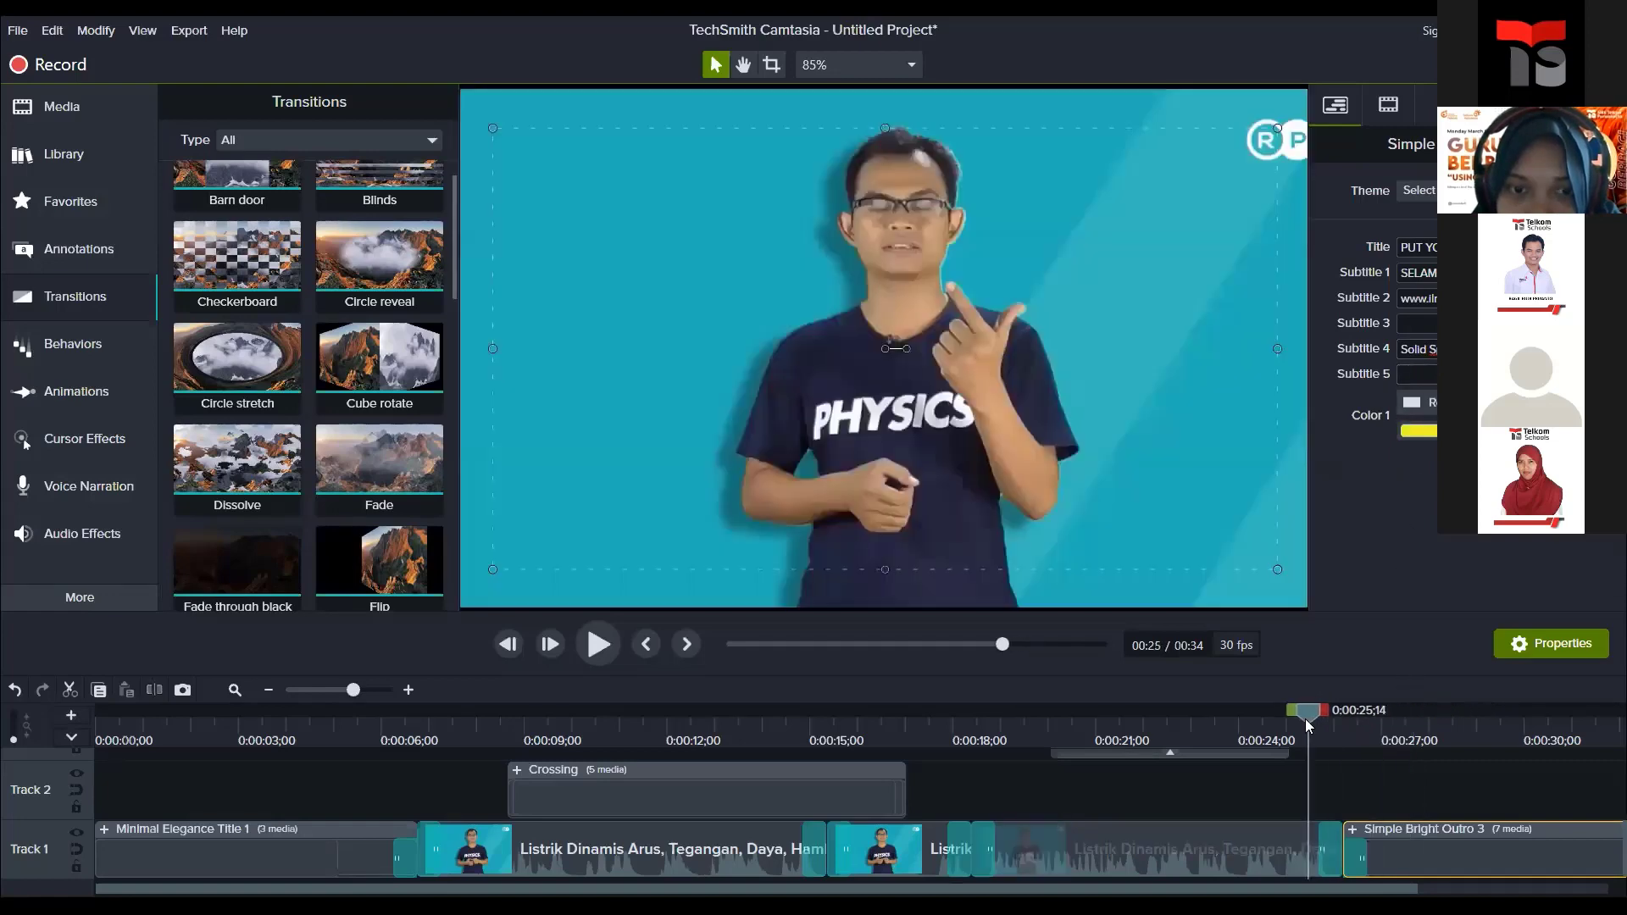
{"action": "key", "text": "space"}
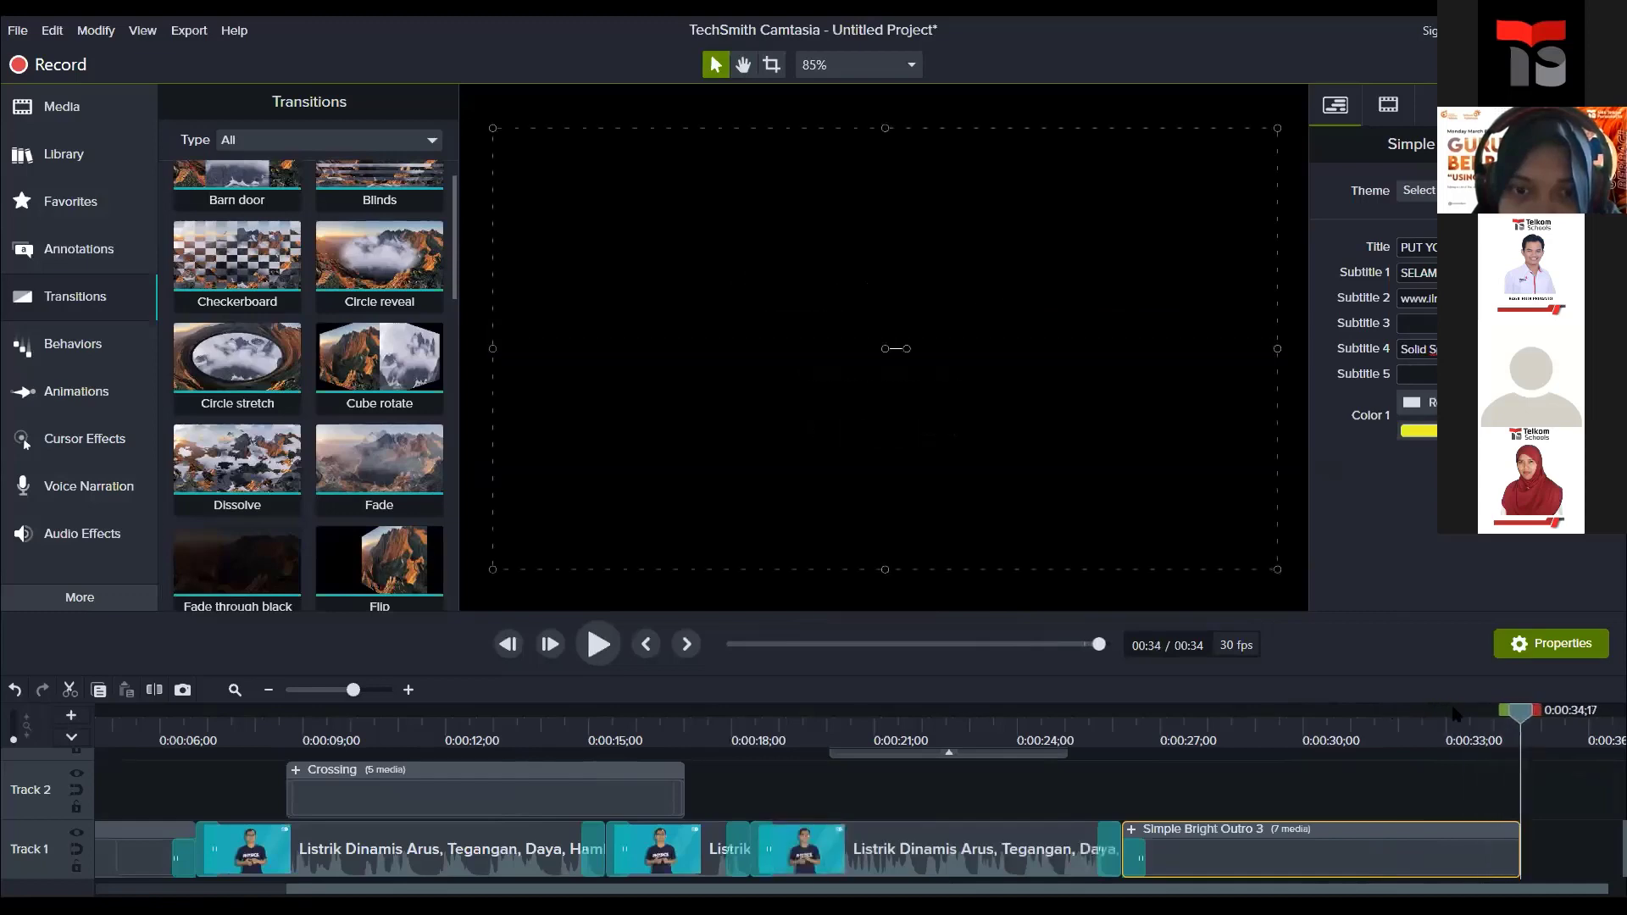
{"action": "left_click_drag", "start_coordinate": [1503, 716], "coordinate": [1115, 755]}
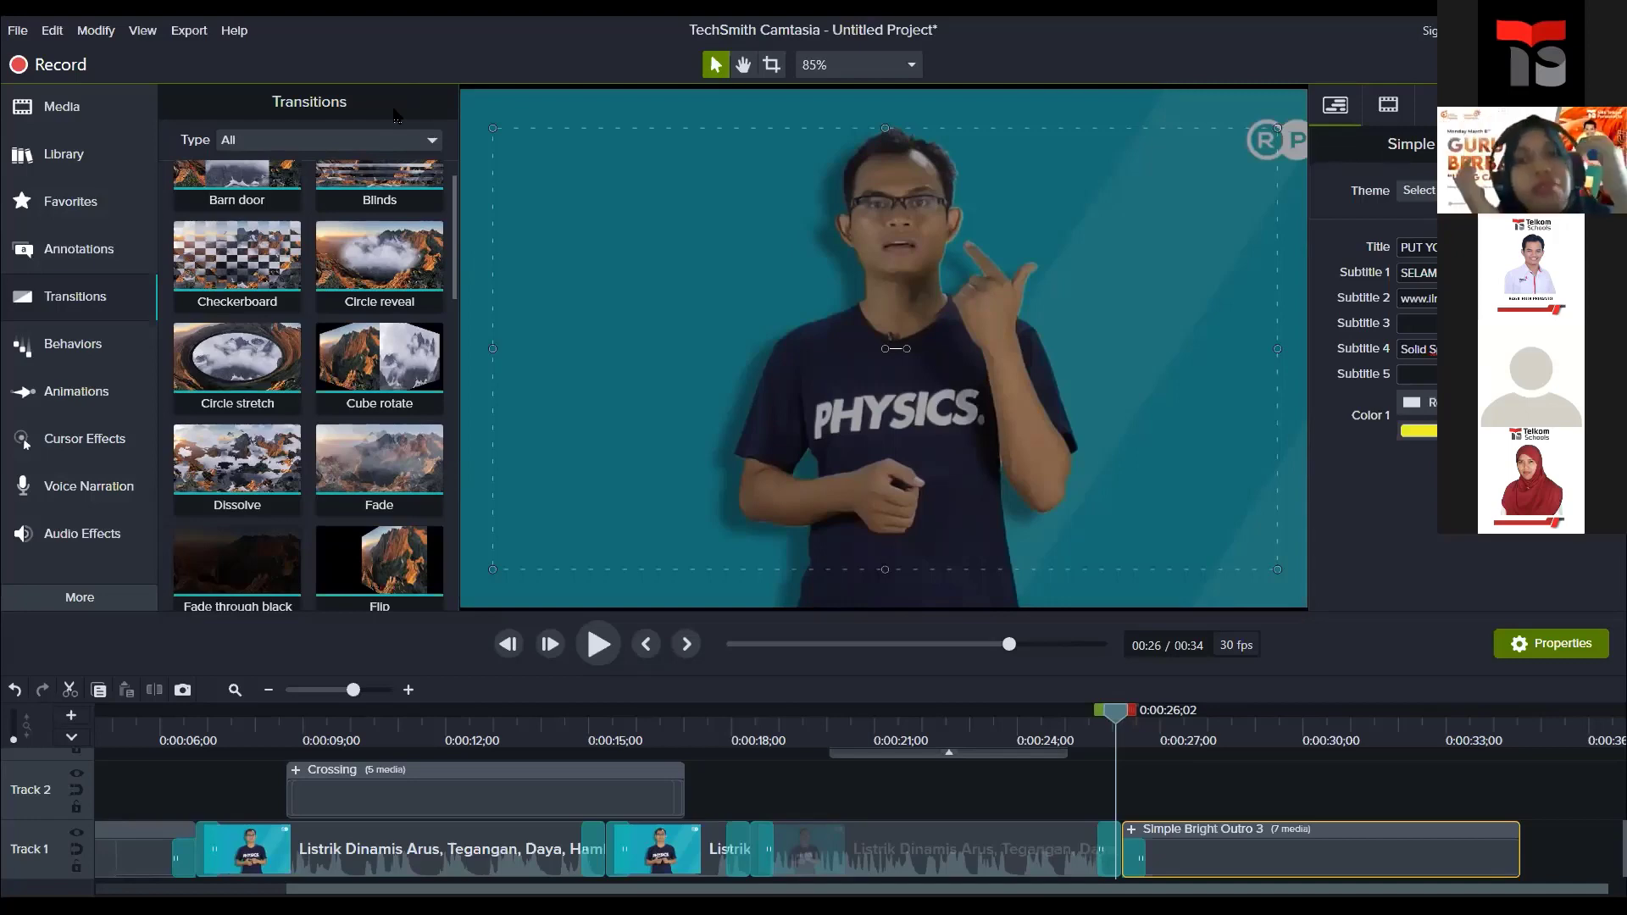
Step: Add the skipping-stones audio from the media bin to Track 2 and shift its start to about 0:00:18
{"action": "left_click", "coordinate": [64, 154]}
{"action": "left_click", "coordinate": [61, 107]}
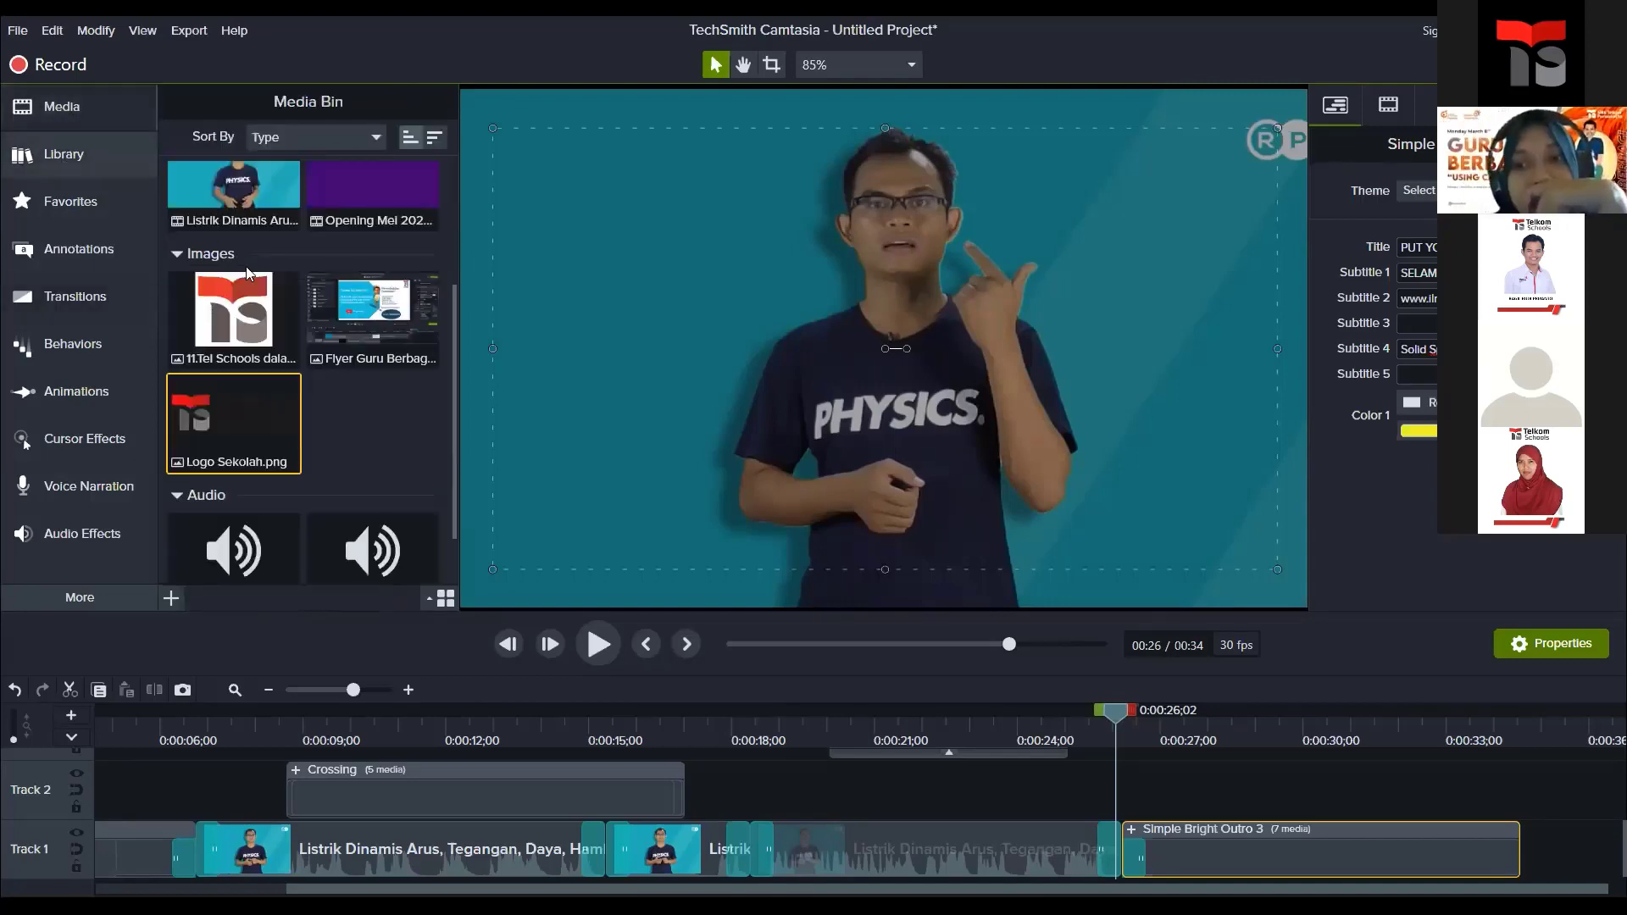
{"action": "scroll", "coordinate": [337, 407], "scroll_direction": "down", "scroll_amount": 1}
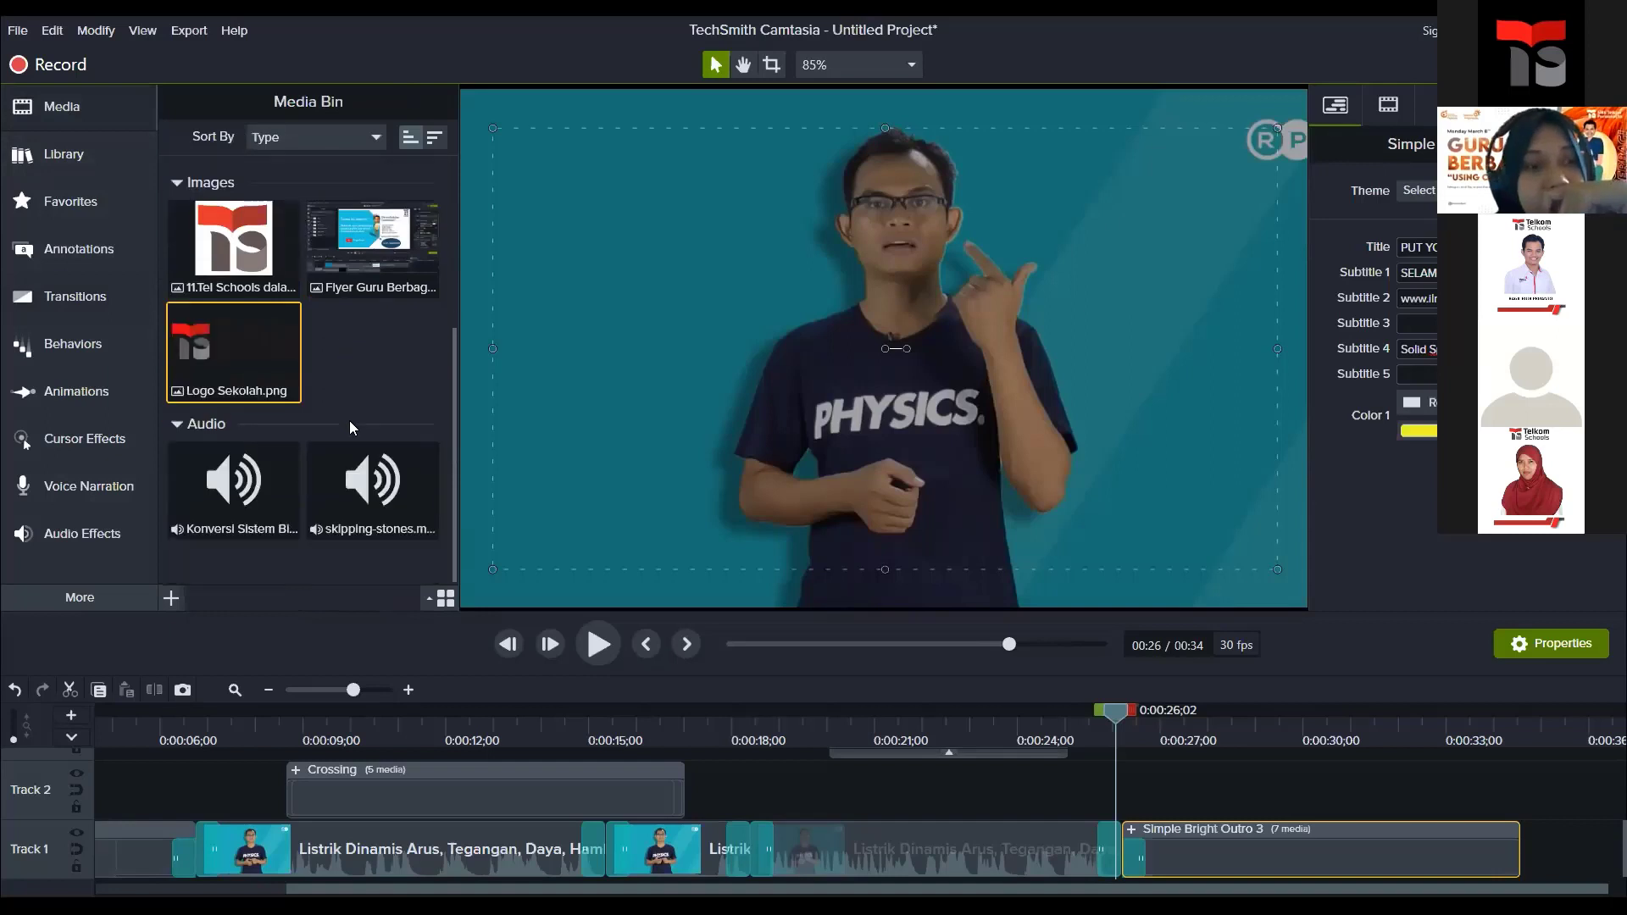
{"action": "left_click", "coordinate": [371, 500]}
{"action": "left_click_drag", "start_coordinate": [613, 460], "coordinate": [1127, 809]}
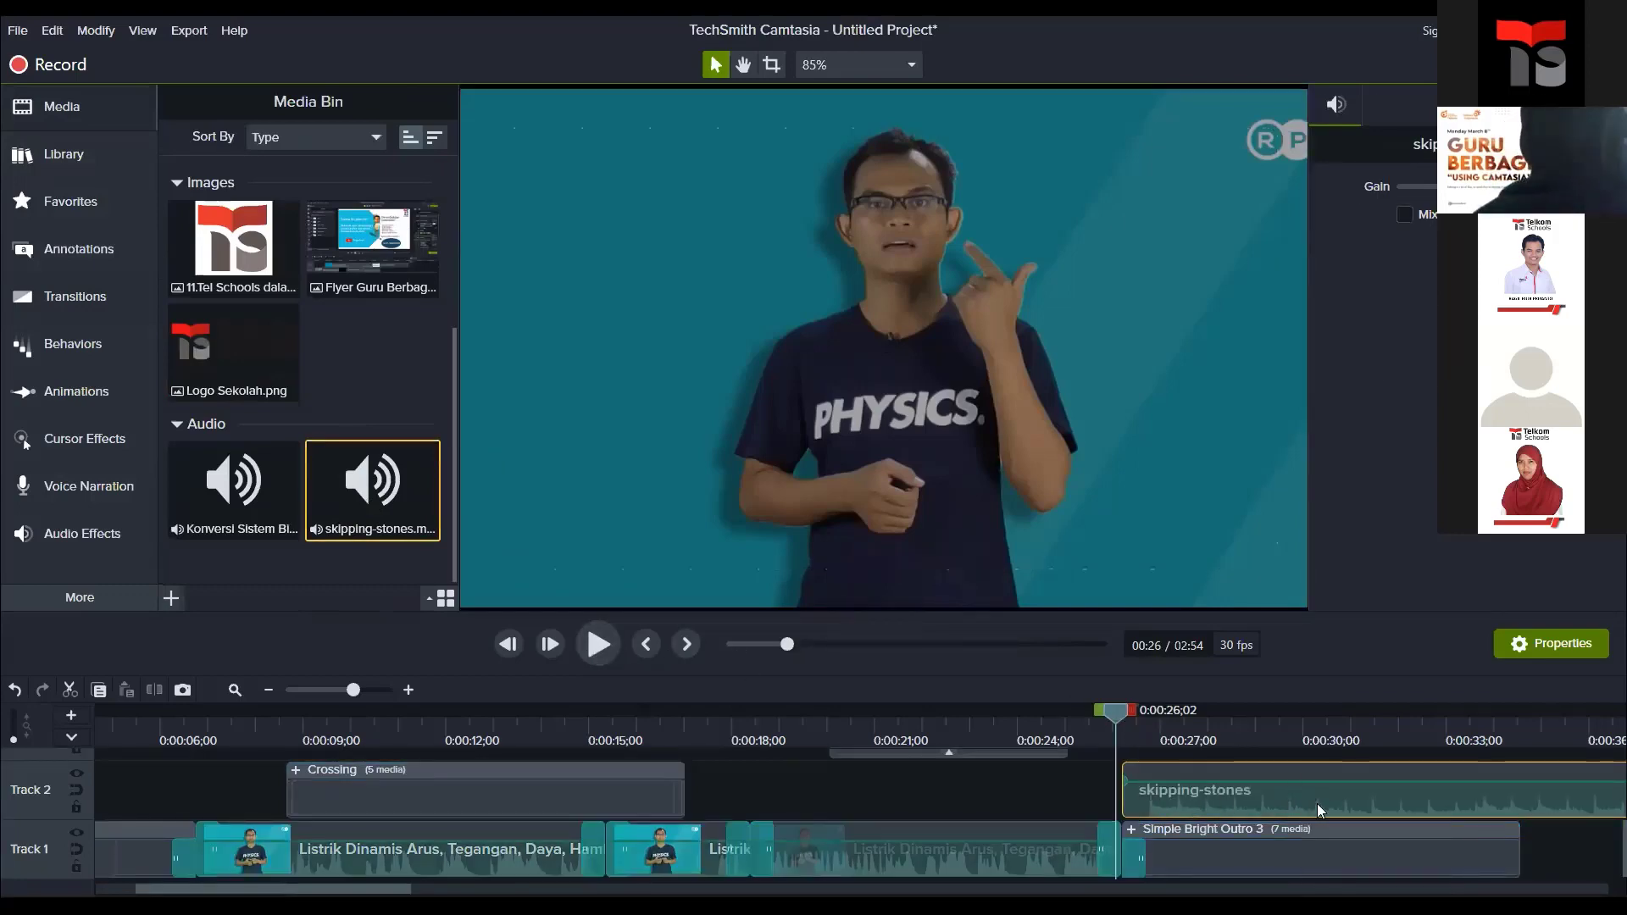
{"action": "left_click_drag", "start_coordinate": [1184, 805], "coordinate": [835, 808]}
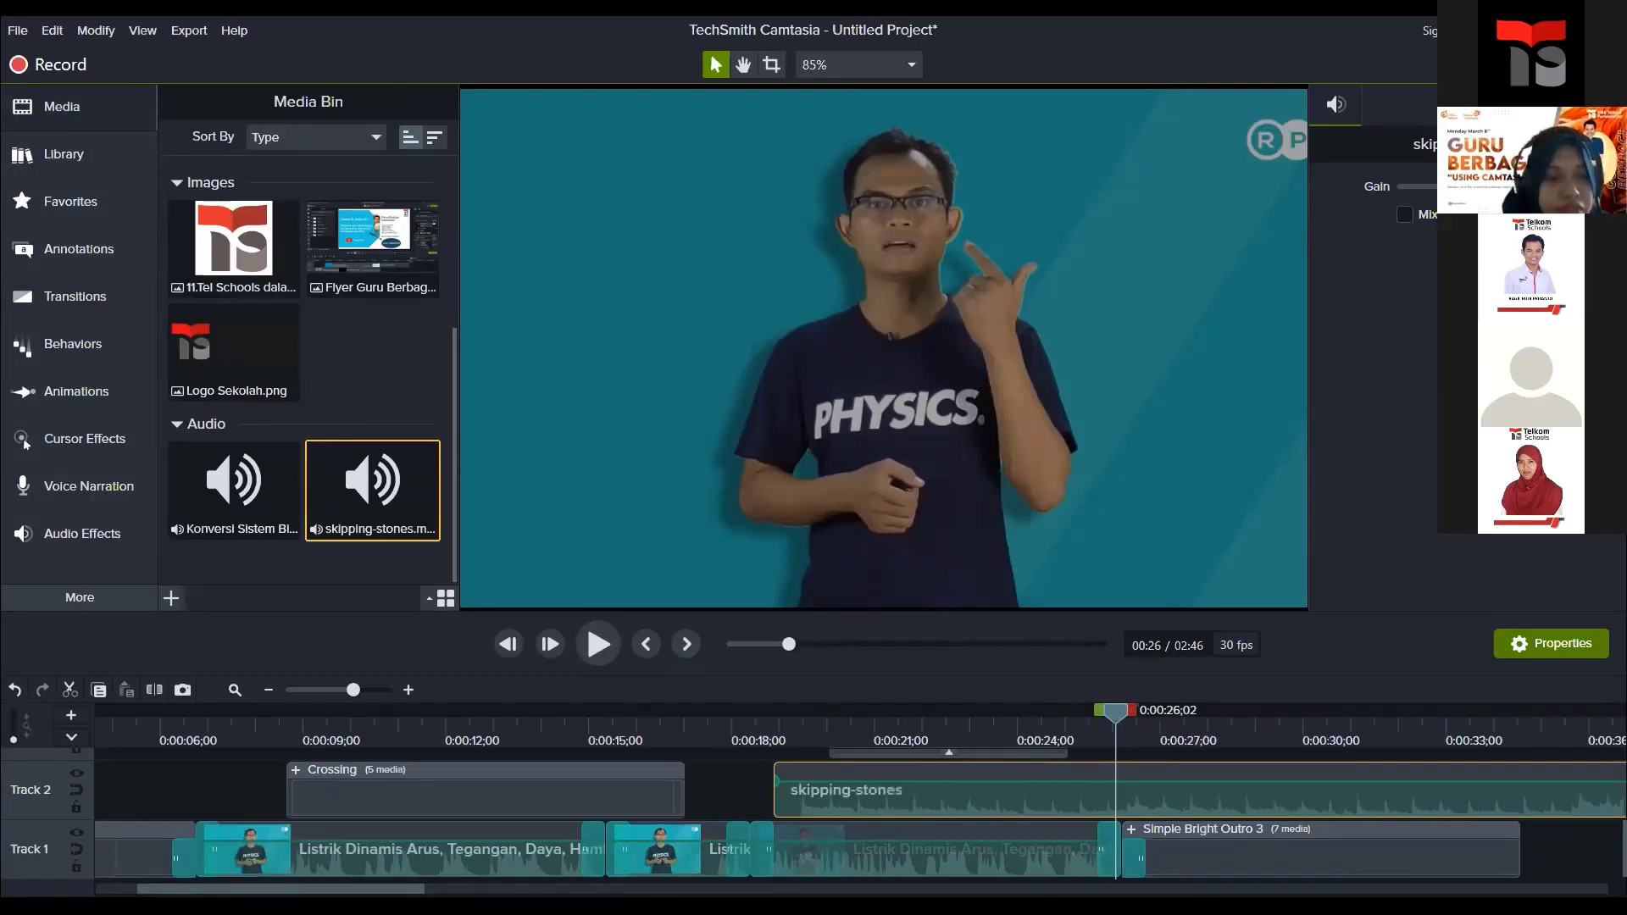
Step: Trim the quiet end of the skipping-stones audio on Track 2 back to about 0:02:42
{"action": "scroll", "coordinate": [1390, 851], "scroll_direction": "right", "scroll_amount": 15}
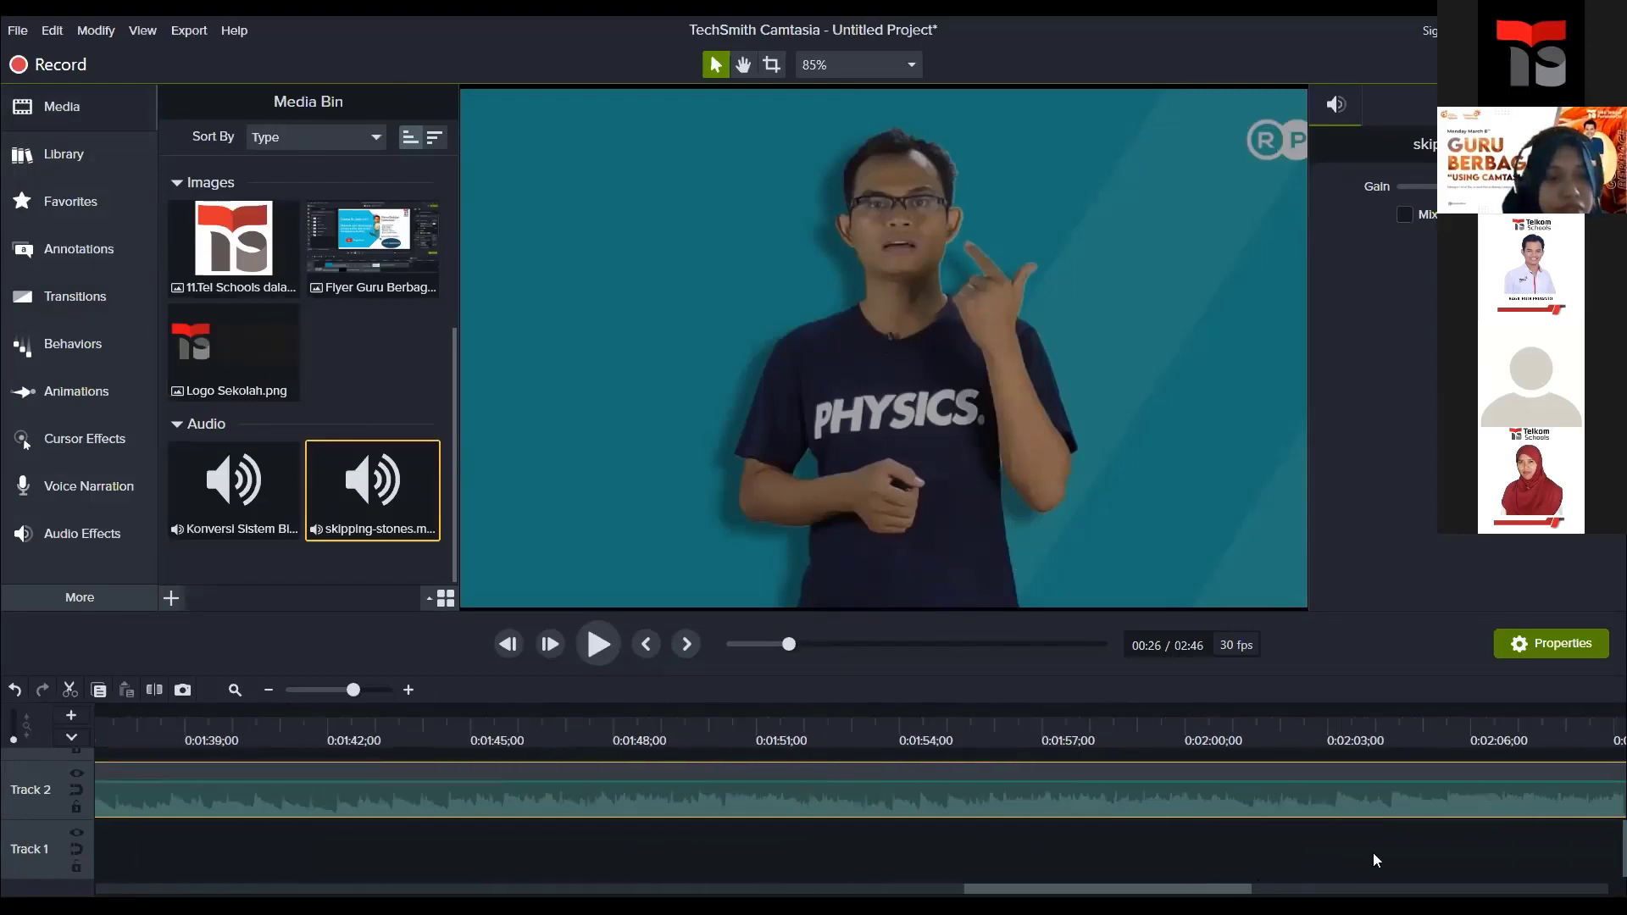
{"action": "scroll", "coordinate": [1390, 852], "scroll_direction": "right", "scroll_amount": 4}
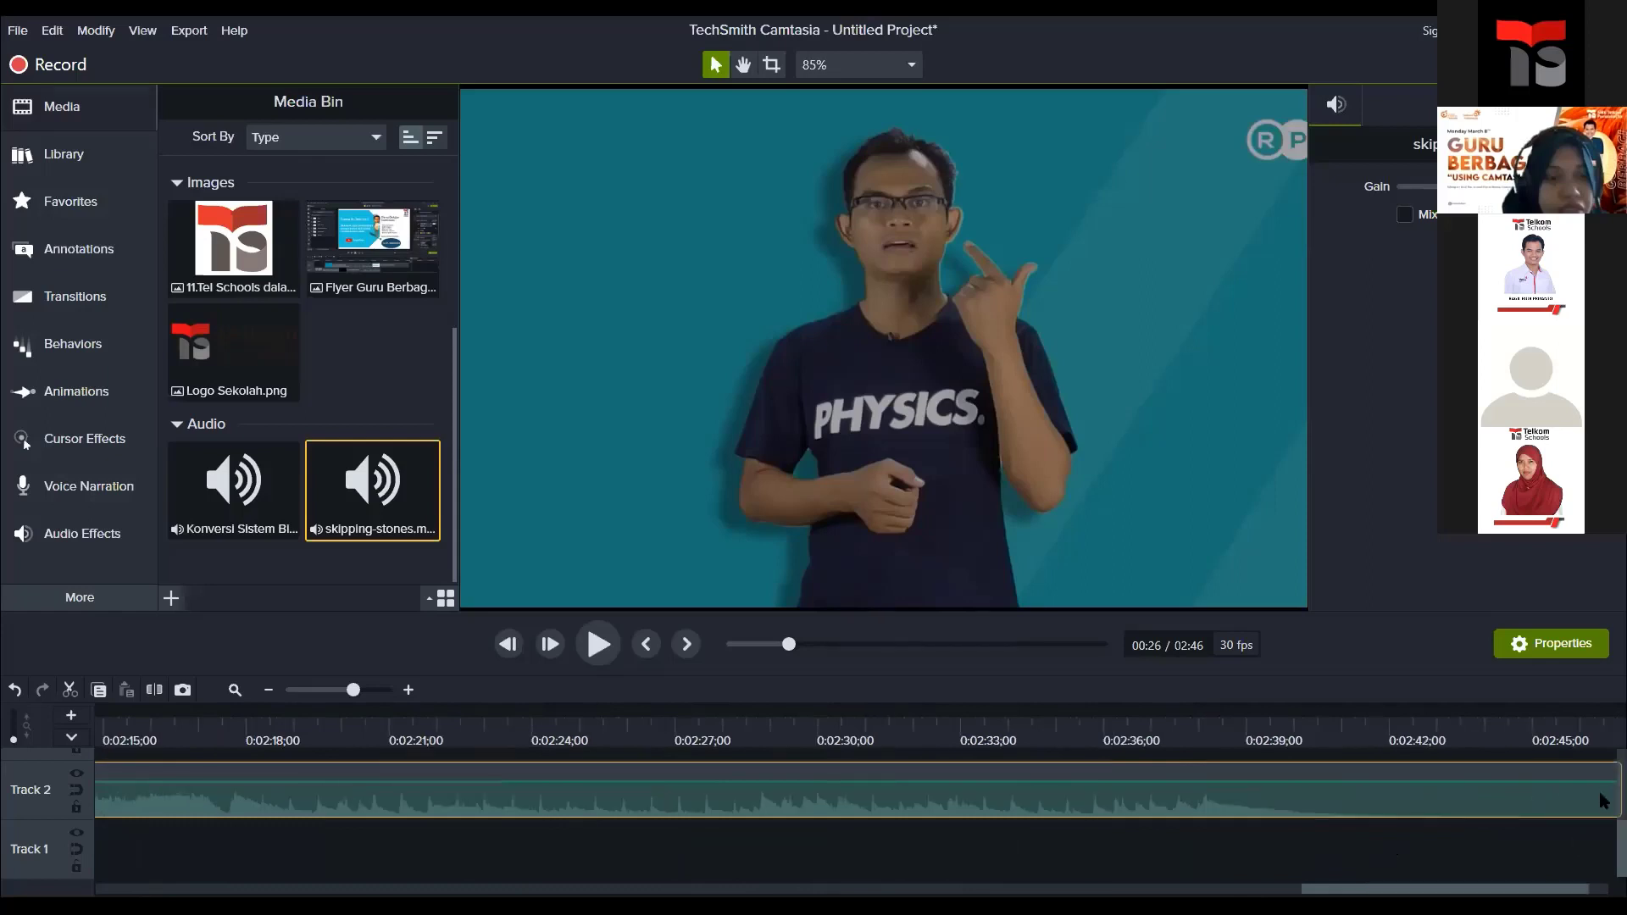
{"action": "scroll", "coordinate": [1601, 807], "scroll_direction": "up", "scroll_amount": 3}
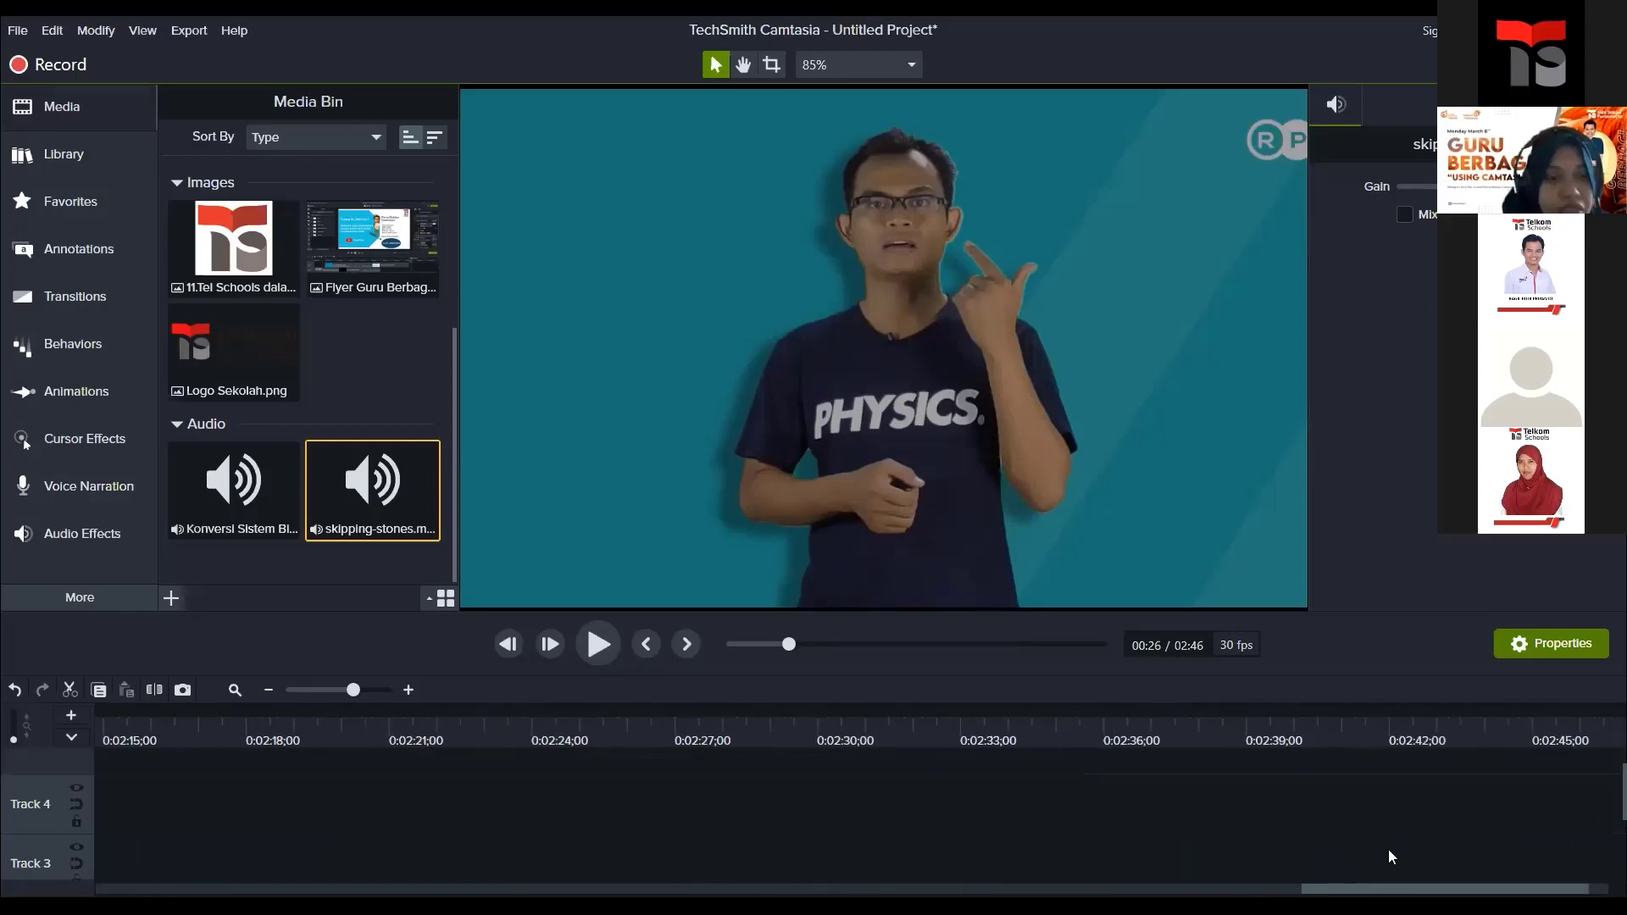
{"action": "scroll", "coordinate": [860, 806], "scroll_direction": "left", "scroll_amount": 3}
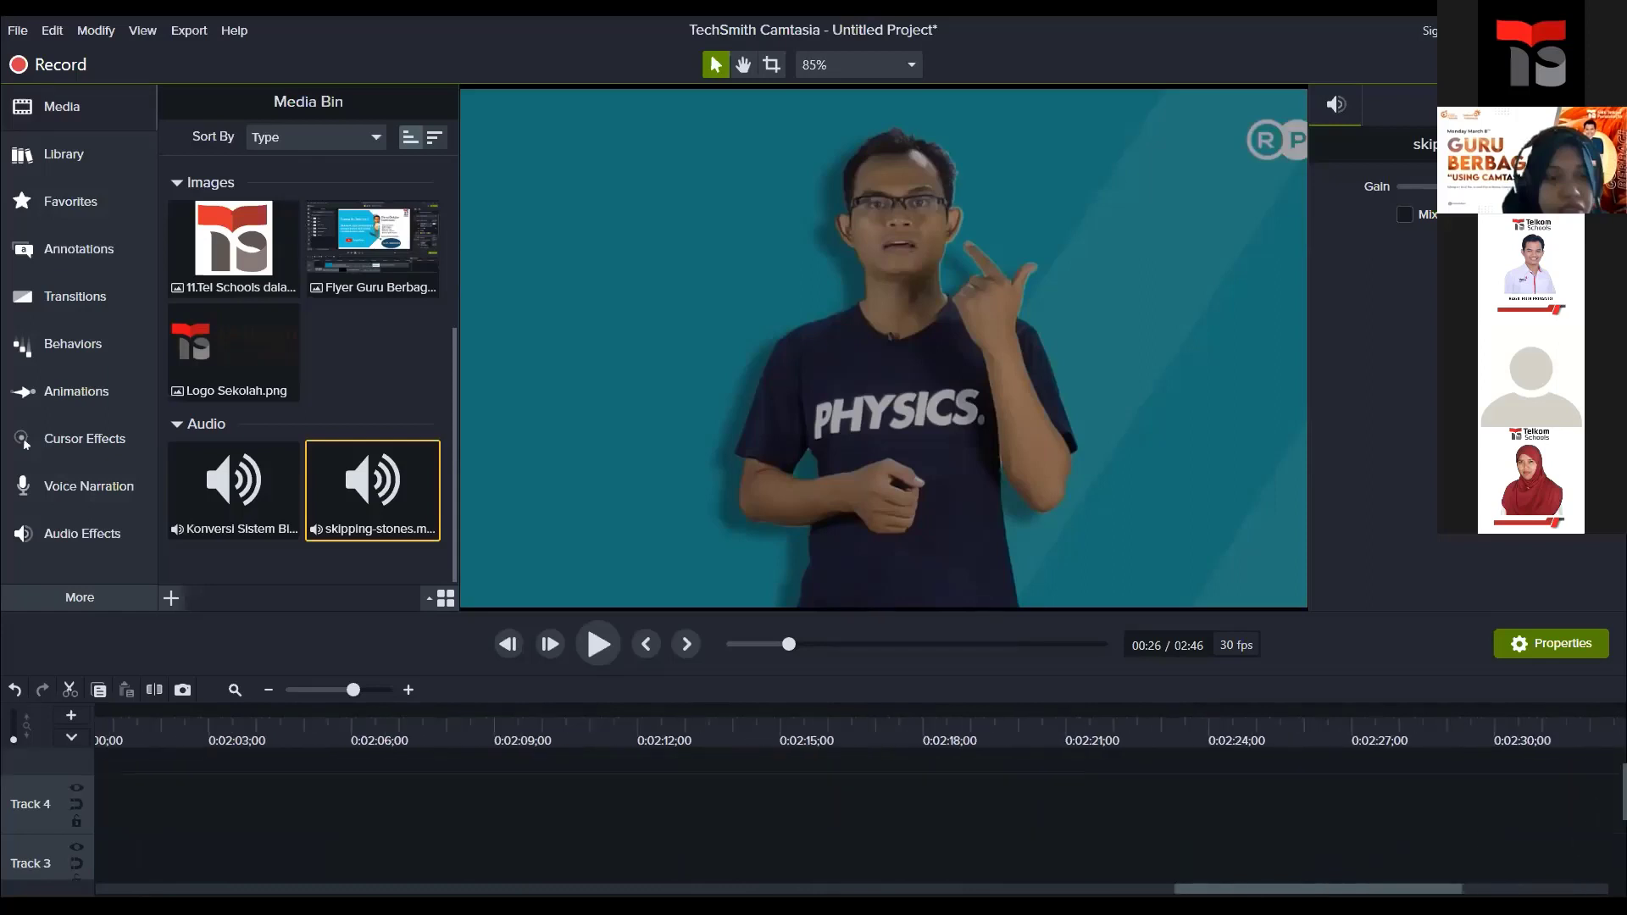
{"action": "left_click_drag", "start_coordinate": [1423, 889], "coordinate": [1577, 887]}
{"action": "scroll", "coordinate": [575, 887], "scroll_direction": "down", "scroll_amount": 2}
{"action": "scroll", "coordinate": [574, 887], "scroll_direction": "down", "scroll_amount": 1}
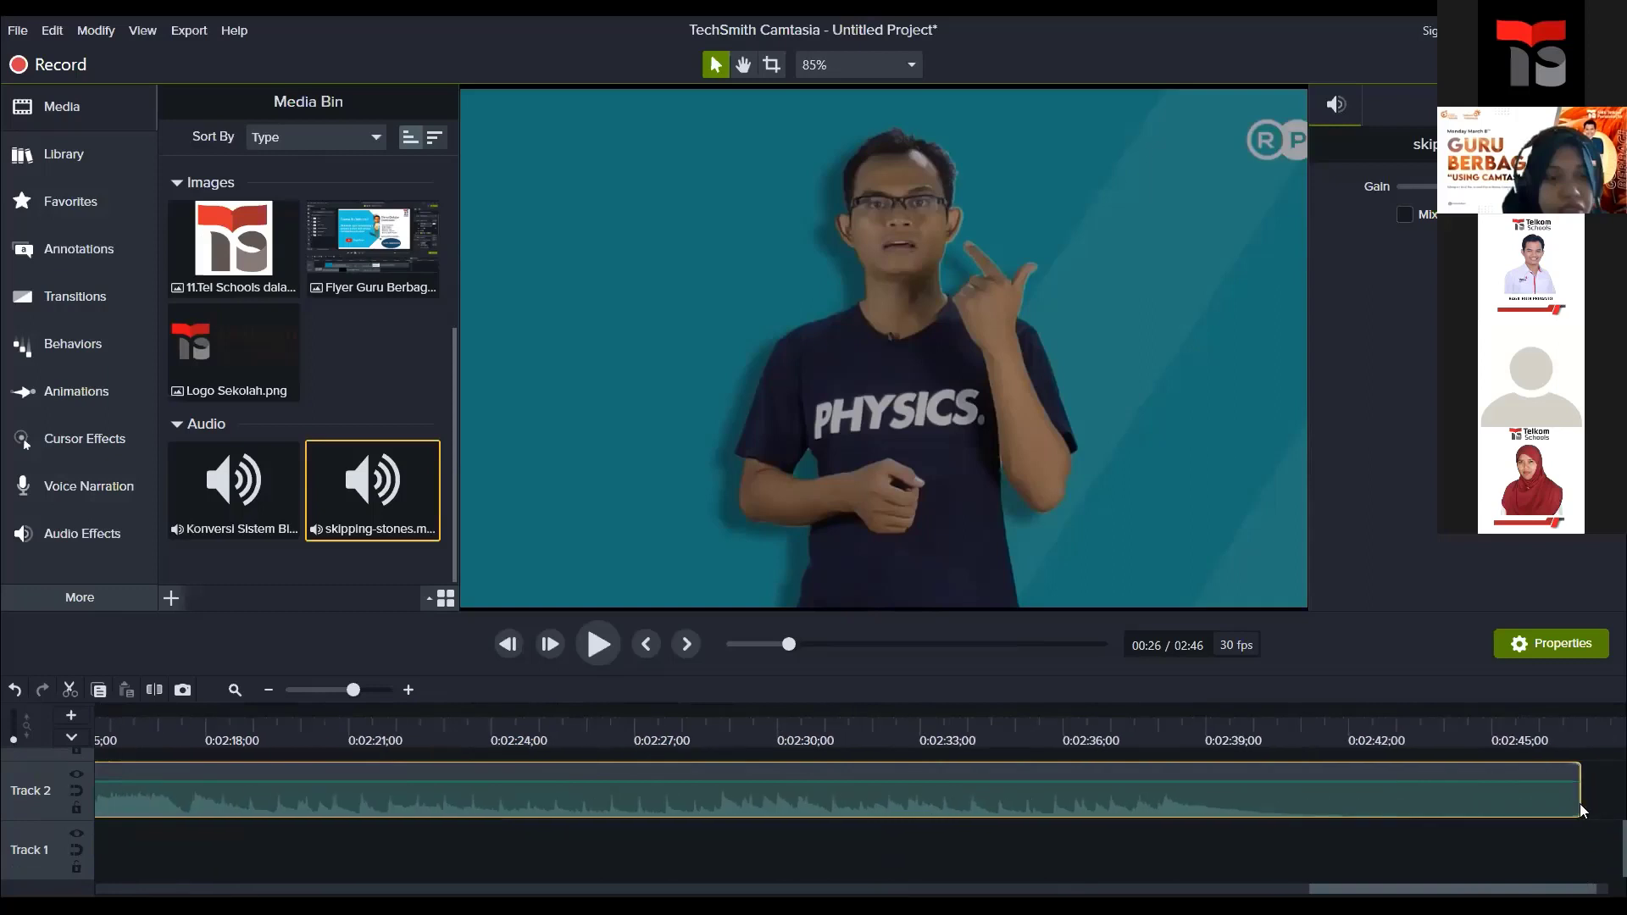
{"action": "left_click_drag", "start_coordinate": [1579, 804], "coordinate": [1370, 804]}
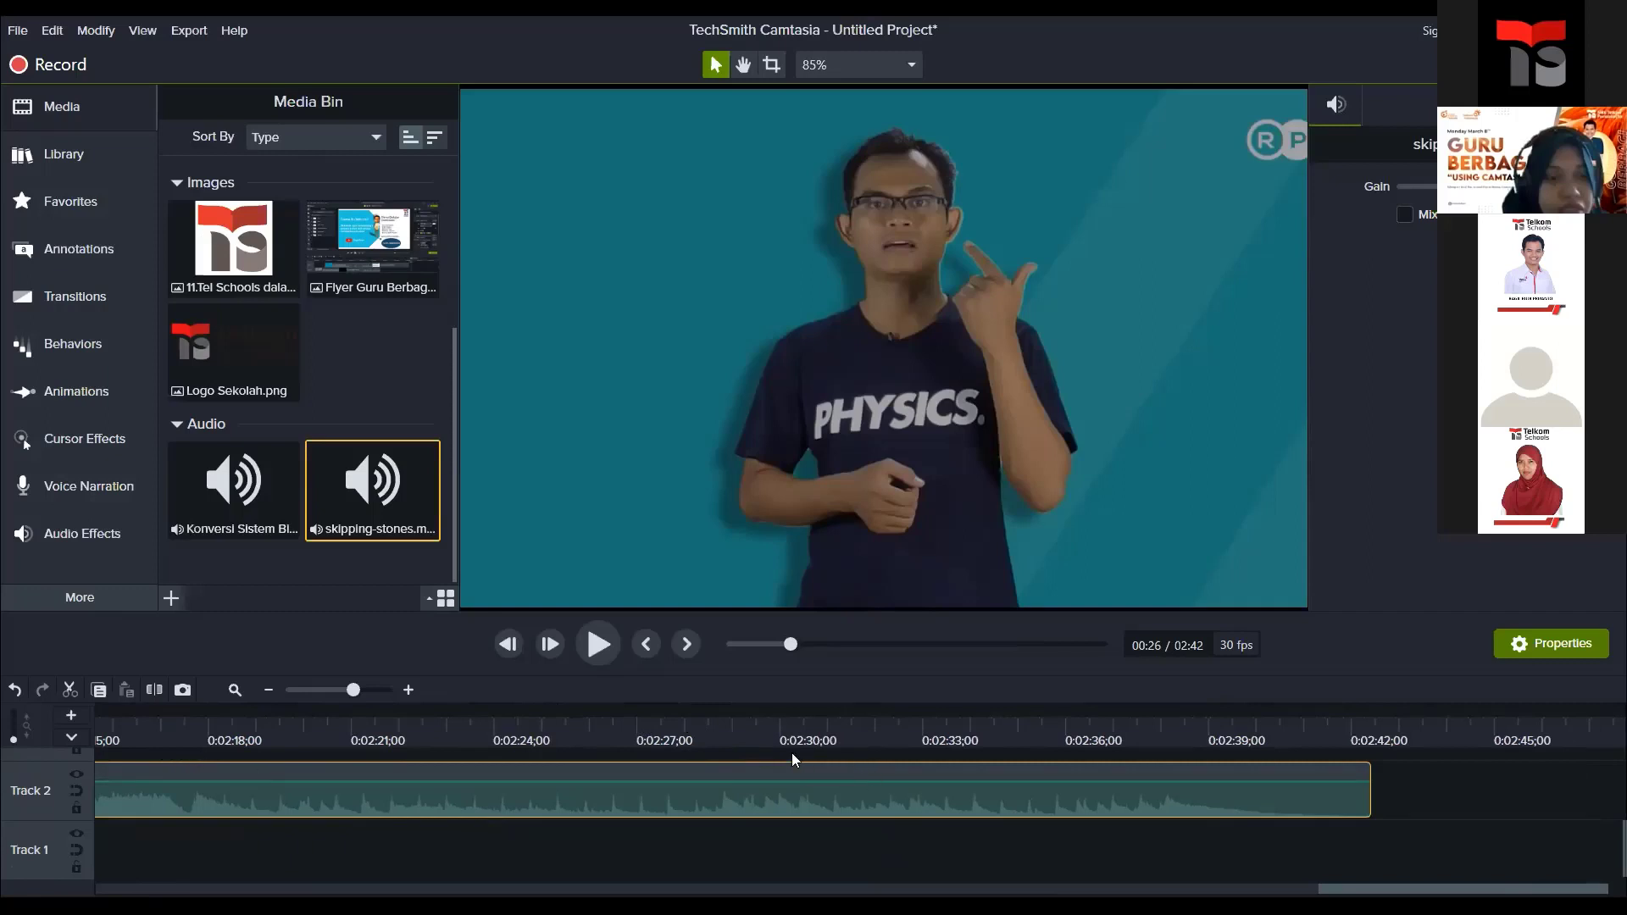
Step: Split the skipping-stones audio on Track 2 at 0:02:31;00
{"action": "left_click", "coordinate": [837, 751]}
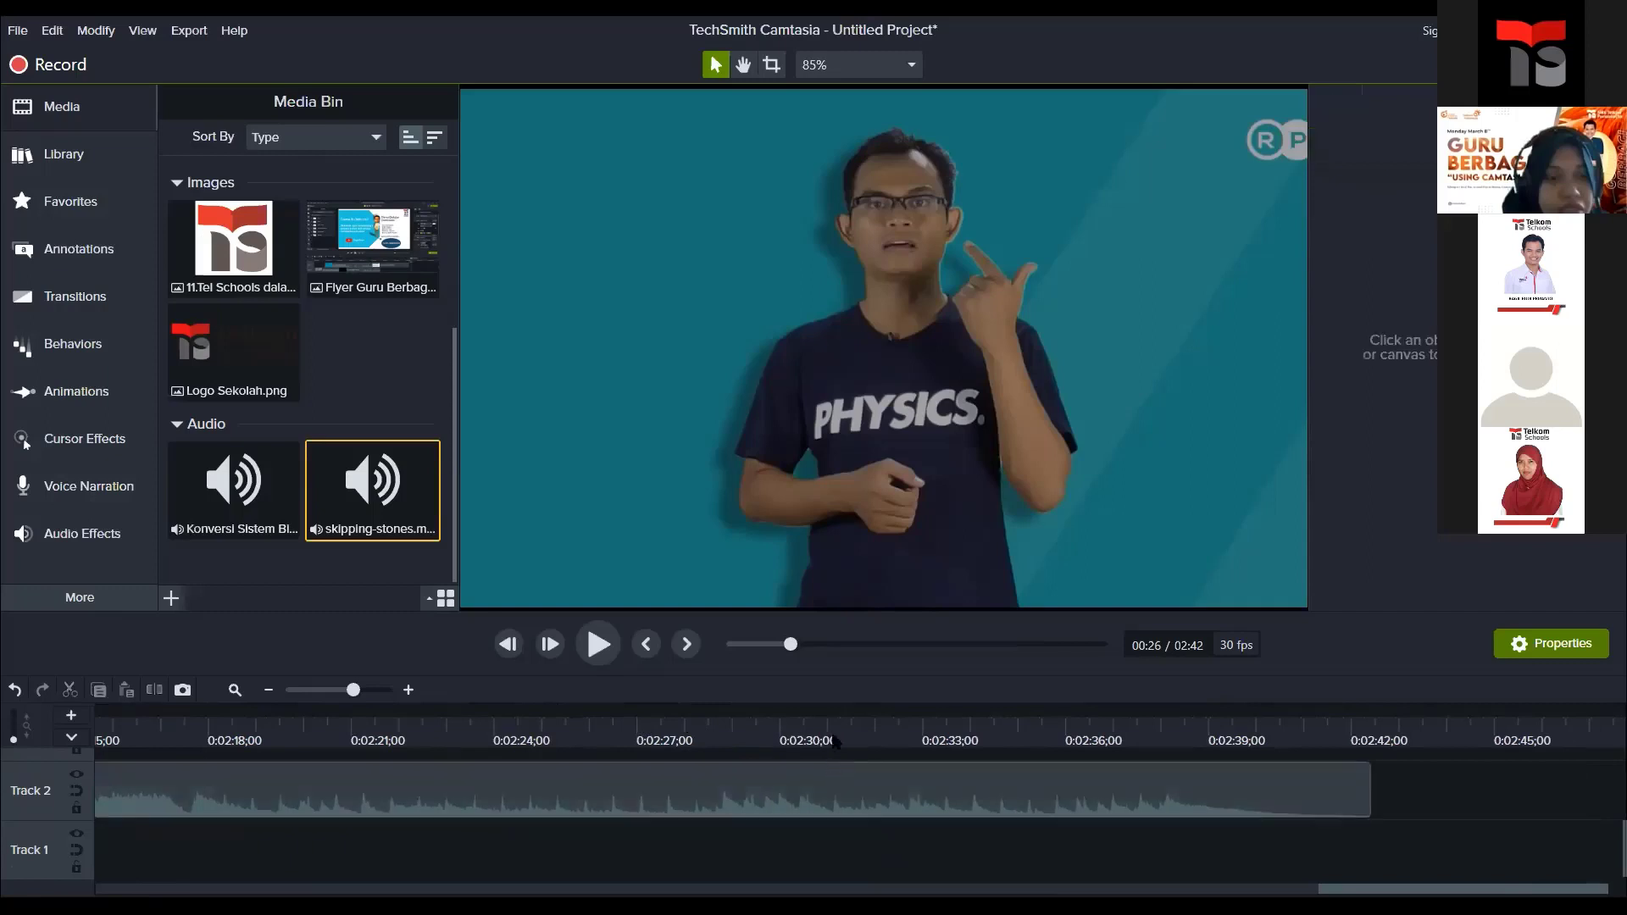
{"action": "left_click", "coordinate": [826, 726]}
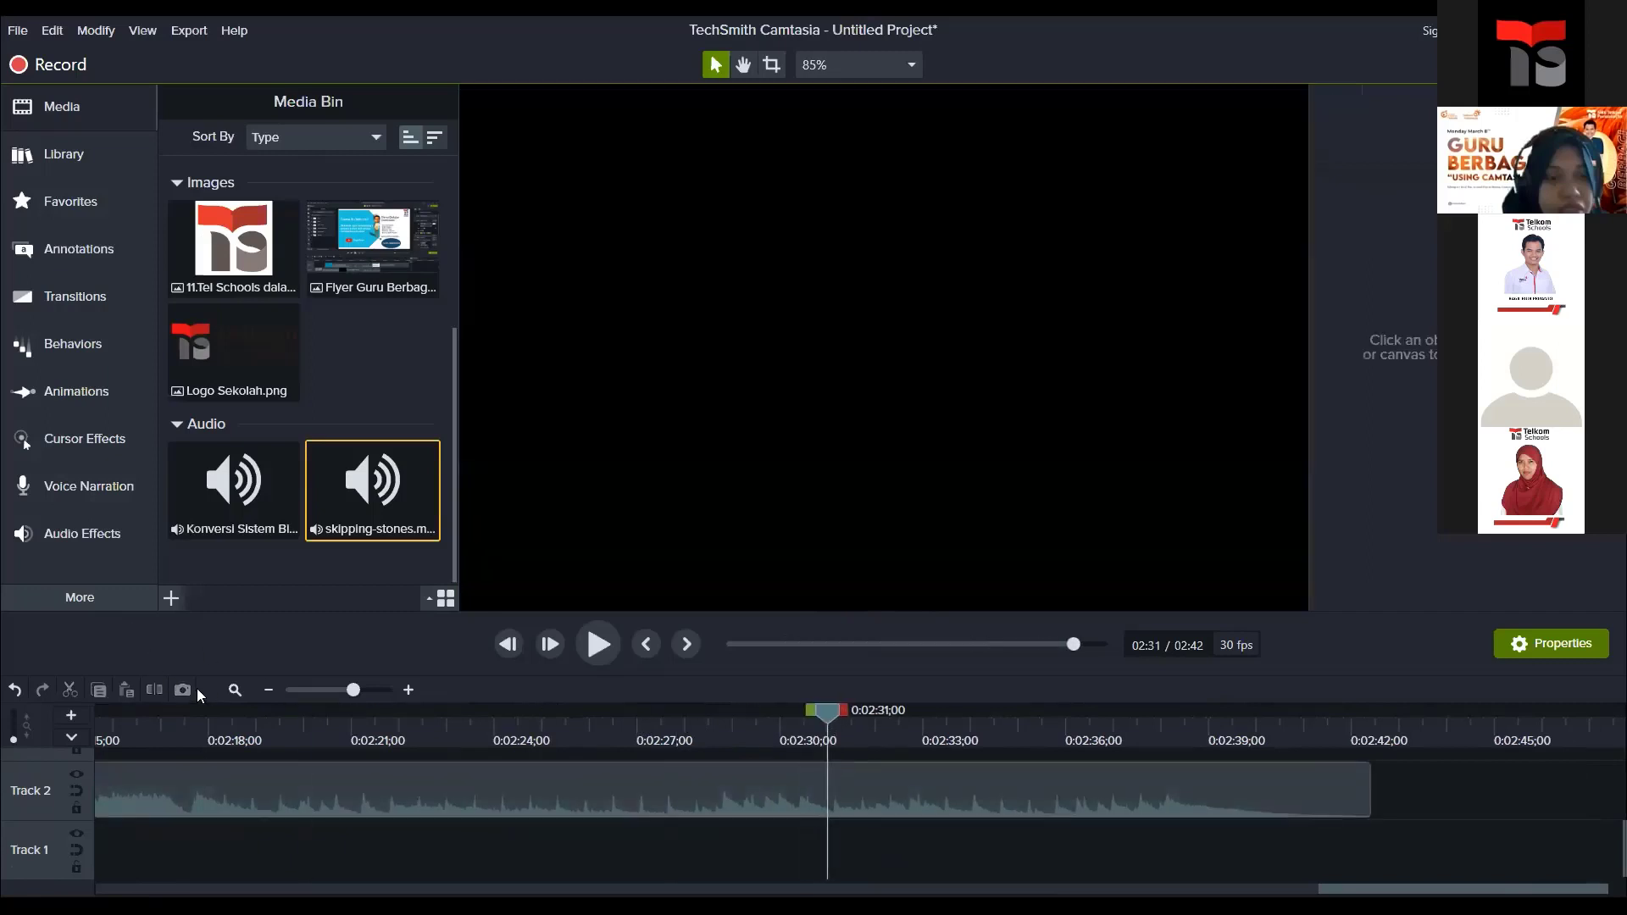
{"action": "left_click", "coordinate": [877, 803]}
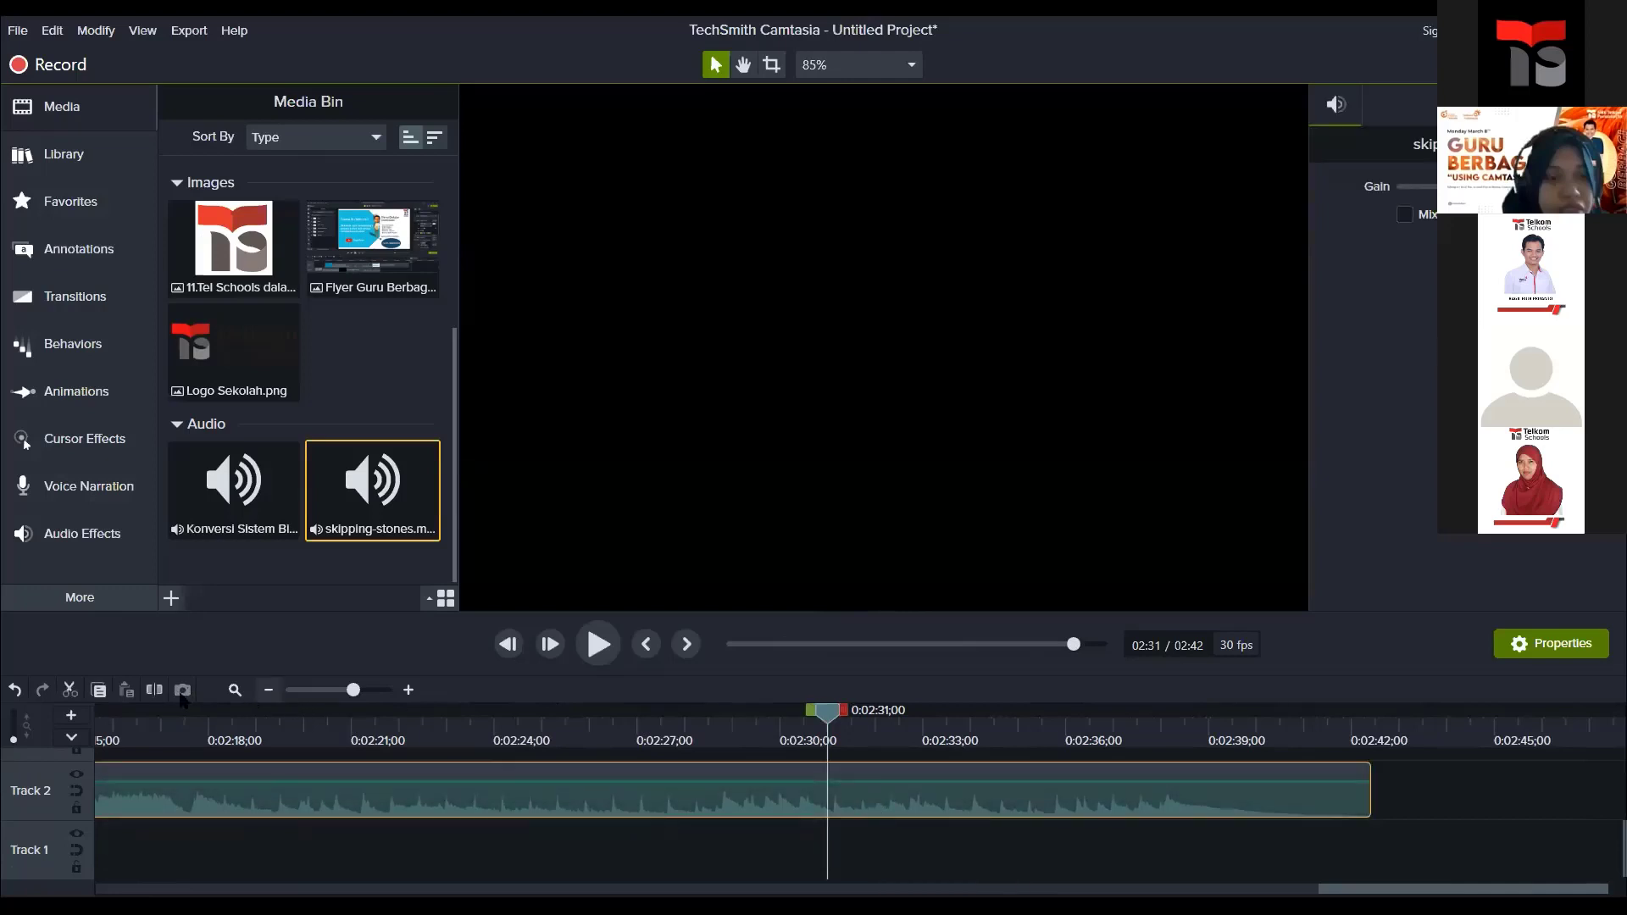
{"action": "left_click", "coordinate": [152, 691]}
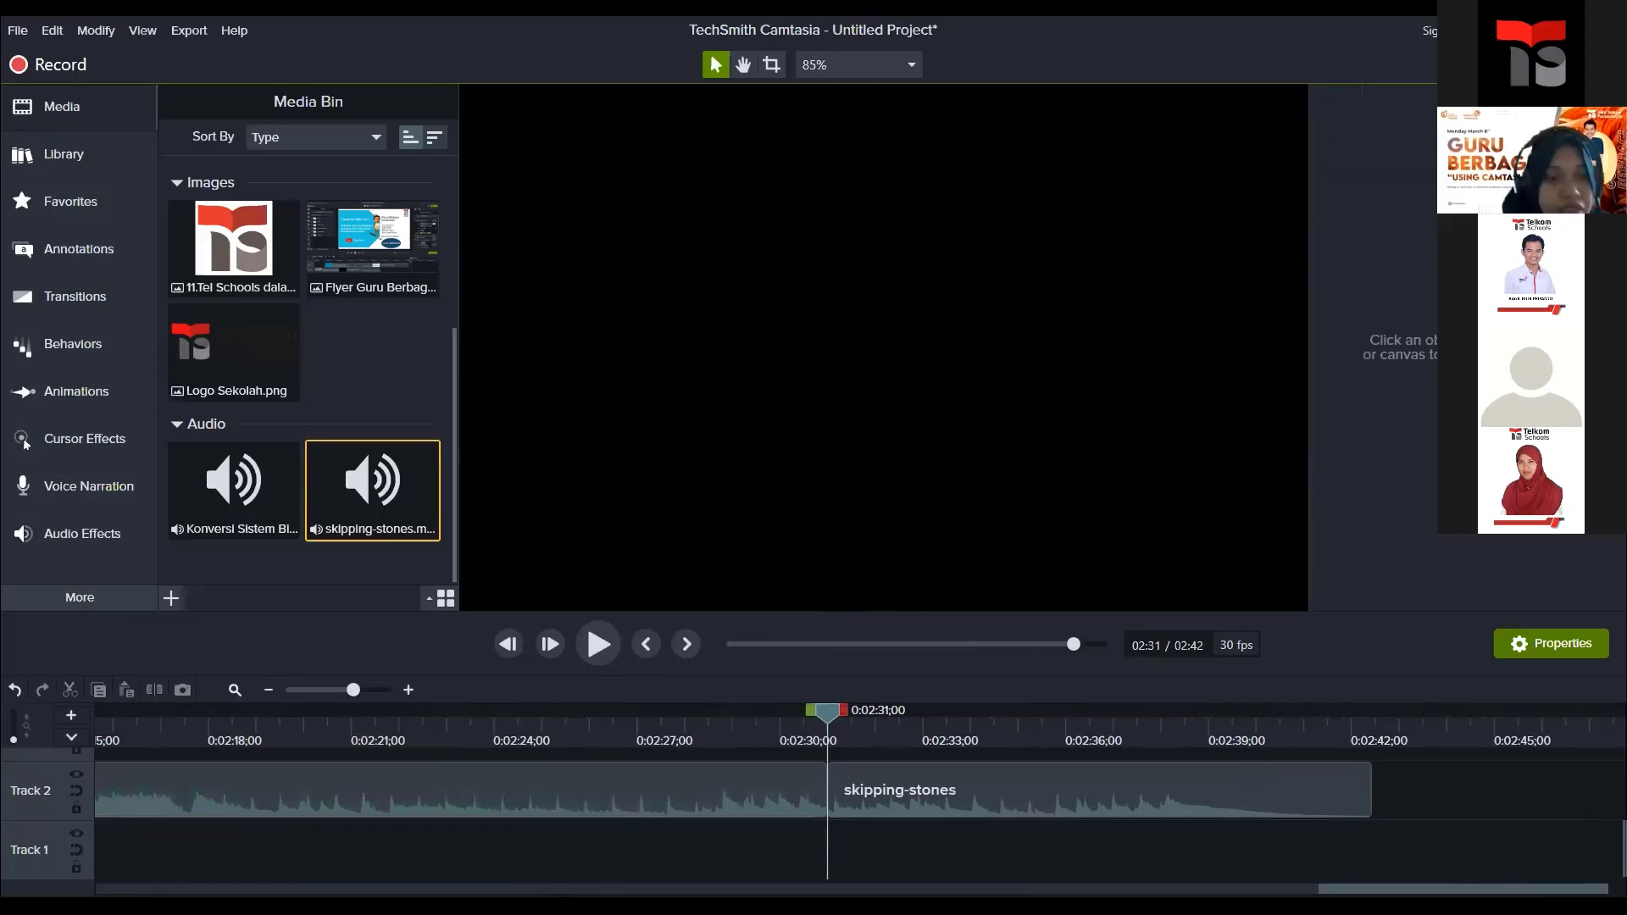
Step: Ripple-delete the long first part of the split skipping-stones audio, keeping only its ending
{"action": "left_click_drag", "start_coordinate": [1383, 889], "coordinate": [252, 889]}
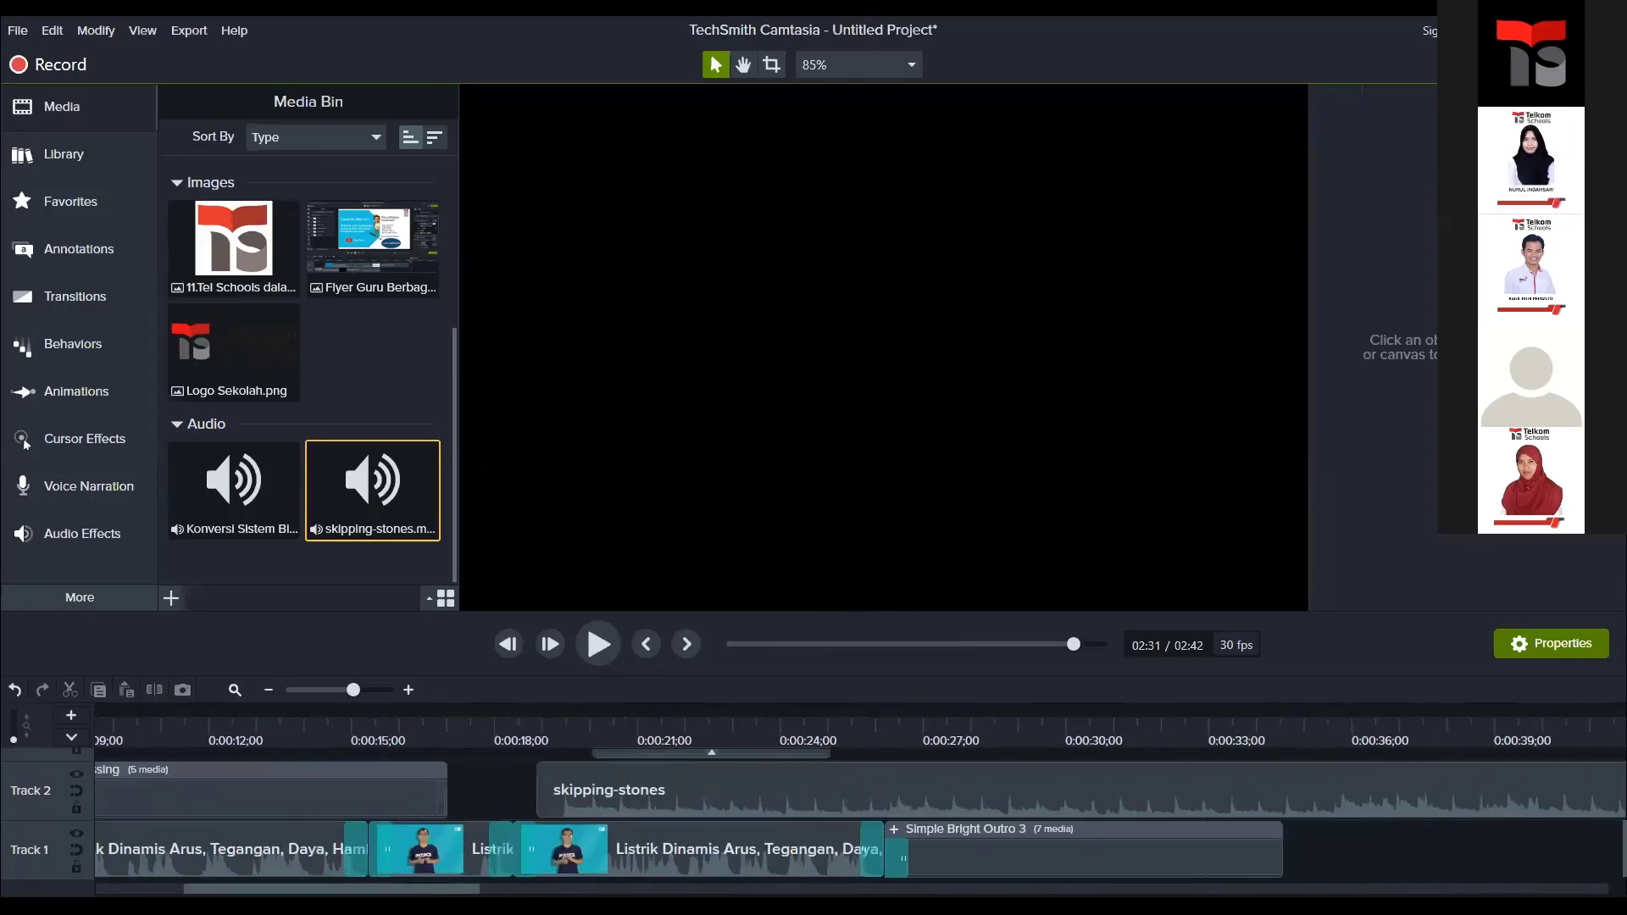
{"action": "left_click", "coordinate": [598, 804]}
{"action": "right_click", "coordinate": [598, 804]}
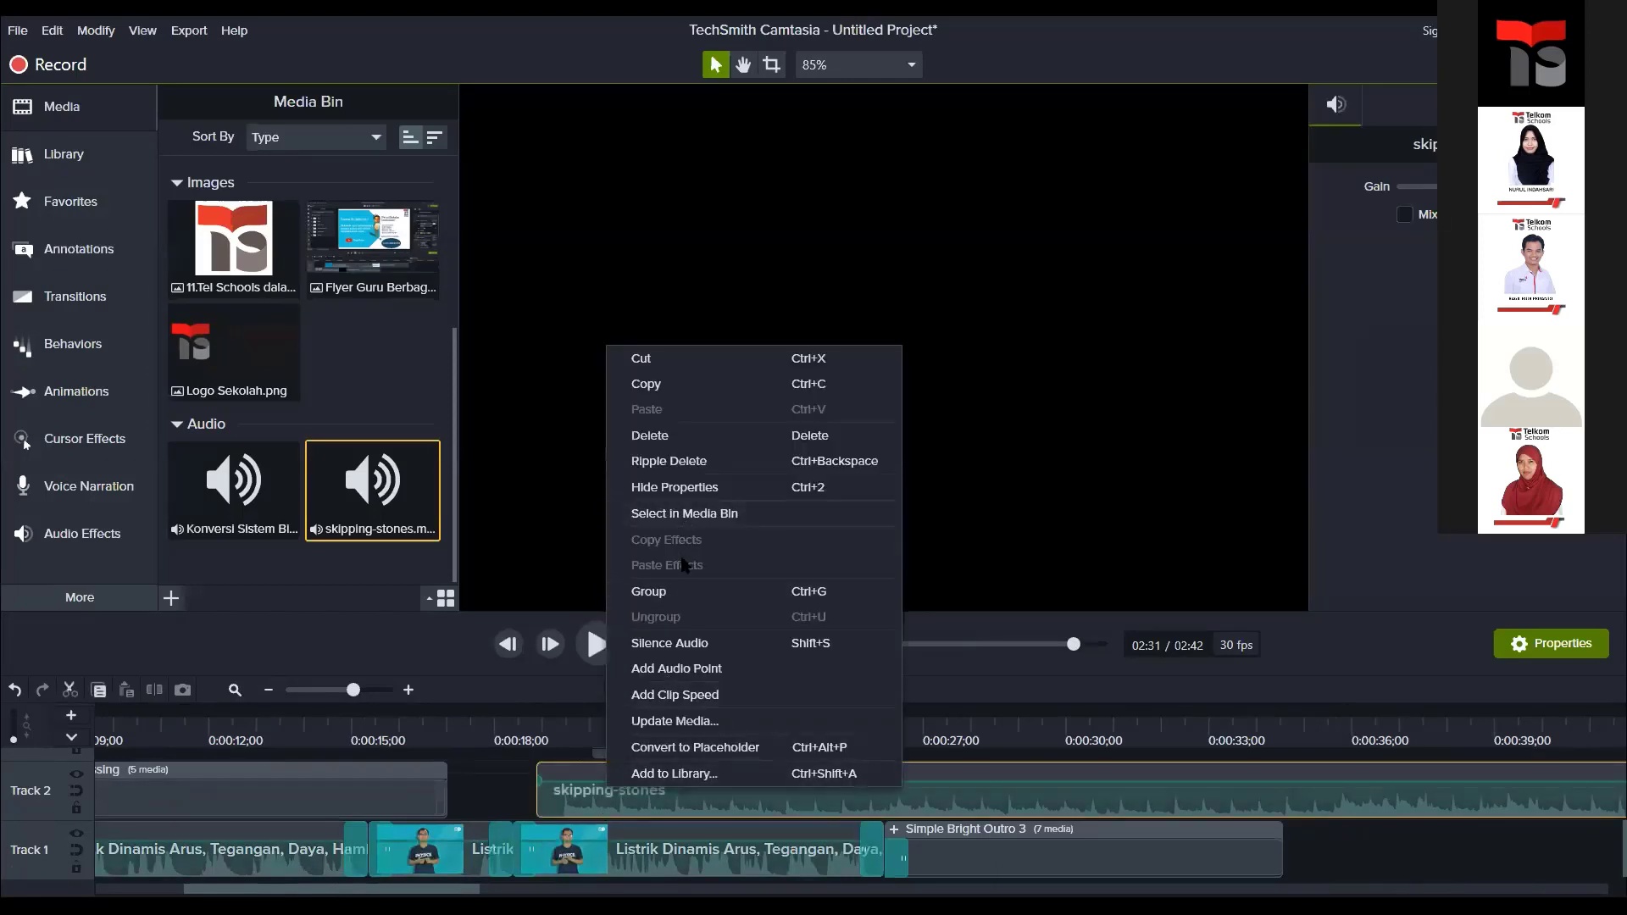
{"action": "left_click", "coordinate": [683, 461]}
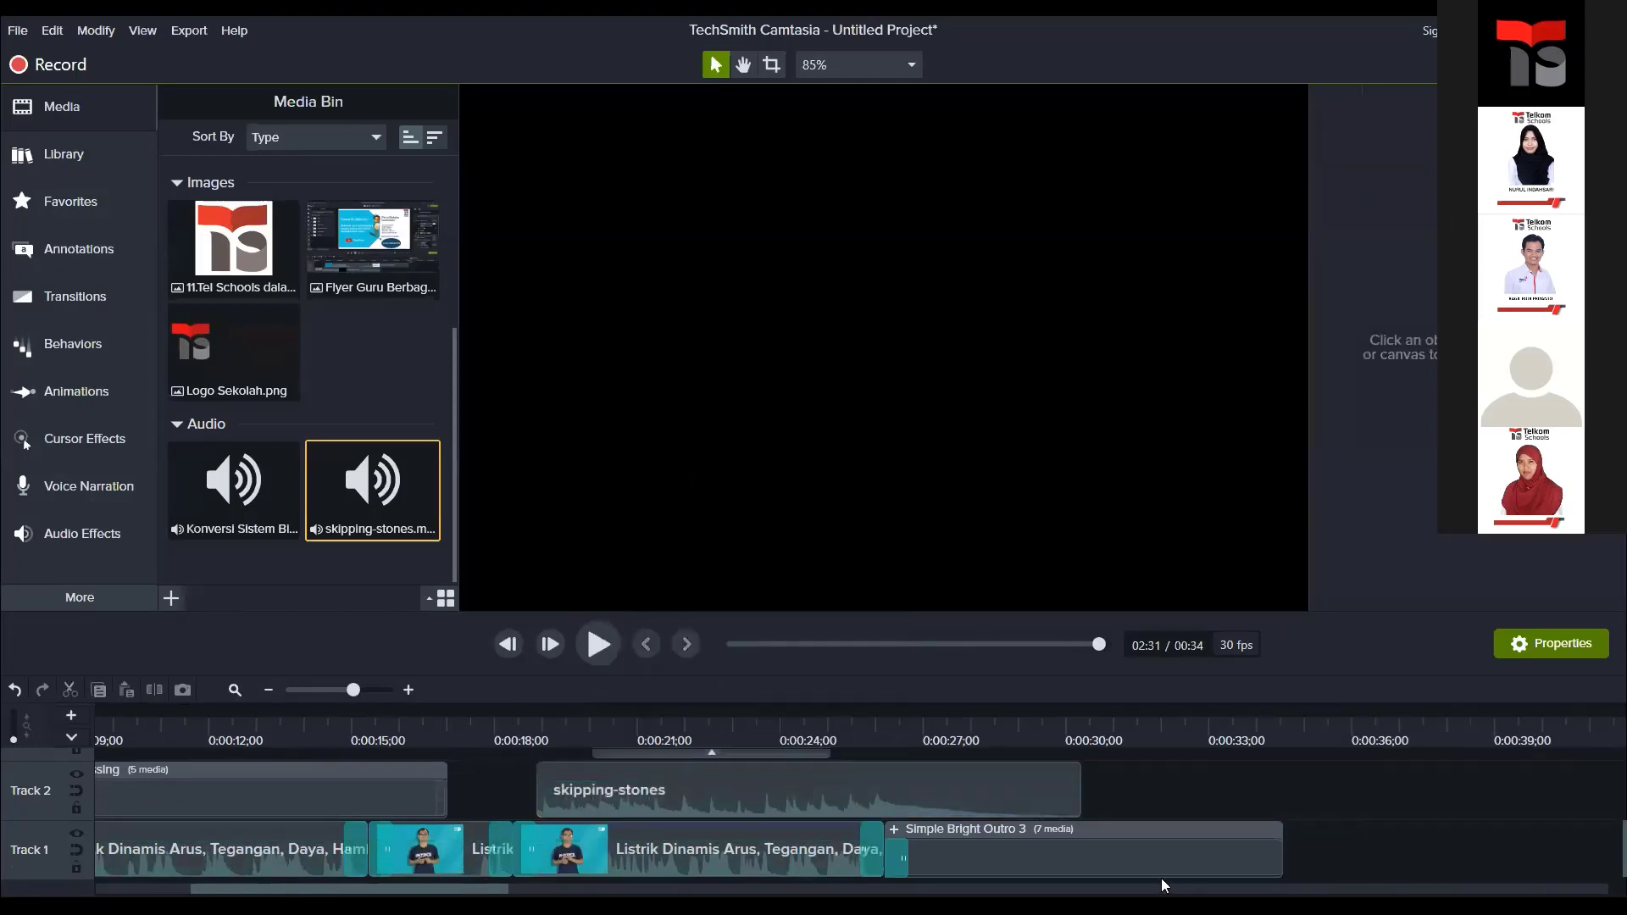
Step: Align the end of the remaining skipping-stones clip with the outro's end, preview it from 0:00:23;01 and shorten it slightly
{"action": "left_click_drag", "start_coordinate": [793, 805], "coordinate": [1008, 805]}
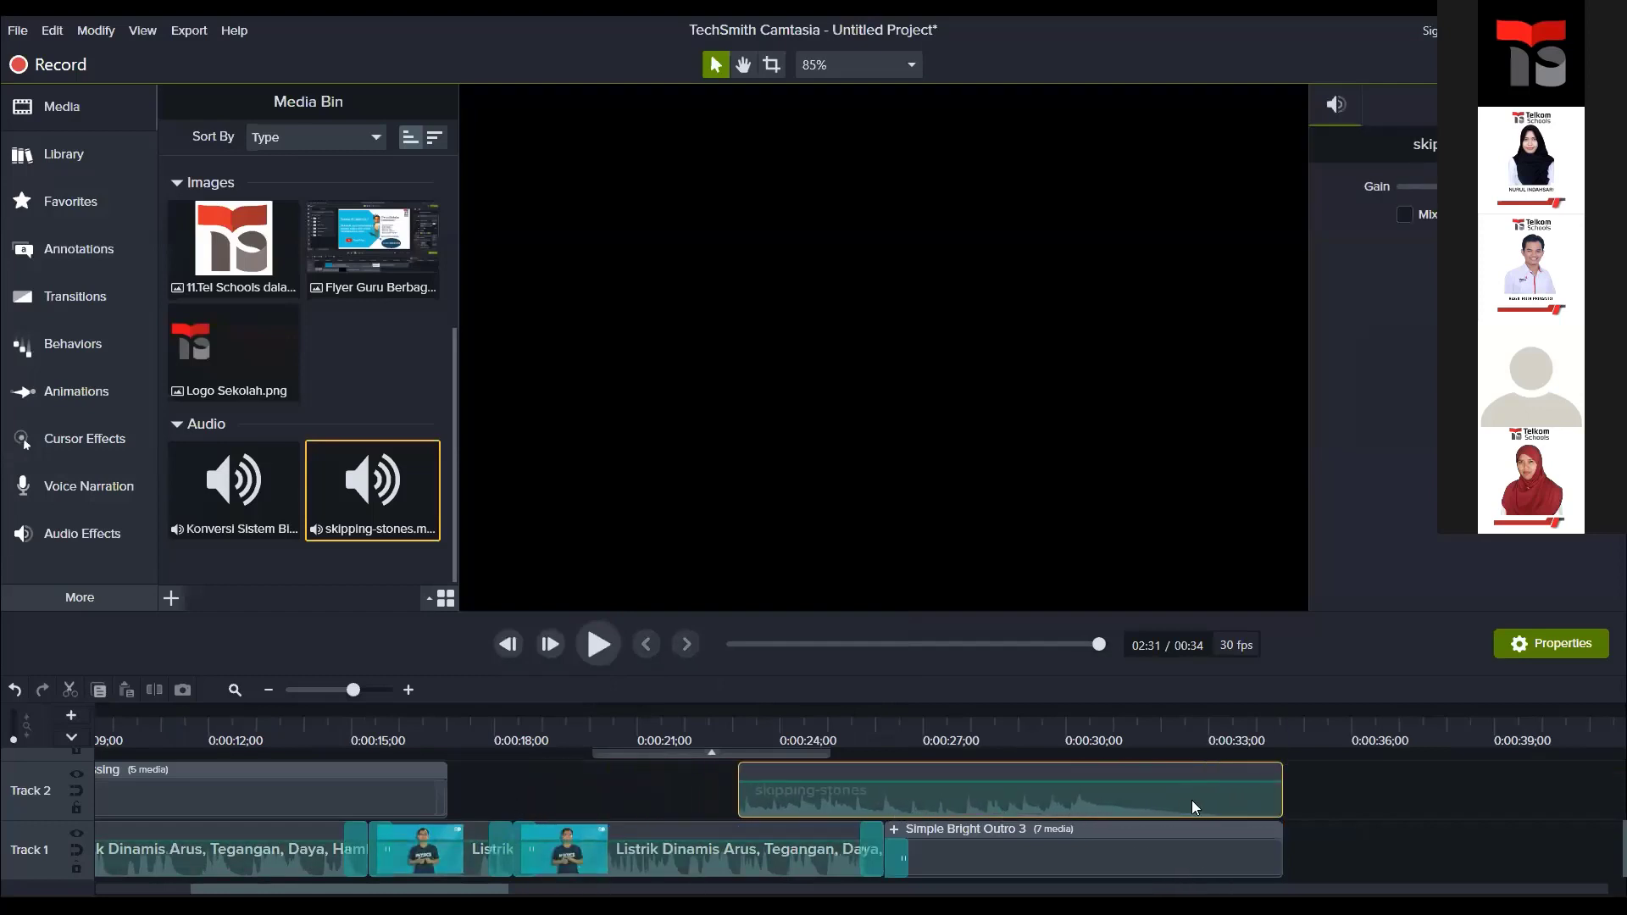
{"action": "left_click", "coordinate": [713, 714]}
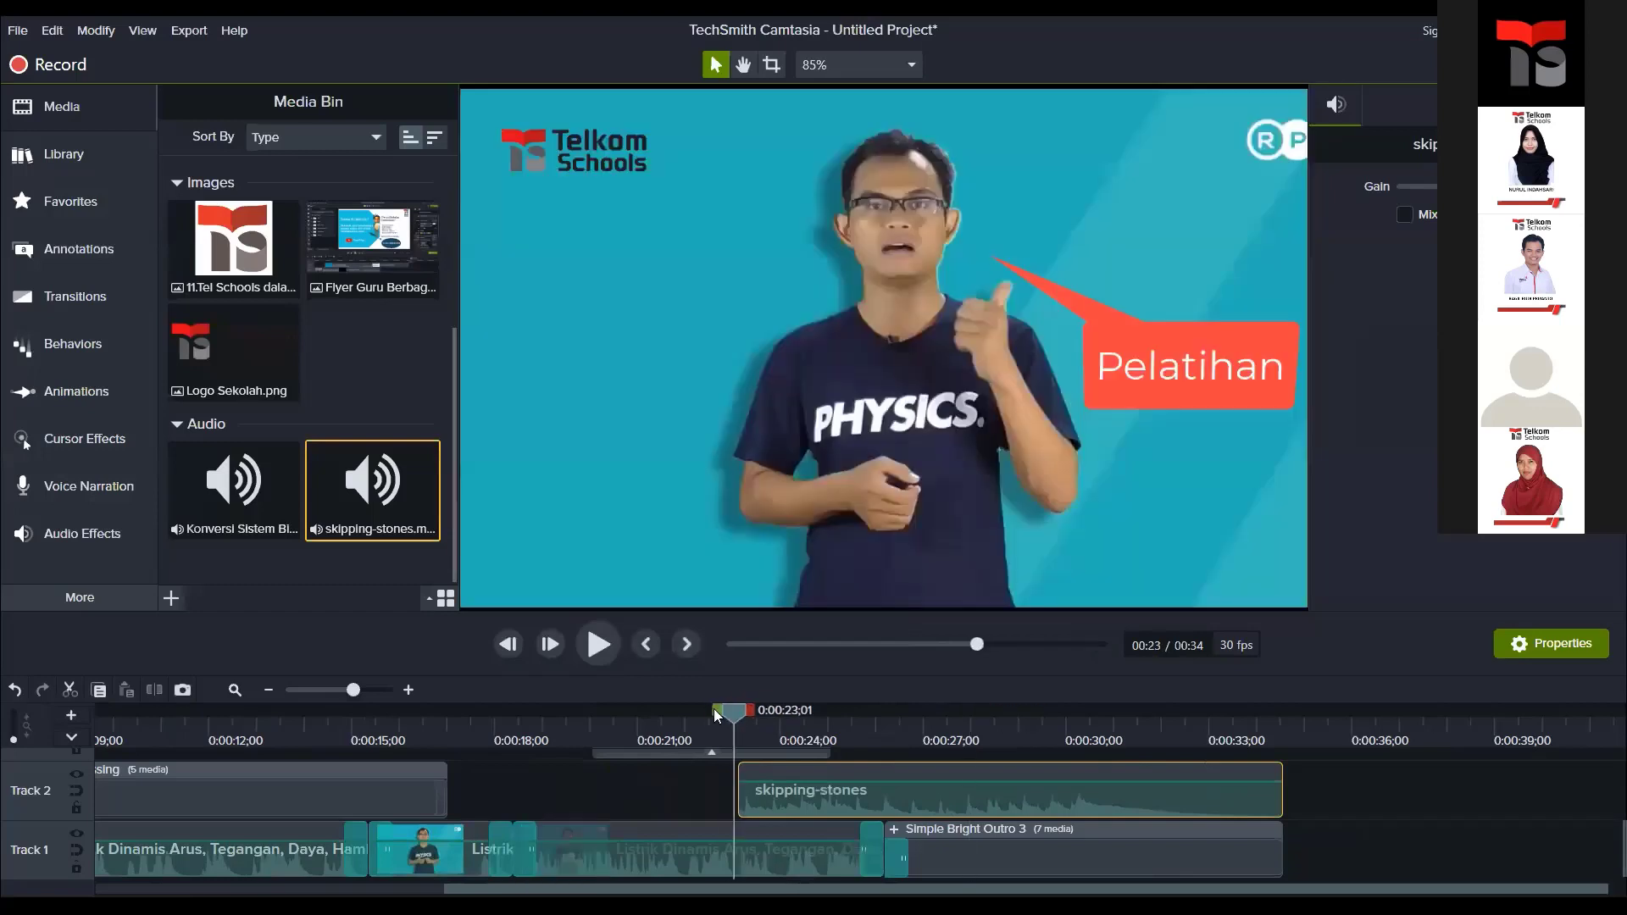
{"action": "left_click", "coordinate": [587, 658]}
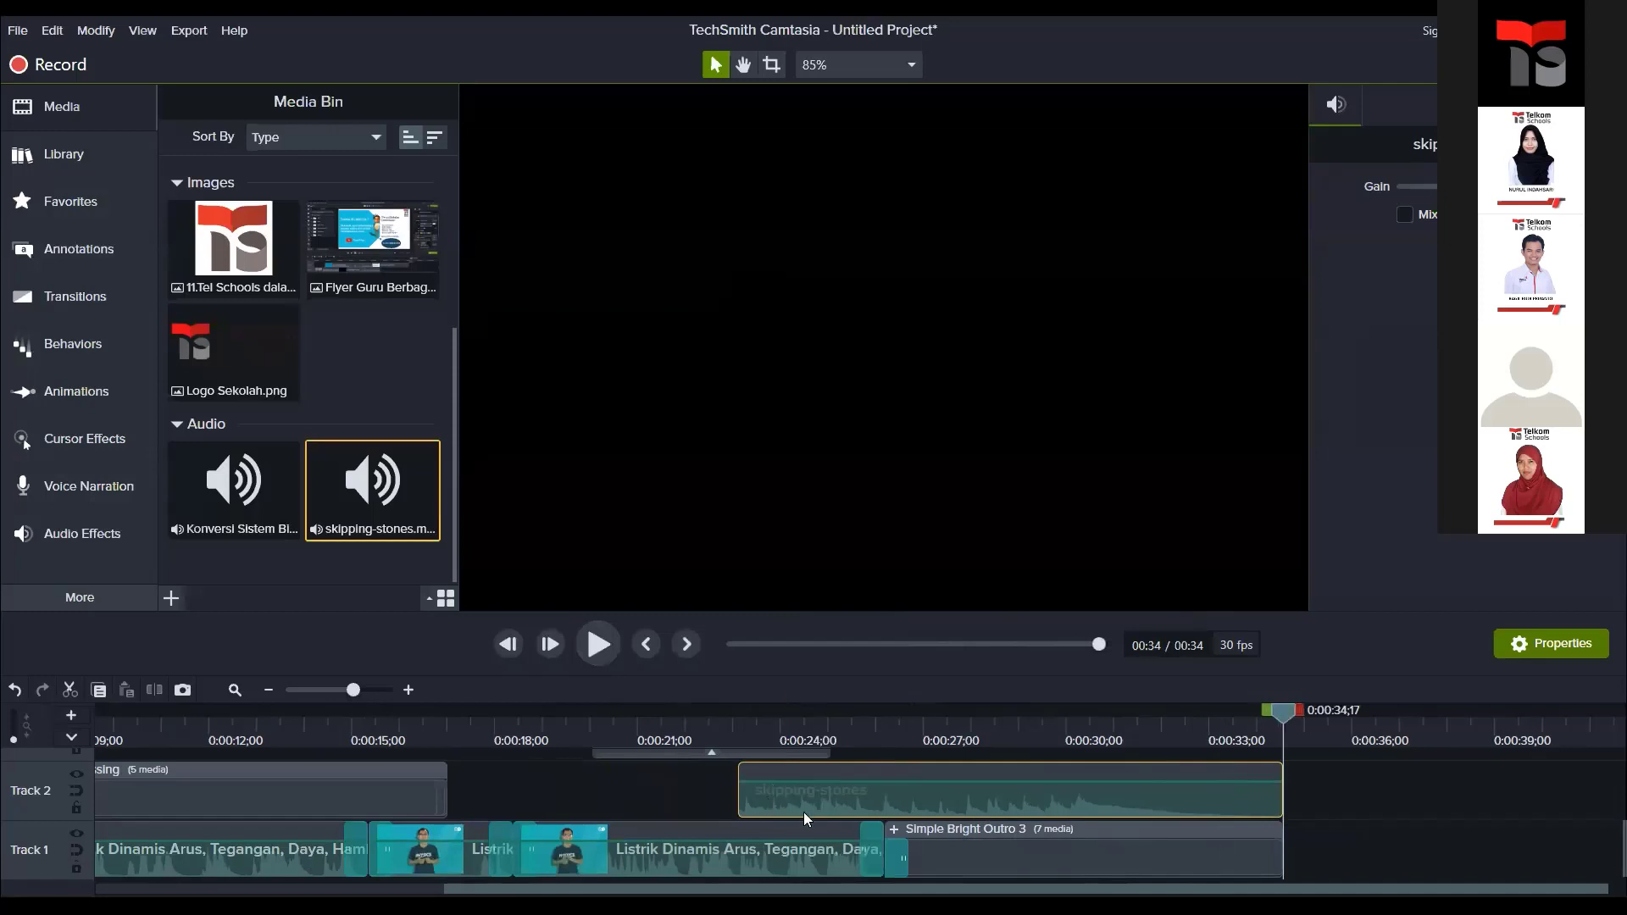
{"action": "left_click_drag", "start_coordinate": [1283, 806], "coordinate": [1187, 805]}
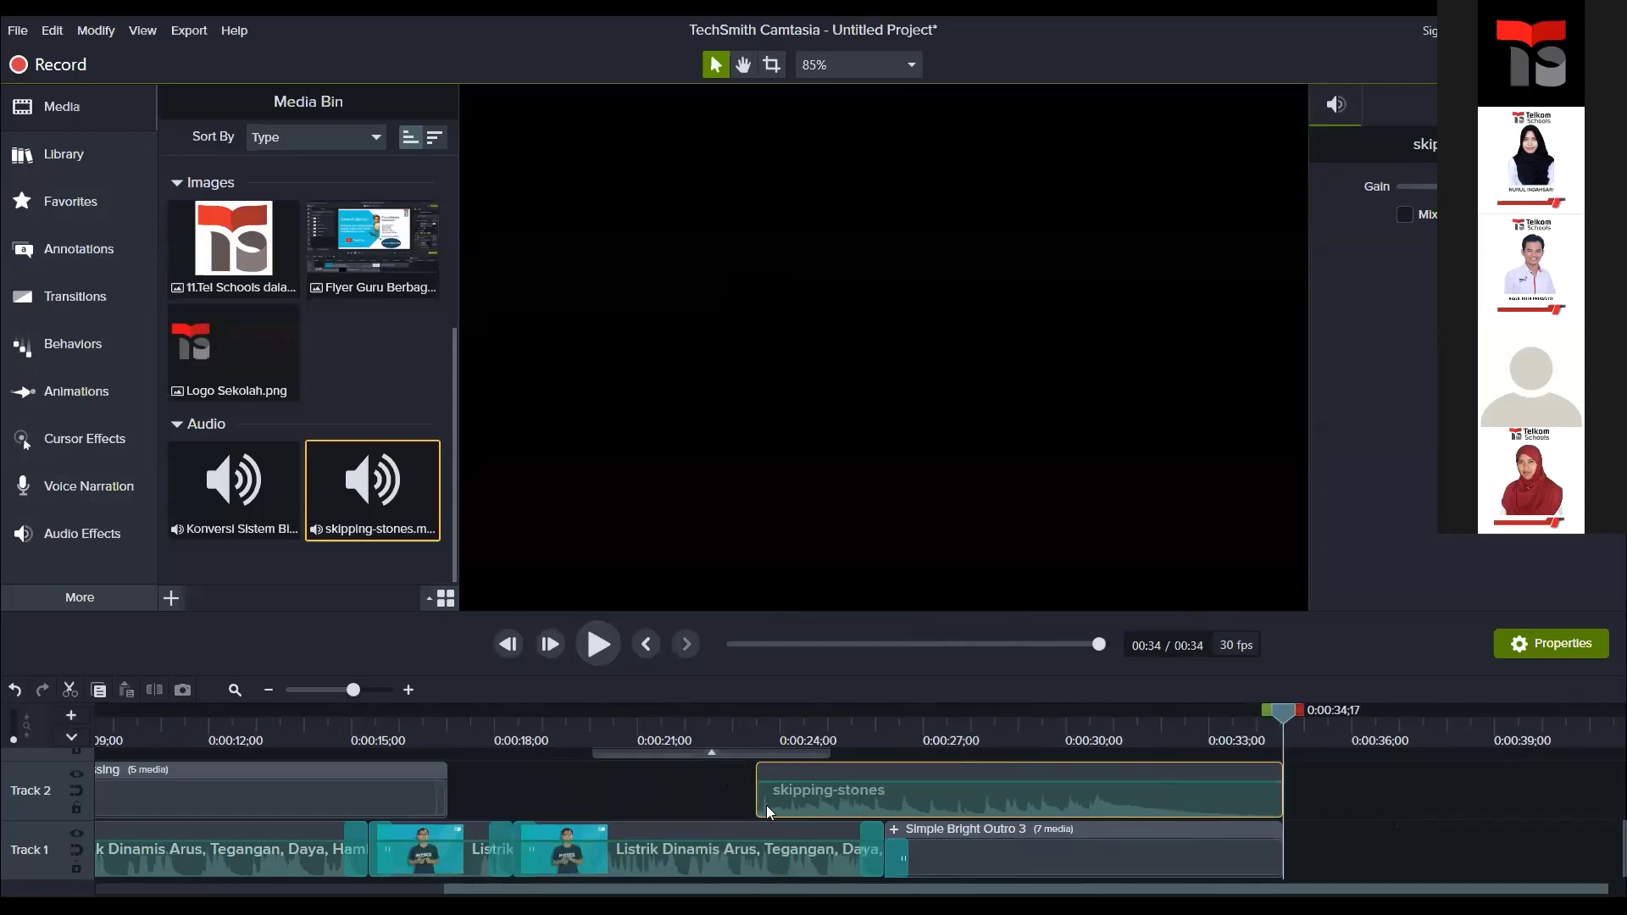
Step: Review the whole timeline arrangement from the opening title to the outro, and look over the videos in the media bin
{"action": "scroll", "coordinate": [766, 806], "scroll_direction": "up", "scroll_amount": 2}
{"action": "scroll", "coordinate": [832, 797], "scroll_direction": "down", "scroll_amount": 2}
{"action": "left_click_drag", "start_coordinate": [481, 888], "coordinate": [281, 888]}
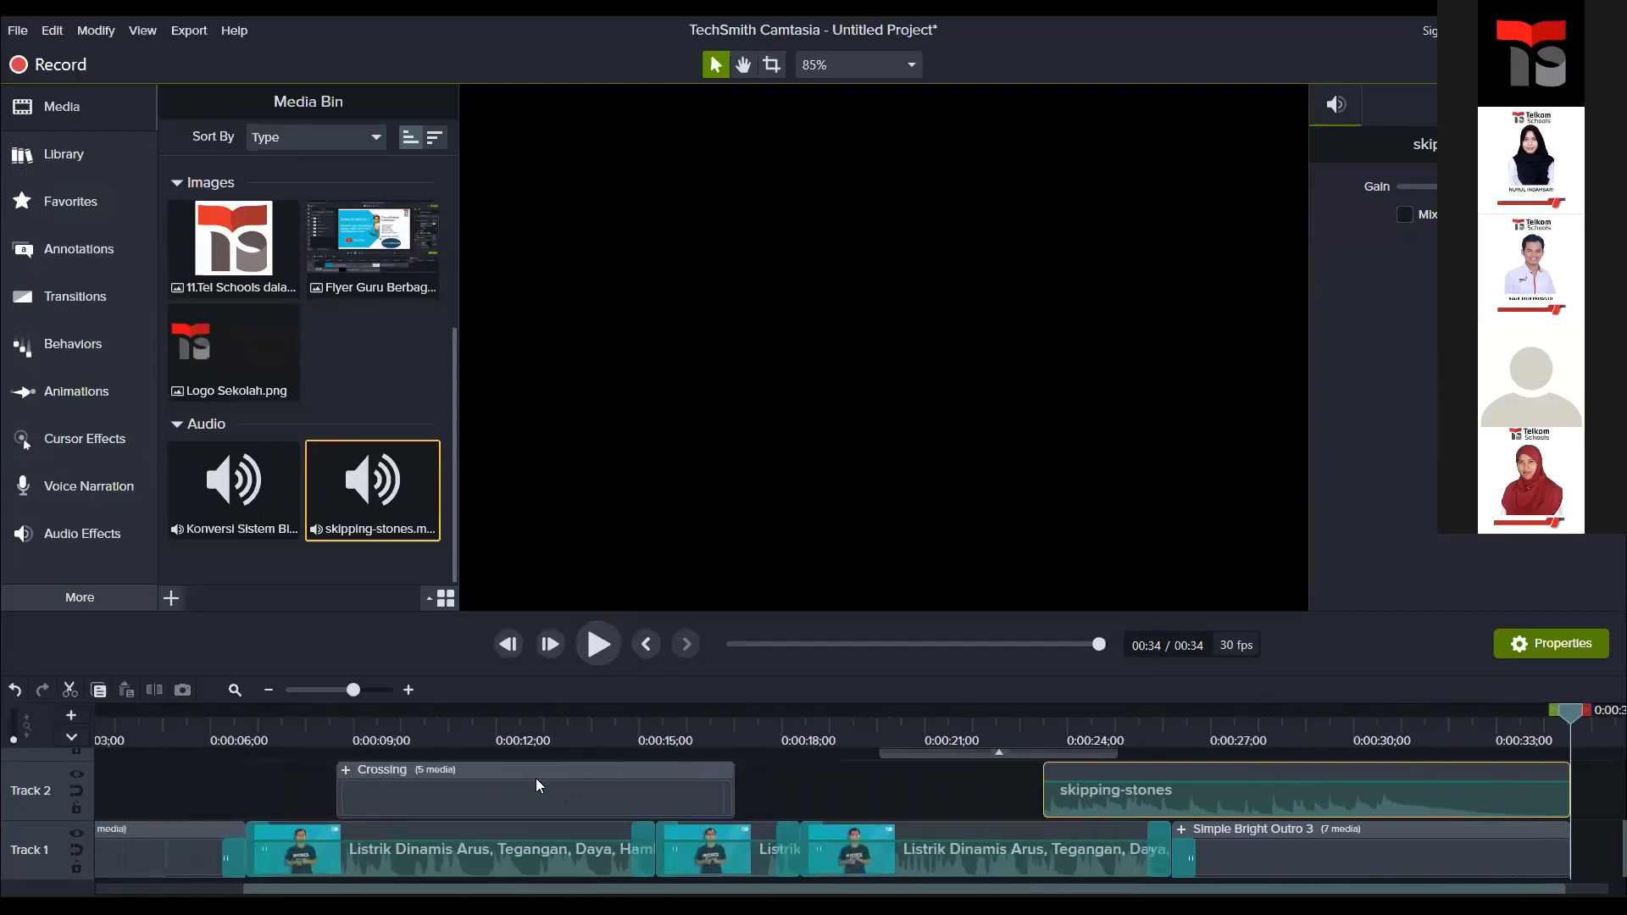
{"action": "scroll", "coordinate": [537, 782], "scroll_direction": "left", "scroll_amount": 1}
{"action": "scroll", "coordinate": [556, 889], "scroll_direction": "left", "scroll_amount": 3}
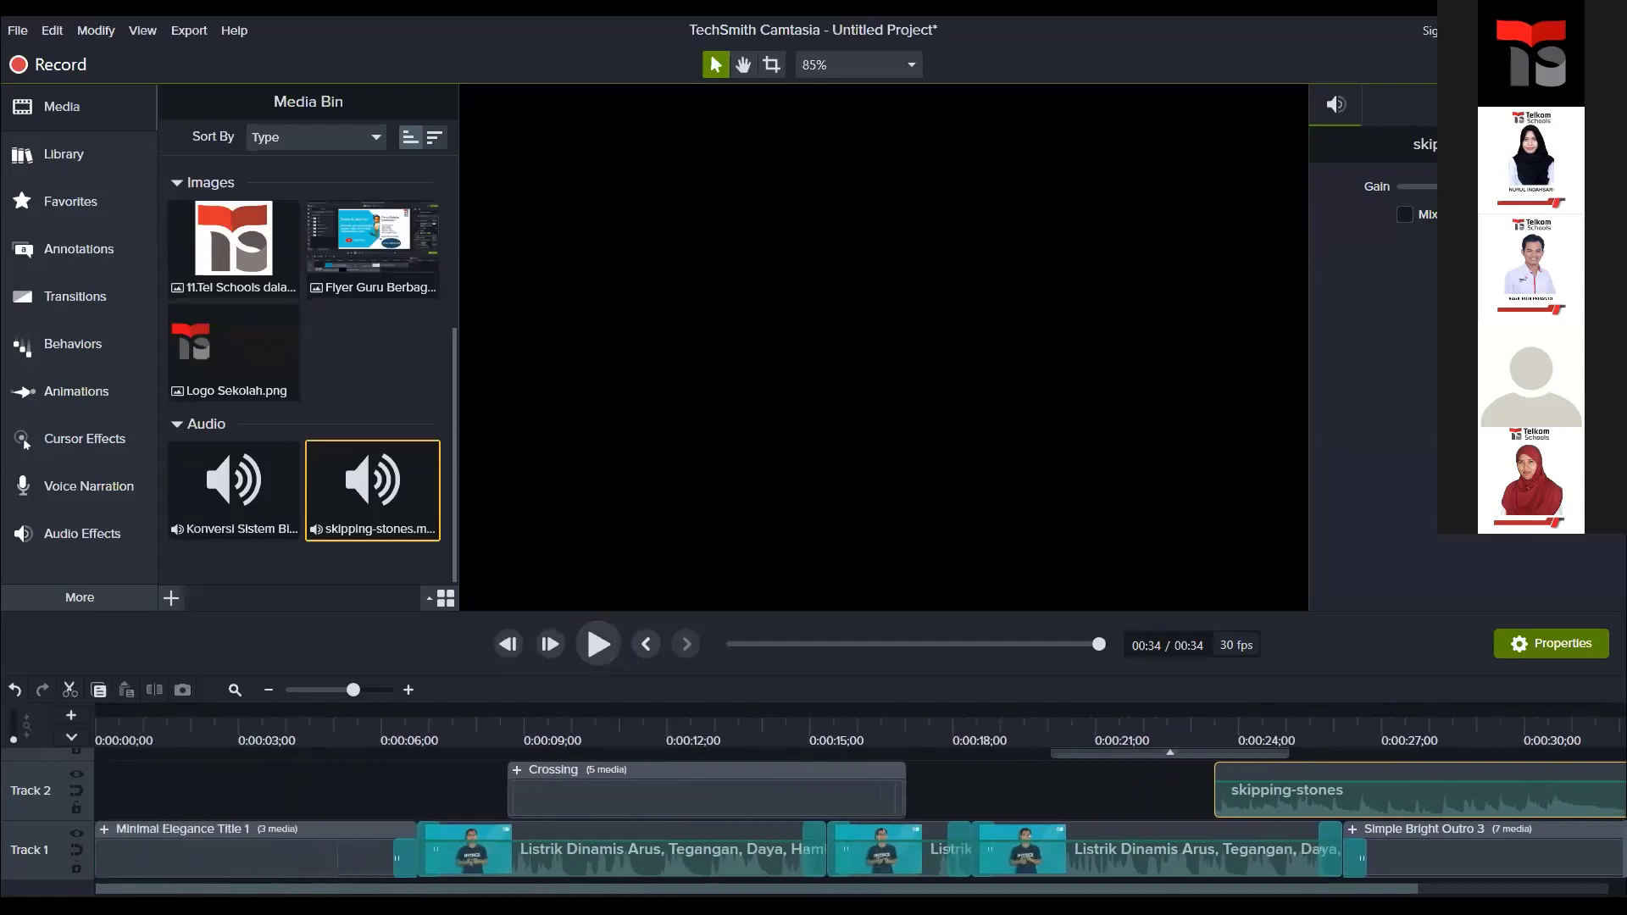
{"action": "scroll", "coordinate": [860, 806], "scroll_direction": "right", "scroll_amount": 5}
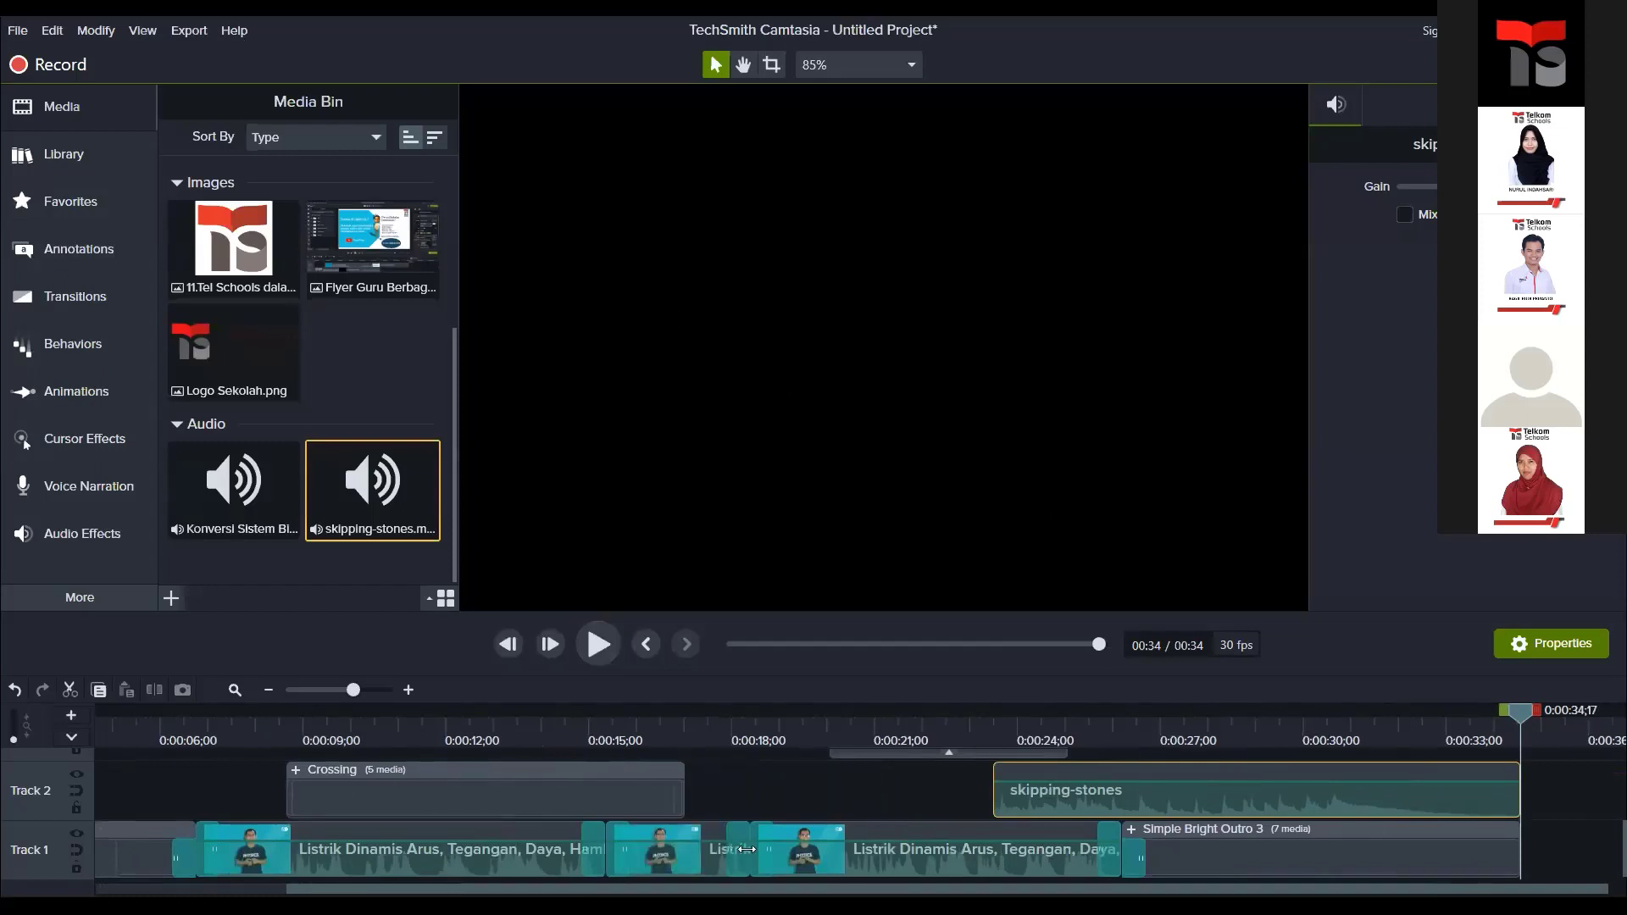
{"action": "left_click_drag", "start_coordinate": [348, 690], "coordinate": [336, 692]}
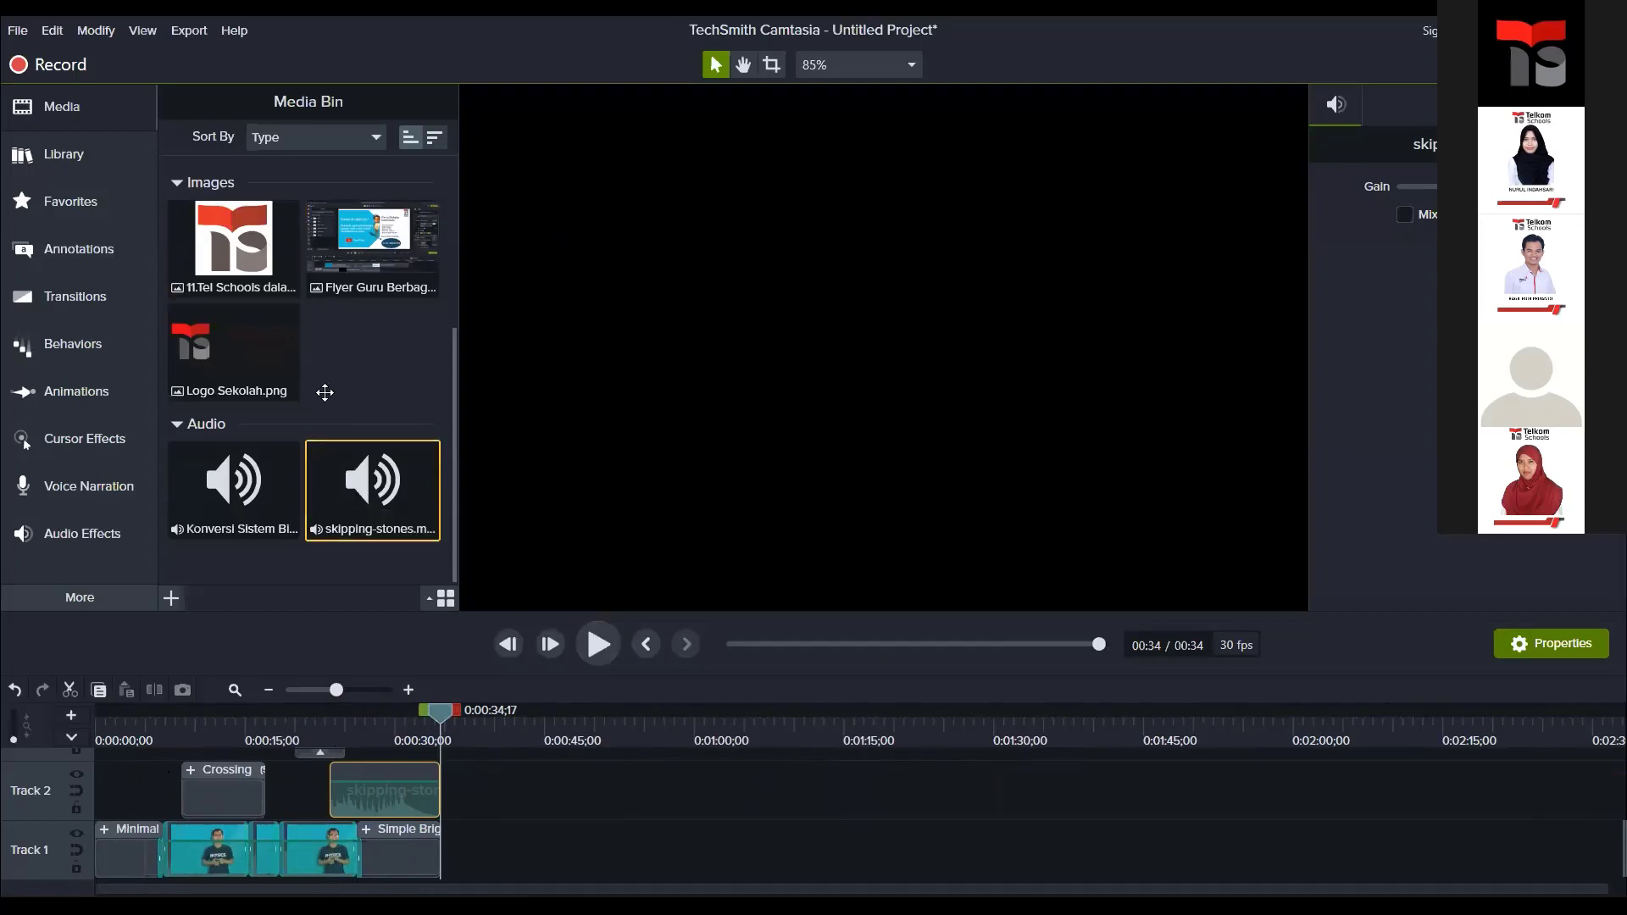
{"action": "scroll", "coordinate": [325, 392], "scroll_direction": "up", "scroll_amount": 1}
{"action": "scroll", "coordinate": [326, 393], "scroll_direction": "up", "scroll_amount": 1}
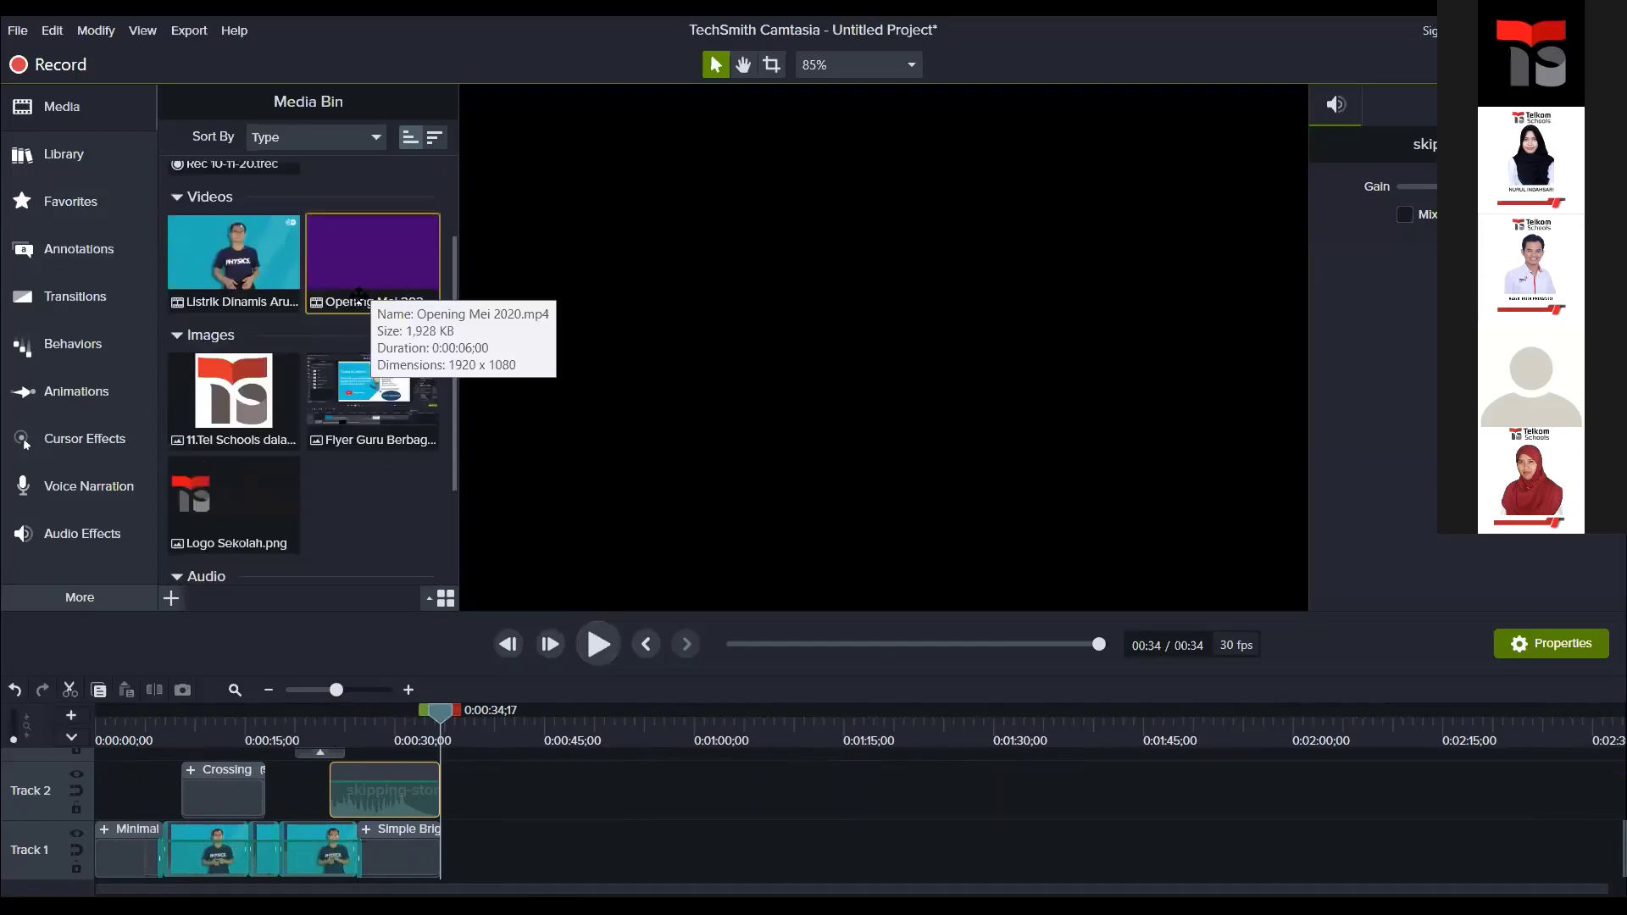
Step: Add the Listrik Dinamis video to Track 1 after the outro, split it at 0:01:28;19 and delete the part after the split
{"action": "scroll", "coordinate": [314, 292], "scroll_direction": "up", "scroll_amount": 1}
{"action": "left_click_drag", "start_coordinate": [234, 313], "coordinate": [631, 854]}
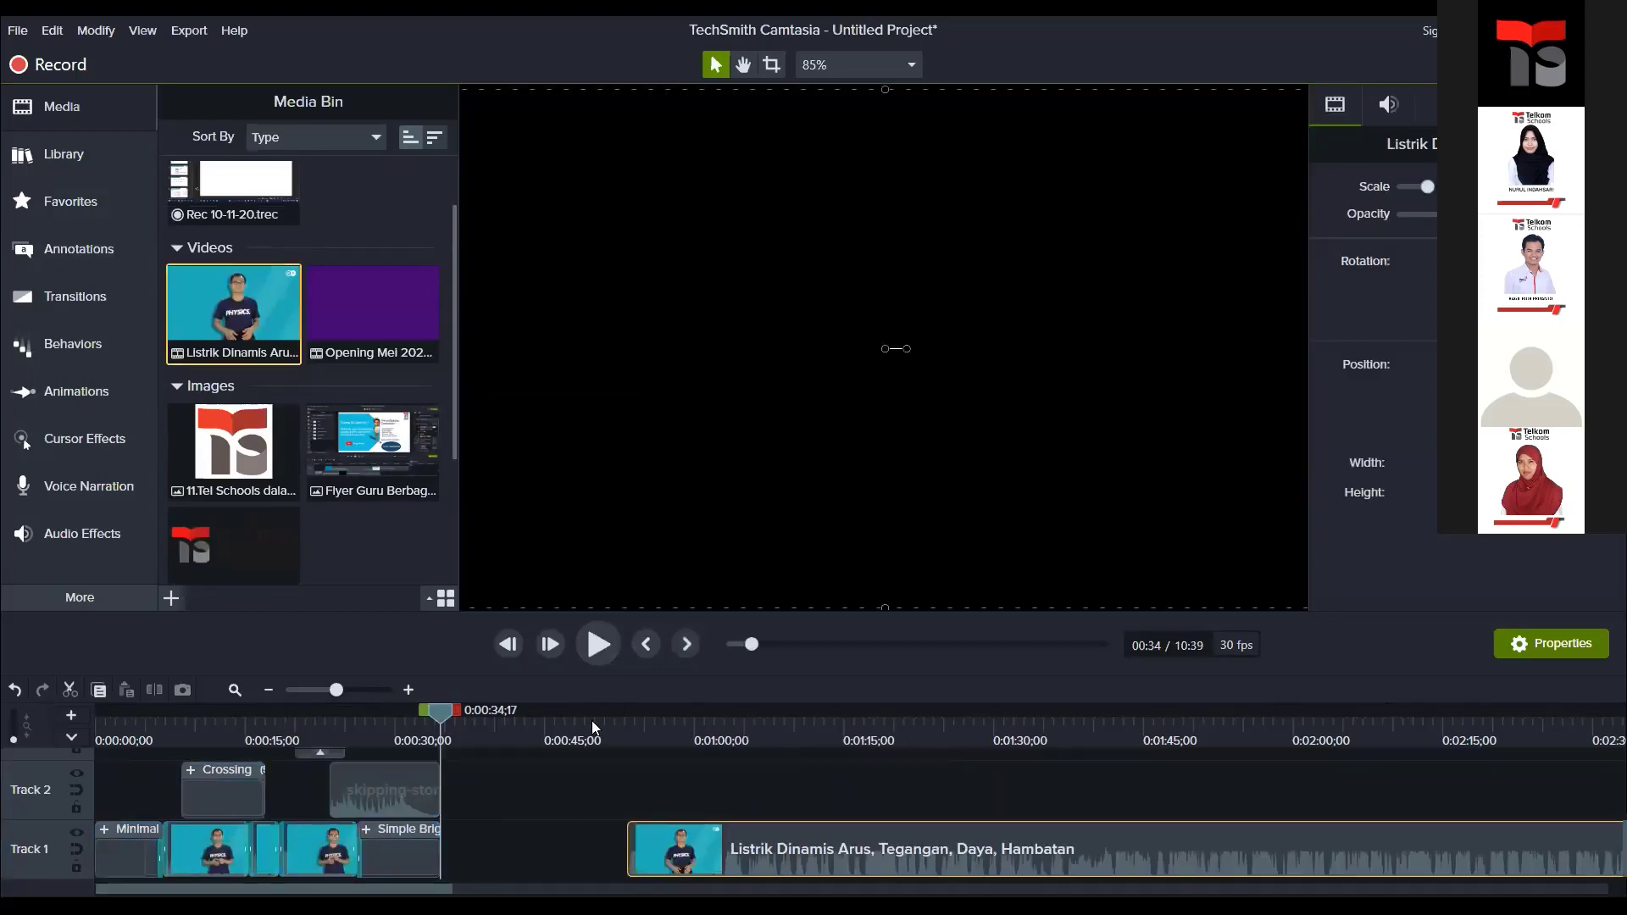
{"action": "left_click", "coordinate": [982, 719]}
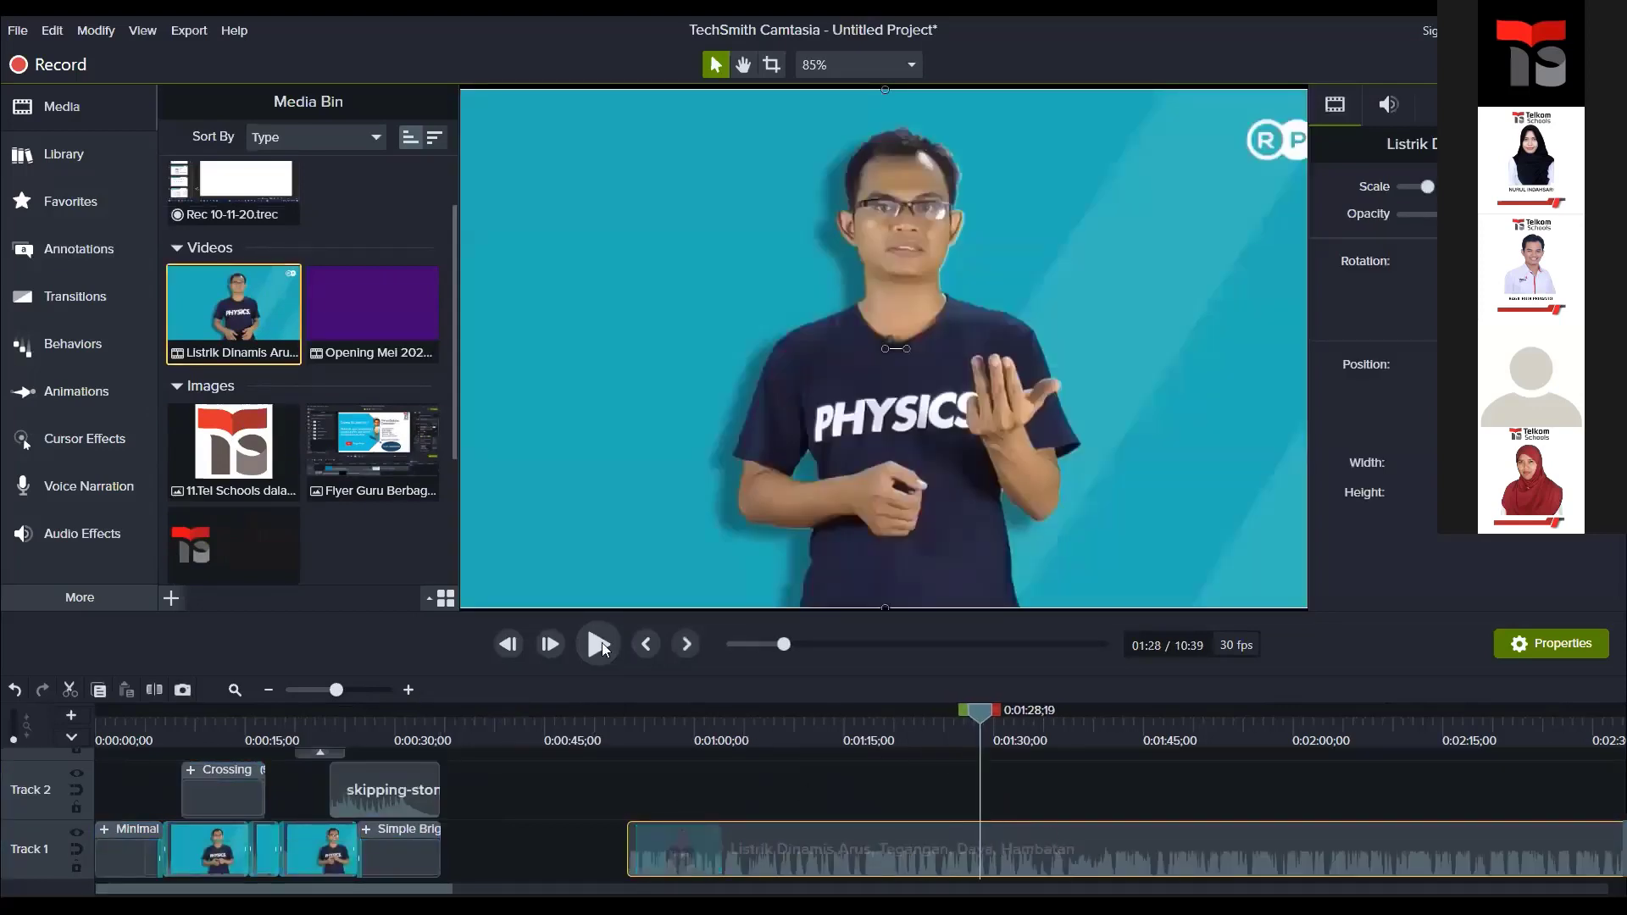
{"action": "left_click", "coordinate": [153, 690]}
{"action": "left_click", "coordinate": [997, 839]}
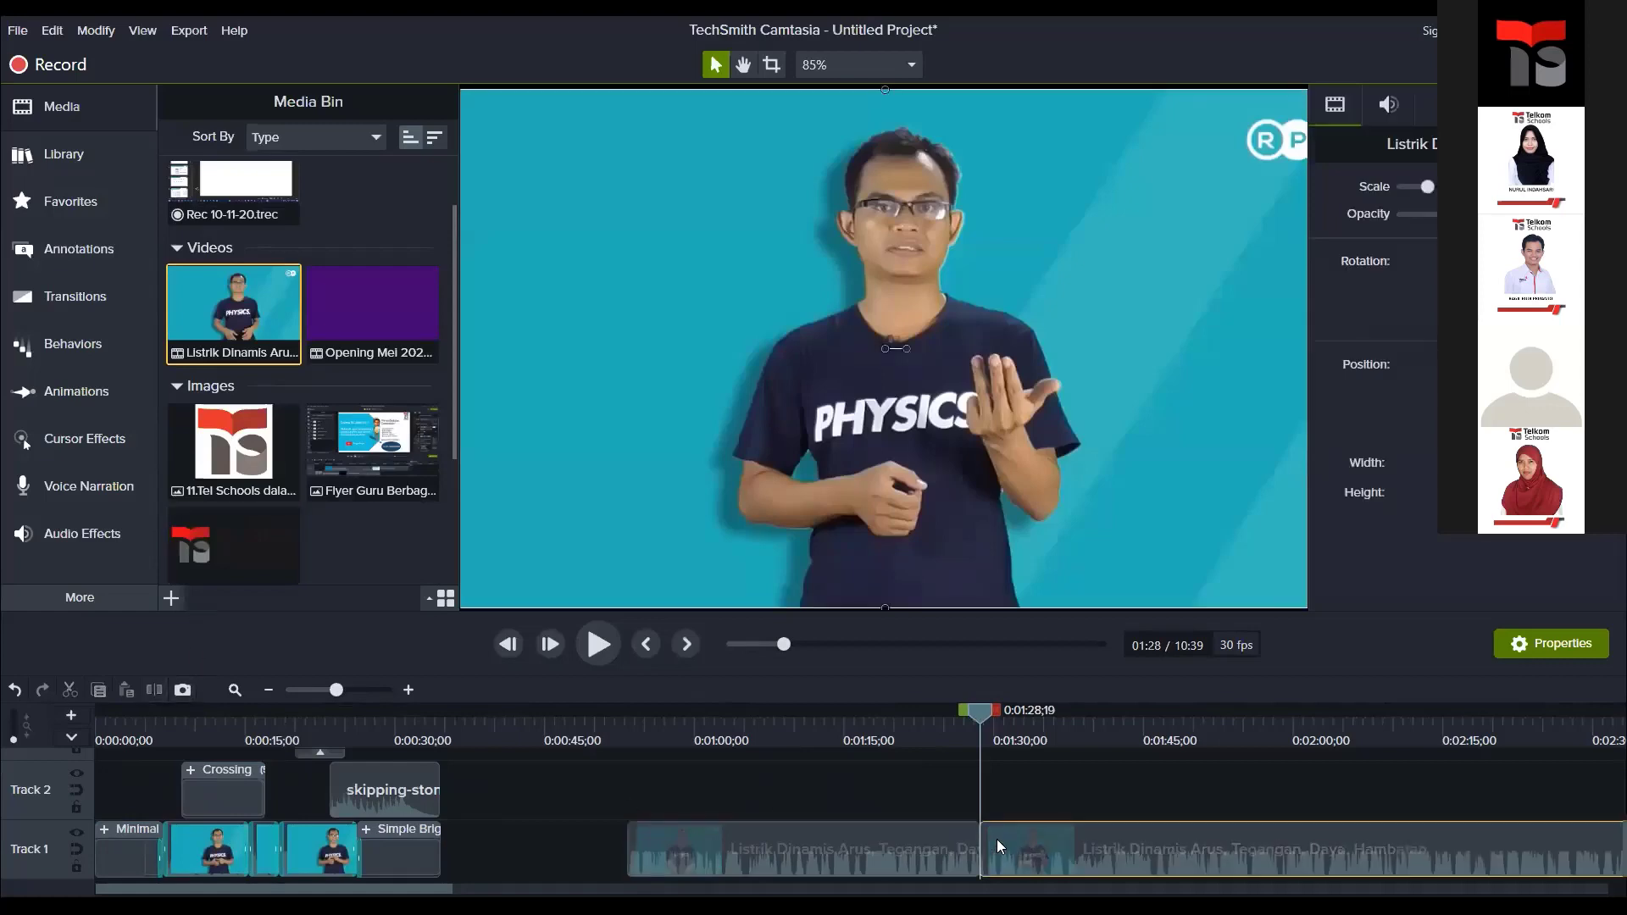
{"action": "key", "text": "Delete"}
Step: Separate the audio and video of the trimmed Listrik Dinamis clip on Track 1
{"action": "left_click_drag", "start_coordinate": [979, 715], "coordinate": [776, 716]}
{"action": "left_click", "coordinate": [823, 847]}
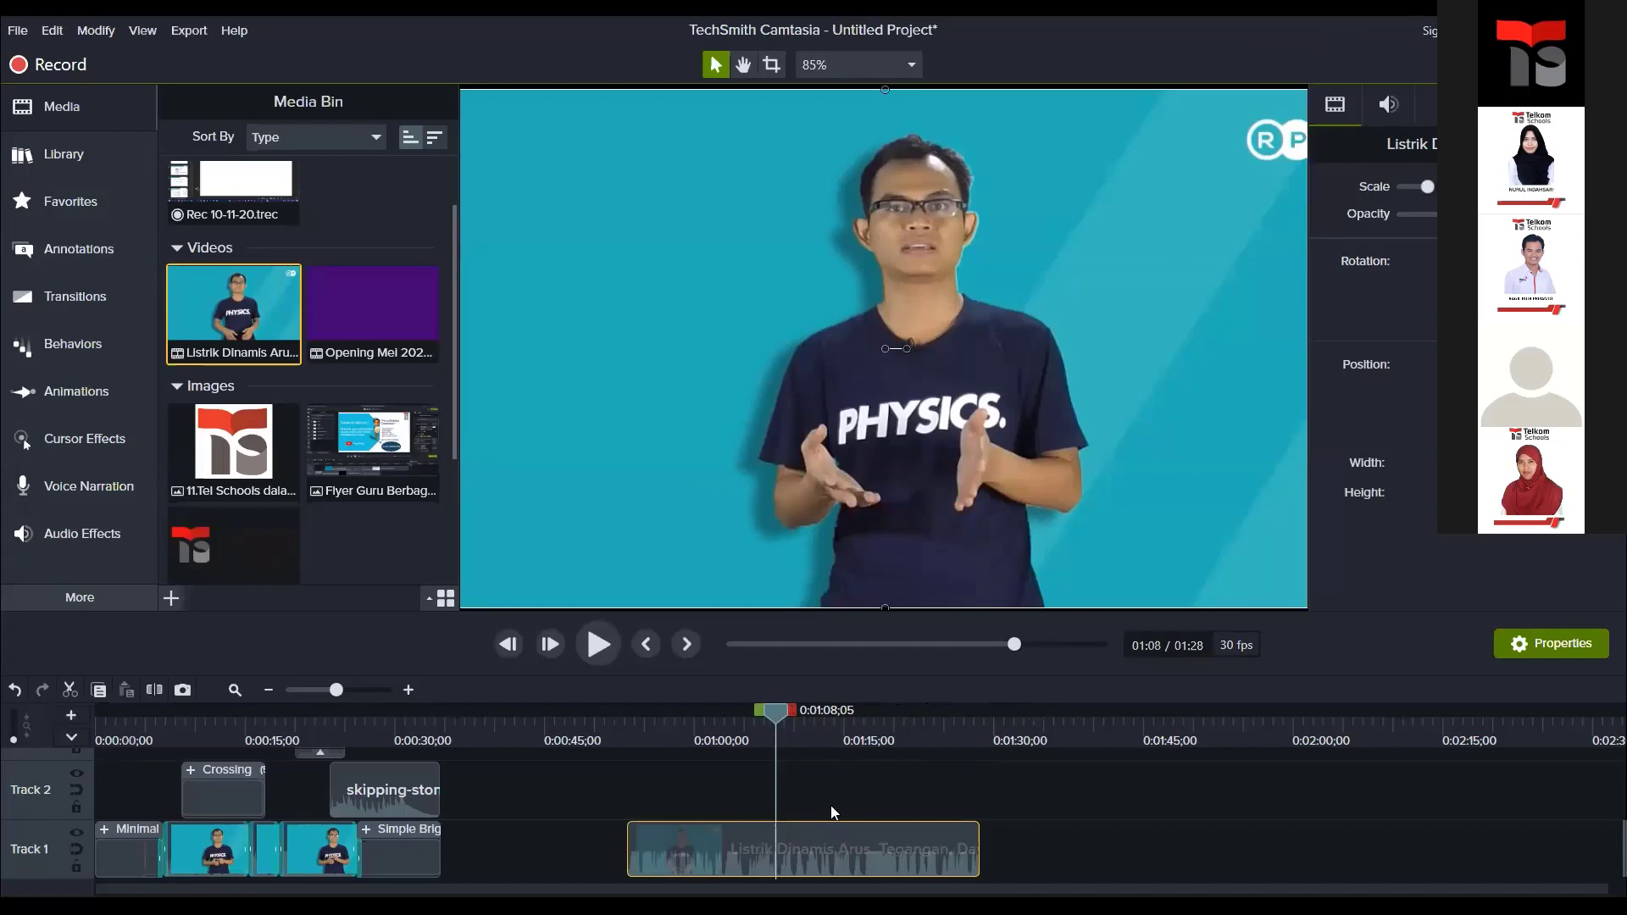
{"action": "right_click", "coordinate": [805, 859]}
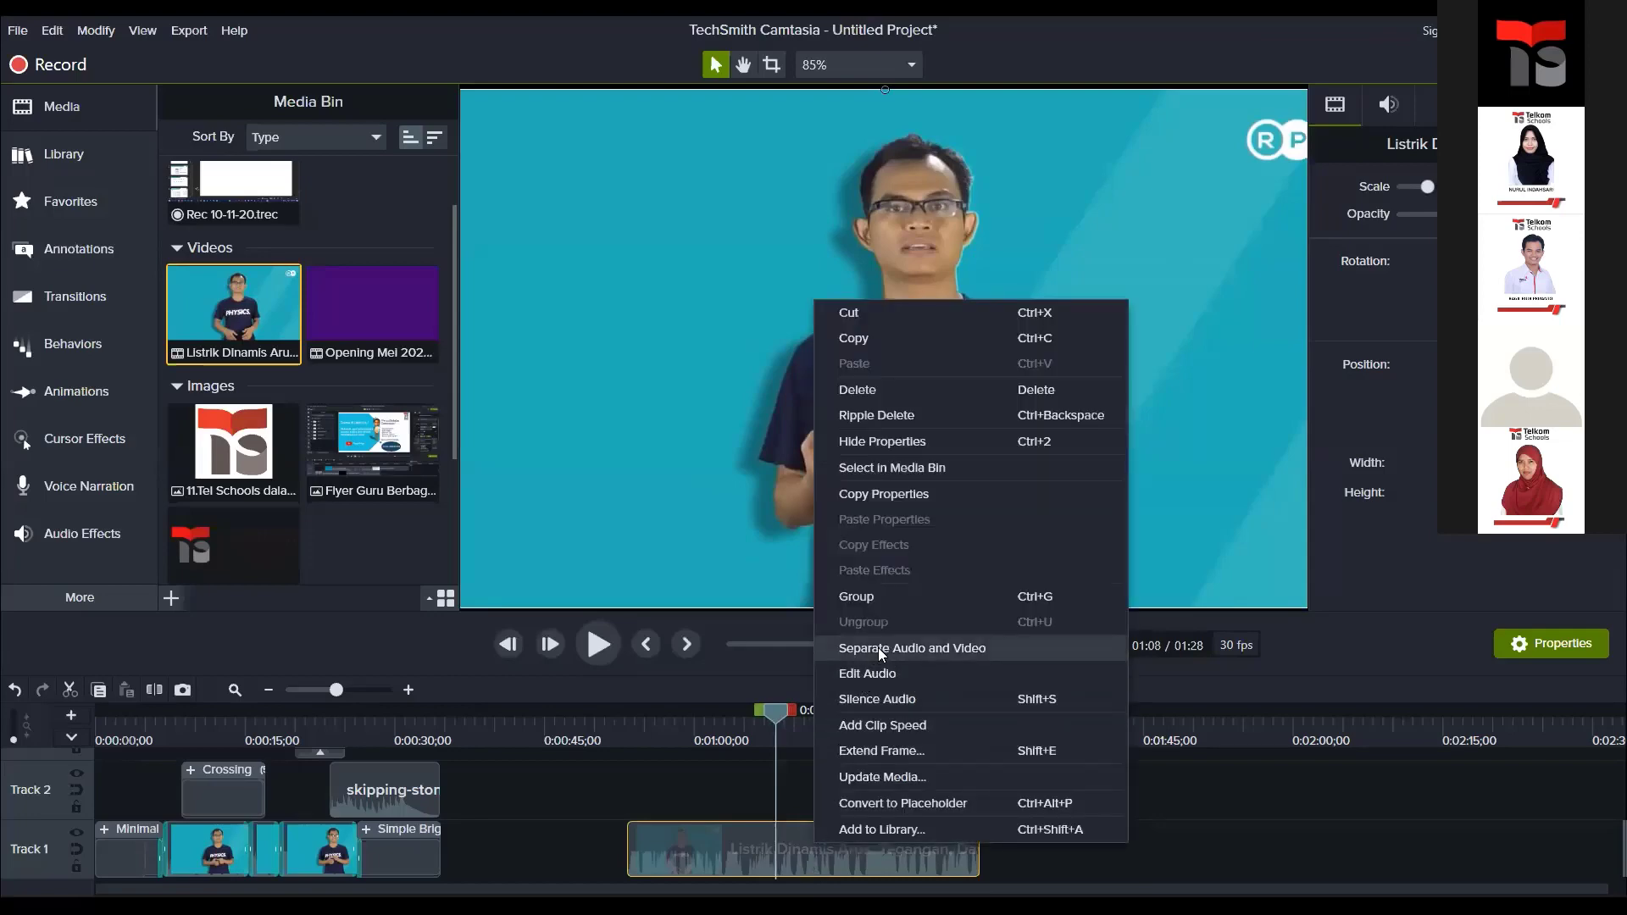
{"action": "left_click", "coordinate": [700, 807]}
{"action": "left_click", "coordinate": [724, 864]}
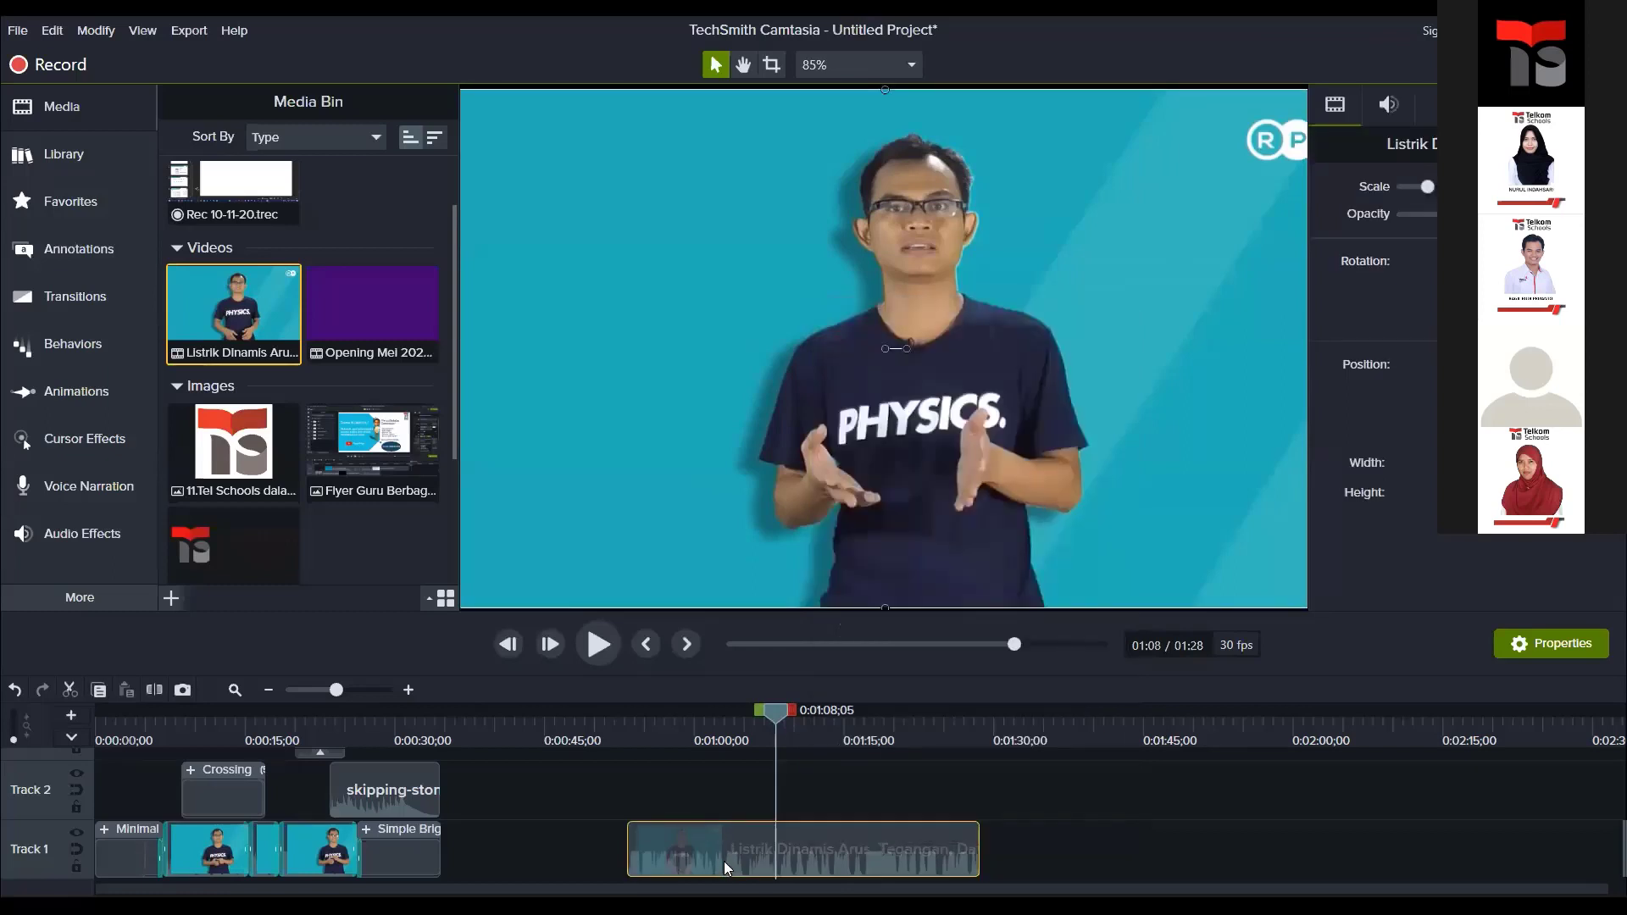
{"action": "right_click", "coordinate": [724, 862]}
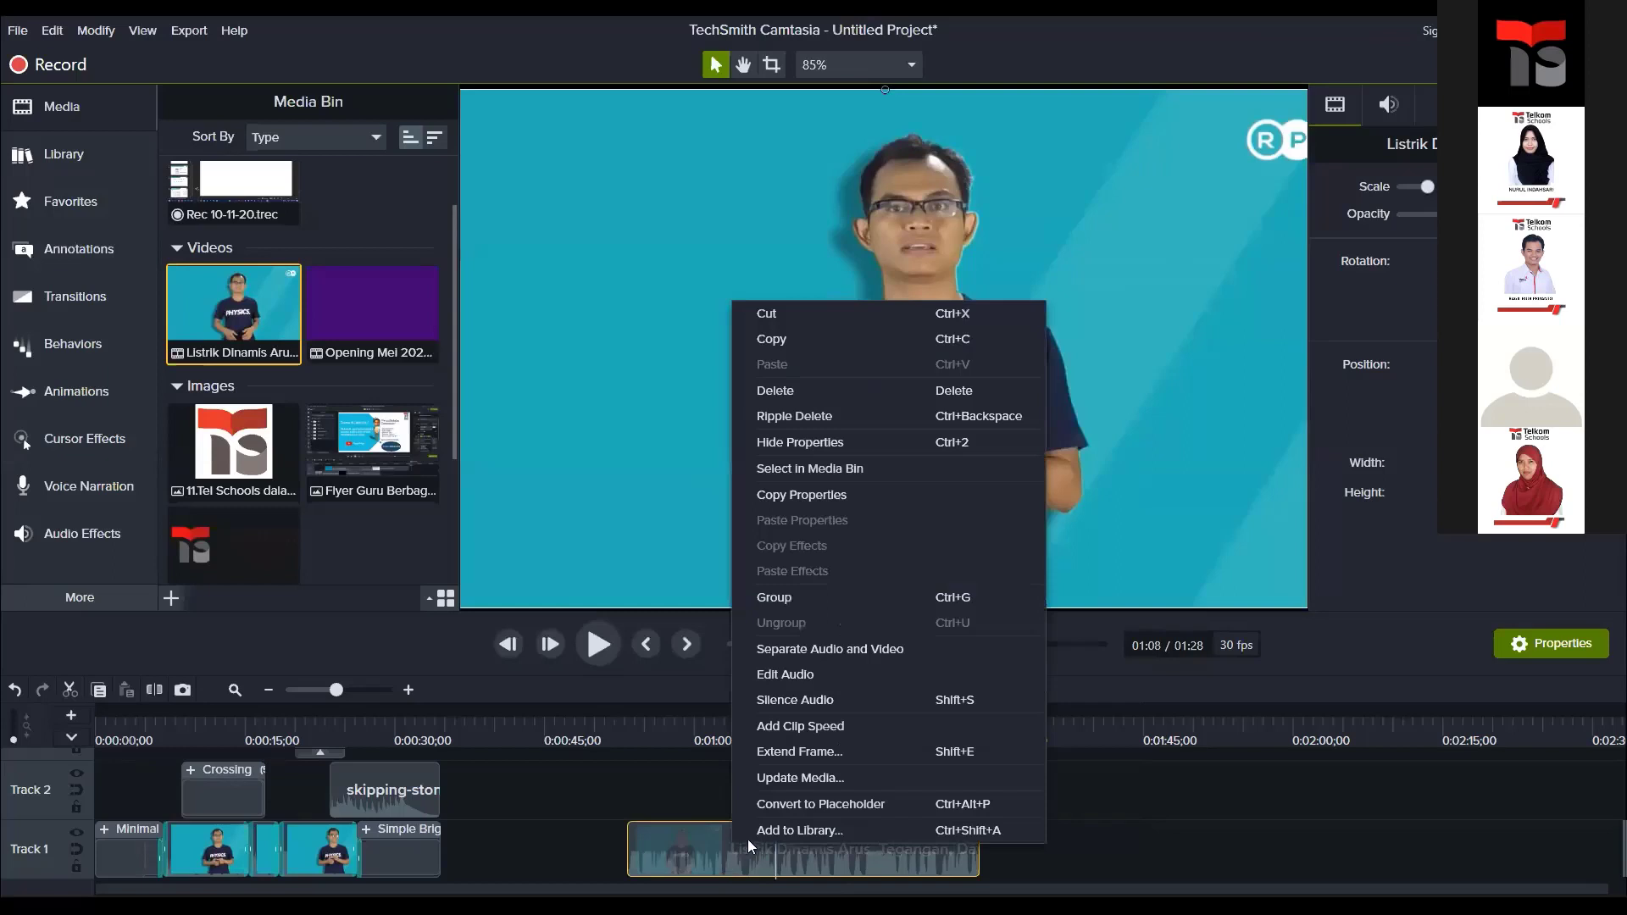
{"action": "left_click", "coordinate": [838, 652]}
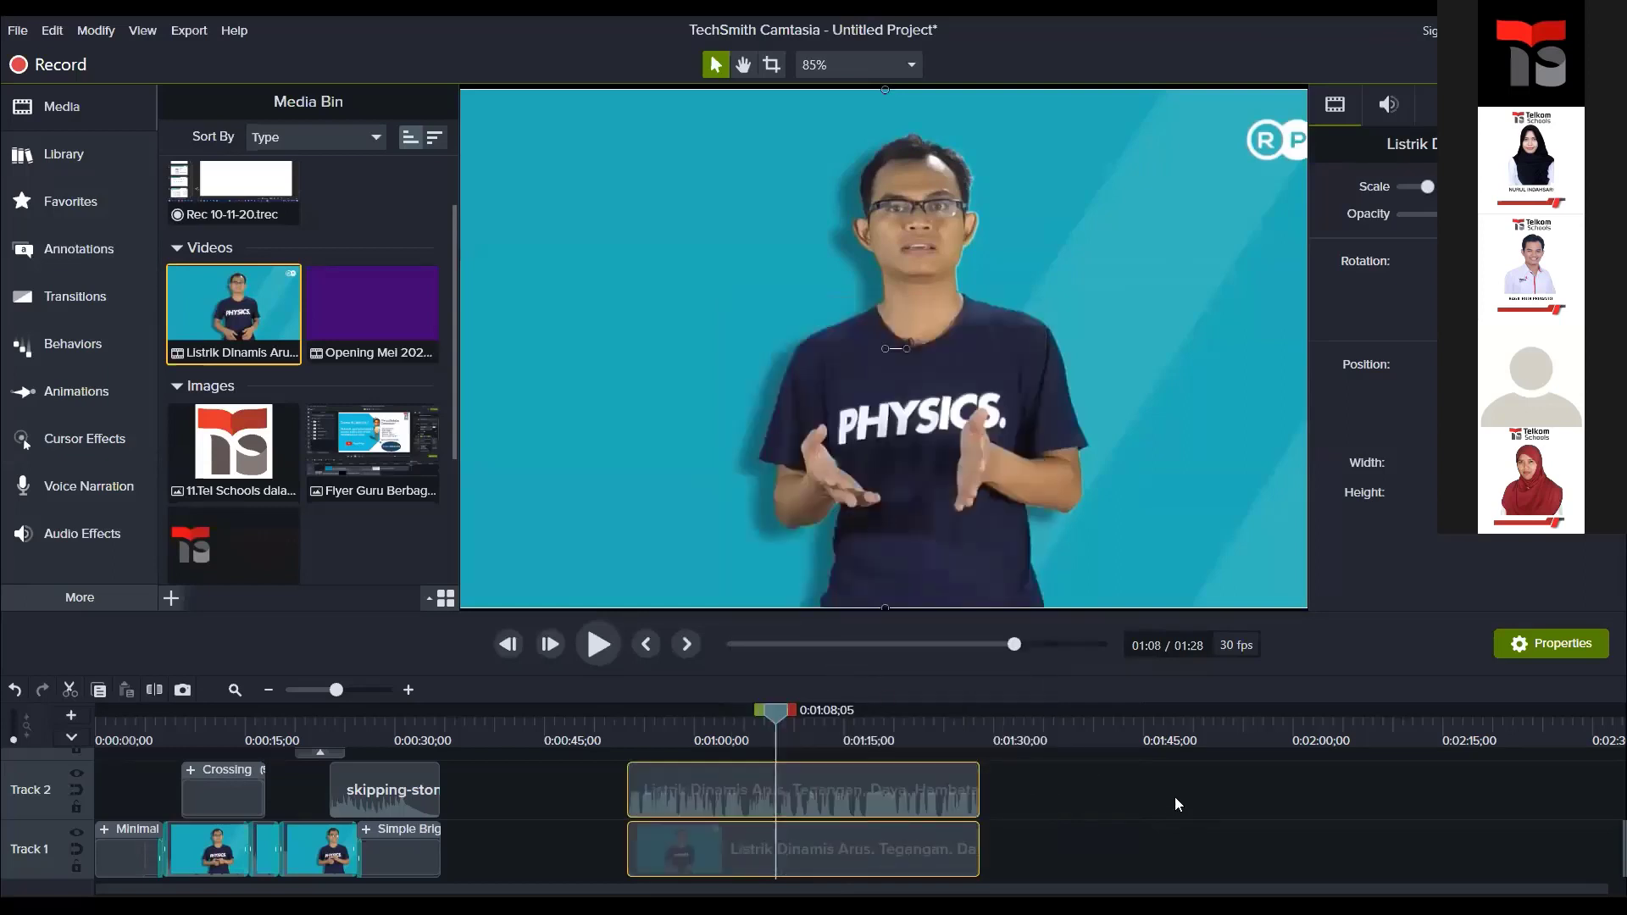
Step: Add the Konversi Sistem Bilangan audio to Track 3, with its start aligned to the Listrik Dinamis clip
{"action": "left_click", "coordinate": [861, 795]}
{"action": "scroll", "coordinate": [1090, 822], "scroll_direction": "up", "scroll_amount": 1}
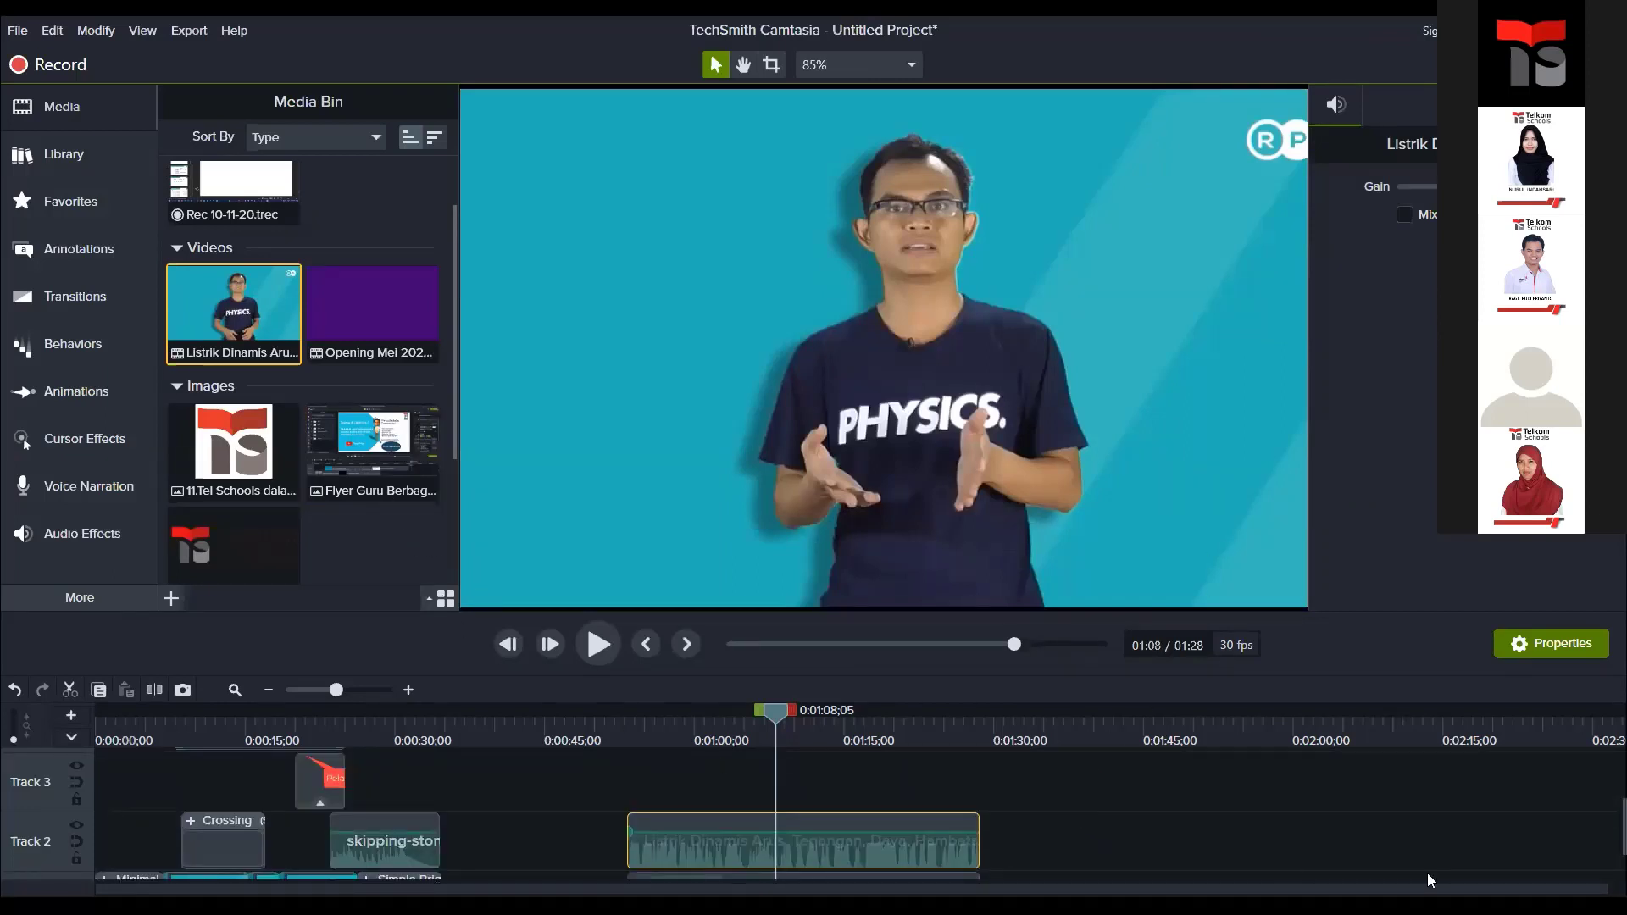
{"action": "scroll", "coordinate": [373, 533], "scroll_direction": "up", "scroll_amount": 2}
{"action": "scroll", "coordinate": [373, 532], "scroll_direction": "down", "scroll_amount": 3}
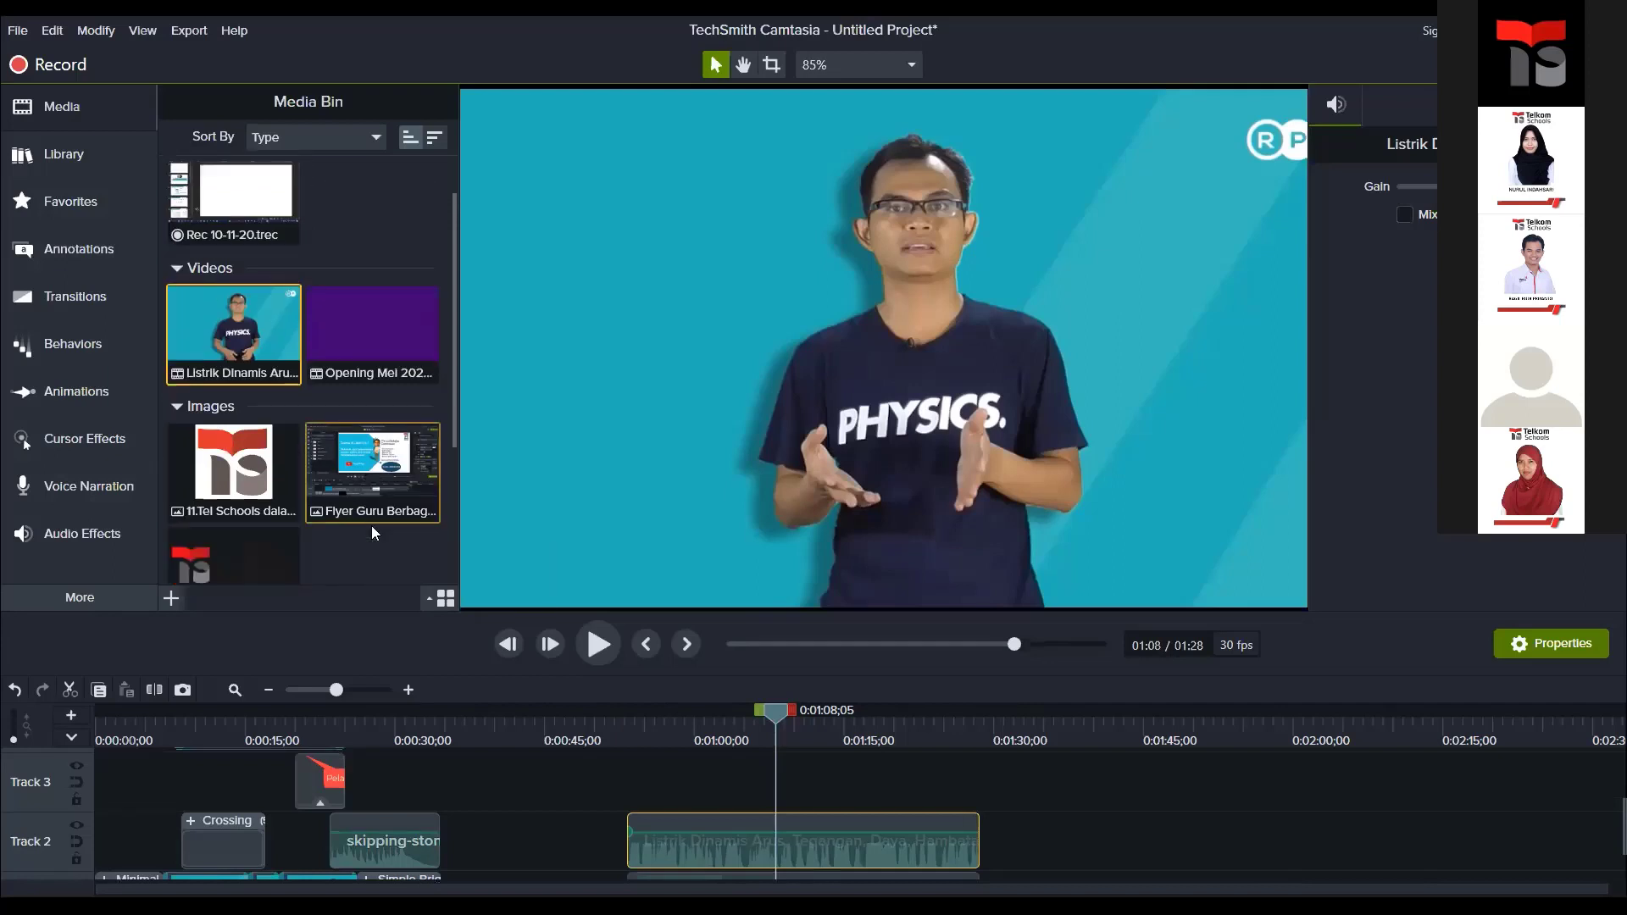
{"action": "scroll", "coordinate": [373, 532], "scroll_direction": "down", "scroll_amount": 3}
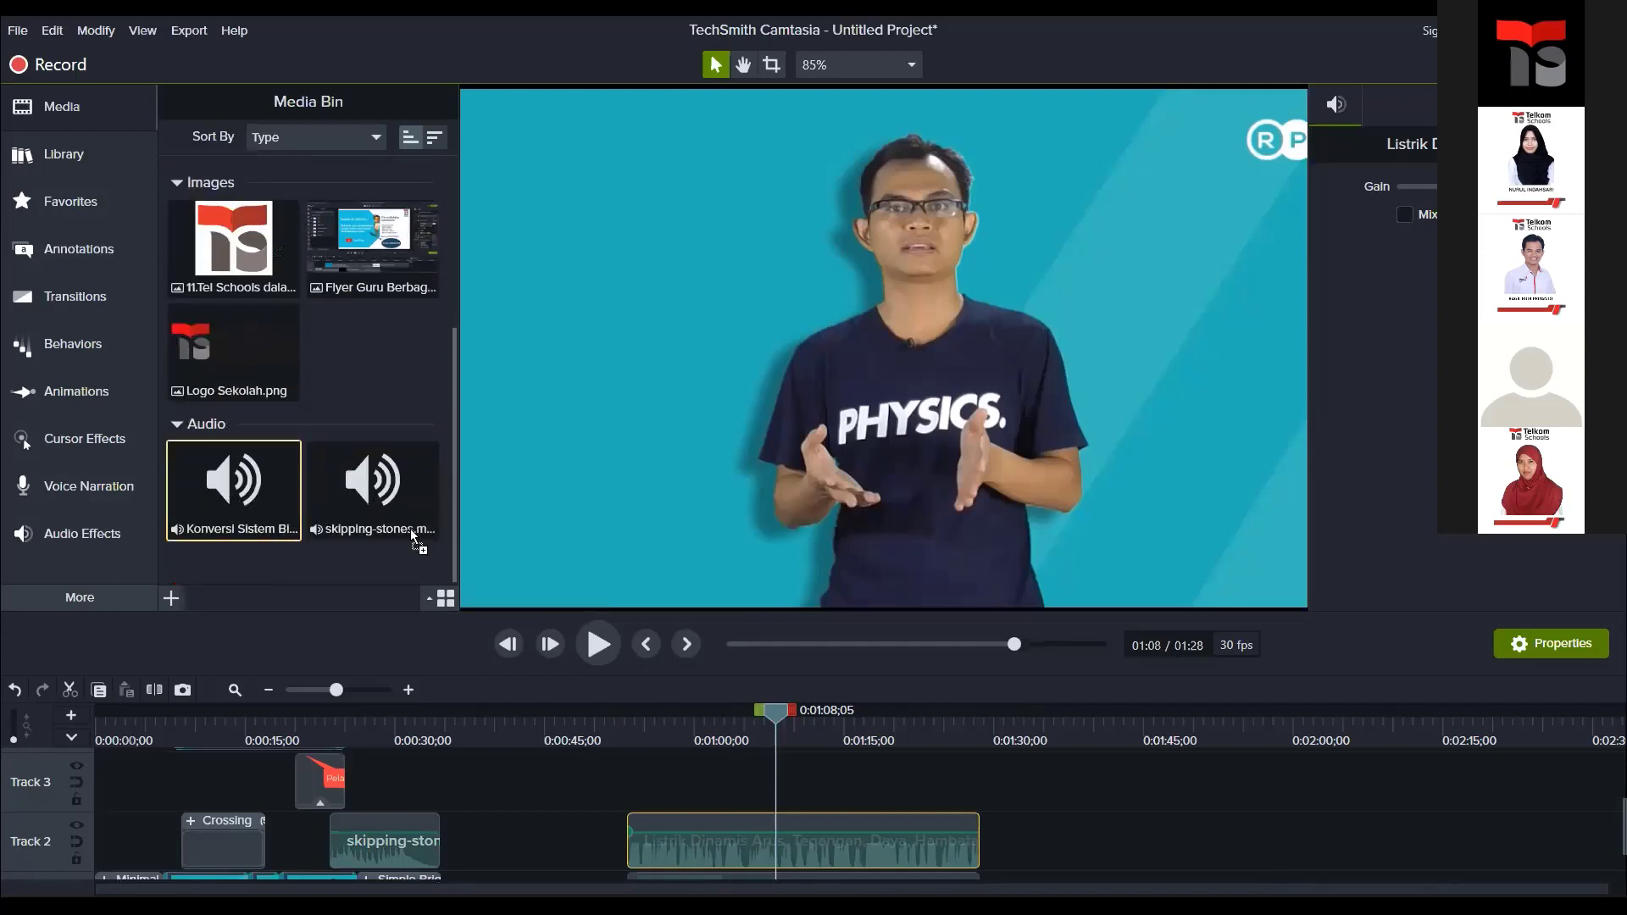
{"action": "left_click_drag", "start_coordinate": [410, 529], "coordinate": [613, 786]}
Step: Split the Konversi audio on Track 3 at 0:01:28;19, where the Listrik Dinamis clip ends, and delete the remainder
{"action": "left_click", "coordinate": [953, 738]}
{"action": "left_click_drag", "start_coordinate": [953, 737], "coordinate": [981, 737]}
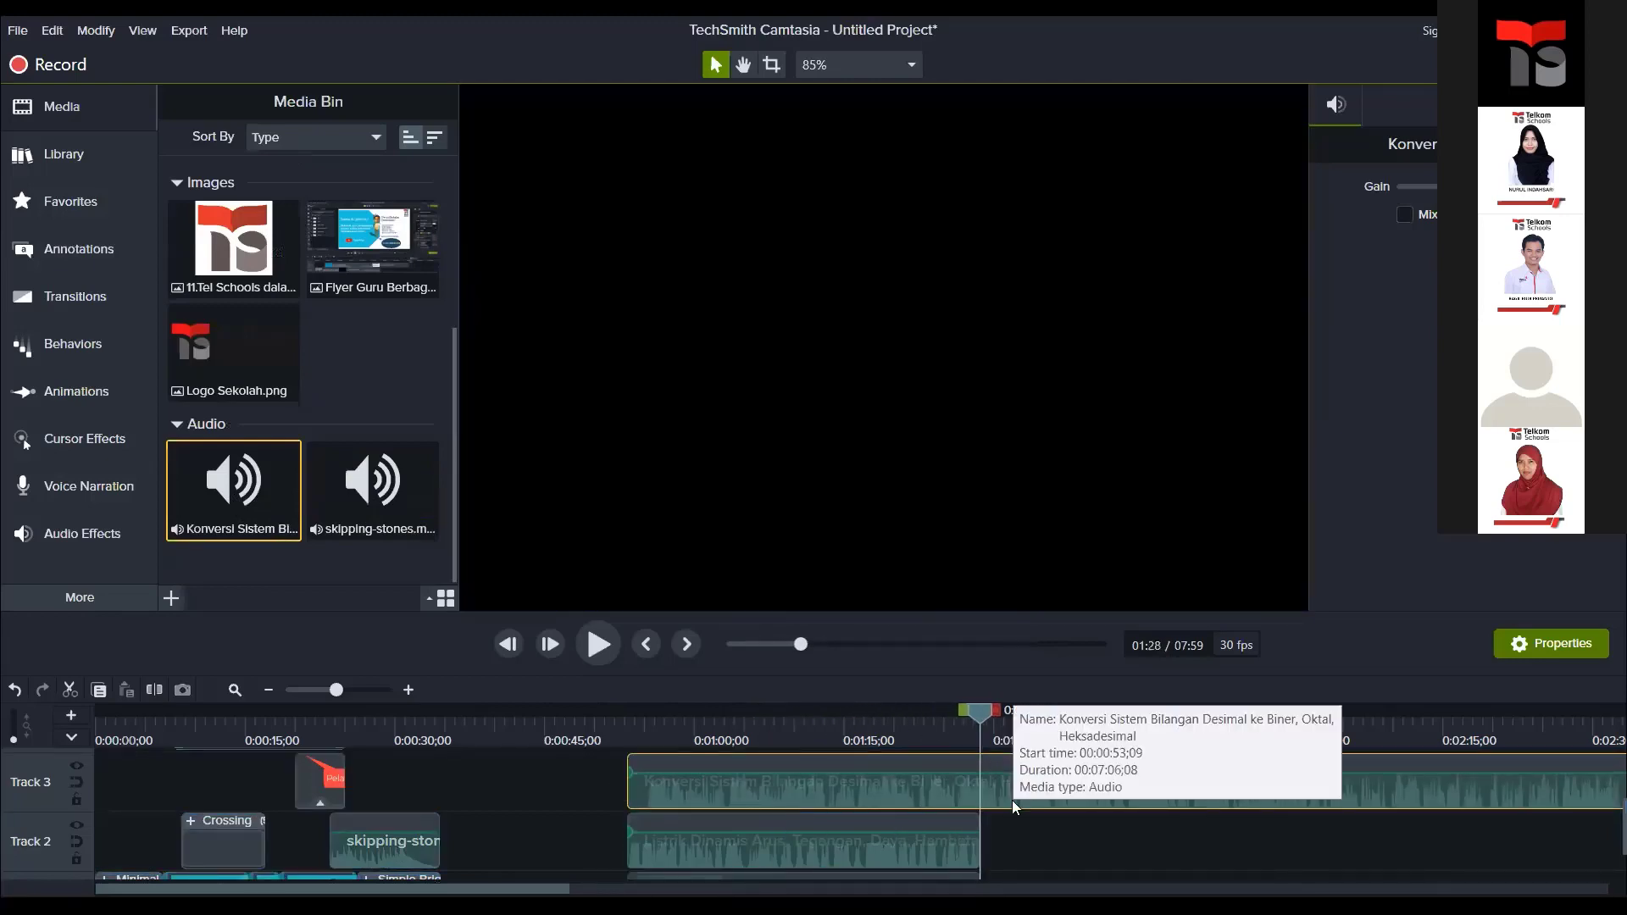
{"action": "left_click", "coordinate": [153, 690]}
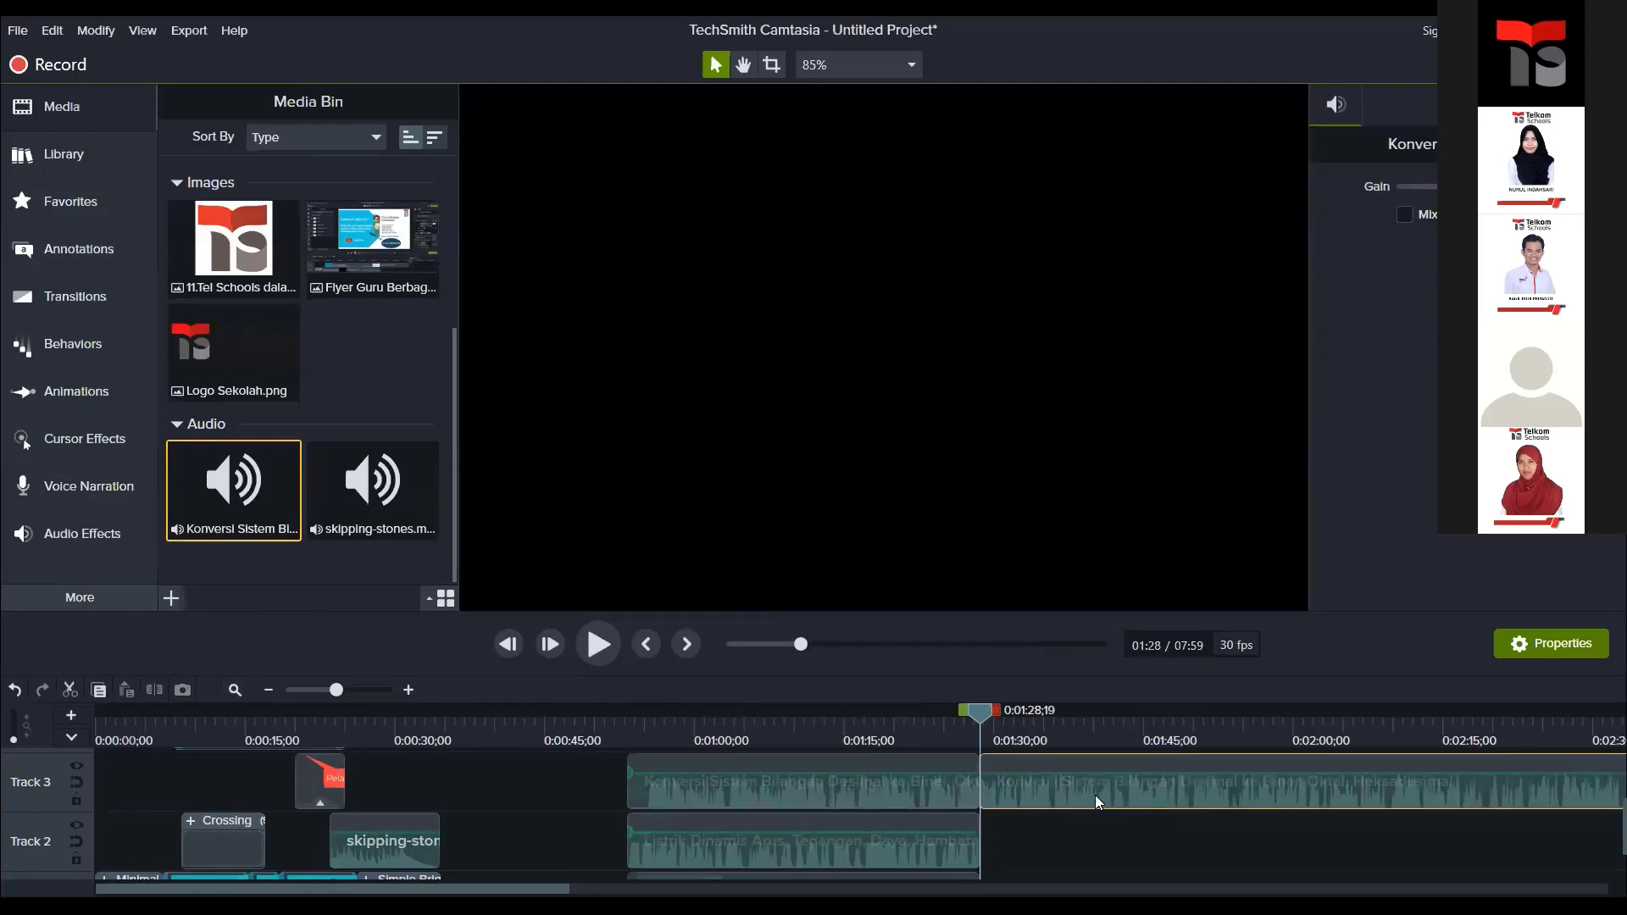
{"action": "key", "text": "Delete"}
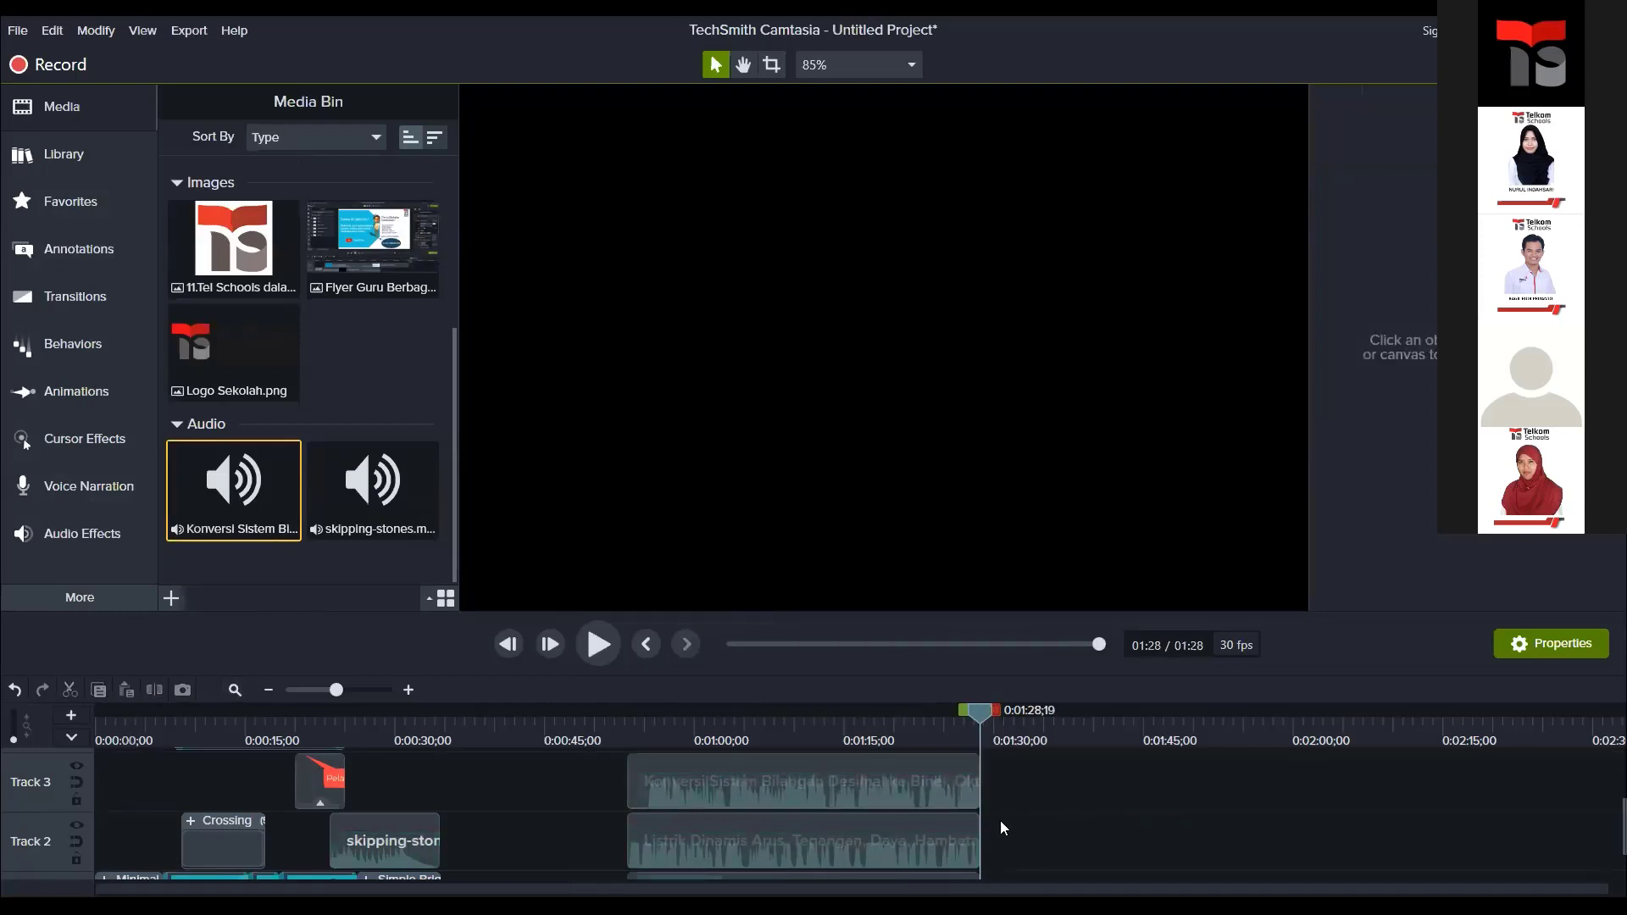
Step: Compare the original audio on Track 2 with the Konversi audio on Track 3, and place the playhead at 0:00:52;24
{"action": "scroll", "coordinate": [992, 810], "scroll_direction": "down", "scroll_amount": 1}
{"action": "left_click", "coordinate": [866, 800]}
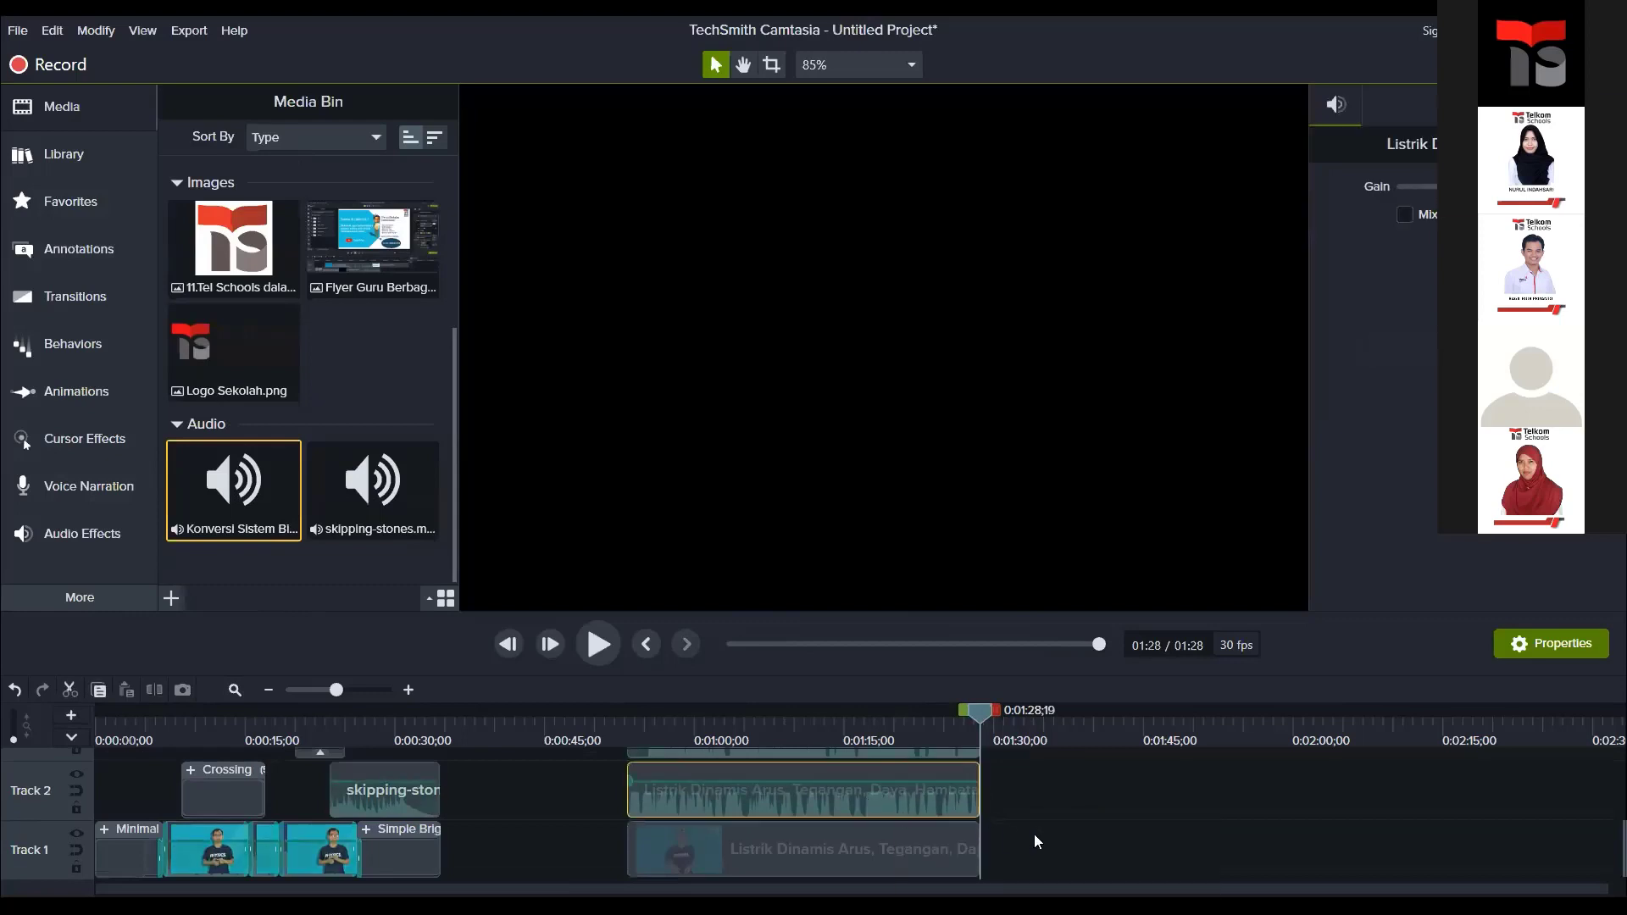
{"action": "scroll", "coordinate": [1036, 827], "scroll_direction": "up", "scroll_amount": 1}
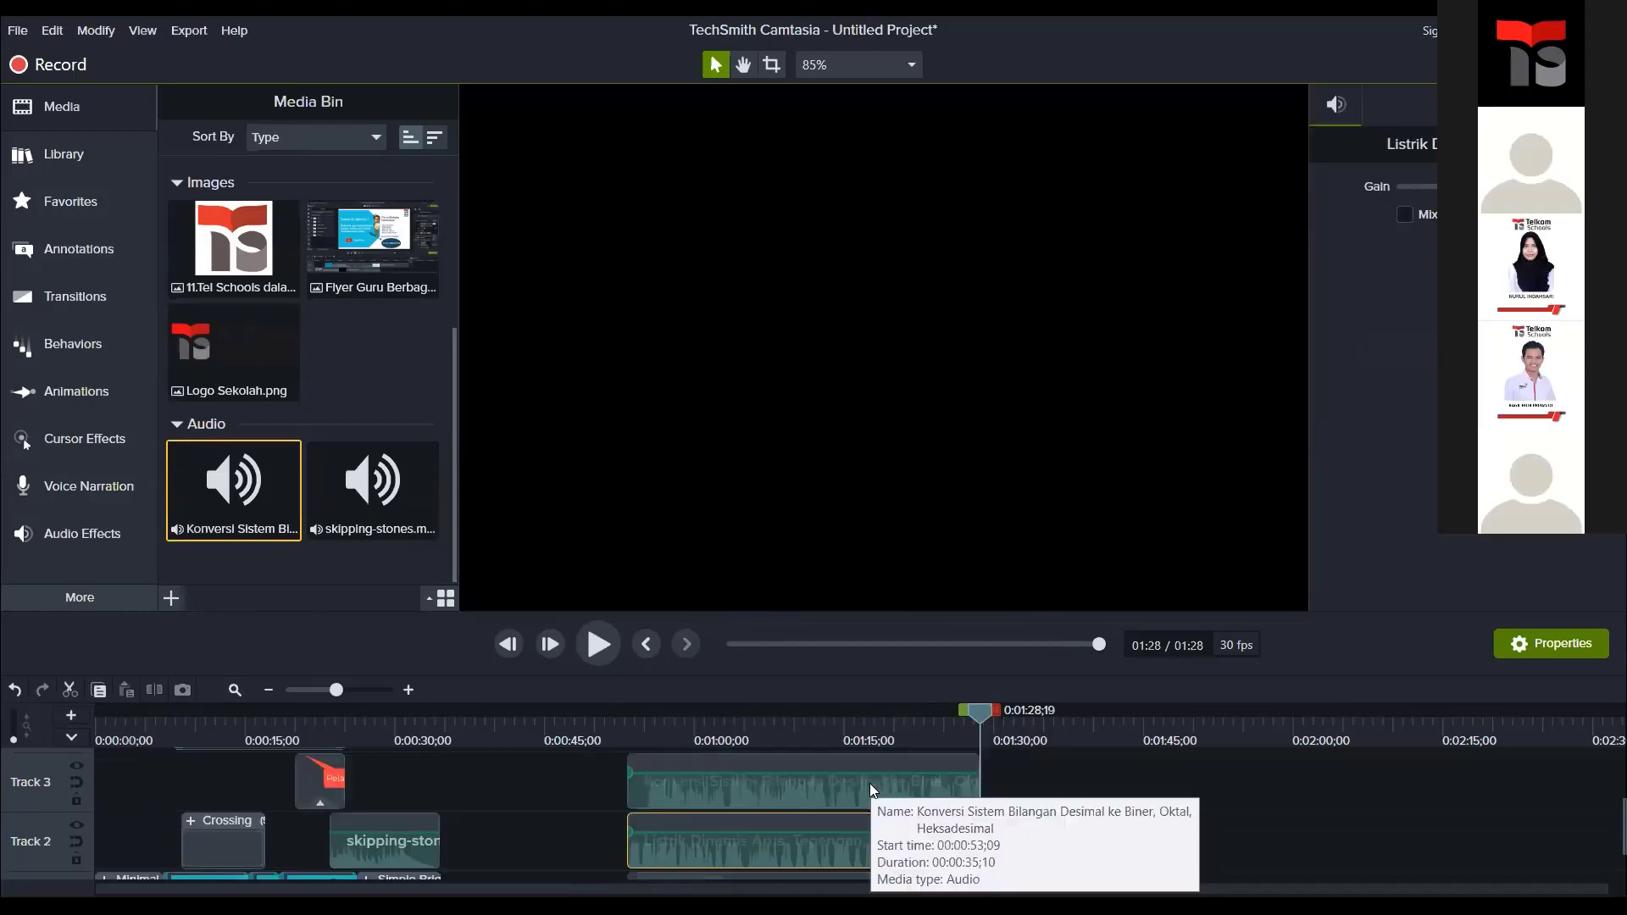
{"action": "left_click", "coordinate": [868, 782]}
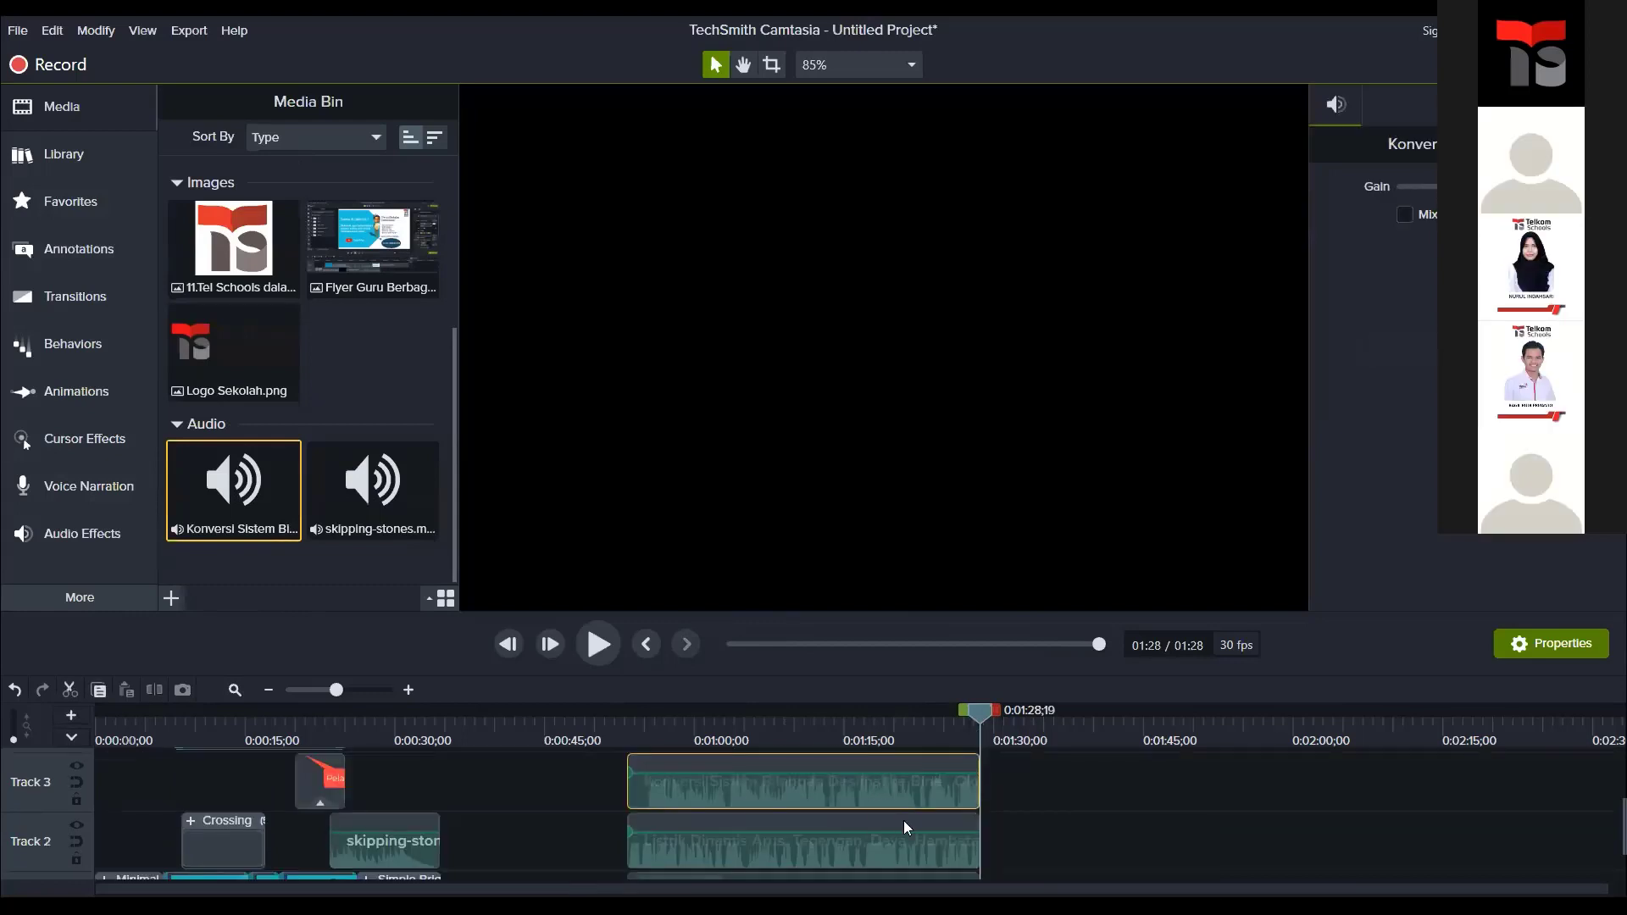
{"action": "left_click_drag", "start_coordinate": [891, 719], "coordinate": [621, 741]}
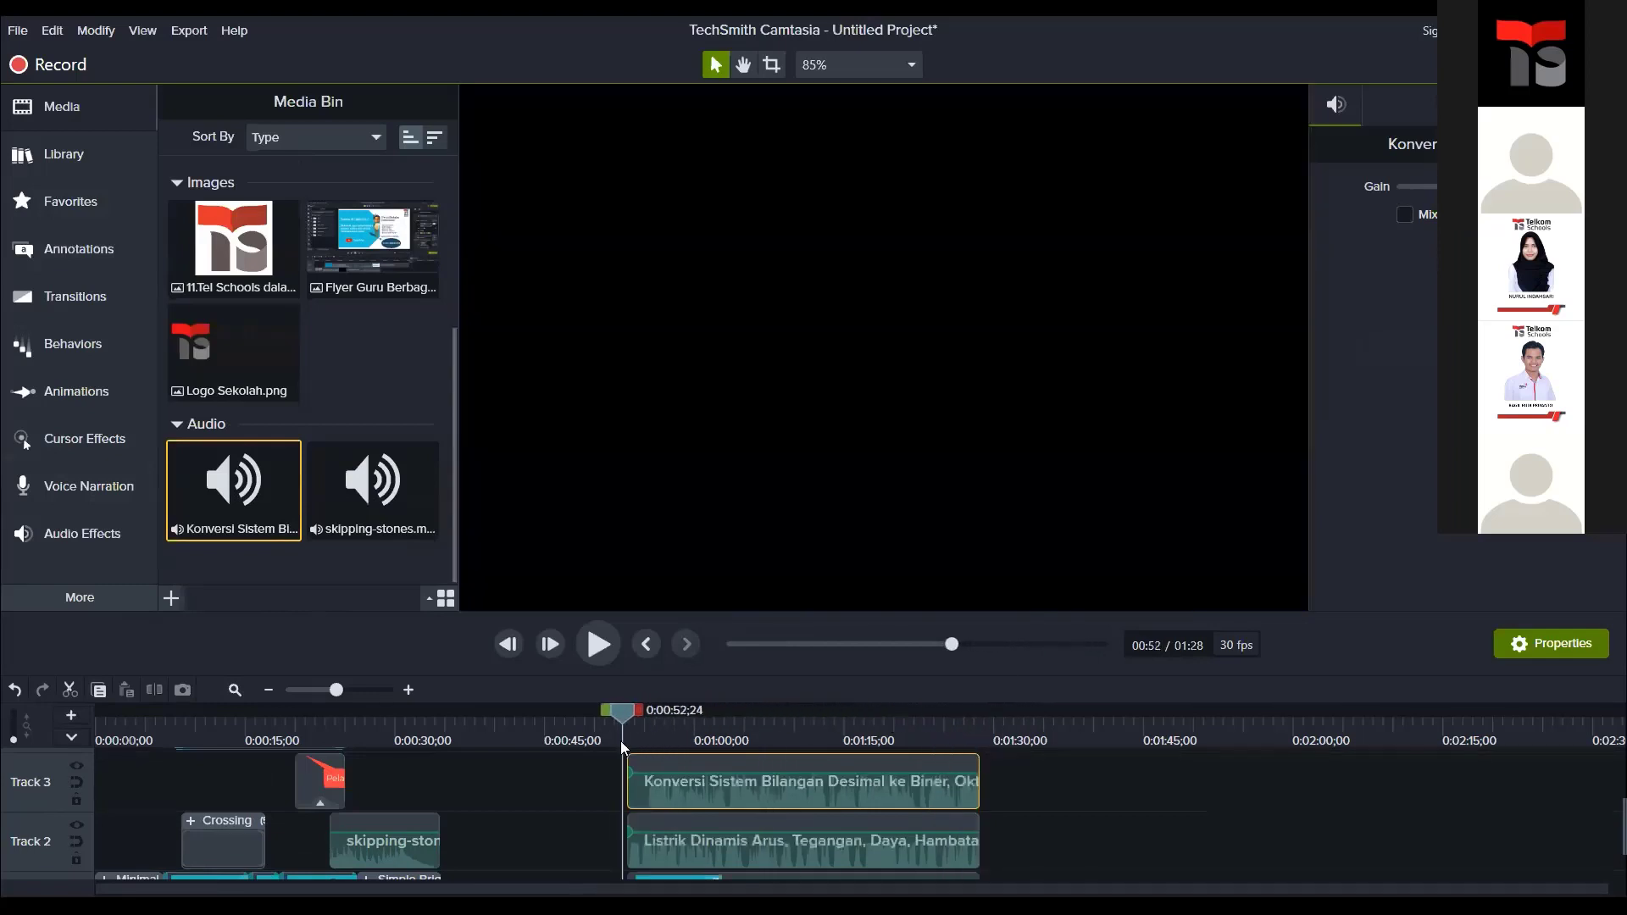
{"action": "left_click", "coordinate": [753, 854]}
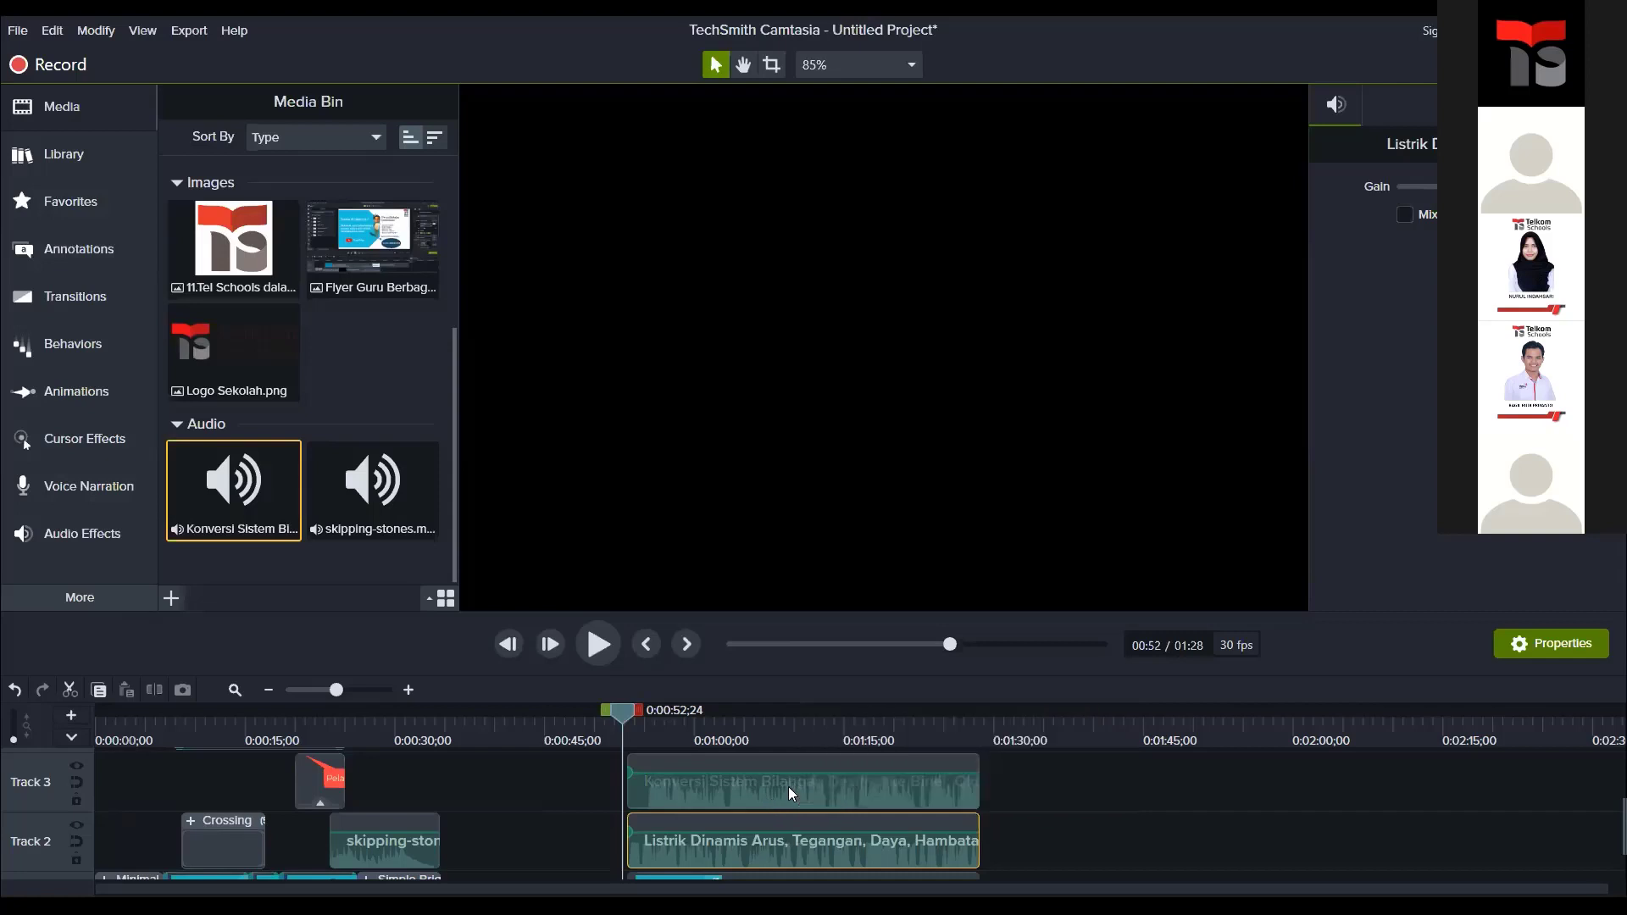
Step: Disable Track 3, check the preview without its callout at 0:00:23;28, and enable the track again
{"action": "left_click", "coordinate": [76, 801]}
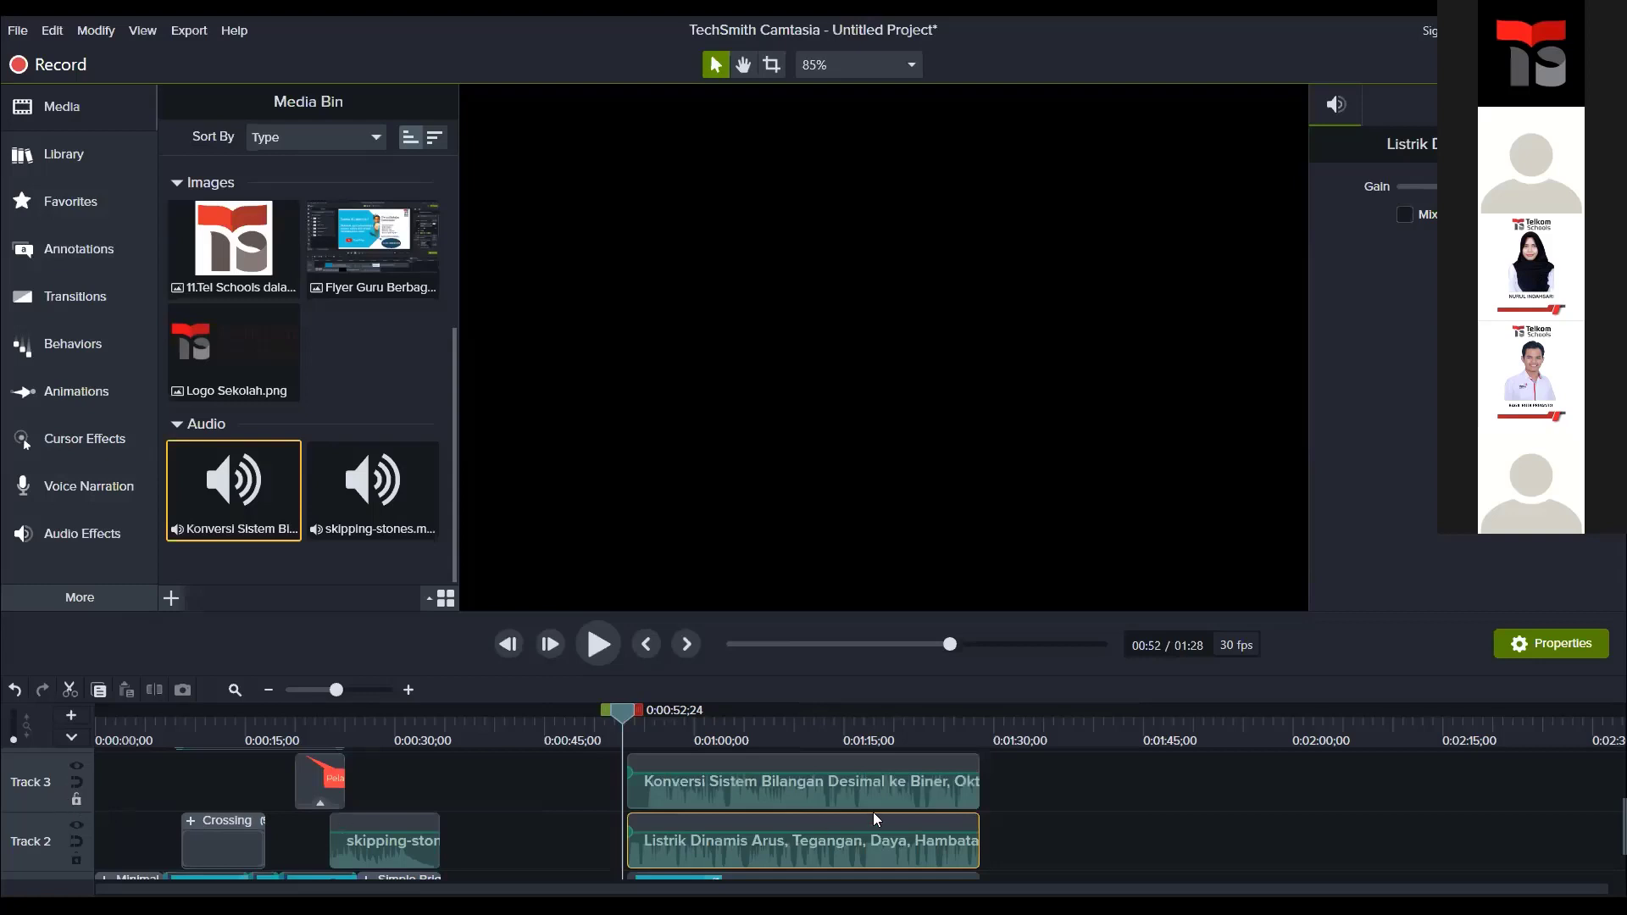
{"action": "left_click", "coordinate": [77, 768]}
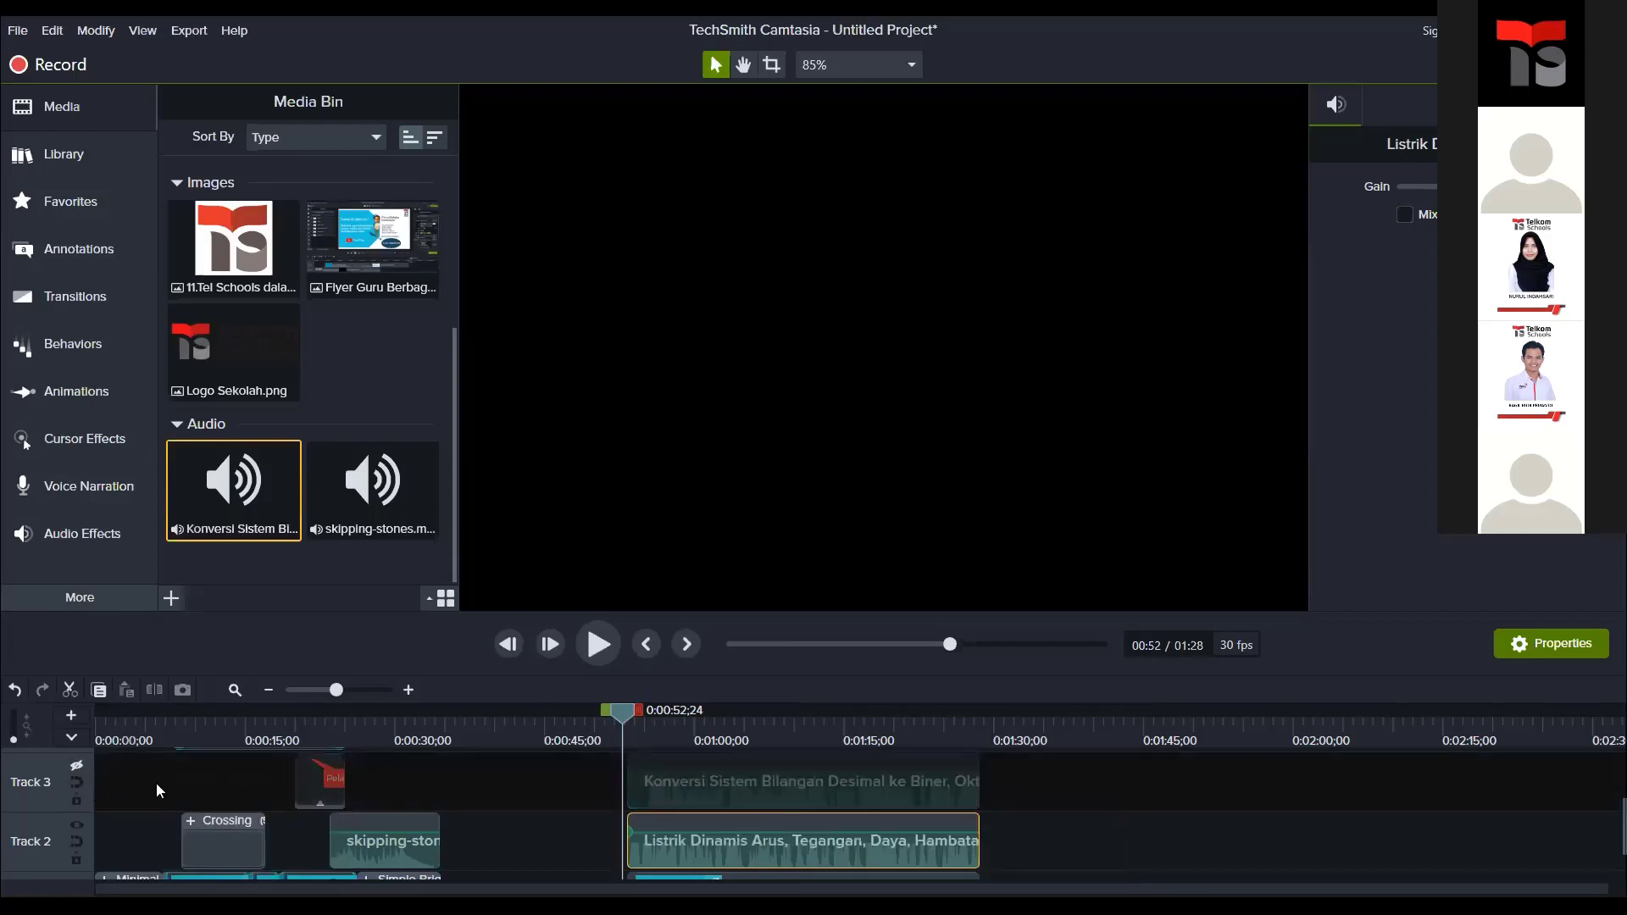
{"action": "left_click_drag", "start_coordinate": [590, 715], "coordinate": [332, 713]}
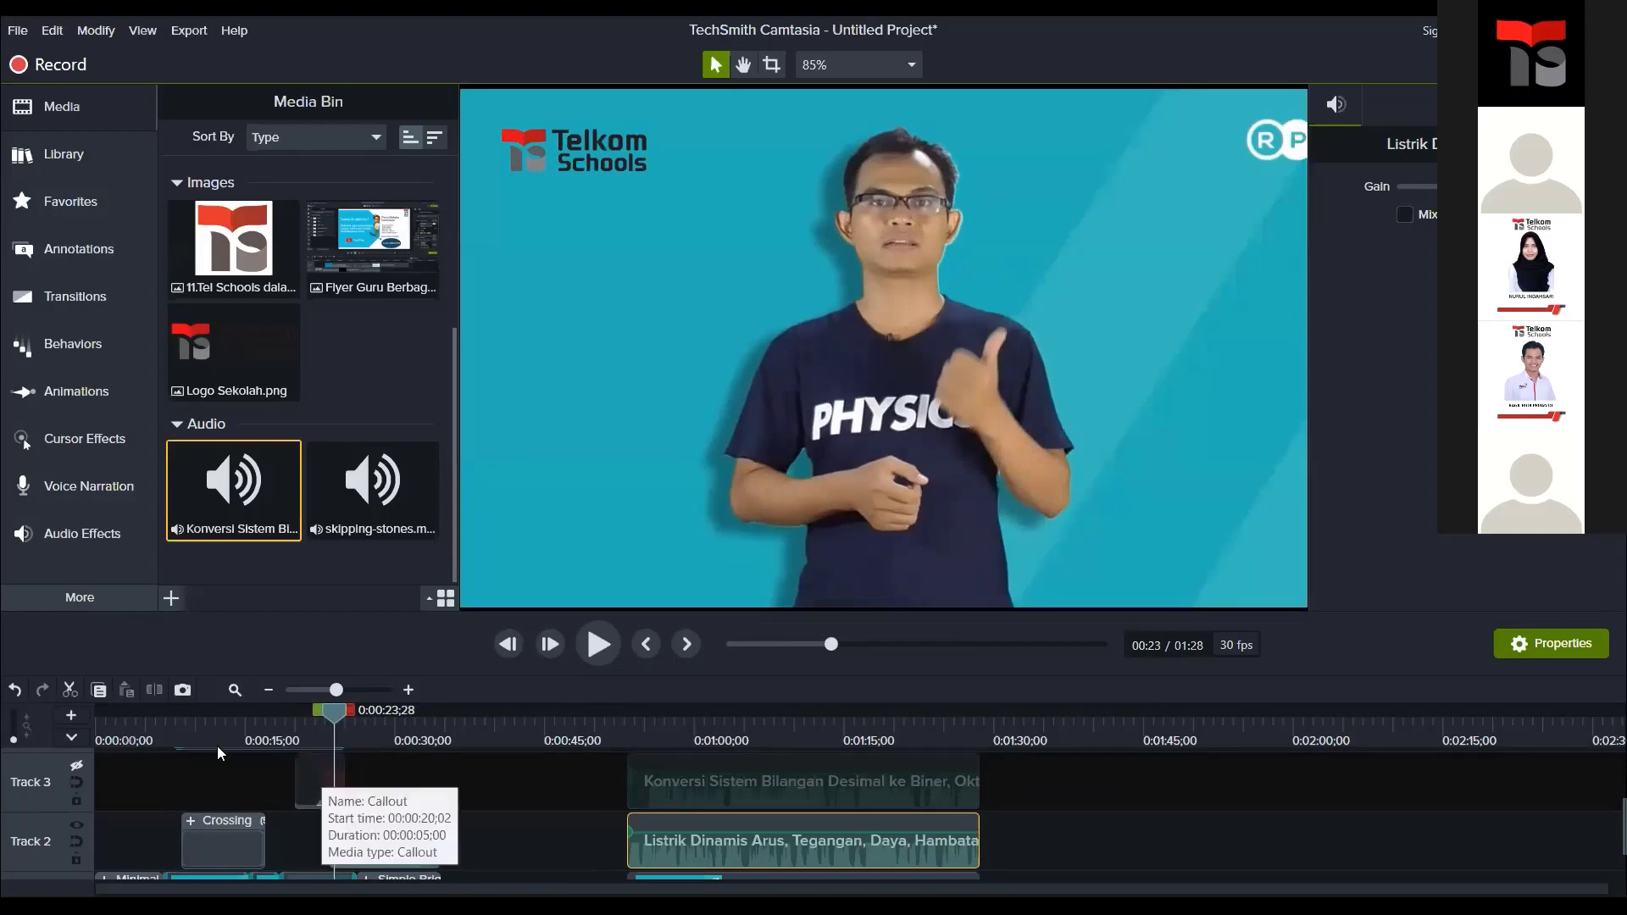
{"action": "left_click", "coordinate": [77, 768]}
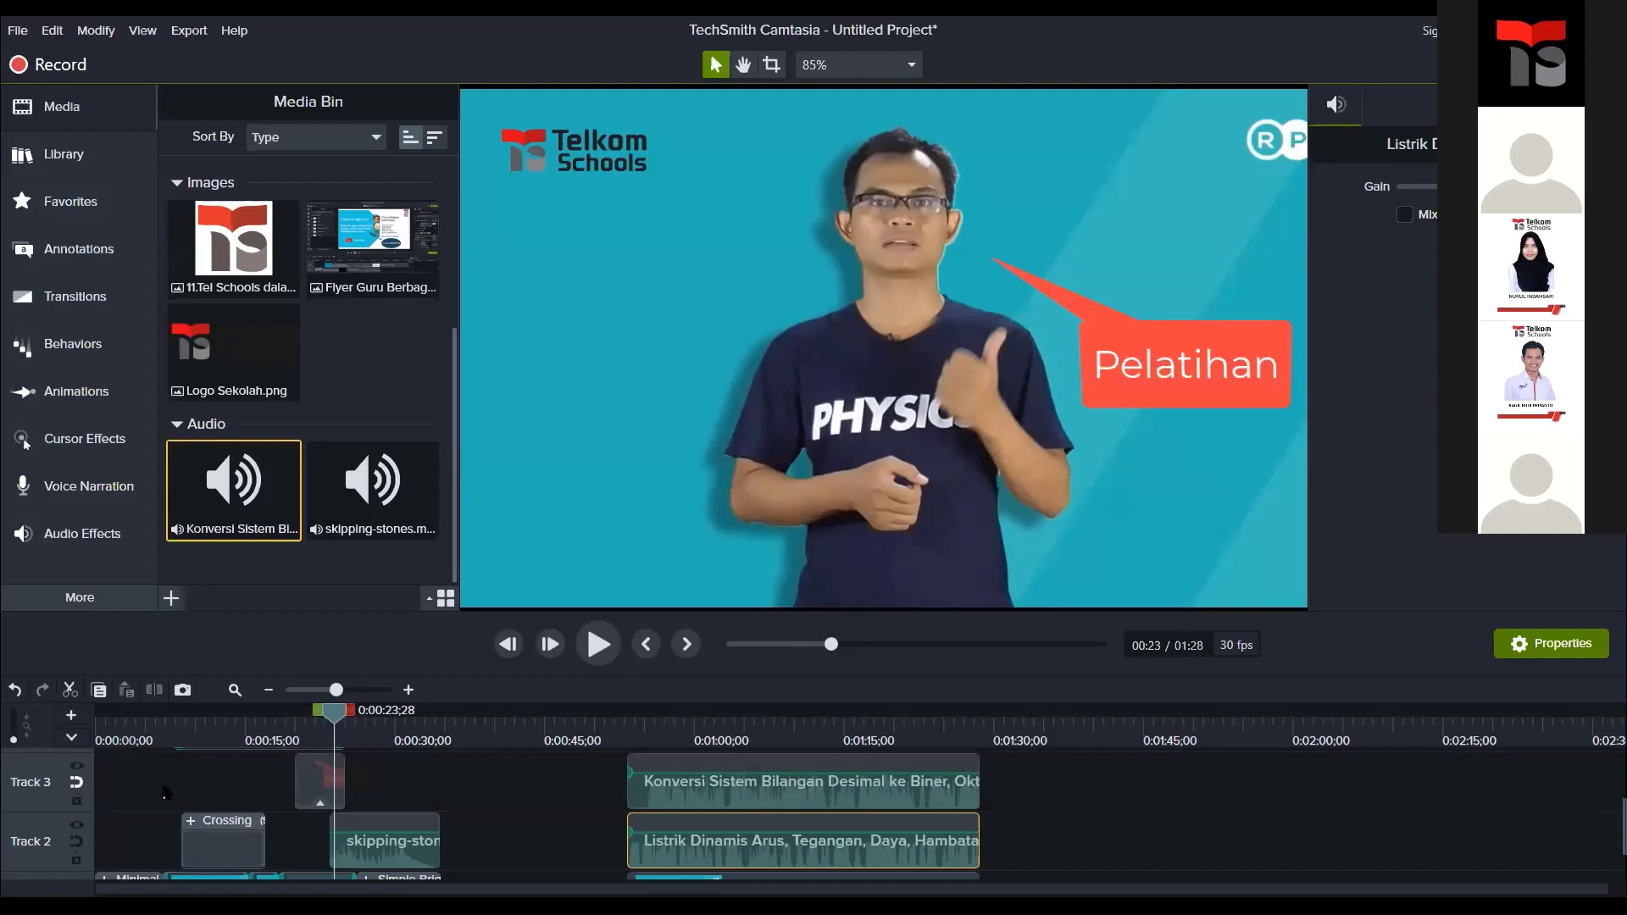
Step: Turn Track 3 off once more, view the frame at 0:00:58;04, and turn the track back on
{"action": "left_click", "coordinate": [77, 769]}
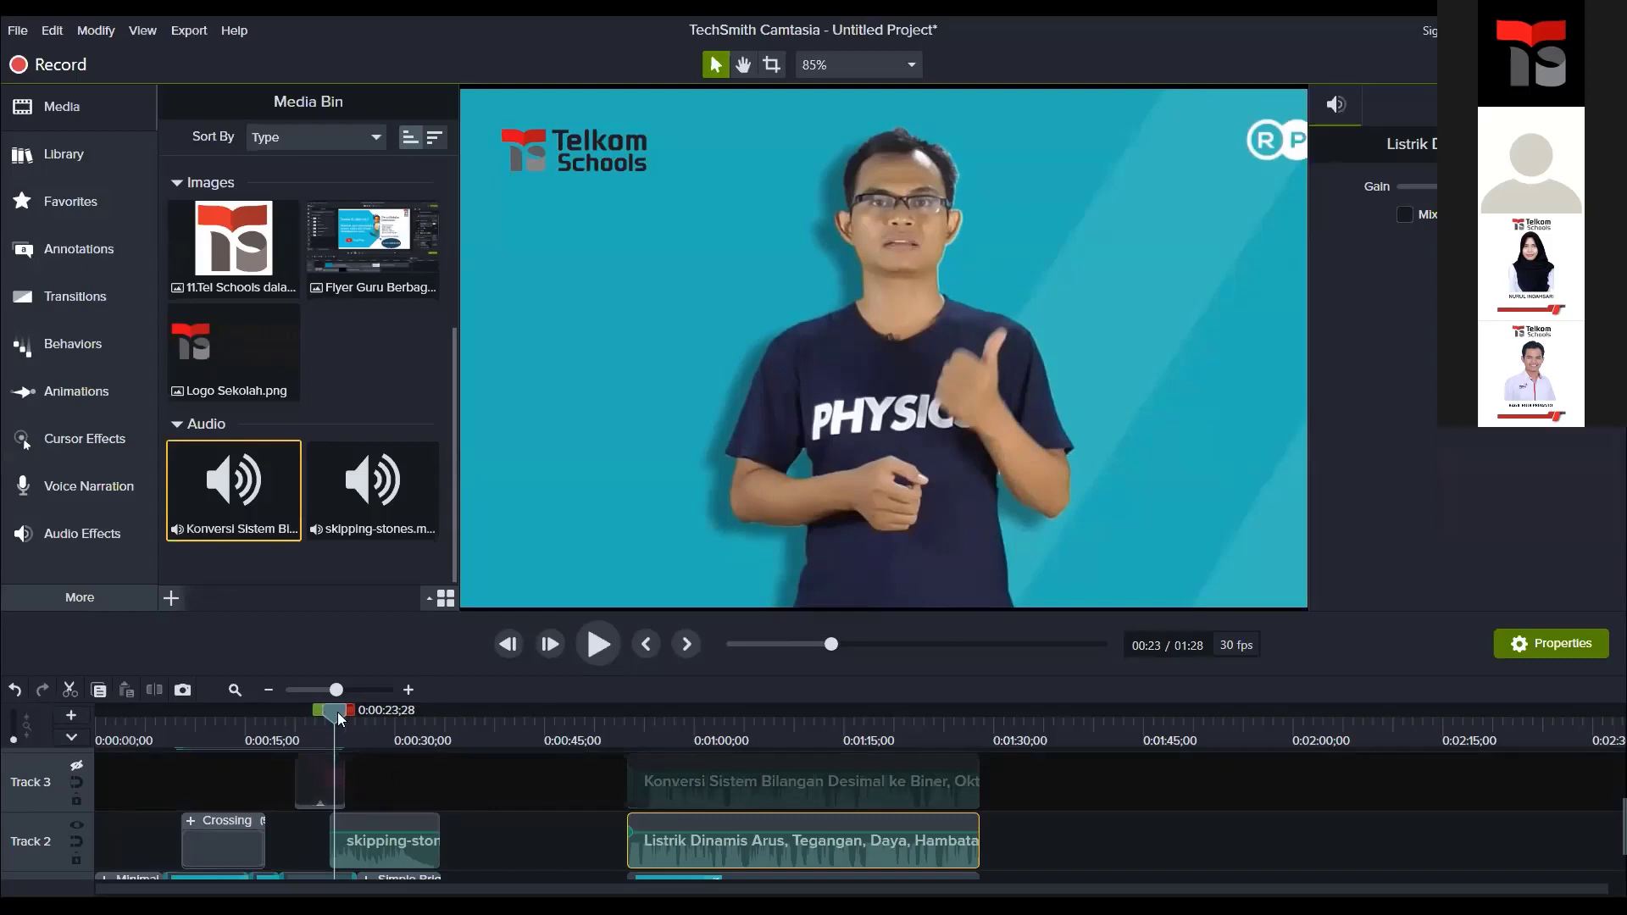
{"action": "left_click", "coordinate": [327, 712]}
{"action": "left_click_drag", "start_coordinate": [369, 718], "coordinate": [675, 728]}
{"action": "left_click", "coordinate": [76, 763]}
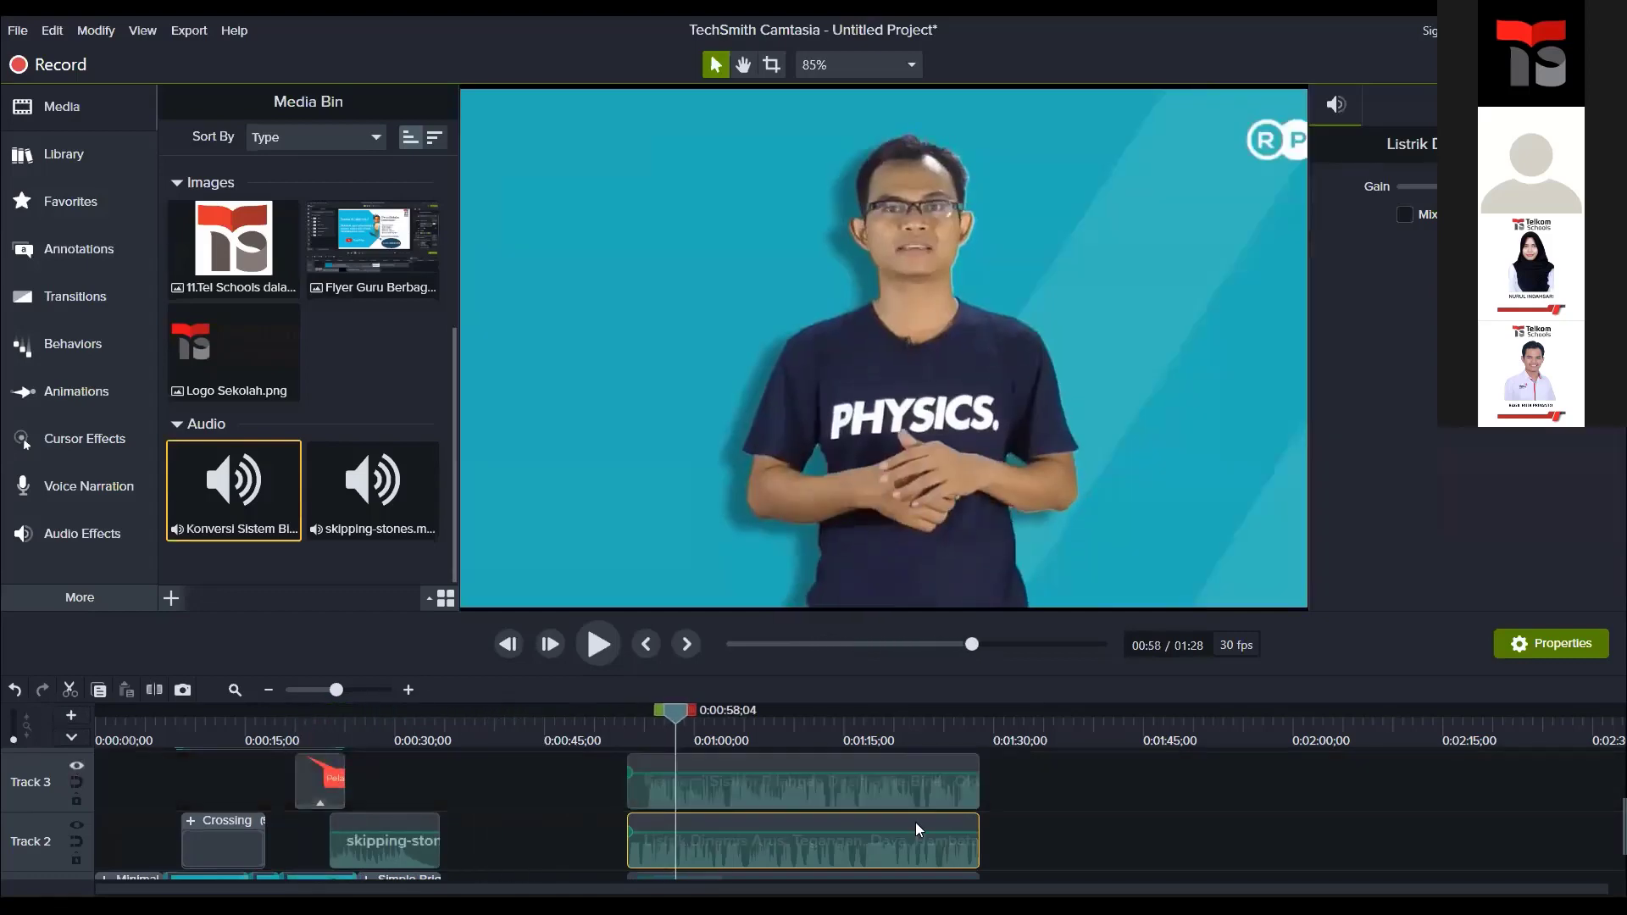
Step: Examine the separated audio and video clips on Tracks 1 to 3, including the editing commands offered for the Track 1 video
{"action": "scroll", "coordinate": [1054, 824], "scroll_direction": "down", "scroll_amount": 2}
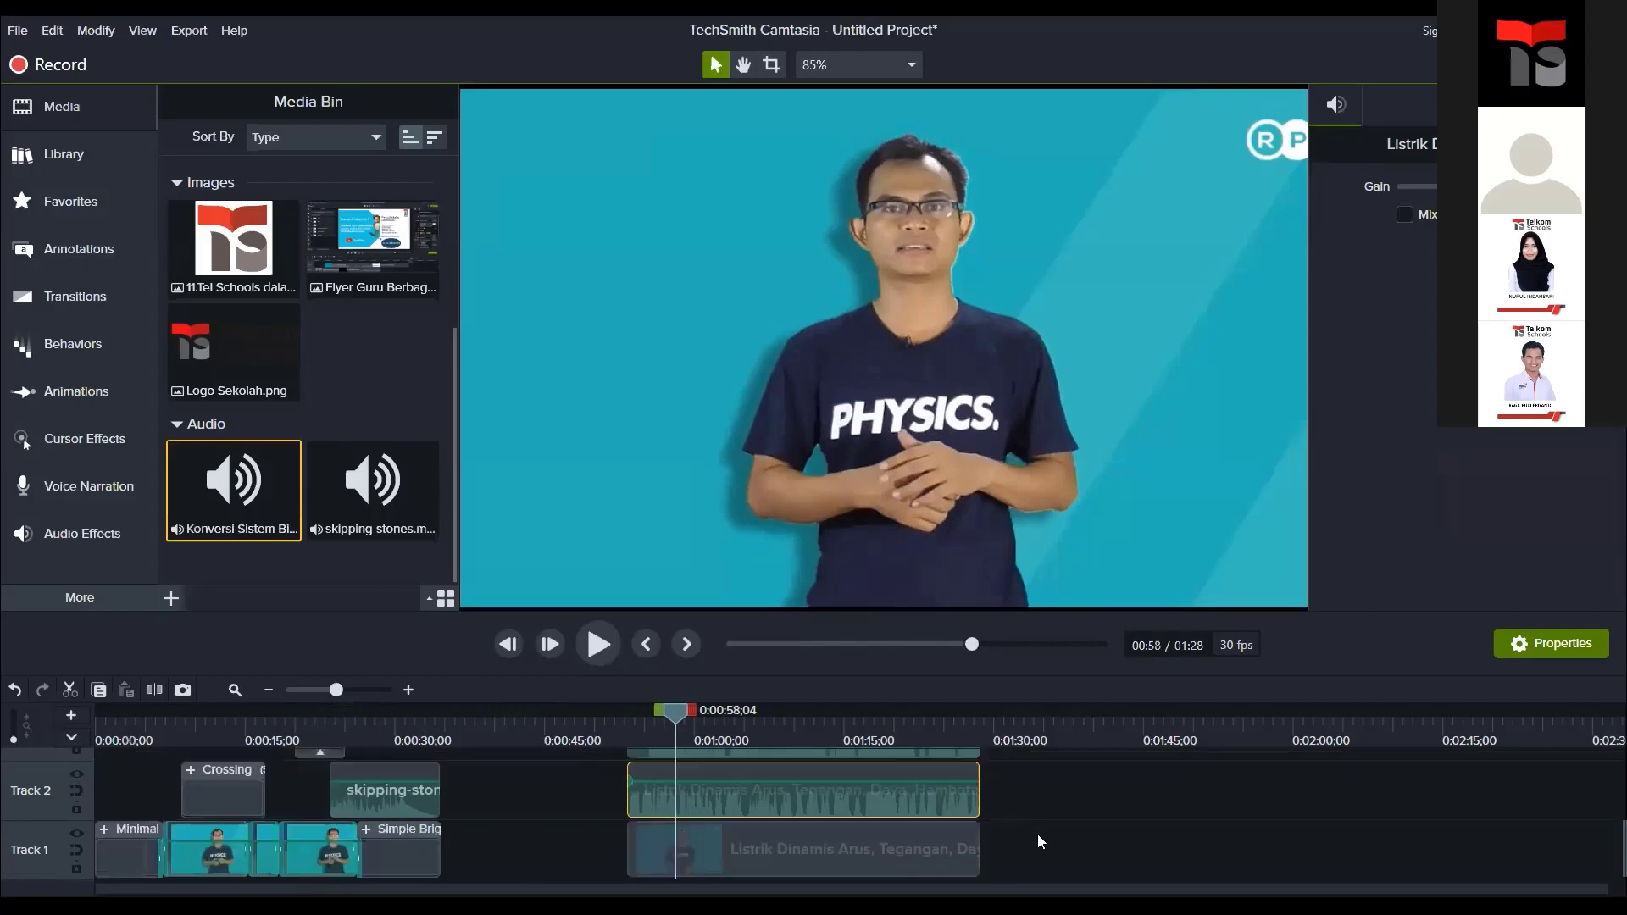
{"action": "left_click", "coordinate": [1046, 832]}
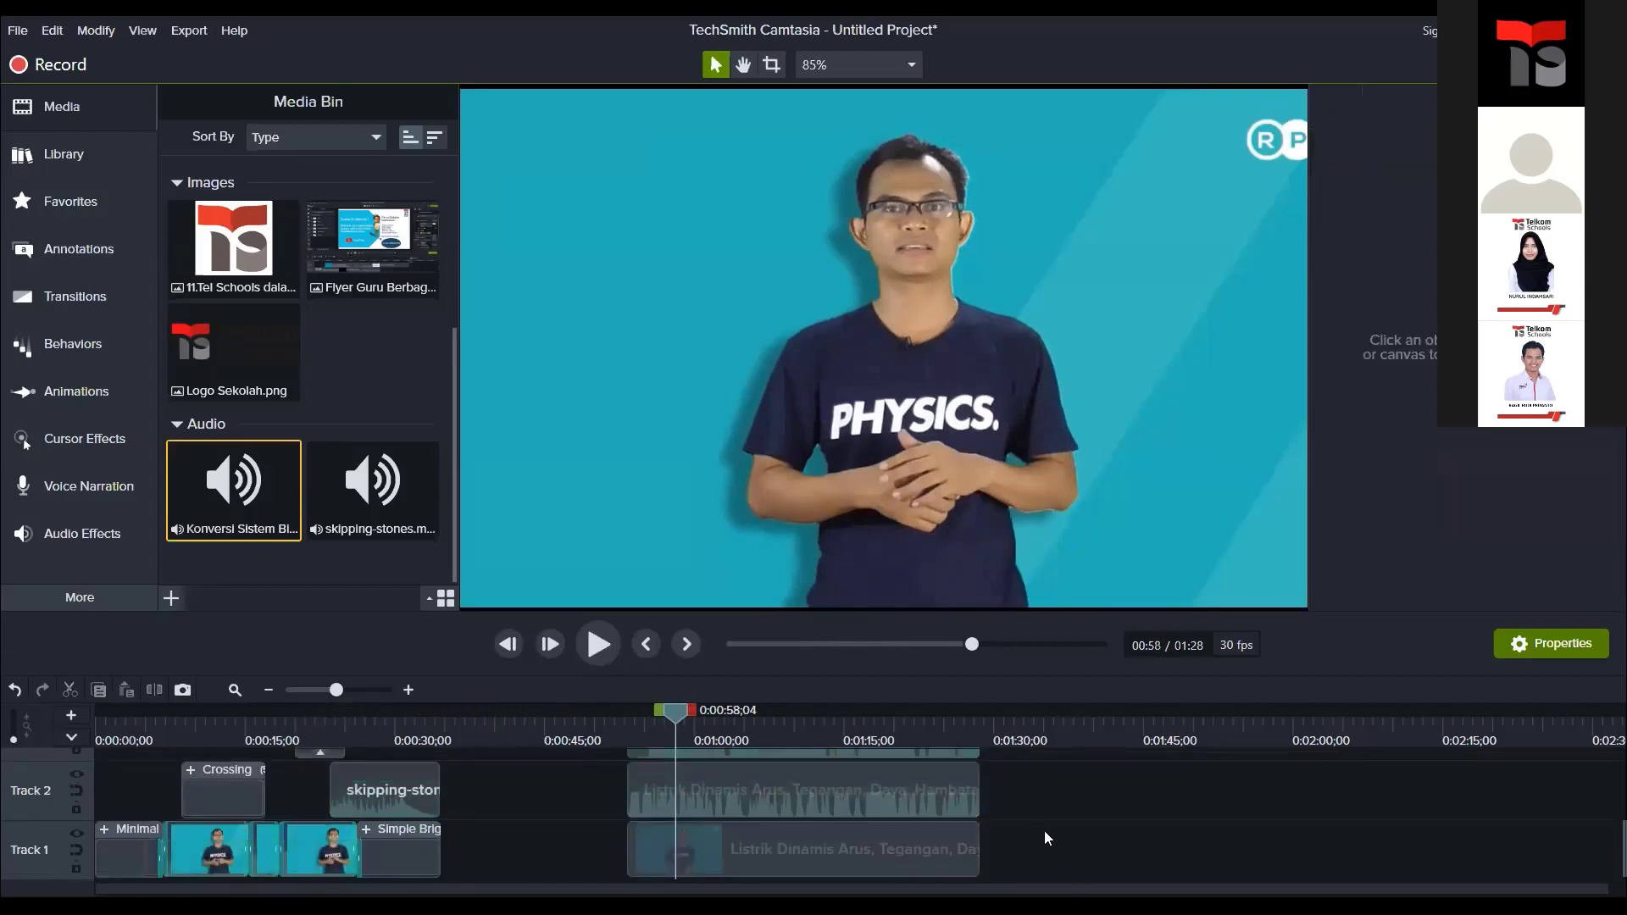
{"action": "scroll", "coordinate": [1044, 830], "scroll_direction": "up", "scroll_amount": 2}
{"action": "left_click", "coordinate": [781, 844]}
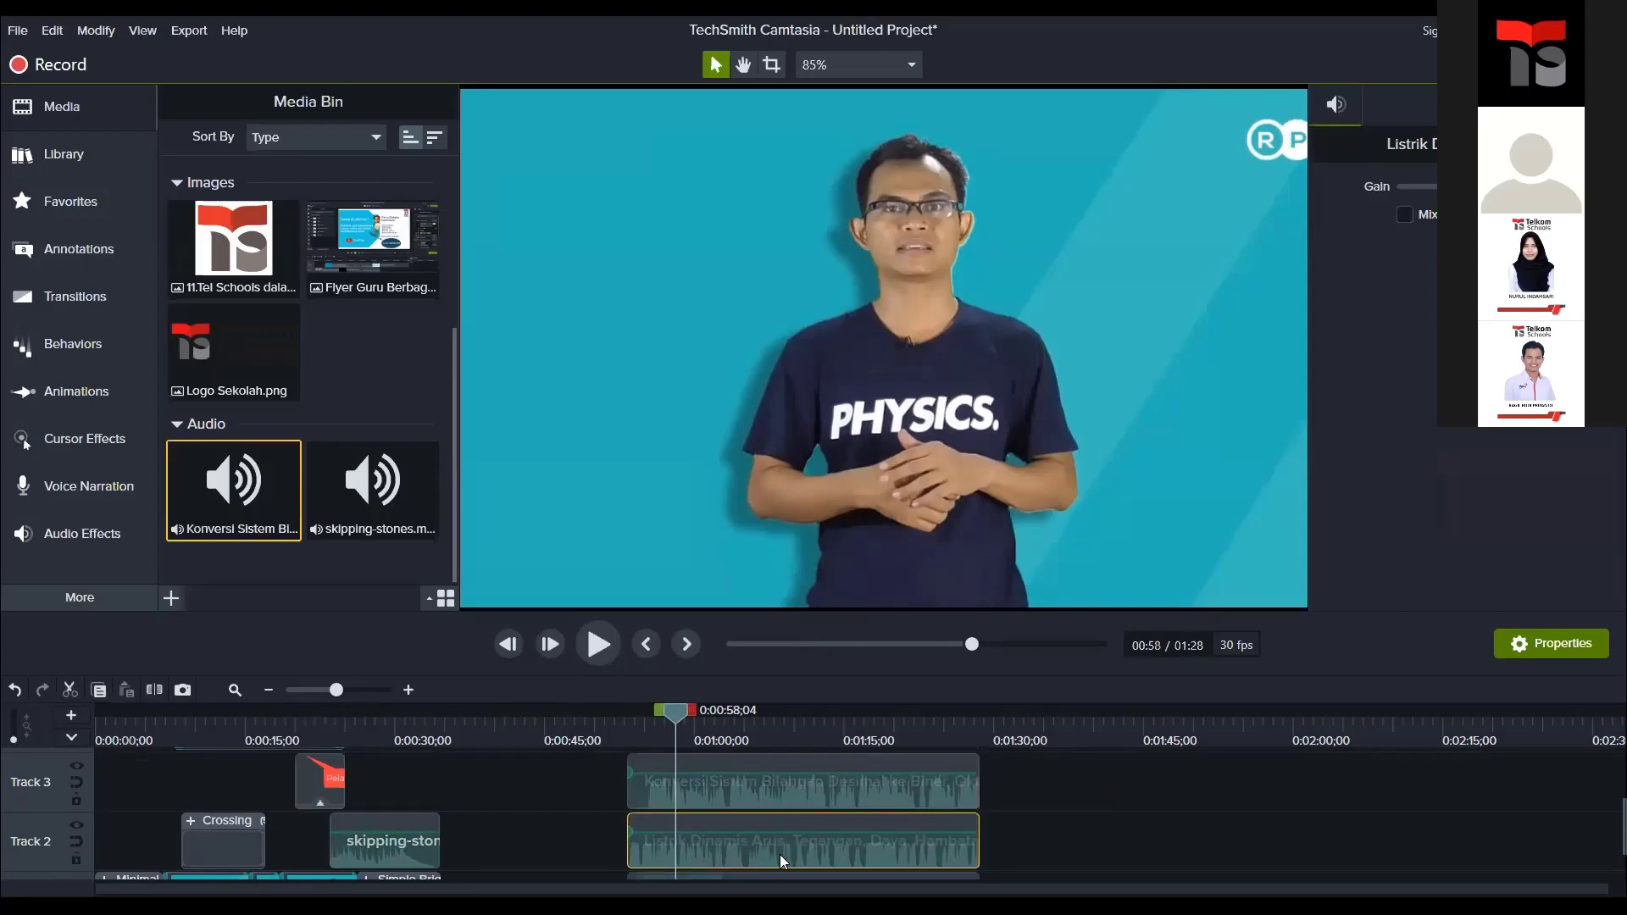
{"action": "left_click", "coordinate": [1014, 839]}
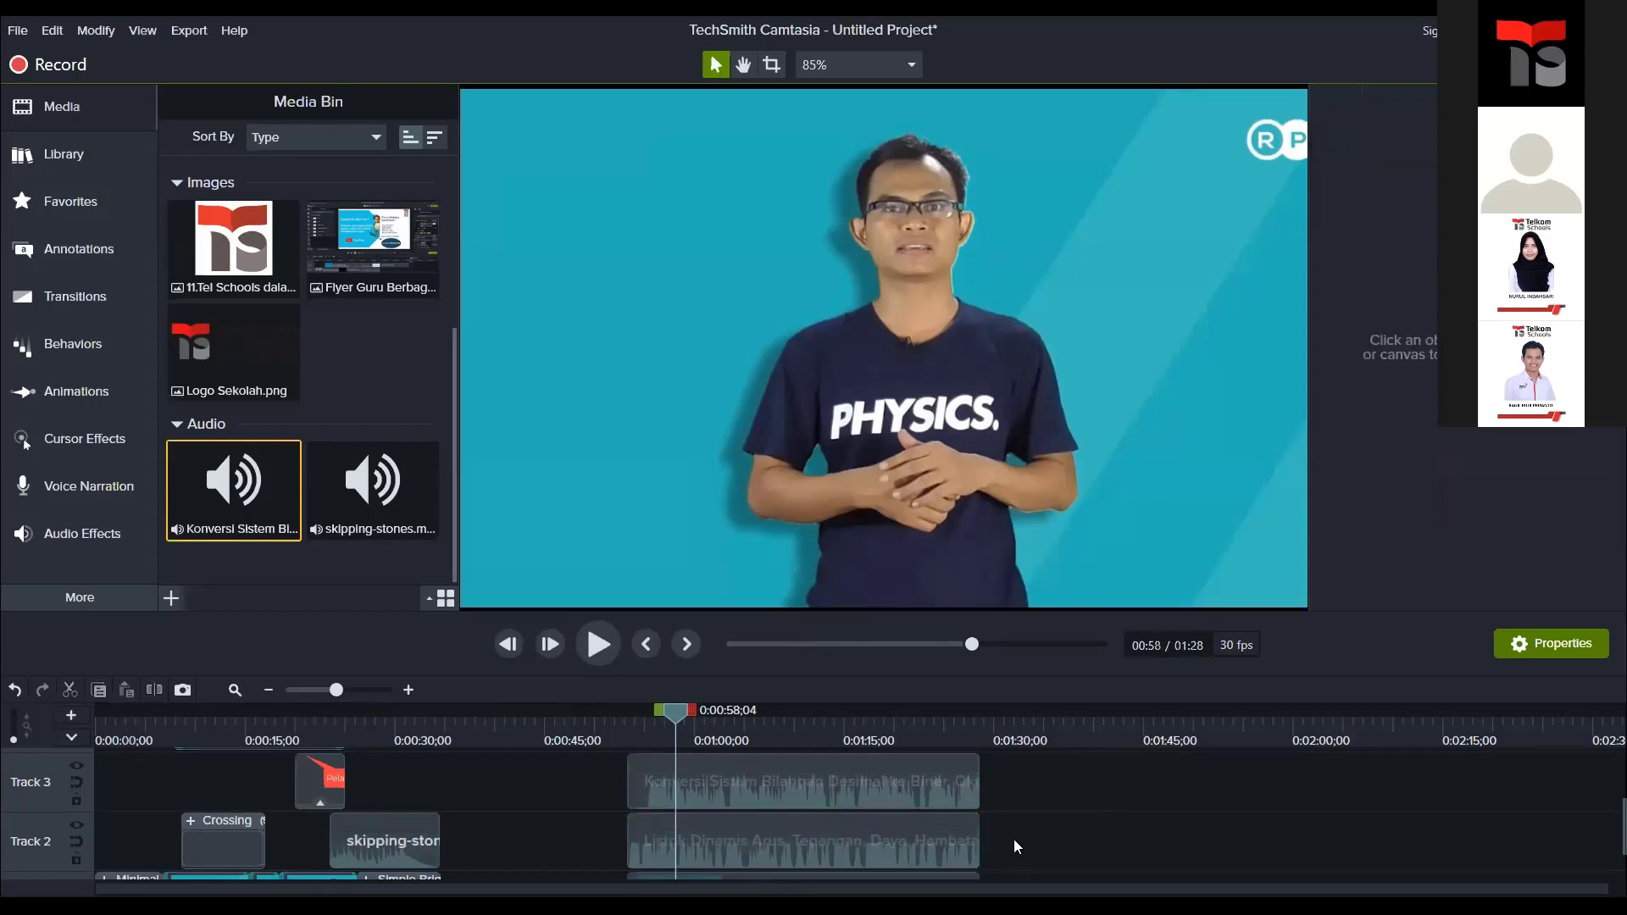
{"action": "scroll", "coordinate": [802, 853], "scroll_direction": "down", "scroll_amount": 1}
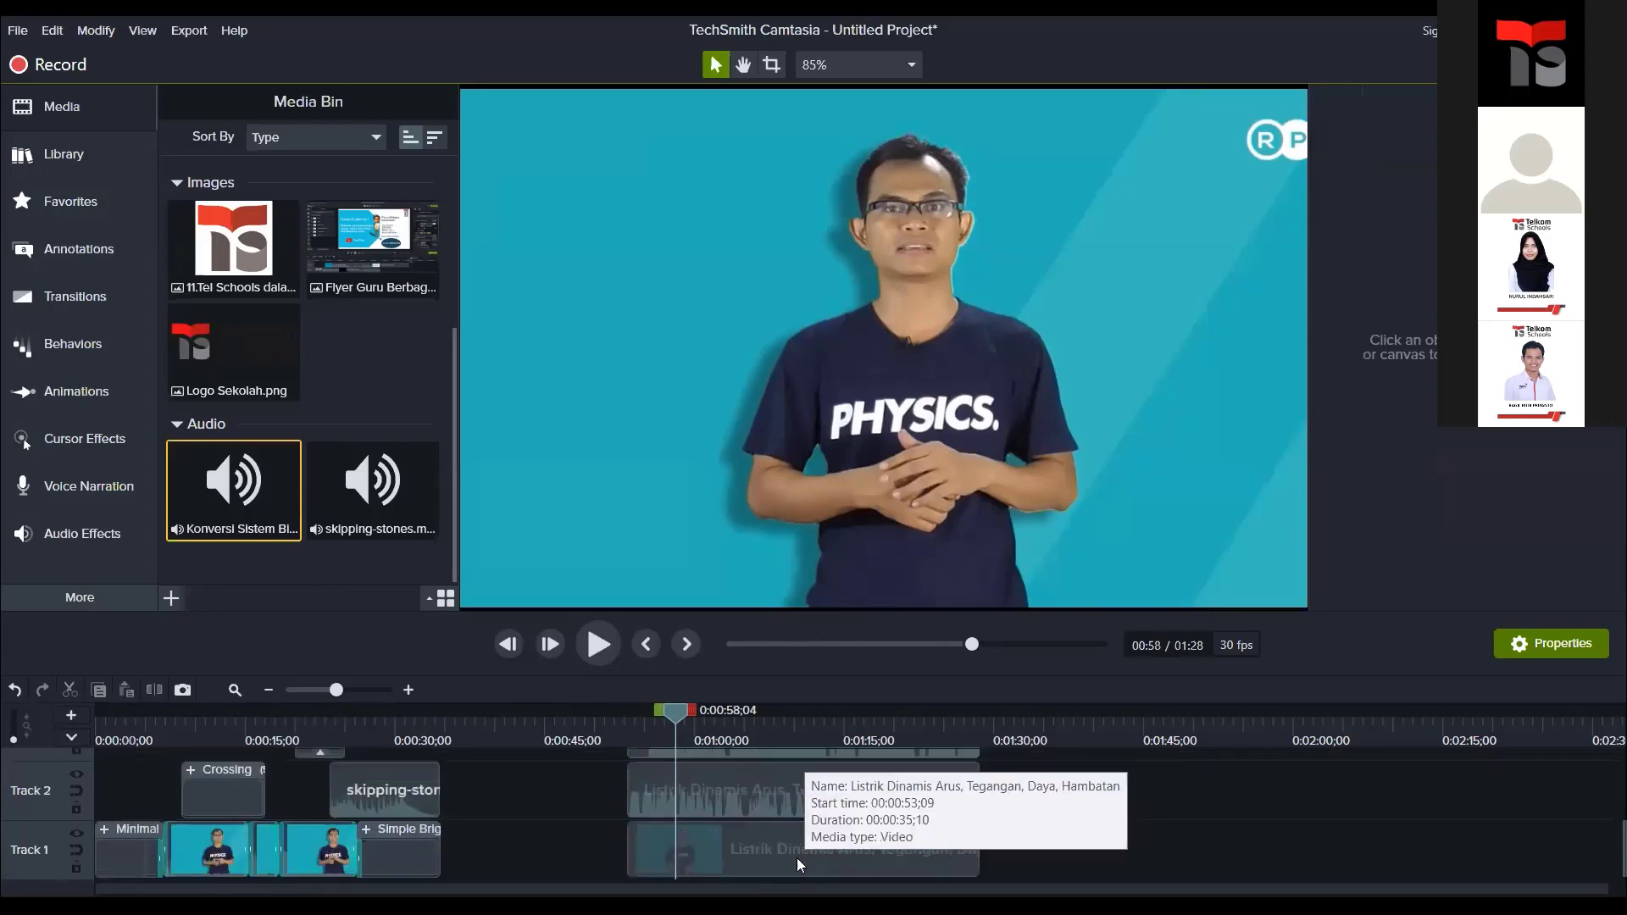
{"action": "left_click", "coordinate": [763, 849]}
{"action": "right_click", "coordinate": [780, 839]}
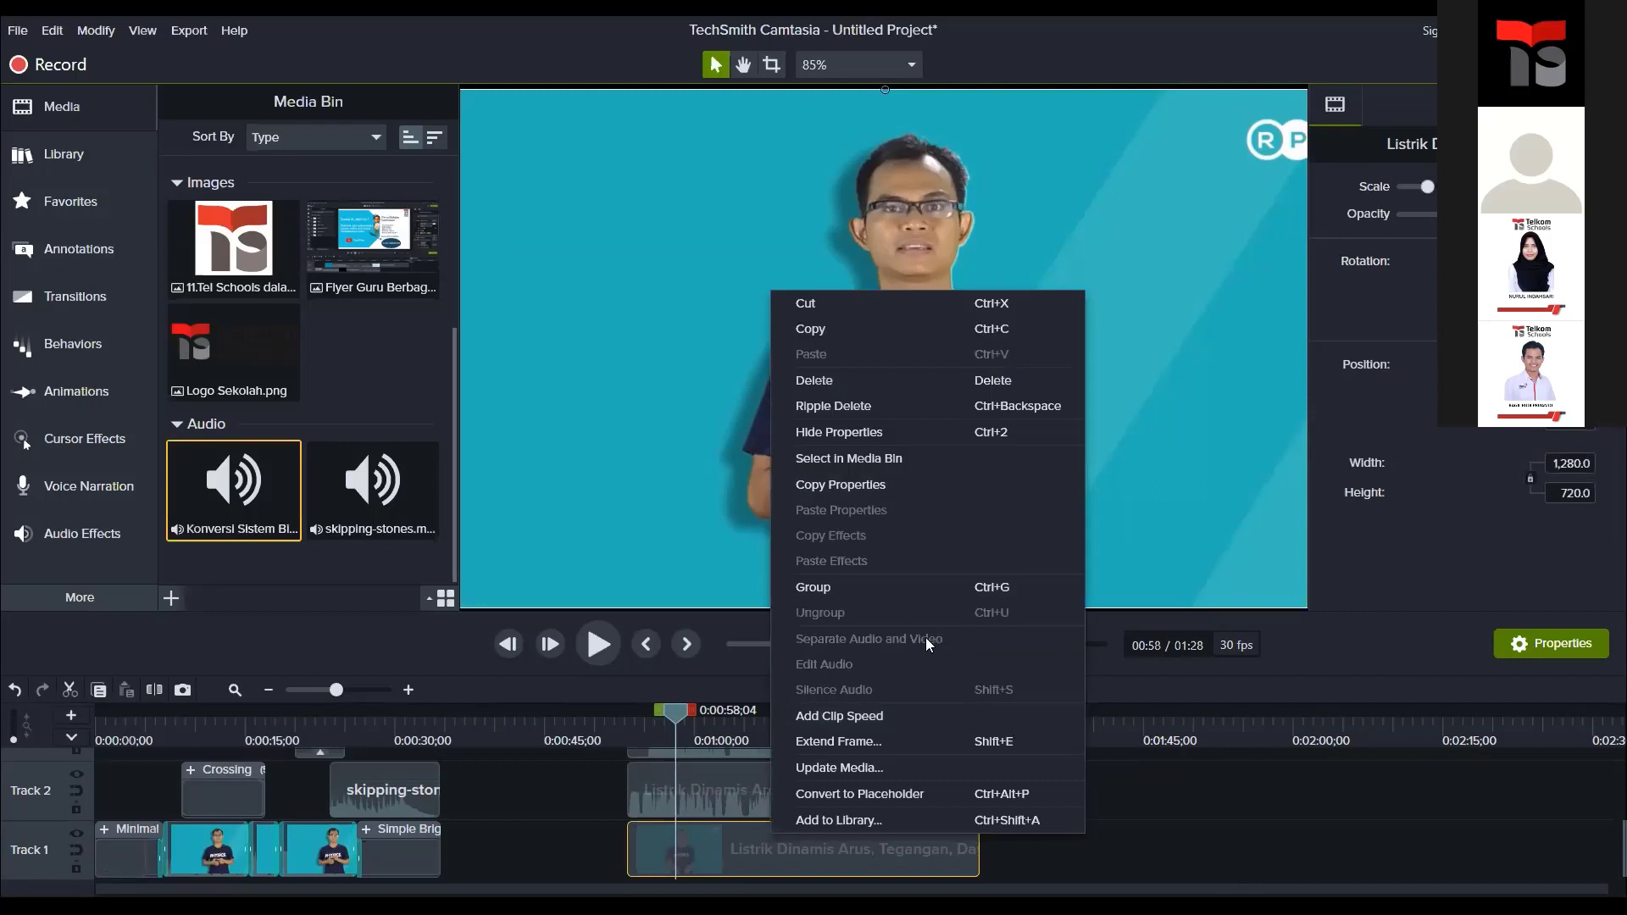
{"action": "left_click", "coordinate": [1178, 864]}
{"action": "scroll", "coordinate": [1017, 834], "scroll_direction": "up", "scroll_amount": 1}
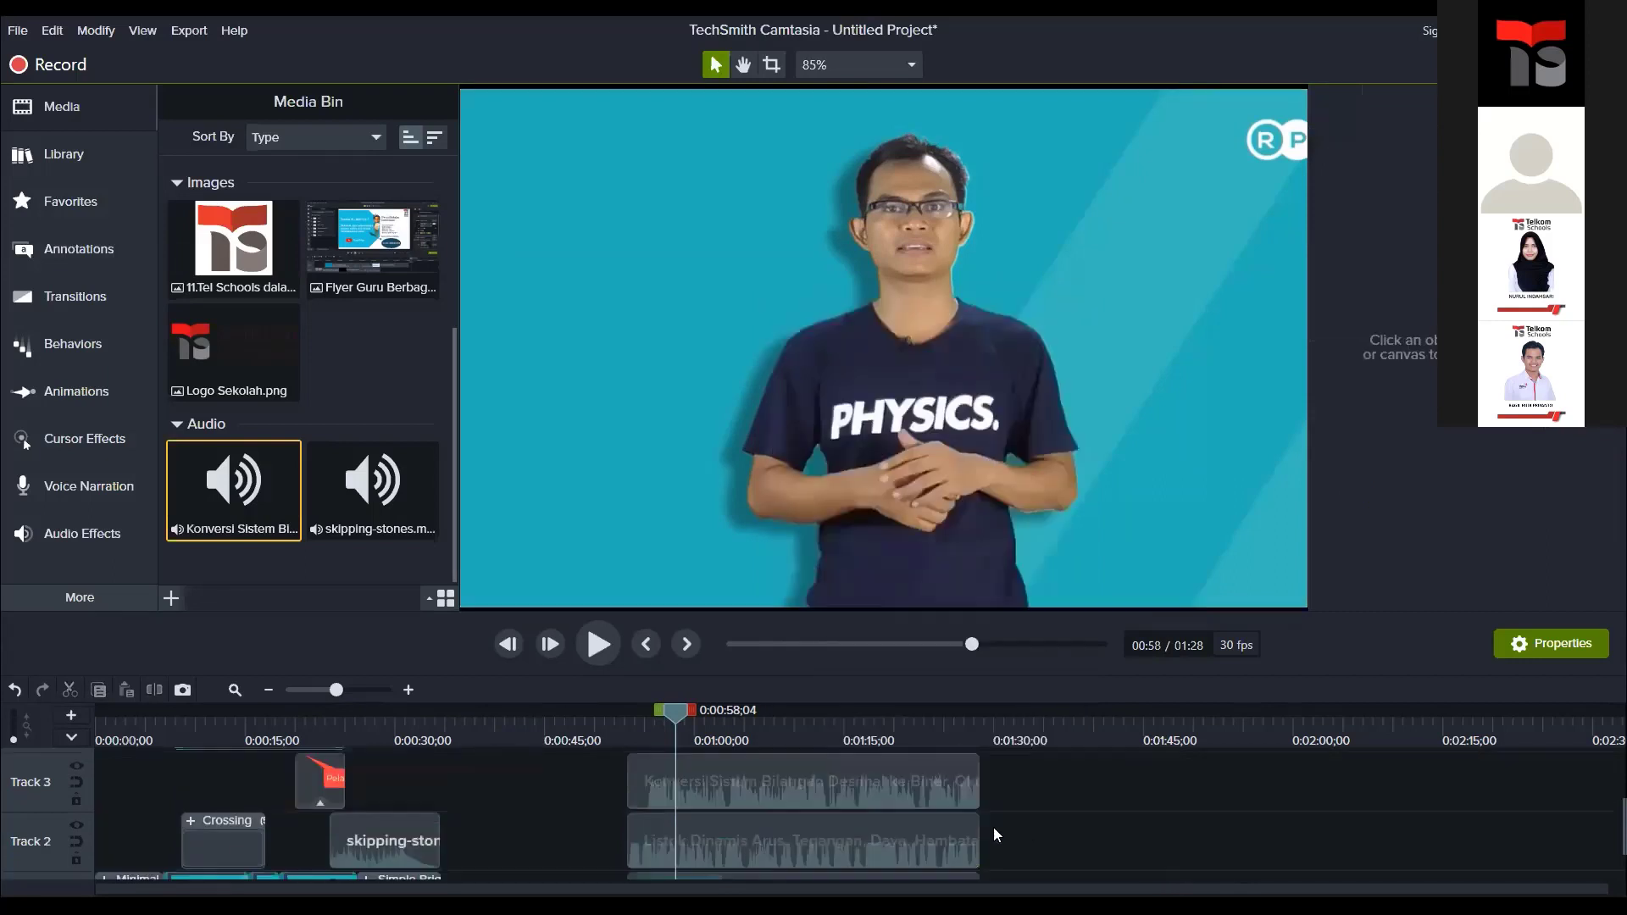
{"action": "left_click", "coordinate": [865, 779]}
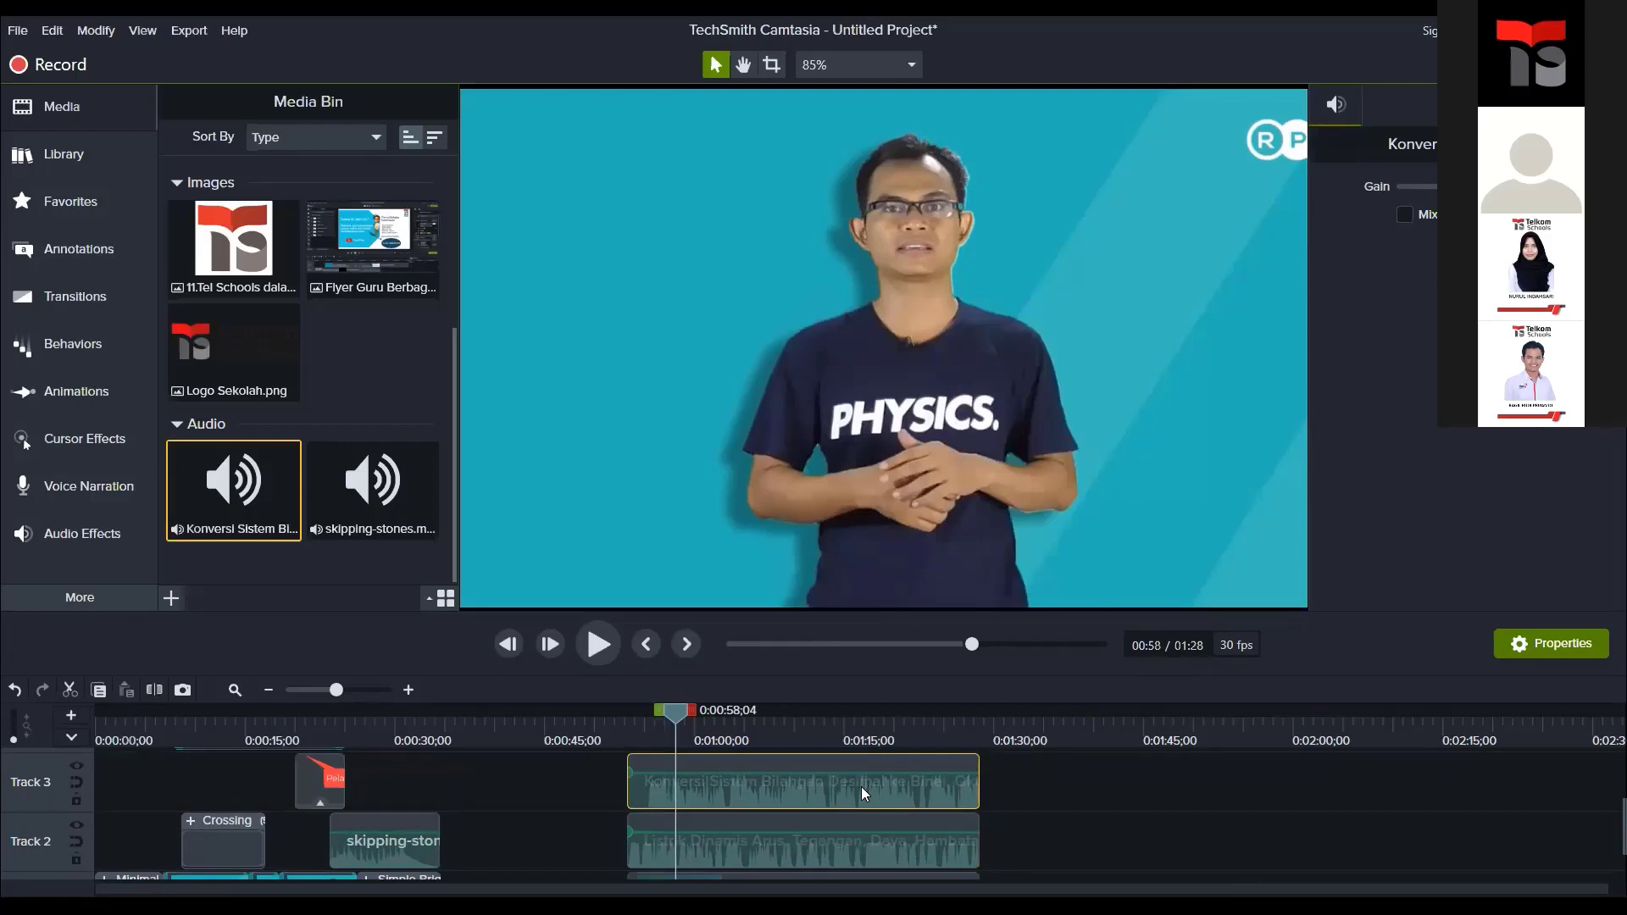
Step: Delete the separated original Listrik Dinamis audio from Track 2
{"action": "scroll", "coordinate": [861, 786], "scroll_direction": "down", "scroll_amount": 1}
{"action": "left_click", "coordinate": [1066, 809]}
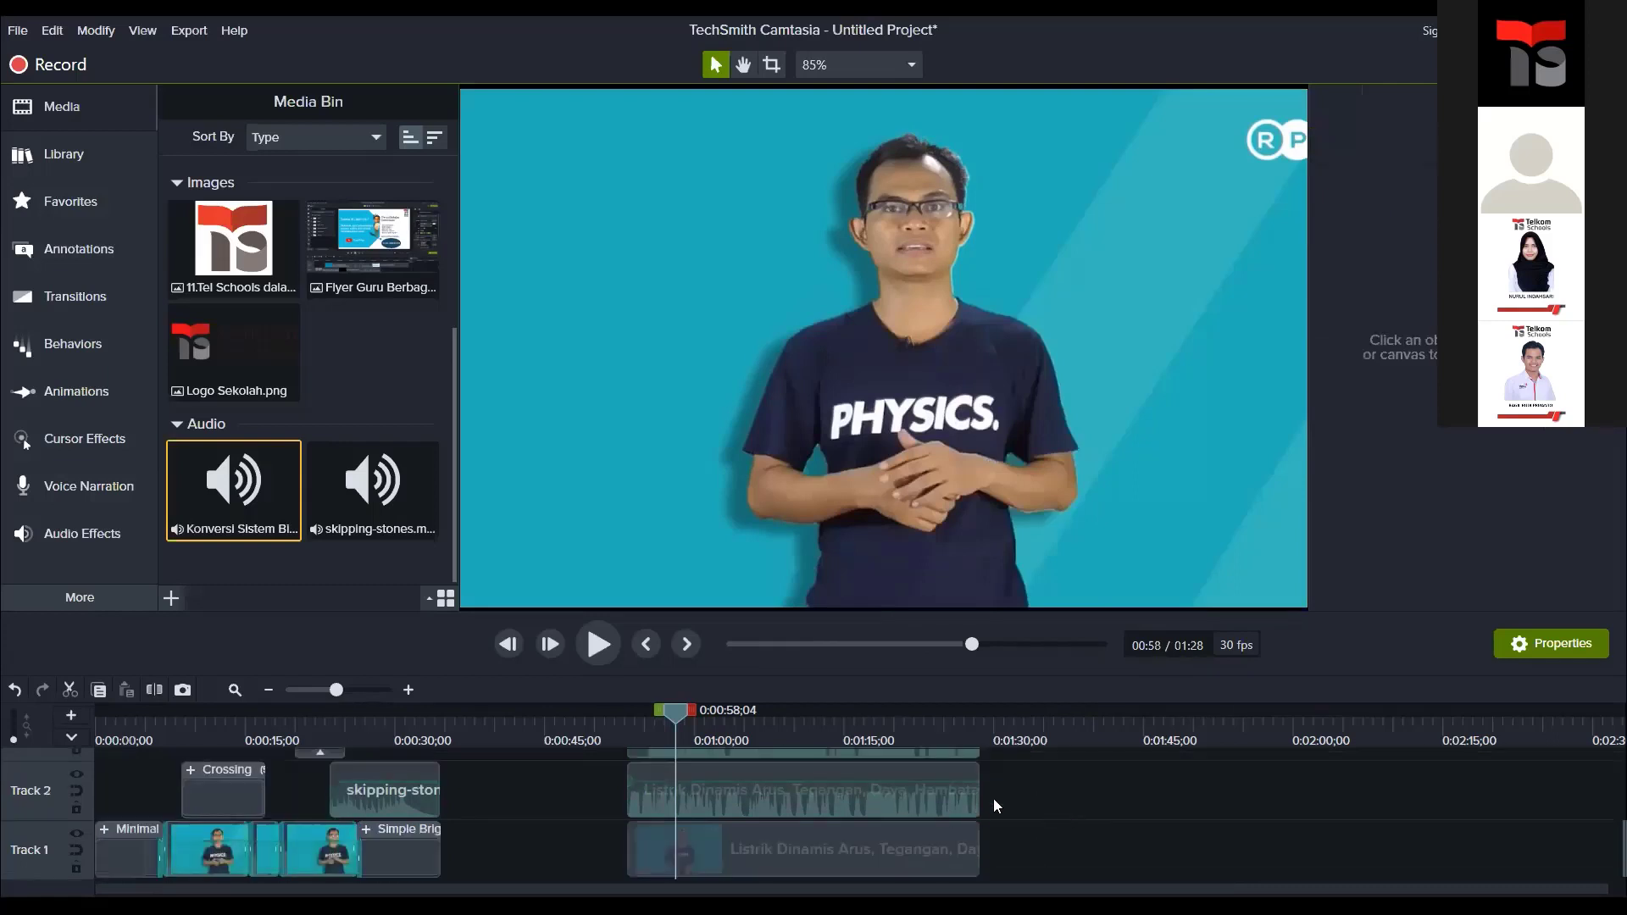
{"action": "left_click", "coordinate": [841, 793]}
{"action": "key", "text": "Delete"}
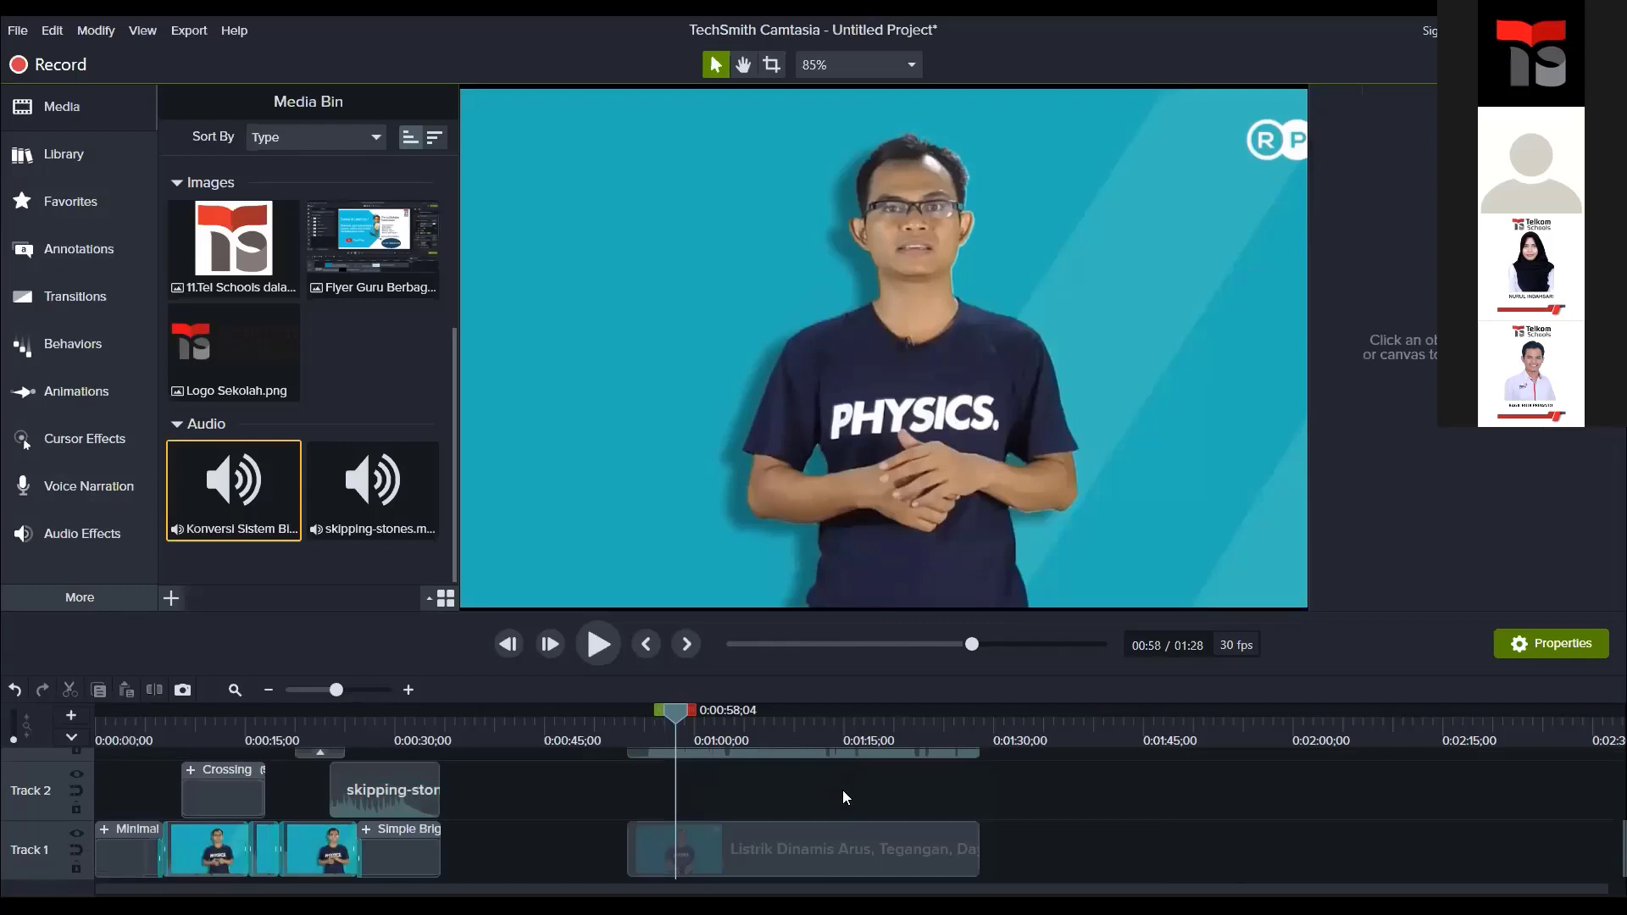
Step: Group the Track 1 Listrik Dinamis video with the Track 3 Konversi Sistem Bilangan audio and shift the group slightly later on the timeline
{"action": "scroll", "coordinate": [903, 801], "scroll_direction": "up", "scroll_amount": 1}
{"action": "scroll", "coordinate": [886, 815], "scroll_direction": "down", "scroll_amount": 1}
{"action": "left_click_drag", "start_coordinate": [849, 852], "coordinate": [886, 852]}
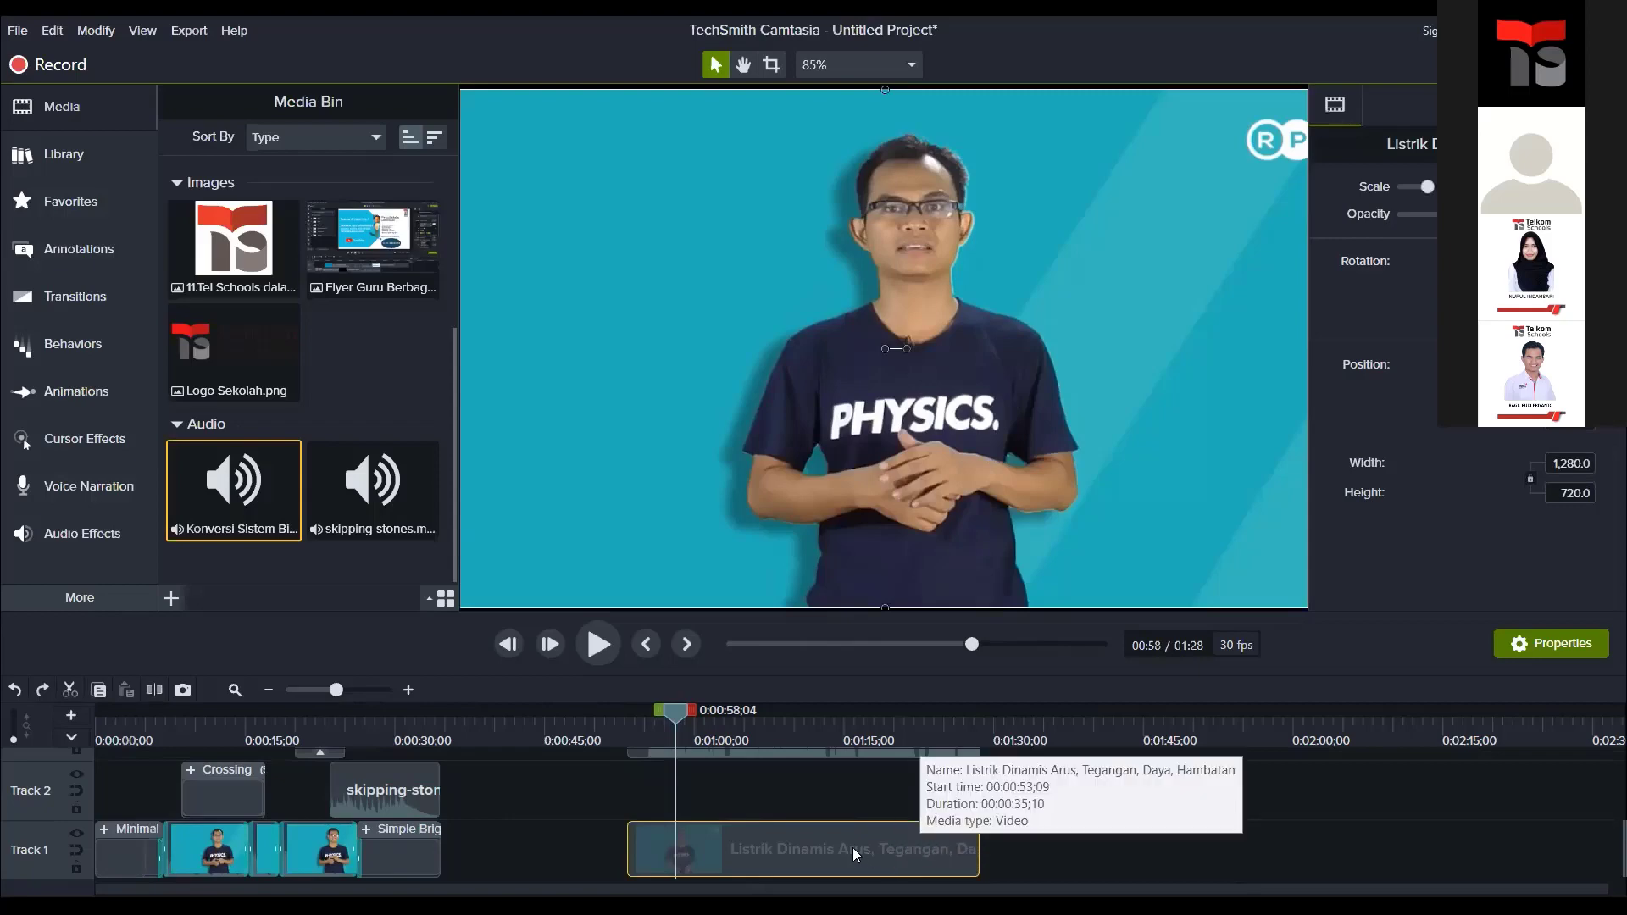
{"action": "scroll", "coordinate": [861, 796], "scroll_direction": "up", "scroll_amount": 2}
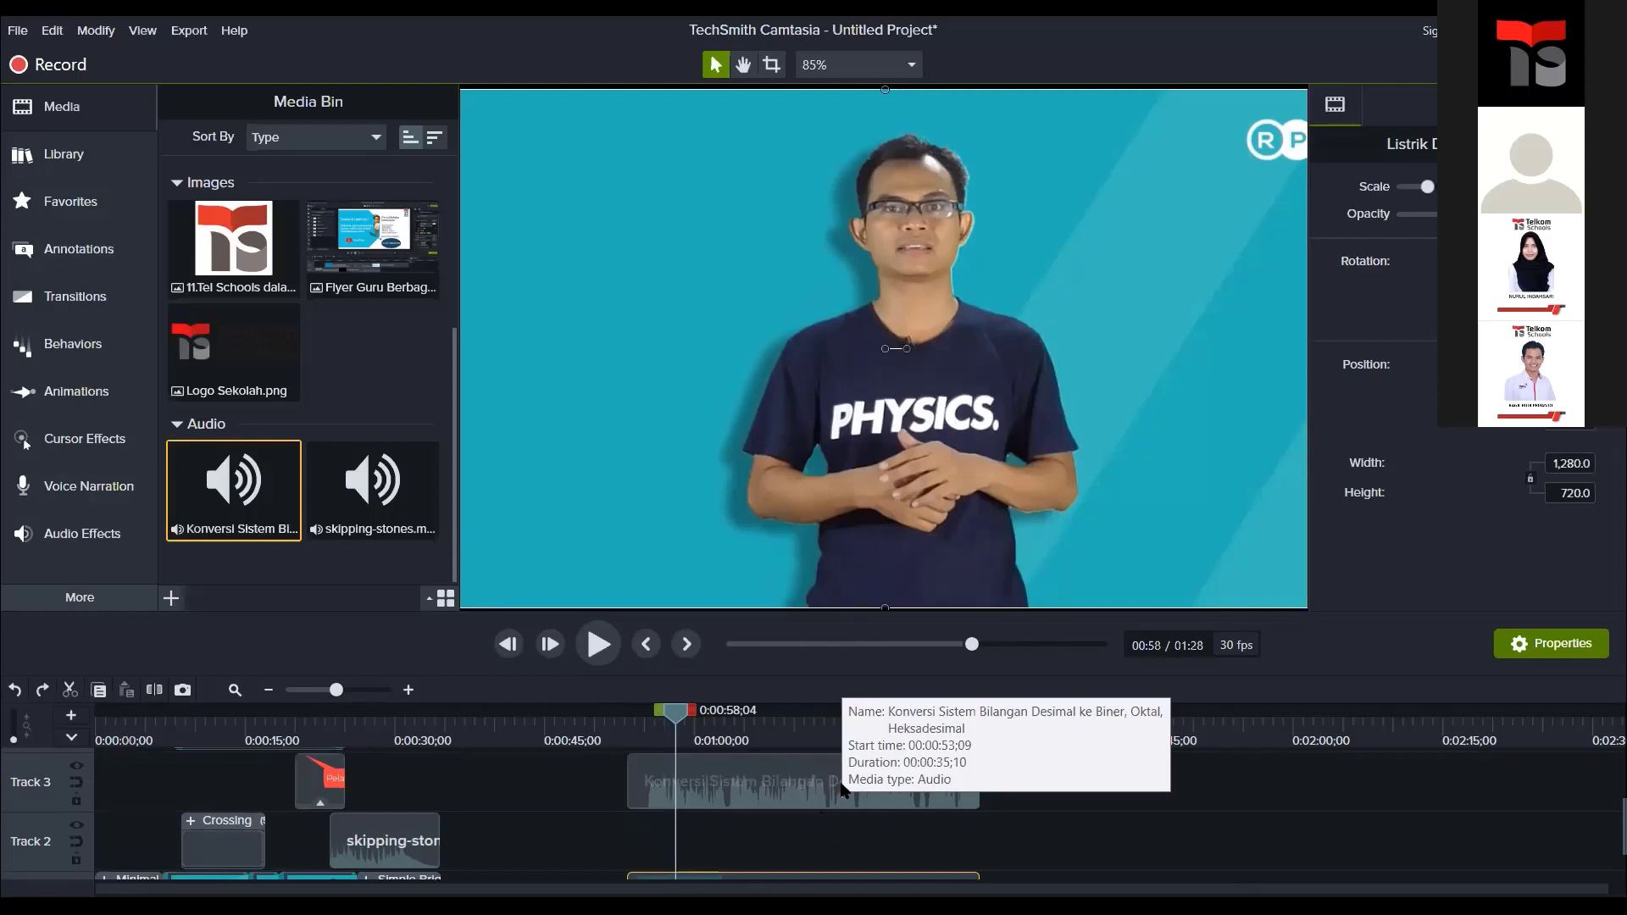
{"action": "left_click", "coordinate": [842, 788]}
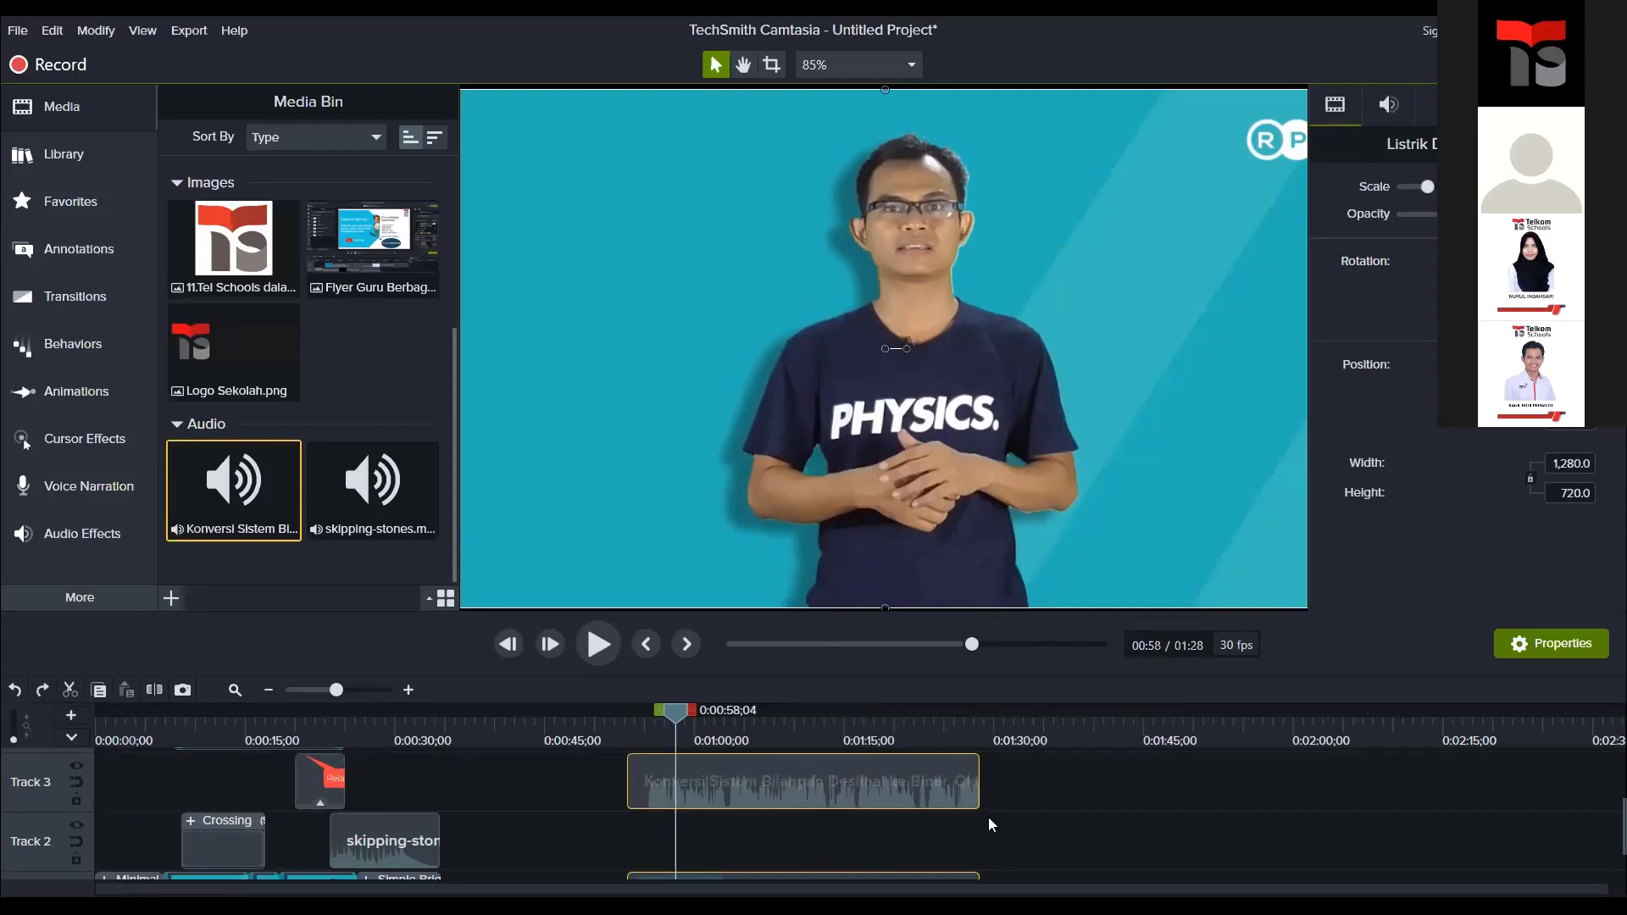
{"action": "scroll", "coordinate": [822, 812], "scroll_direction": "down", "scroll_amount": 1}
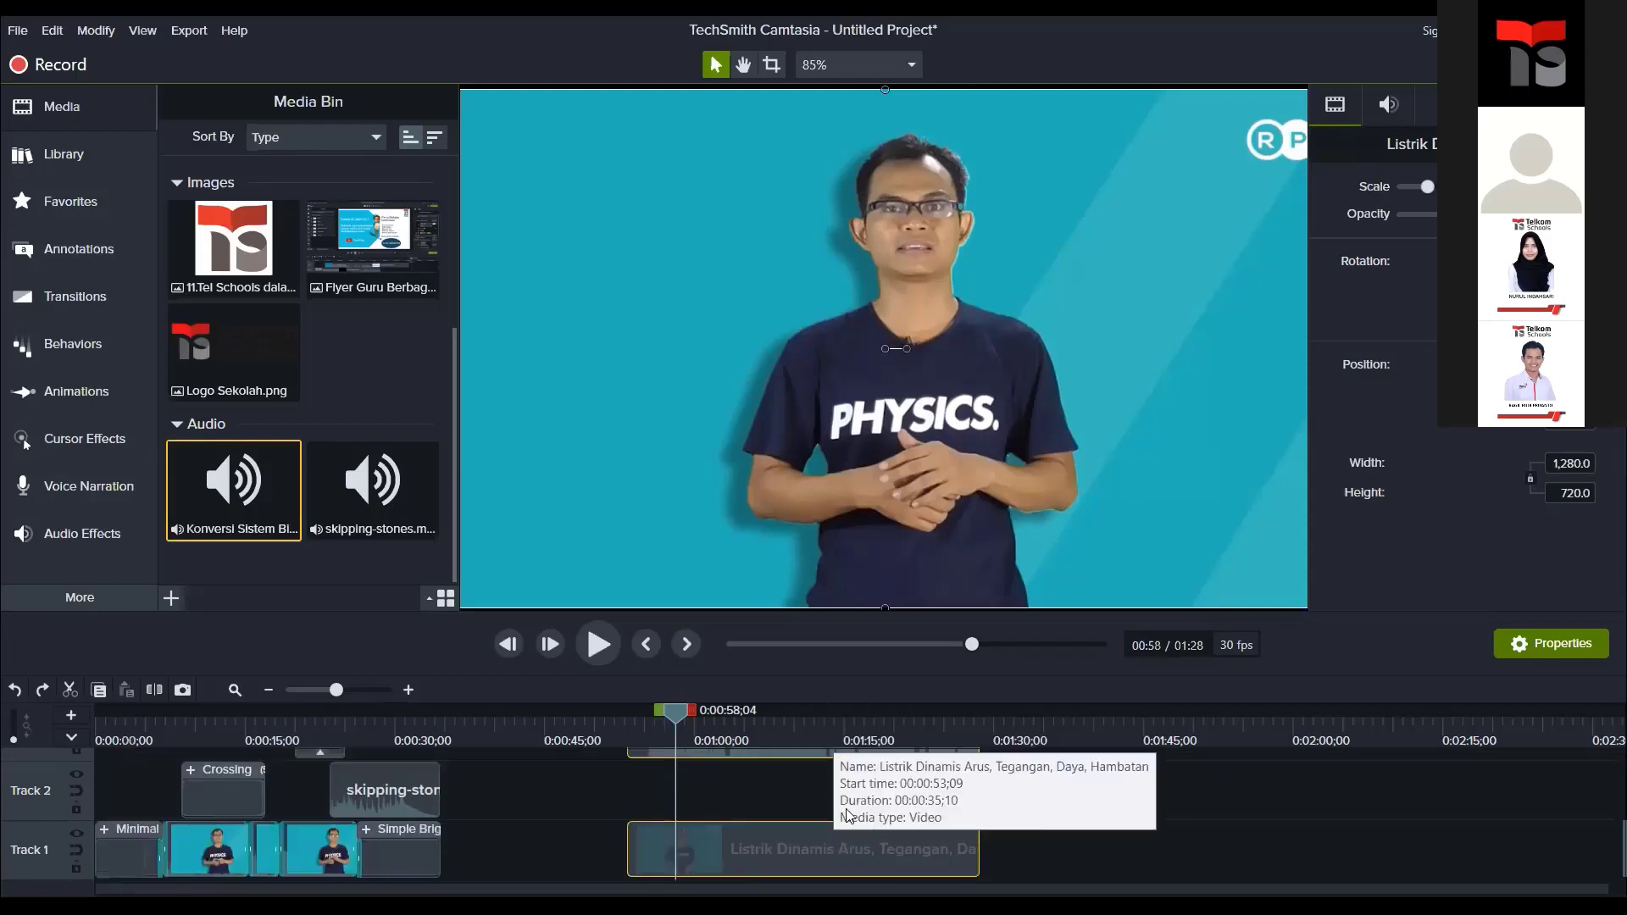
{"action": "scroll", "coordinate": [847, 815], "scroll_direction": "up", "scroll_amount": 1}
{"action": "right_click", "coordinate": [844, 805]}
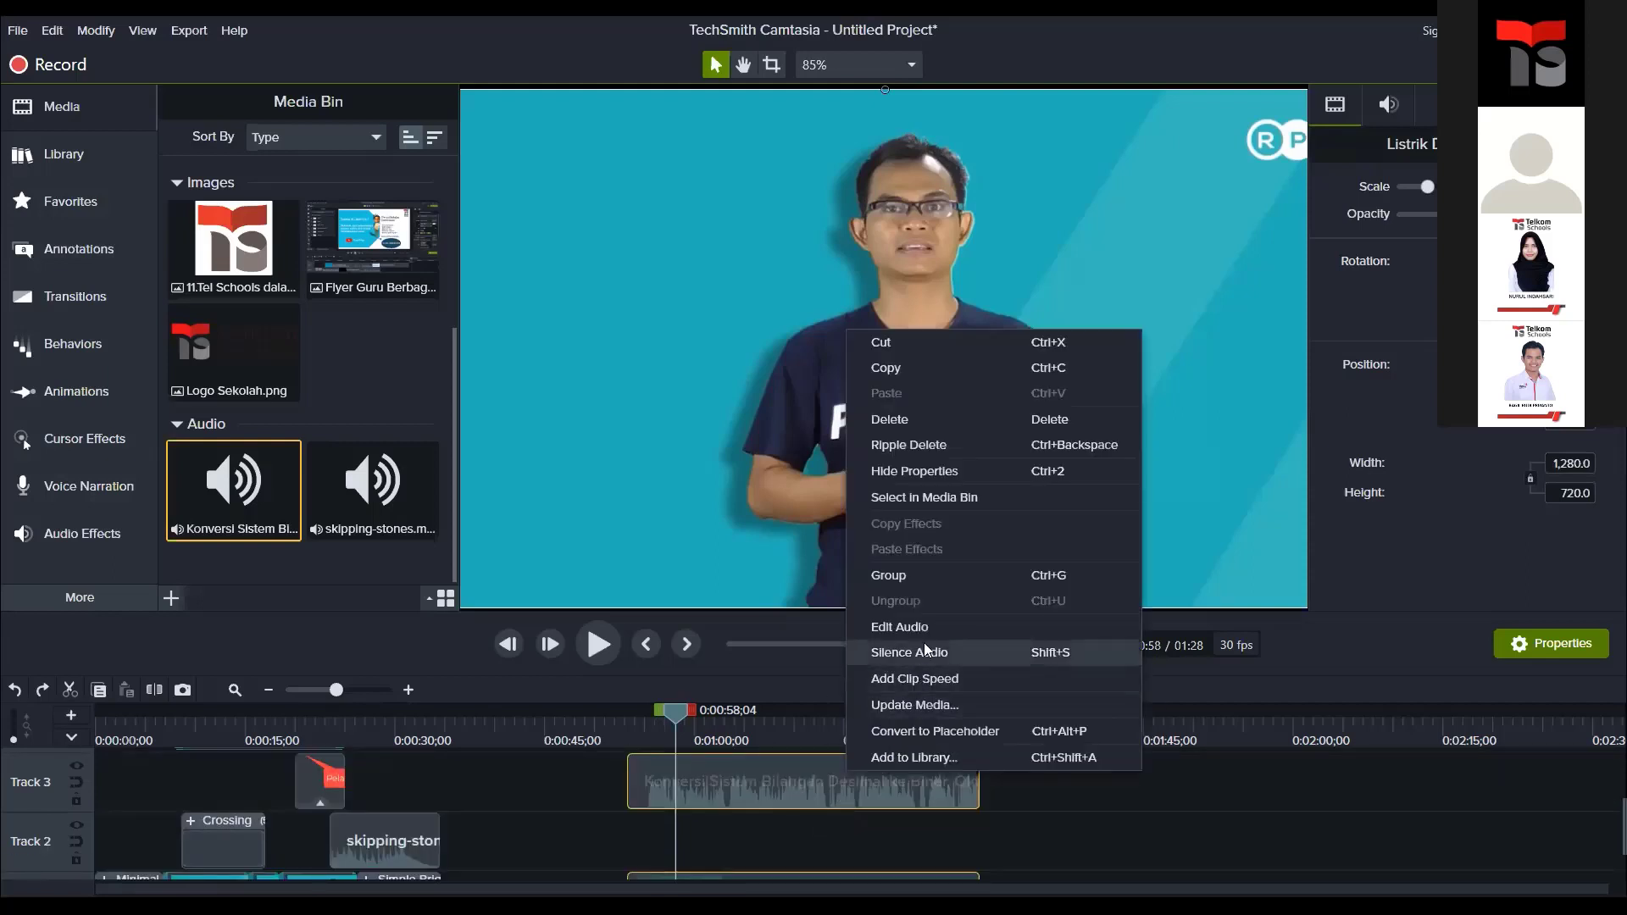
{"action": "left_click", "coordinate": [942, 573]}
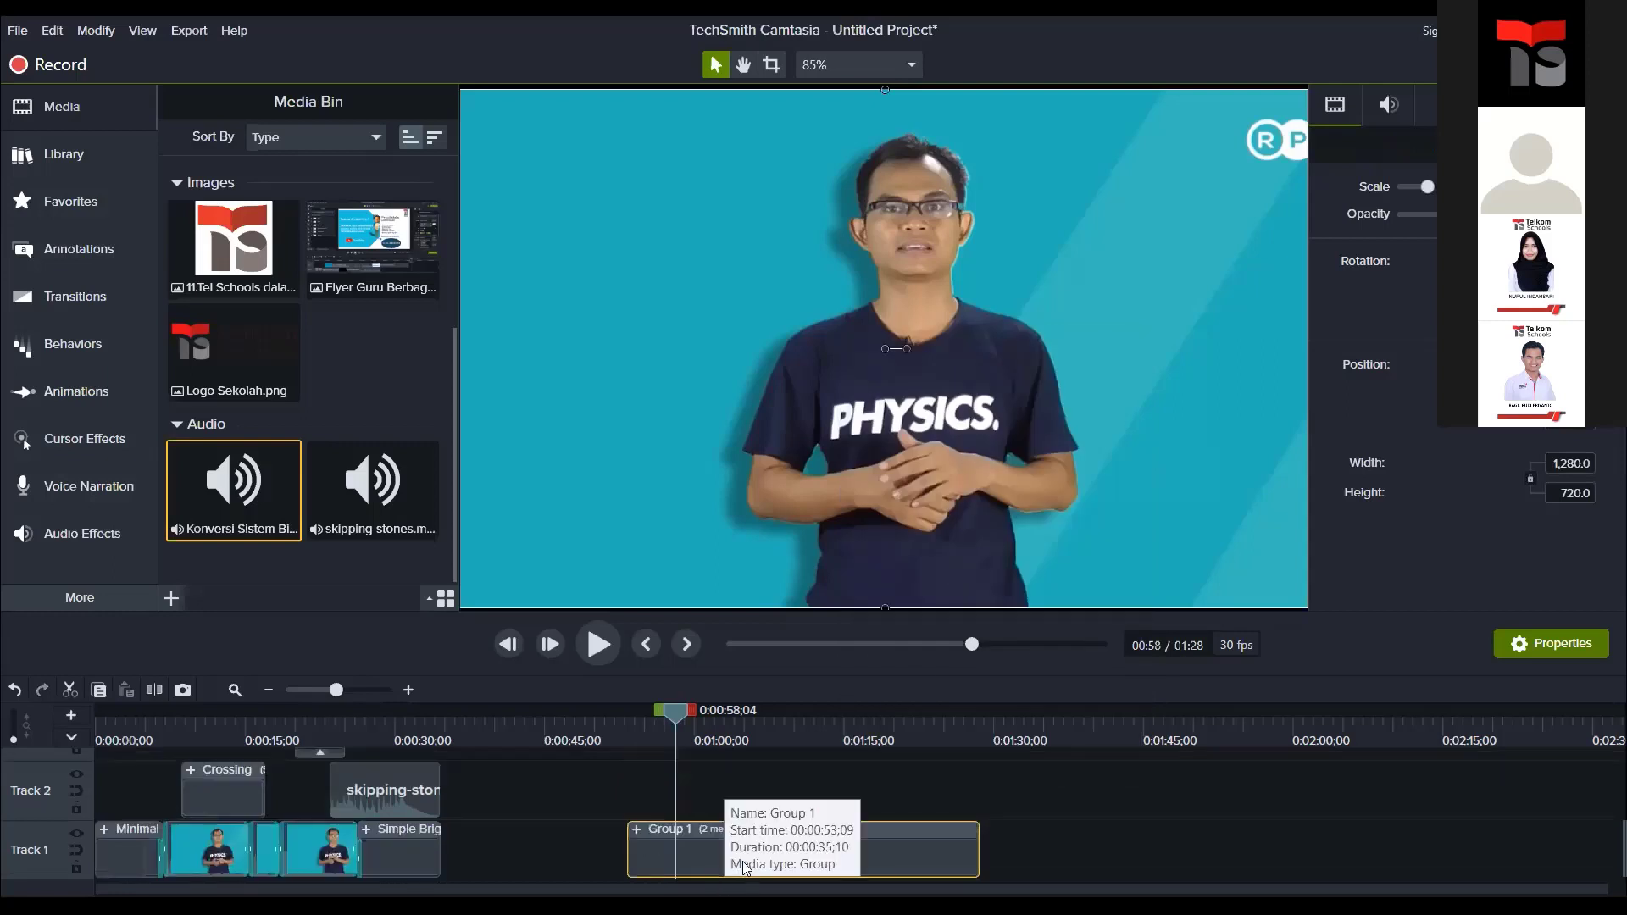
{"action": "left_click_drag", "start_coordinate": [649, 851], "coordinate": [712, 865]}
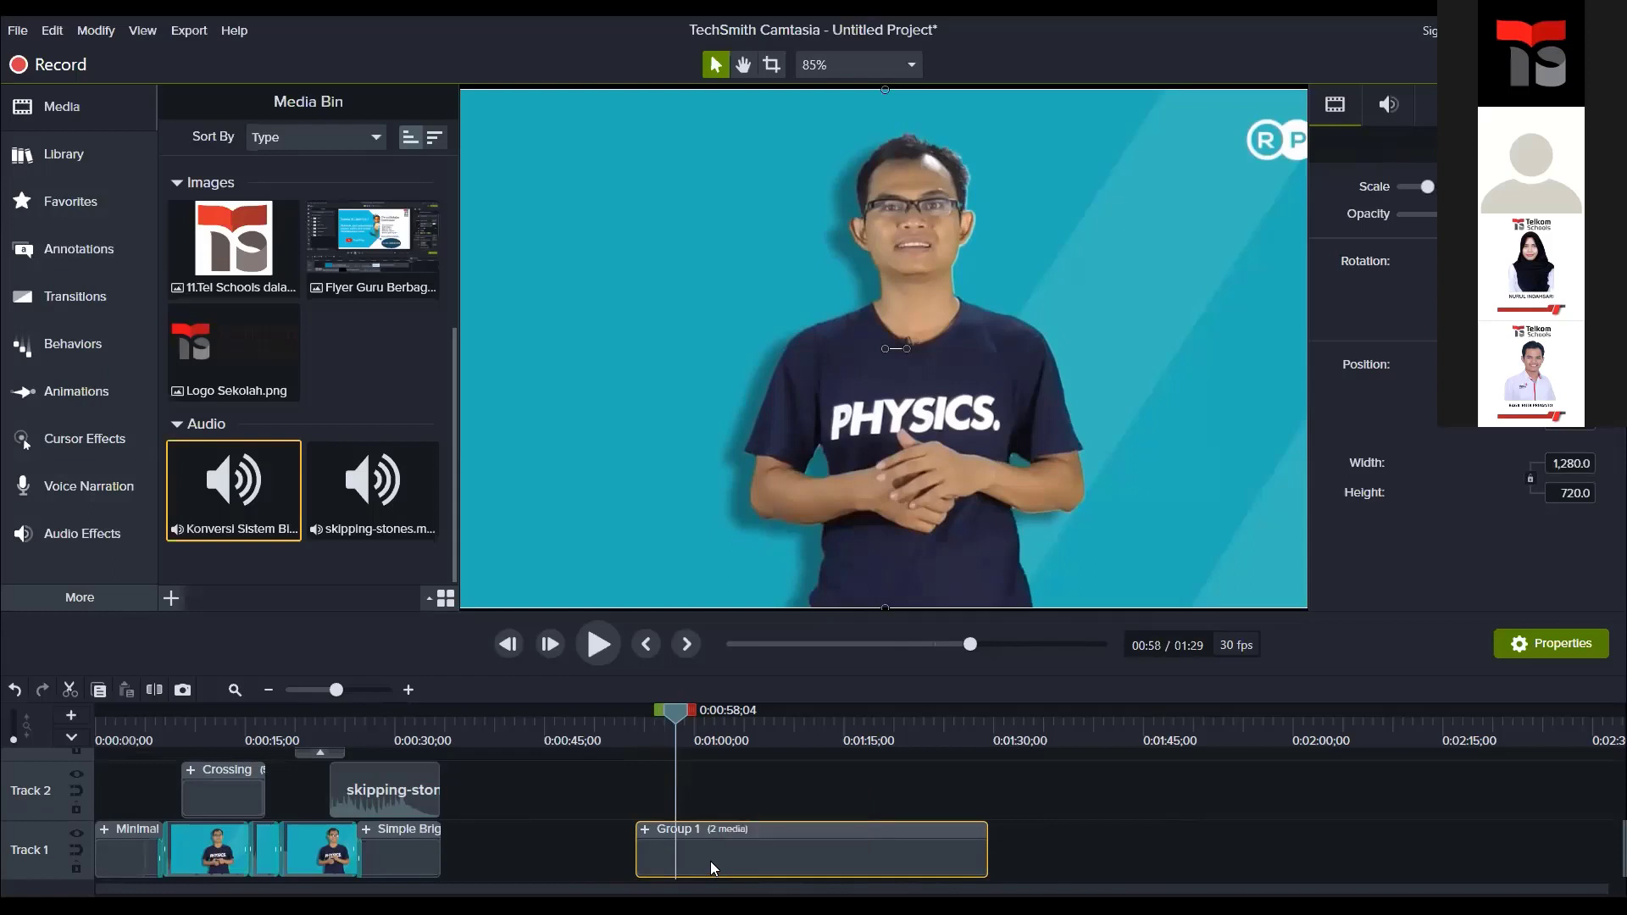
Step: Delete the grouped Listrik Dinamis video and replacement audio from Track 1
{"action": "key", "text": "Delete"}
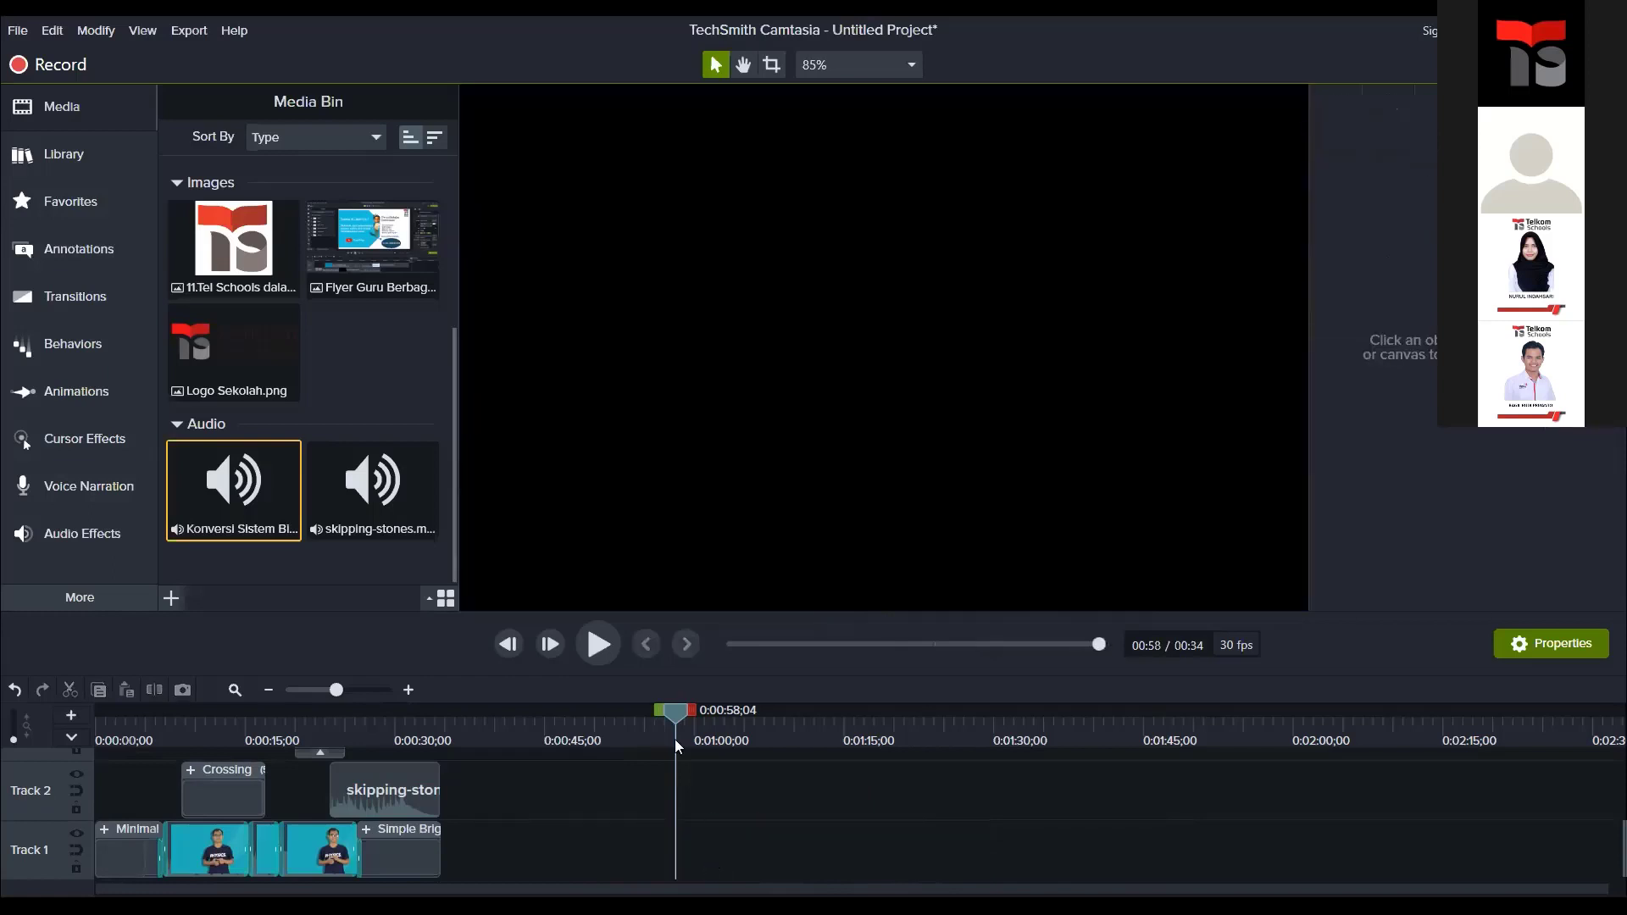
{"action": "left_click_drag", "start_coordinate": [681, 712], "coordinate": [414, 712]}
{"action": "left_click_drag", "start_coordinate": [185, 695], "coordinate": [351, 695]}
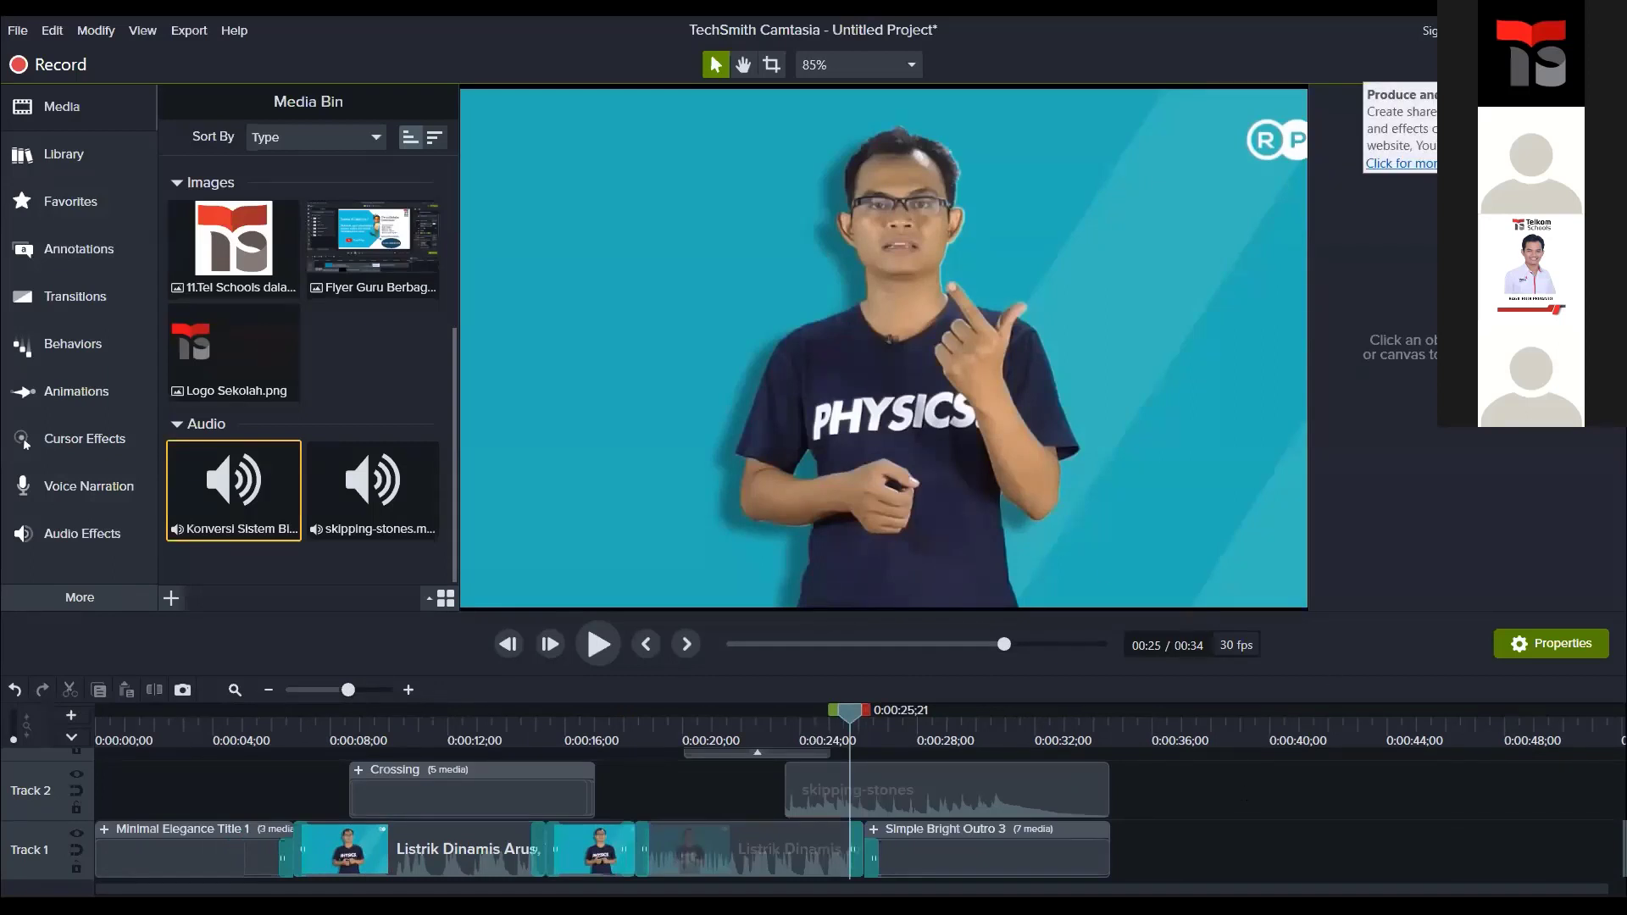
Step: Check the end of the project at 0:00:34;19, and play the opening title up to about 0:00:04
{"action": "left_click", "coordinate": [1112, 738]}
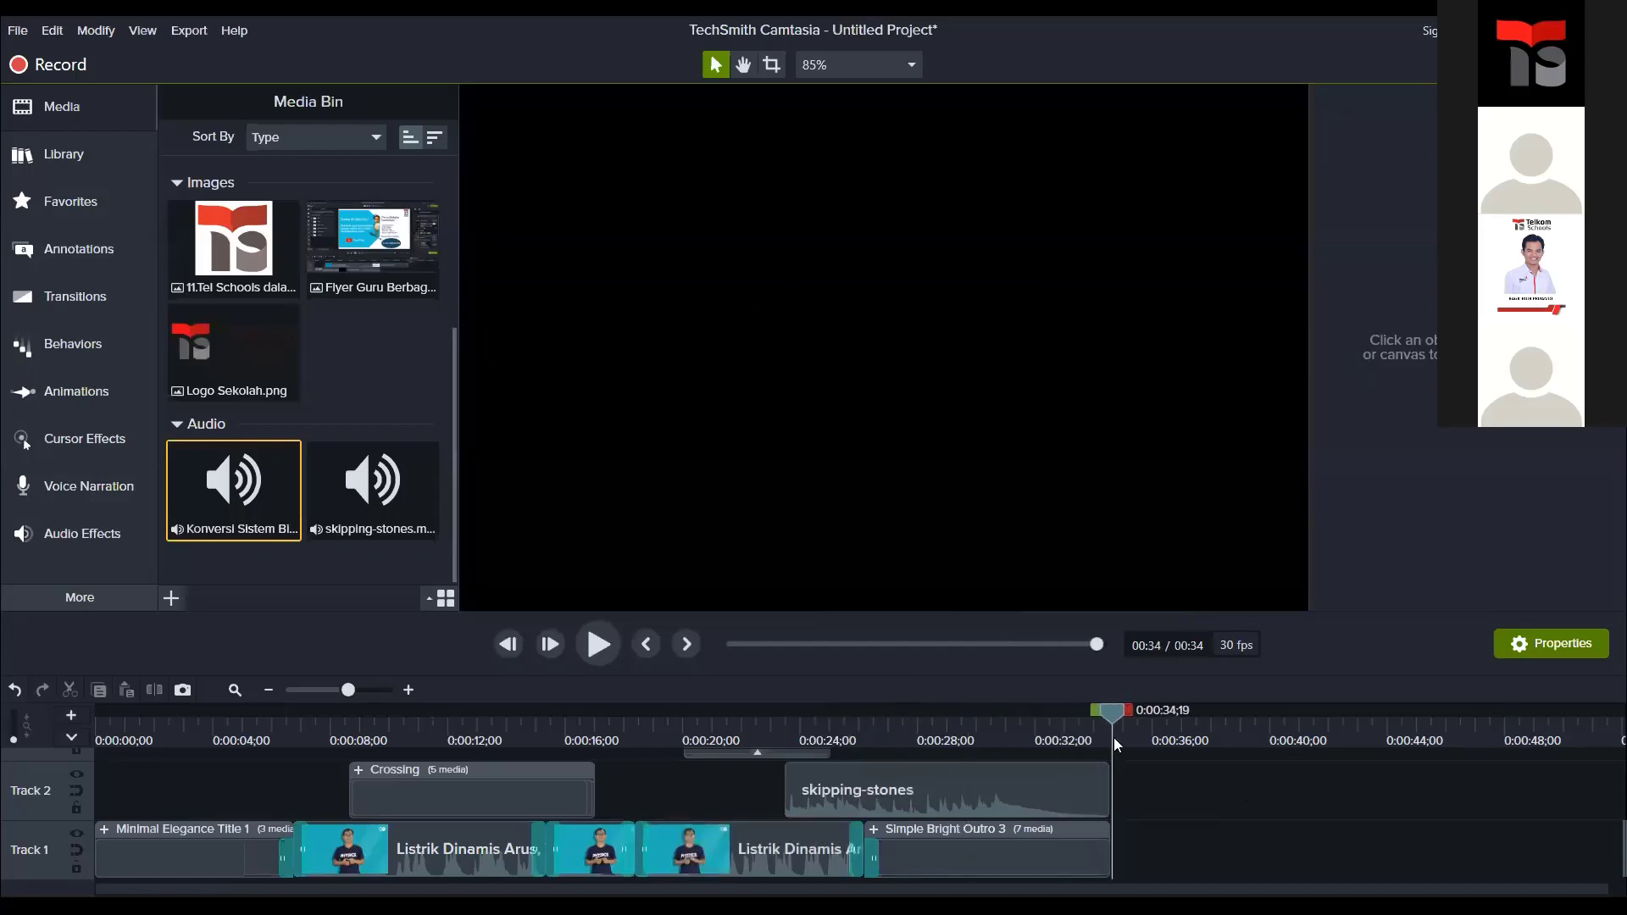
{"action": "left_click", "coordinate": [597, 642]}
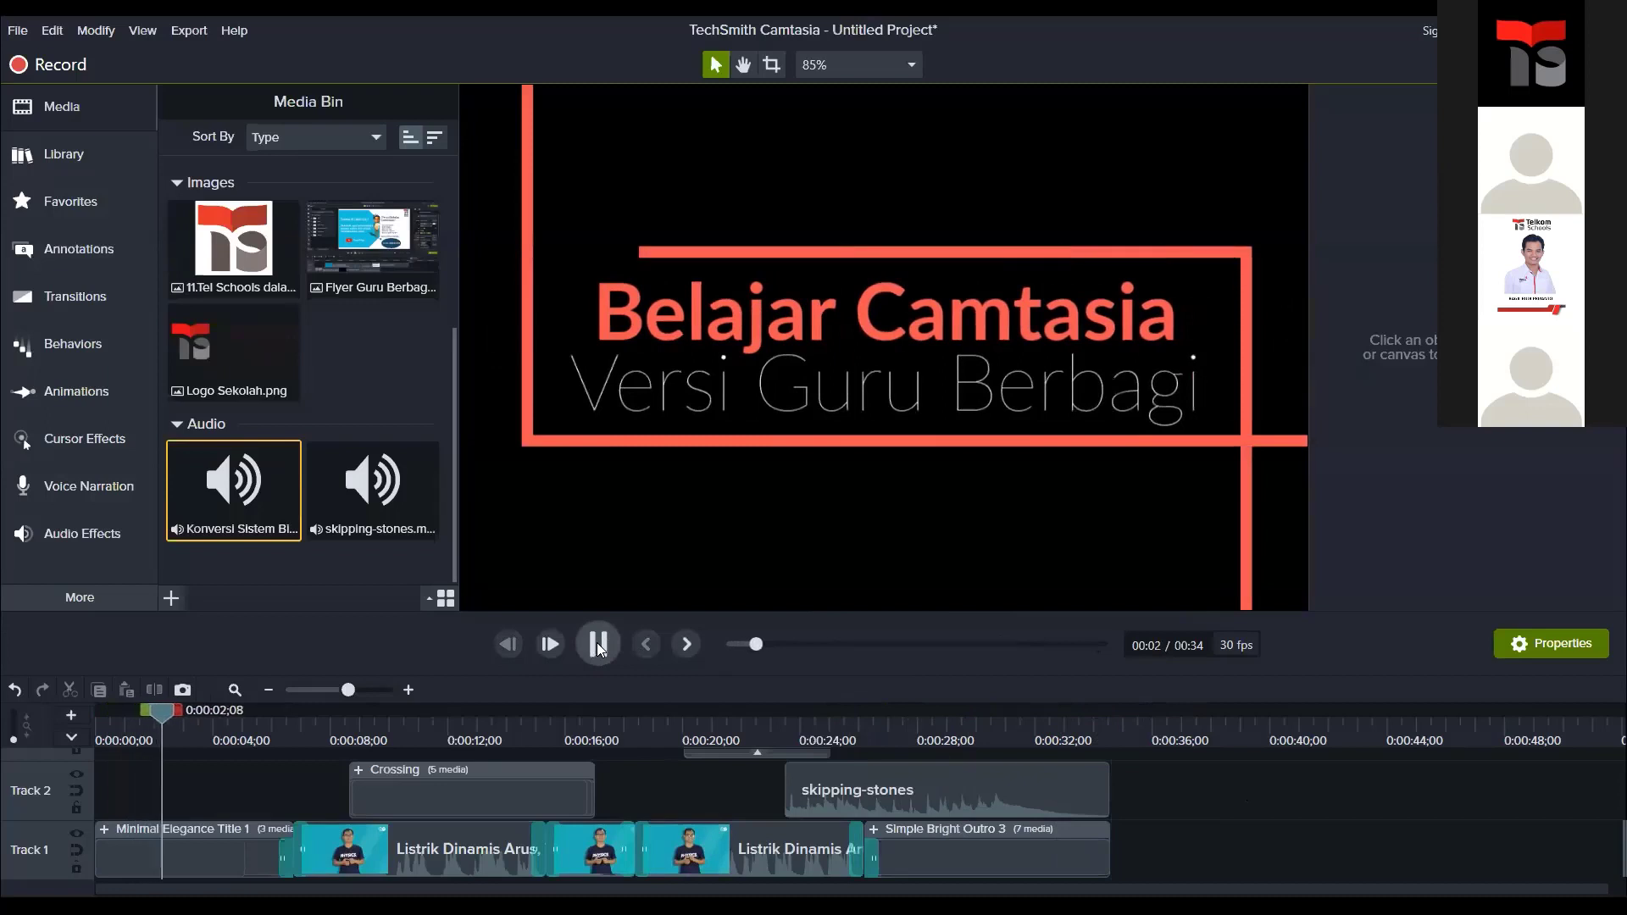
{"action": "left_click", "coordinate": [597, 644]}
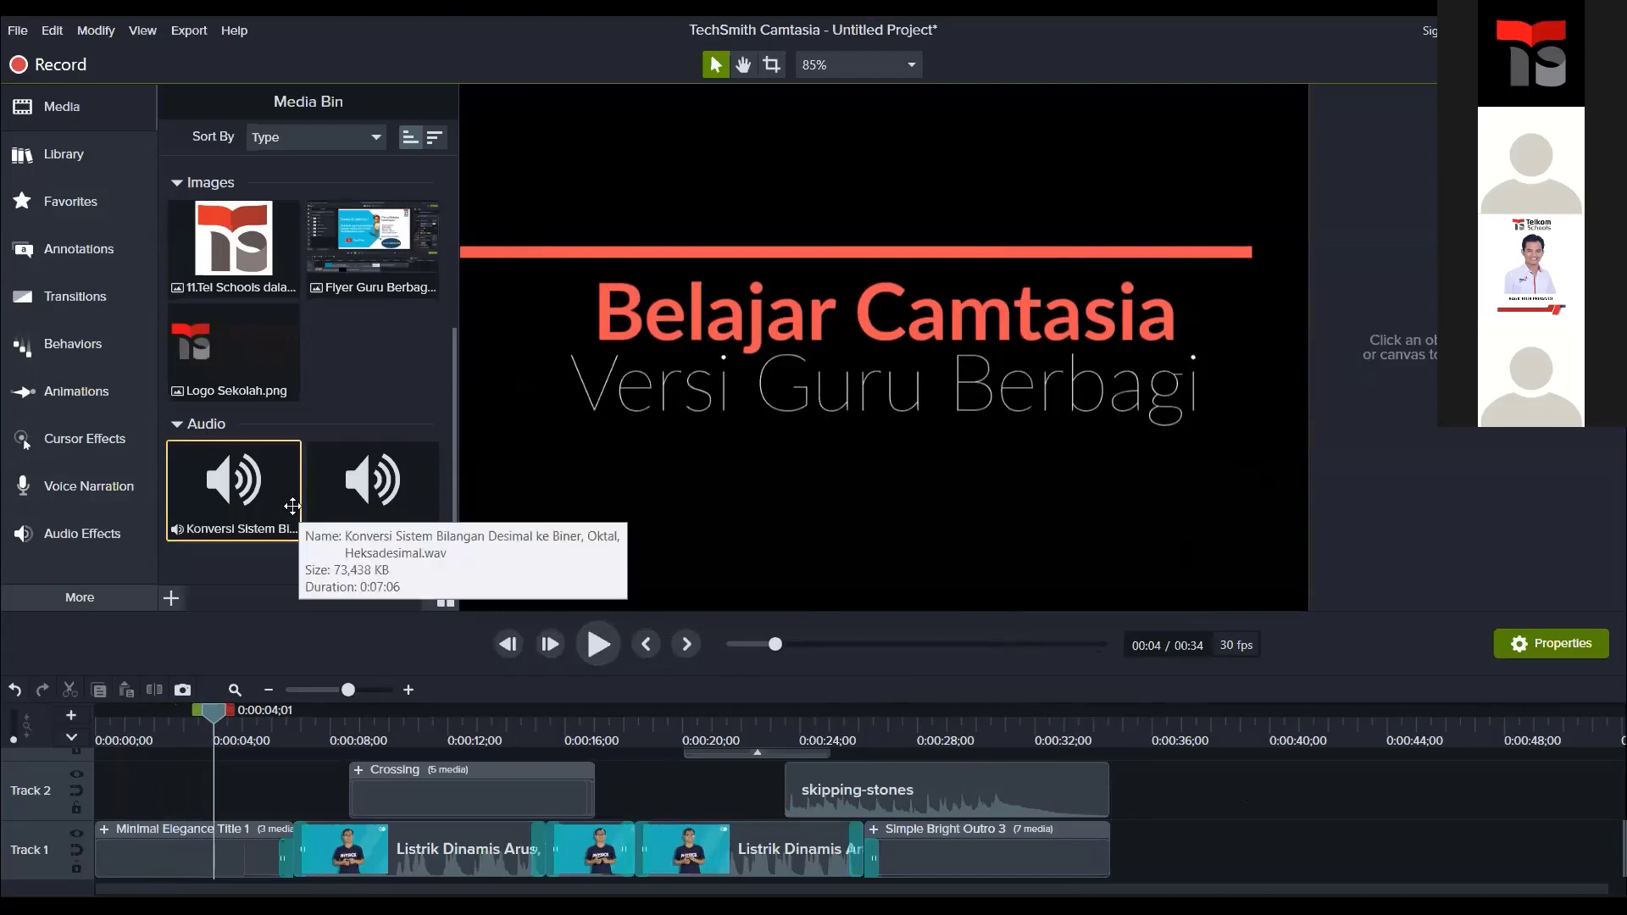
Step: Place the Opening Mei 2020 video at the start of Track 2 and preview its frame at 0:00:03;11
{"action": "scroll", "coordinate": [291, 500], "scroll_direction": "up", "scroll_amount": 5}
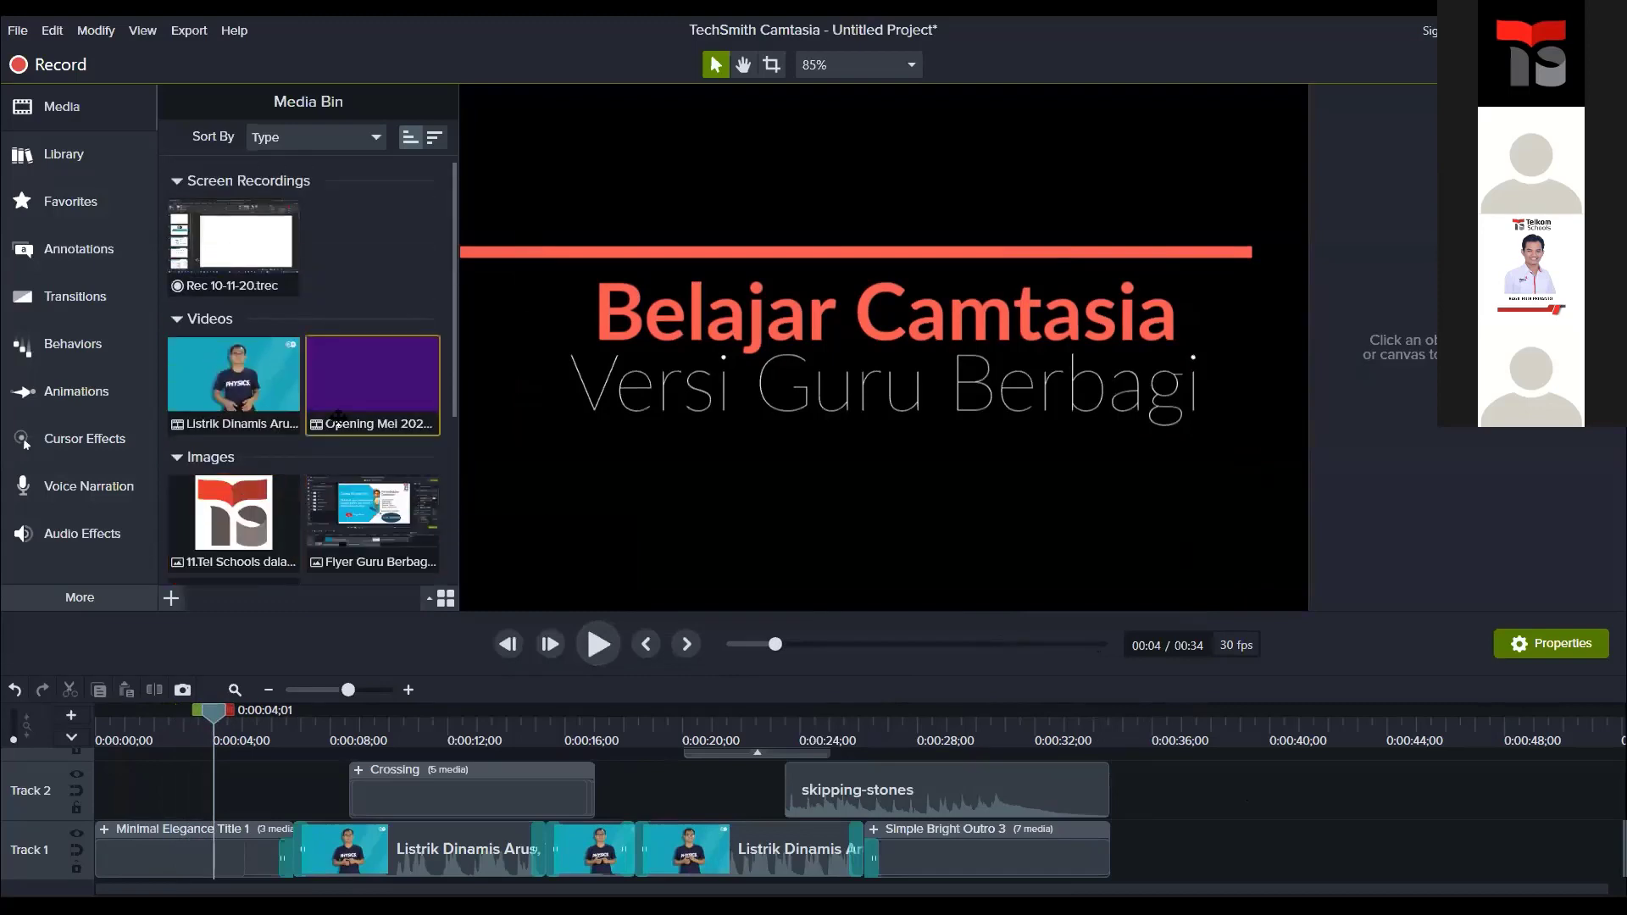
{"action": "left_click_drag", "start_coordinate": [386, 428], "coordinate": [63, 786]}
{"action": "mouse_move", "coordinate": [212, 716]}
{"action": "left_mouse_down"}
{"action": "mouse_move", "coordinate": [114, 717]}
{"action": "mouse_move", "coordinate": [197, 720]}
{"action": "left_mouse_up"}
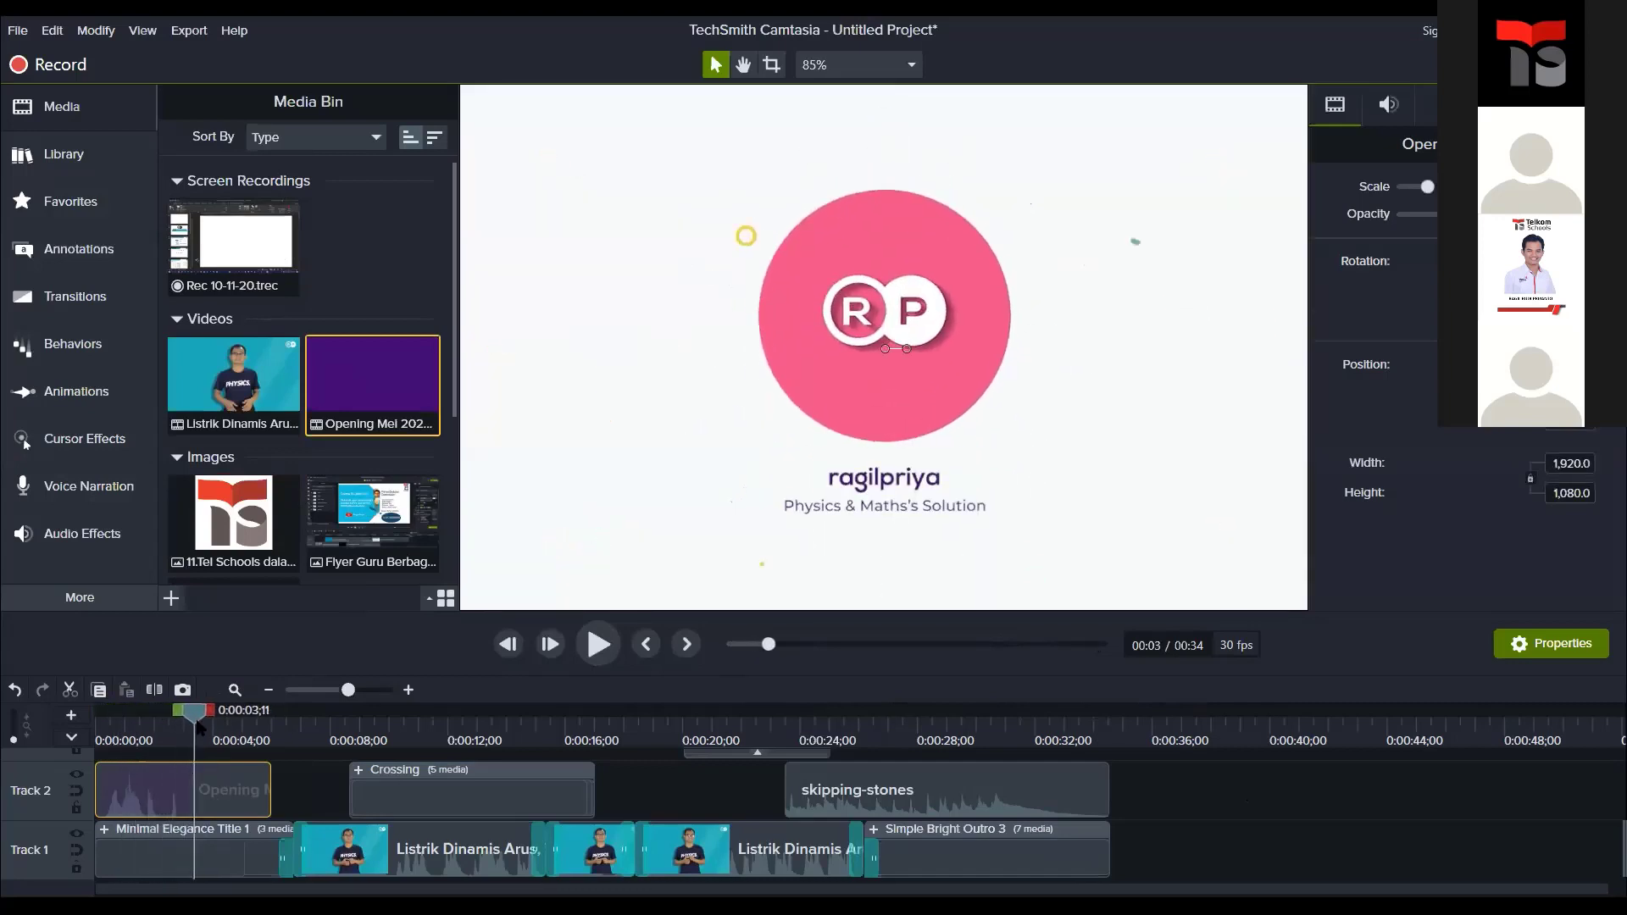
Step: Separate the audio and video of the Opening Mei 2020 clip and delete its video part from Track 2
{"action": "right_click", "coordinate": [149, 790]}
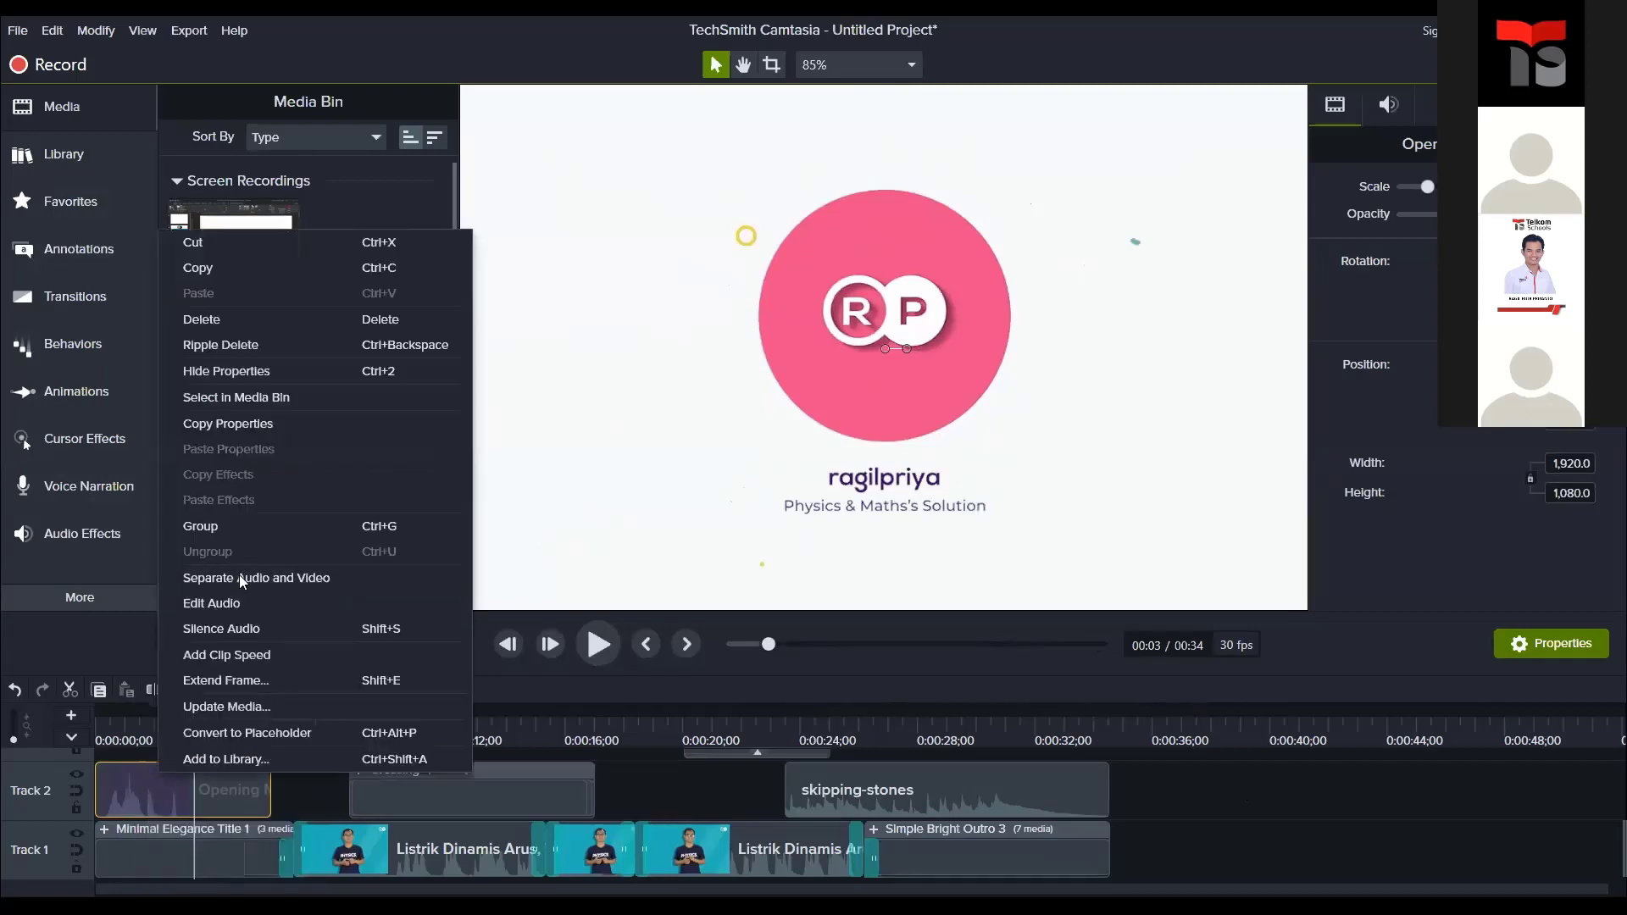
{"action": "left_click", "coordinate": [239, 578]}
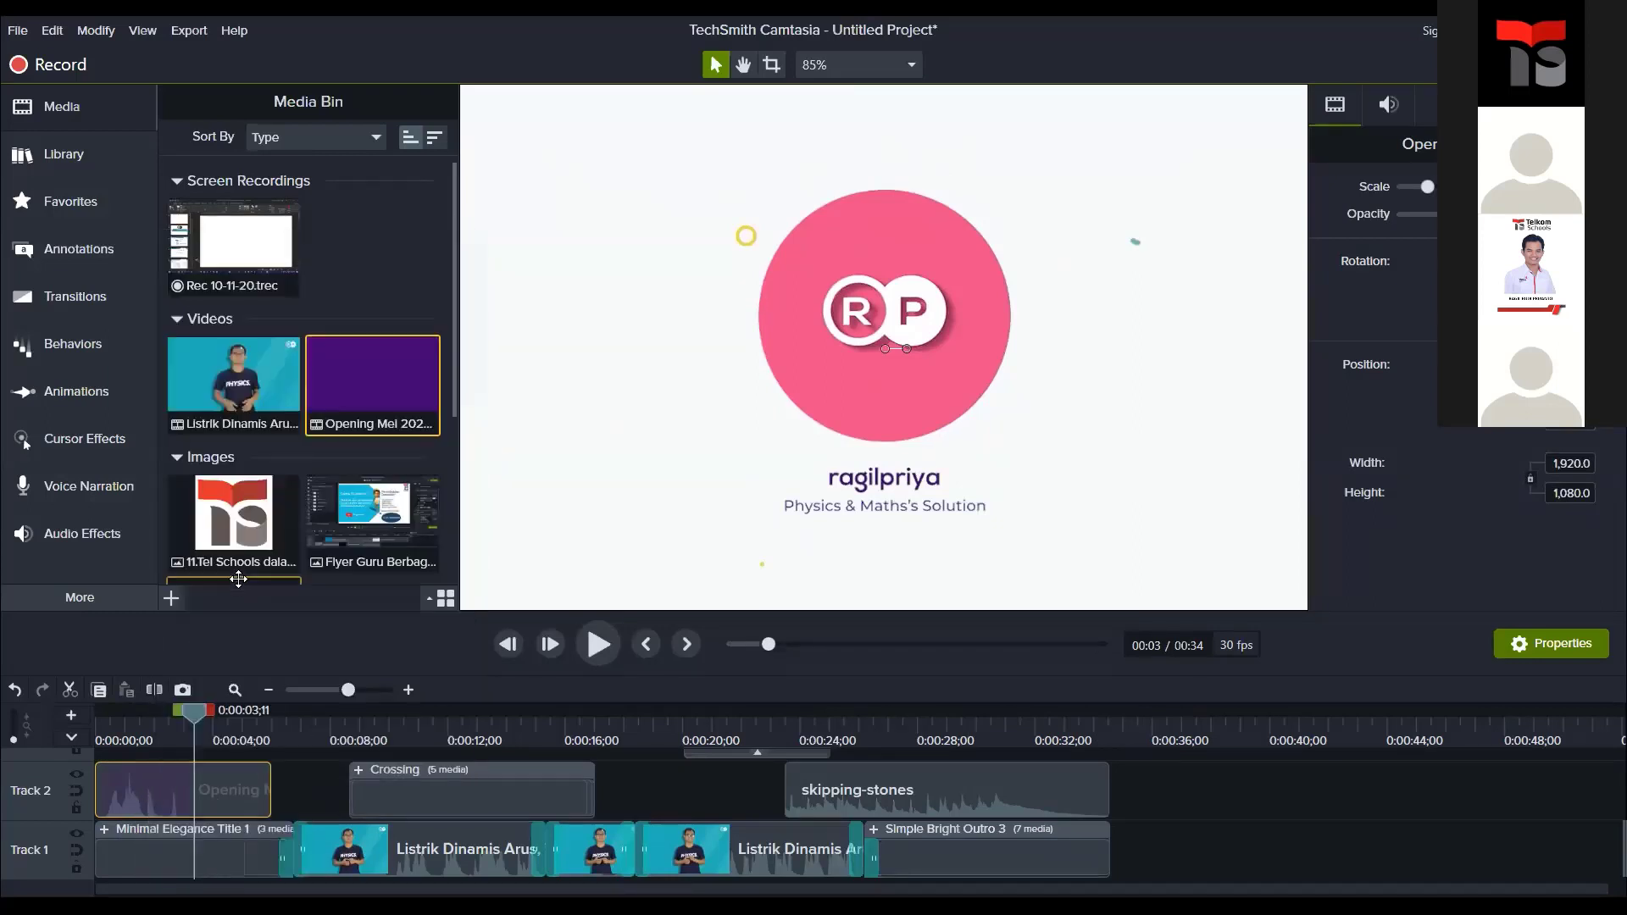
{"action": "left_click", "coordinate": [234, 781]}
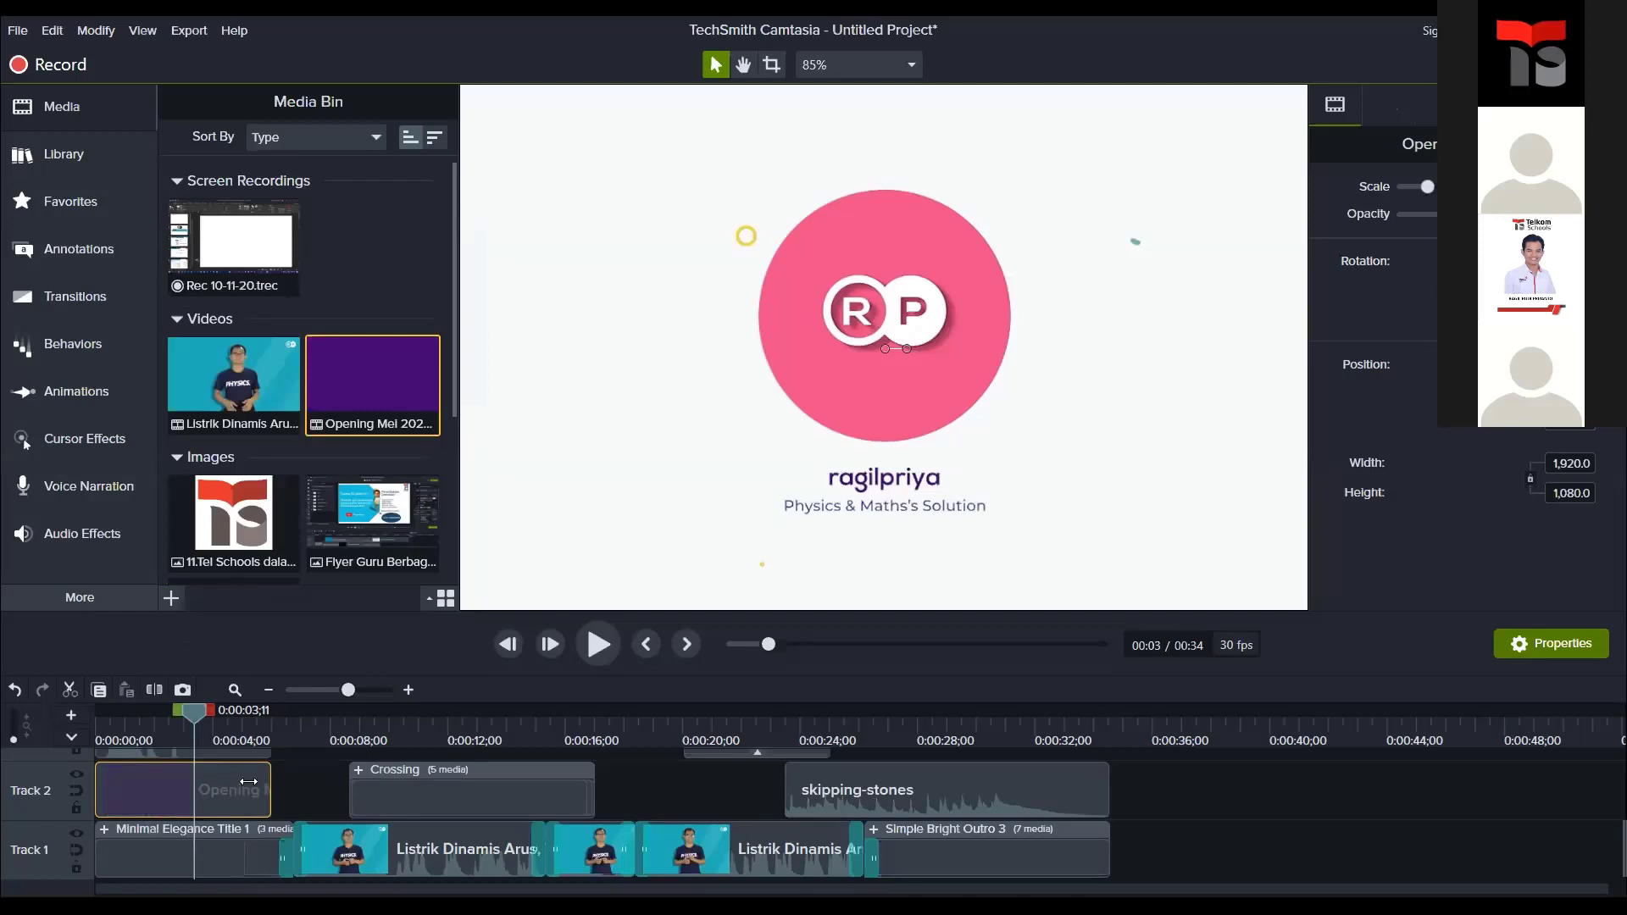
{"action": "scroll", "coordinate": [203, 780], "scroll_direction": "up", "scroll_amount": 2}
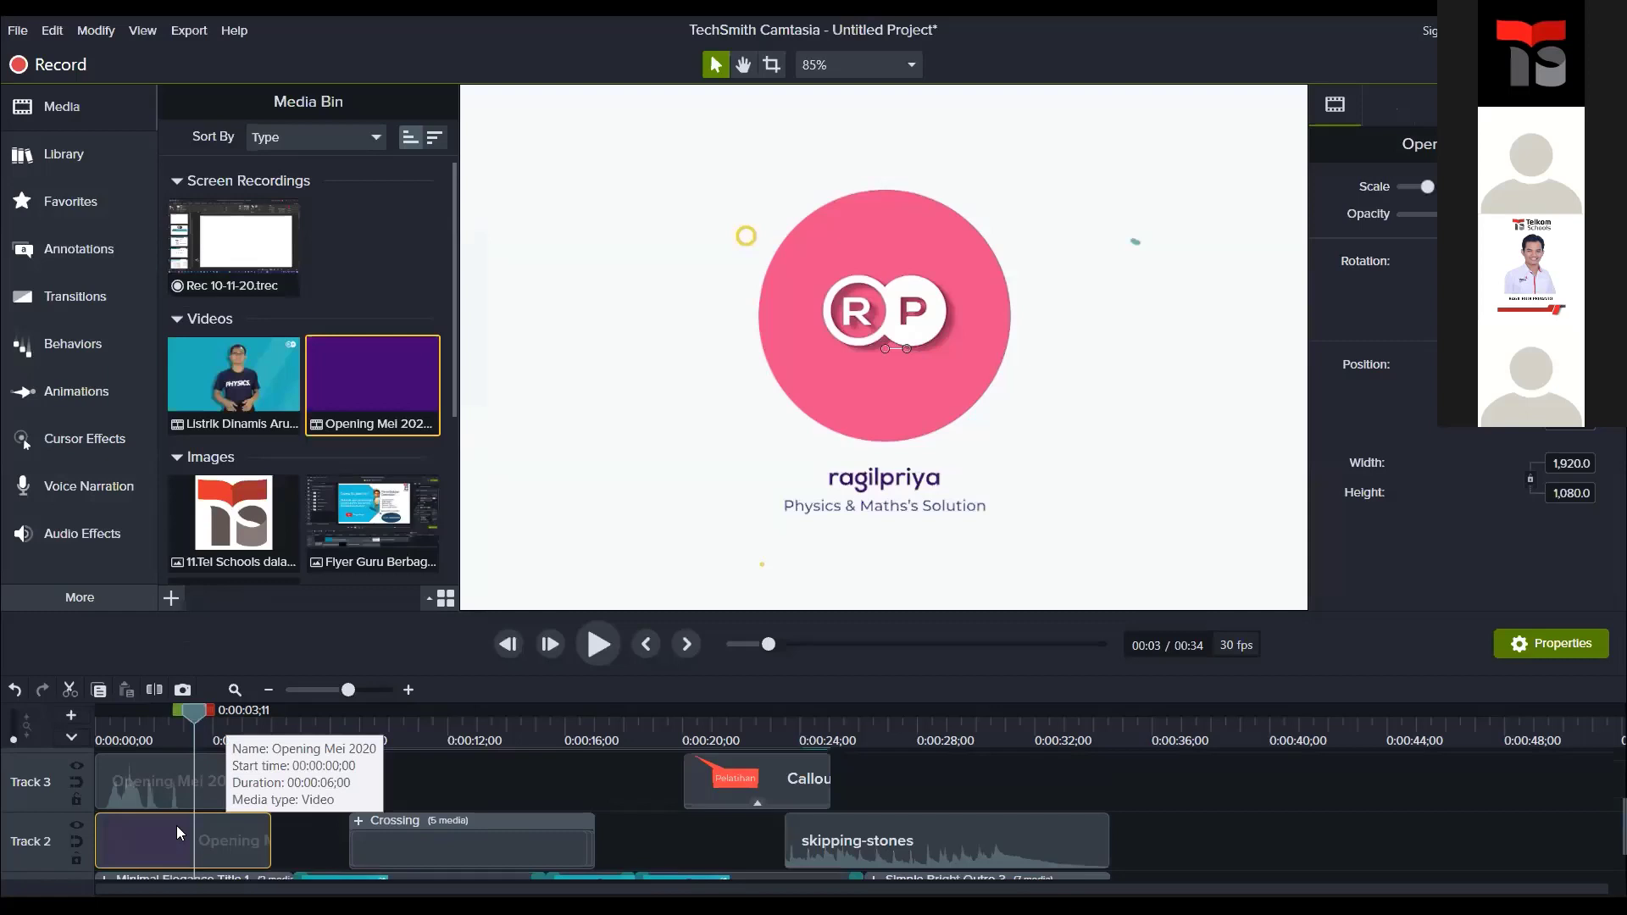
{"action": "key", "text": "Delete"}
Step: Play the project from the beginning up to about 0:00:29 to review the video with its opening sound
{"action": "left_click", "coordinate": [88, 717]}
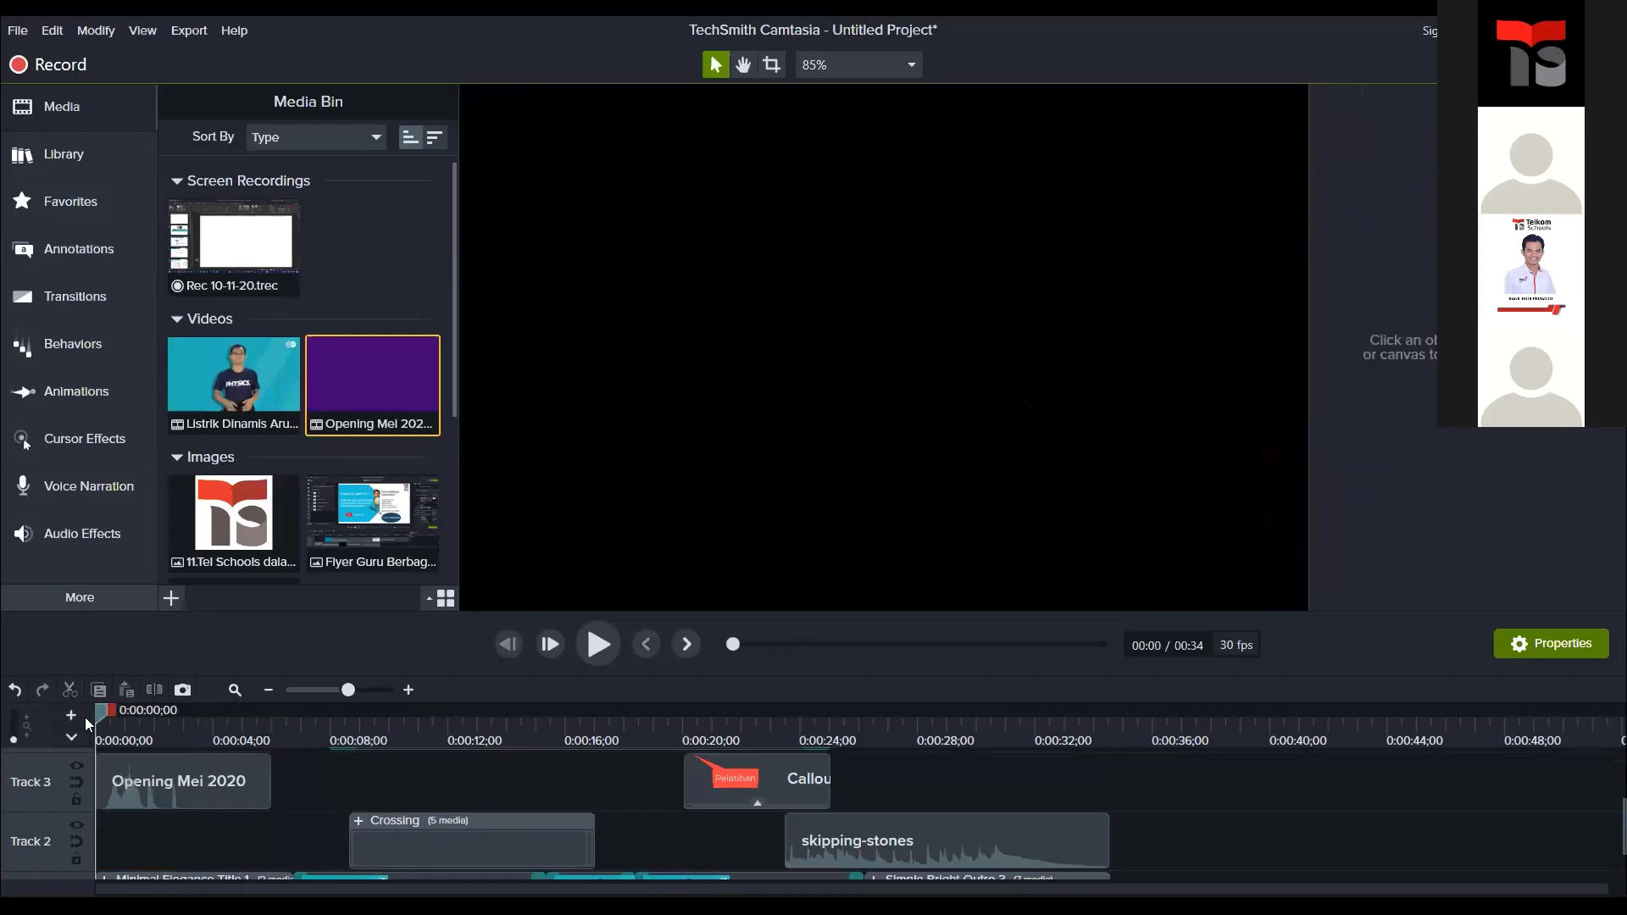
{"action": "left_click", "coordinate": [598, 644]}
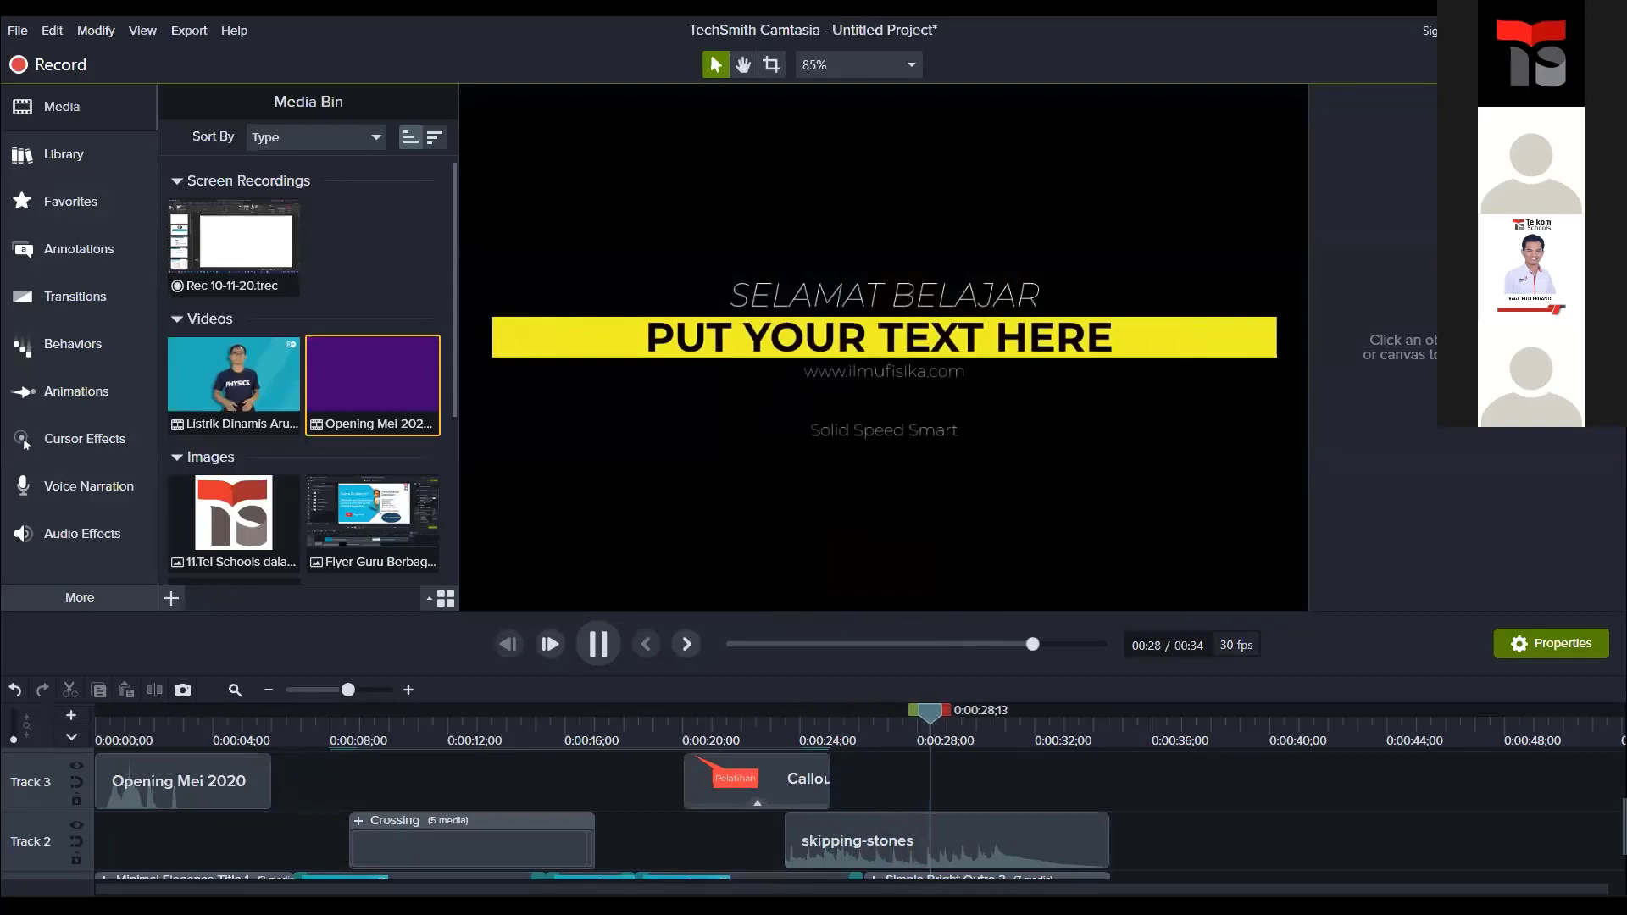
{"action": "key", "text": "space"}
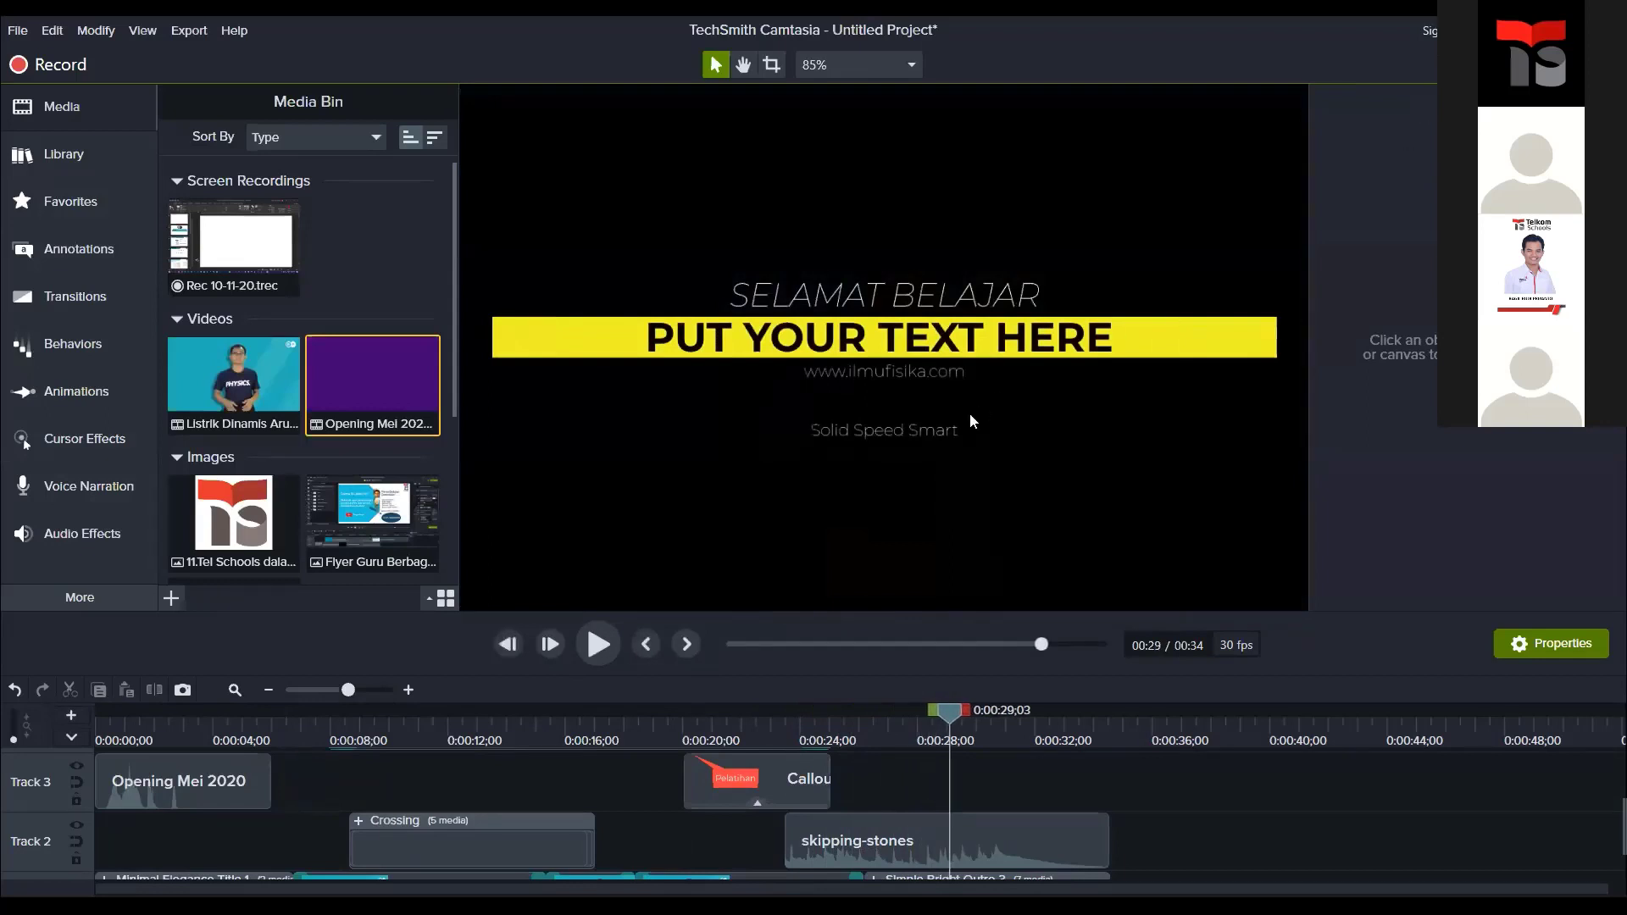
Step: Set the Simple Bright Outro 3 title to "Editing Video" and preview the outro at 0:00:28;07
{"action": "scroll", "coordinate": [975, 843], "scroll_direction": "down", "scroll_amount": 1}
{"action": "left_click", "coordinate": [942, 861]}
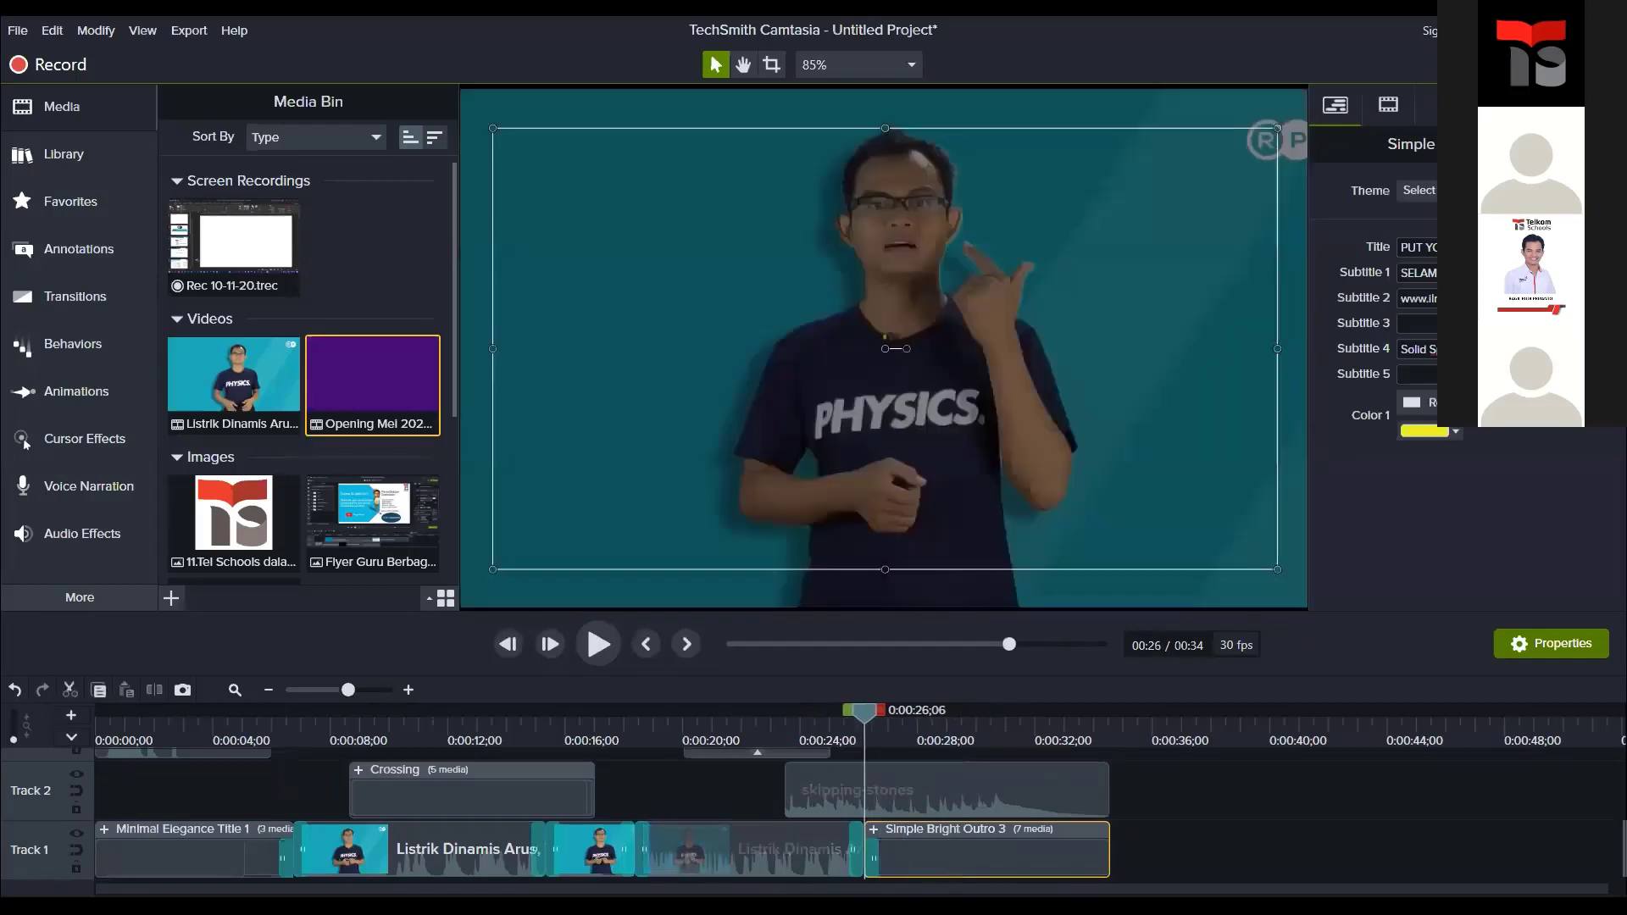
{"action": "left_click", "coordinate": [1411, 247]}
{"action": "type", "text": "Editing"}
{"action": "key", "text": "Tab"}
{"action": "left_click_drag", "start_coordinate": [869, 715], "coordinate": [924, 715]}
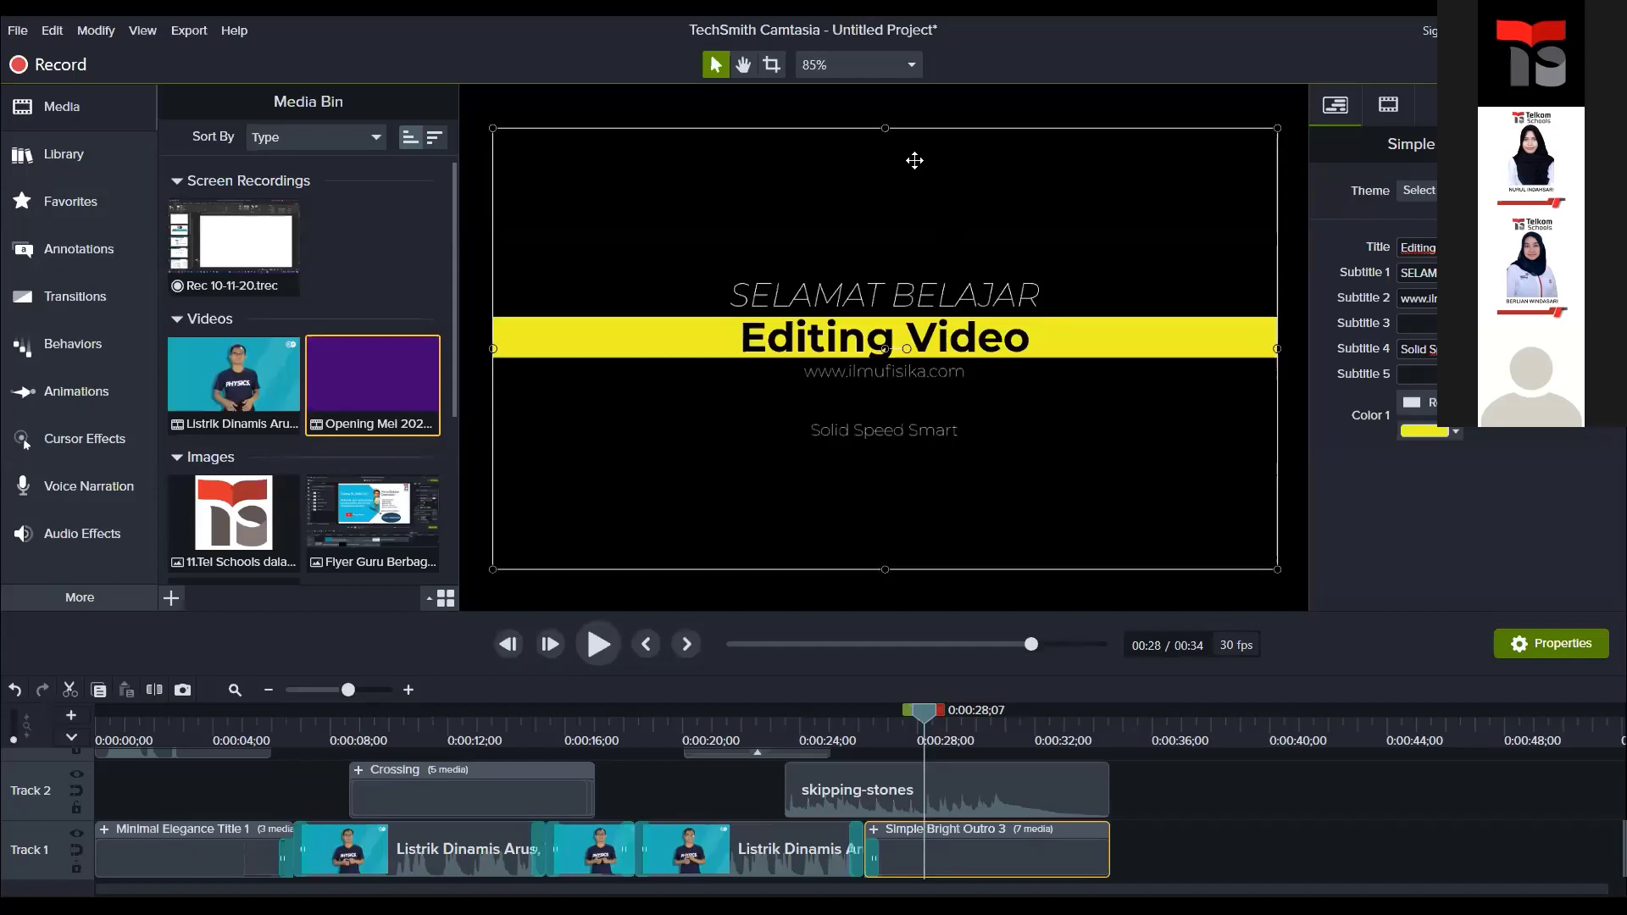
Step: Start saving the project under a new name in the __GURU BERBAGI CAMTASIA (ASET) folder inside 8 YouTube on drive D
{"action": "left_click", "coordinate": [17, 31]}
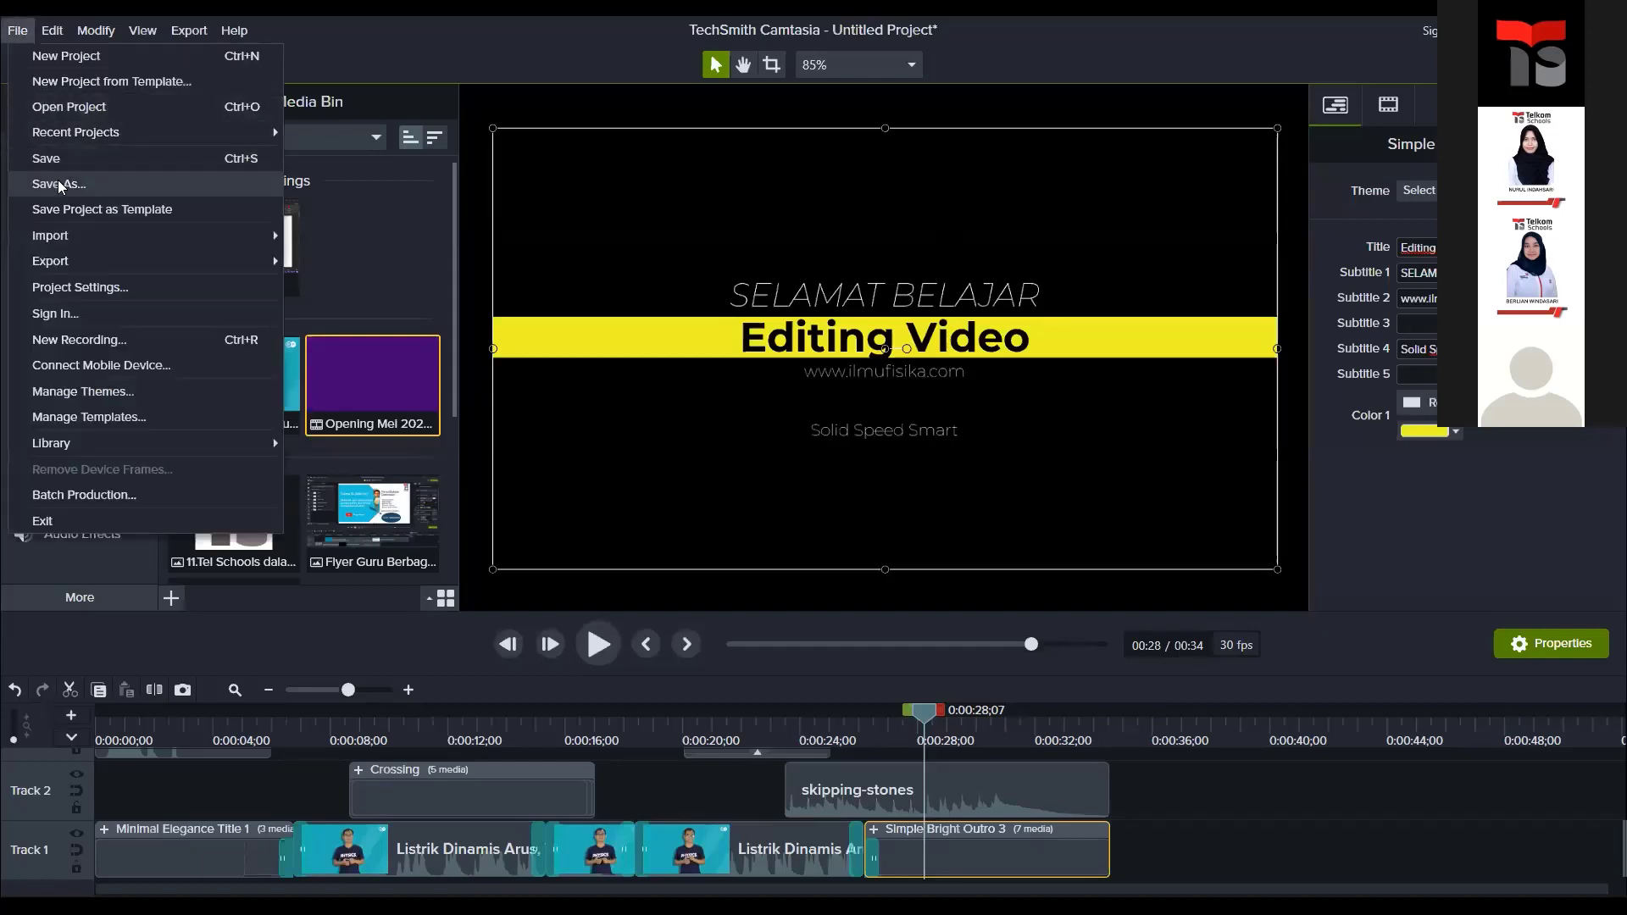
{"action": "left_click", "coordinate": [60, 184]}
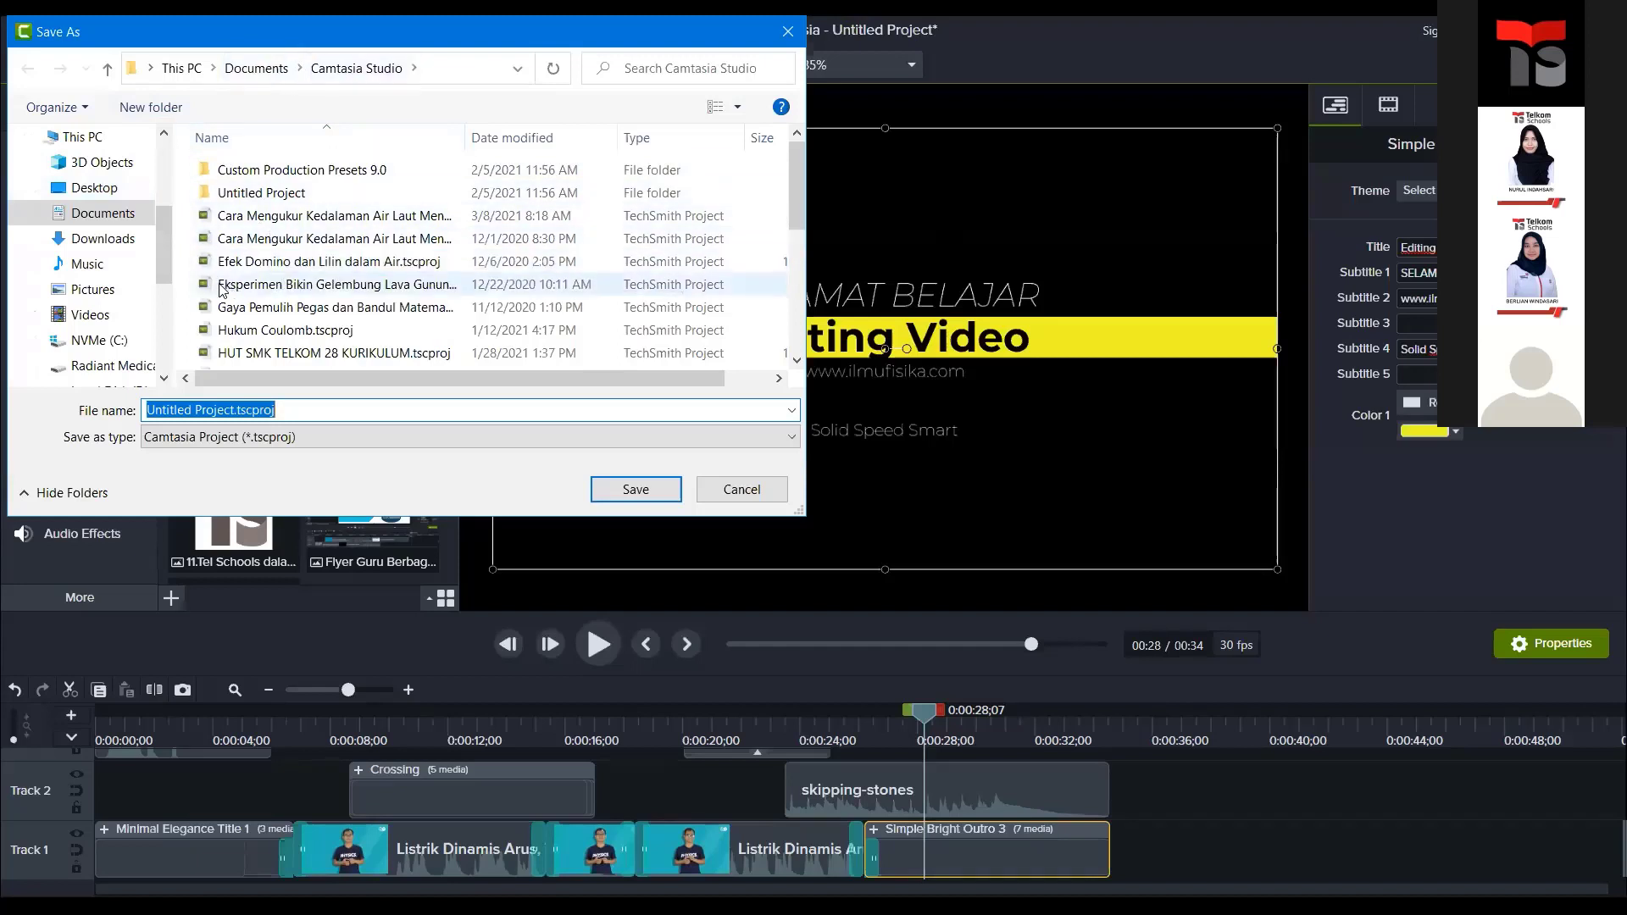
{"action": "left_click_drag", "start_coordinate": [164, 251], "coordinate": [164, 267]}
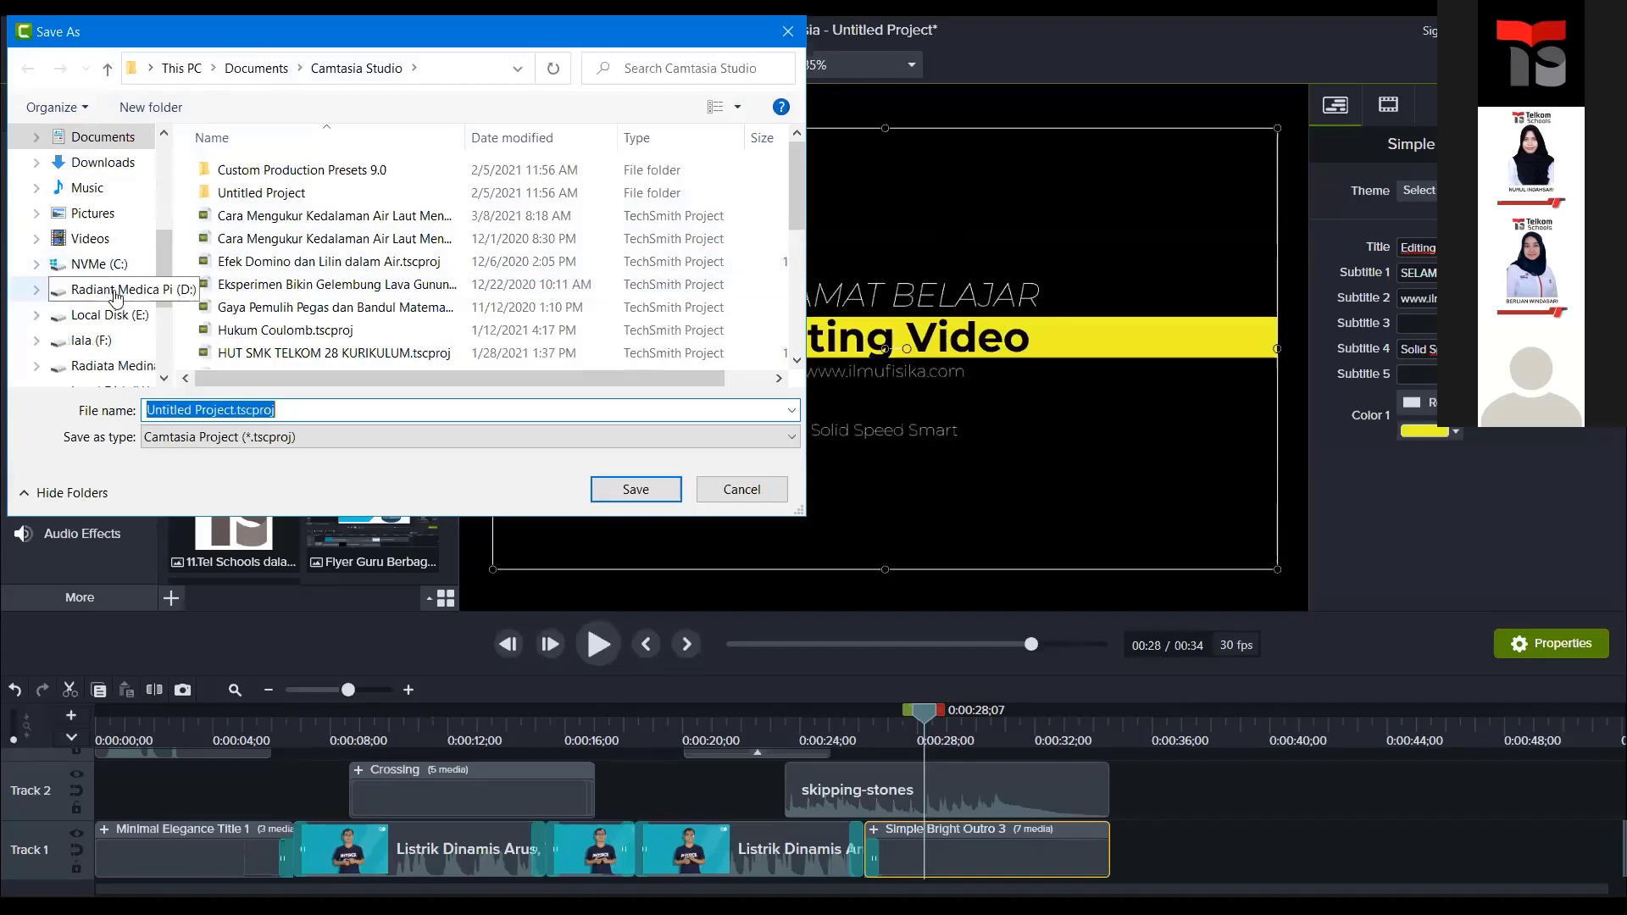
{"action": "left_click", "coordinate": [116, 292]}
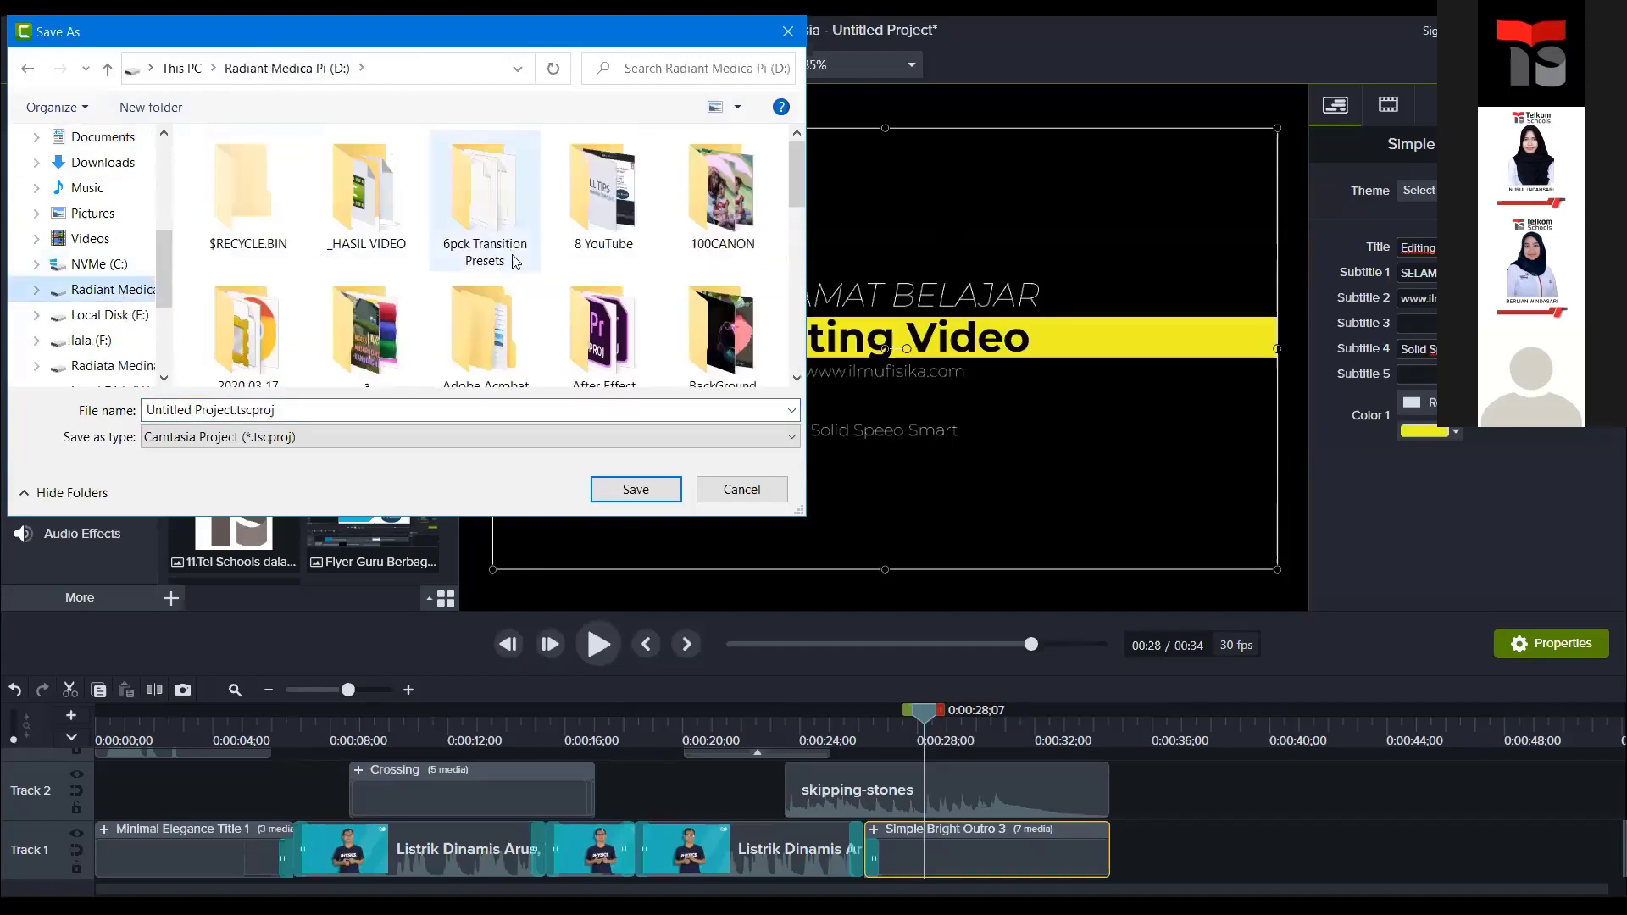
{"action": "double_click", "coordinate": [638, 223]}
{"action": "double_click", "coordinate": [254, 194]}
Step: Name the project file "Latihan" followed by the presenter's first name, save it, and dismiss the project files notice
{"action": "triple_click", "coordinate": [318, 410]}
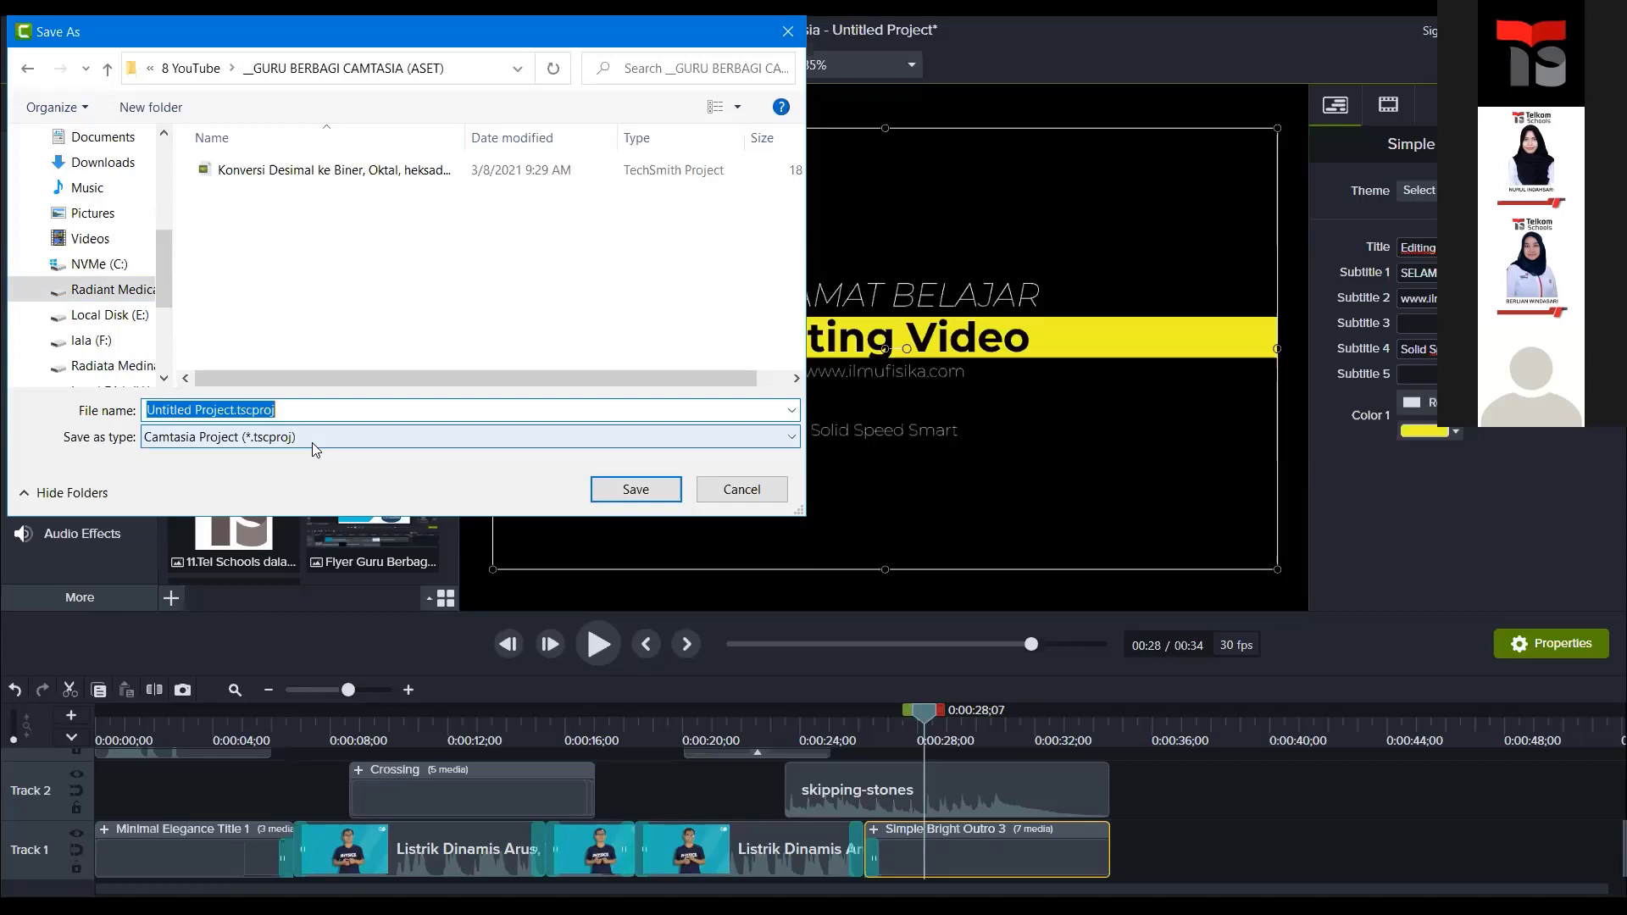
{"action": "type", "text": "Lt"}
{"action": "key", "text": "BackSpace"}
{"action": "type", "text": "atihan Ragil"}
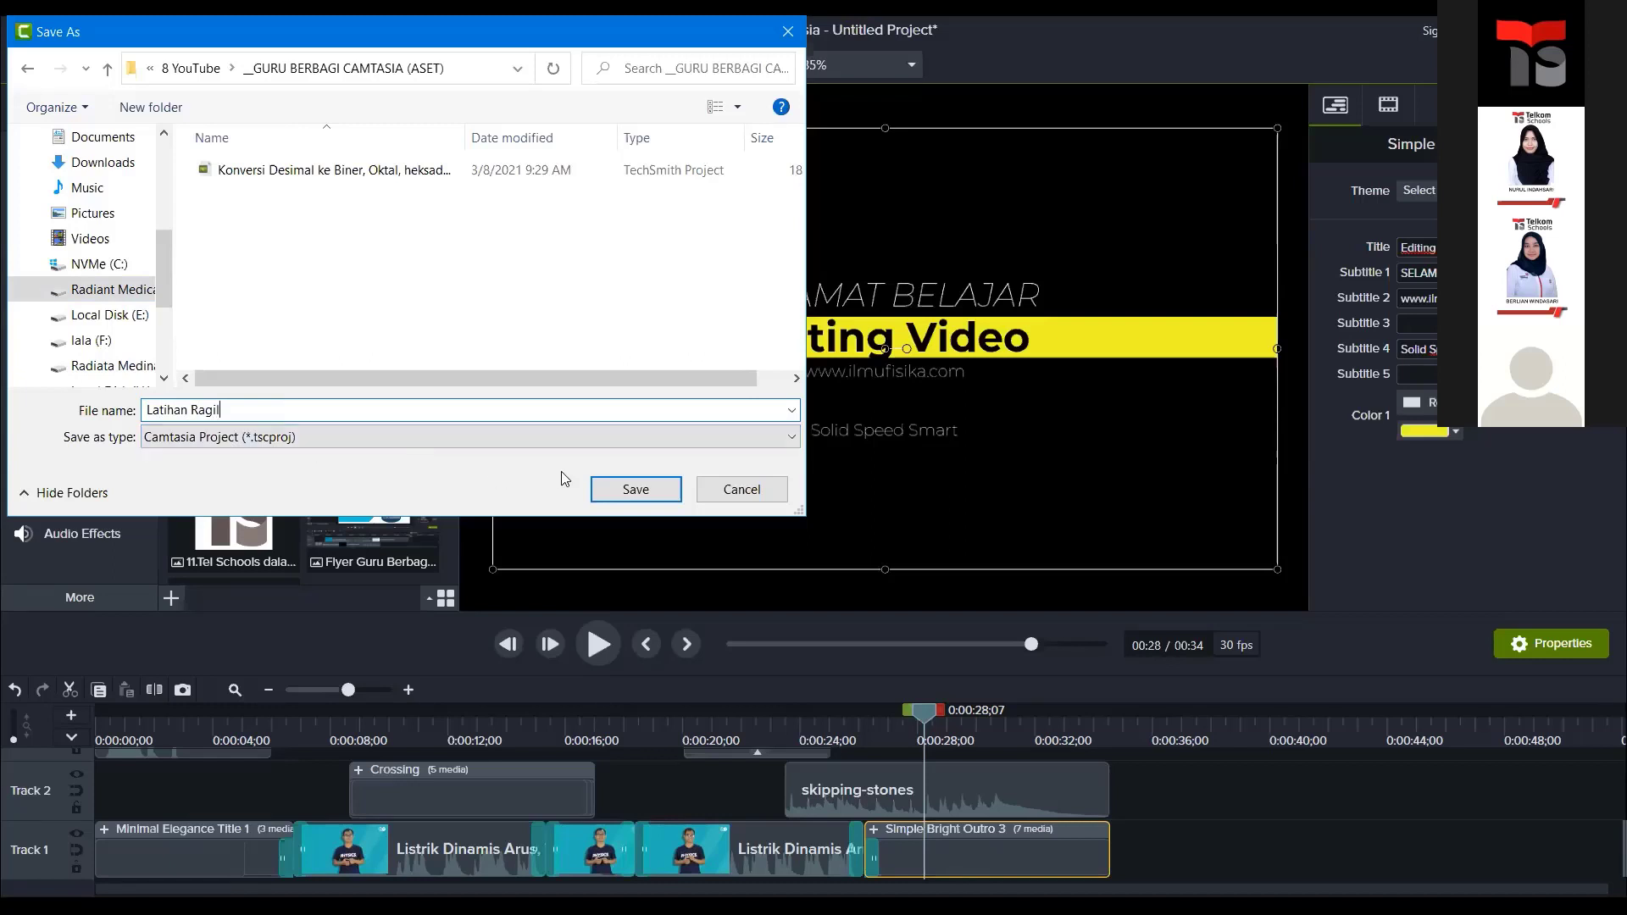
{"action": "left_click", "coordinate": [618, 492]}
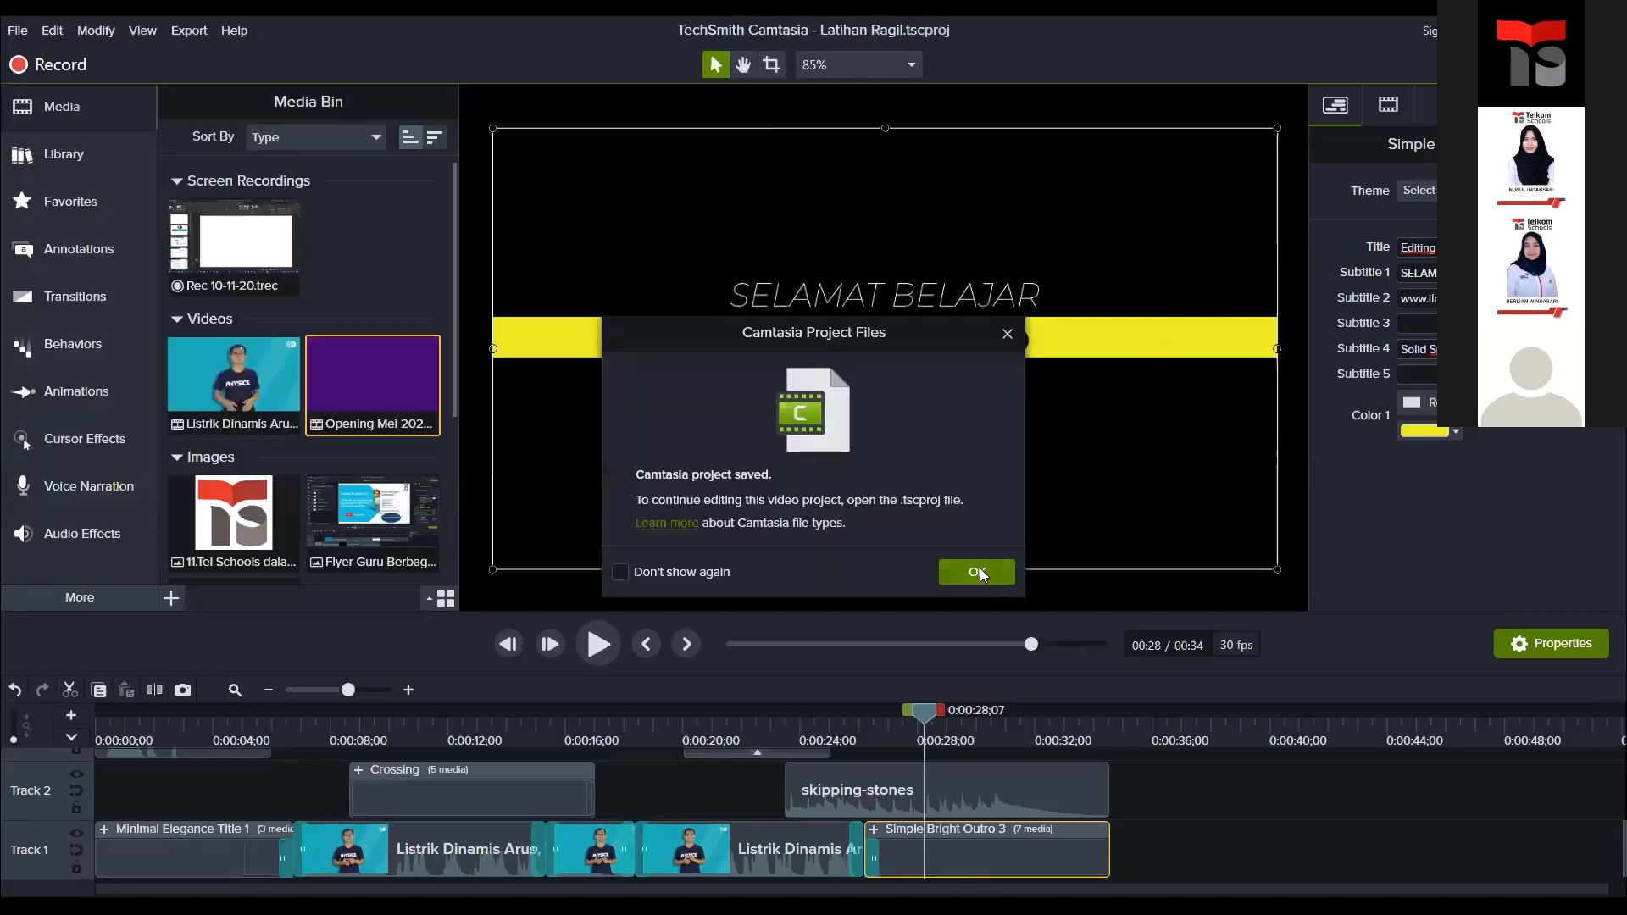
{"action": "left_click", "coordinate": [978, 572]}
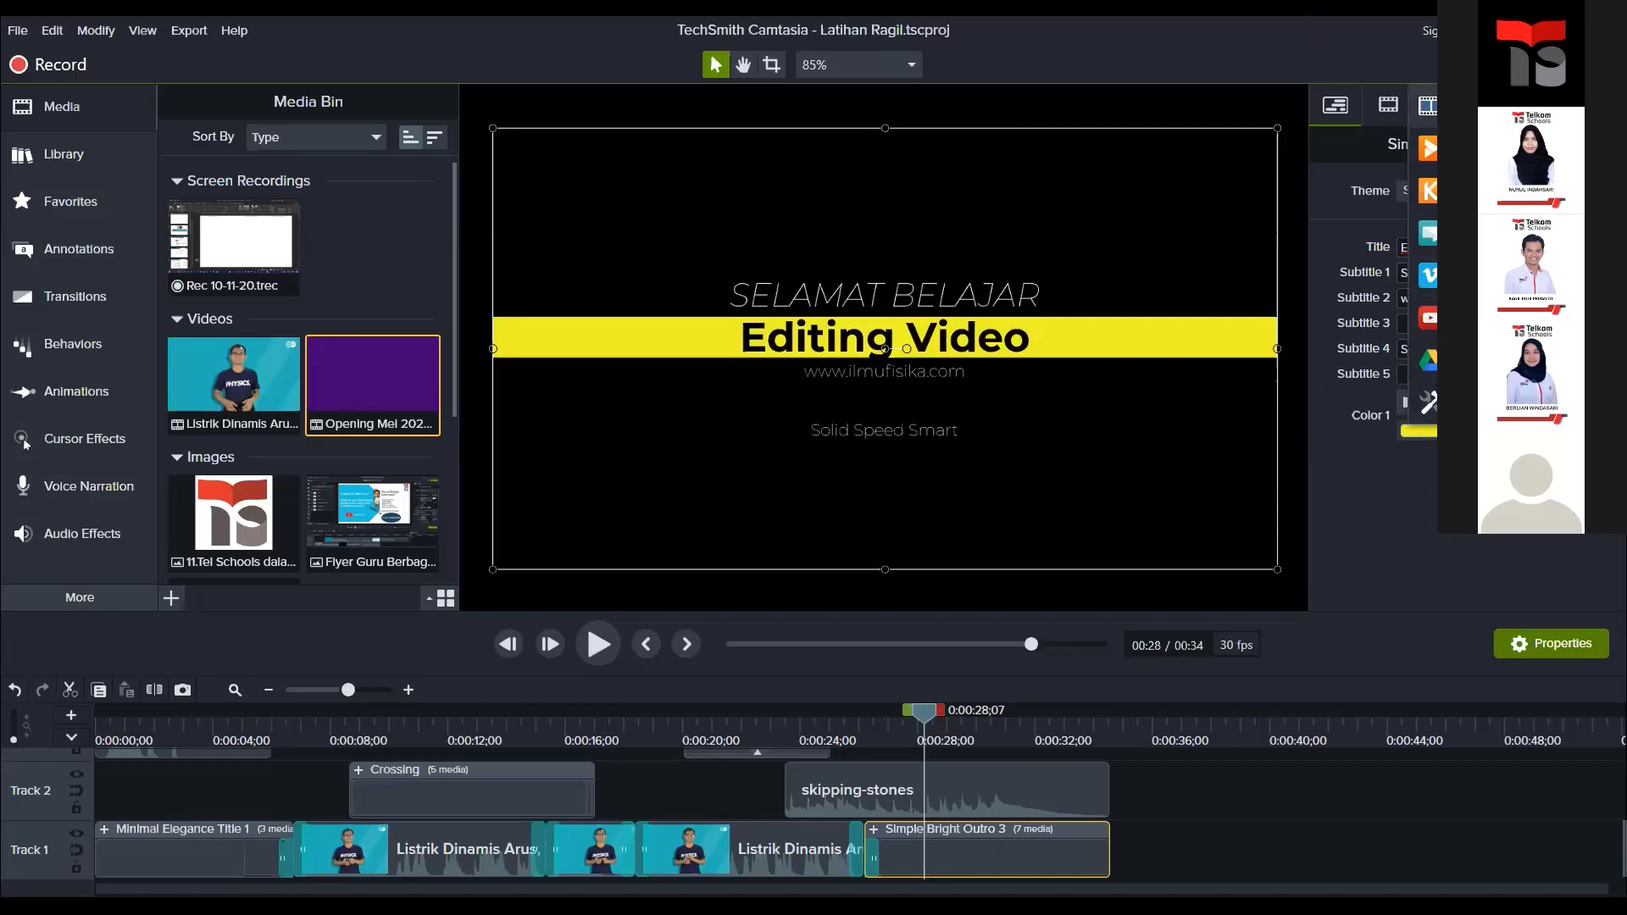
Step: Start the Production Wizard, review the preset options, keep Custom production settings, and continue to the file format choices
{"action": "left_click", "coordinate": [1465, 106]}
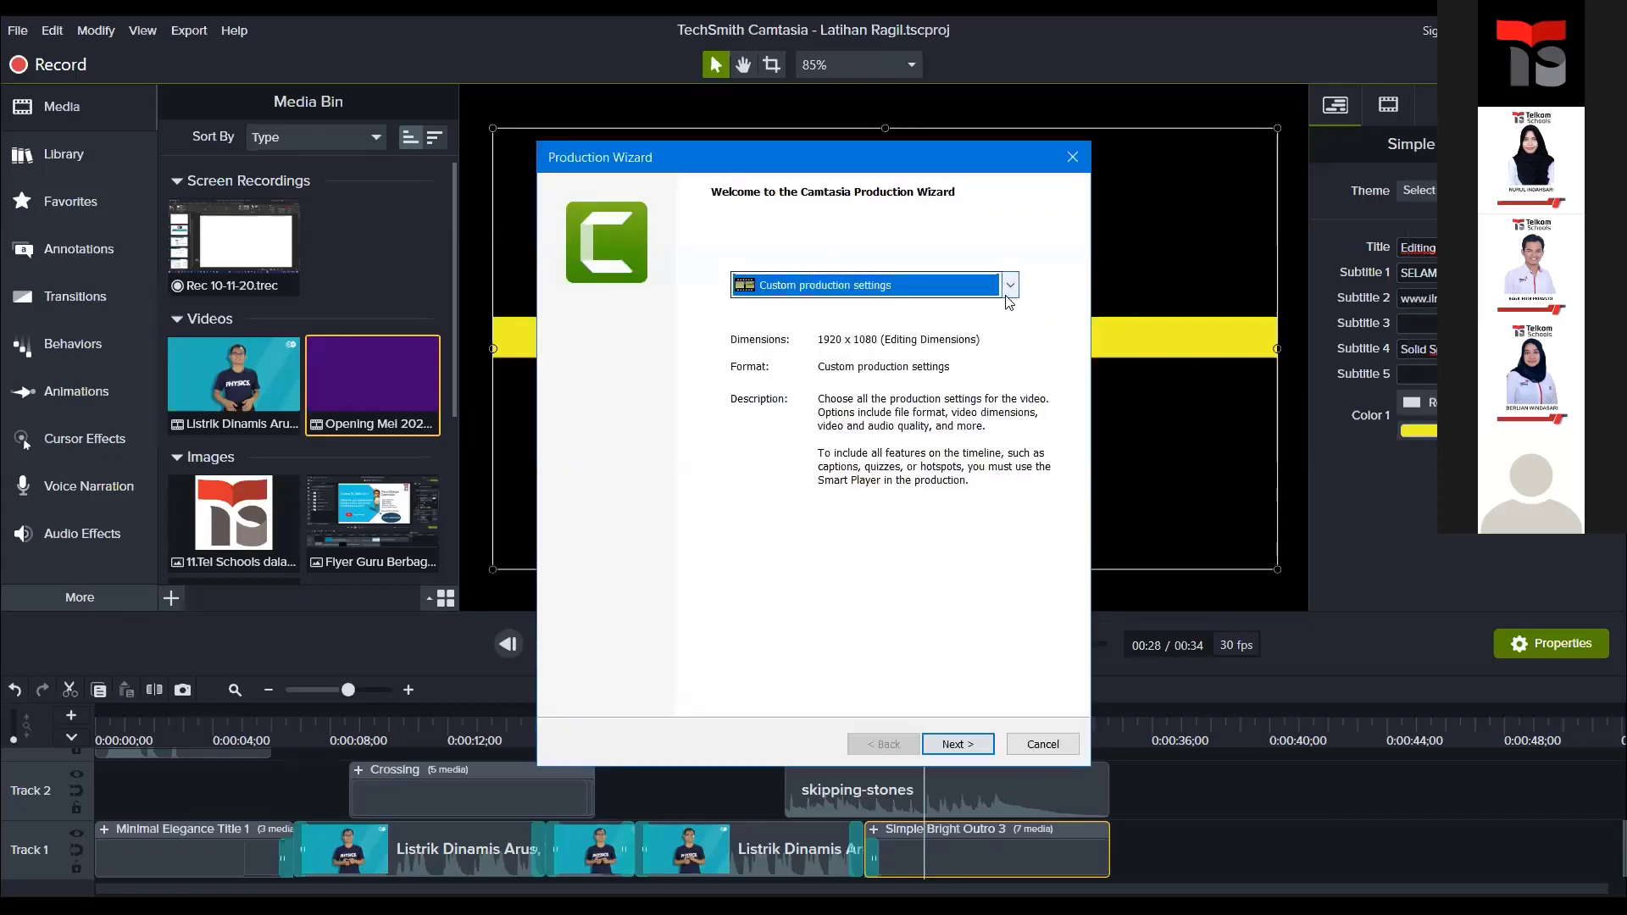
{"action": "left_click", "coordinate": [922, 294]}
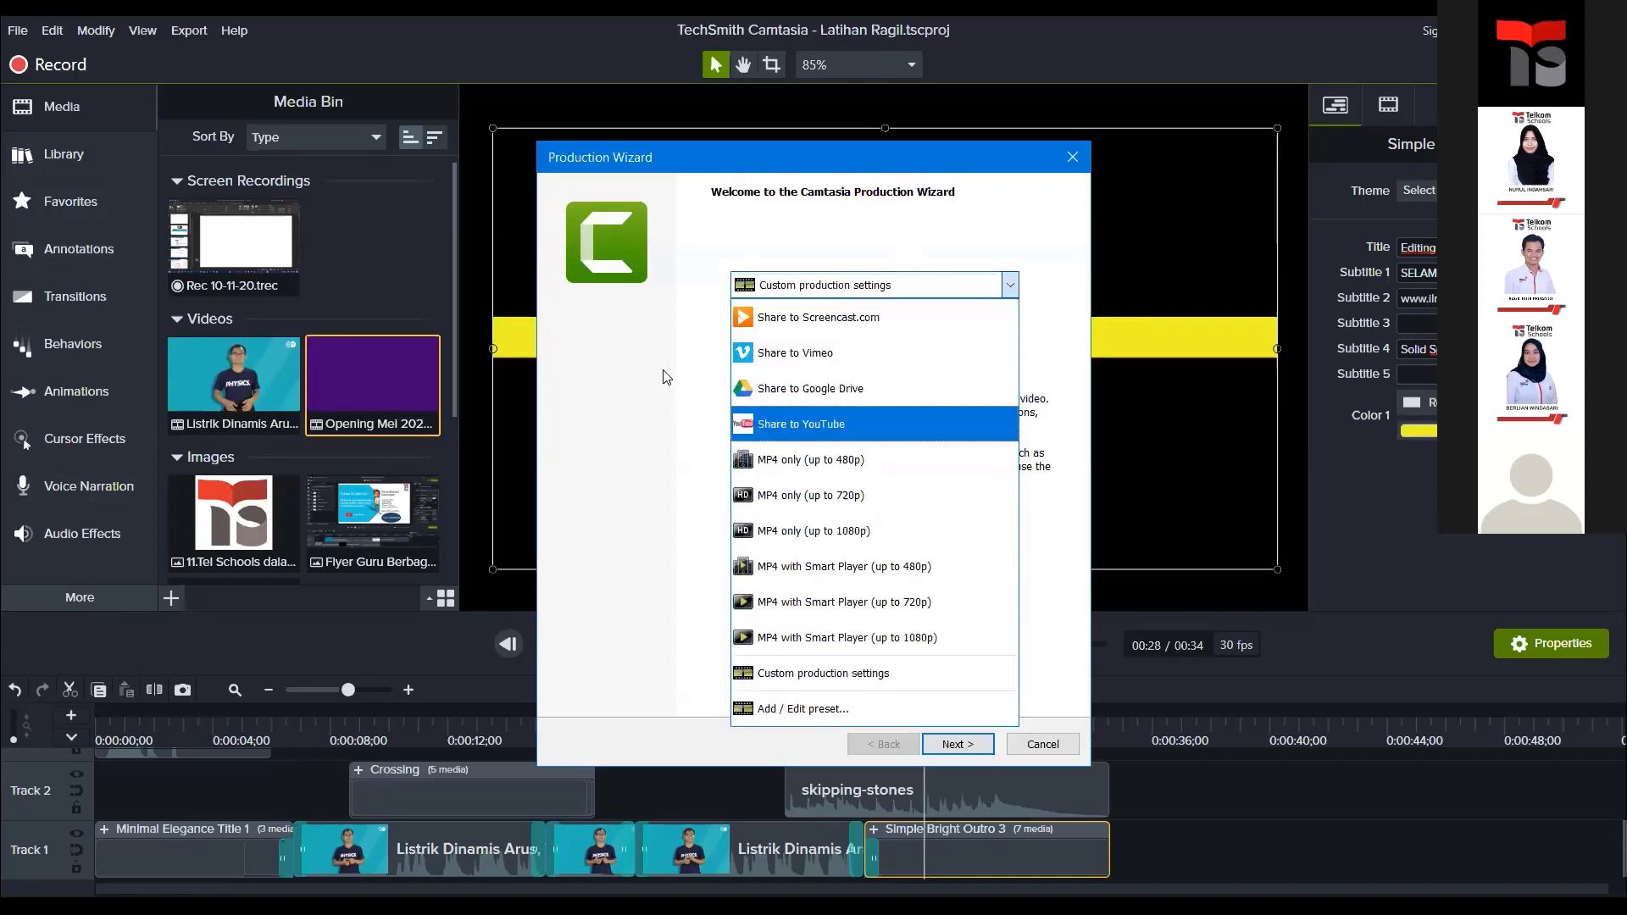
{"action": "left_click", "coordinate": [693, 322]}
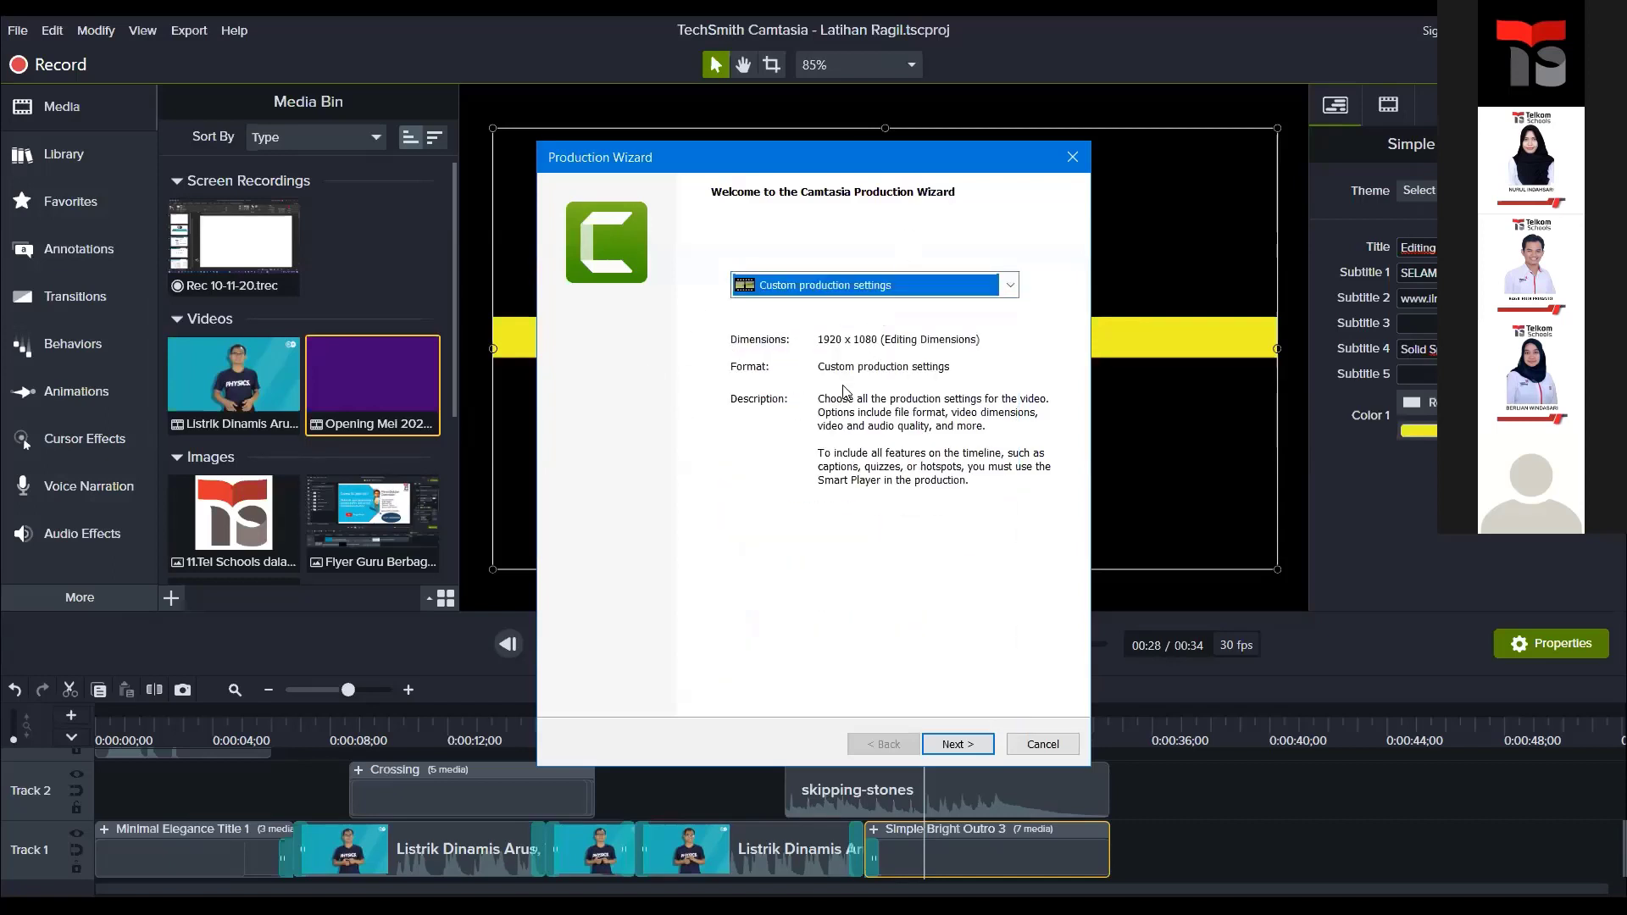
{"action": "left_click", "coordinate": [961, 745]}
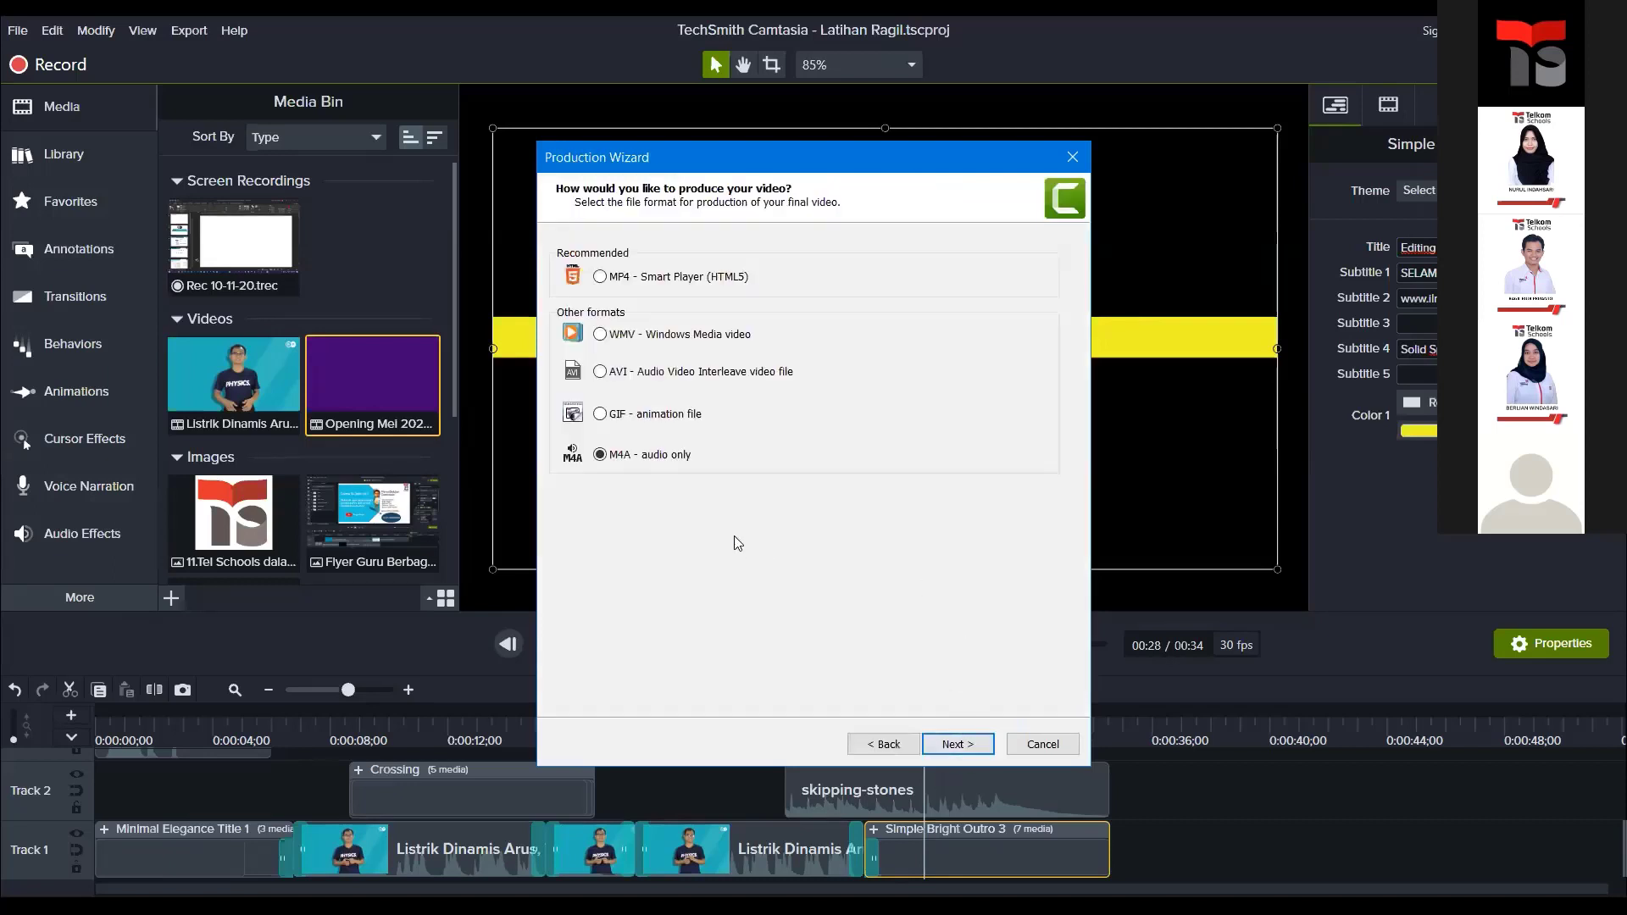
Step: Choose MP4 - Smart Player (HTML5) as the output format and leave Produce with controller switched off
{"action": "left_click", "coordinate": [600, 277]}
{"action": "left_click", "coordinate": [950, 743]}
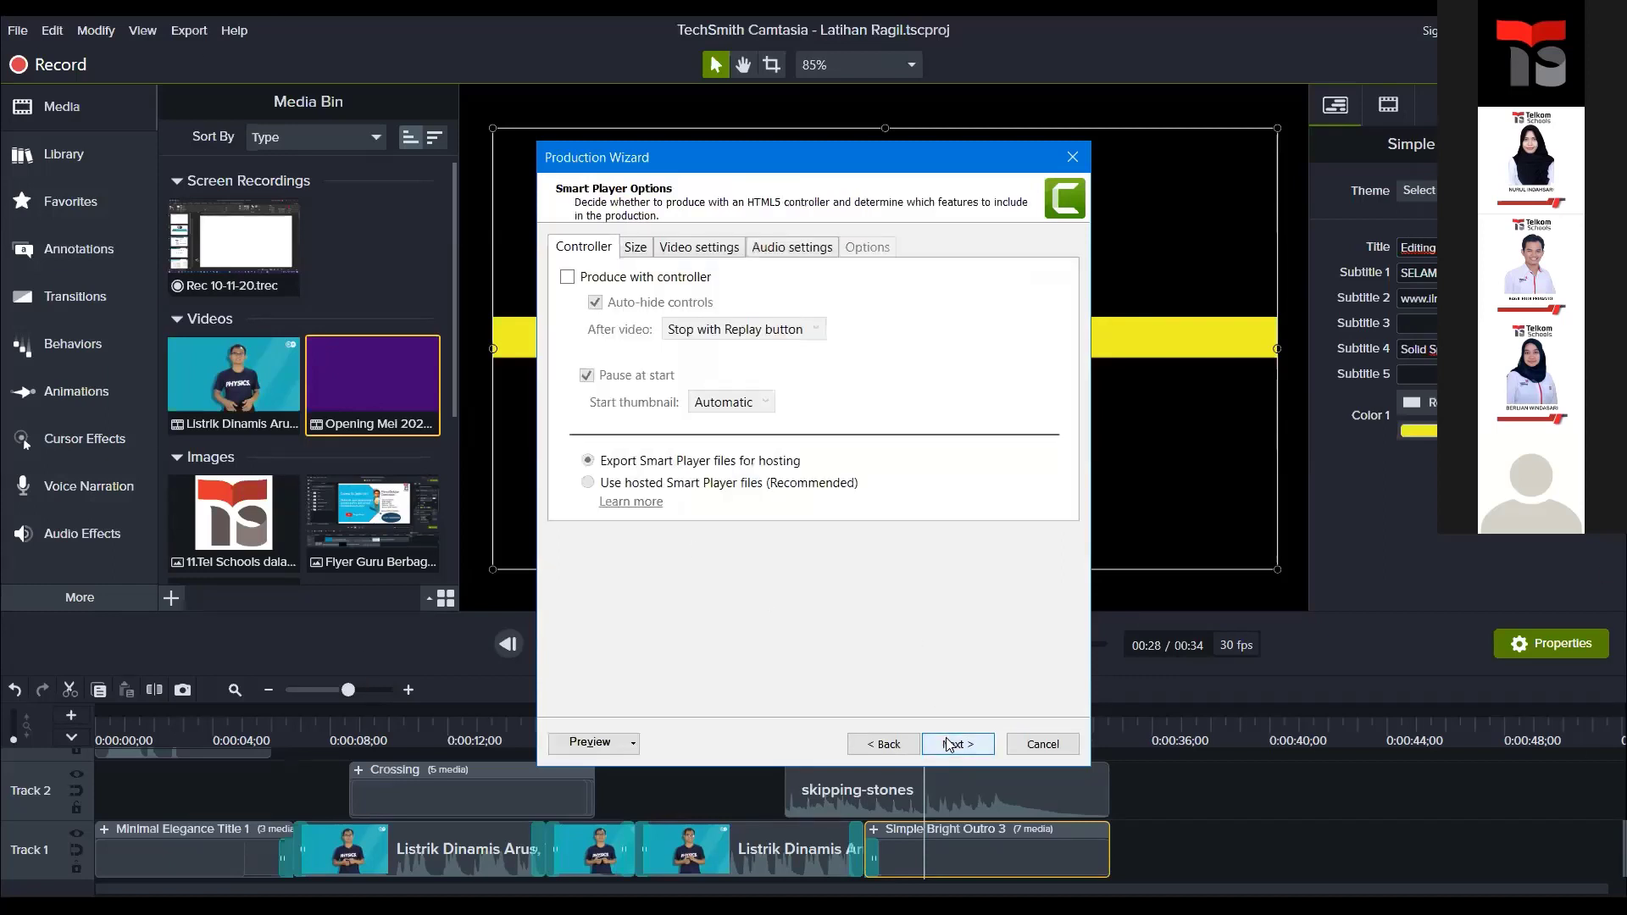
{"action": "left_click", "coordinate": [568, 279]}
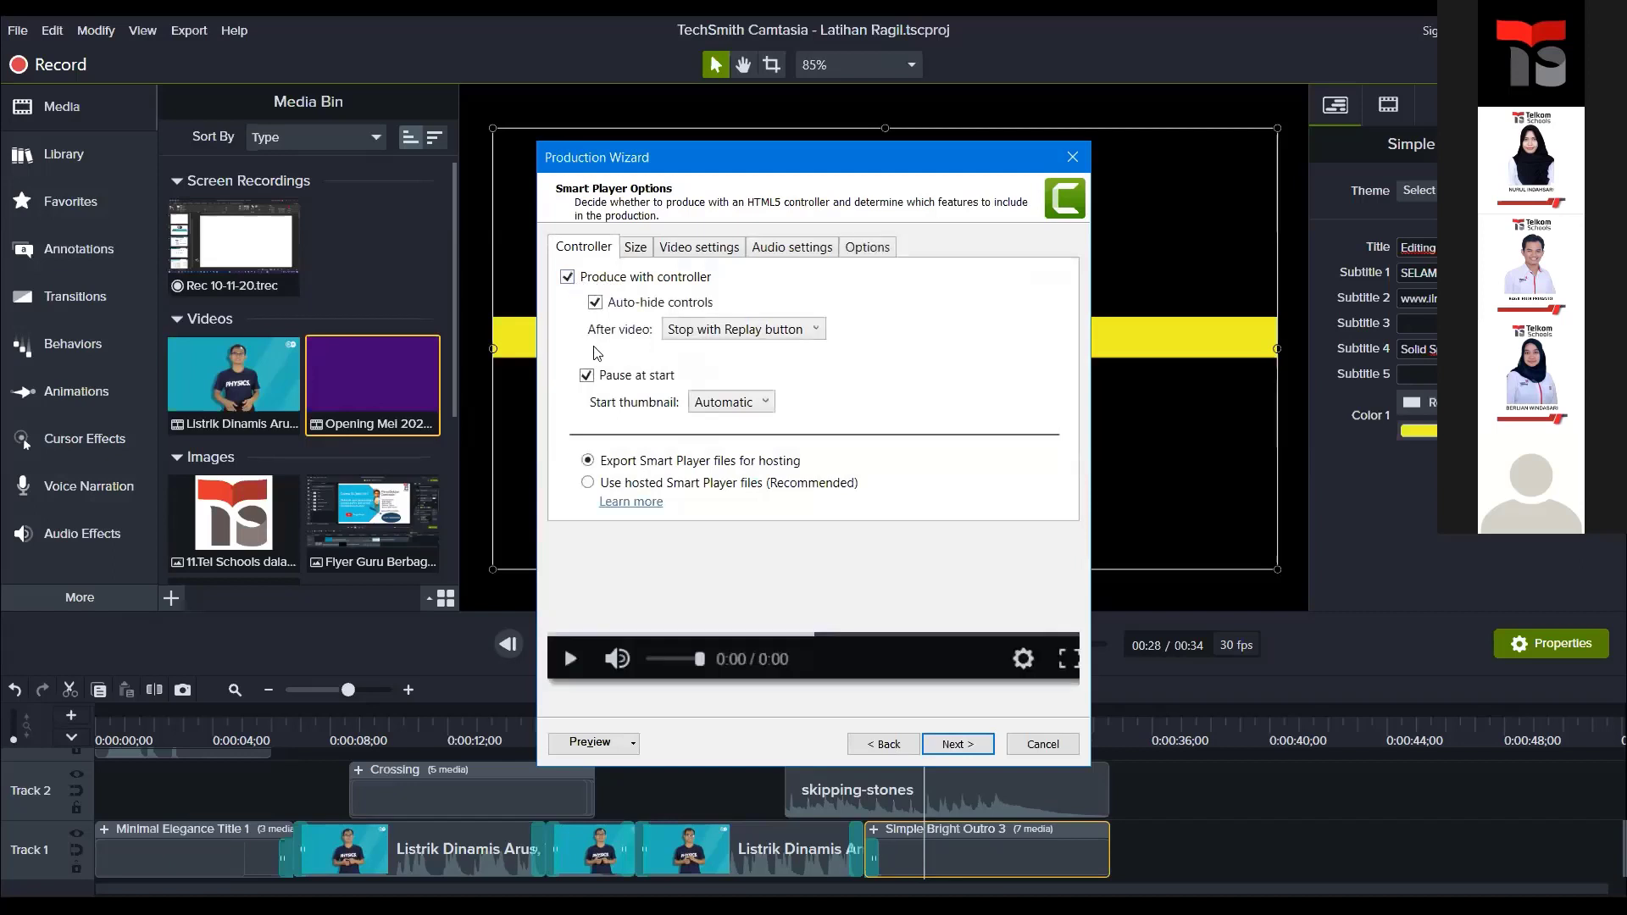
{"action": "left_click", "coordinate": [567, 280]}
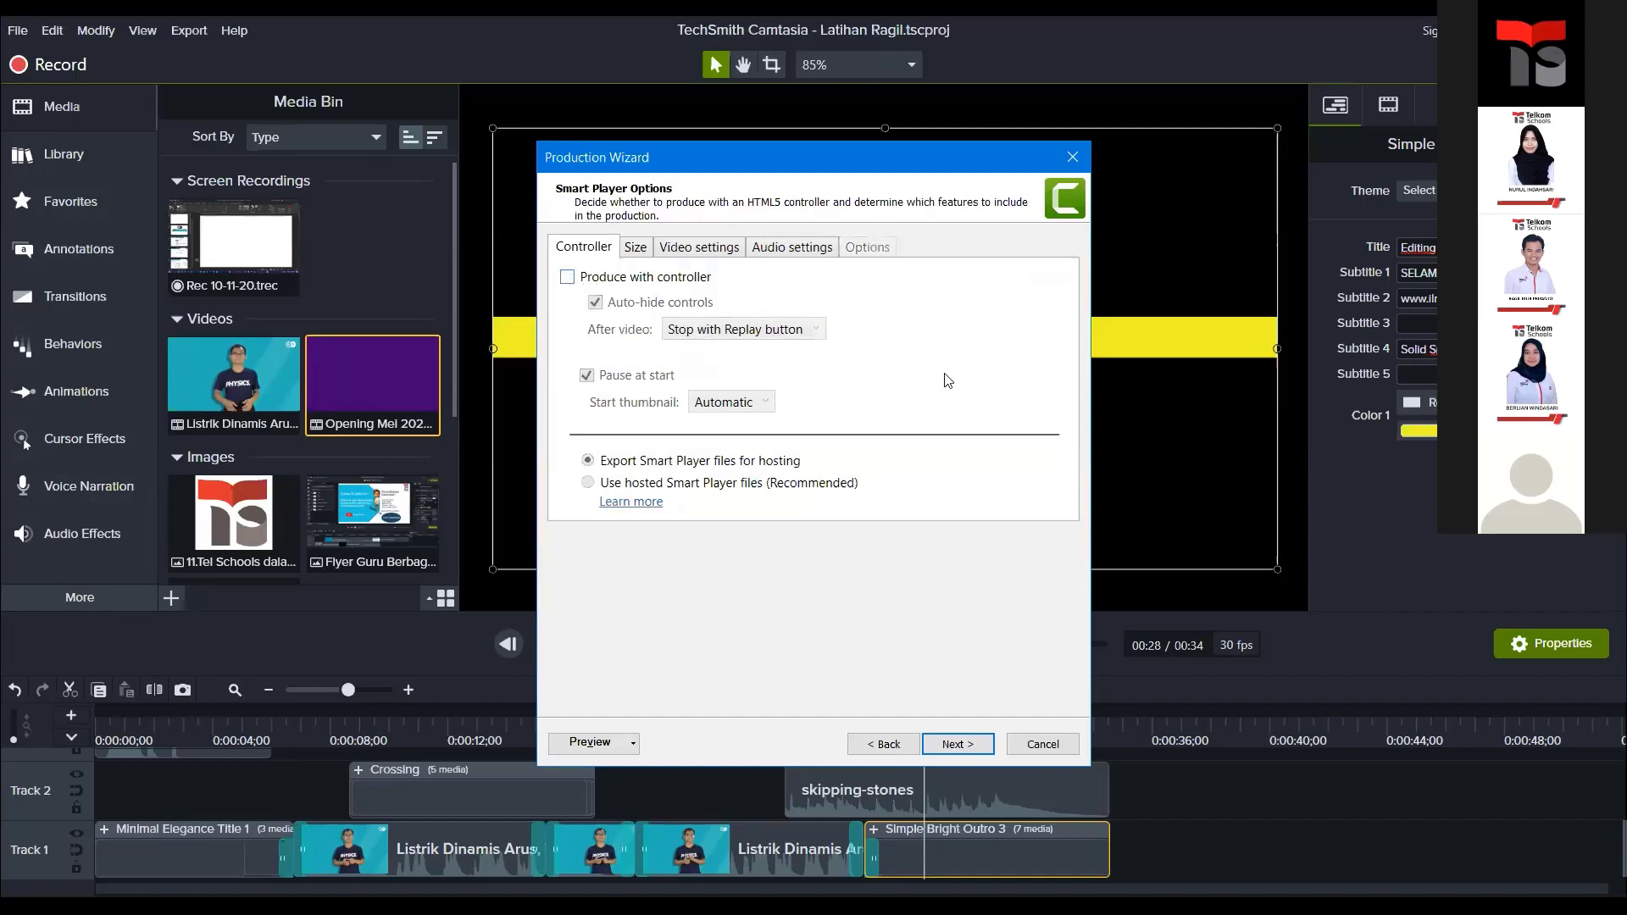
Step: Review the size, video and audio settings, keep the 128 kbps bit rate, and continue to the output location without a watermark
{"action": "left_click", "coordinate": [635, 246]}
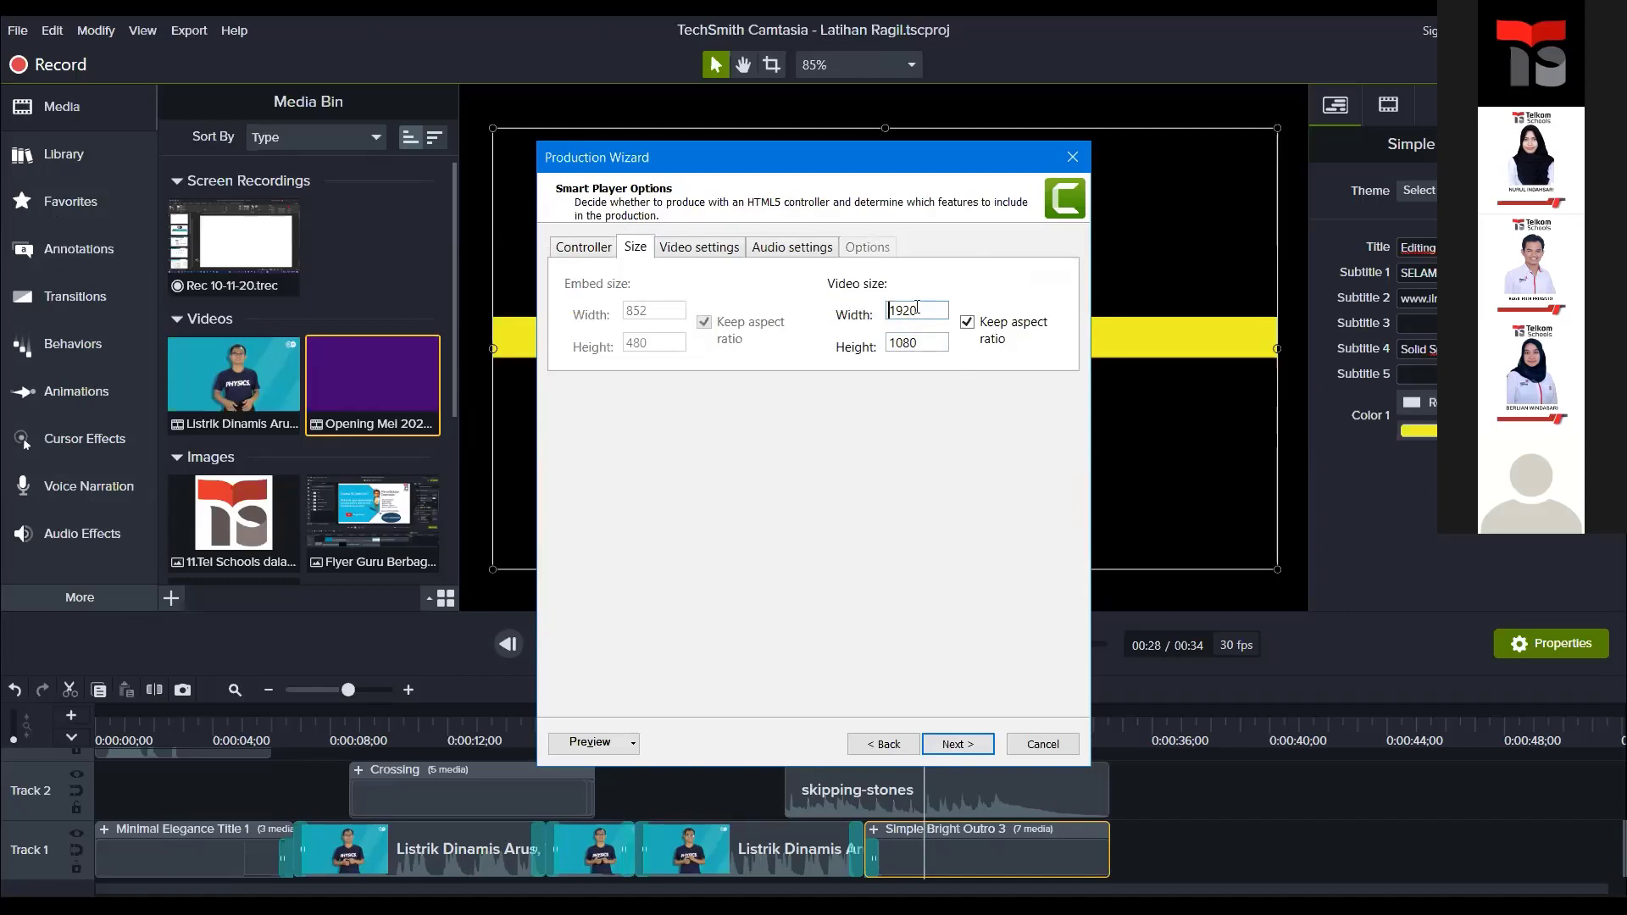
{"action": "left_click", "coordinate": [710, 250]}
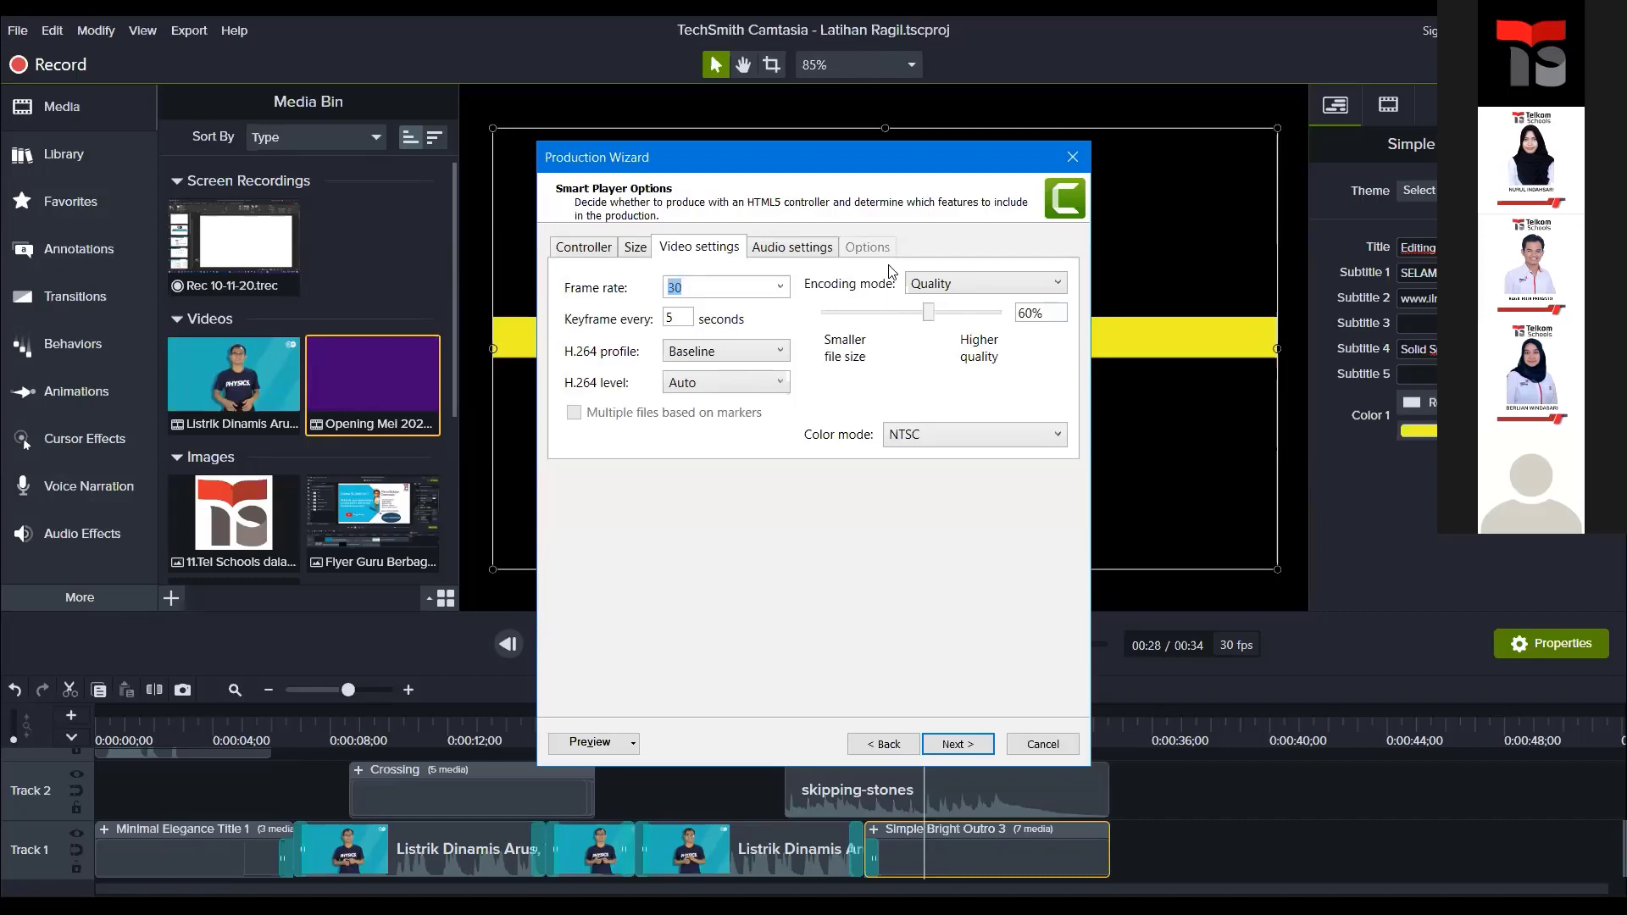
{"action": "left_click", "coordinate": [807, 250]}
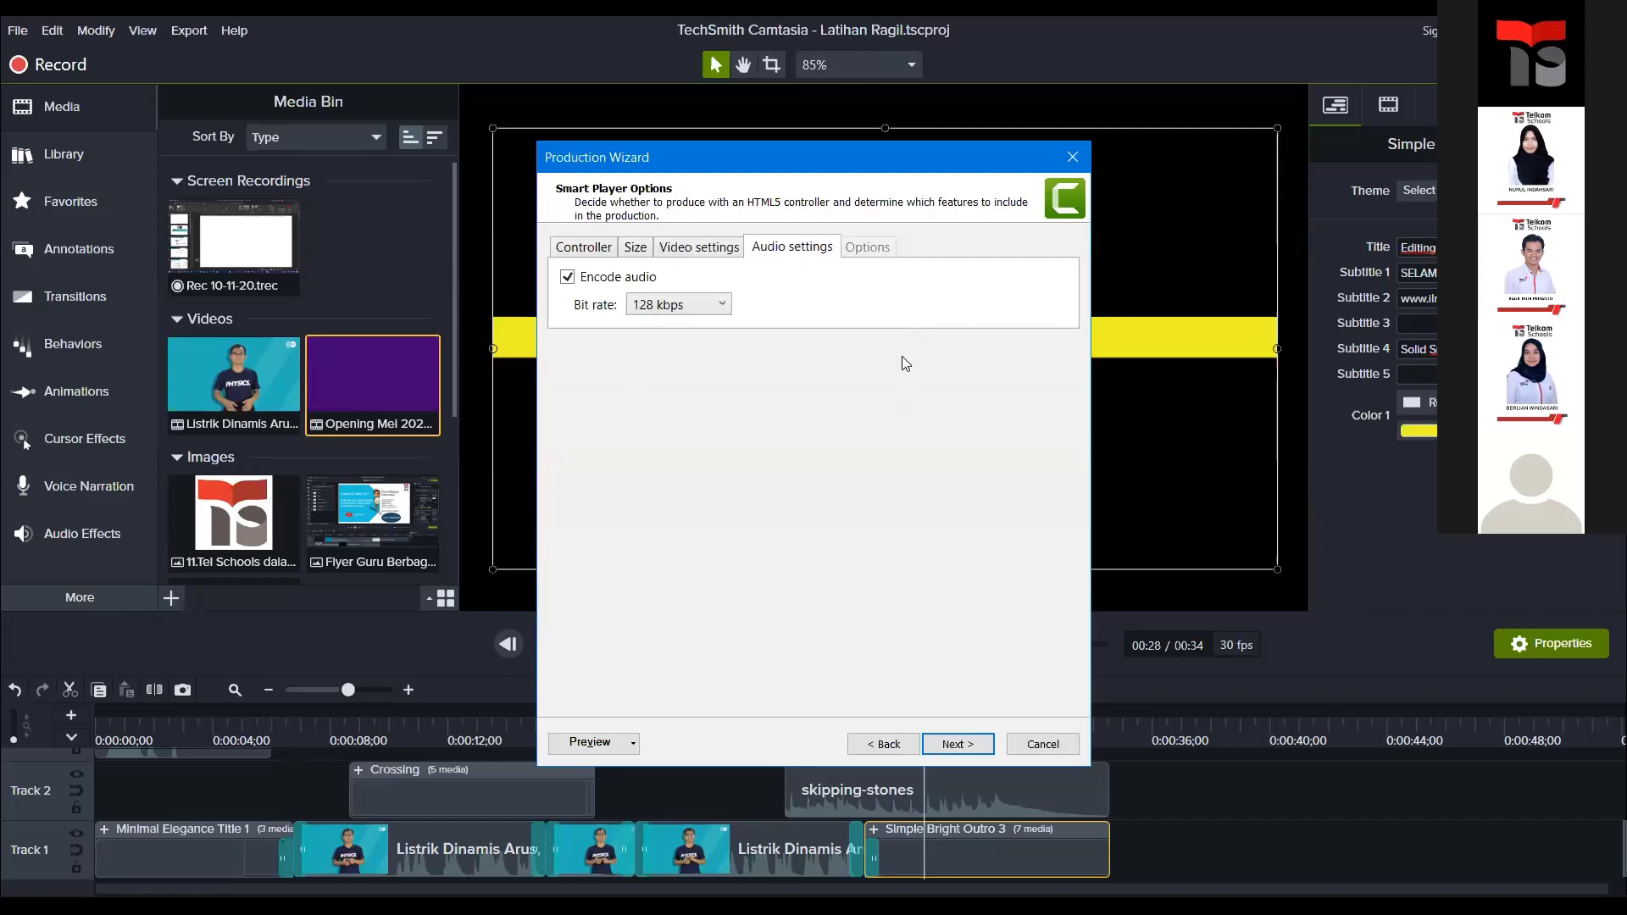
{"action": "left_click", "coordinate": [719, 307]}
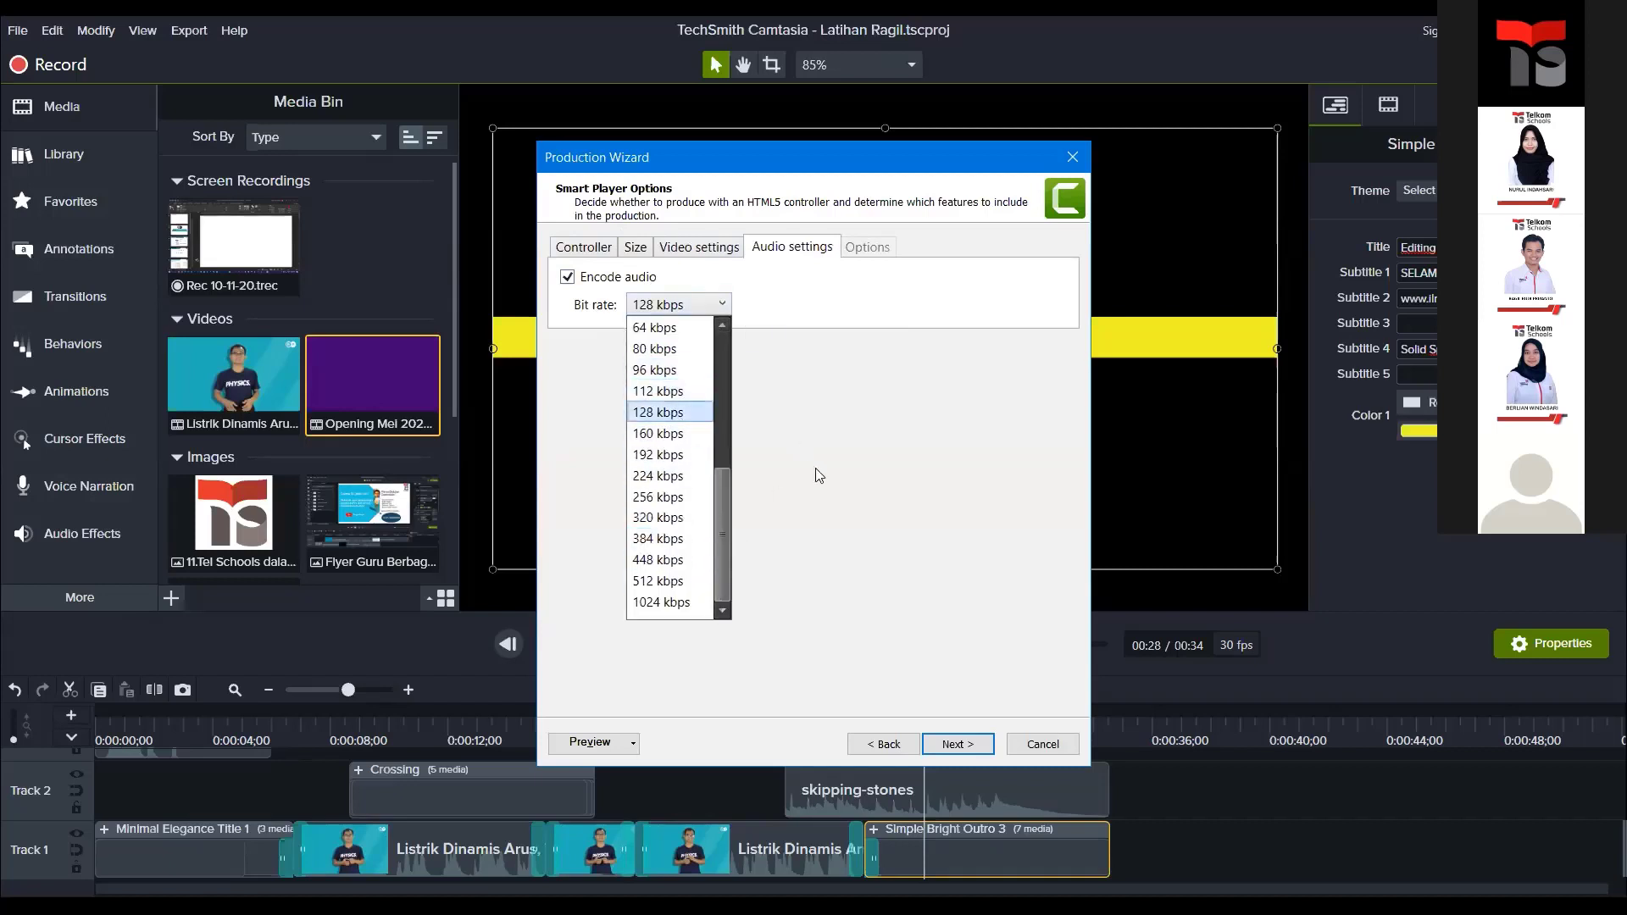
{"action": "left_click", "coordinate": [531, 322]}
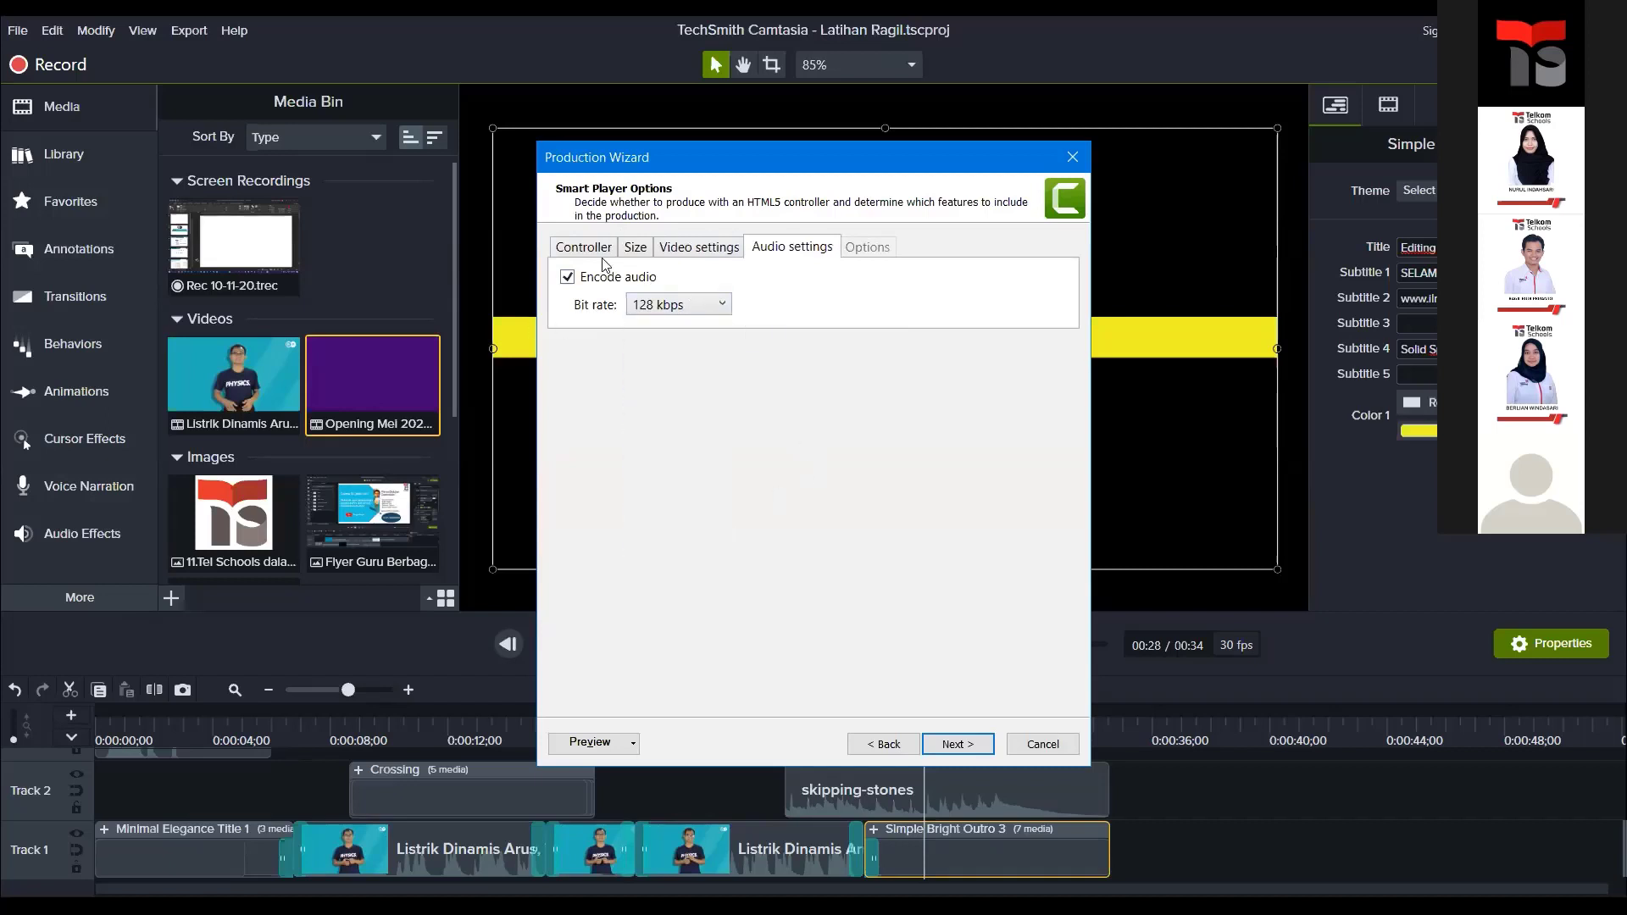
{"action": "left_click", "coordinate": [957, 744]}
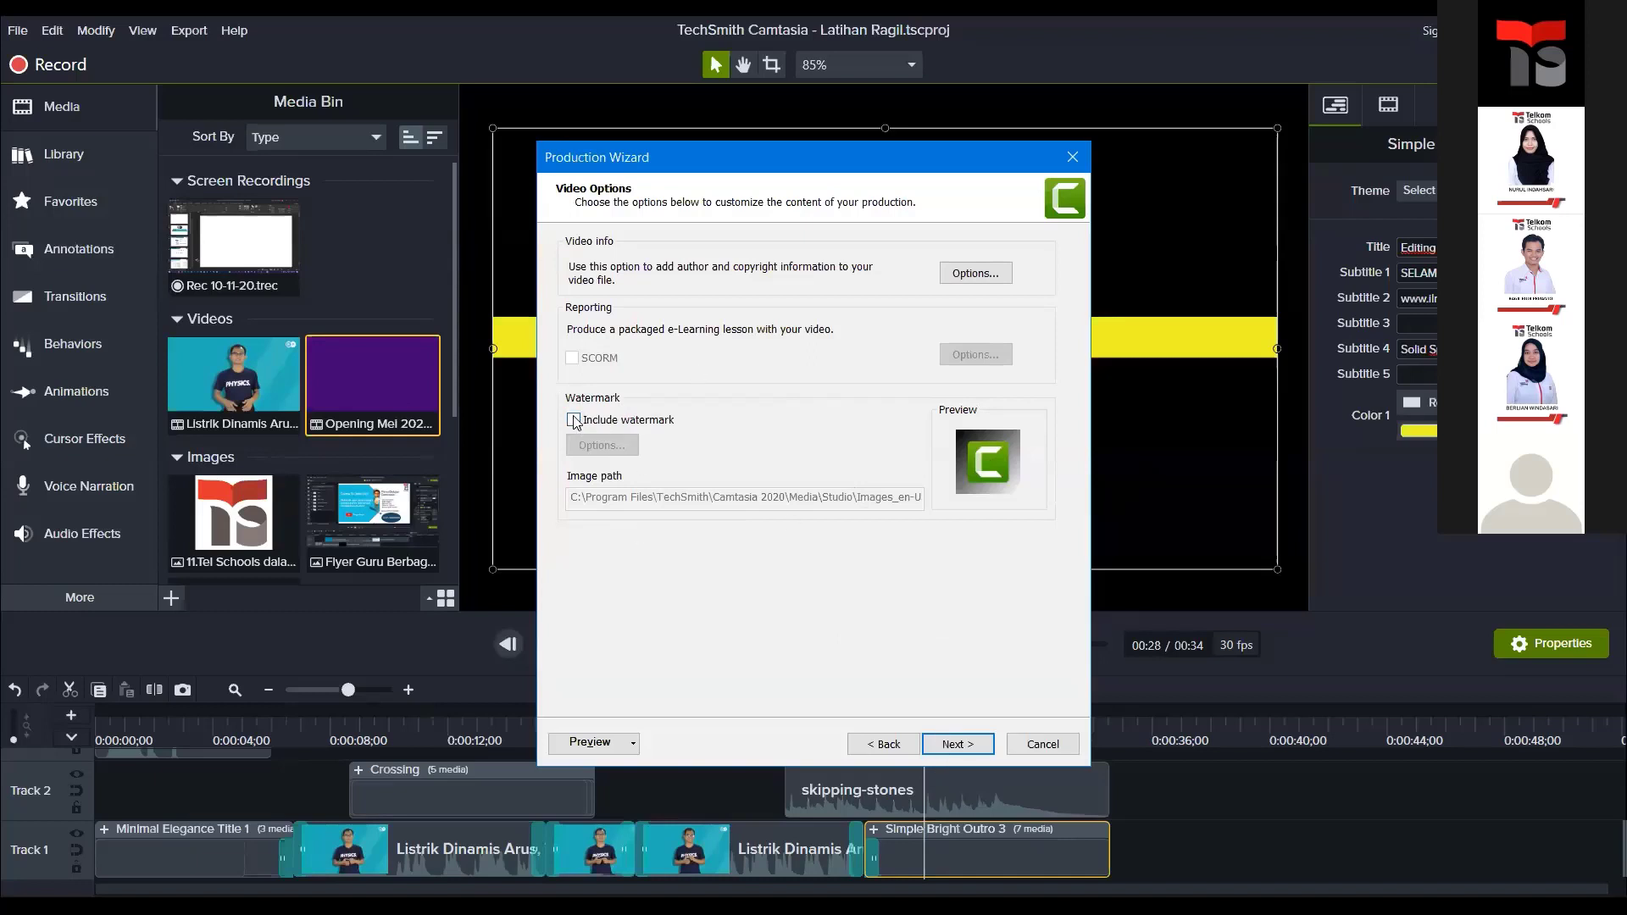
{"action": "left_click", "coordinate": [966, 745]}
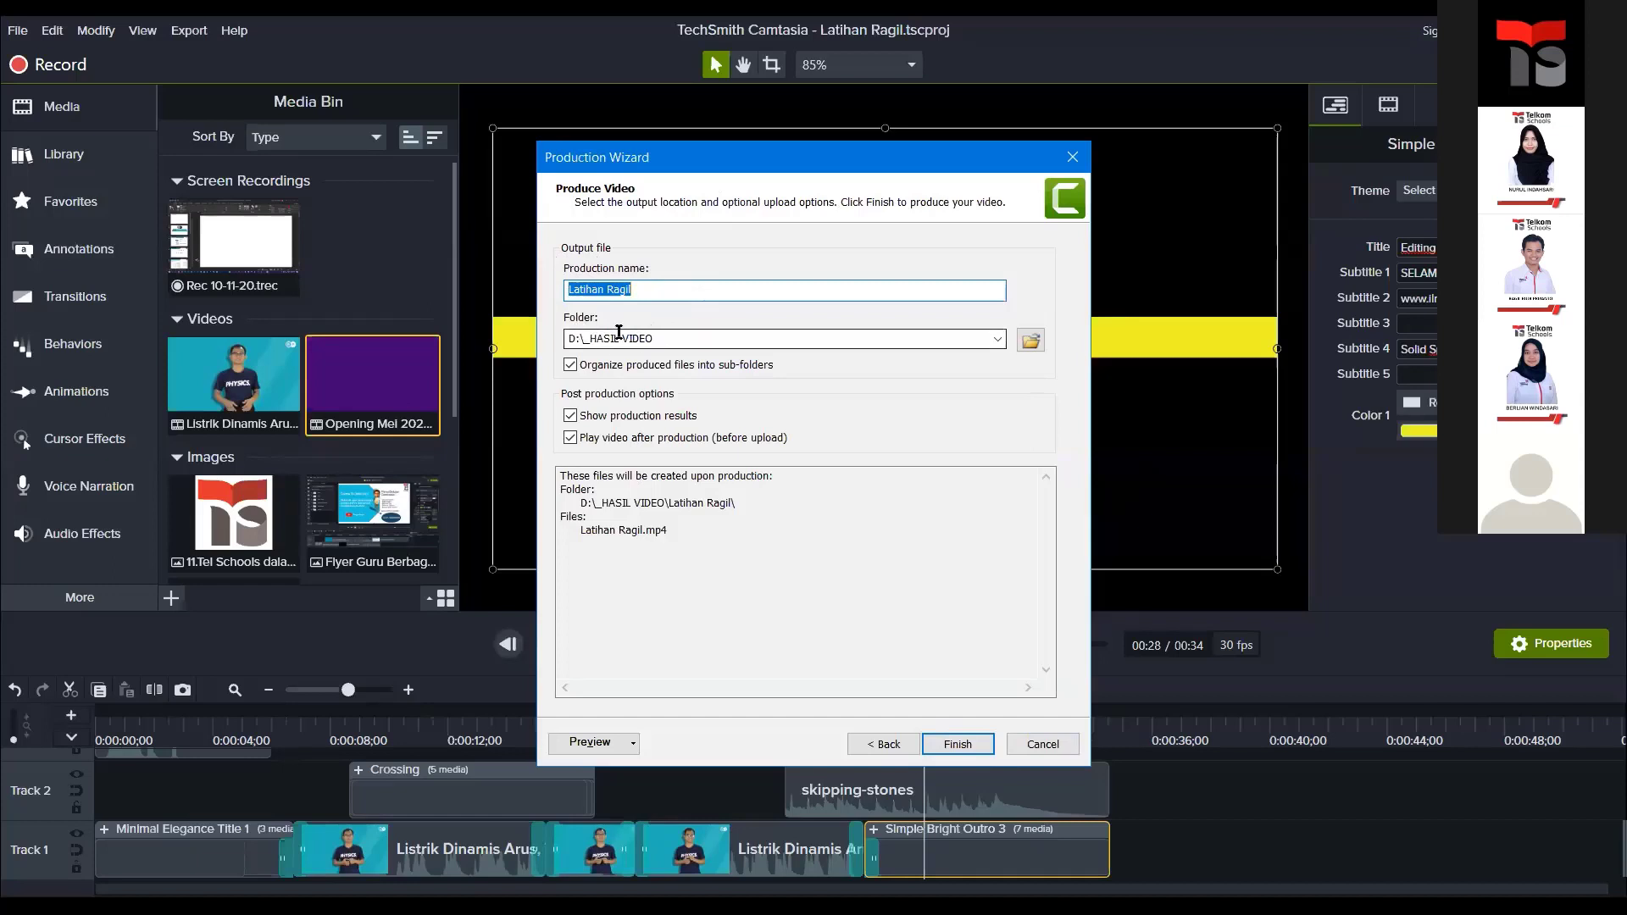
Step: Set the output folder to D:\8 YouTube\__GURU BERBAGI CAMTASIA (ASET), keep Show production results enabled, and produce the video
{"action": "left_click", "coordinate": [1031, 340]}
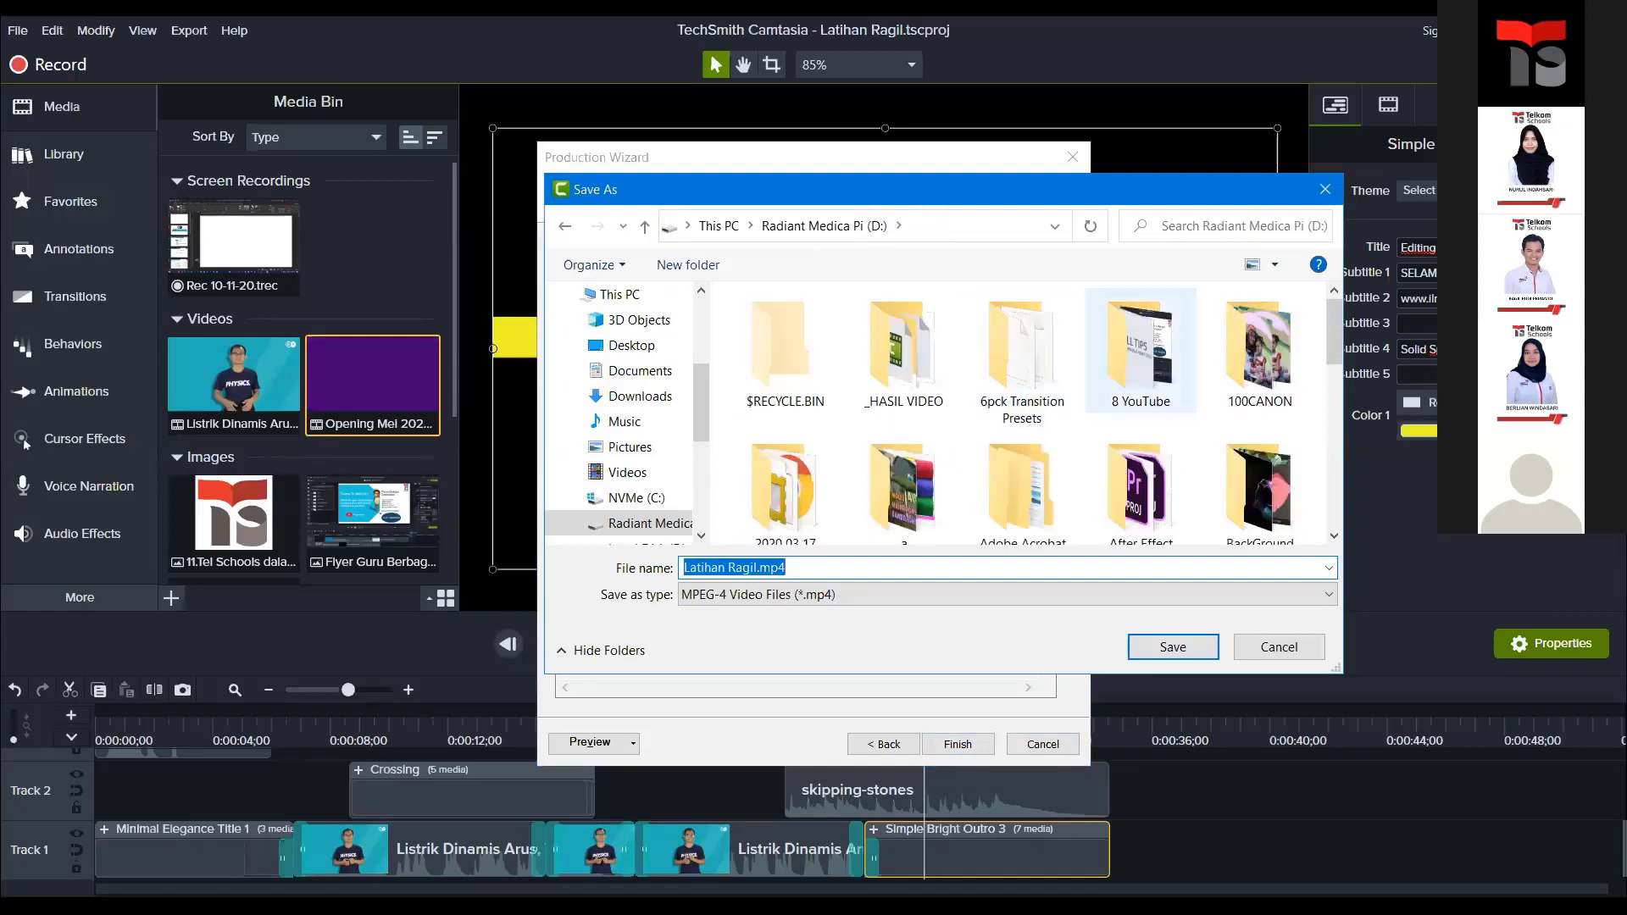
{"action": "double_click", "coordinate": [1141, 348]}
{"action": "double_click", "coordinate": [780, 343]}
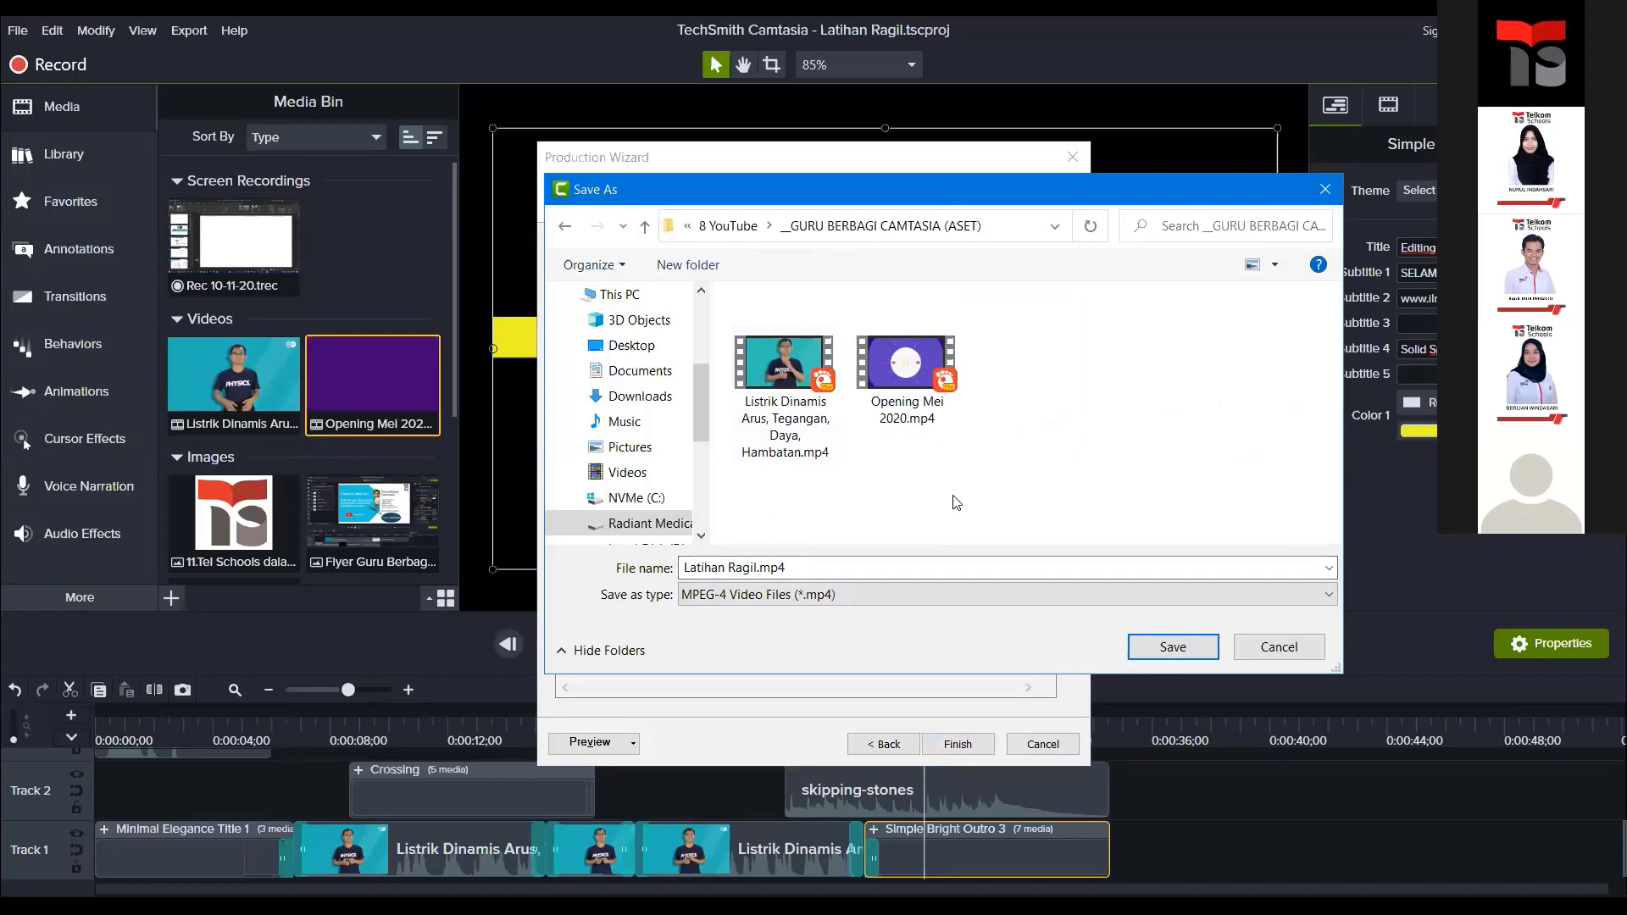
{"action": "left_click", "coordinate": [1170, 647]}
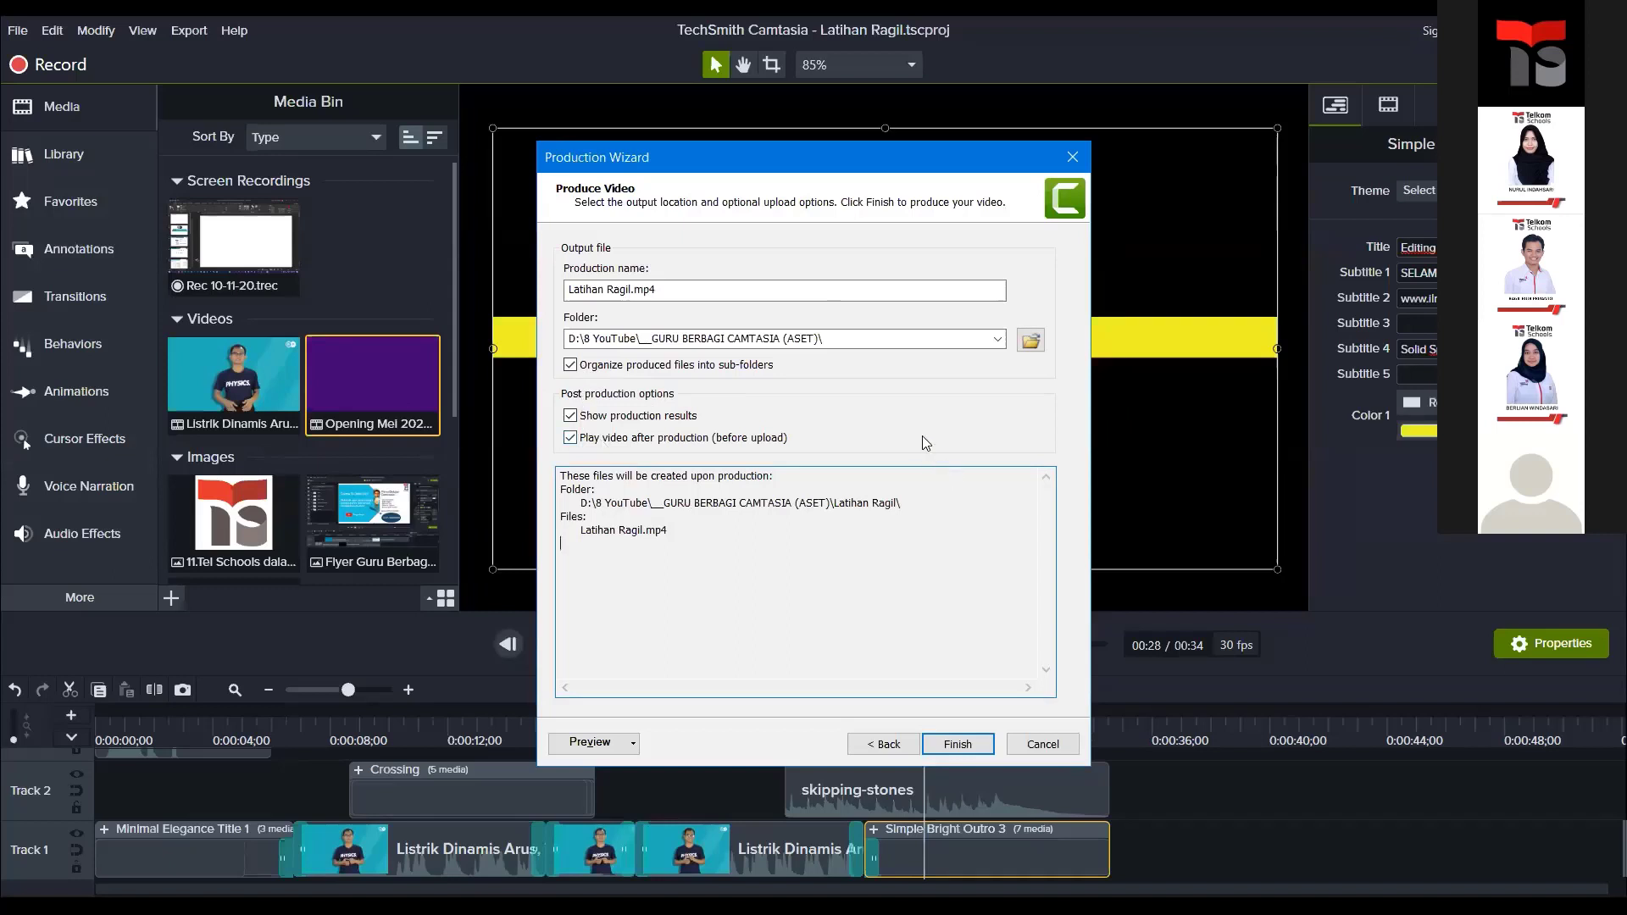
{"action": "left_click", "coordinate": [584, 419]}
{"action": "left_click", "coordinate": [597, 418]}
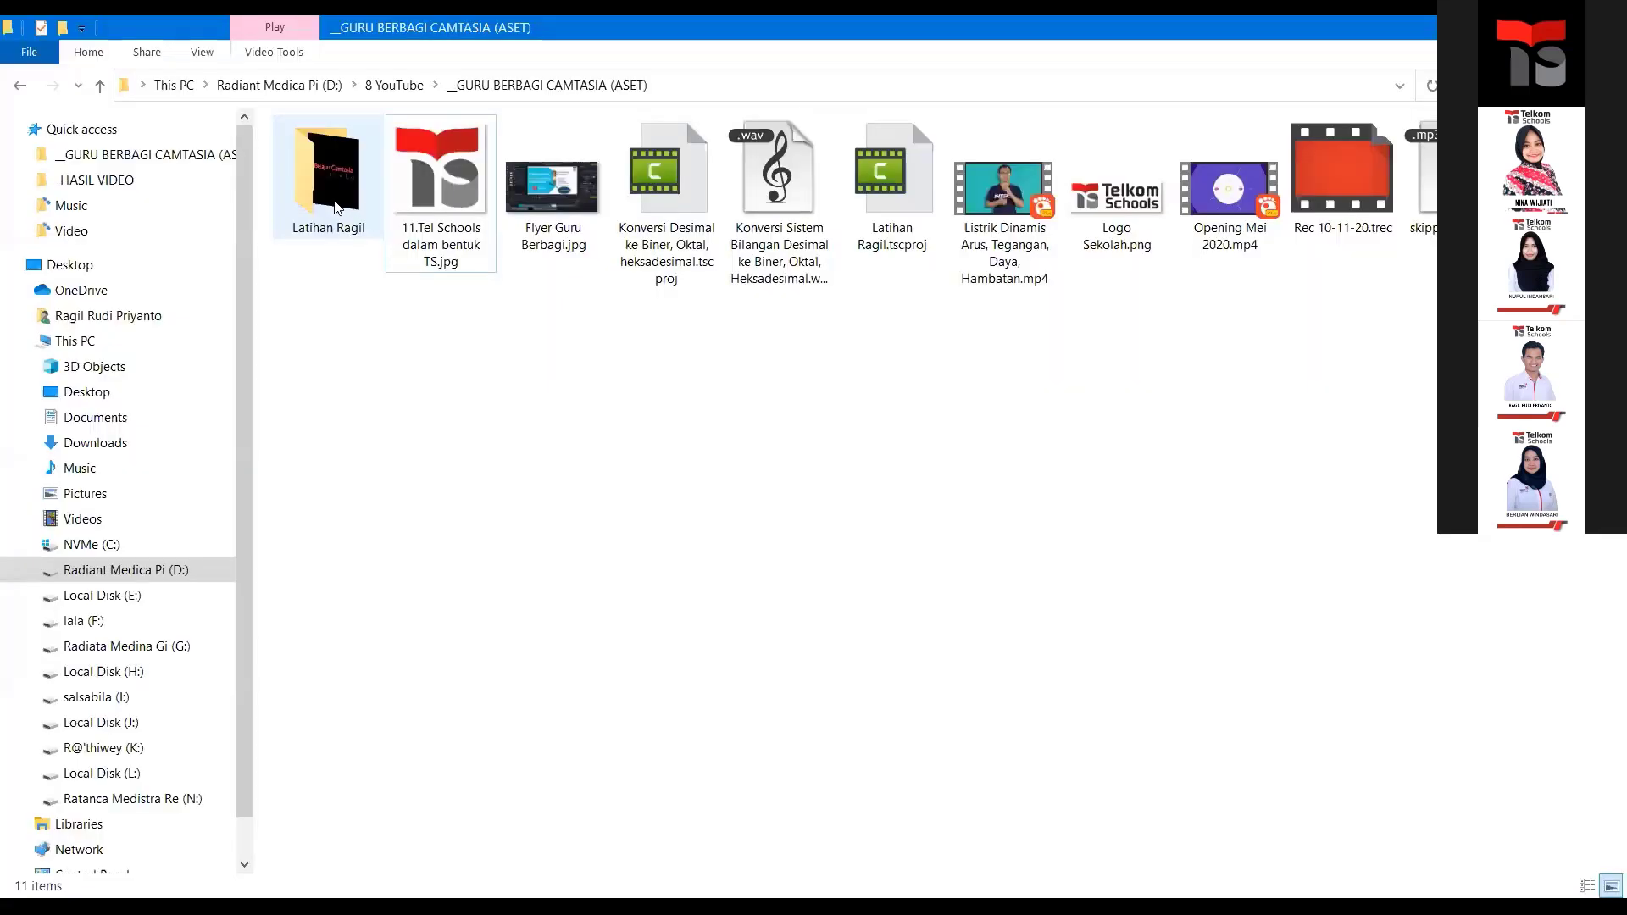
Step: Open the produced video's subfolder in File Explorer and play the MP4 from the beginning in GOM Player
{"action": "left_click", "coordinate": [337, 208]}
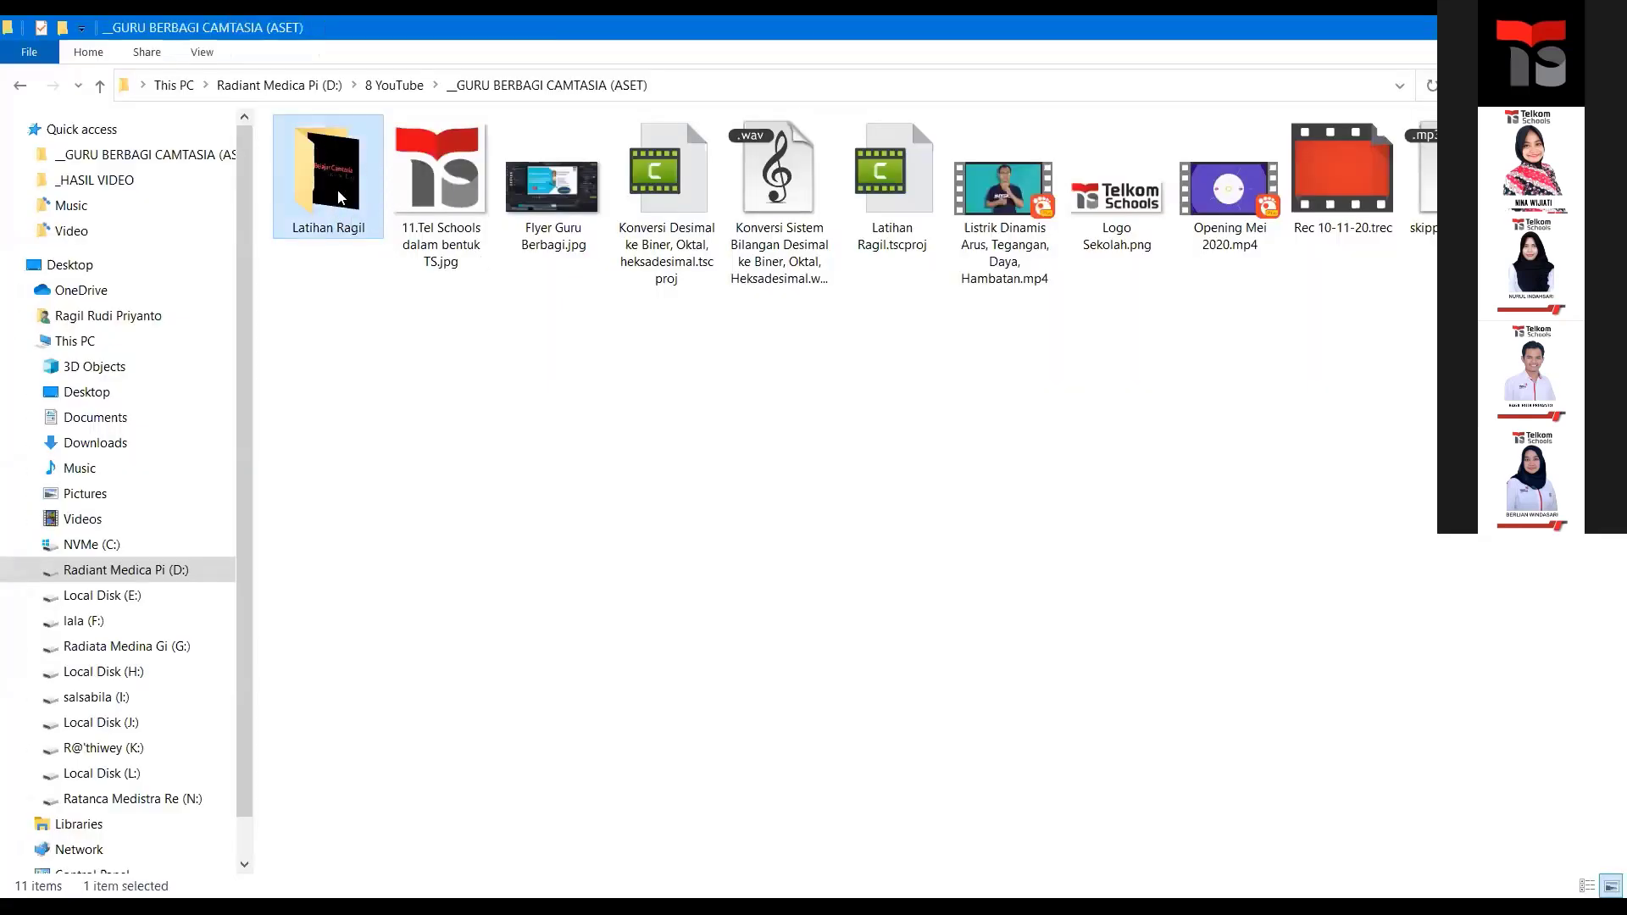
{"action": "double_click", "coordinate": [338, 198]}
{"action": "left_click", "coordinate": [325, 189]}
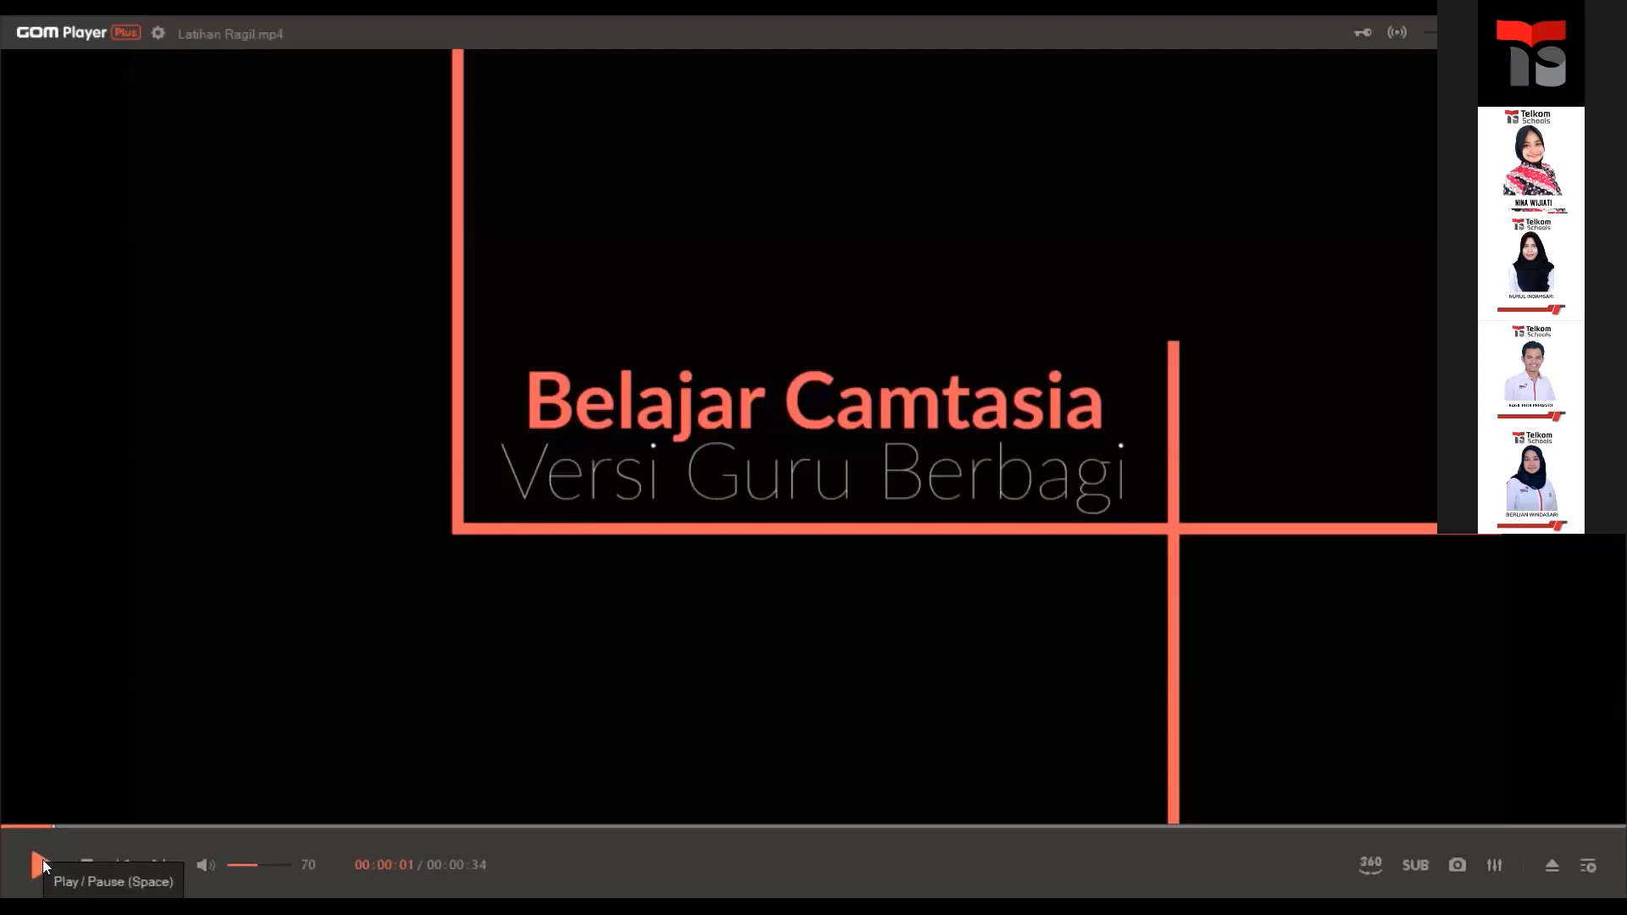
{"action": "left_click", "coordinate": [8, 826]}
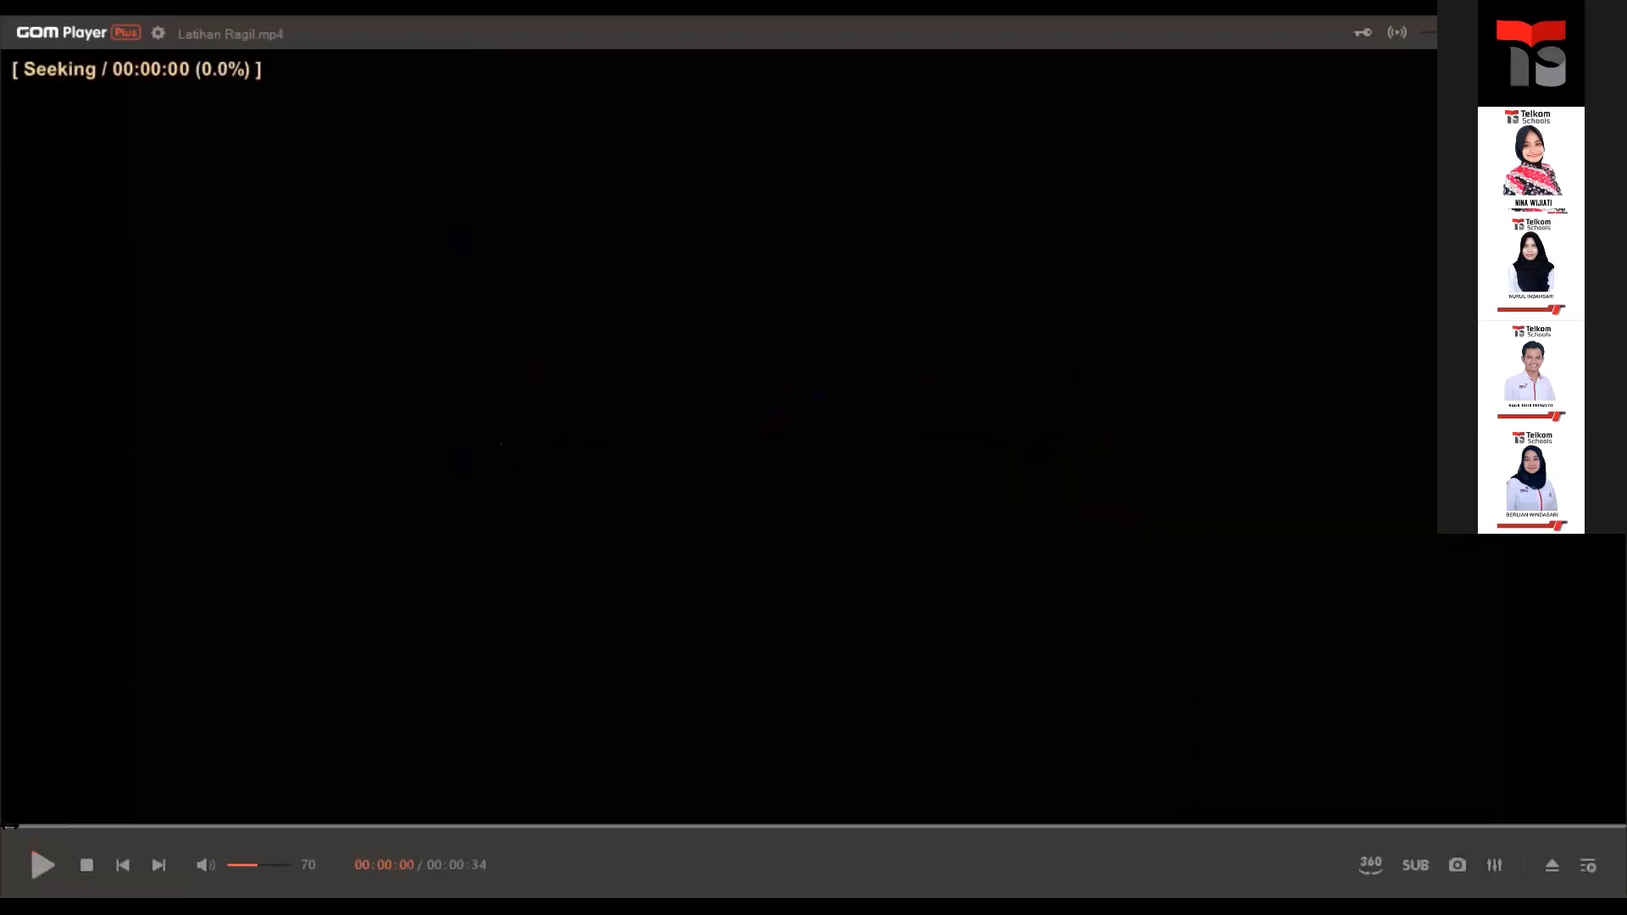
{"action": "left_click", "coordinate": [43, 867]}
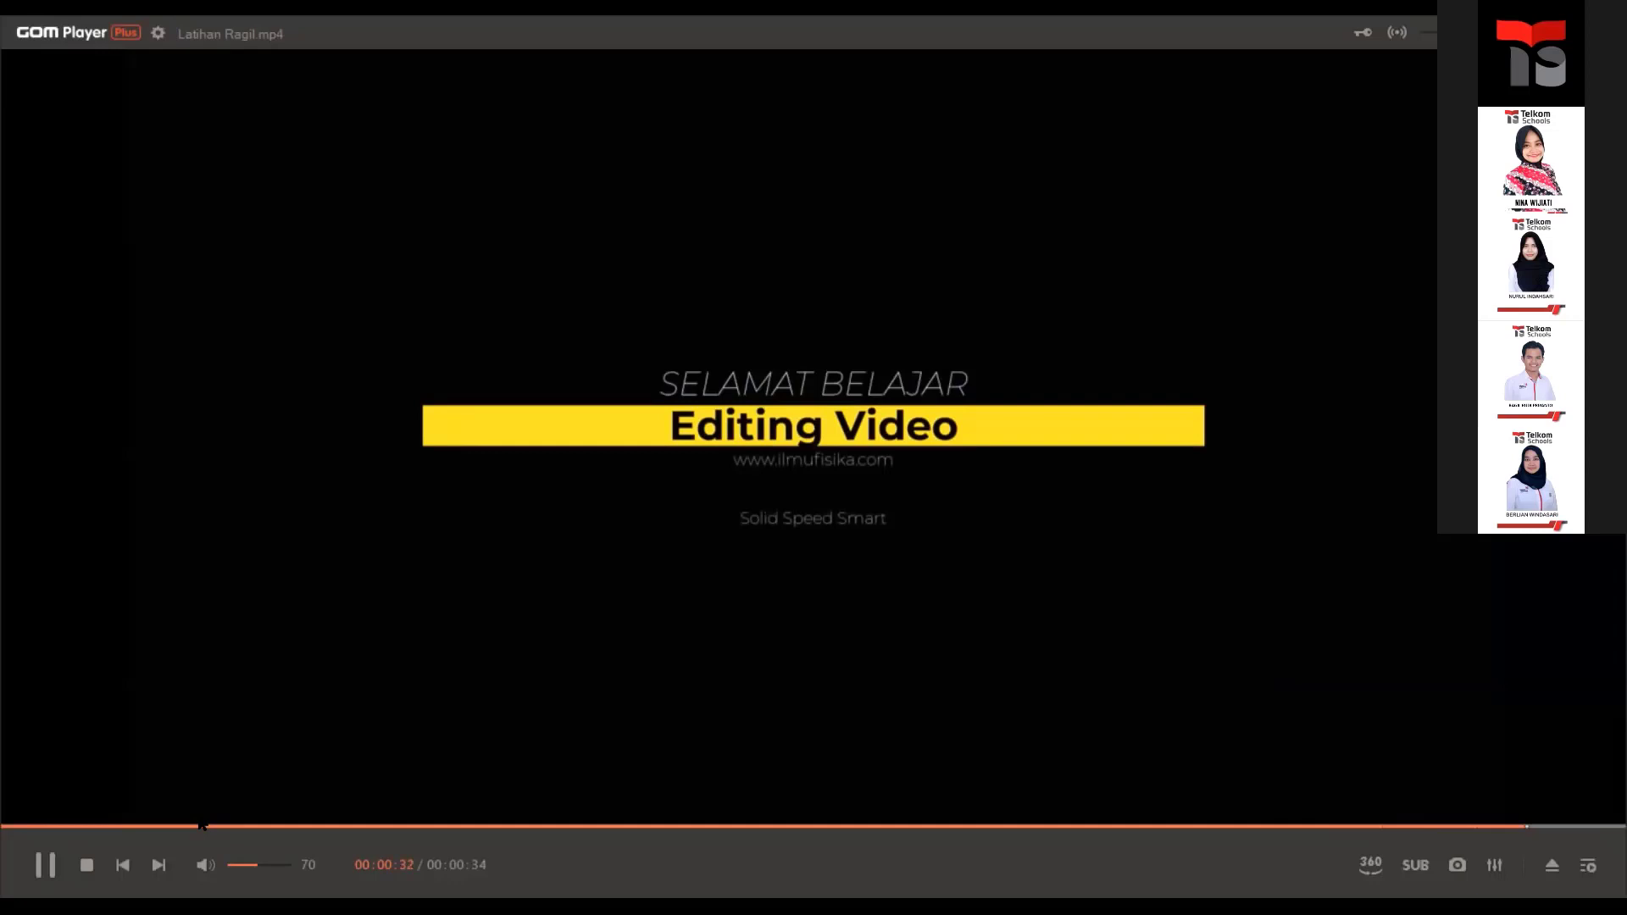
{"action": "left_click", "coordinate": [767, 827]}
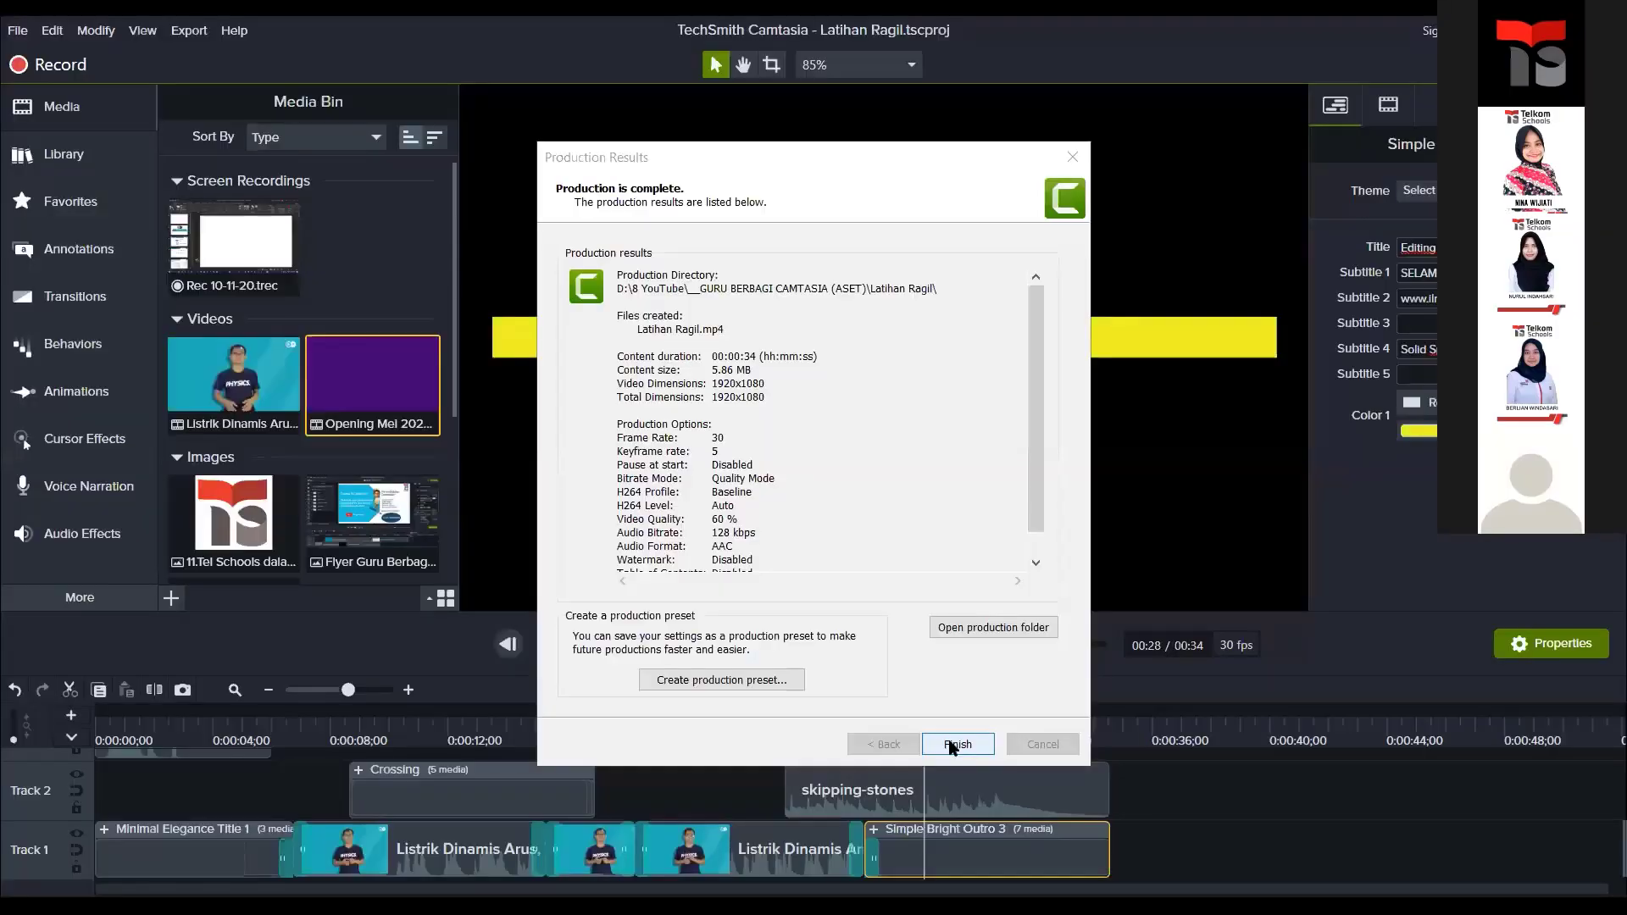
Step: Close the production results in Camtasia, deselect the outro clip, and move the playhead to 0:00:21;14
{"action": "left_click", "coordinate": [958, 744]}
{"action": "left_click", "coordinate": [270, 780]}
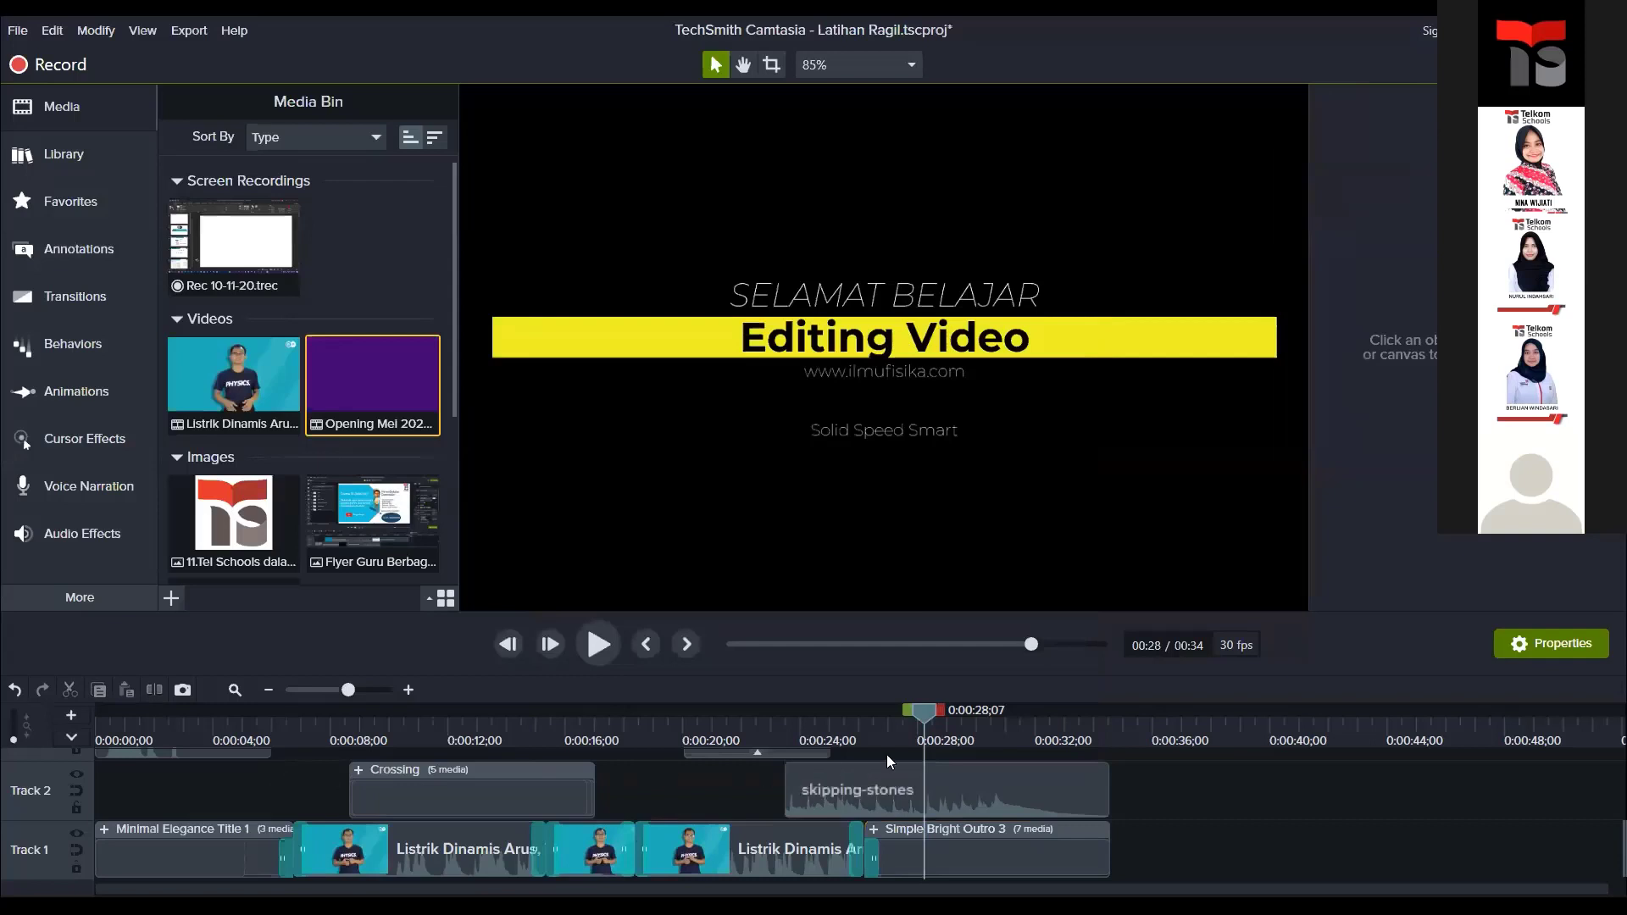
{"action": "left_click_drag", "start_coordinate": [929, 721], "coordinate": [726, 719]}
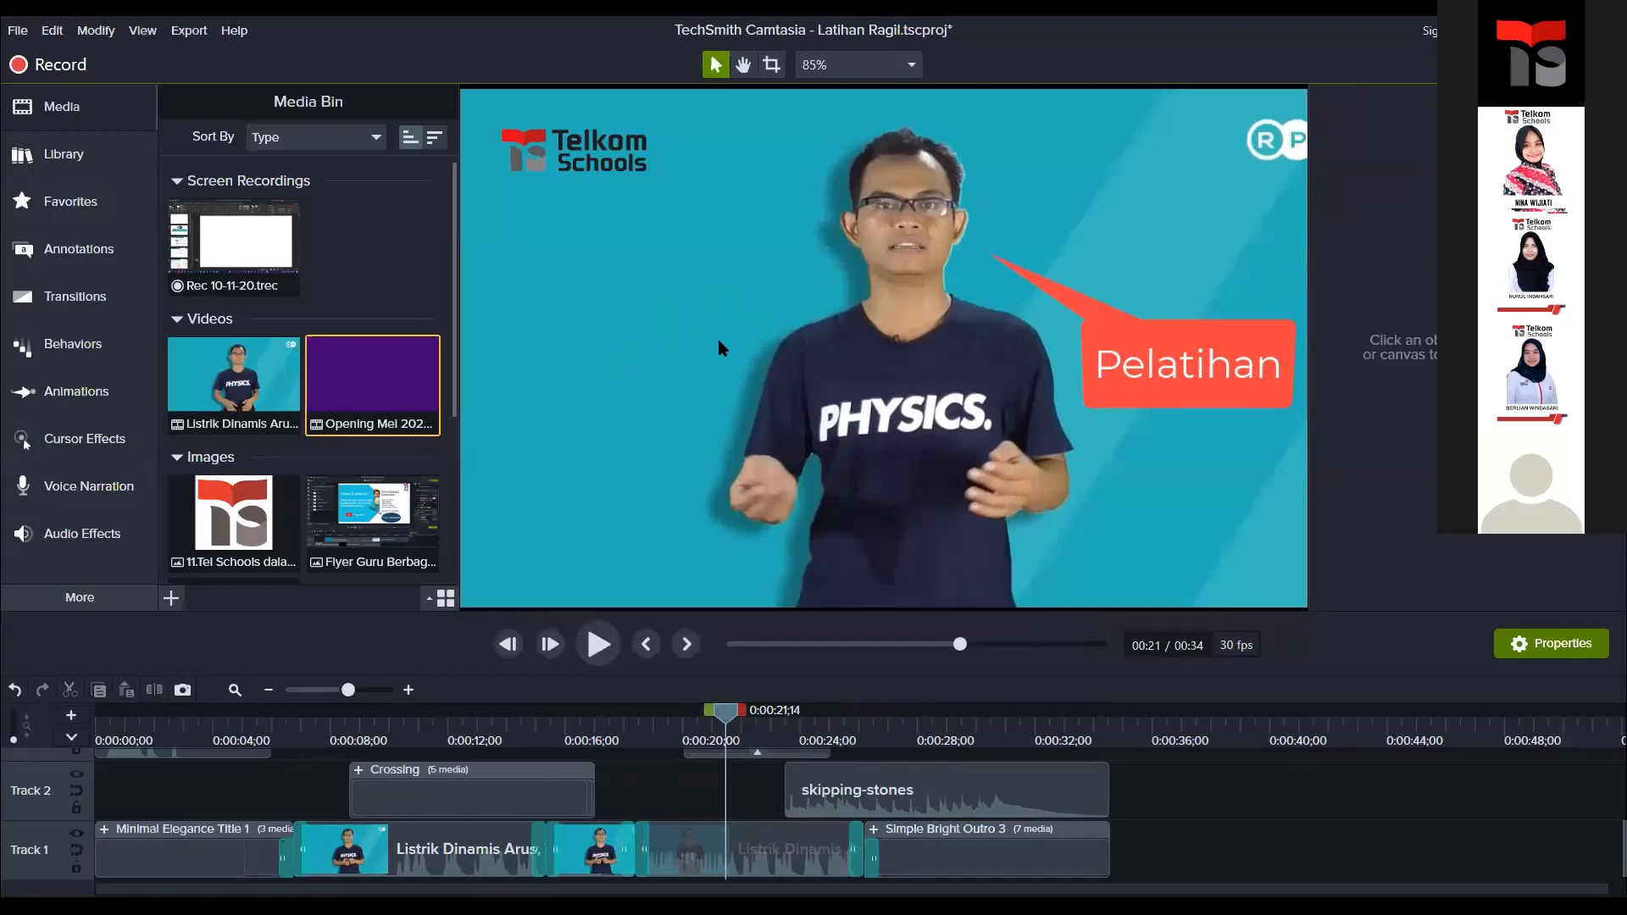
Step: Produce the video again with the MP4 only (up to 720p) preset, keeping the same name and folder and overwriting the existing file
{"action": "left_click", "coordinate": [1572, 65]}
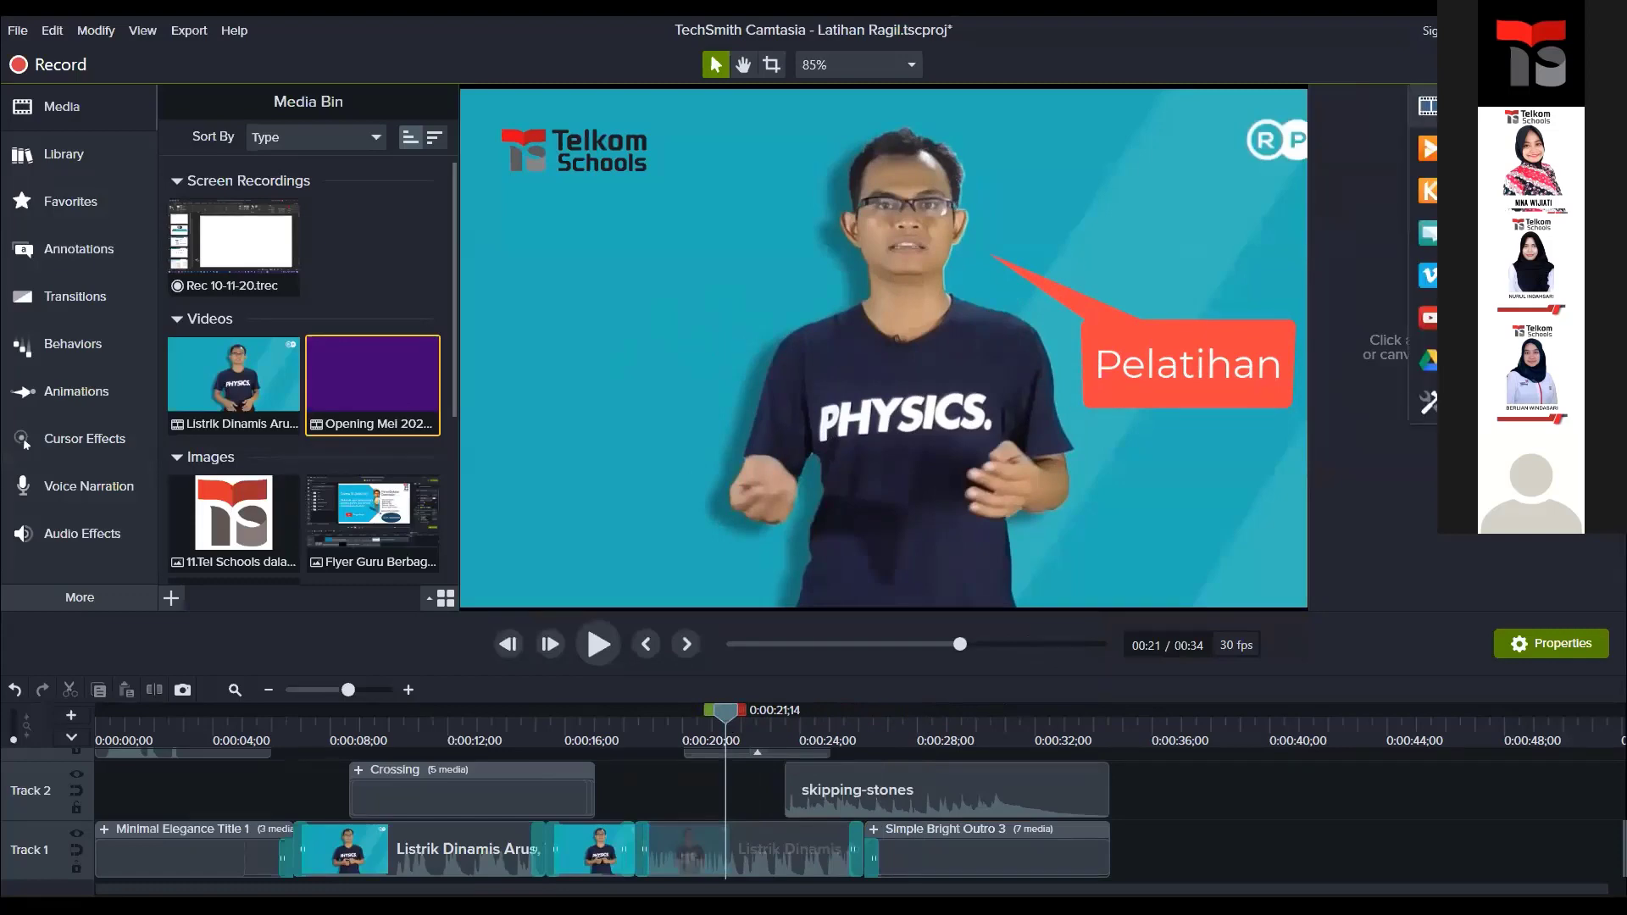
{"action": "left_click", "coordinate": [1458, 106]}
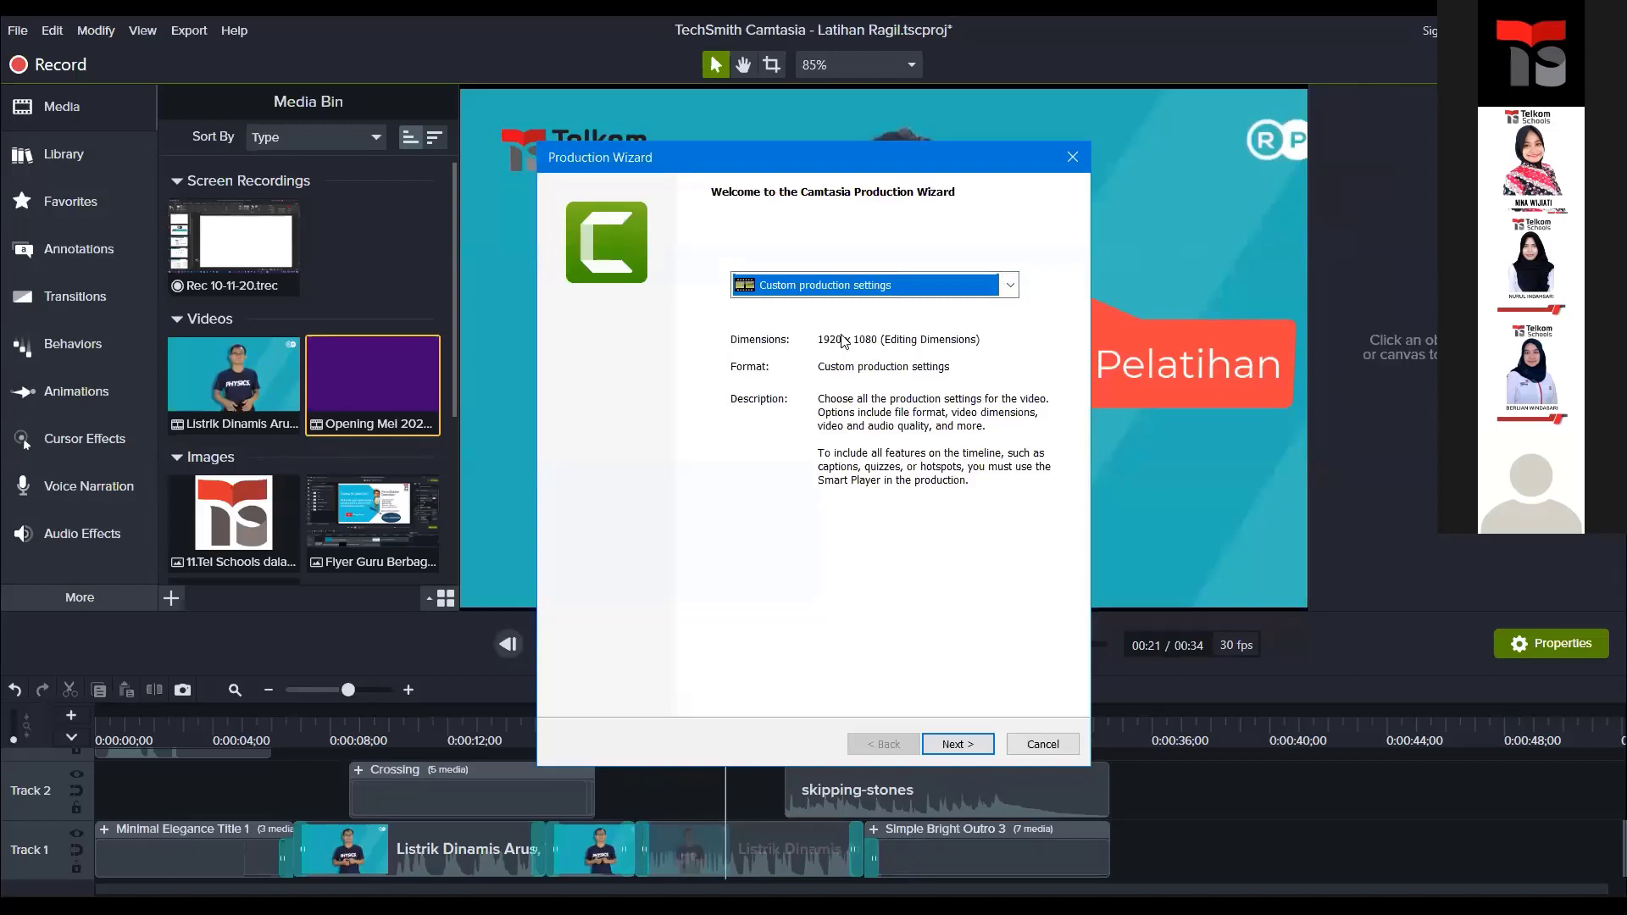
{"action": "left_click", "coordinate": [1008, 286]}
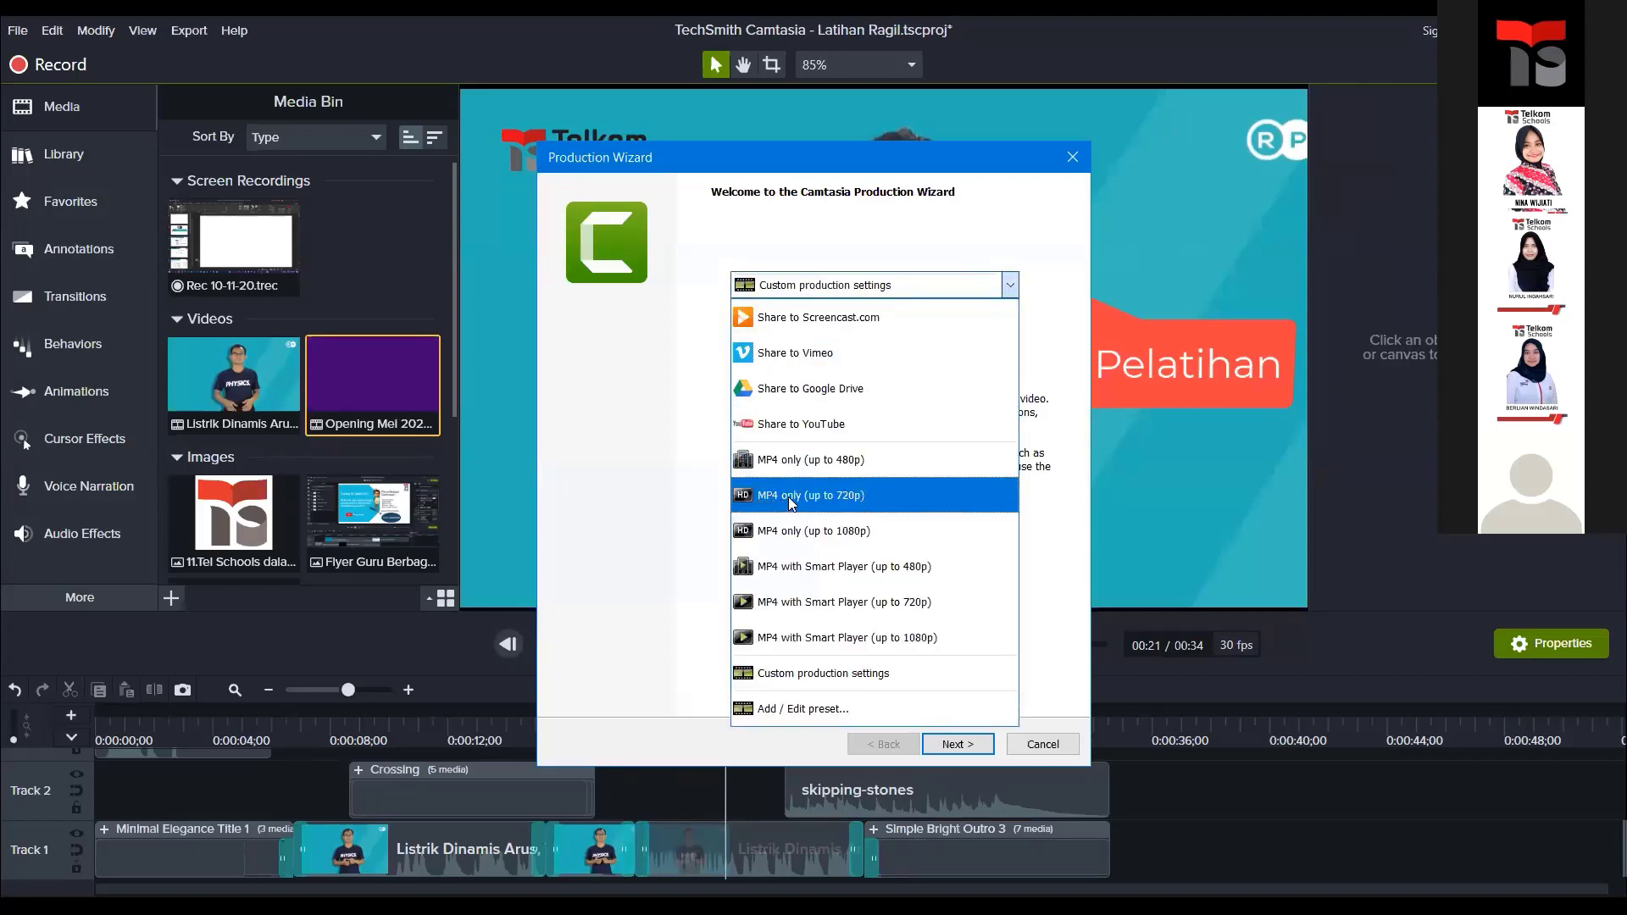
{"action": "left_click", "coordinate": [847, 503]}
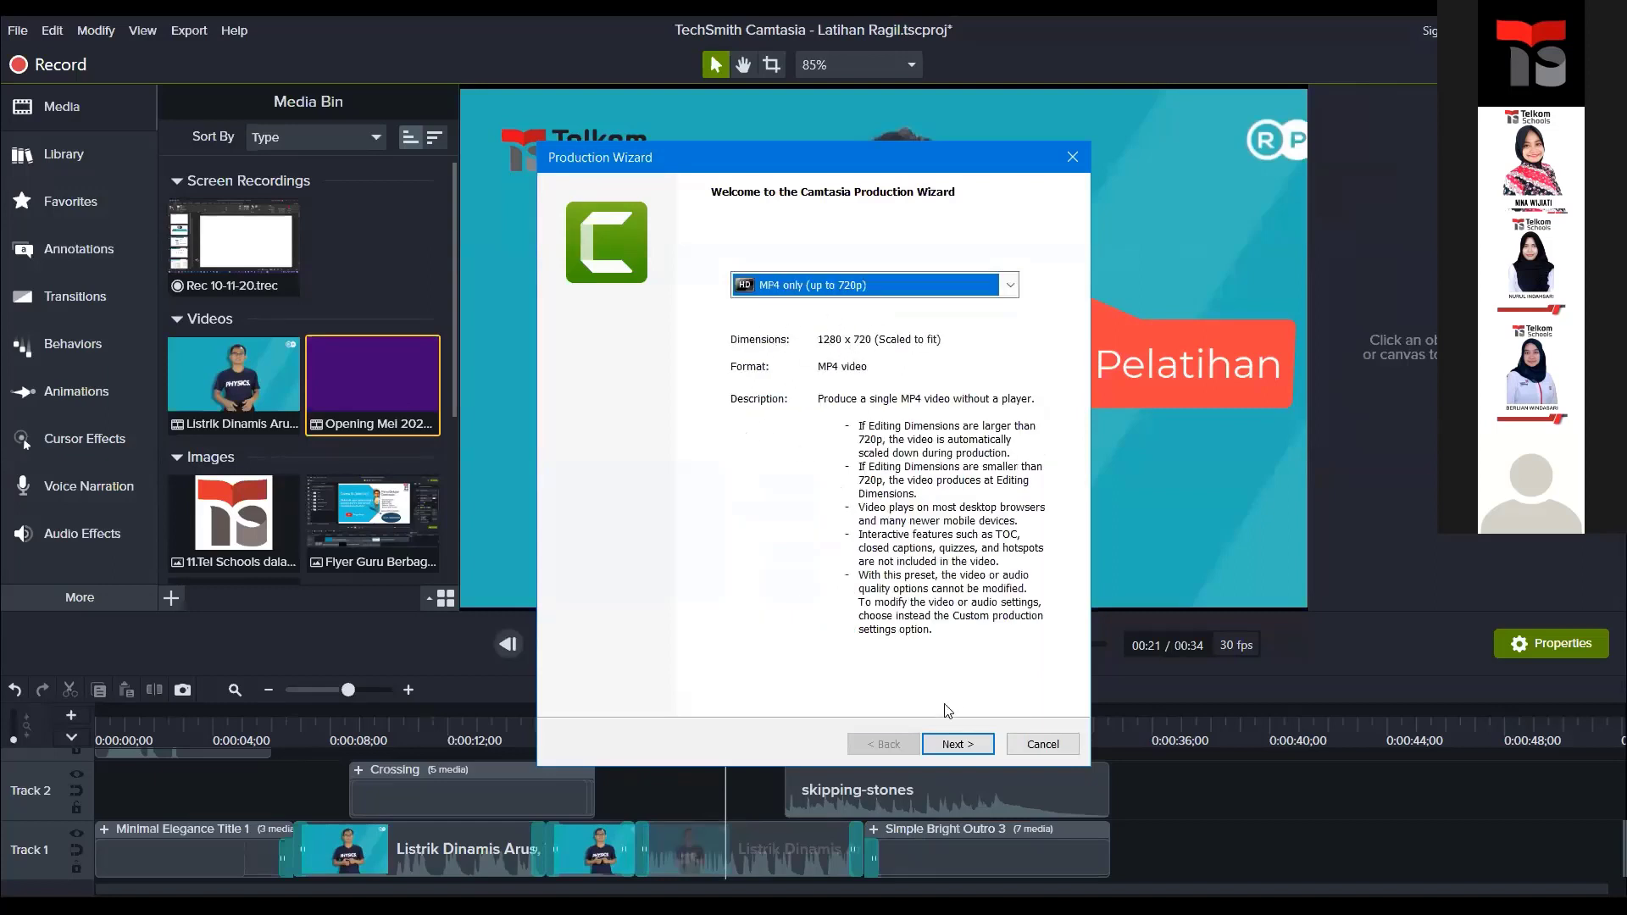
{"action": "left_click", "coordinate": [956, 745]}
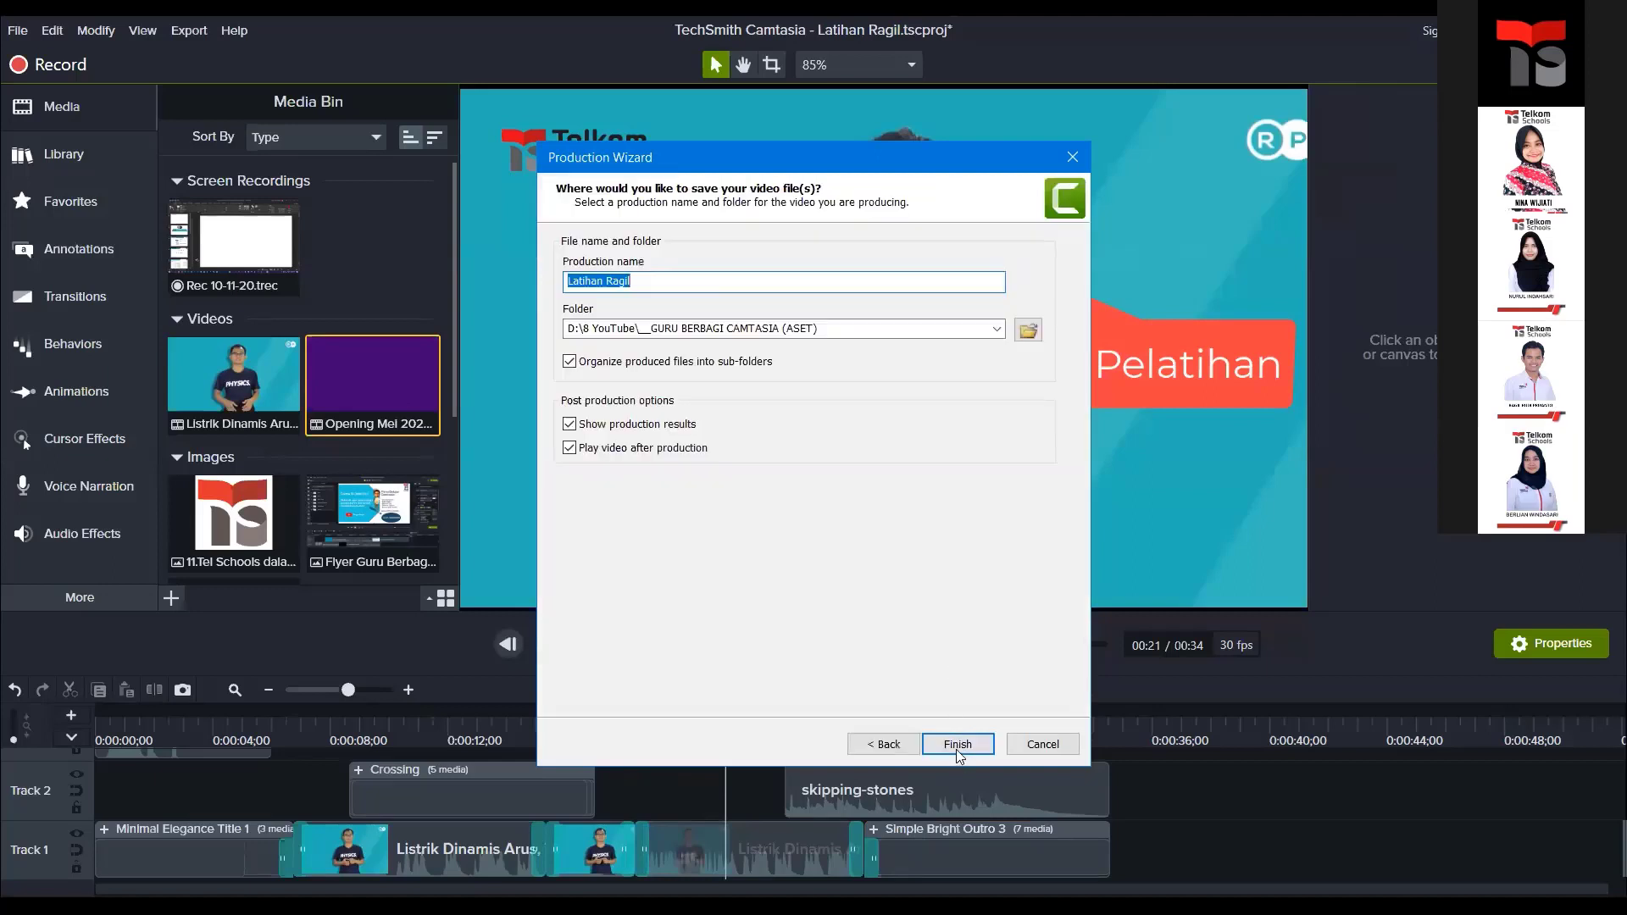
{"action": "left_click", "coordinate": [956, 744]}
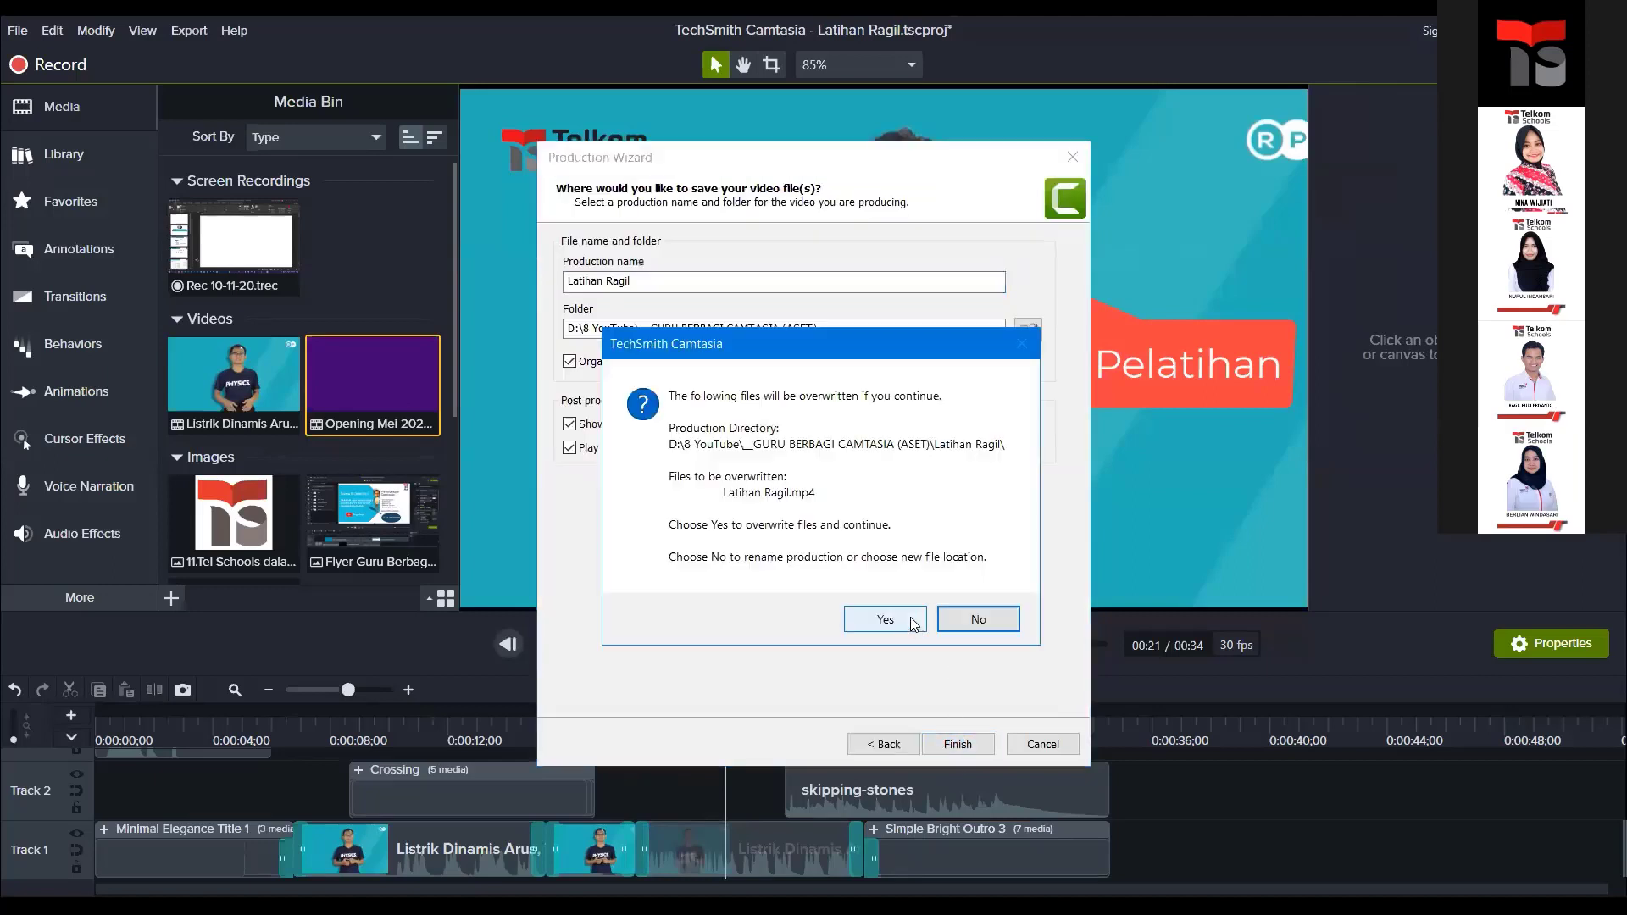
{"action": "left_click", "coordinate": [885, 620]}
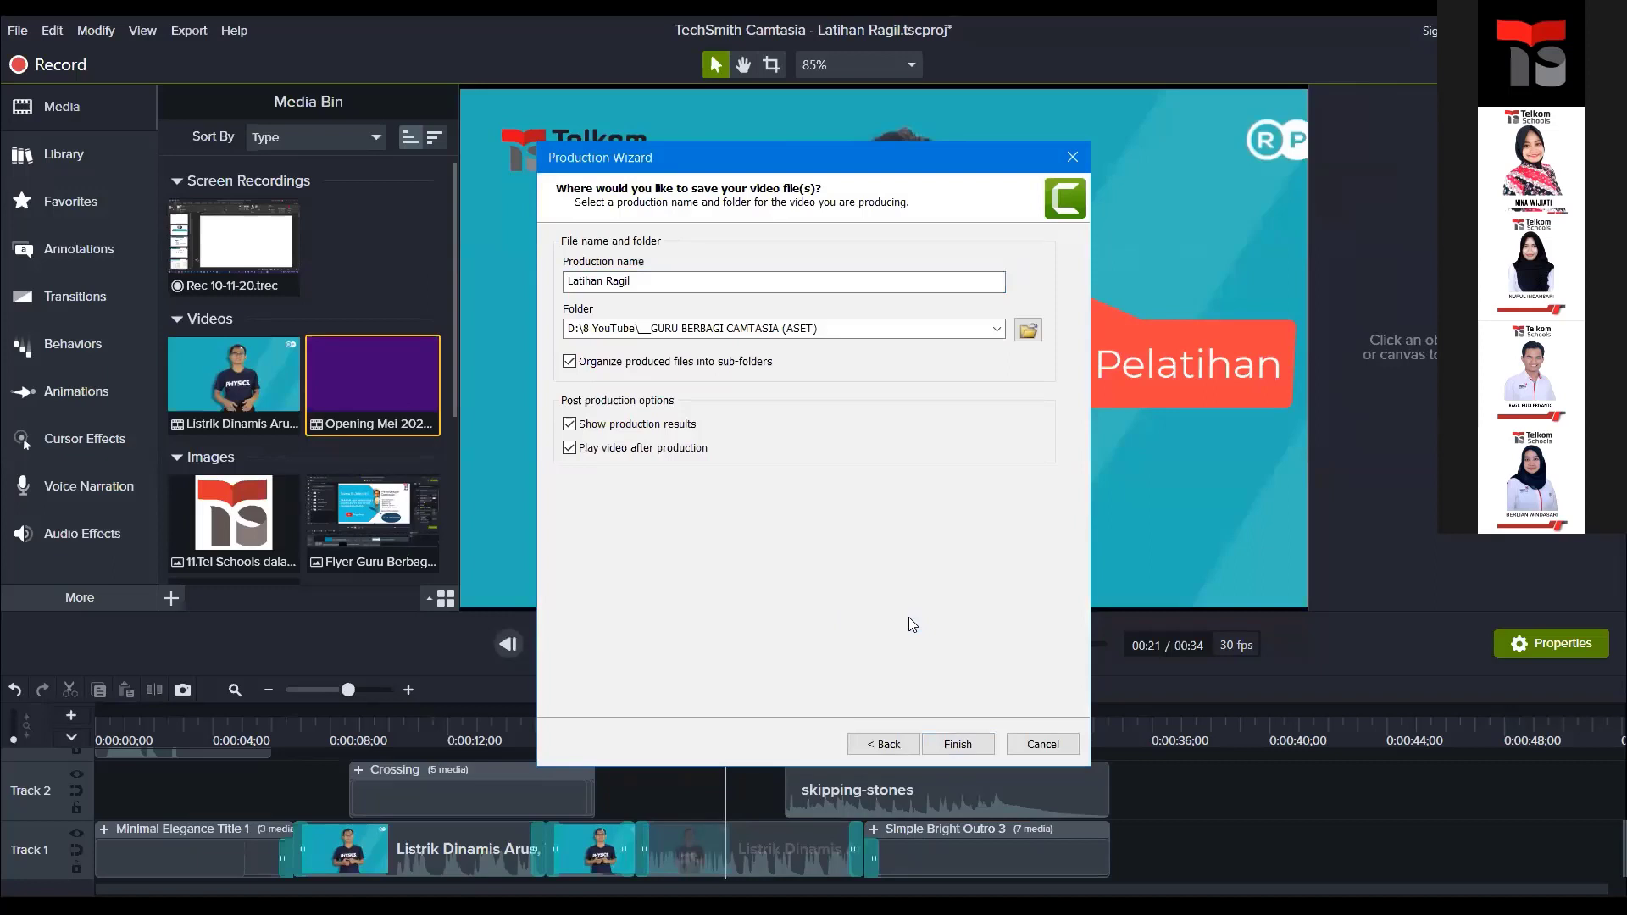
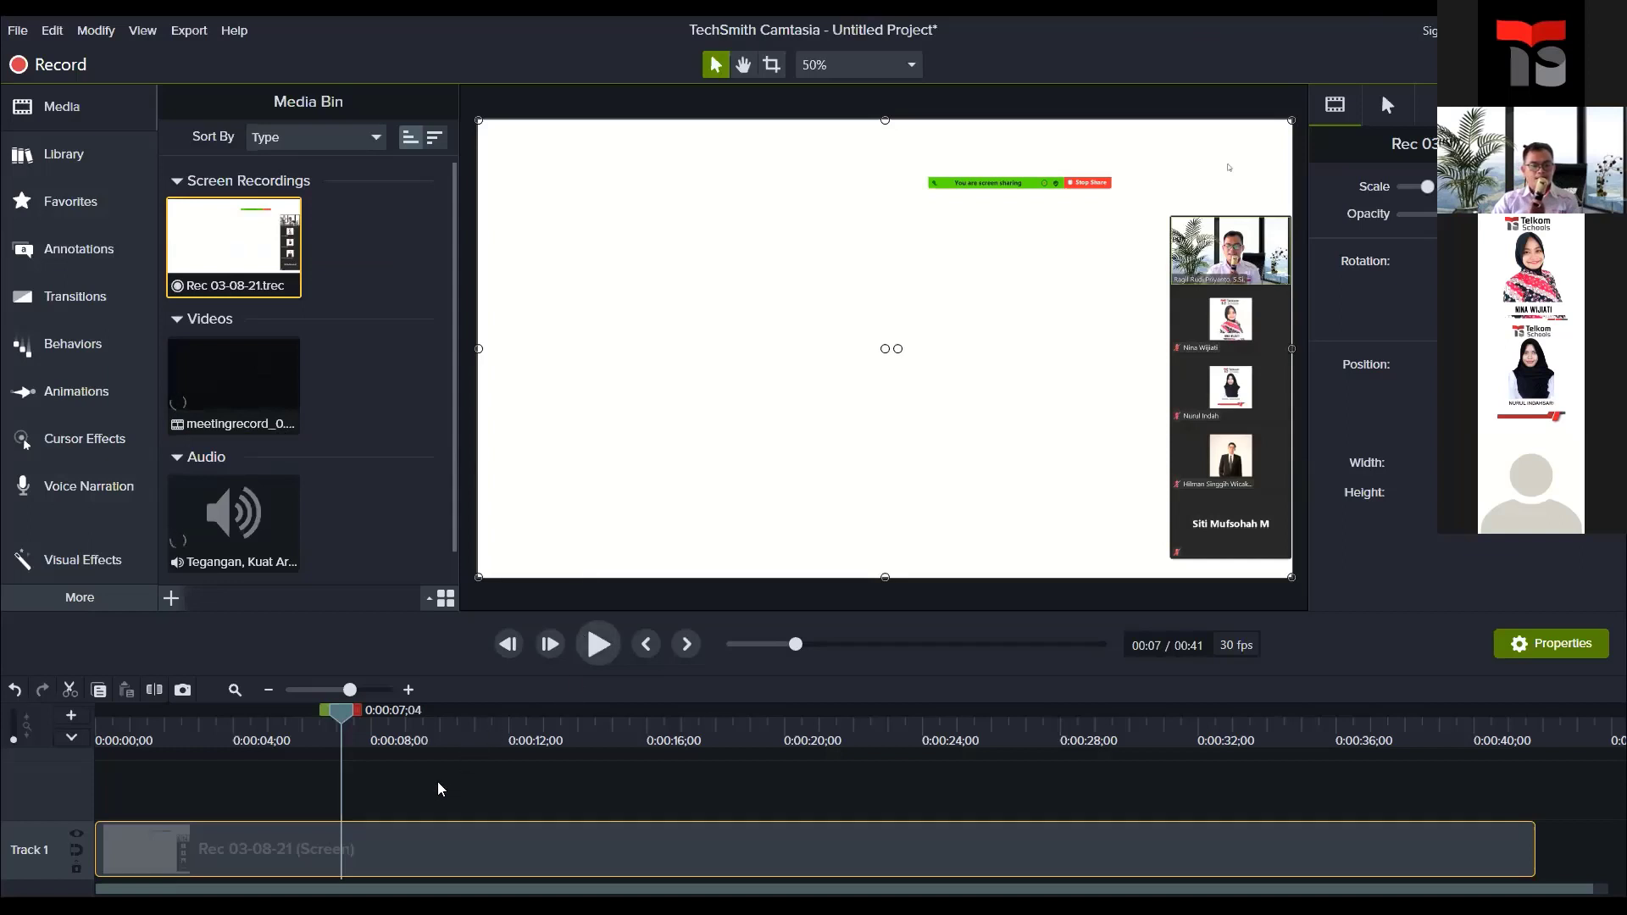
Step: Preview the Rec 03-08-21 recording at 0:00:25;14 and delete its clip from Track 1 of the untitled project
{"action": "left_click_drag", "start_coordinate": [344, 727], "coordinate": [973, 814]}
{"action": "key", "text": "Delete"}
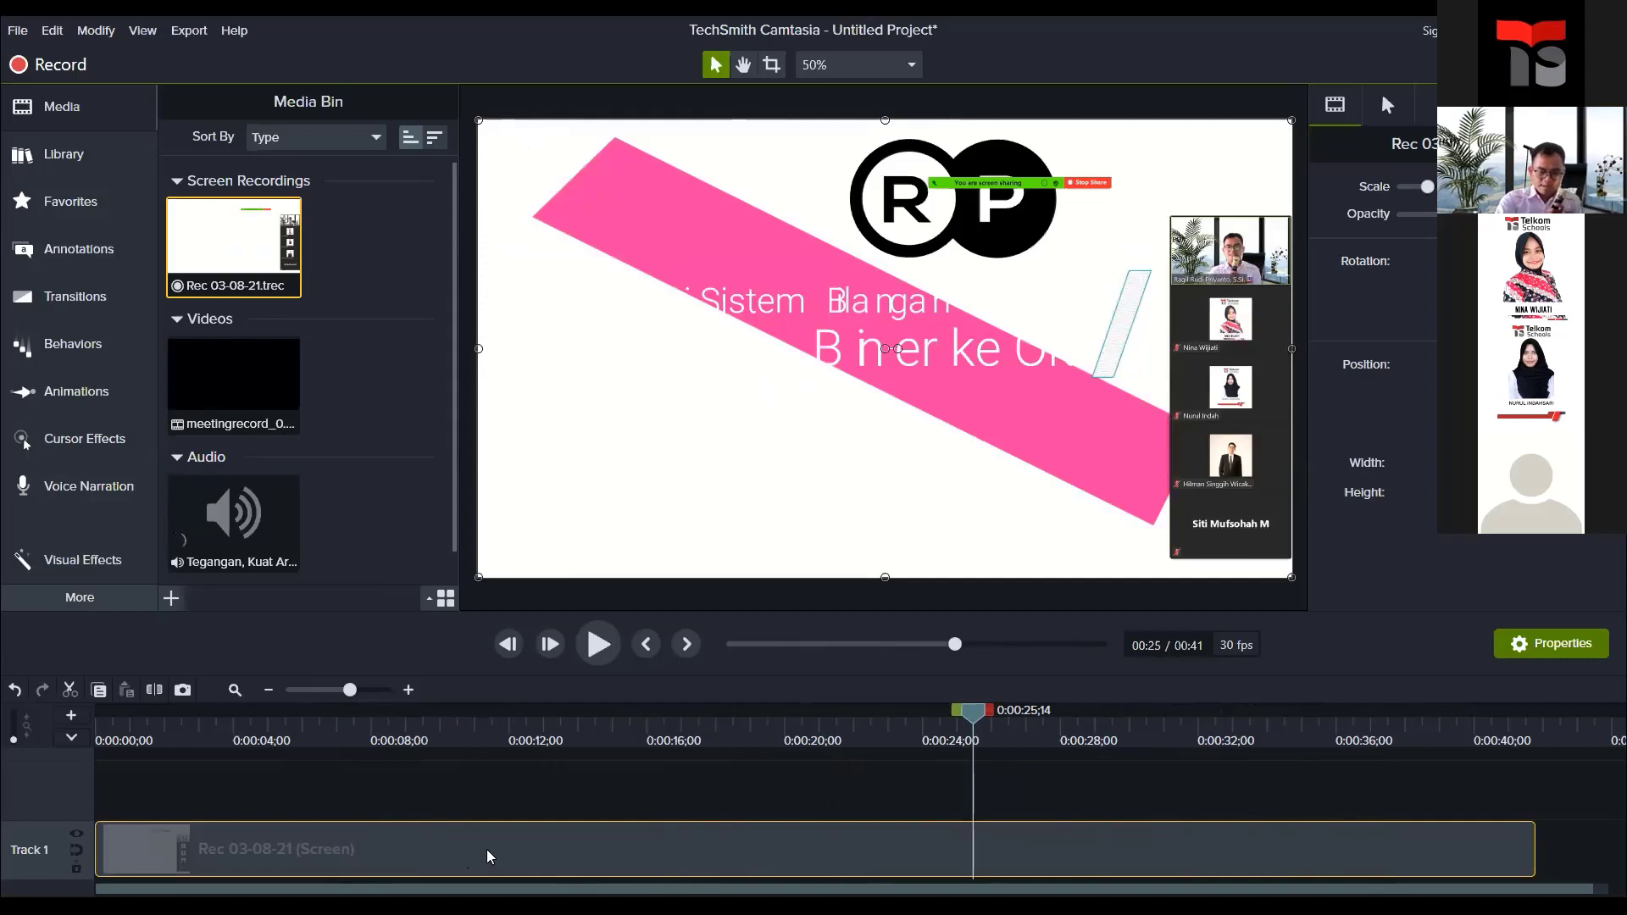
{"action": "left_click", "coordinate": [348, 371]}
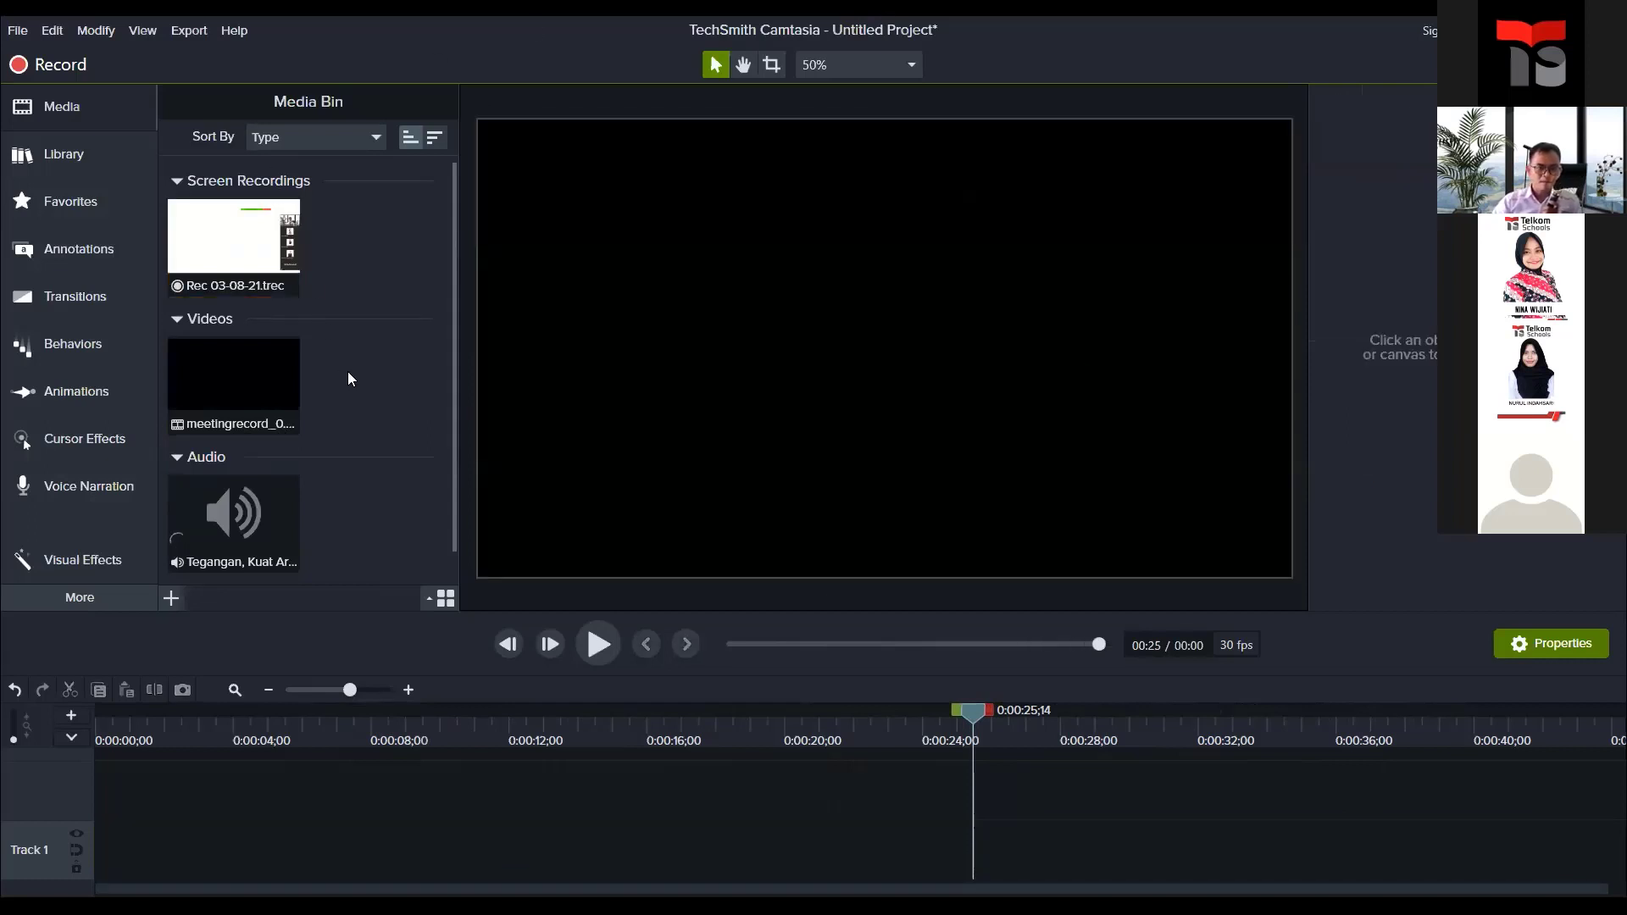
Step: Place the meetingrecord_0 video at the start of Track 1 and the Tegangan, Kuat Arus Listrik audio at the start of Track 2
{"action": "scroll", "coordinate": [347, 372], "scroll_direction": "down", "scroll_amount": 1}
{"action": "left_click_drag", "start_coordinate": [203, 348], "coordinate": [373, 450]}
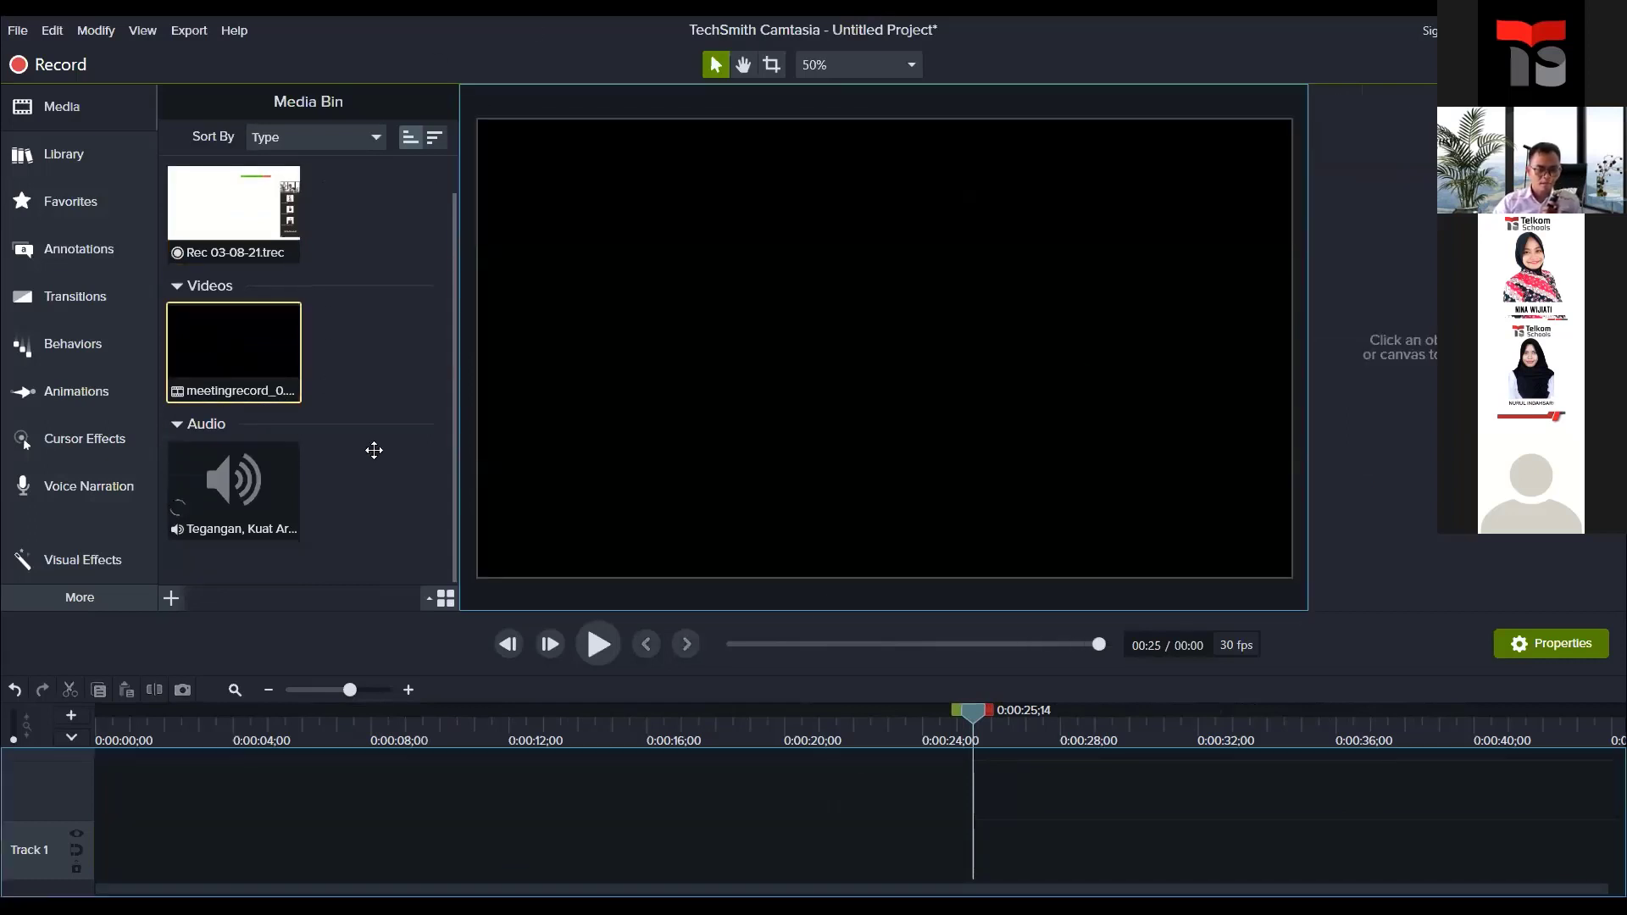
{"action": "left_click_drag", "start_coordinate": [219, 852], "coordinate": [120, 868]}
{"action": "mouse_move", "coordinate": [415, 796]}
{"action": "left_mouse_down"}
{"action": "mouse_move", "coordinate": [397, 844]}
{"action": "mouse_move", "coordinate": [161, 838]}
{"action": "left_mouse_up"}
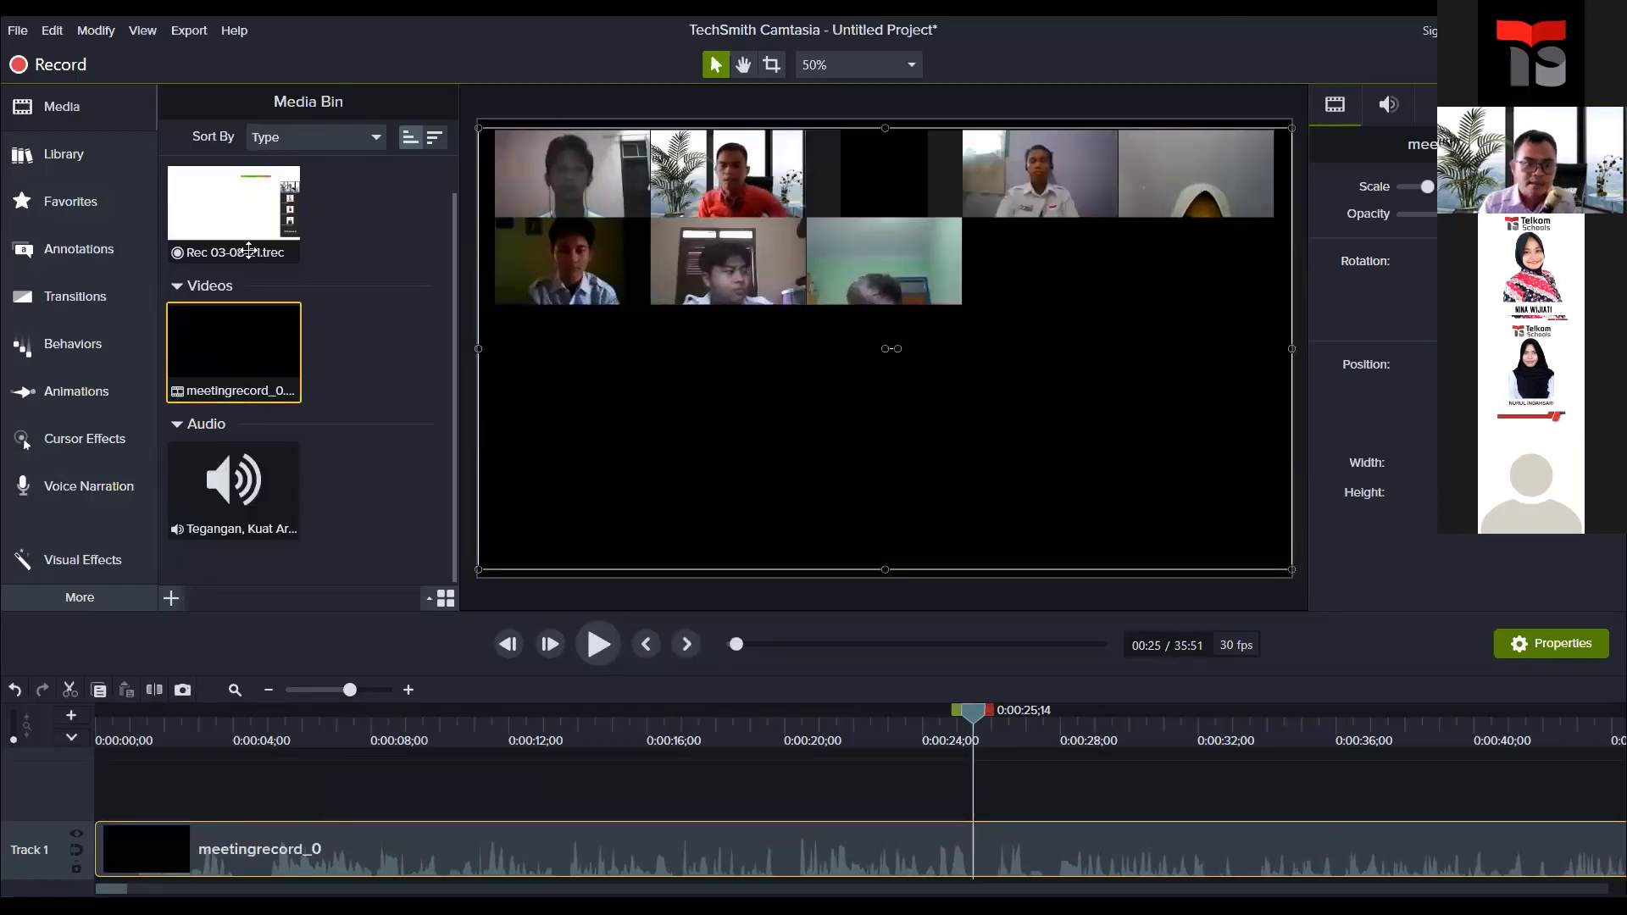
{"action": "left_click_drag", "start_coordinate": [291, 474], "coordinate": [345, 765]}
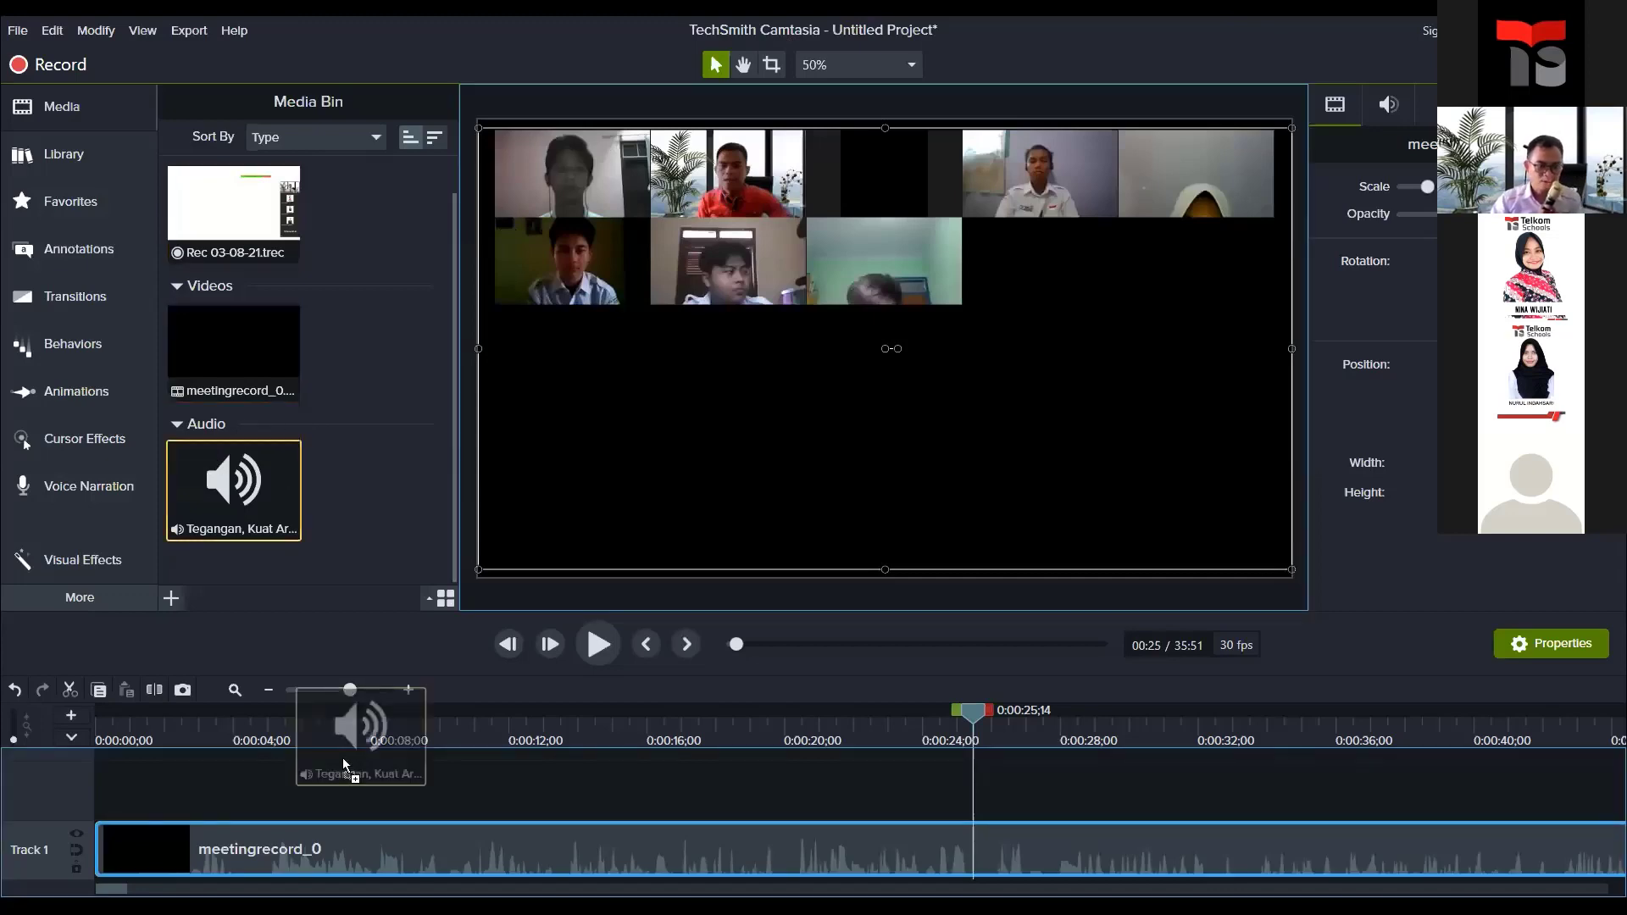
{"action": "left_click_drag", "start_coordinate": [163, 820], "coordinate": [157, 809]}
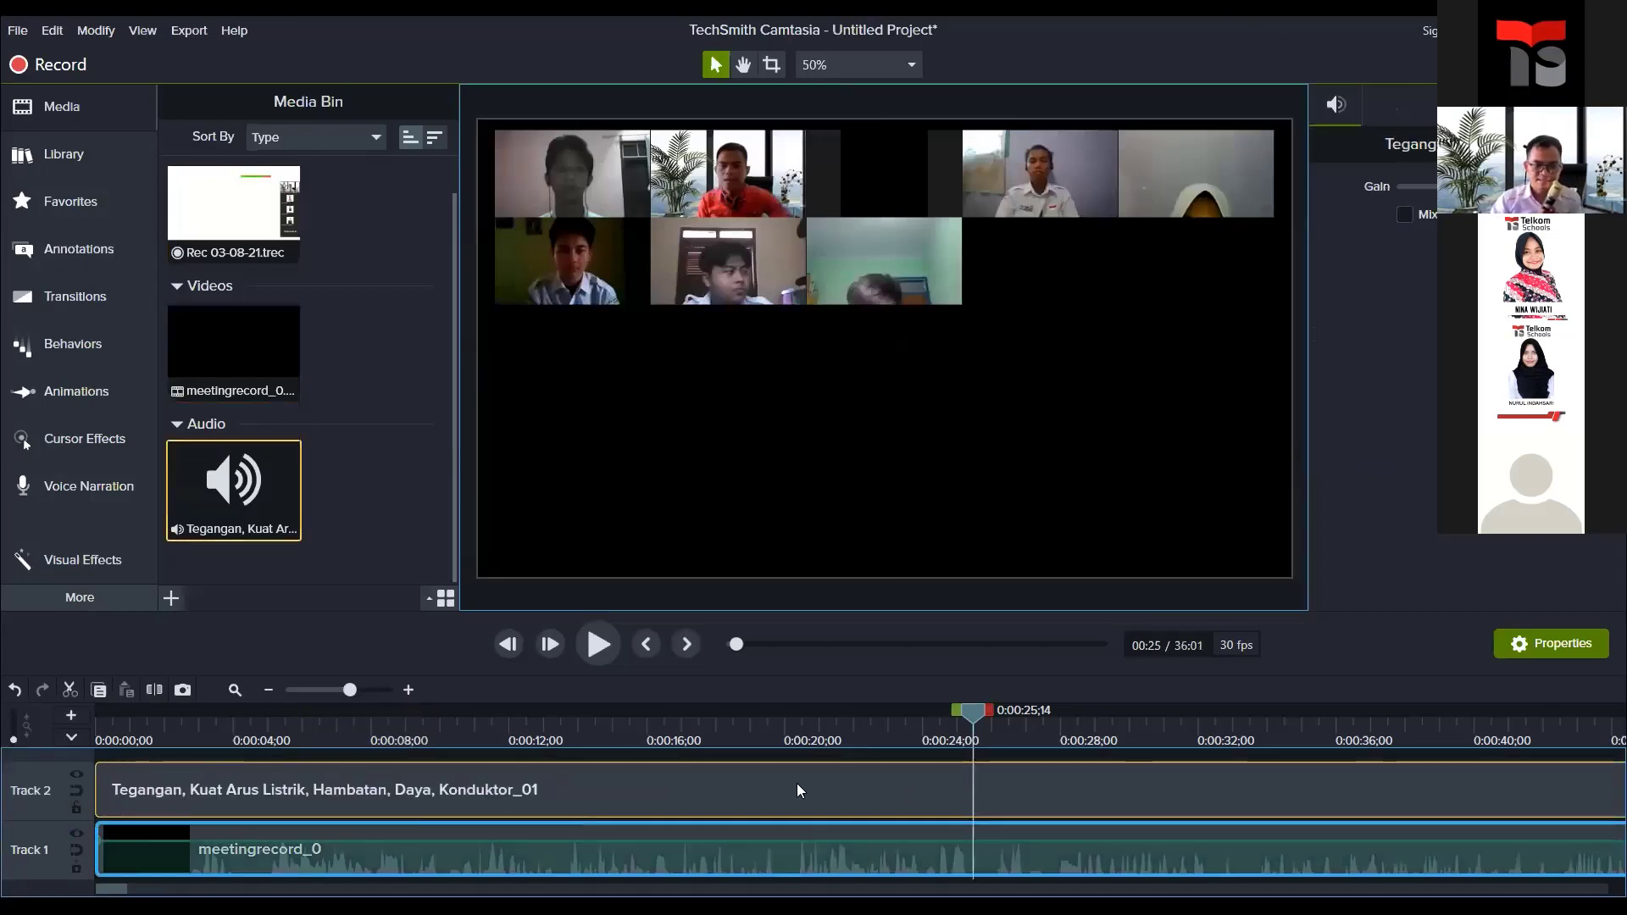
Step: Return the playhead to the start and move the Tegangan, Kuat Arus Listrik audio clip from Track 2 to a new Track 3
{"action": "left_click_drag", "start_coordinate": [935, 729], "coordinate": [57, 760]}
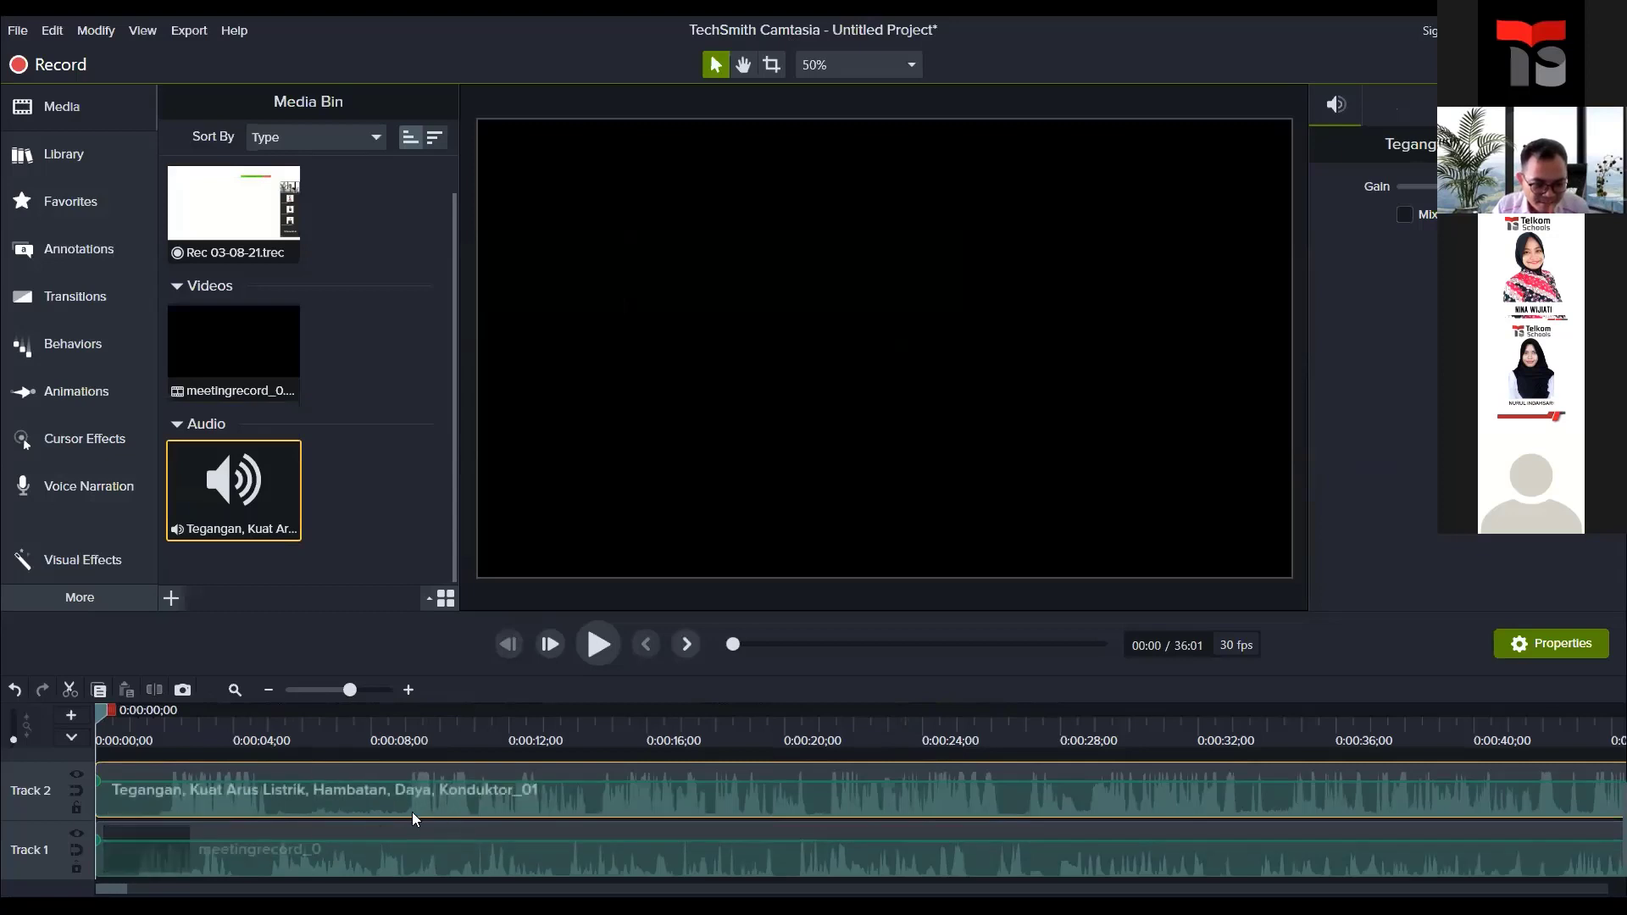
{"action": "left_click_drag", "start_coordinate": [422, 826], "coordinate": [429, 751]}
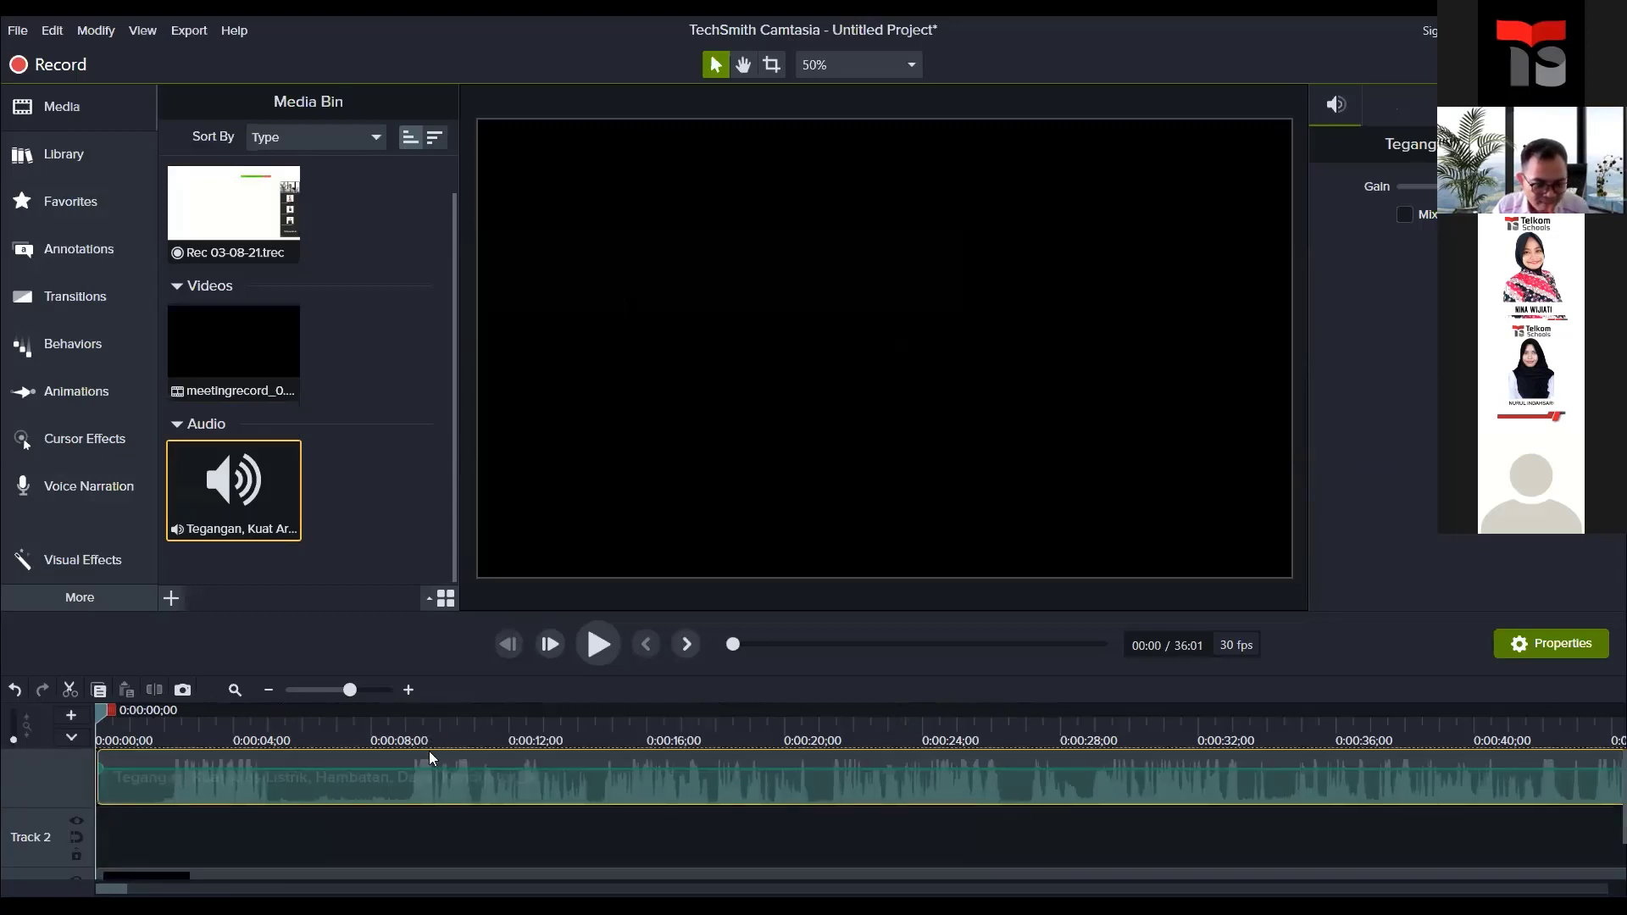
{"action": "scroll", "coordinate": [407, 843], "scroll_direction": "down", "scroll_amount": 1}
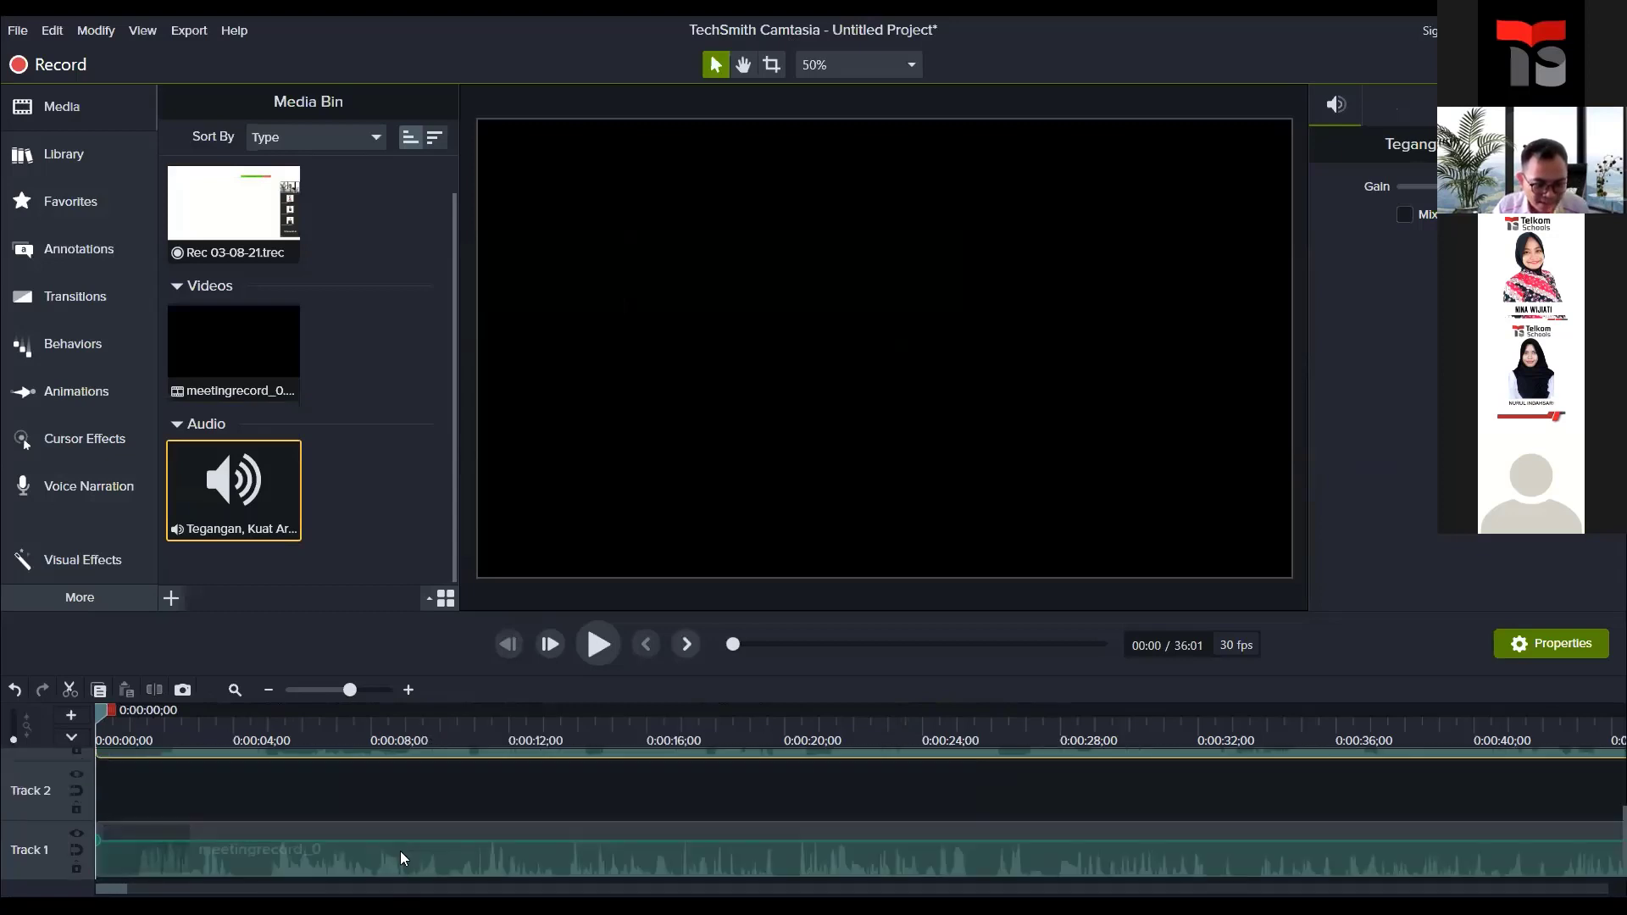
{"action": "left_click", "coordinate": [305, 861]}
{"action": "scroll", "coordinate": [353, 783], "scroll_direction": "up", "scroll_amount": 1}
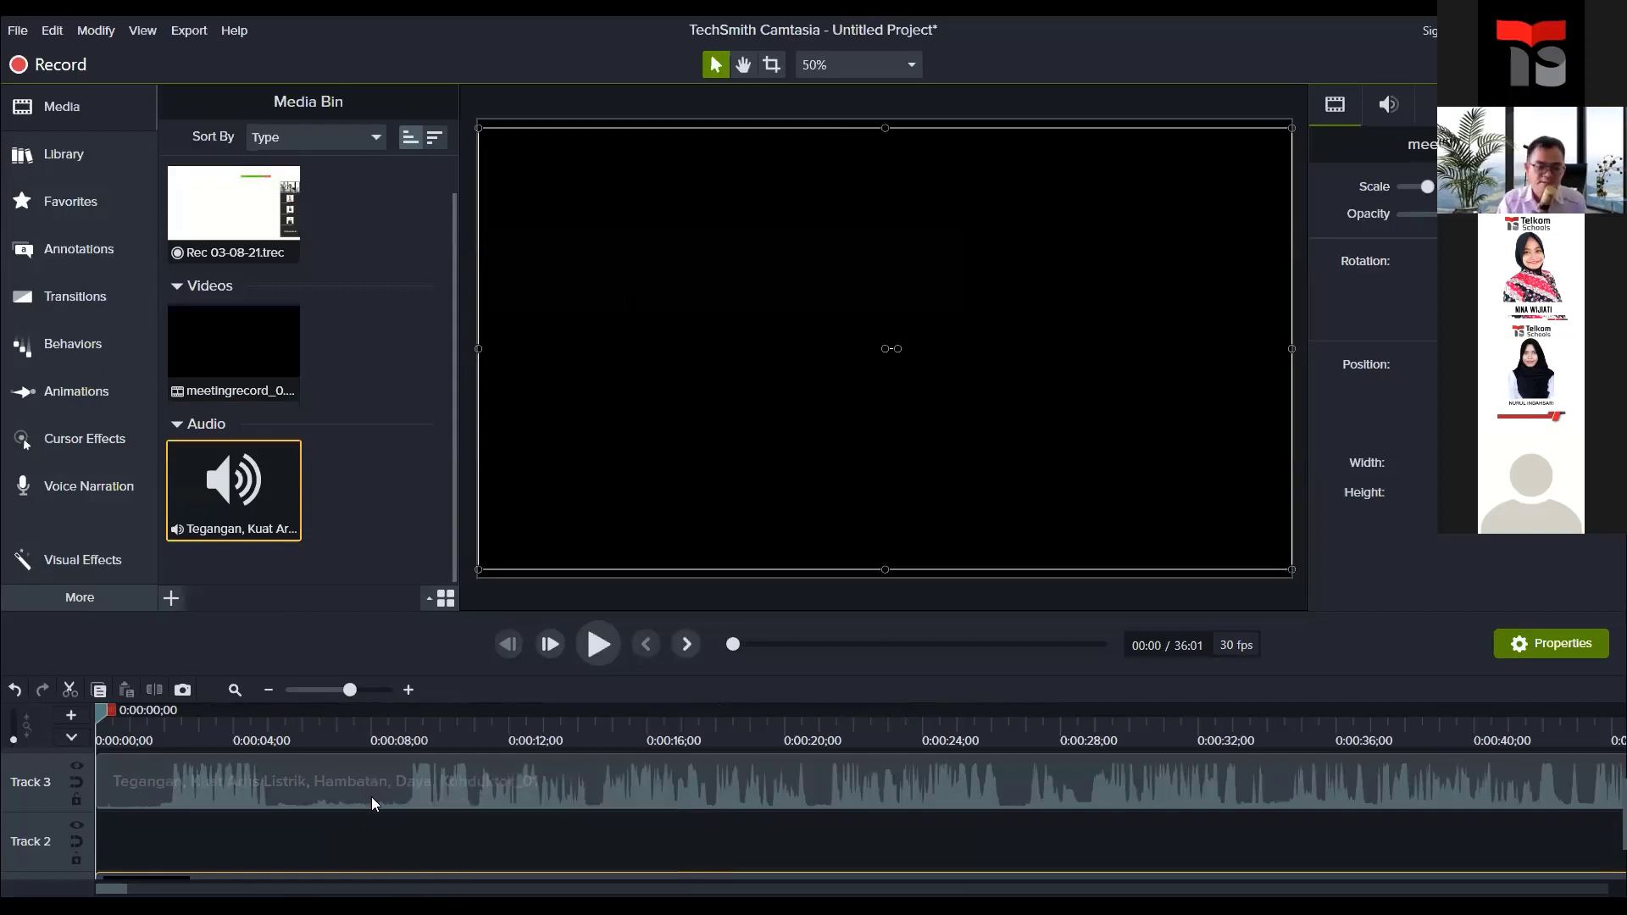
{"action": "scroll", "coordinate": [371, 804], "scroll_direction": "down", "scroll_amount": 1}
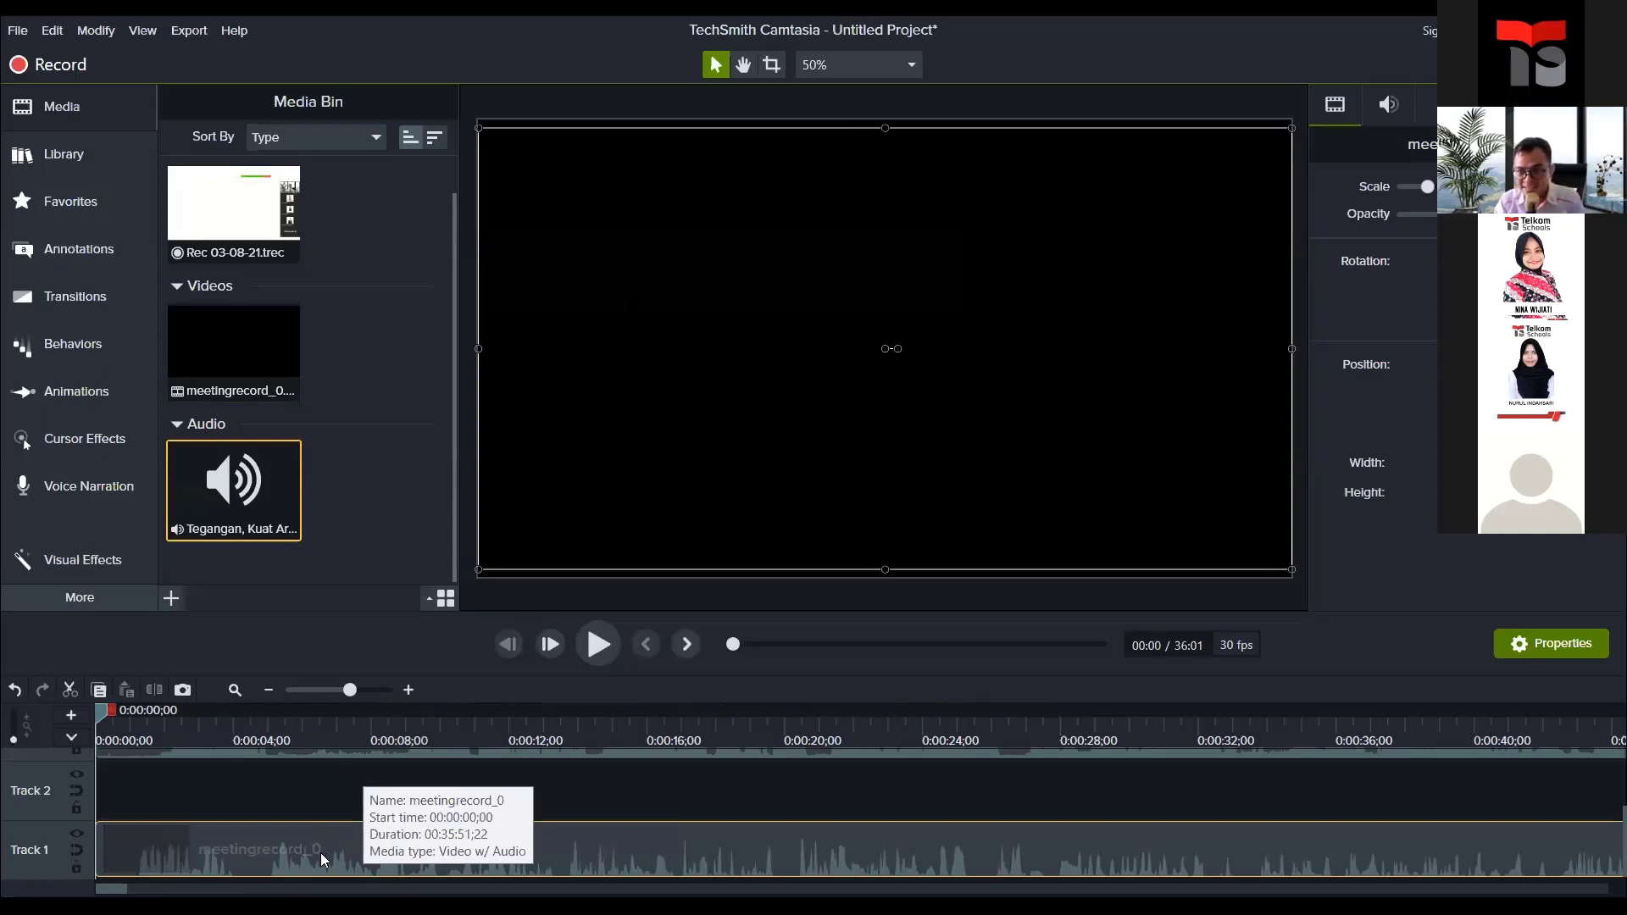
Step: Disable Track 3 and preview the meeting recording with only its own sound up to 0:00:15;20
{"action": "scroll", "coordinate": [264, 832], "scroll_direction": "up", "scroll_amount": 2}
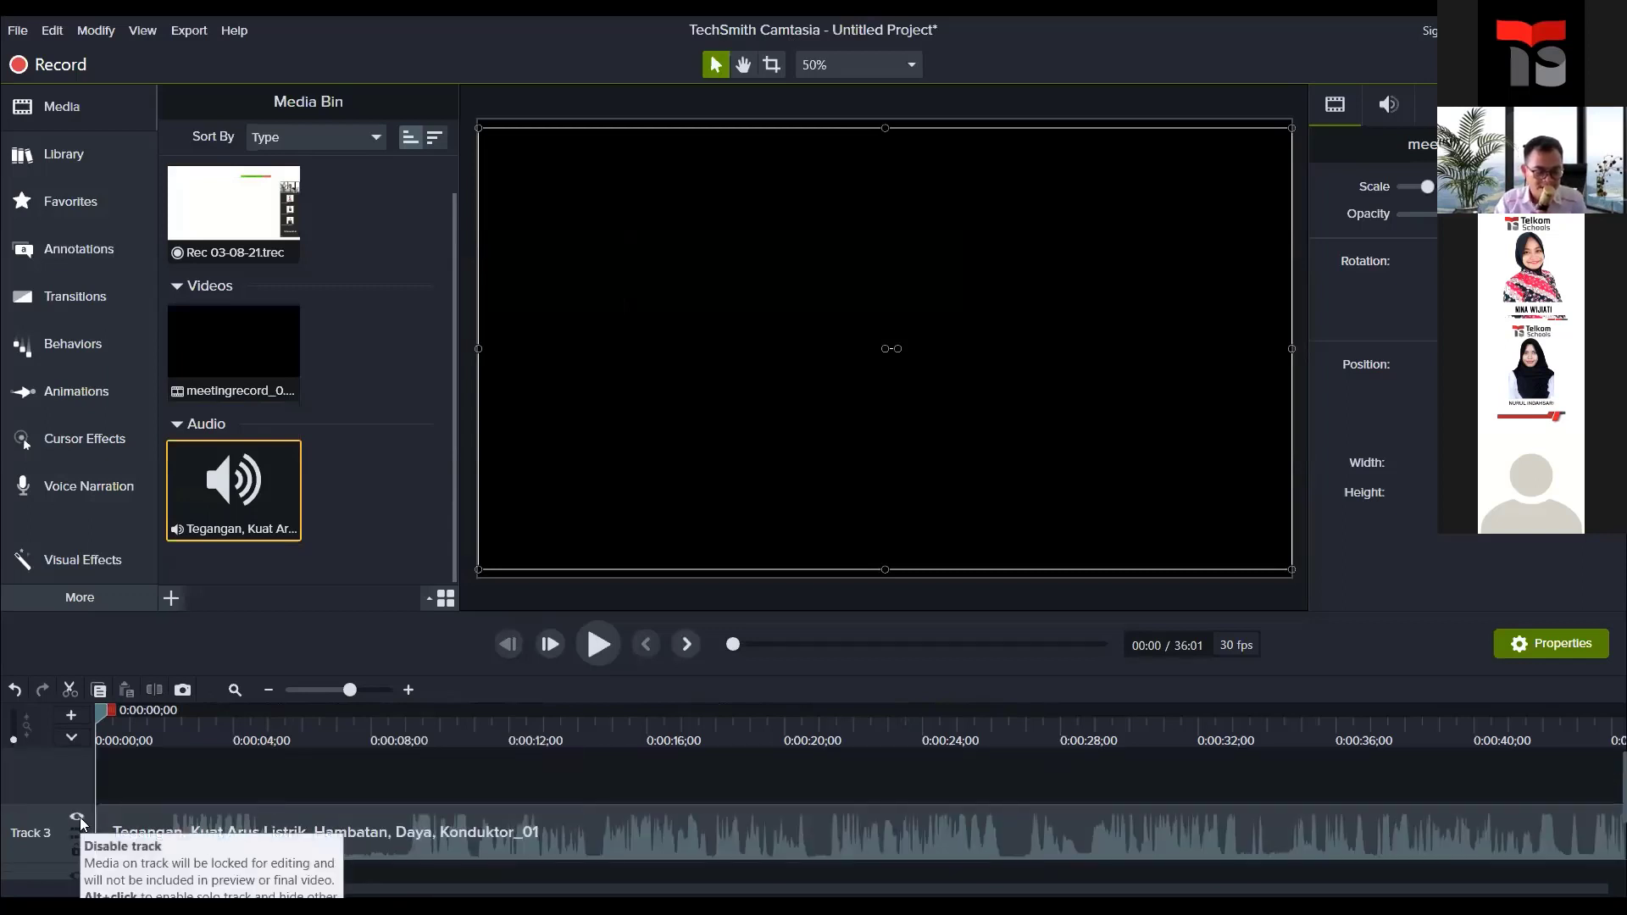
{"action": "left_click", "coordinate": [77, 817]}
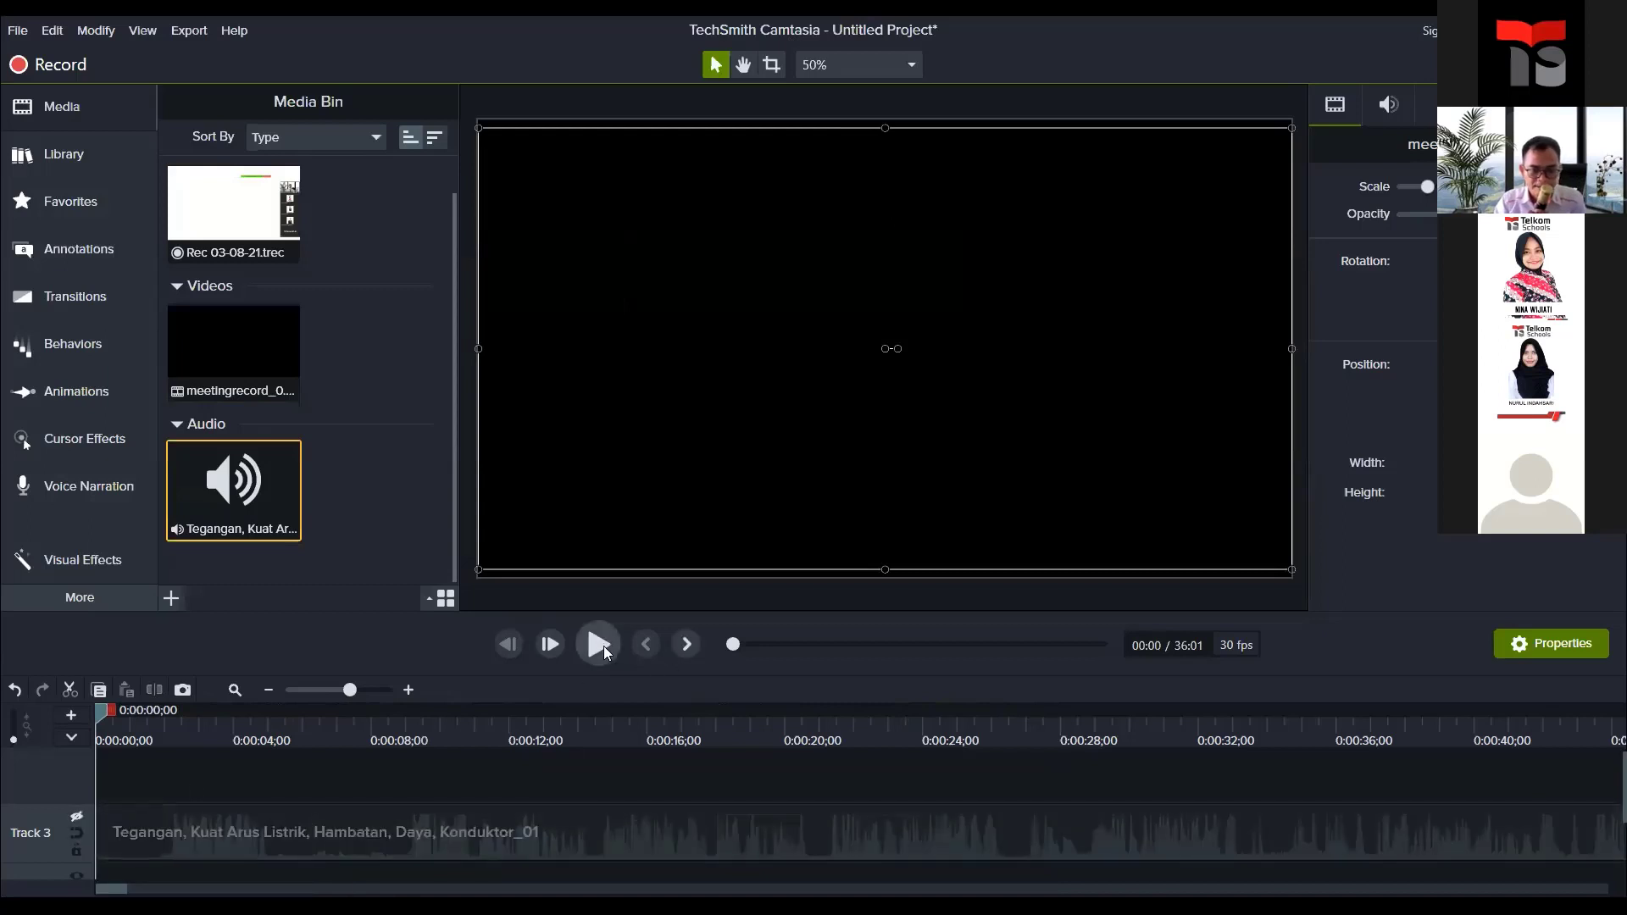
{"action": "left_click", "coordinate": [604, 646]}
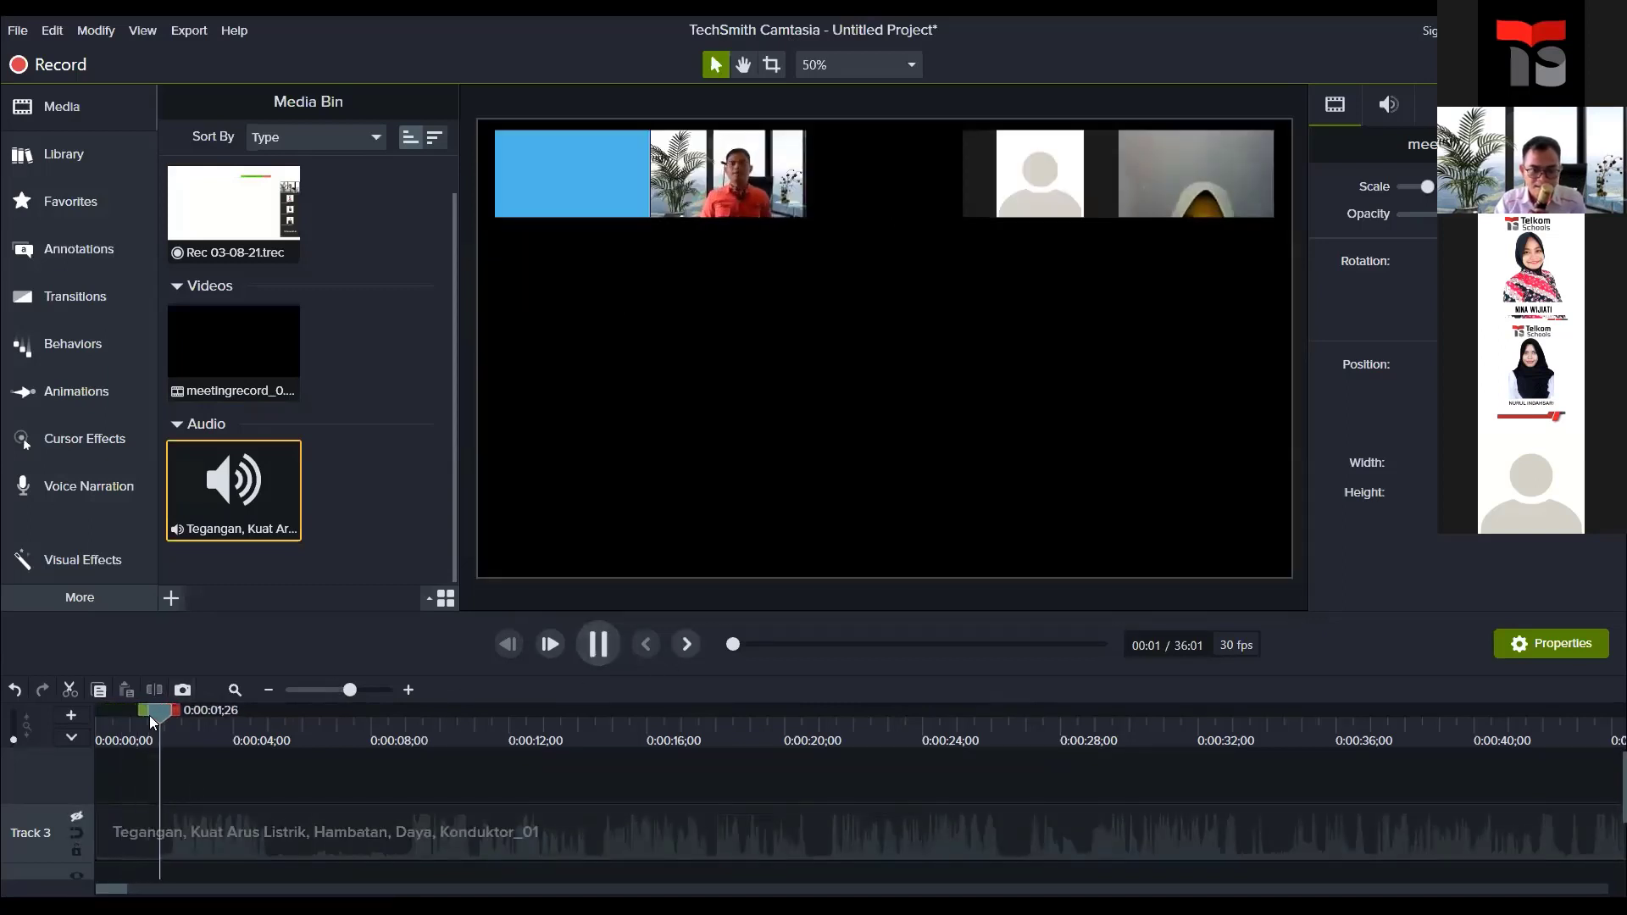
{"action": "left_click", "coordinate": [598, 644]}
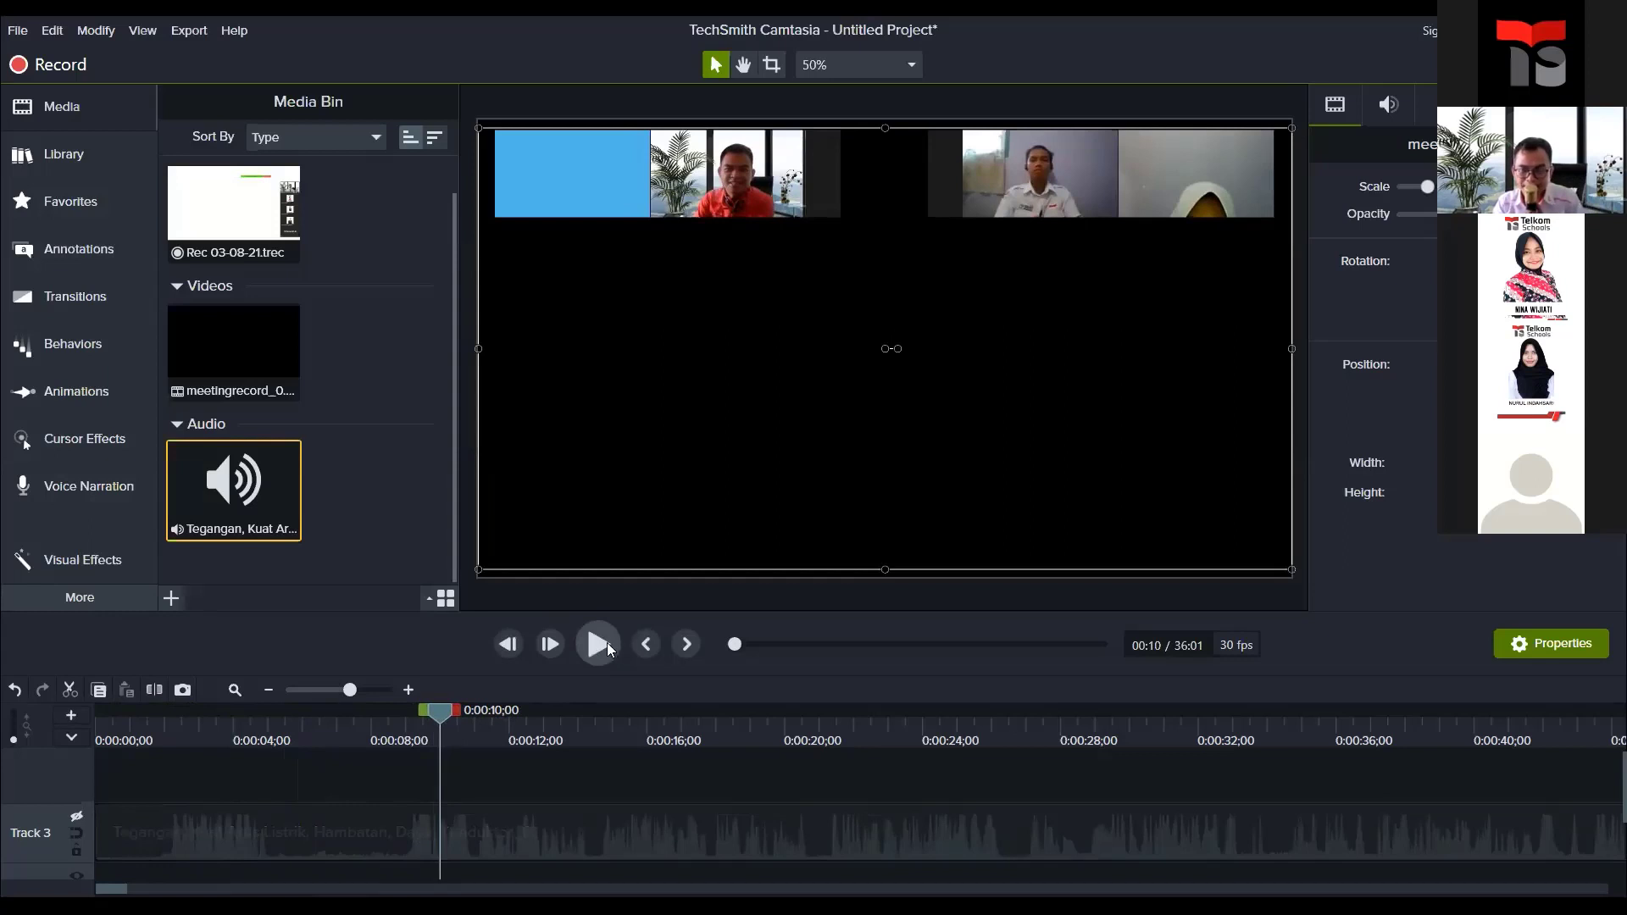
{"action": "left_click", "coordinate": [607, 642]}
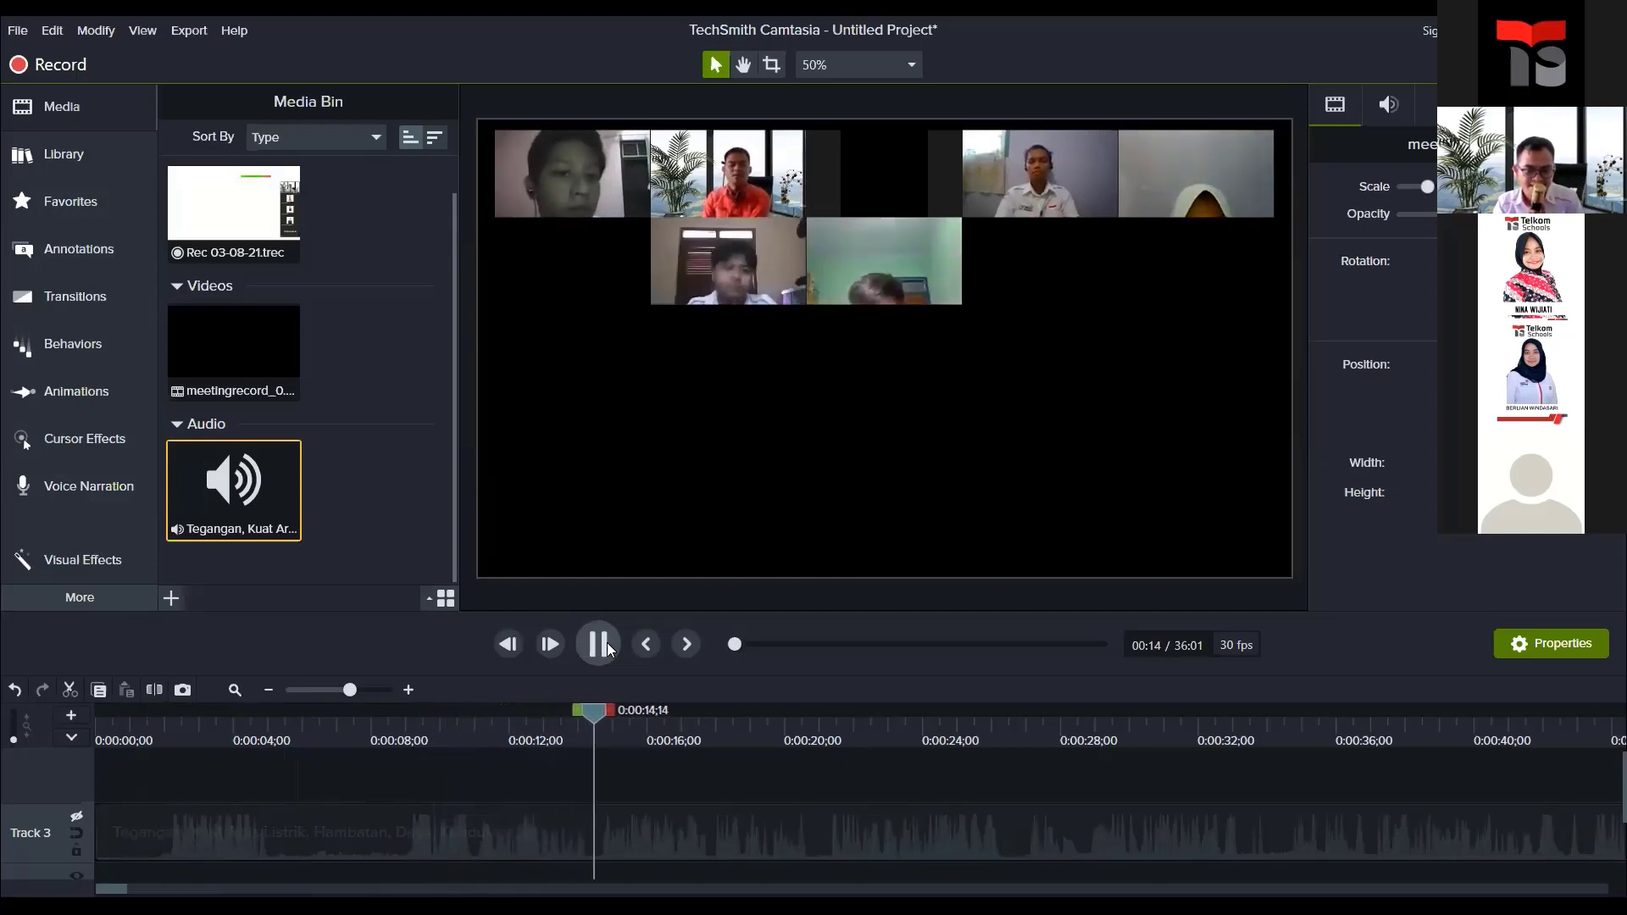
{"action": "left_click", "coordinate": [608, 649]}
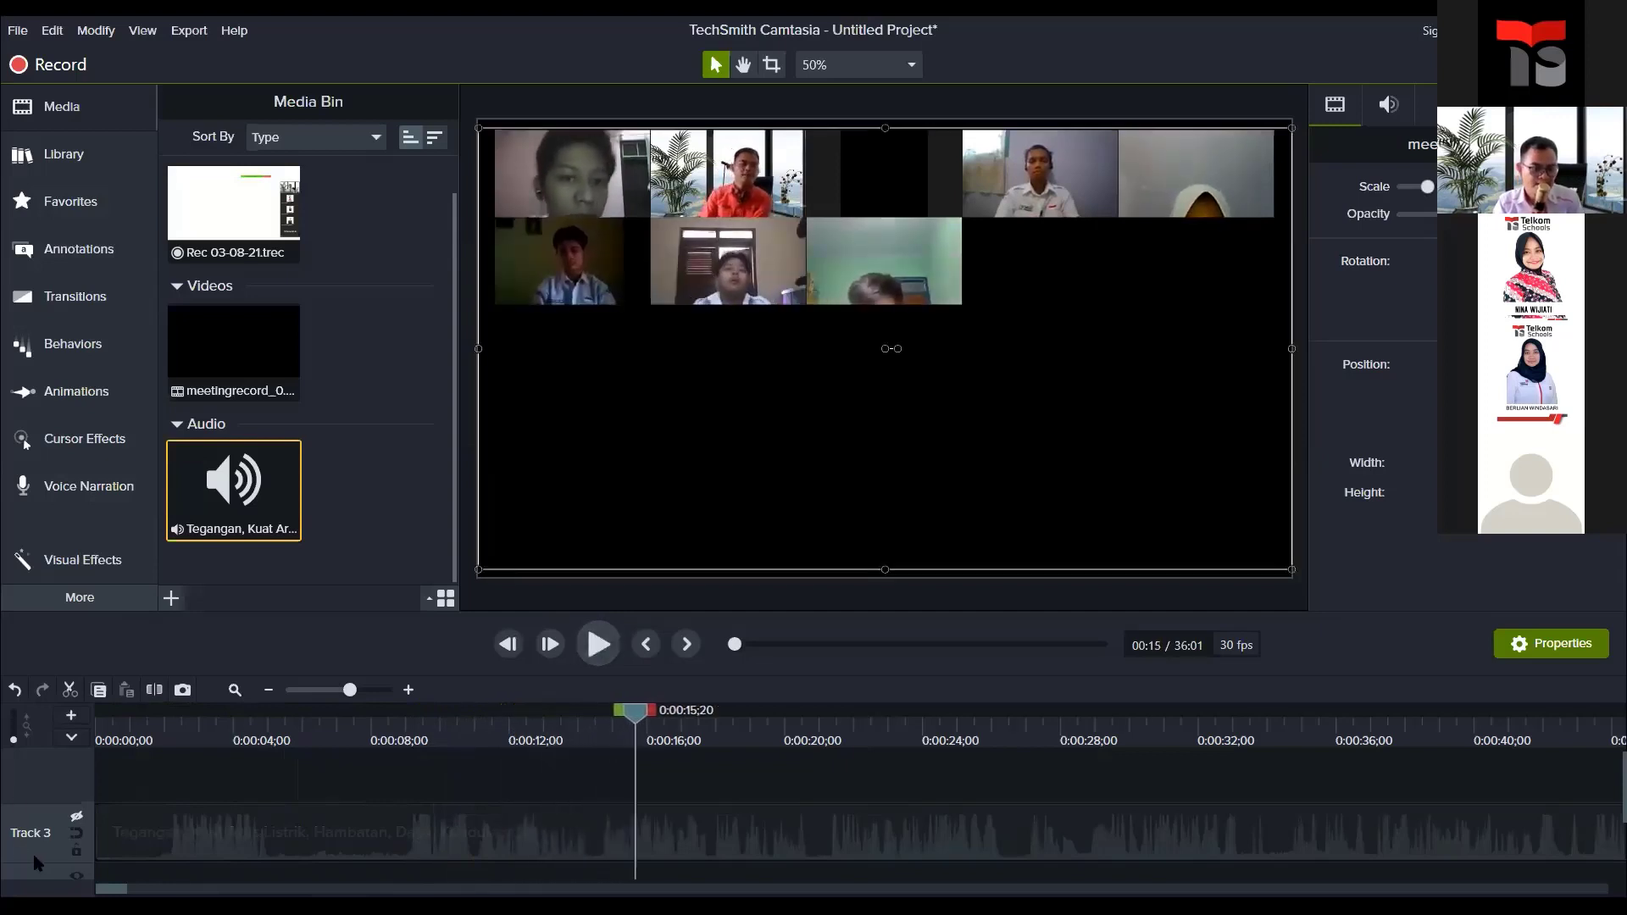
Step: Re-enable Track 3 and separate the audio and video of the meetingrecord_0 clip on Track 1
{"action": "scroll", "coordinate": [82, 830], "scroll_direction": "down", "scroll_amount": 2}
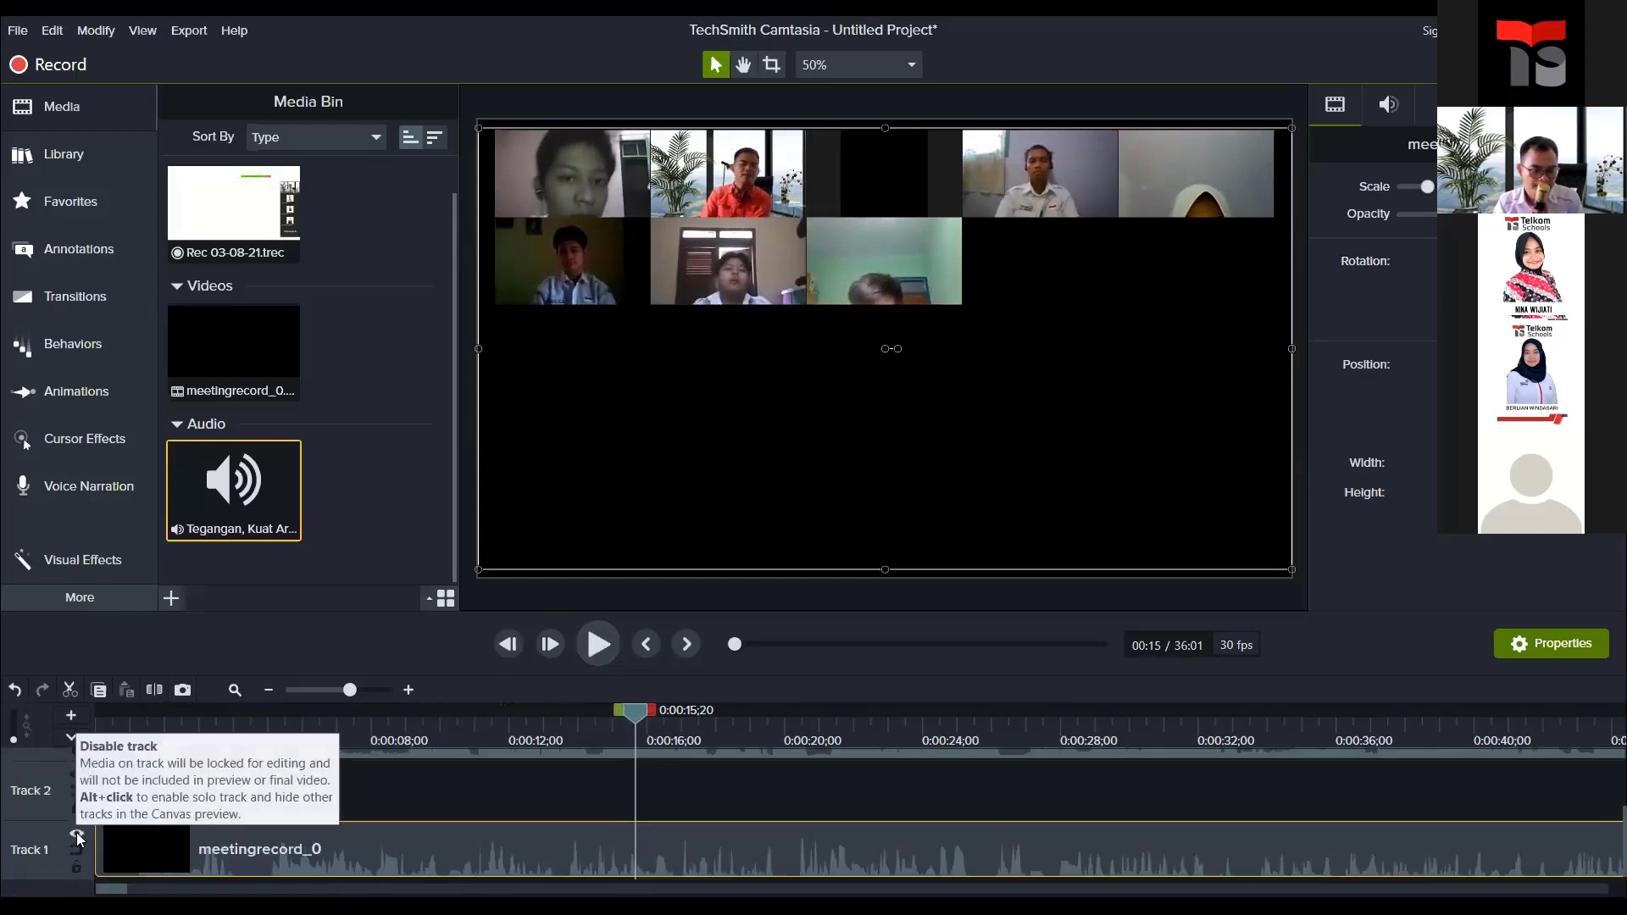
{"action": "scroll", "coordinate": [283, 850], "scroll_direction": "up", "scroll_amount": 2}
{"action": "scroll", "coordinate": [305, 851], "scroll_direction": "down", "scroll_amount": 2}
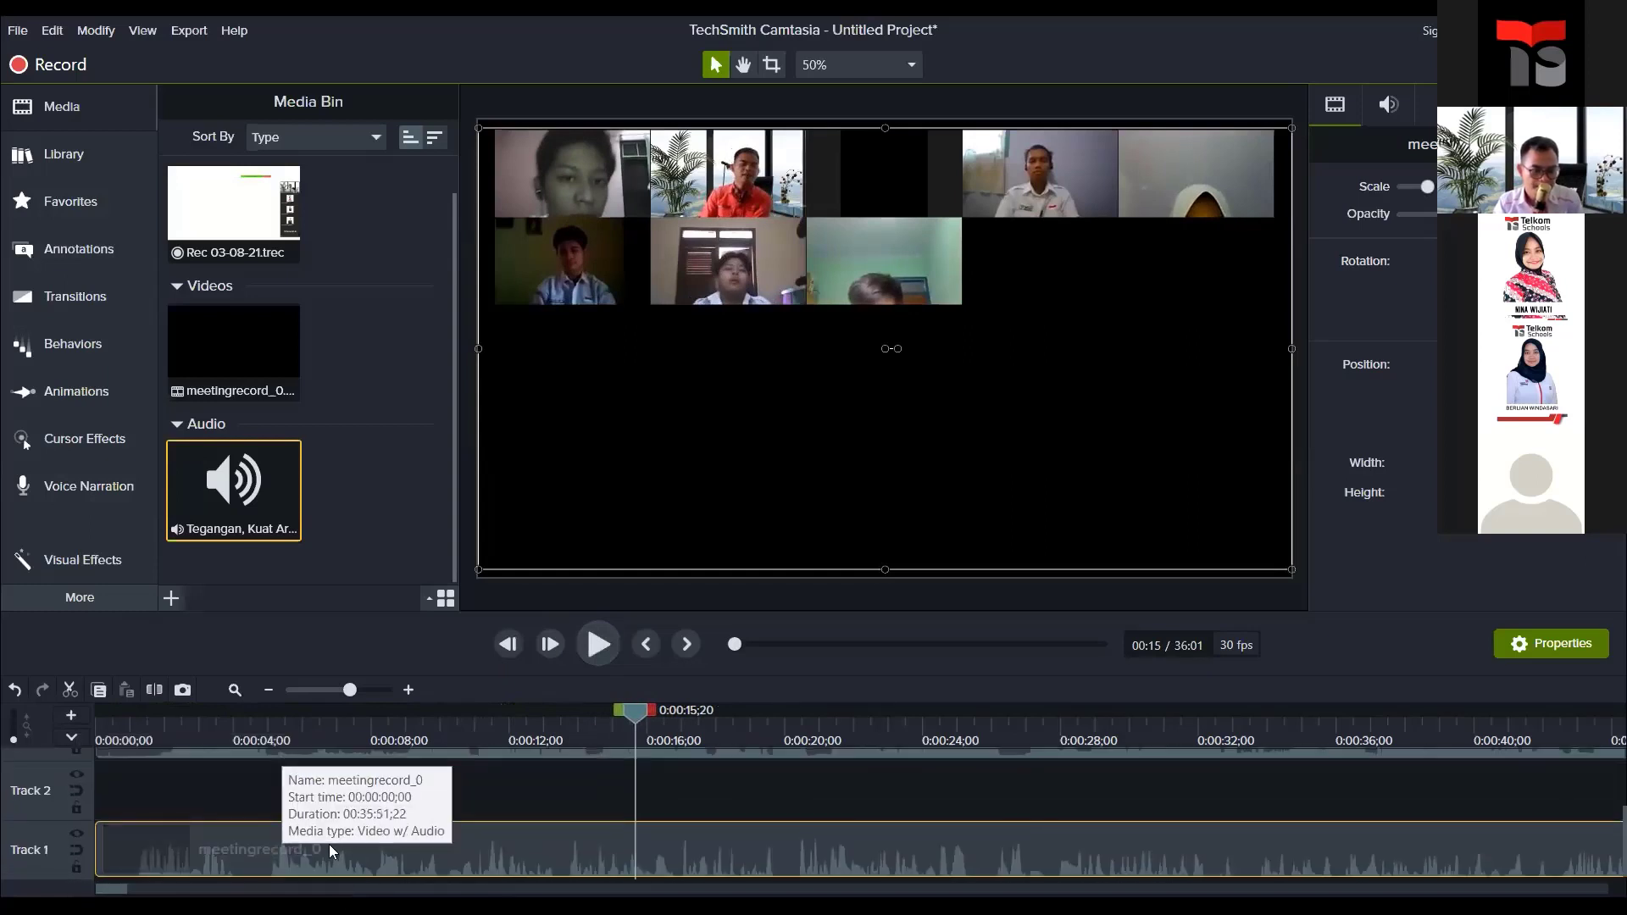
{"action": "right_click", "coordinate": [408, 863]}
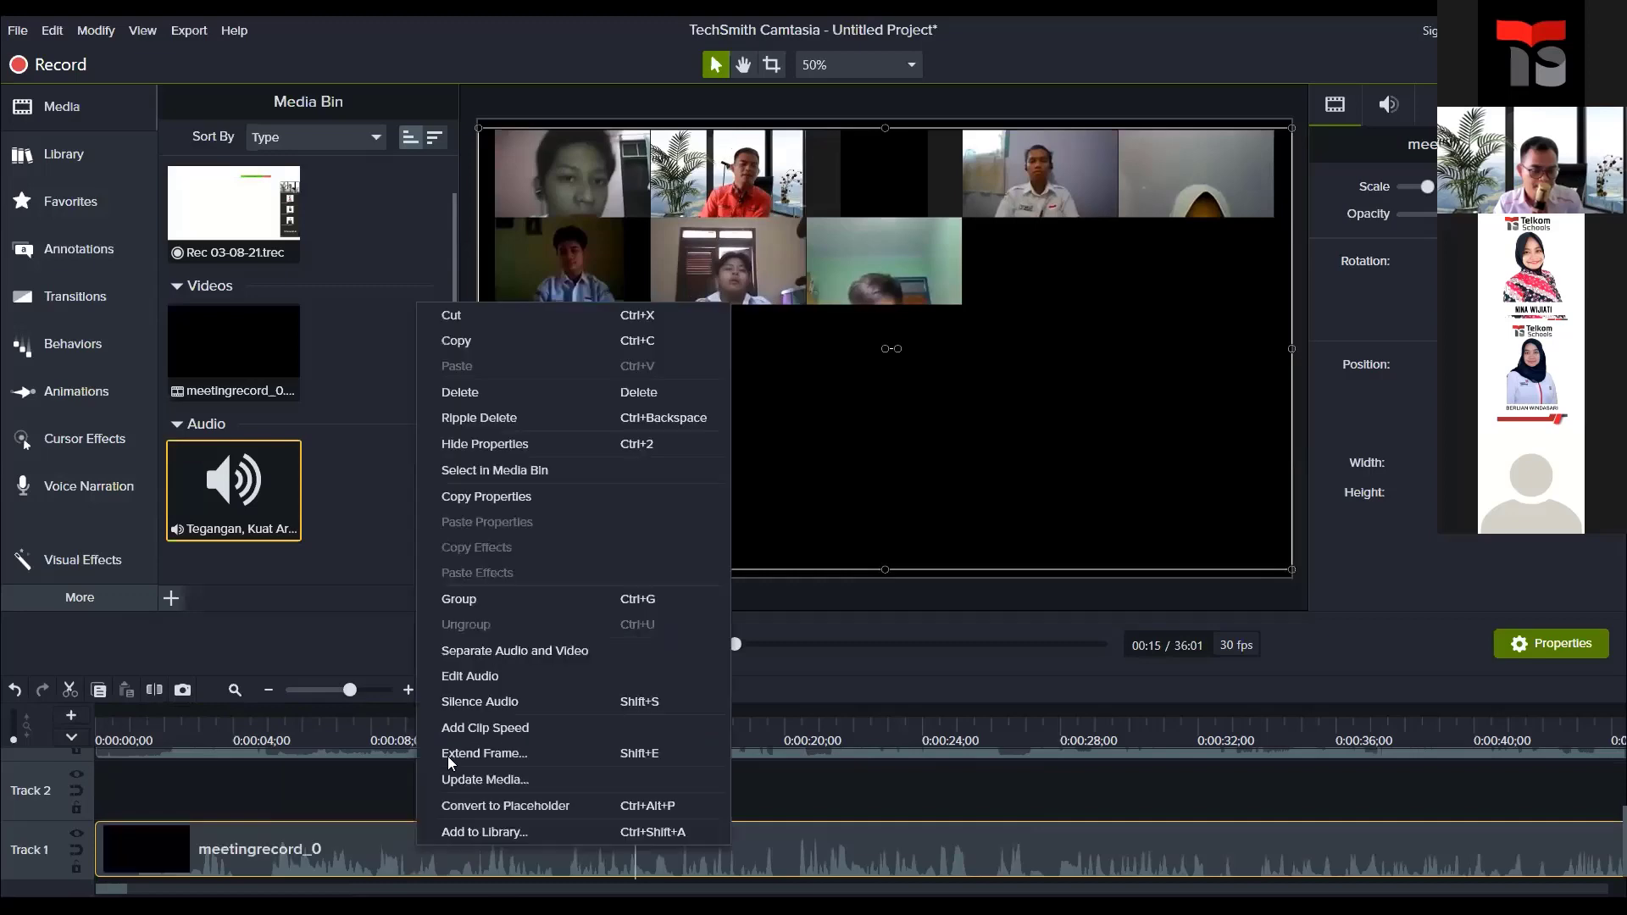
{"action": "left_click", "coordinate": [542, 651]}
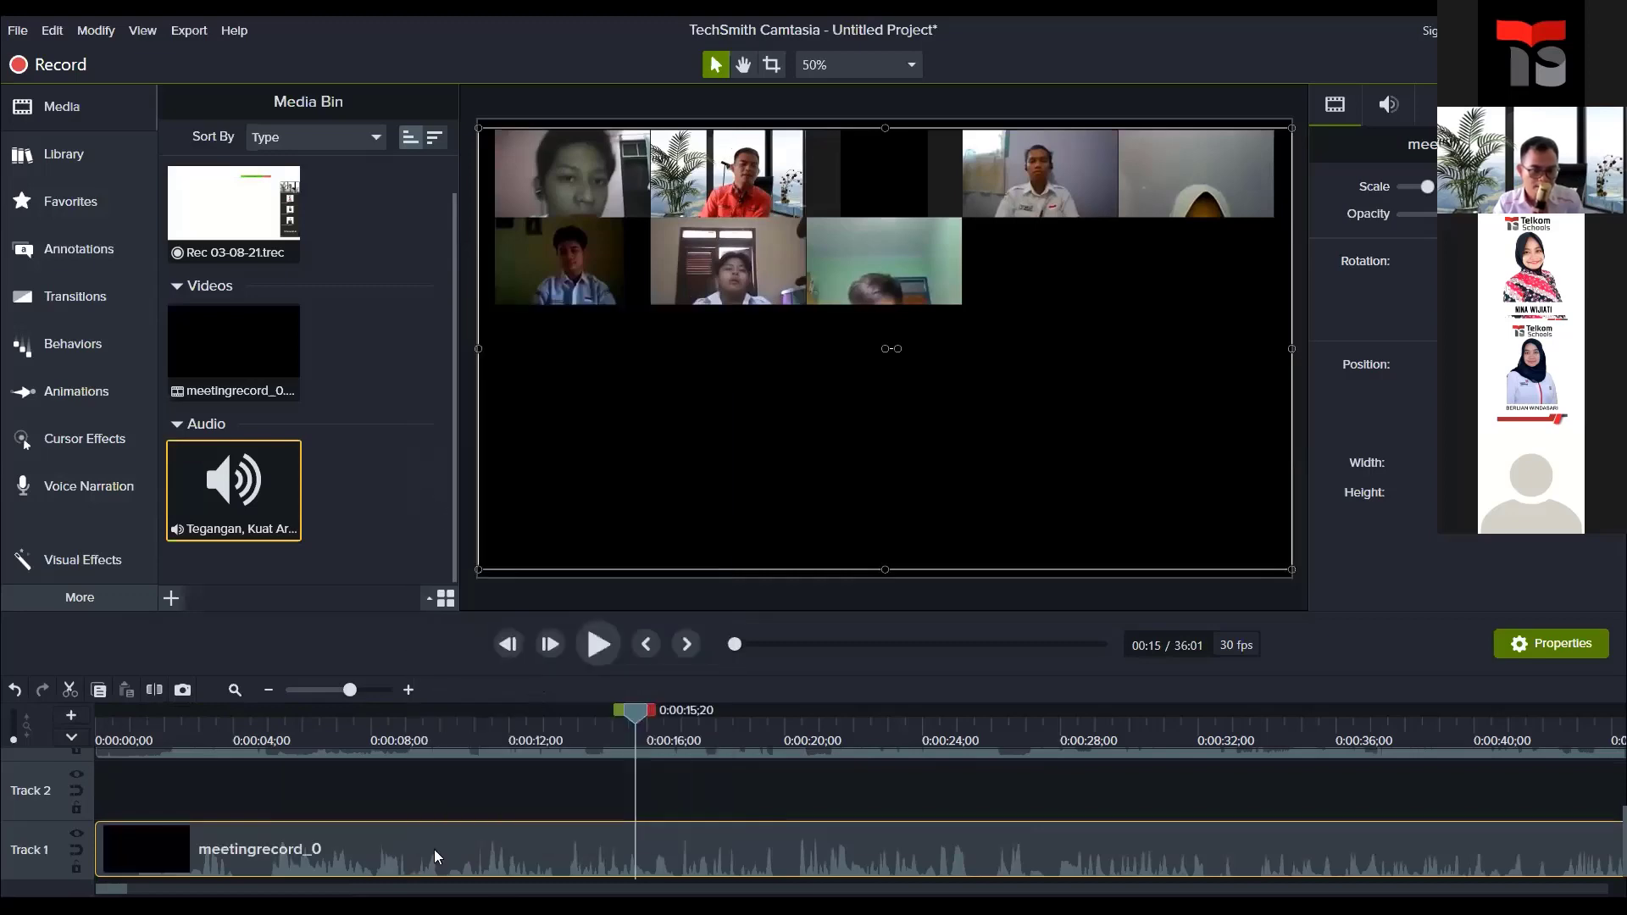
{"action": "left_click", "coordinate": [439, 793]}
{"action": "scroll", "coordinate": [441, 791], "scroll_direction": "up", "scroll_amount": 2}
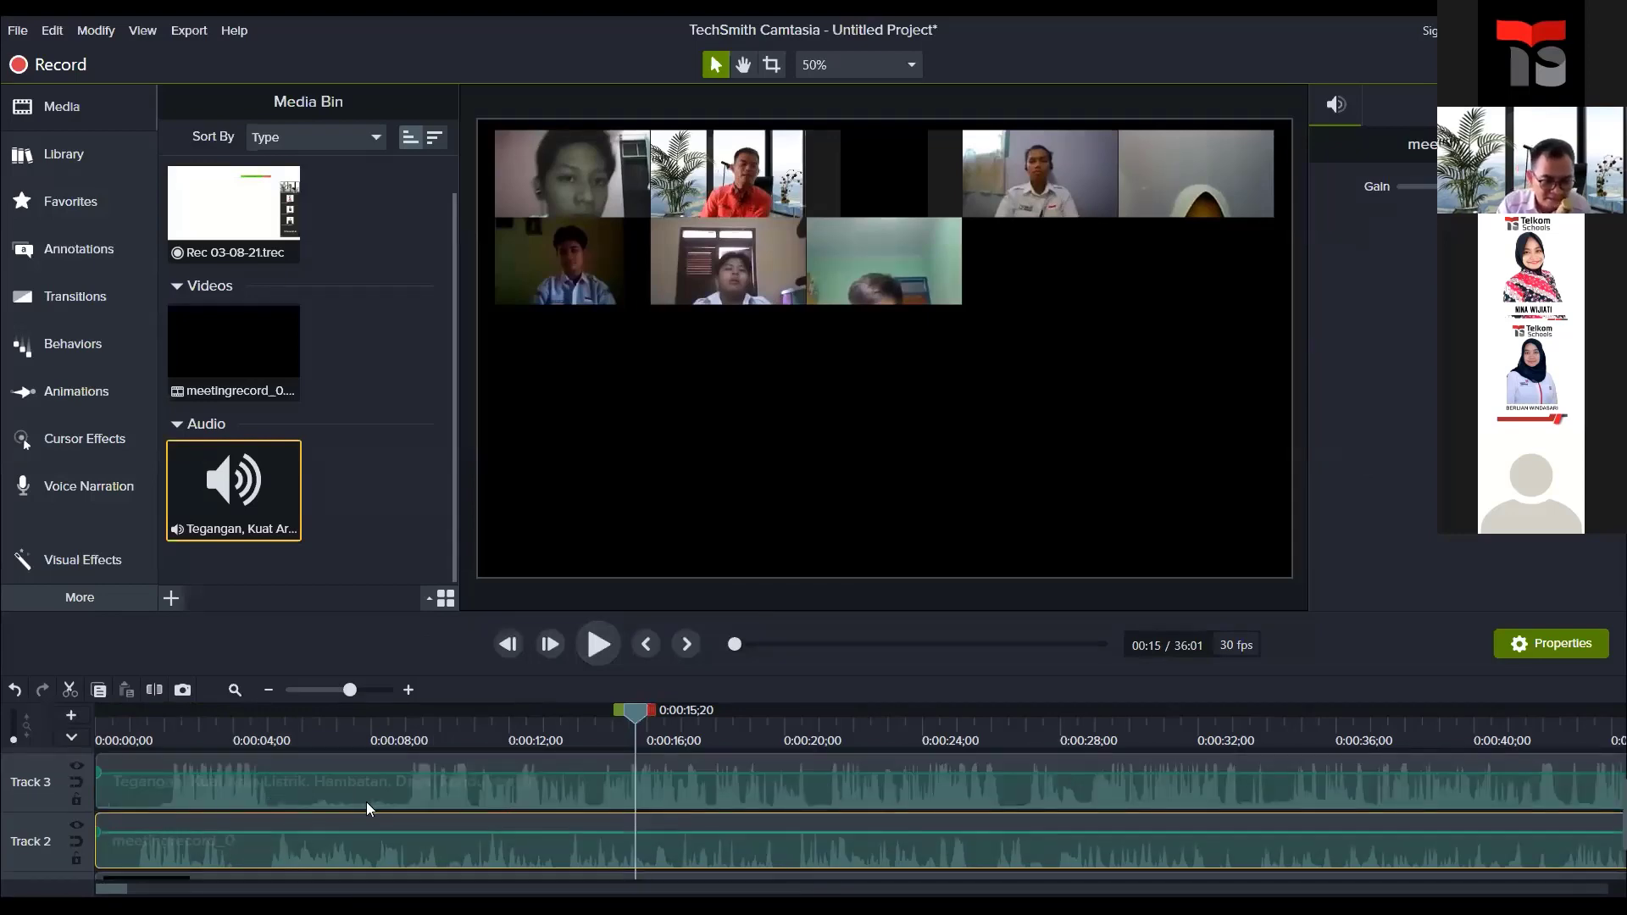
Step: Select the separated meetingrecord_0 video on Track 1 and audio on Track 2 to examine both clips
{"action": "scroll", "coordinate": [373, 852], "scroll_direction": "down", "scroll_amount": 1}
{"action": "left_click", "coordinate": [366, 849]}
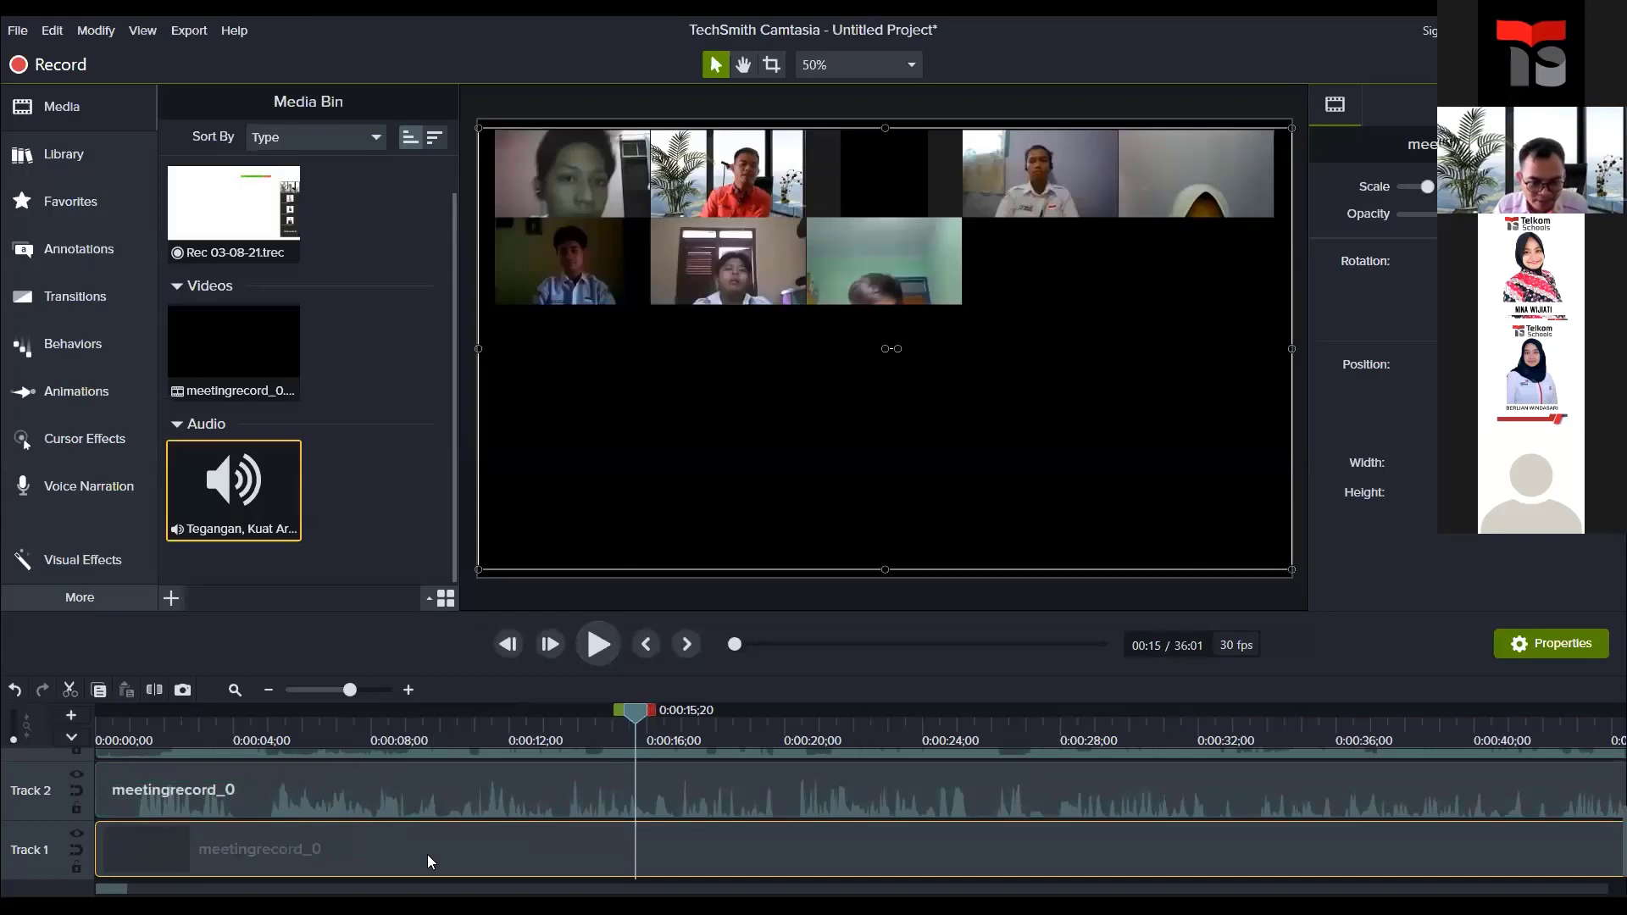
{"action": "scroll", "coordinate": [451, 868], "scroll_direction": "up", "scroll_amount": 1}
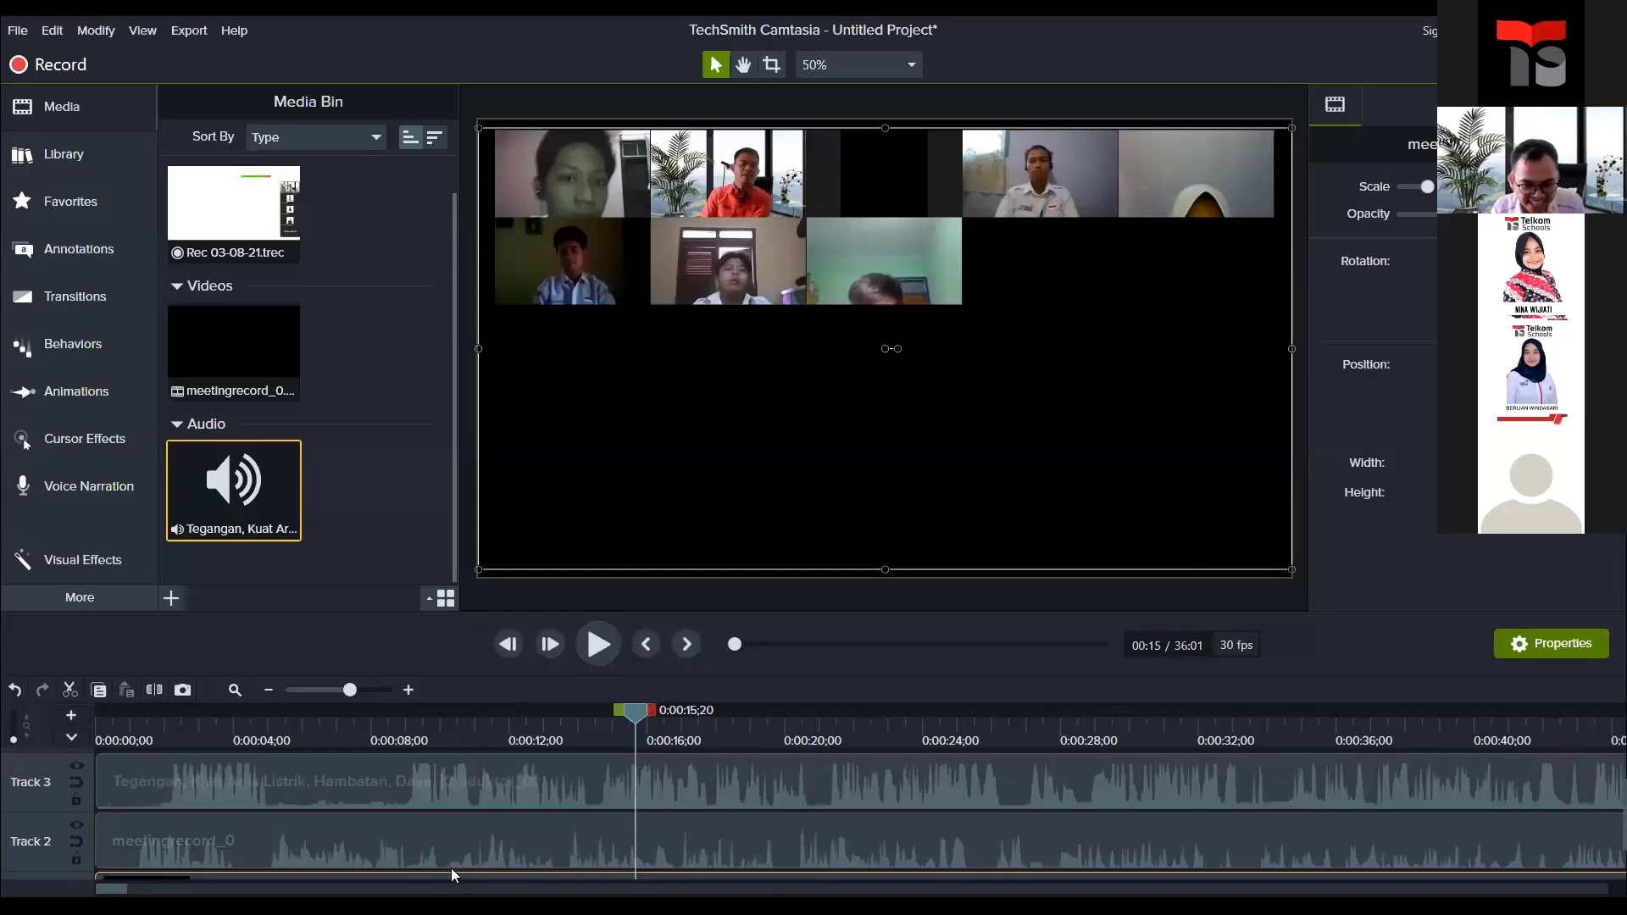
{"action": "left_click", "coordinate": [449, 849]}
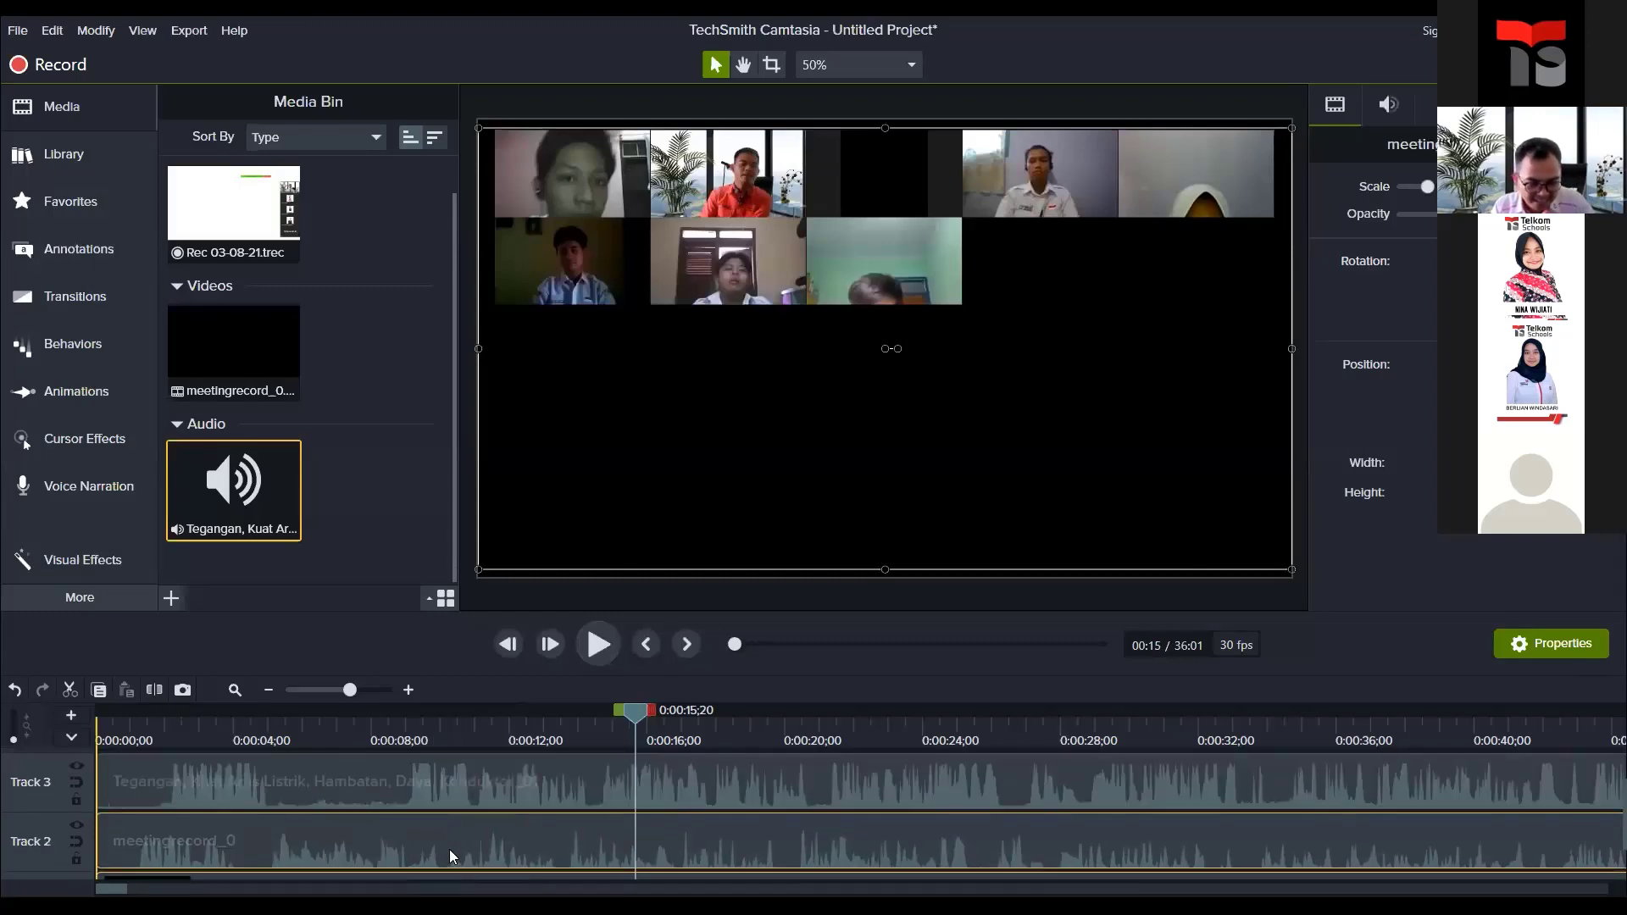
{"action": "left_click_drag", "start_coordinate": [464, 850], "coordinate": [613, 855]}
{"action": "left_click_drag", "start_coordinate": [448, 838], "coordinate": [196, 814]}
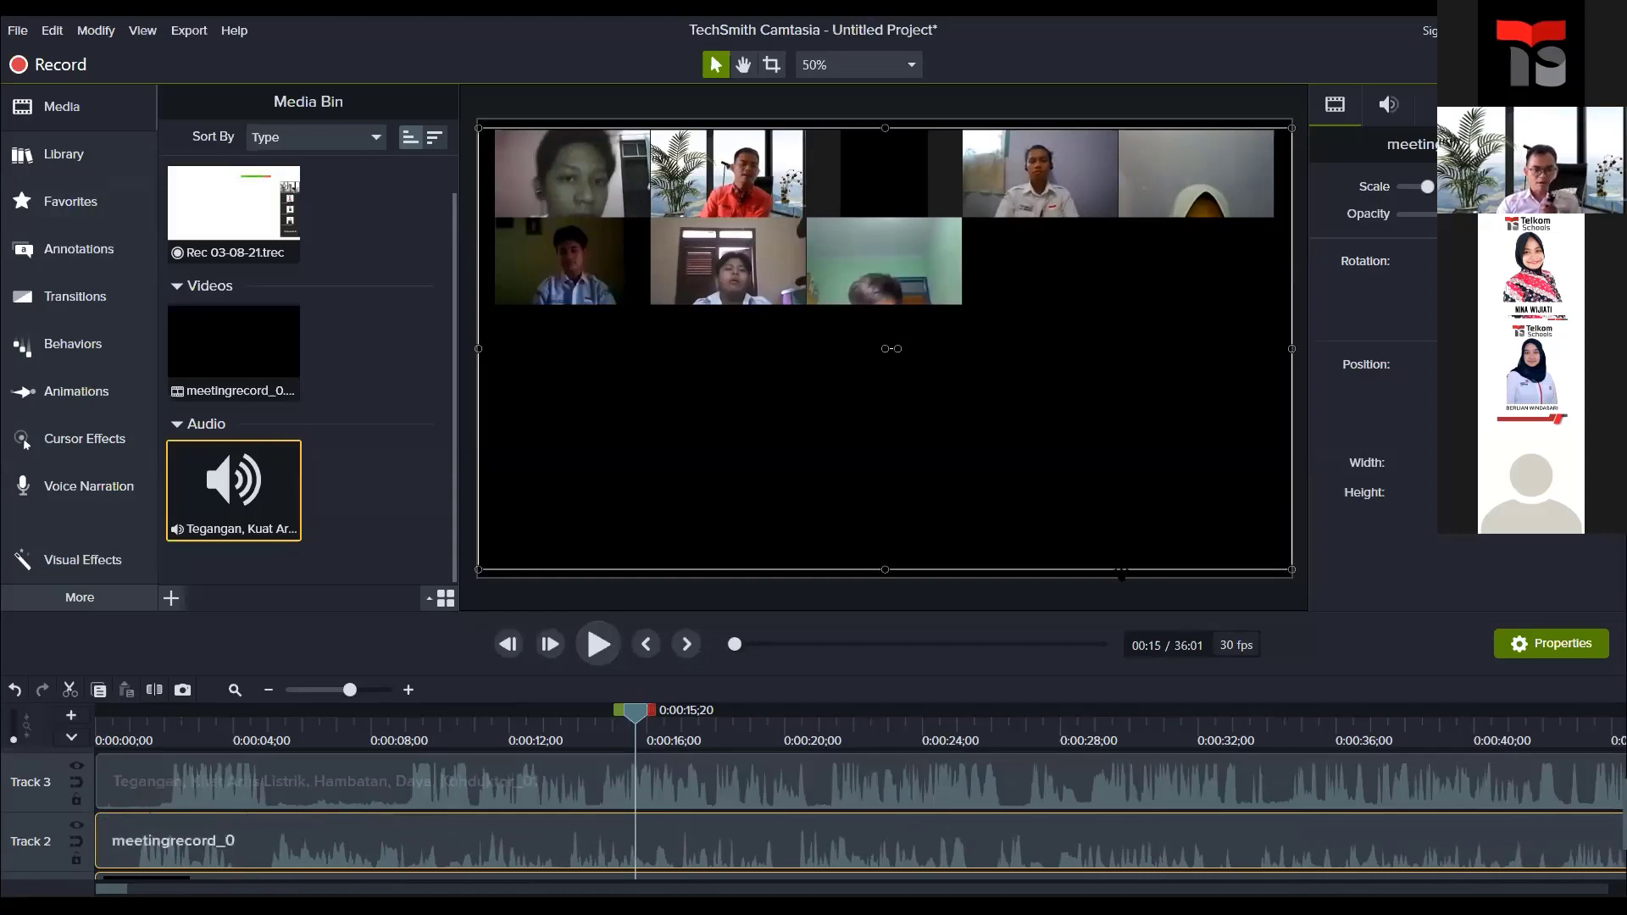
{"action": "scroll", "coordinate": [446, 783], "scroll_direction": "down", "scroll_amount": 1}
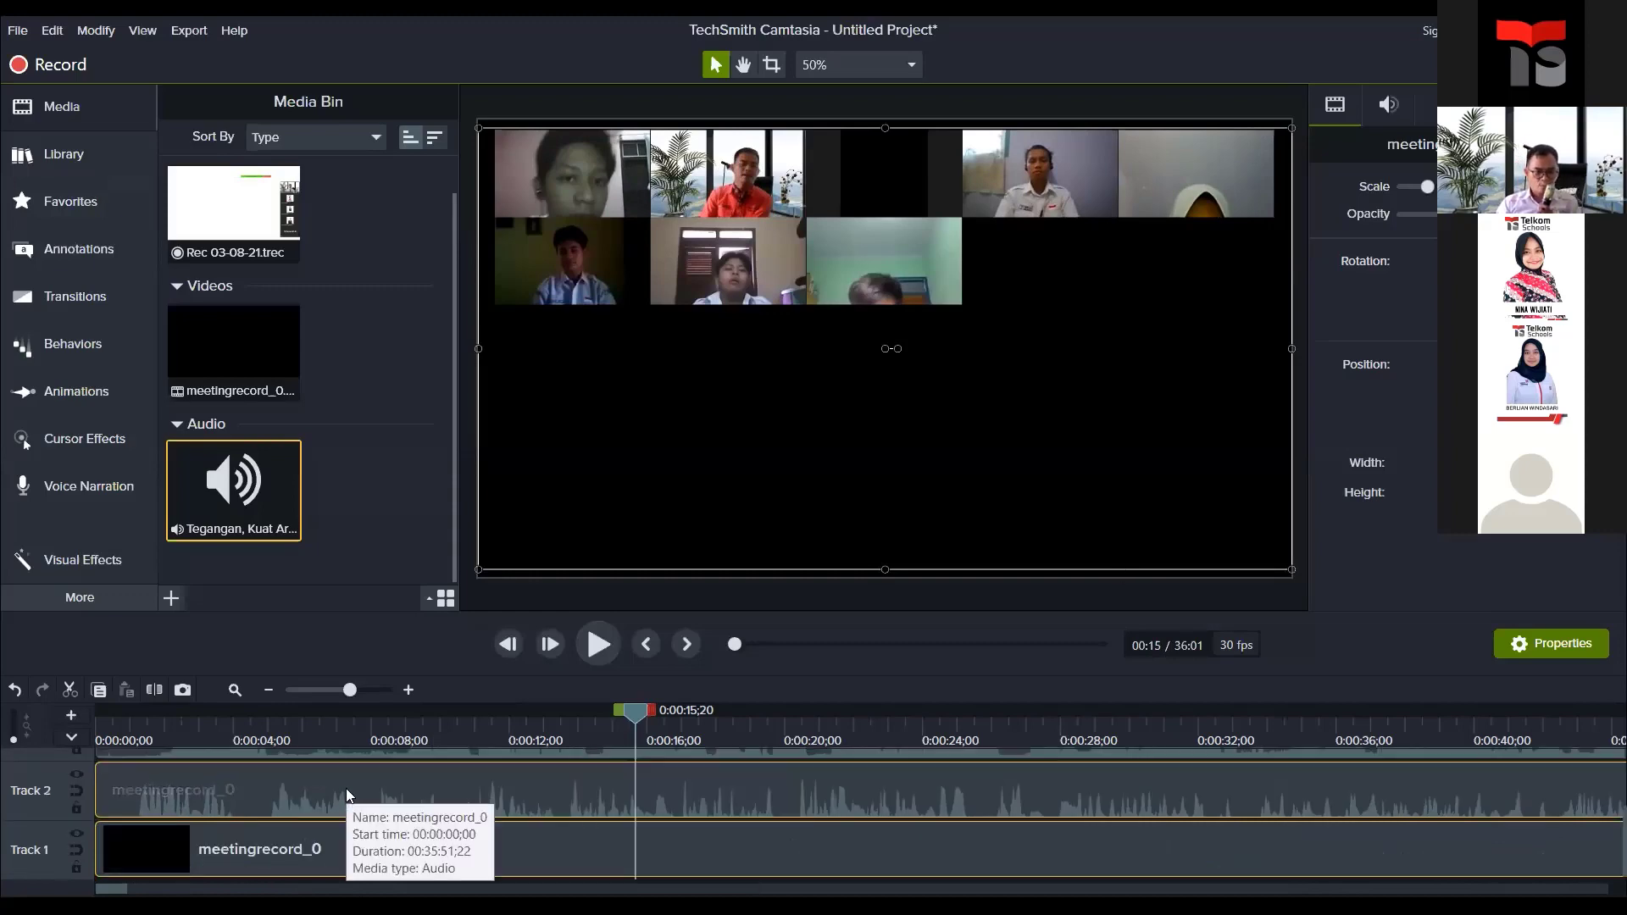
Step: Disable Track 2 with the original meeting audio and preview the video with the Track 3 audio up to 0:00:25;24
{"action": "left_click", "coordinate": [248, 793]}
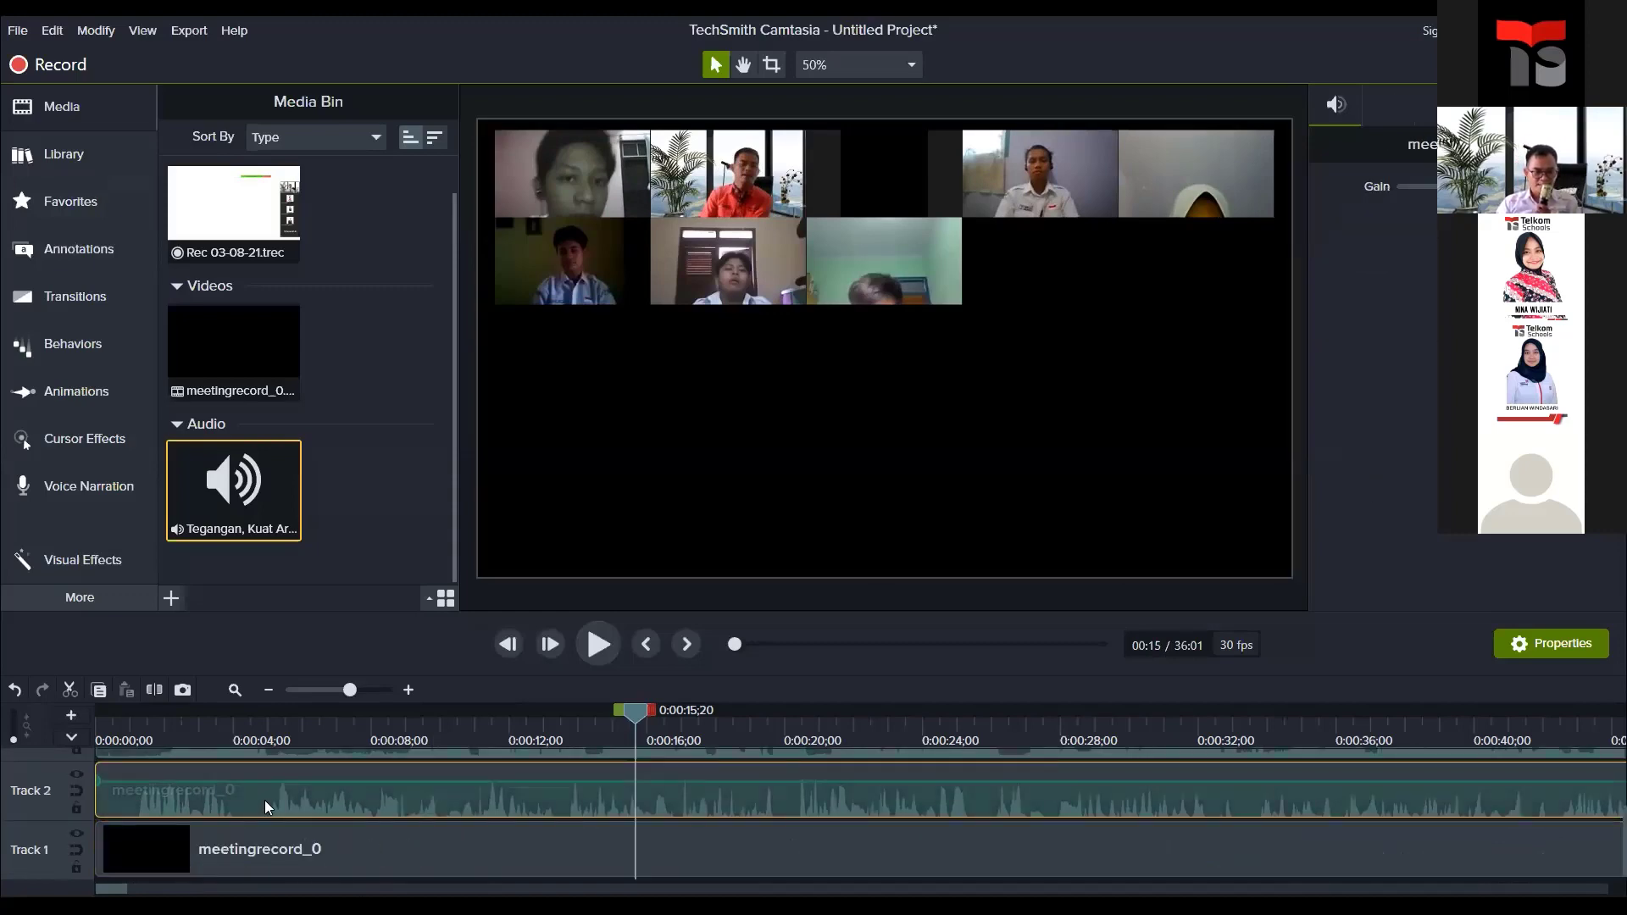
{"action": "scroll", "coordinate": [264, 800], "scroll_direction": "up", "scroll_amount": 1}
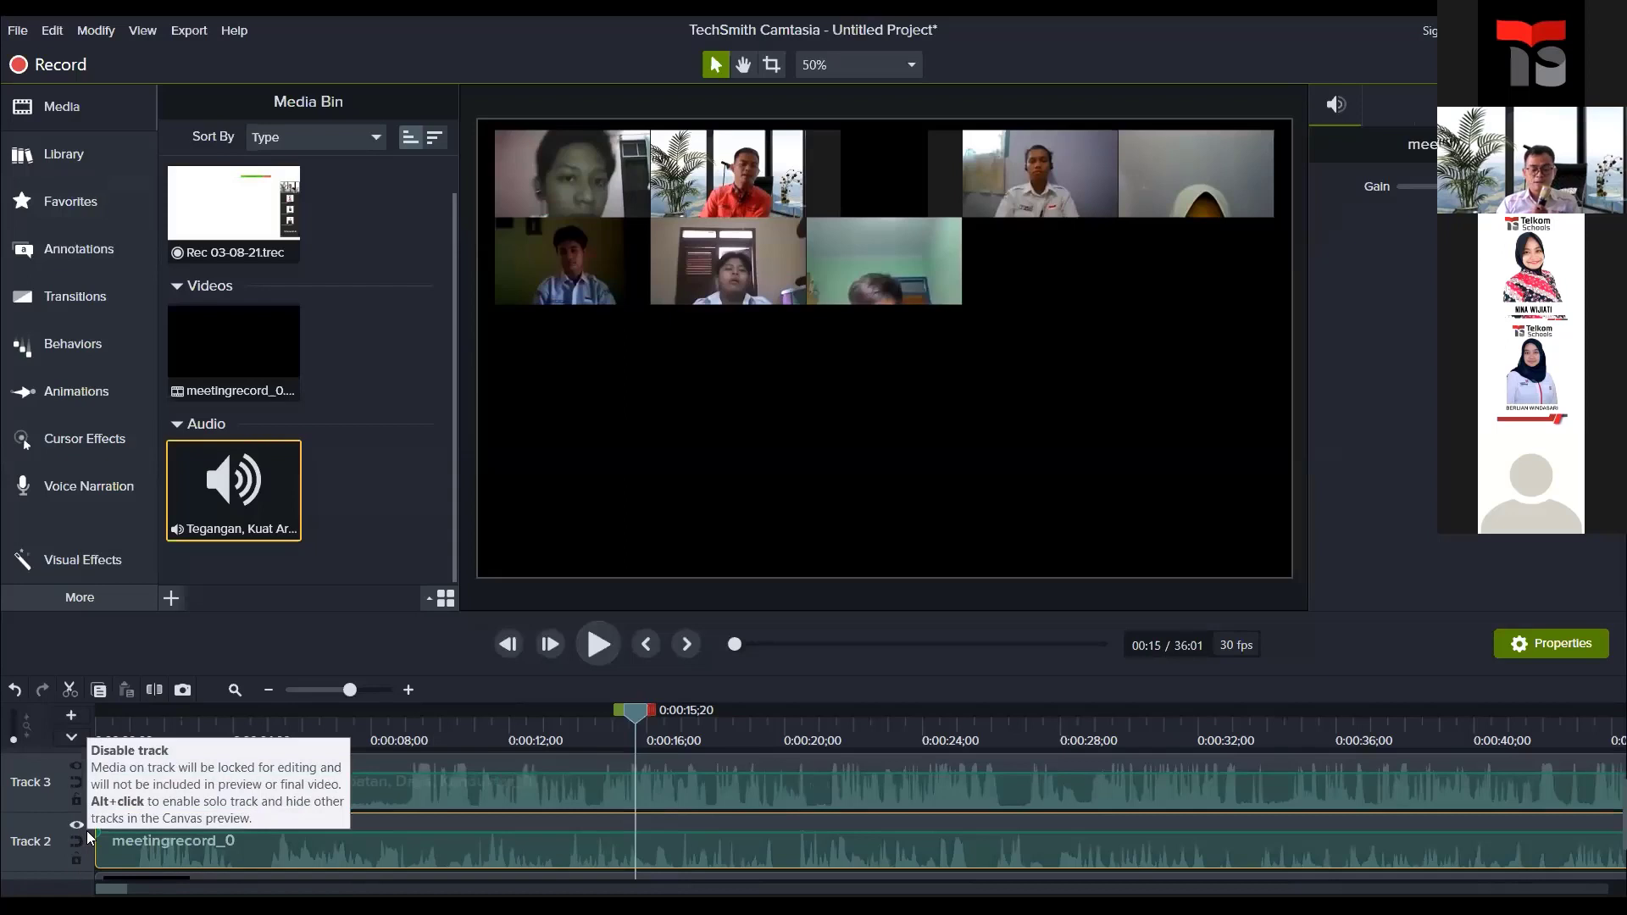
{"action": "left_click", "coordinate": [76, 826]}
{"action": "left_click", "coordinate": [597, 646]}
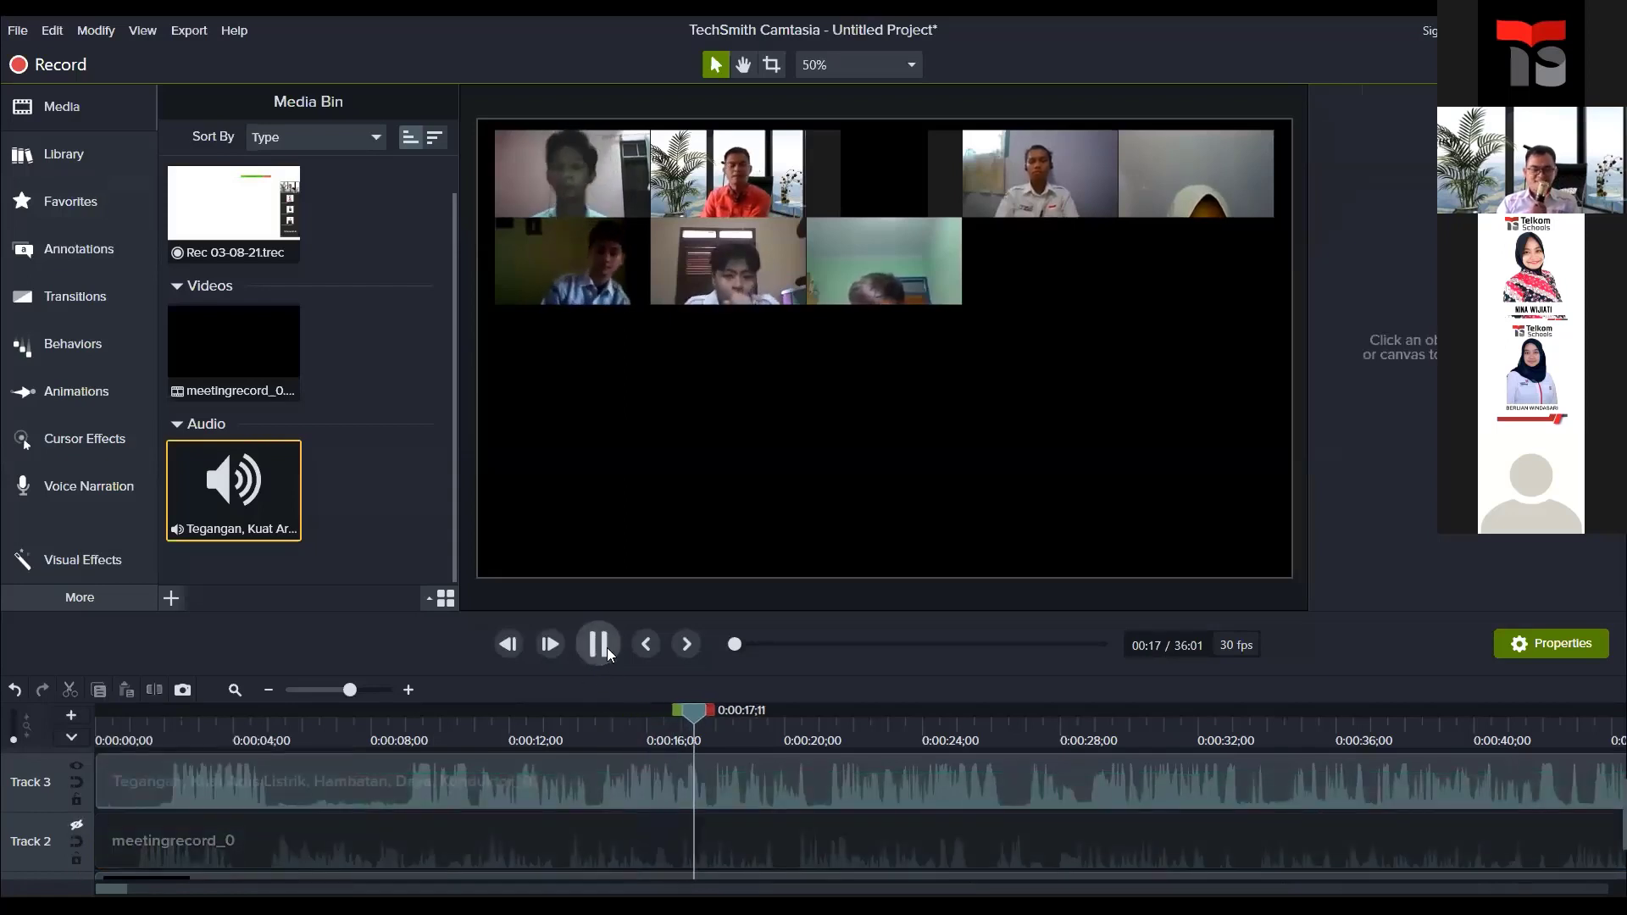
{"action": "left_click", "coordinate": [606, 647]}
{"action": "left_click", "coordinate": [607, 648]}
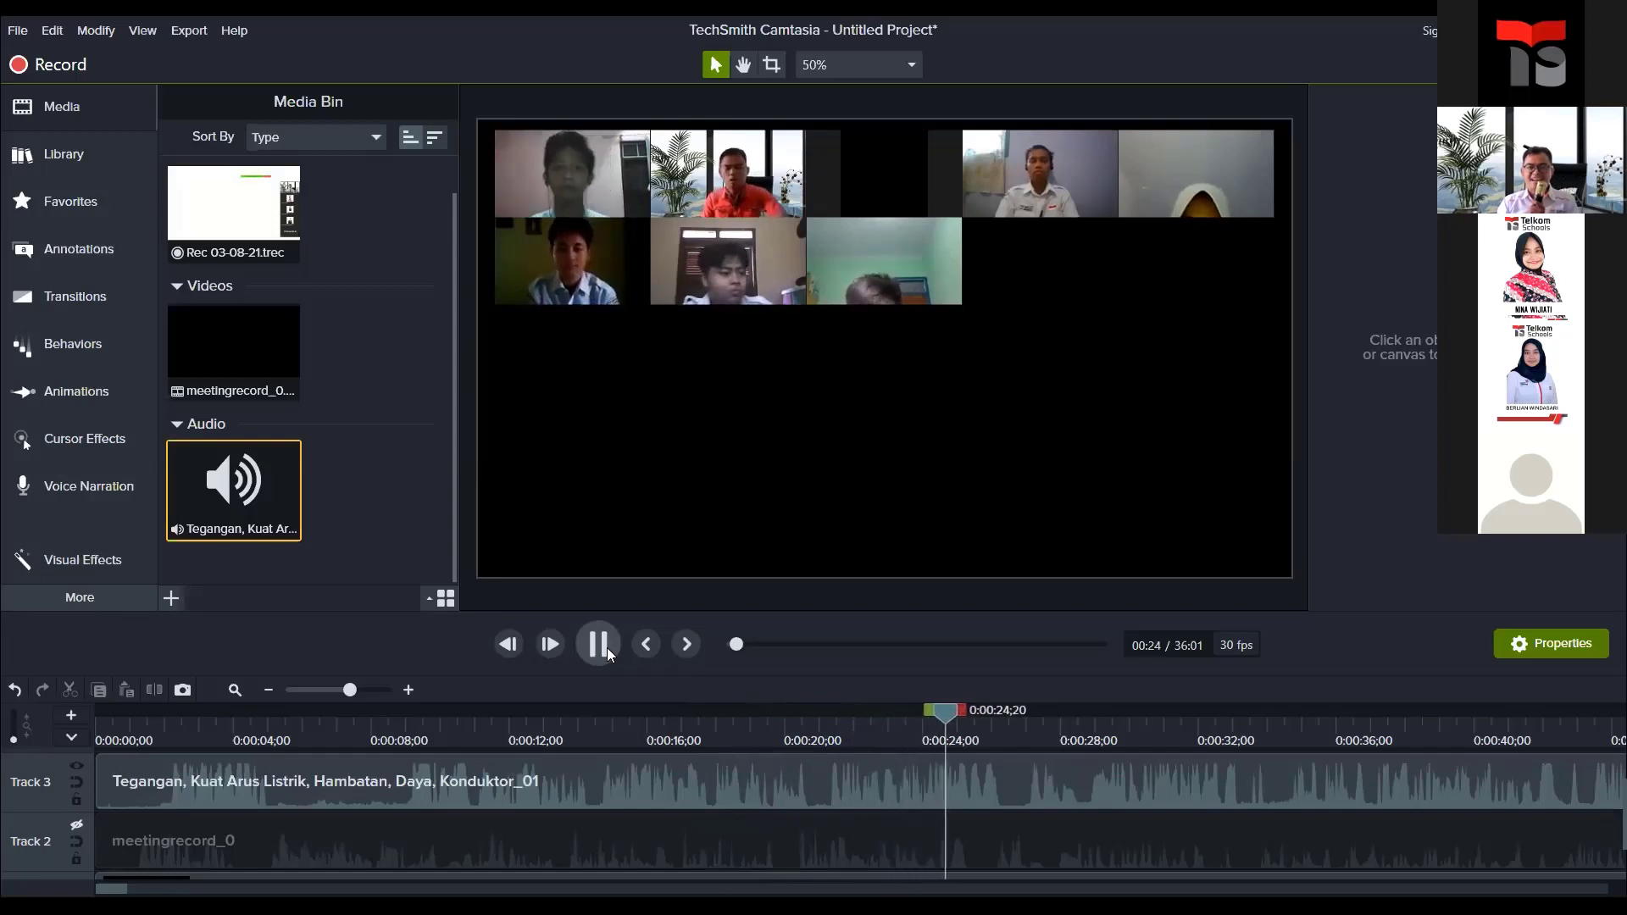
{"action": "left_click", "coordinate": [607, 648]}
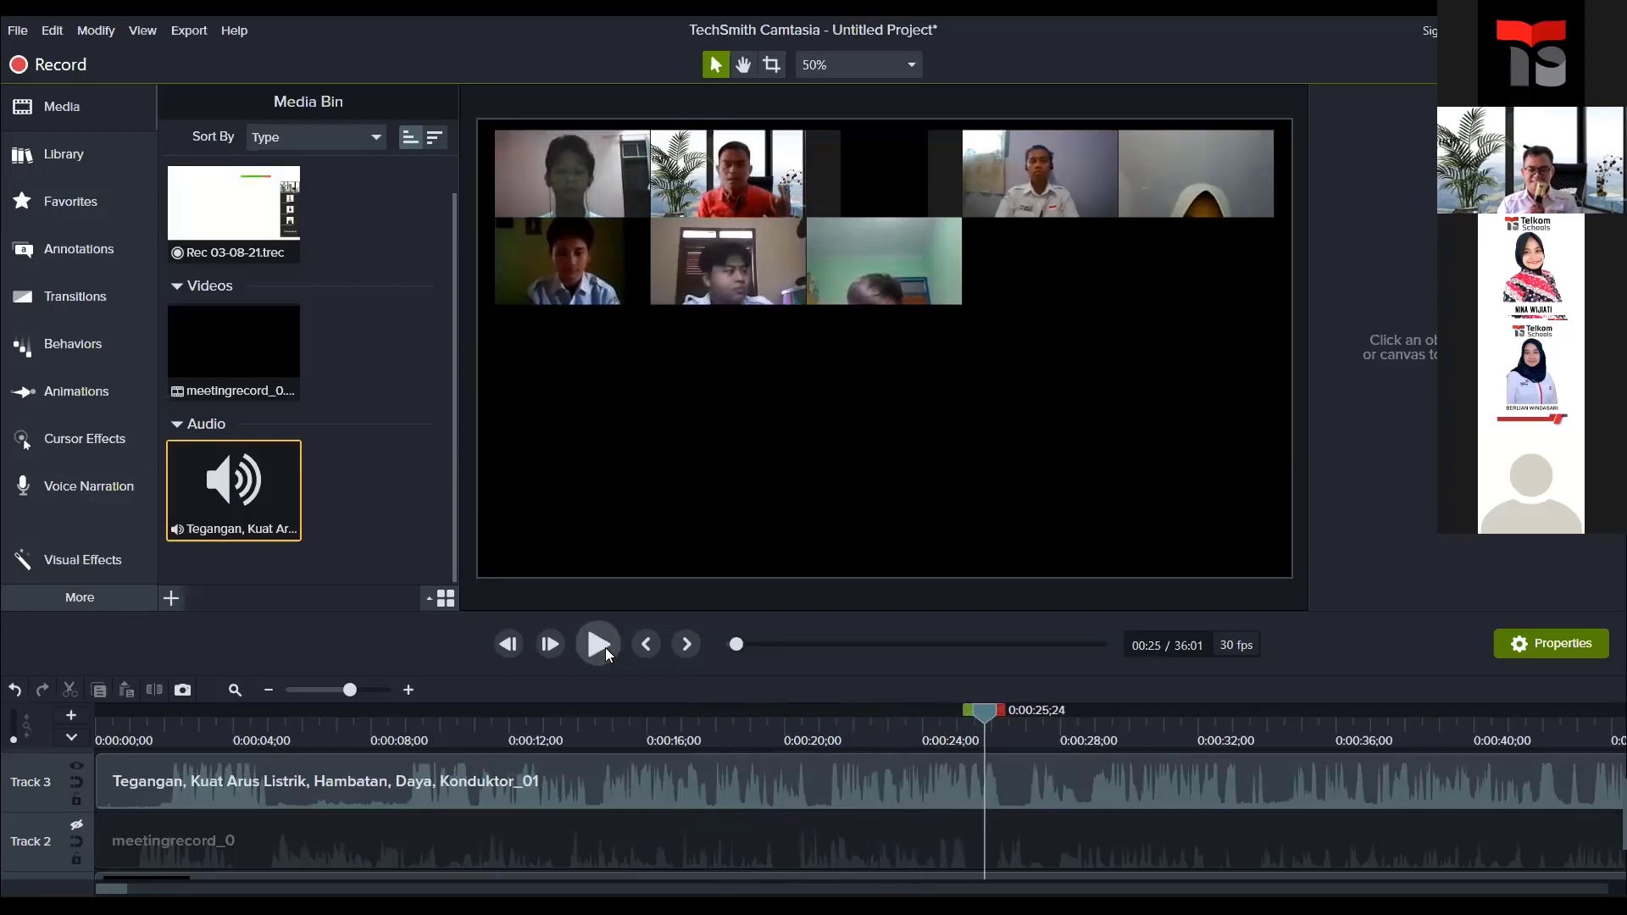
Step: Re-enable Track 2 to select its meetingrecord_0 audio, disable the track again, and preview the Track 3 audio up to 0:00:29;04
{"action": "left_click", "coordinate": [77, 825]}
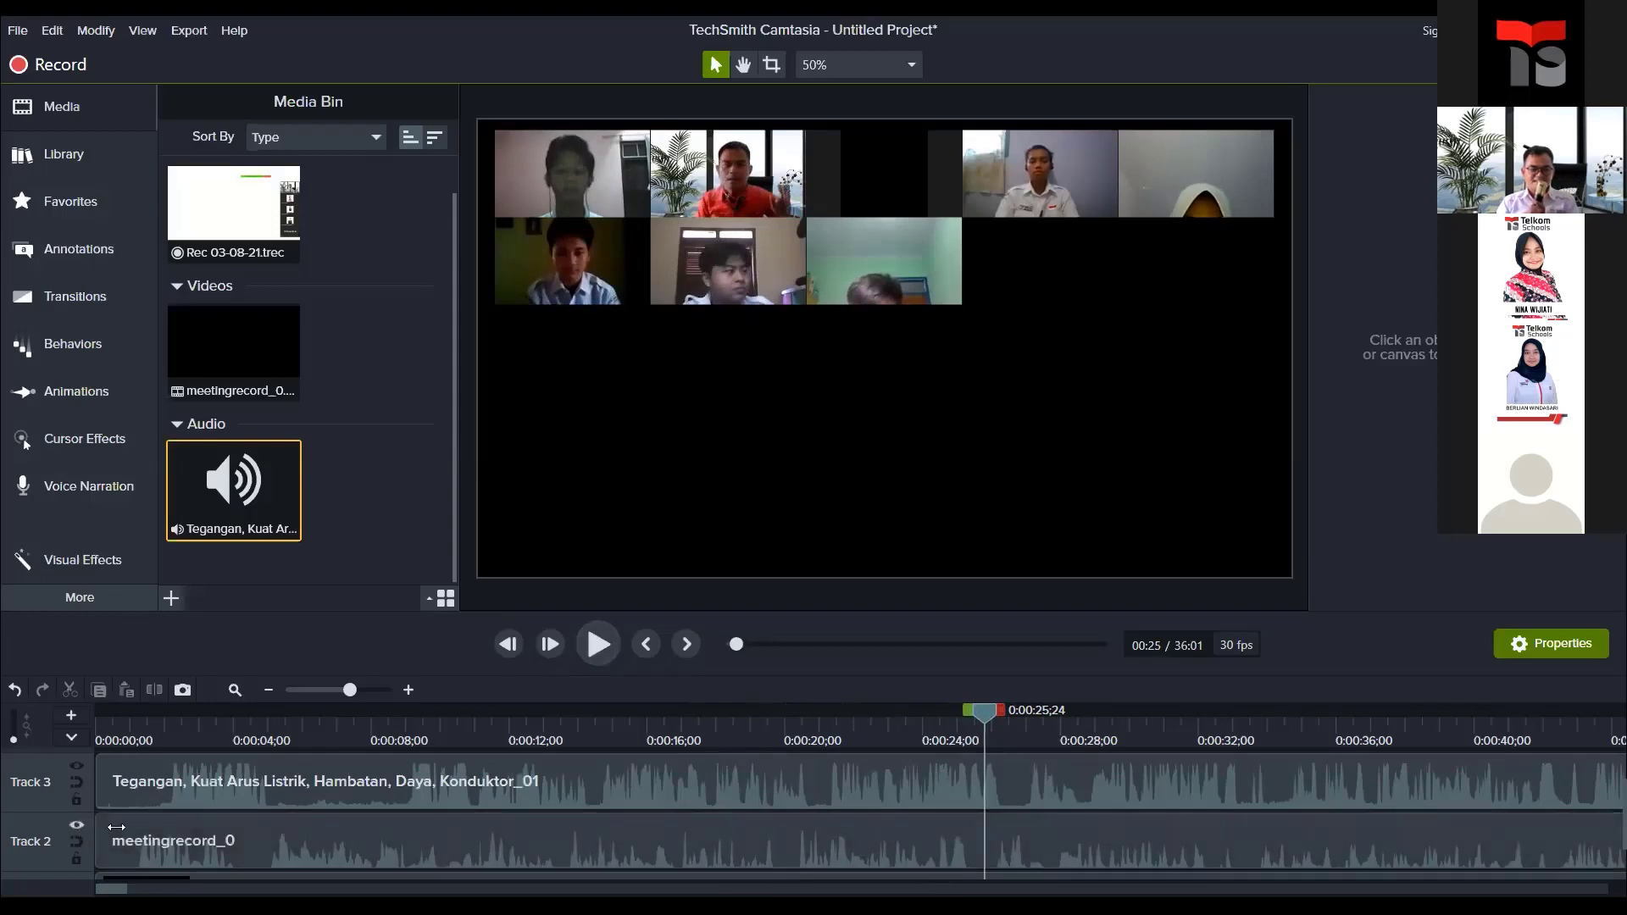
{"action": "left_click", "coordinate": [576, 858]}
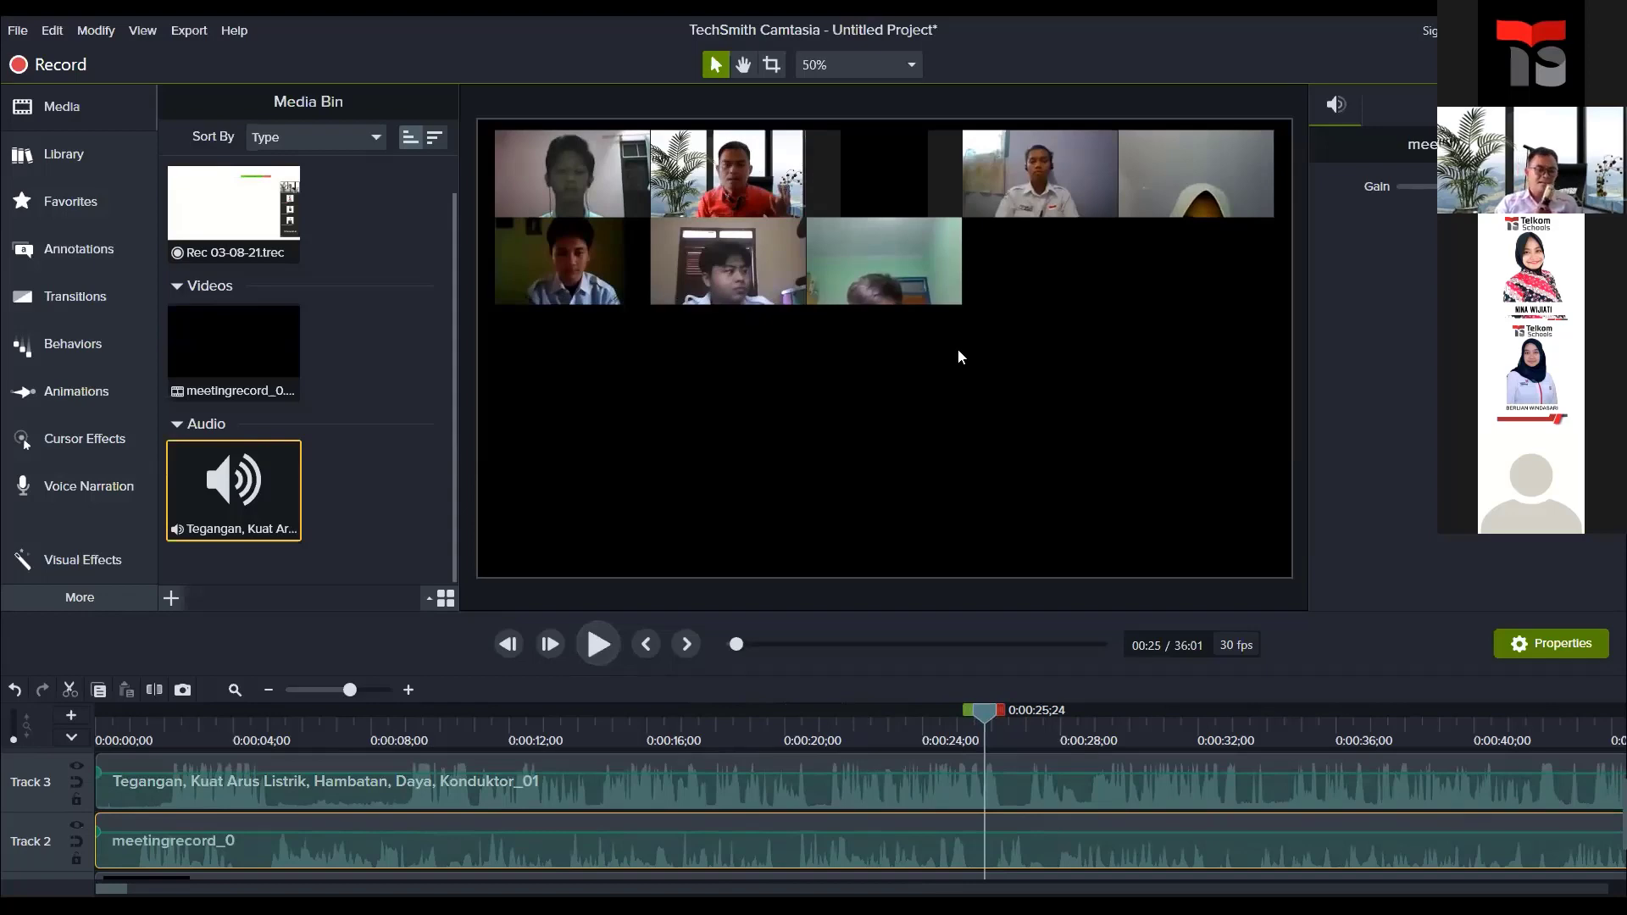
{"action": "left_click", "coordinate": [76, 827]}
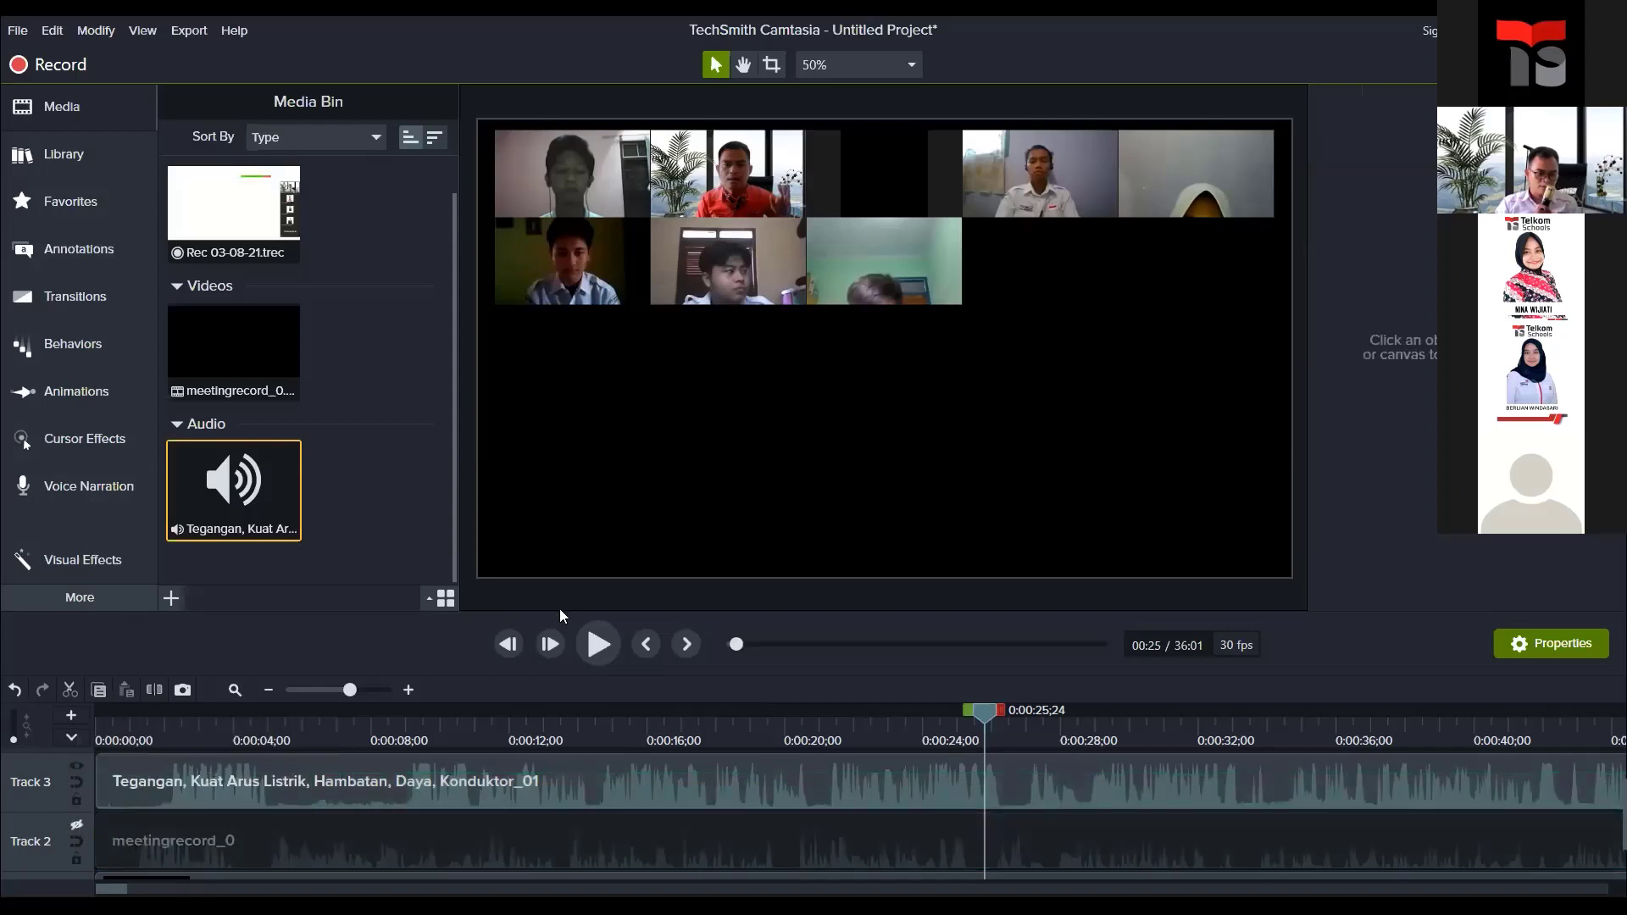
{"action": "left_click", "coordinate": [599, 644]}
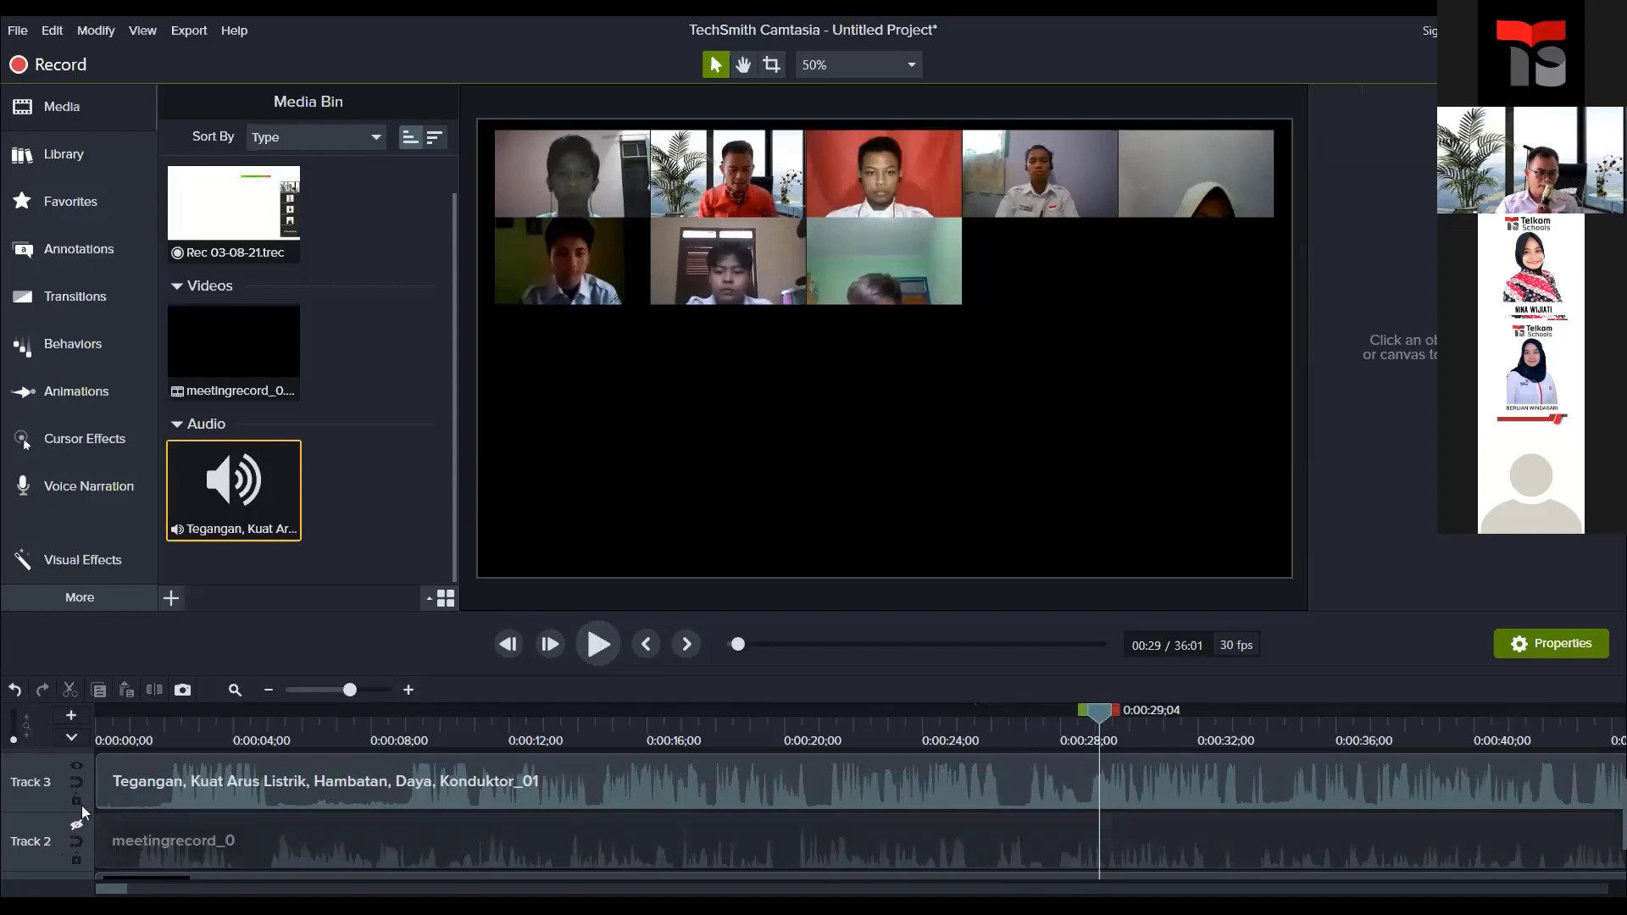
Step: Enable Track 2 and disable Track 3 to preview the original meeting audio up to 0:00:38;06
{"action": "left_click", "coordinate": [77, 824]}
{"action": "left_click", "coordinate": [77, 766]}
{"action": "left_click", "coordinate": [599, 646]}
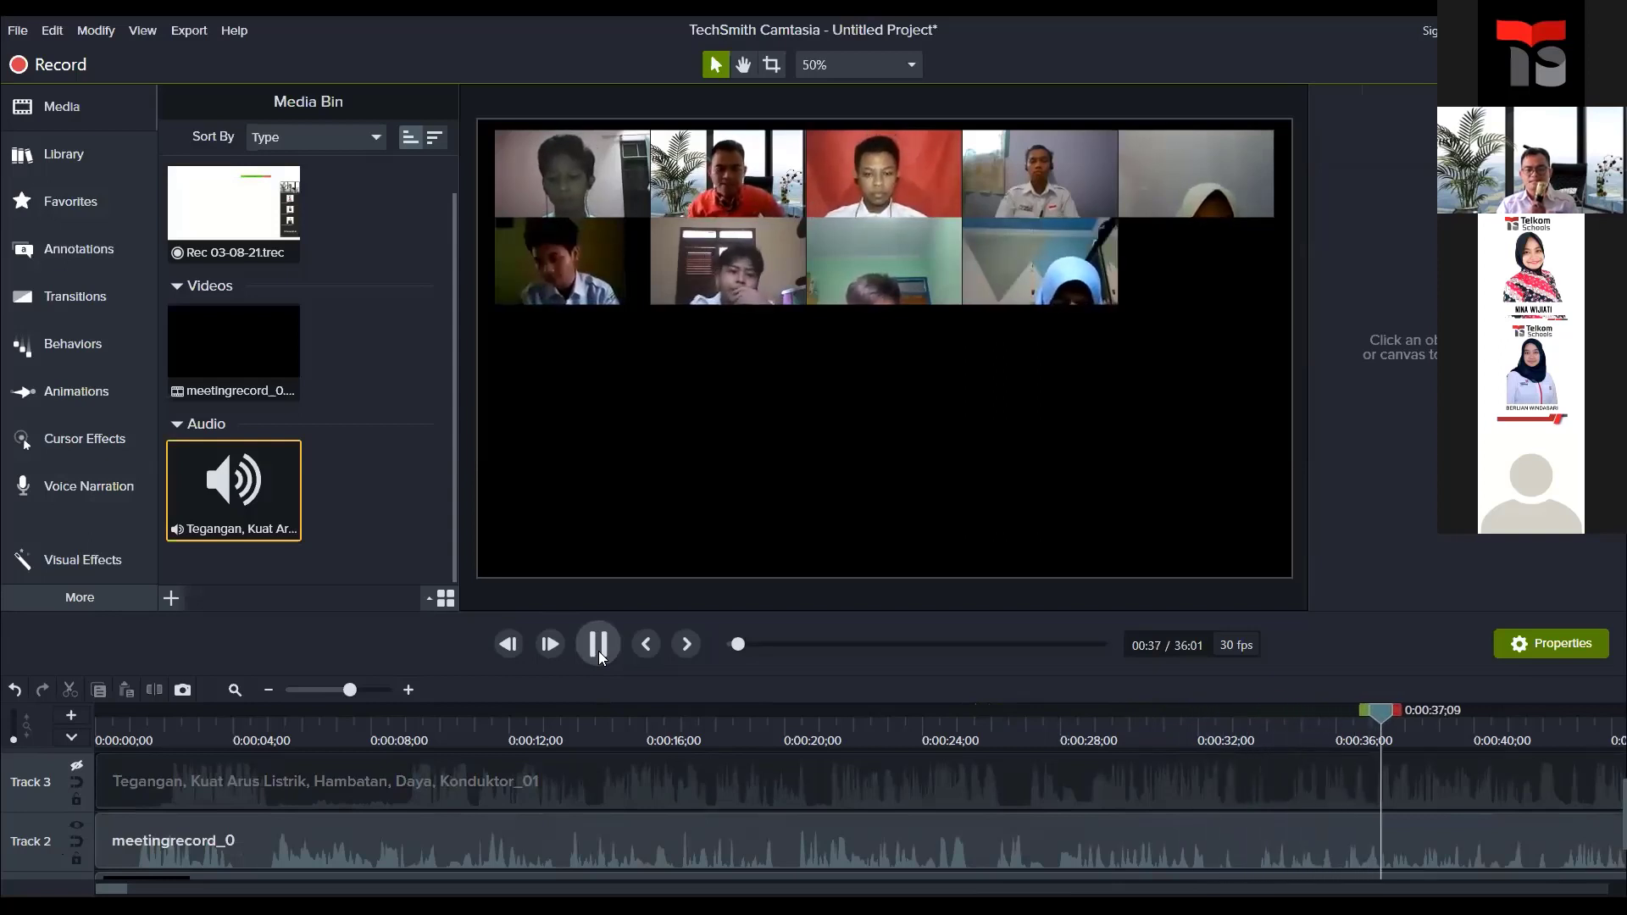
{"action": "left_click", "coordinate": [599, 650]}
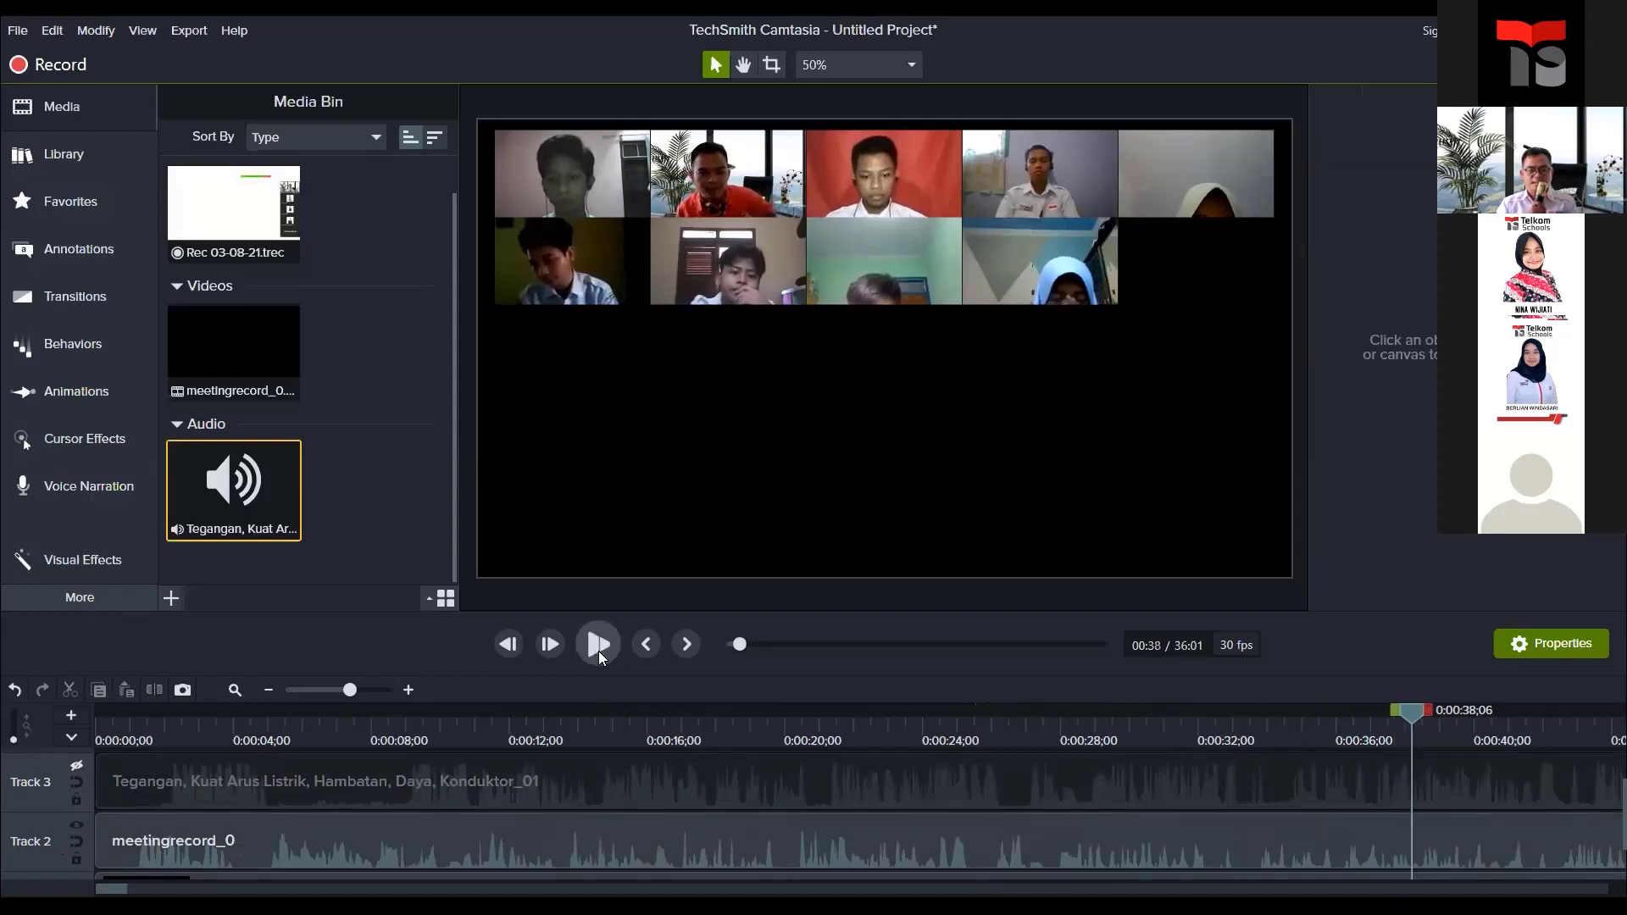
Step: Enable Track 3, disable Track 2, and preview the video with the separate audio up to 0:00:42;05
{"action": "left_click", "coordinate": [78, 766]}
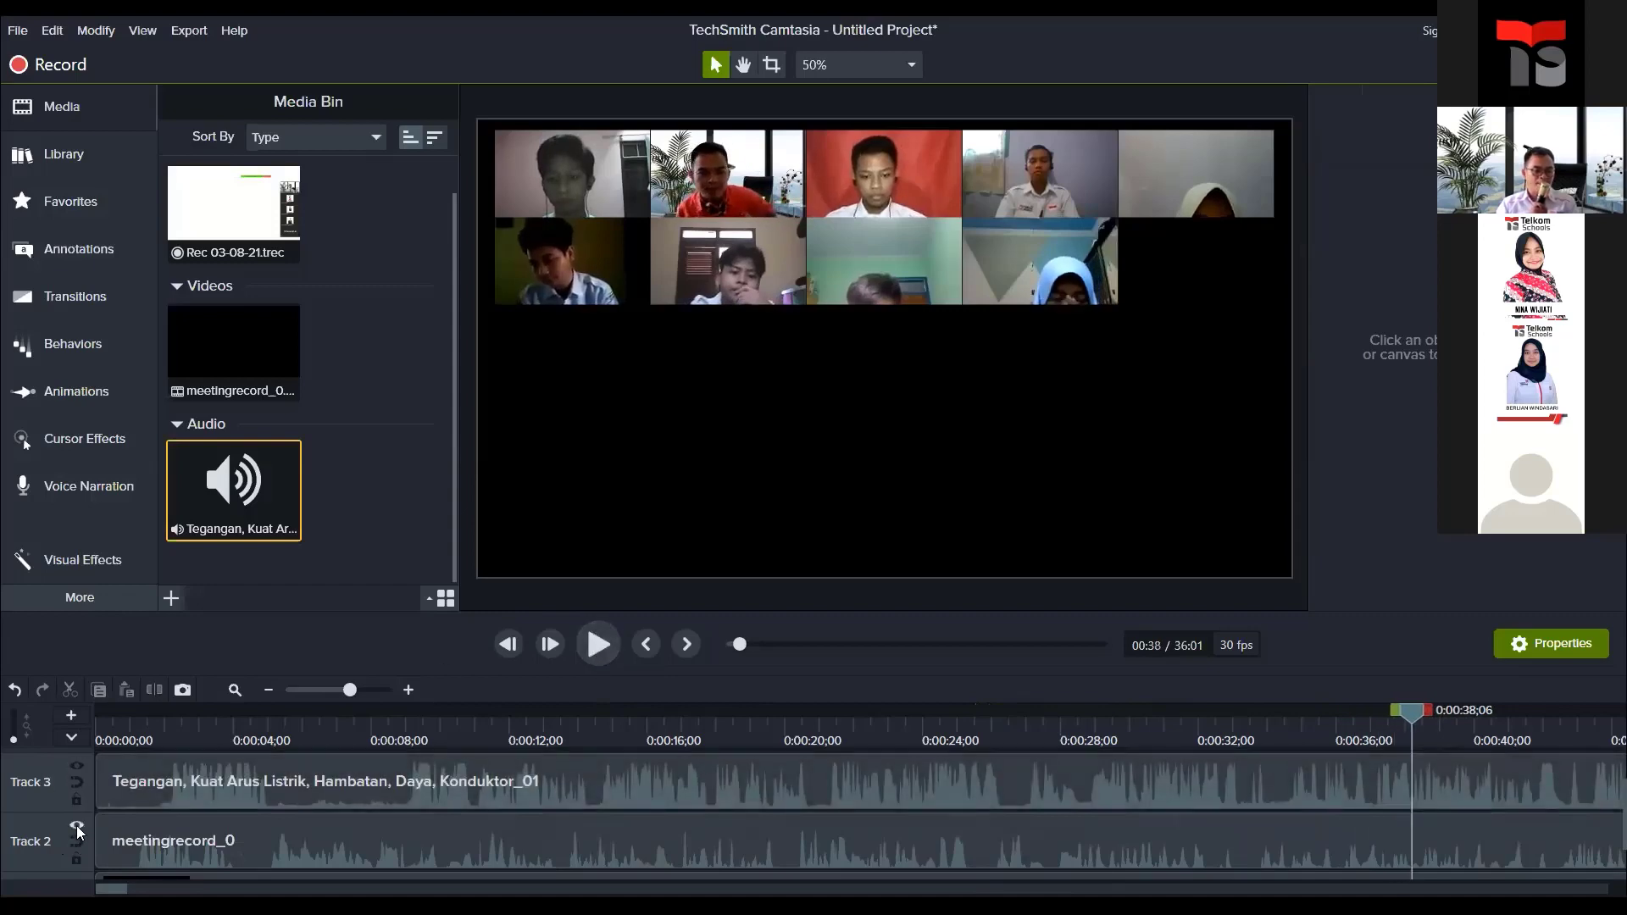
{"action": "left_click", "coordinate": [76, 825]}
{"action": "left_click", "coordinate": [596, 646]}
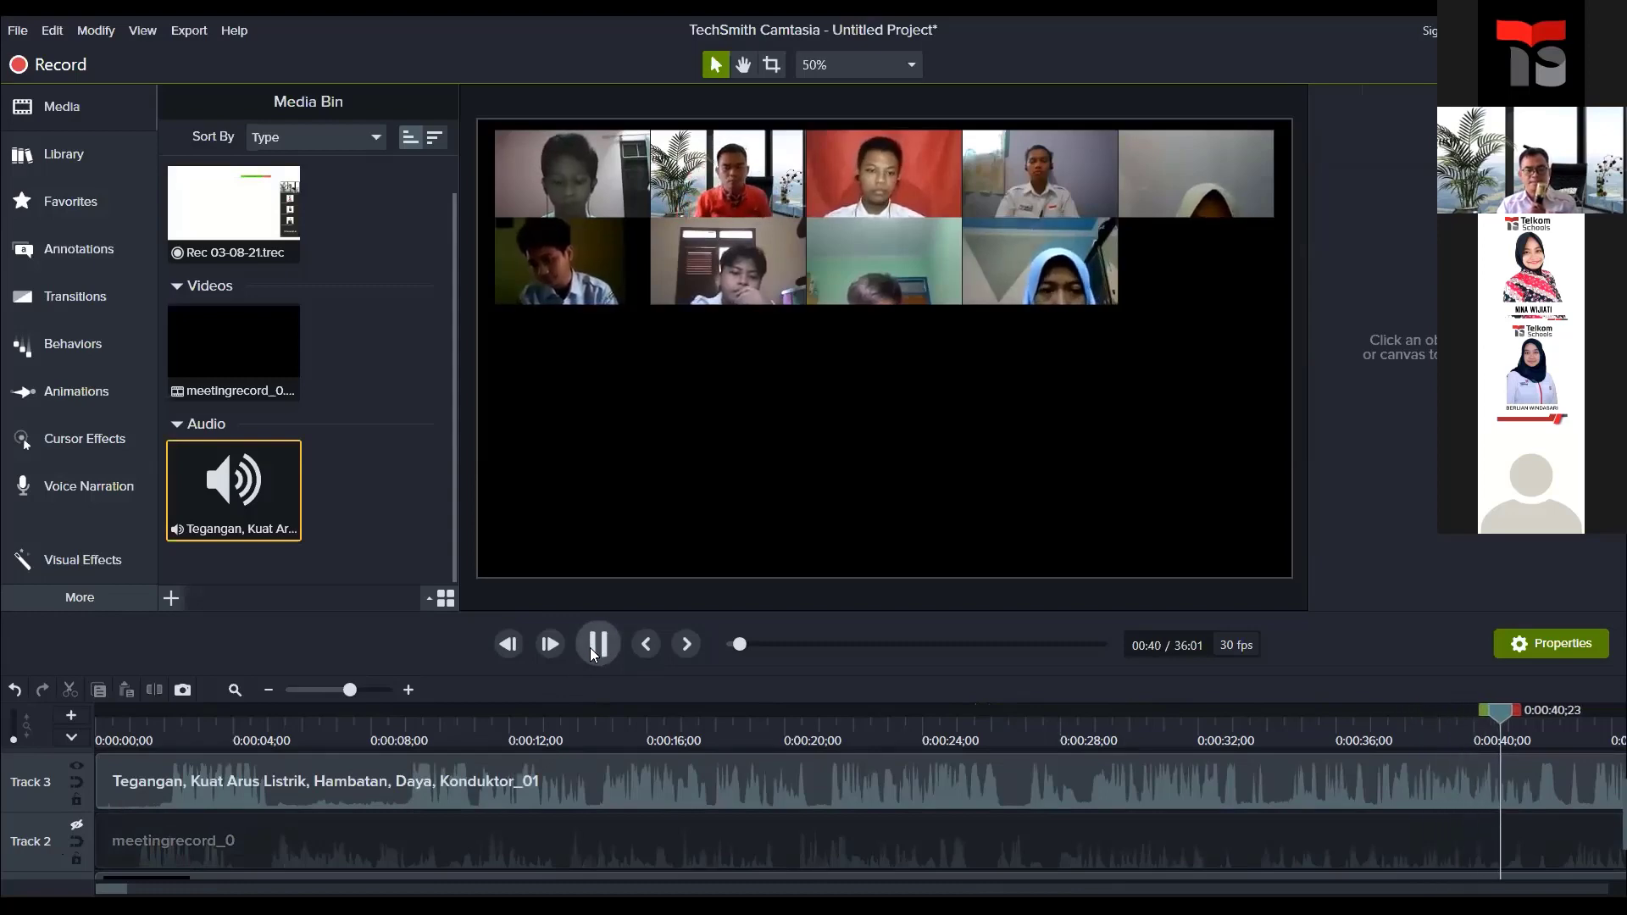
{"action": "left_click", "coordinate": [598, 649]}
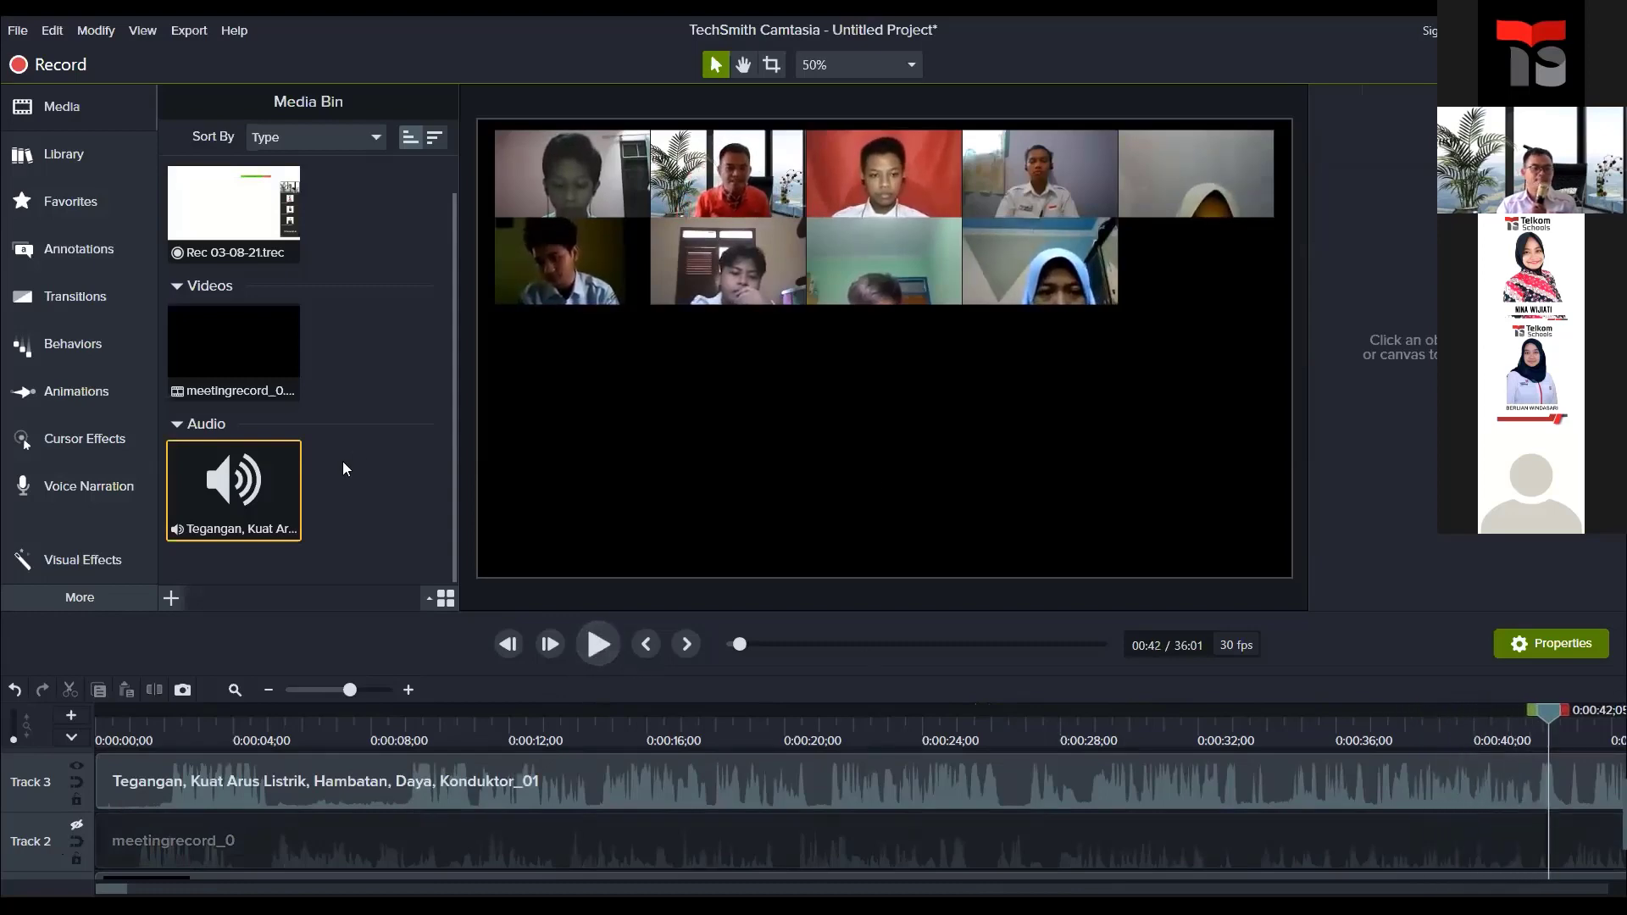
Step: Enable Track 2 and delete the original meetingrecord_0 audio from it
{"action": "left_click", "coordinate": [370, 488]}
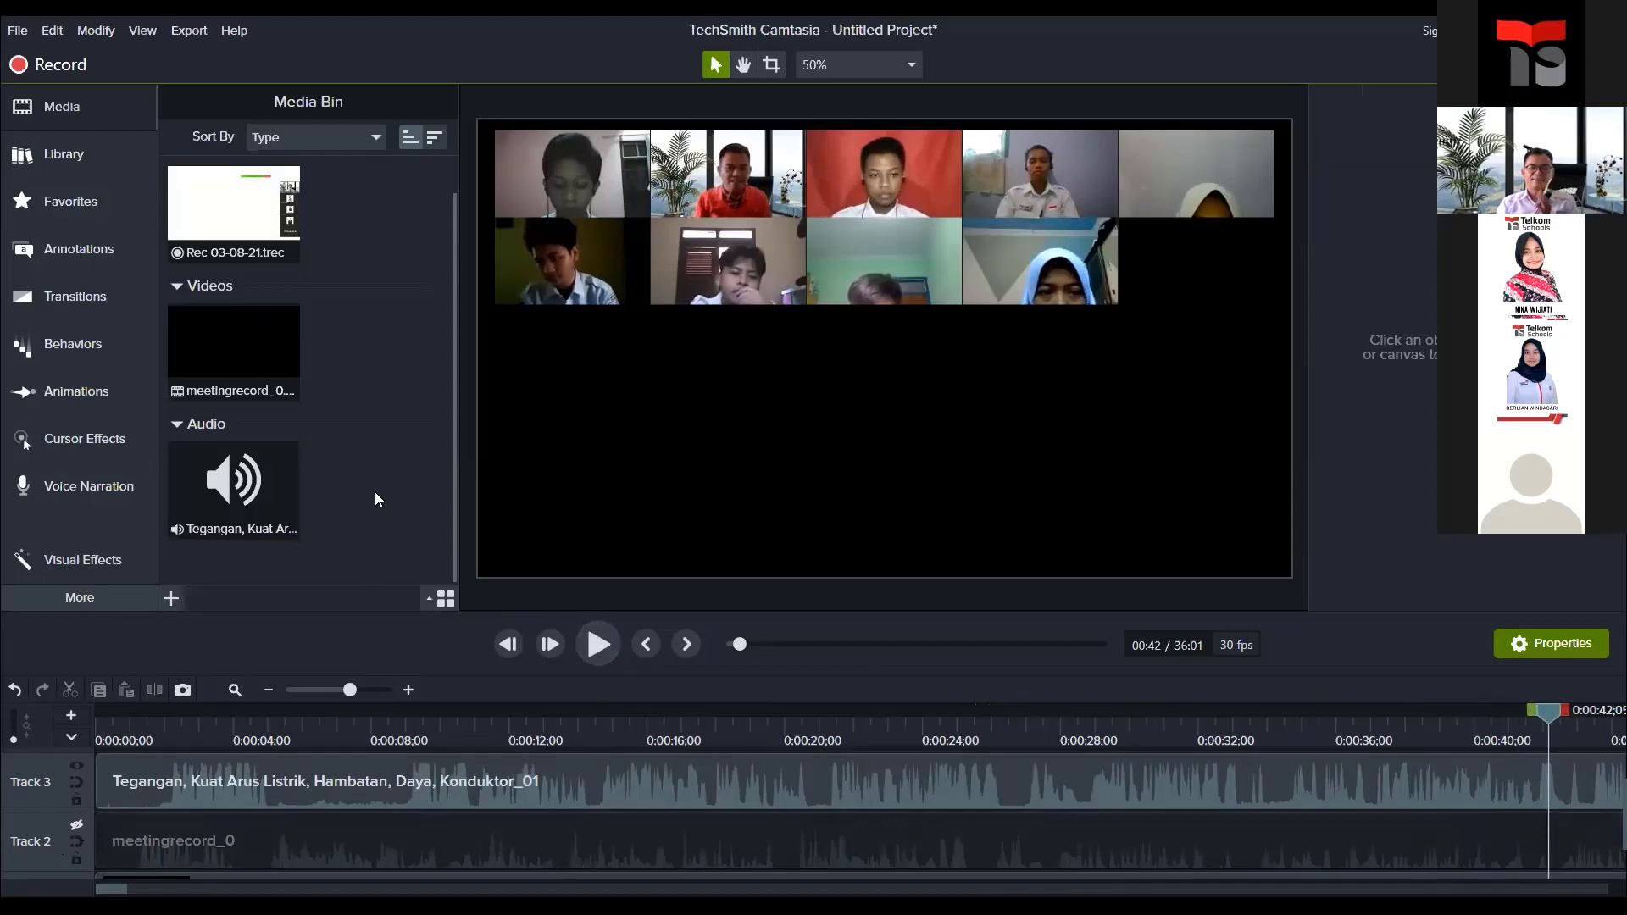
{"action": "left_click", "coordinate": [80, 822]}
{"action": "left_click", "coordinate": [317, 856]}
{"action": "key", "text": "Delete"}
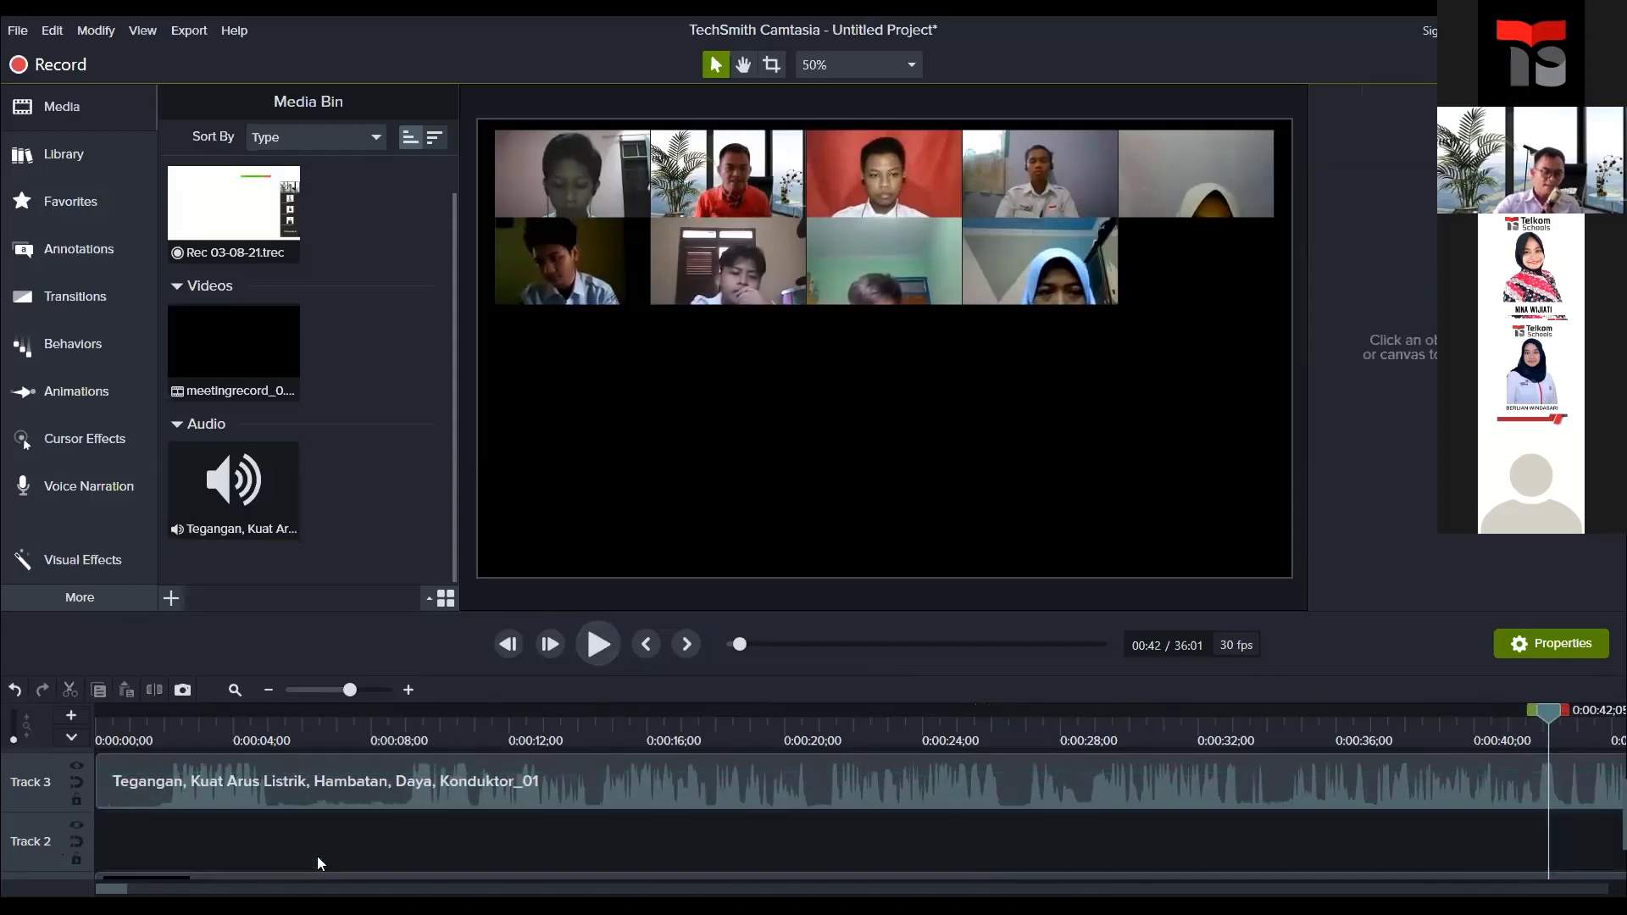
Step: Group the separate audio clip on Track 3 with the meetingrecord_0 video on Track 1
{"action": "left_click", "coordinate": [525, 778]}
{"action": "scroll", "coordinate": [540, 847], "scroll_direction": "down", "scroll_amount": 1}
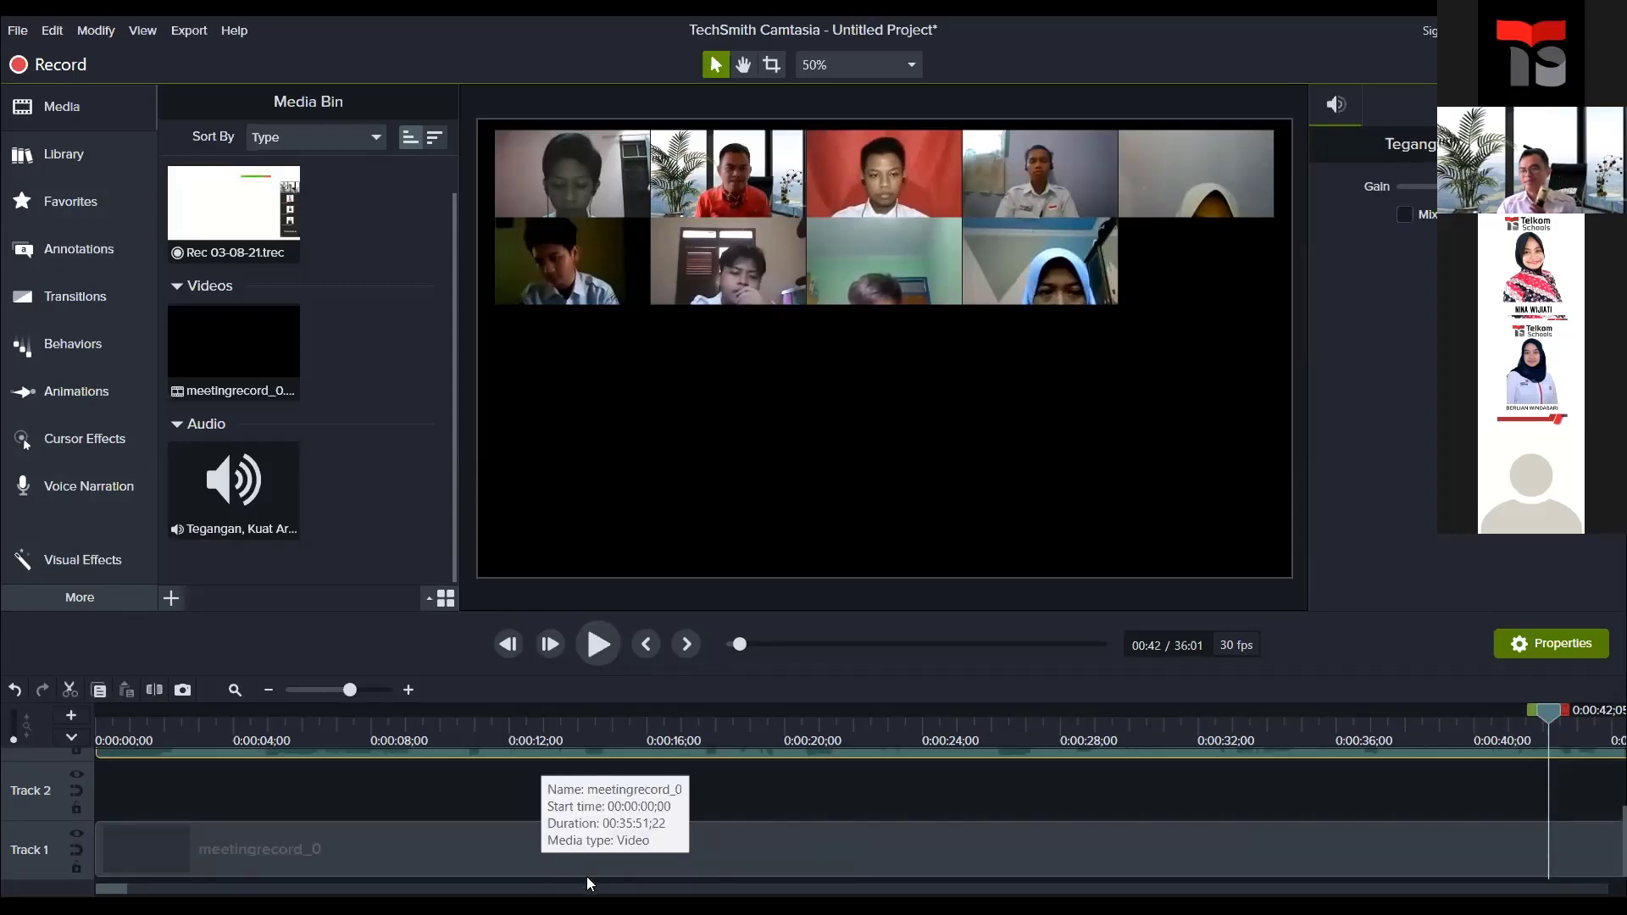
{"action": "left_click", "coordinate": [512, 856]}
{"action": "right_click", "coordinate": [512, 848]}
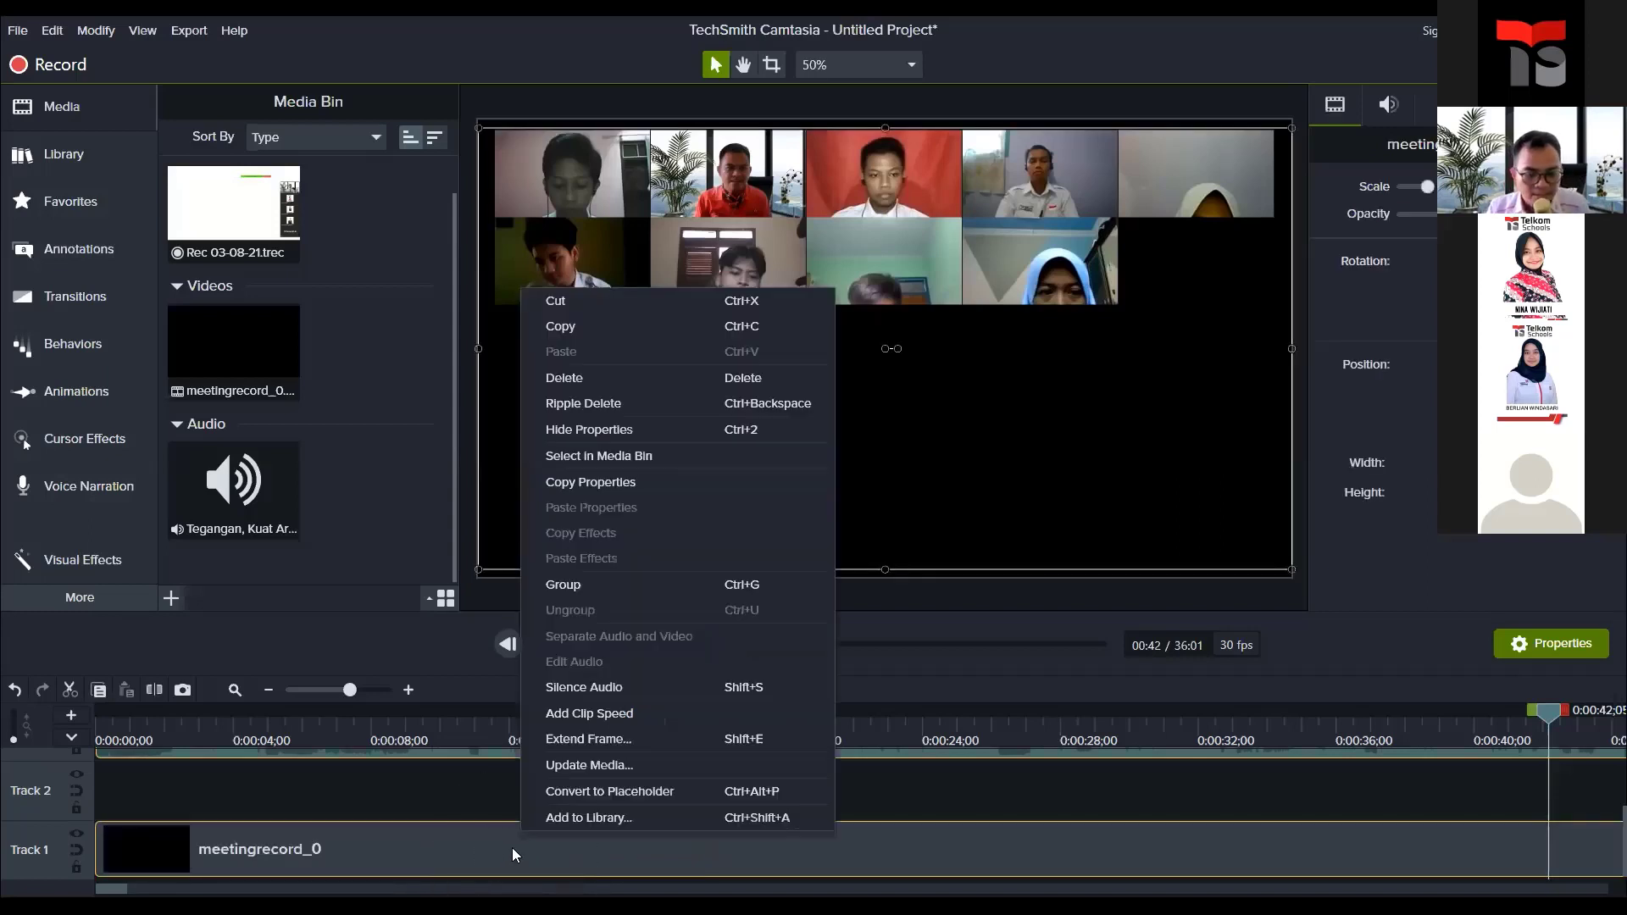
{"action": "left_click", "coordinate": [577, 585]}
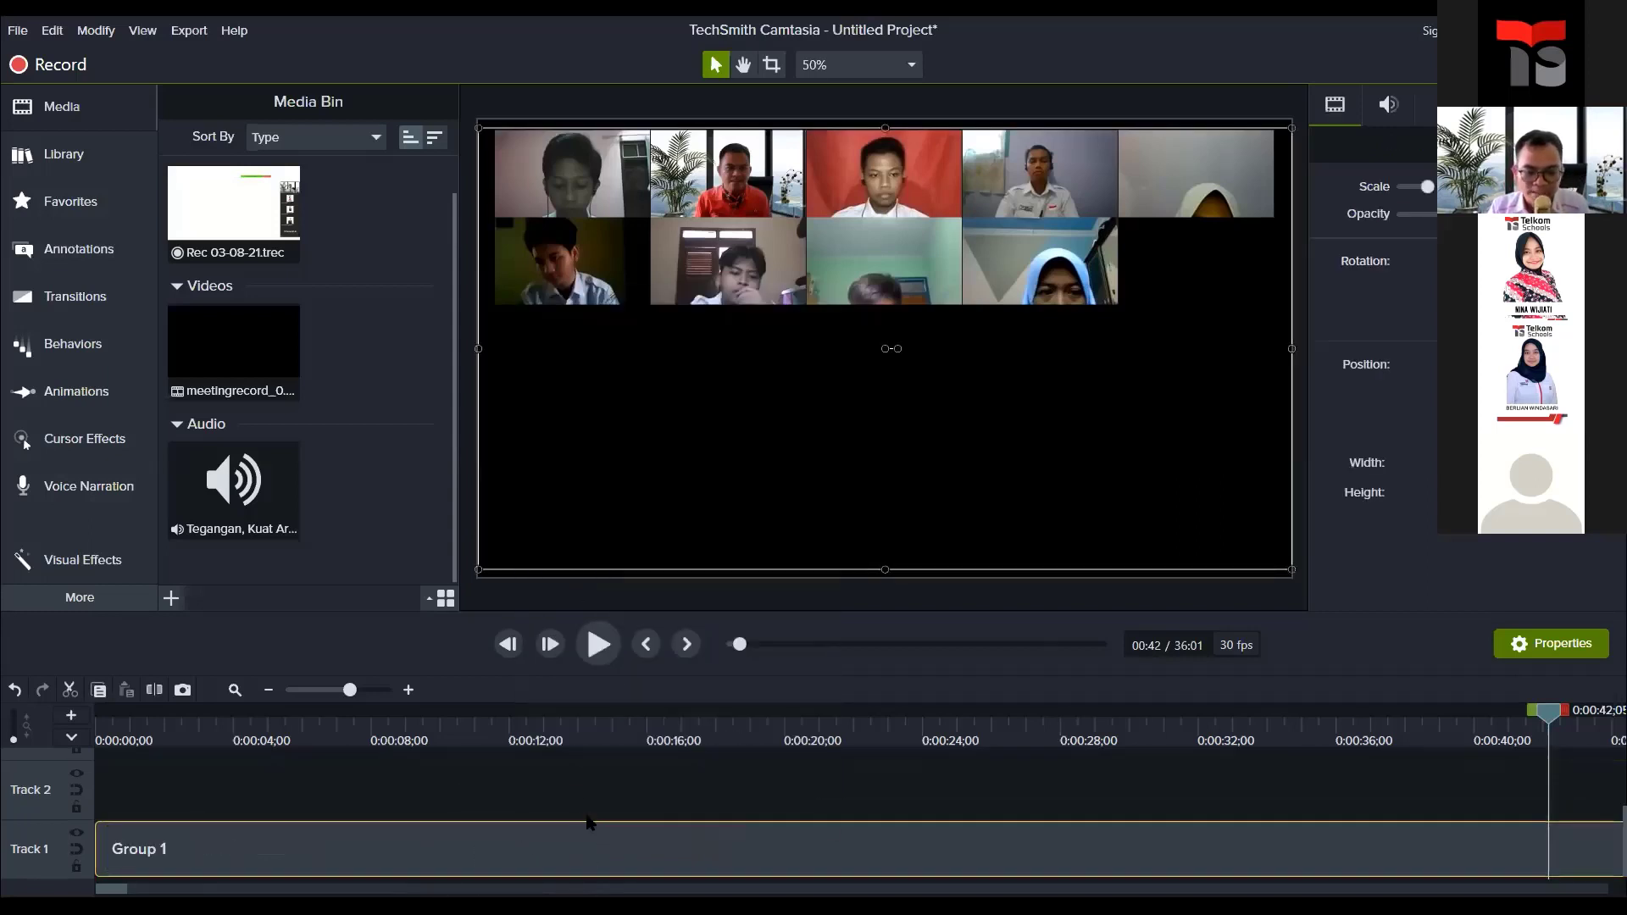
Step: Preview the grouped clip briefly from the current position and again from 0:07:20;20 to 0:07:24;20
{"action": "left_click", "coordinate": [610, 647]}
{"action": "left_click", "coordinate": [603, 646]}
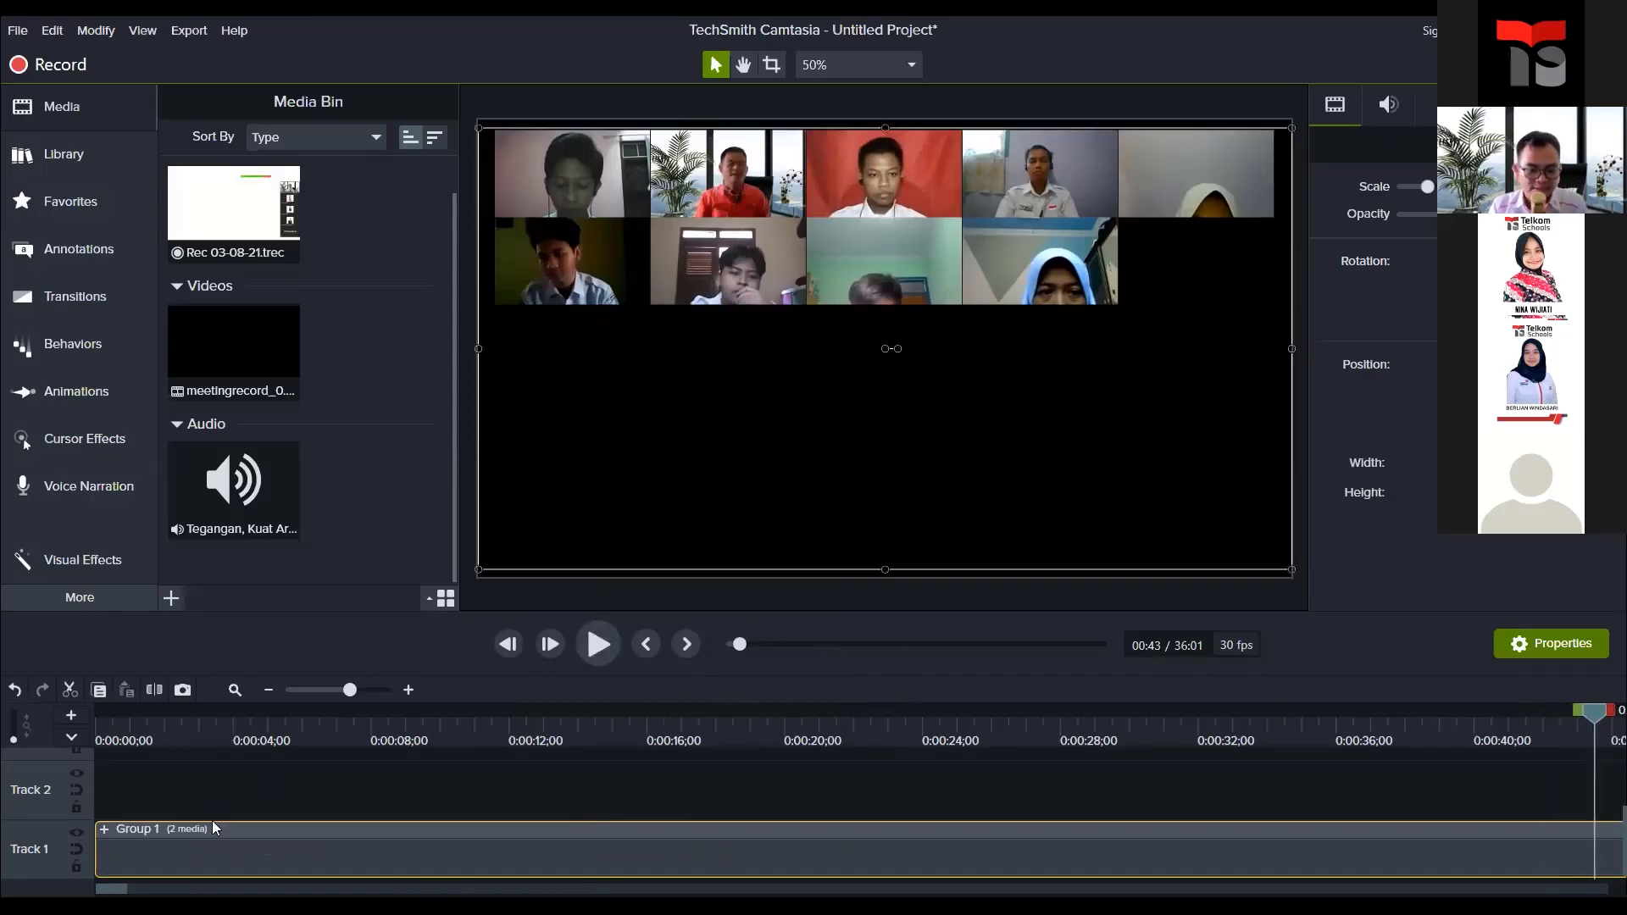
{"action": "left_click", "coordinate": [329, 694]}
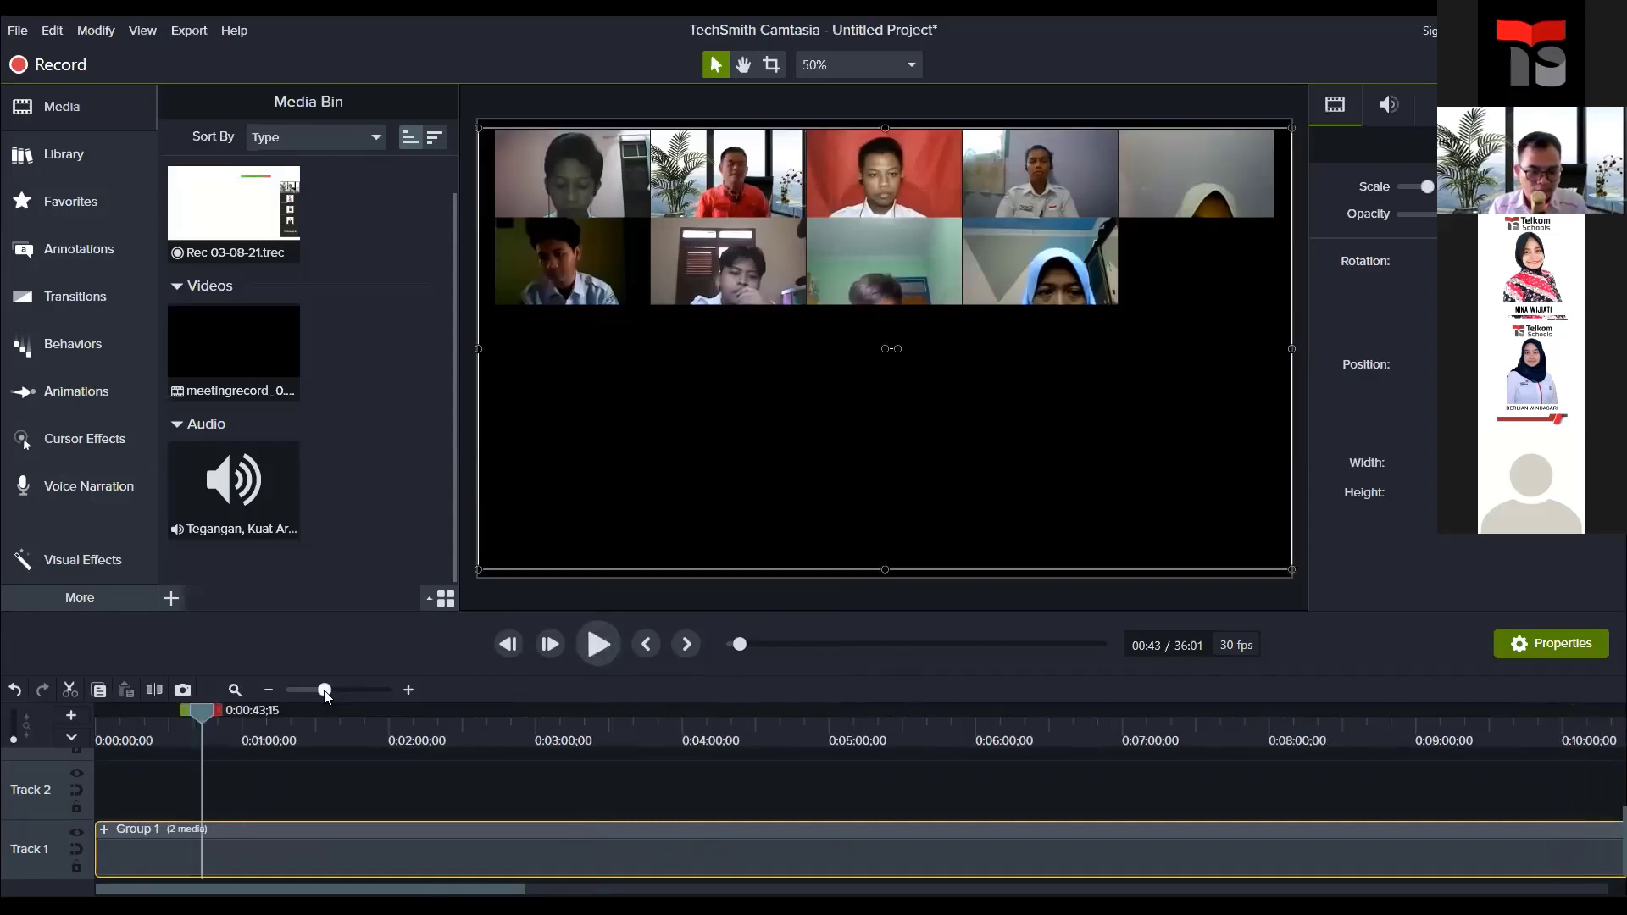
{"action": "left_click_drag", "start_coordinate": [203, 714], "coordinate": [1173, 847]}
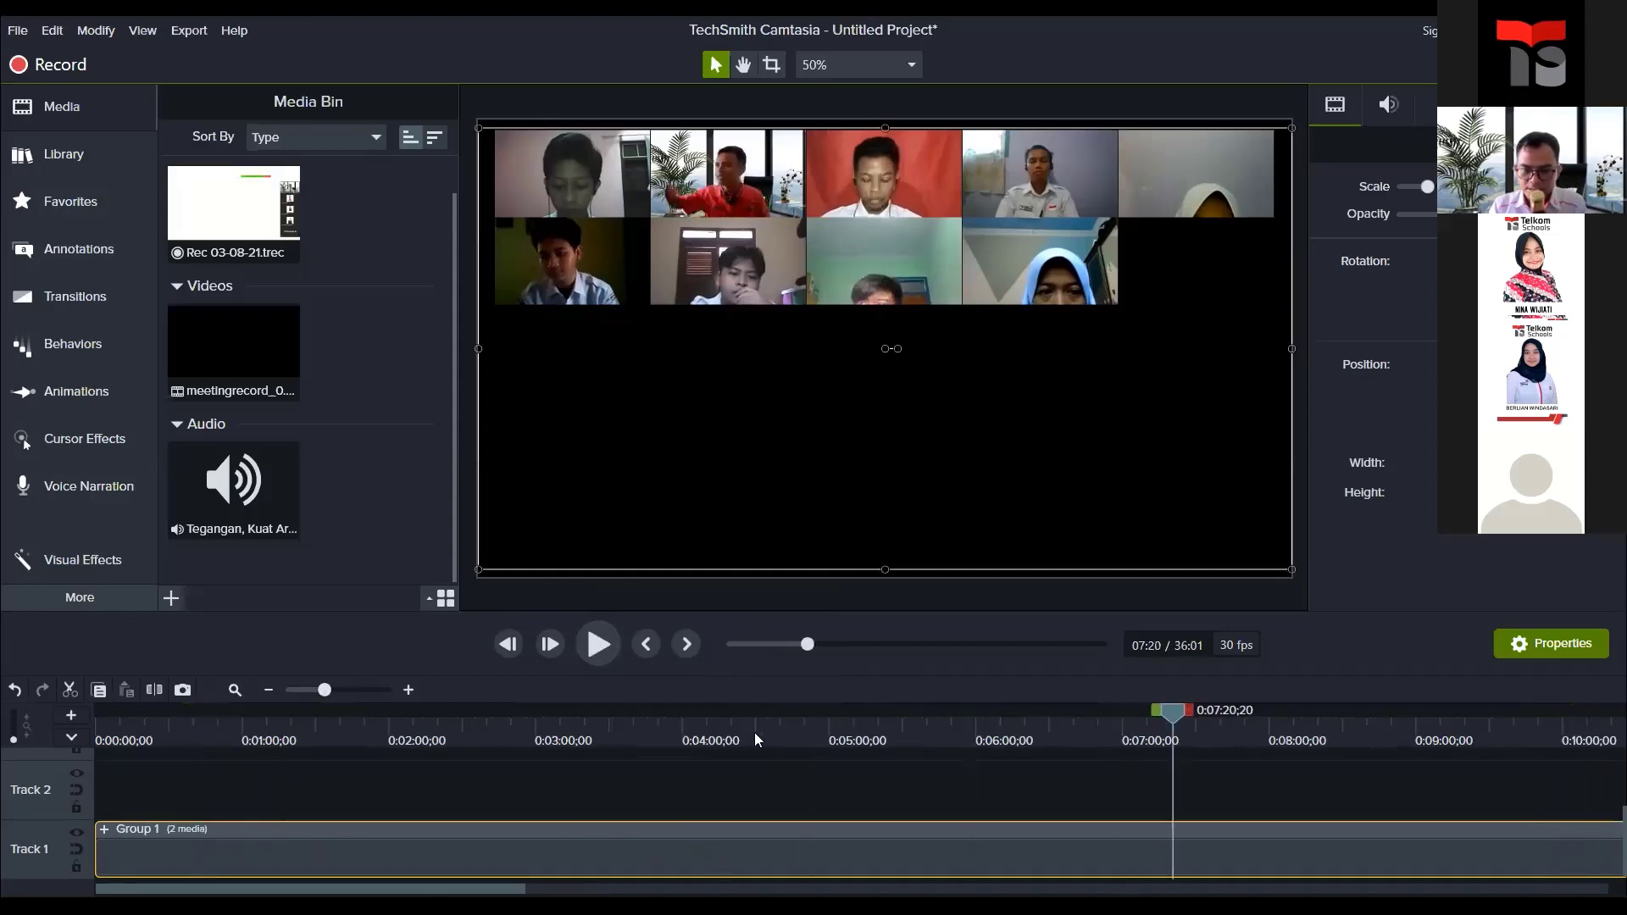
{"action": "left_click", "coordinate": [600, 646]}
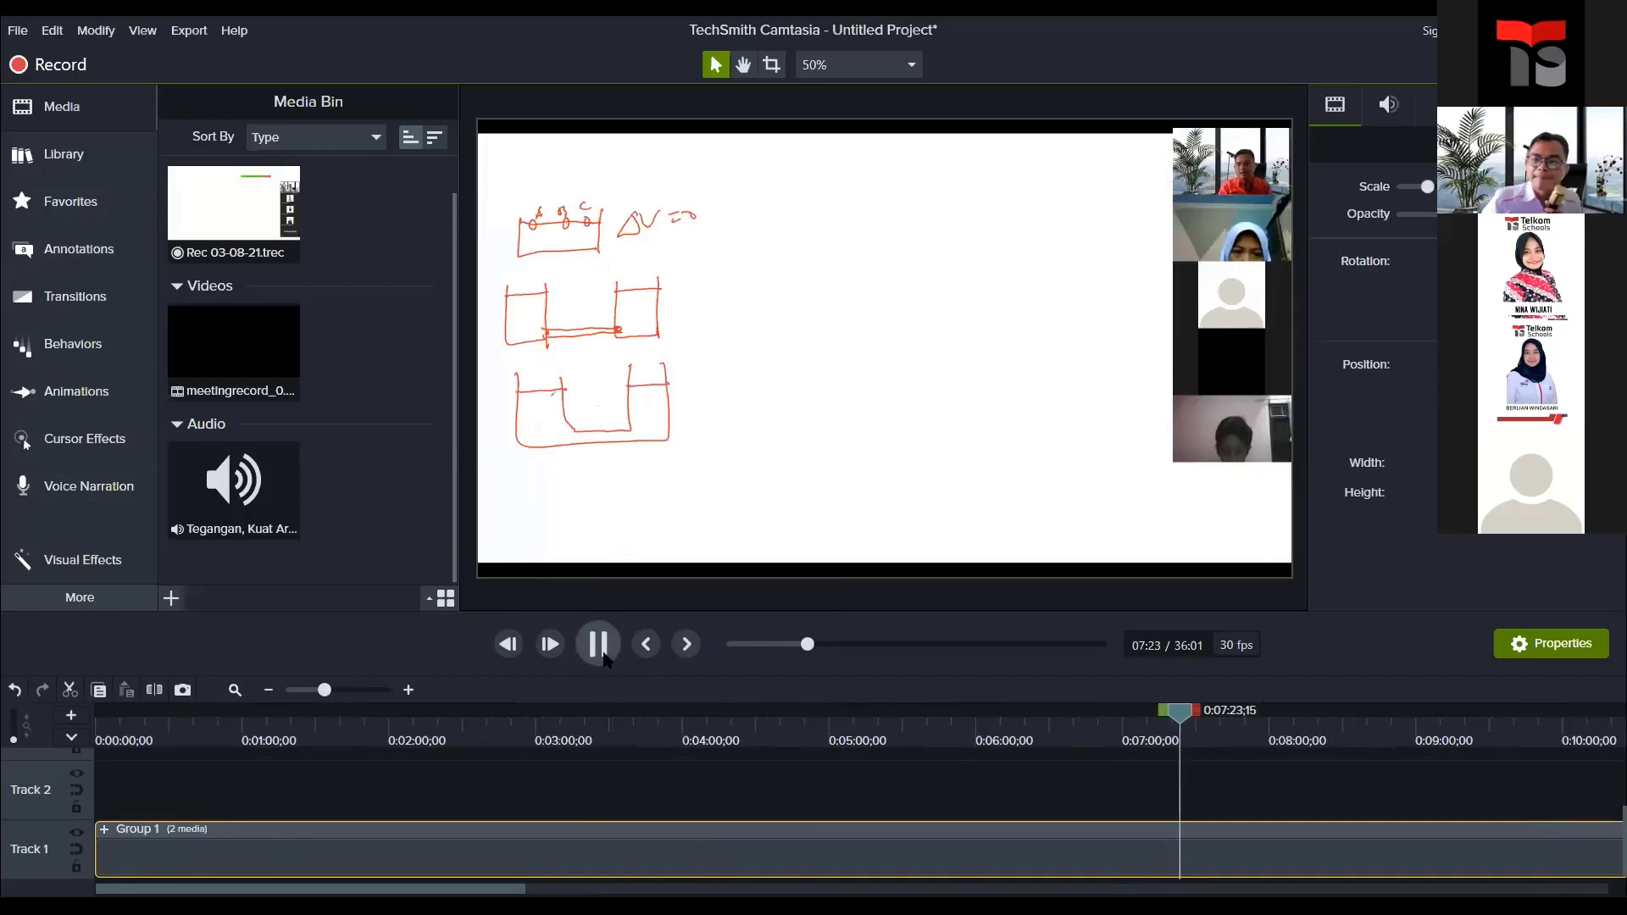
{"action": "left_click", "coordinate": [599, 646]}
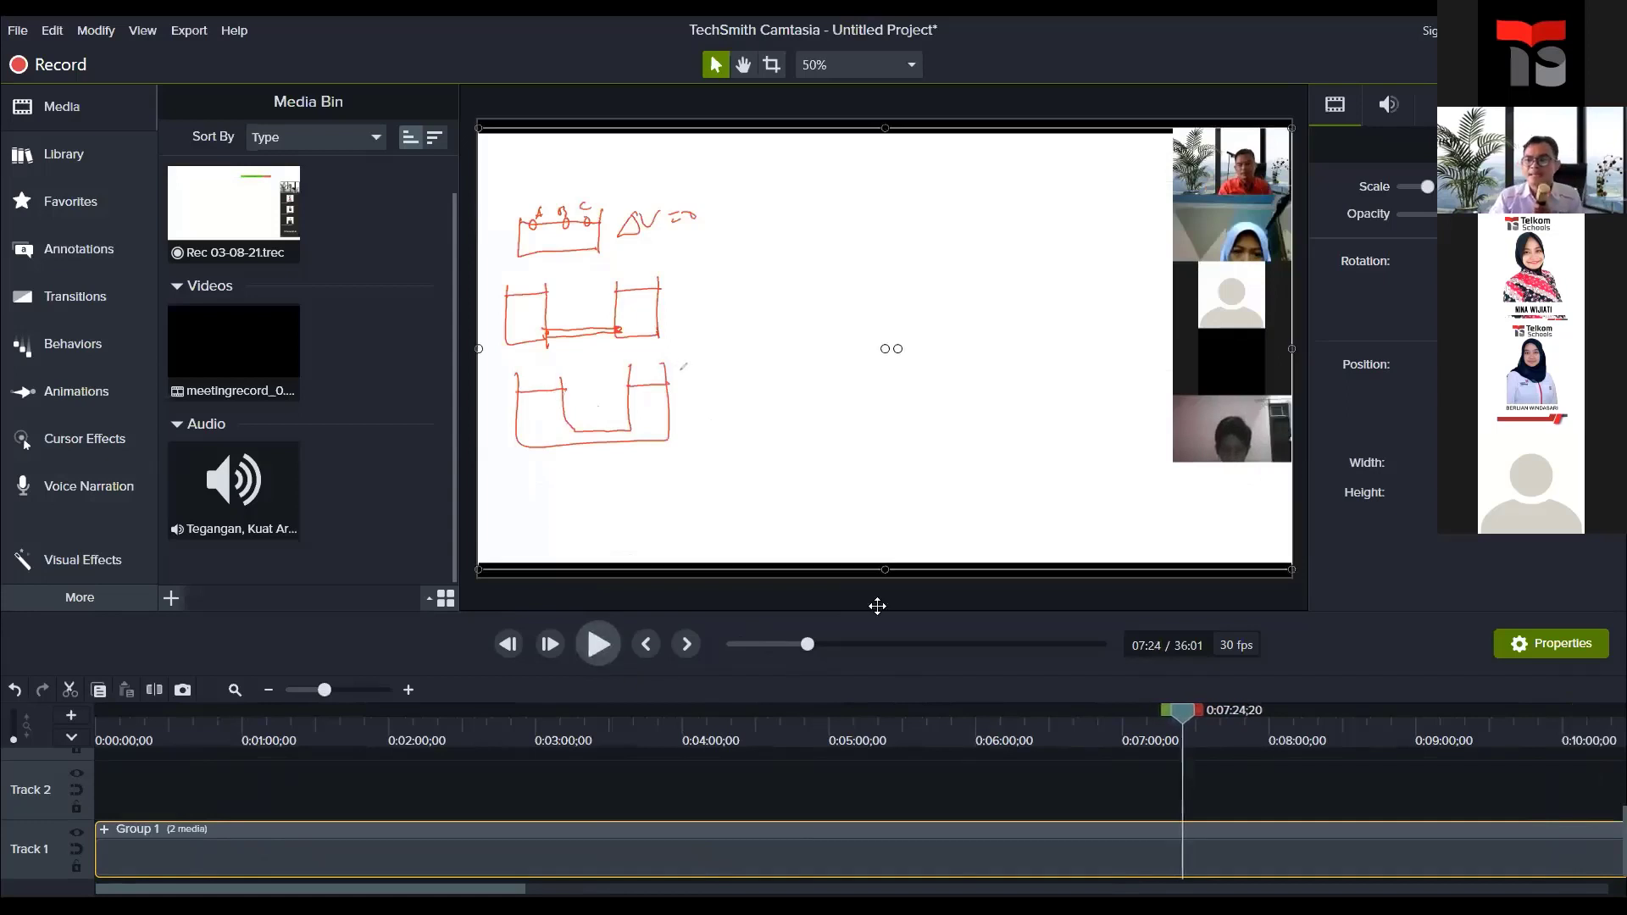